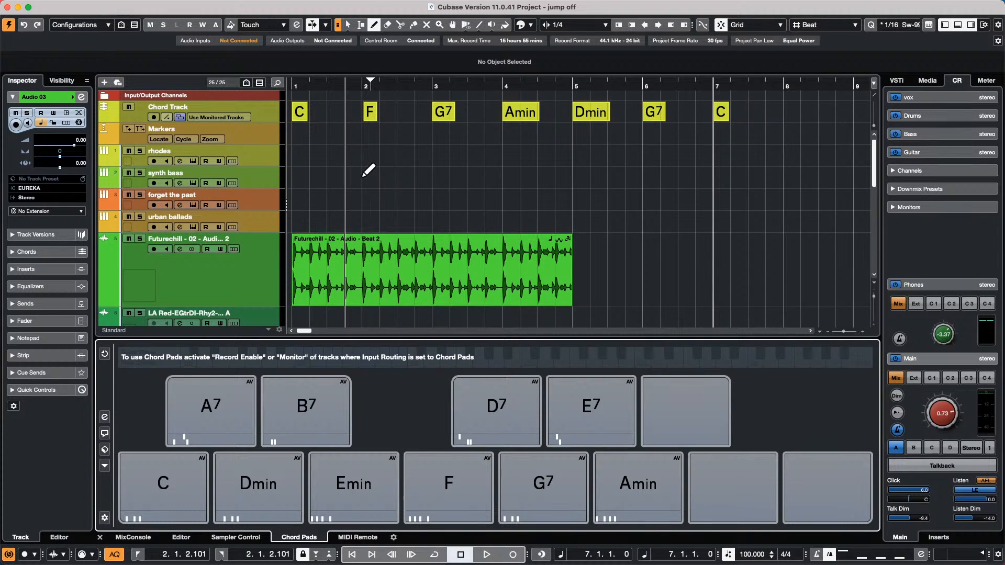
# Move the playhead to the project start and select all chord events on the chord track
pyautogui.press('g')
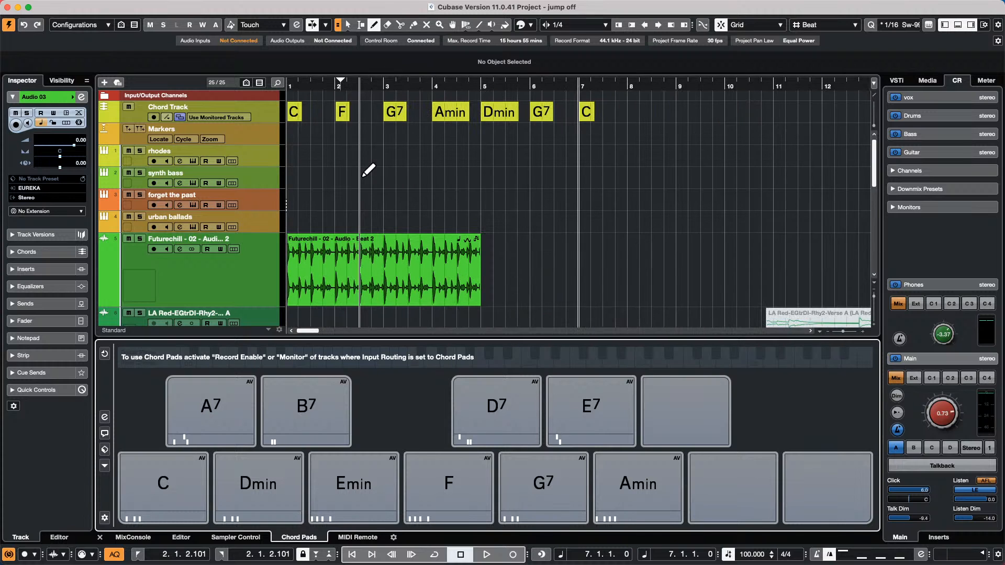
pyautogui.press('g')
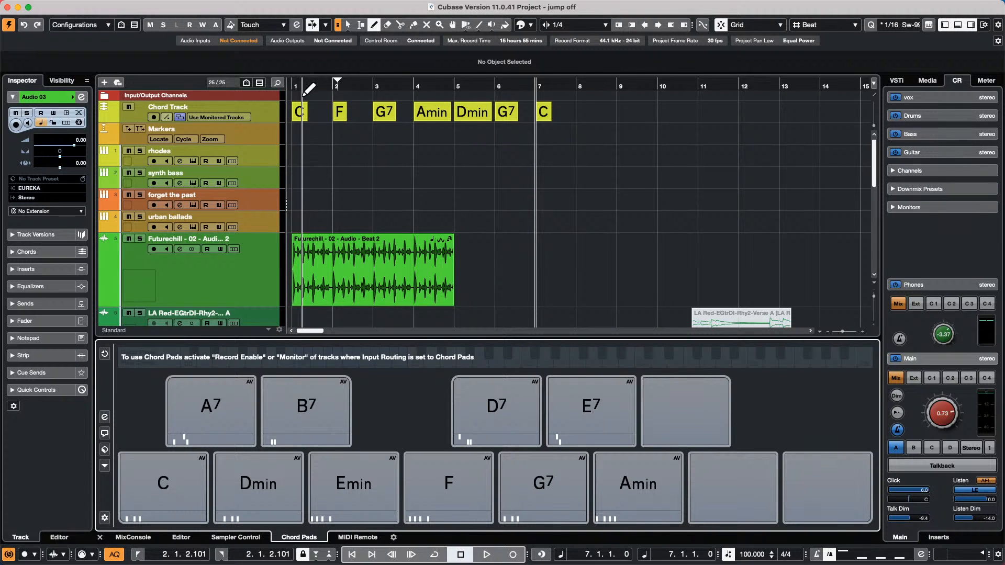
pyautogui.moveTo(300, 88); pyautogui.dragTo(270, 110)
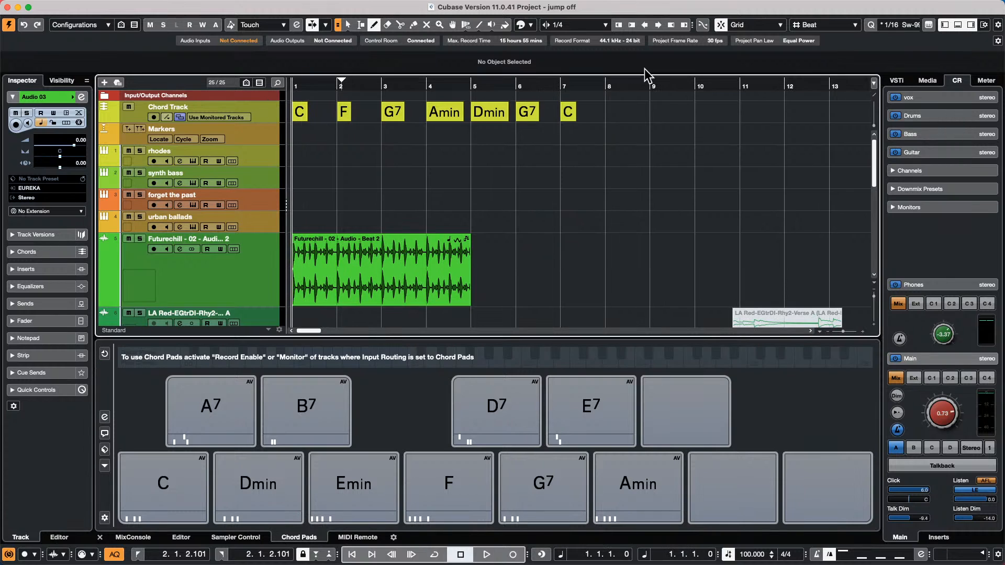
pyautogui.press('2')
pyautogui.keyDown('shift'); pyautogui.doubleClick(295, 112); pyautogui.keyUp('shift')
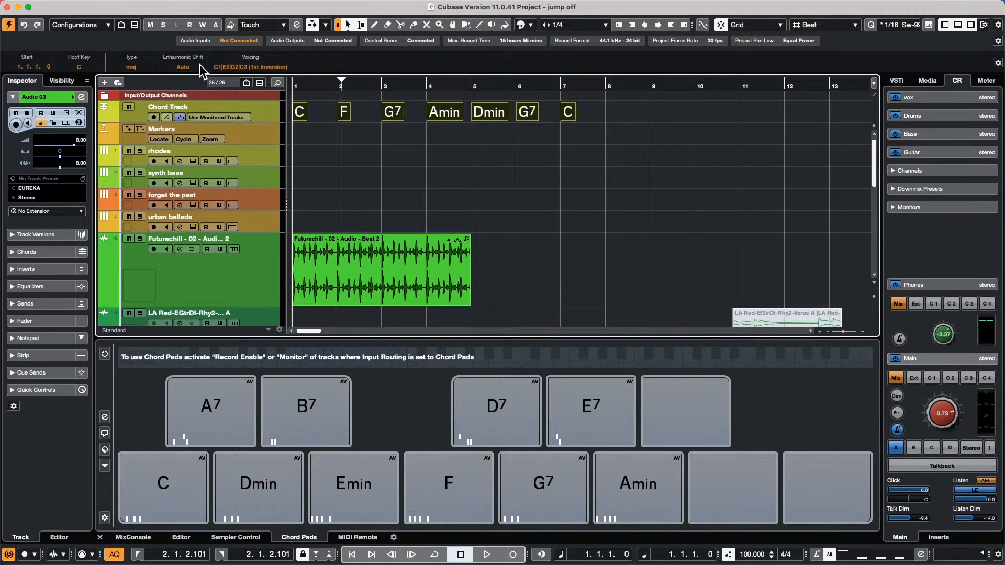
# Transpose the selected chords by setting the root key to D, F, D again and back to C
pyautogui.click(83, 68)
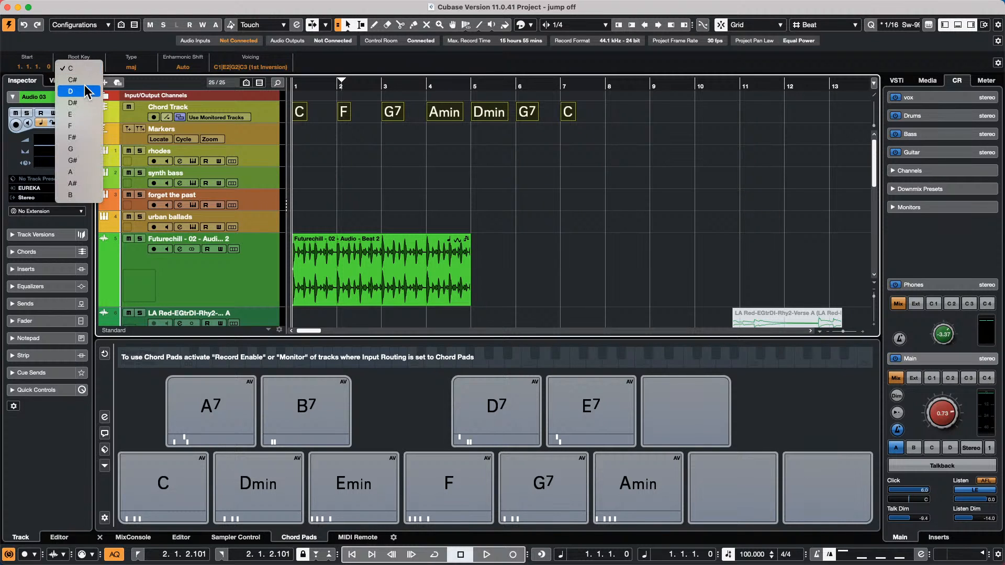
pyautogui.click(85, 91)
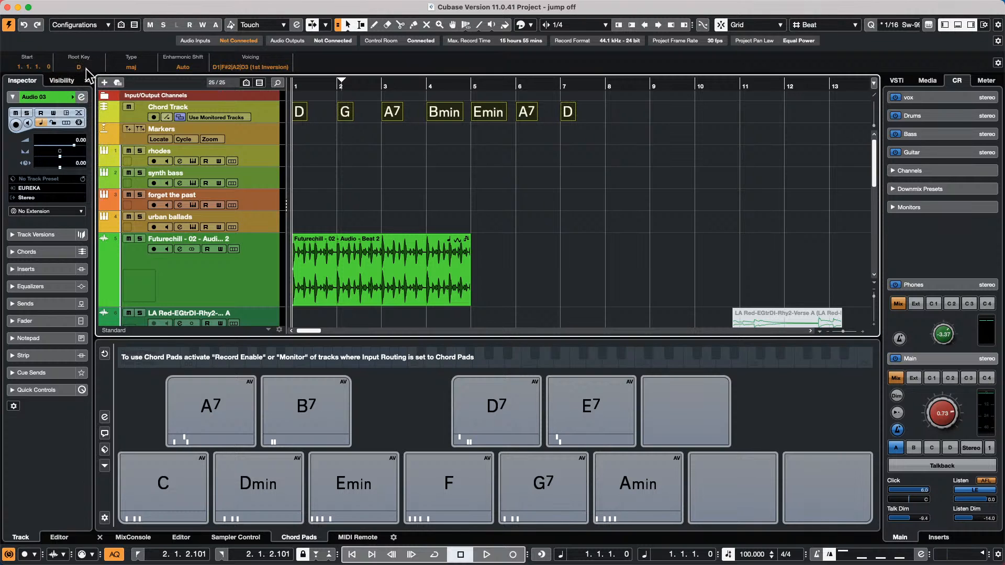
pyautogui.click(85, 68)
pyautogui.click(84, 103)
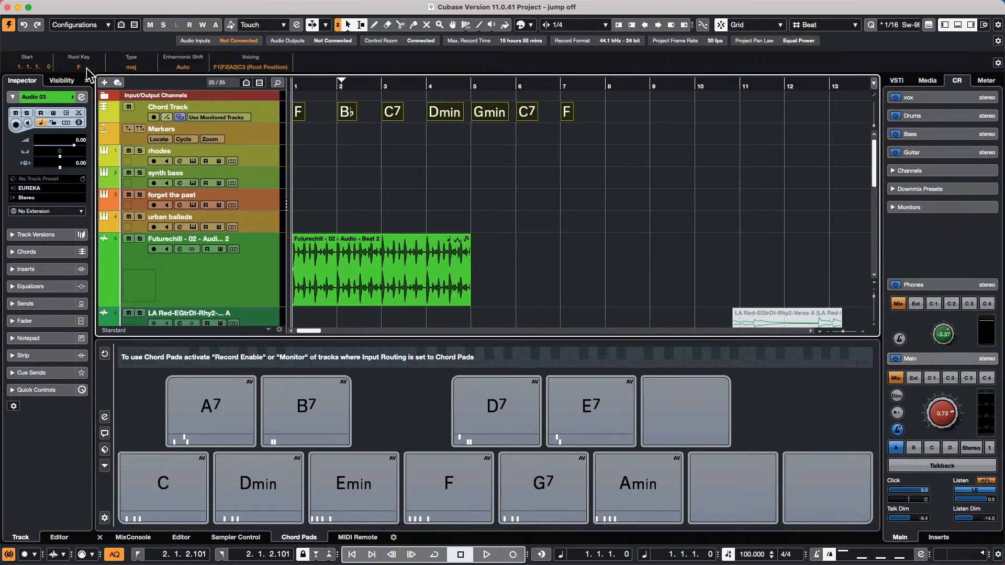
pyautogui.click(87, 68)
pyautogui.click(91, 36)
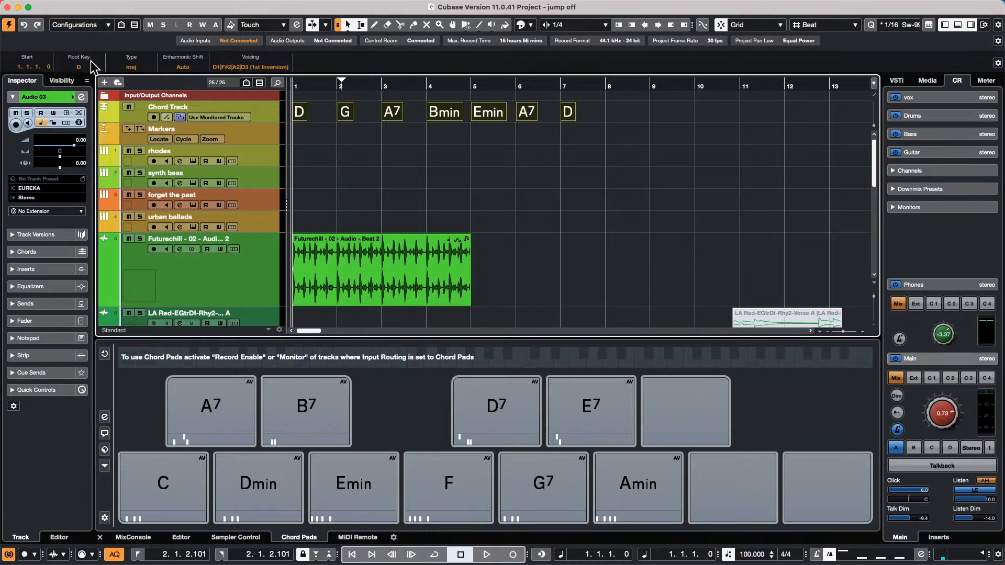
pyautogui.click(88, 68)
pyautogui.click(87, 46)
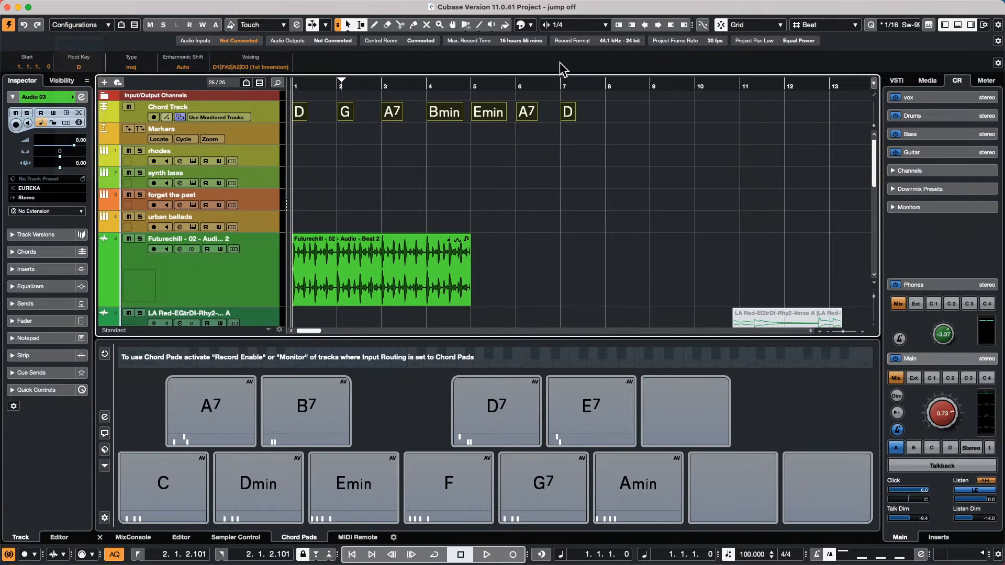
# Reselect all the chord events, switch their root key to D and return it to C
pyautogui.click(643, 122)
pyautogui.moveTo(632, 114); pyautogui.dragTo(117, 132)
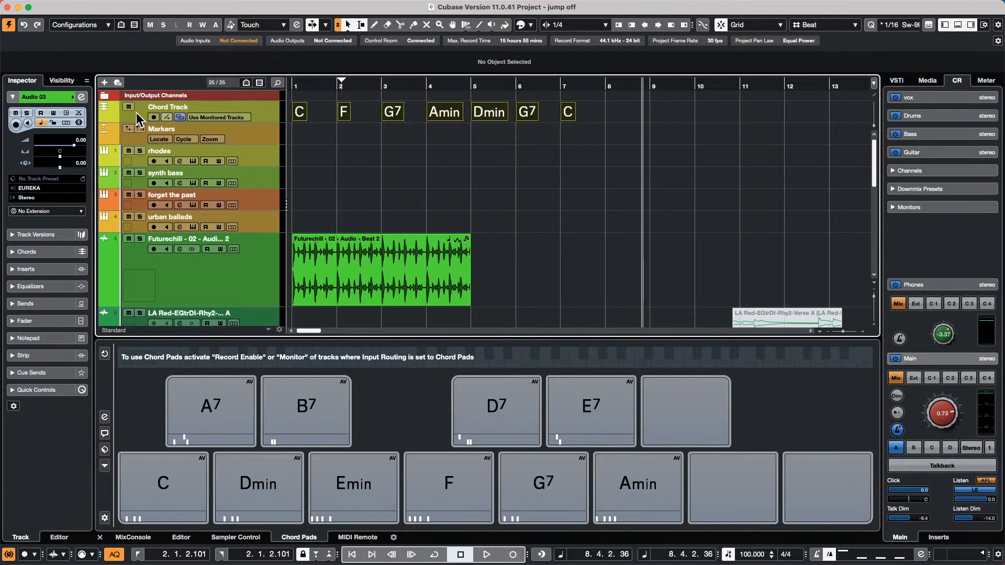
pyautogui.press('.')
pyautogui.click(88, 68)
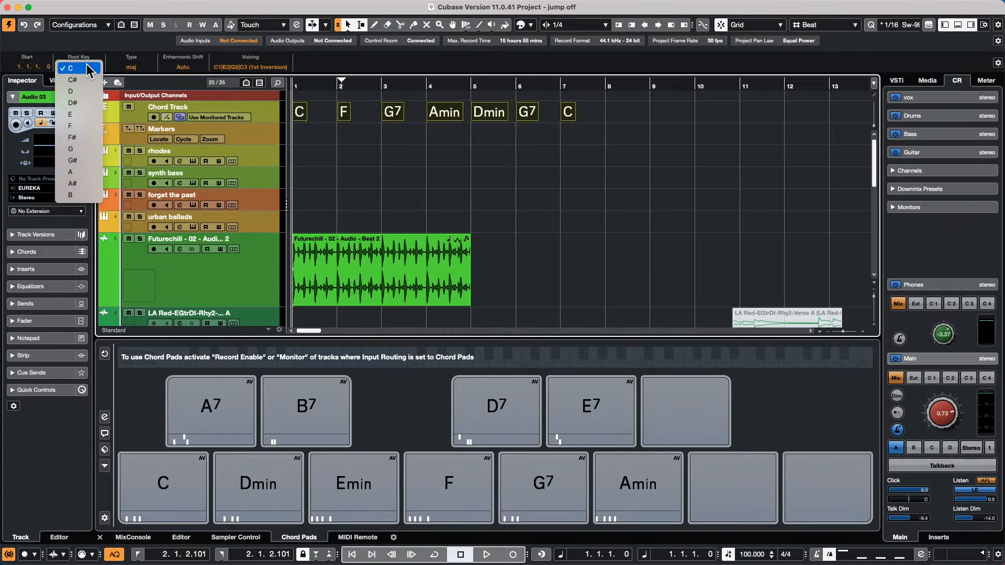
pyautogui.click(86, 93)
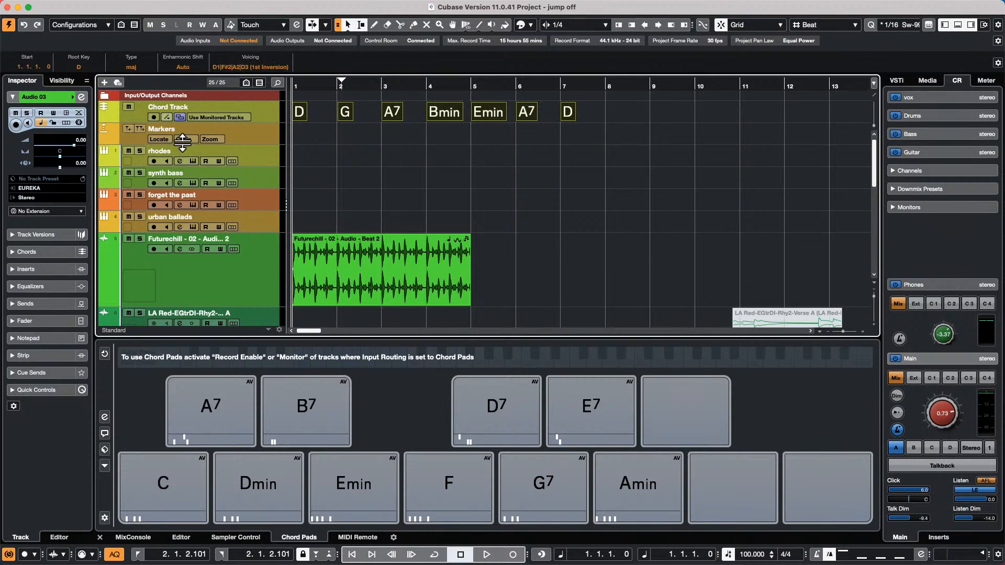
pyautogui.click(81, 67)
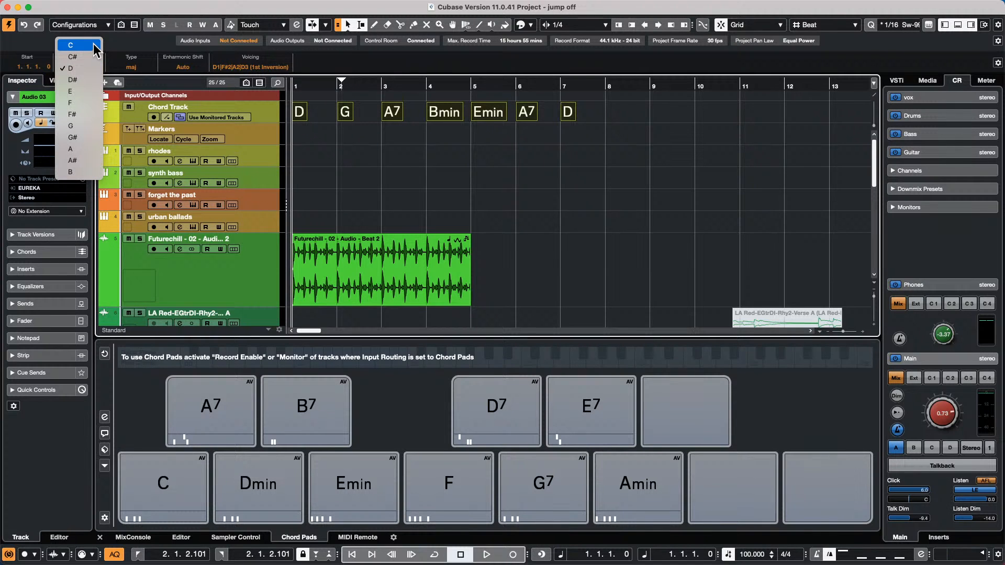
pyautogui.press('Return')
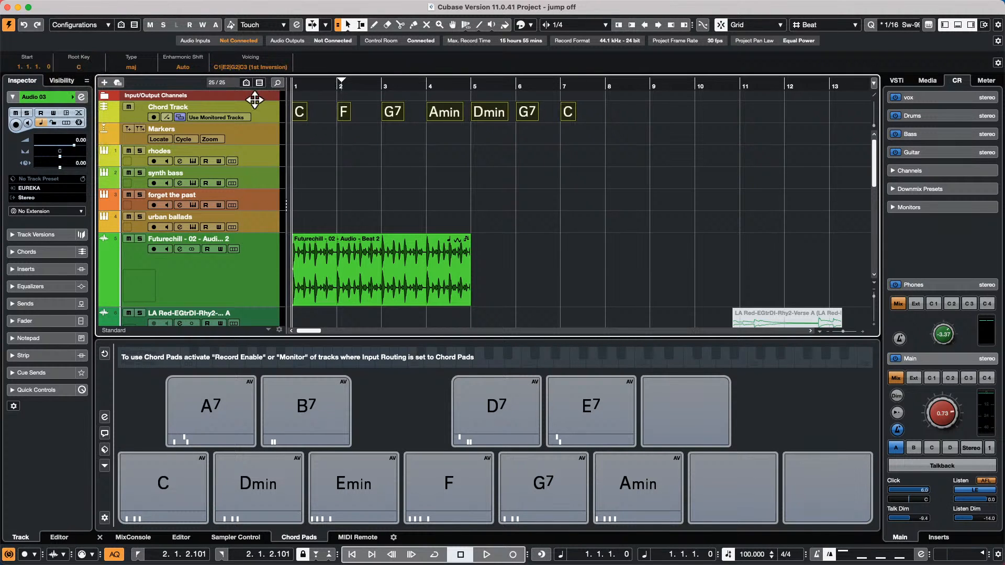
# Move the transpose track up the track list to directly beneath the chord track
pyautogui.press('h')
pyautogui.press('h')
pyautogui.press('h')
pyautogui.press('h')
pyautogui.scroll(-5, 247, 256)
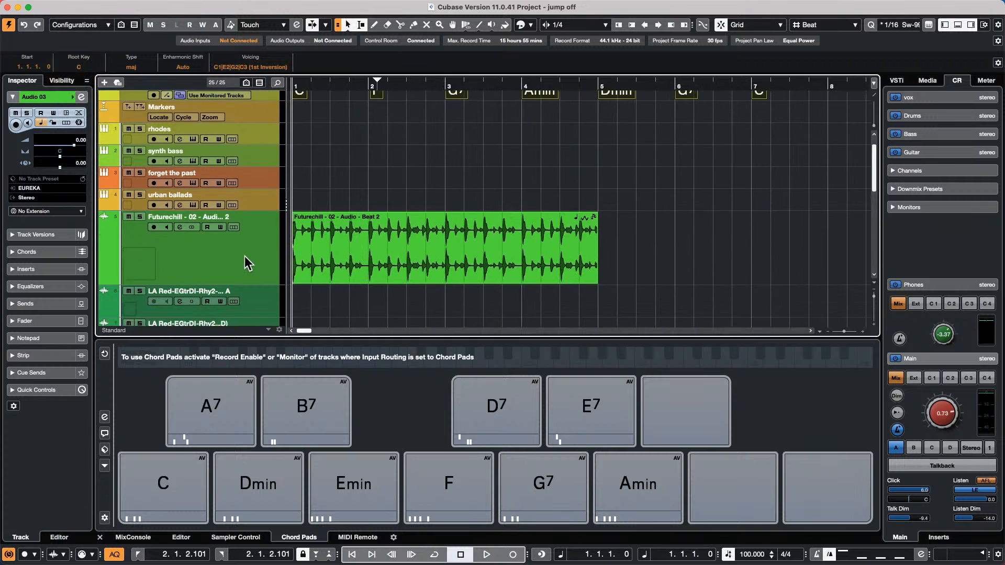
pyautogui.scroll(-8, 247, 254)
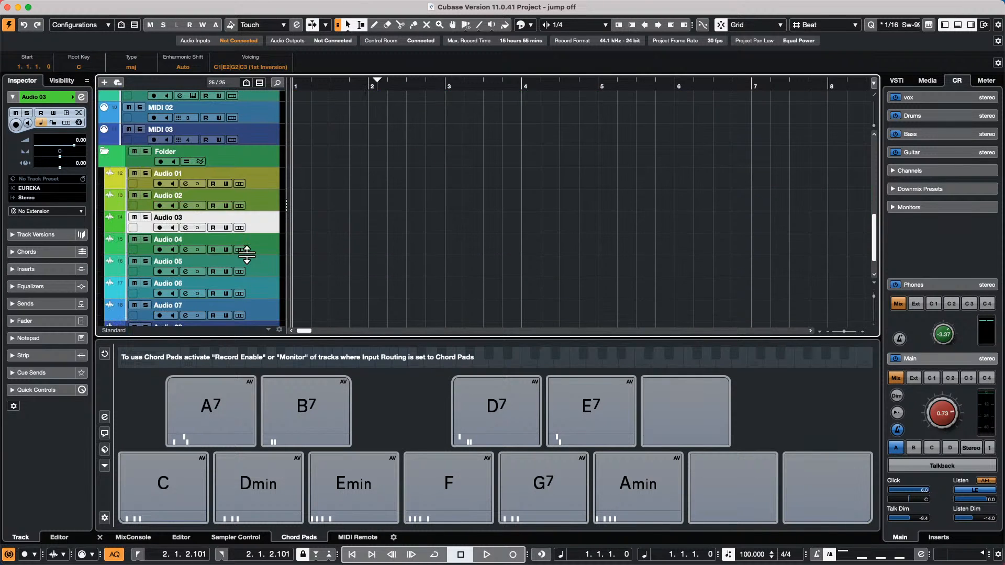
pyautogui.scroll(4, 247, 252)
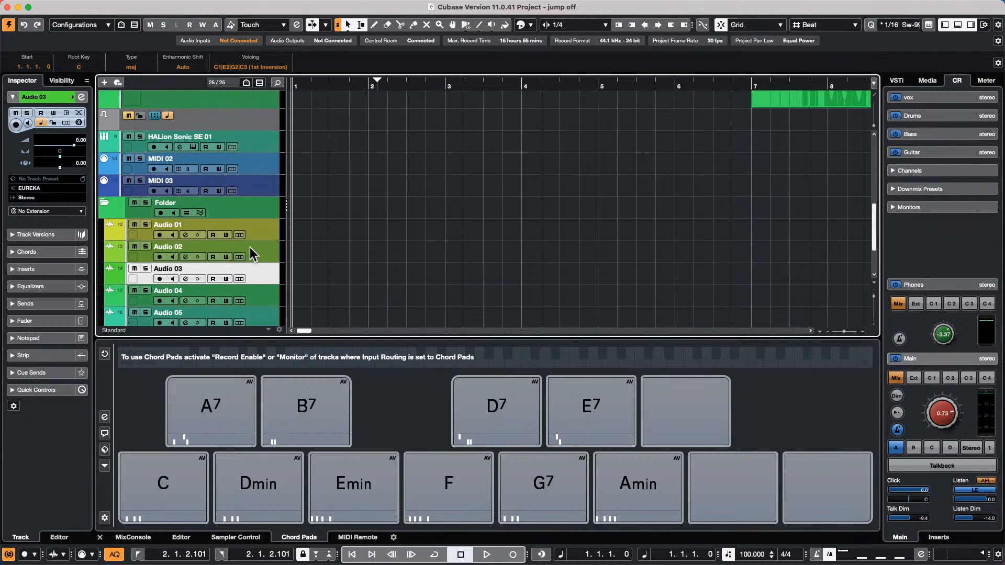
pyautogui.scroll(1, 250, 248)
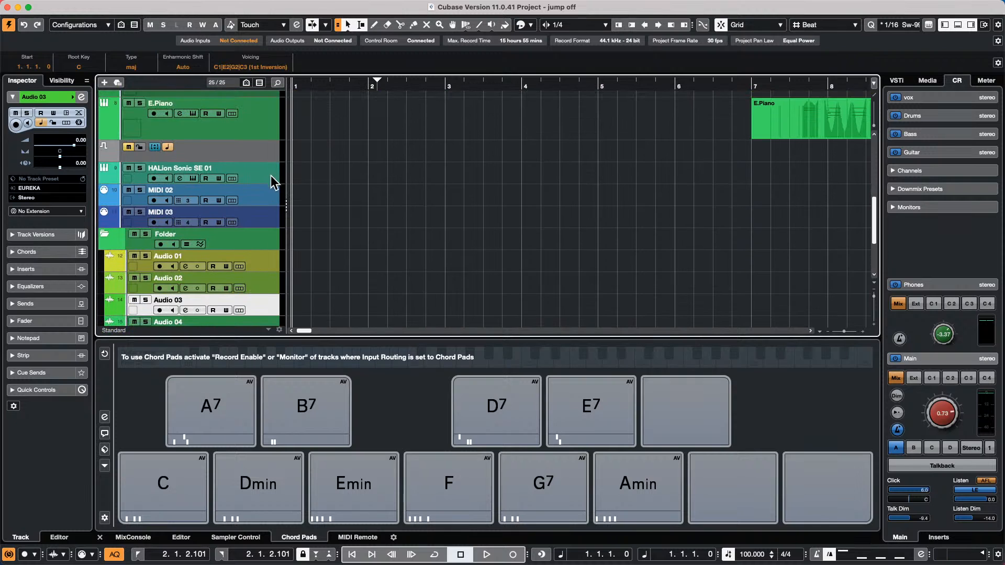
pyautogui.click(238, 148)
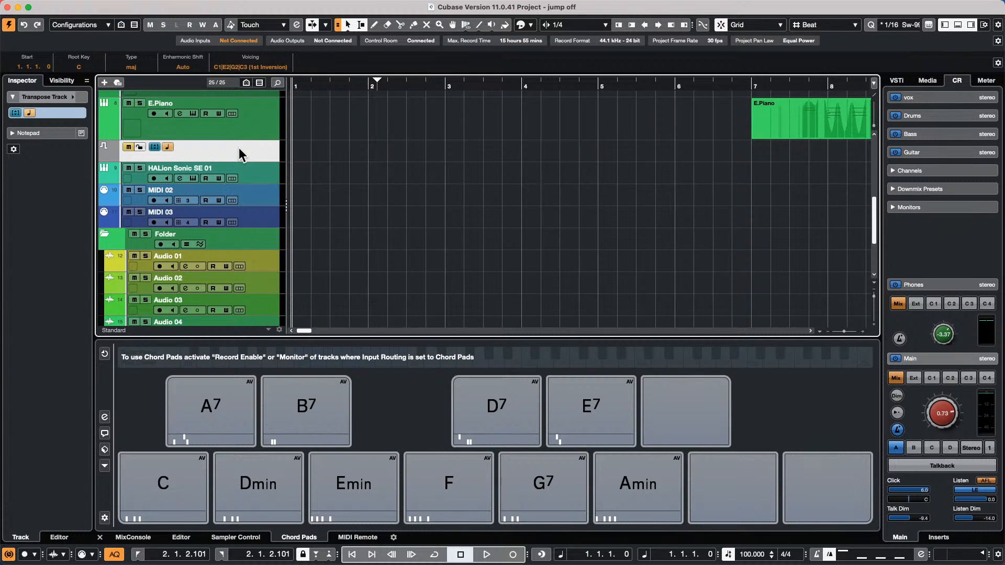
pyautogui.moveTo(237, 30); pyautogui.dragTo(234, 156)
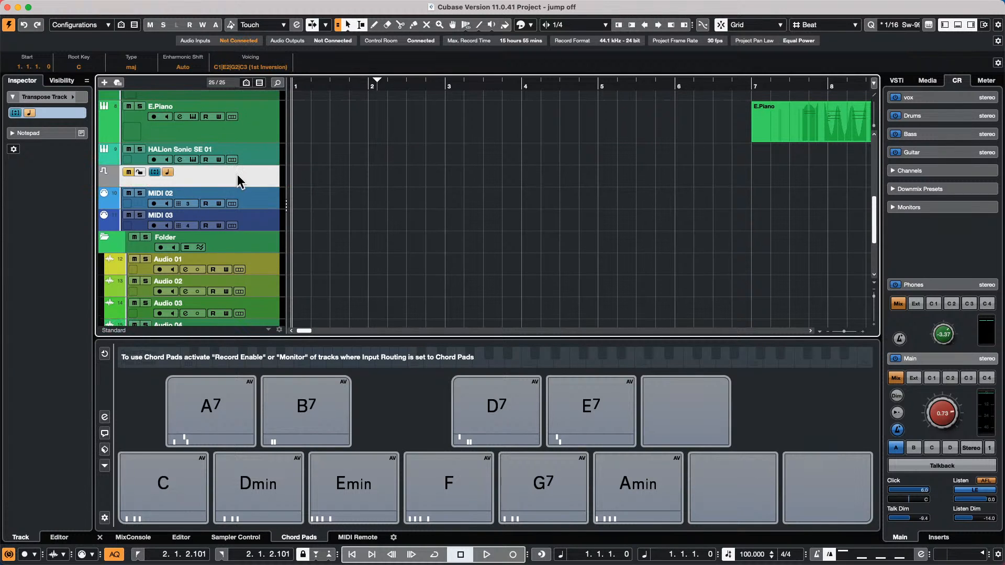
pyautogui.scroll(5, 239, 181)
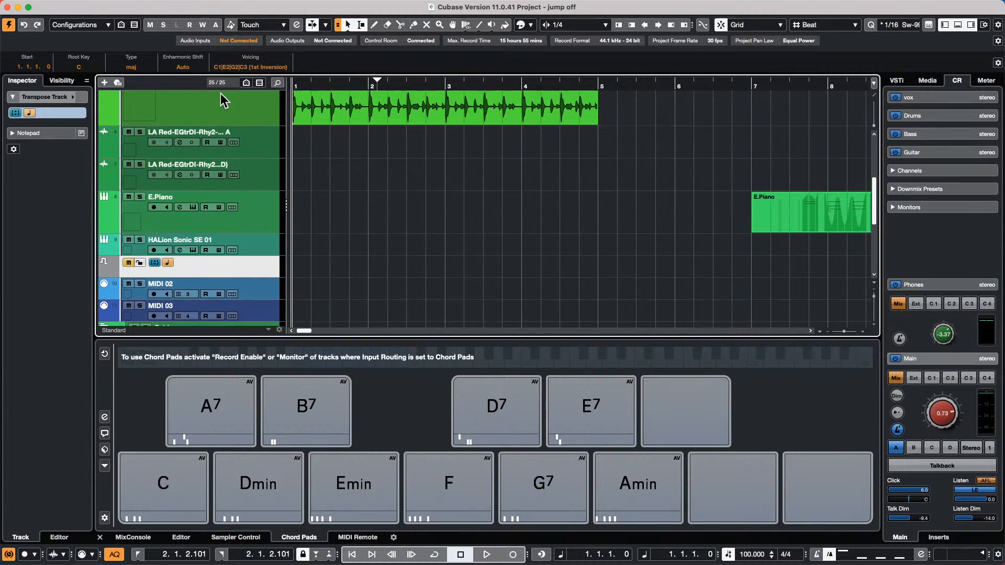
pyautogui.scroll(10, 221, 95)
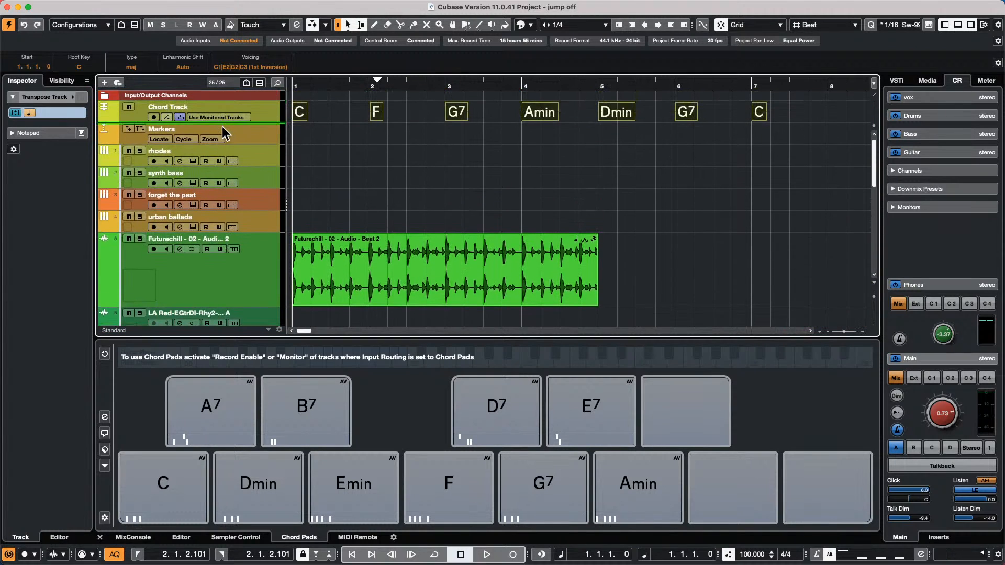
pyautogui.moveTo(222, 127); pyautogui.dragTo(222, 126)
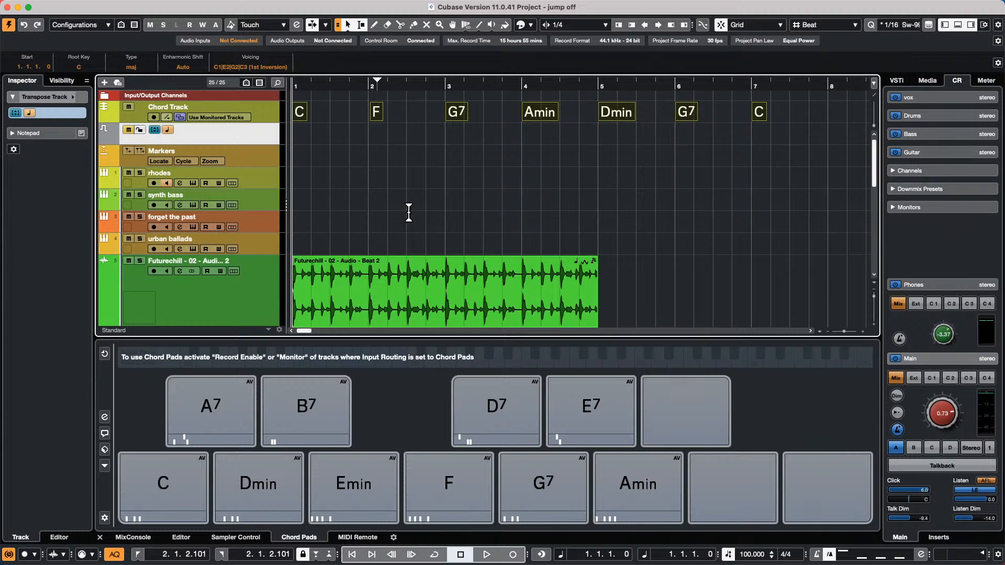
# Play back the opening of the project and record-enable the rhodes track
pyautogui.press('space')
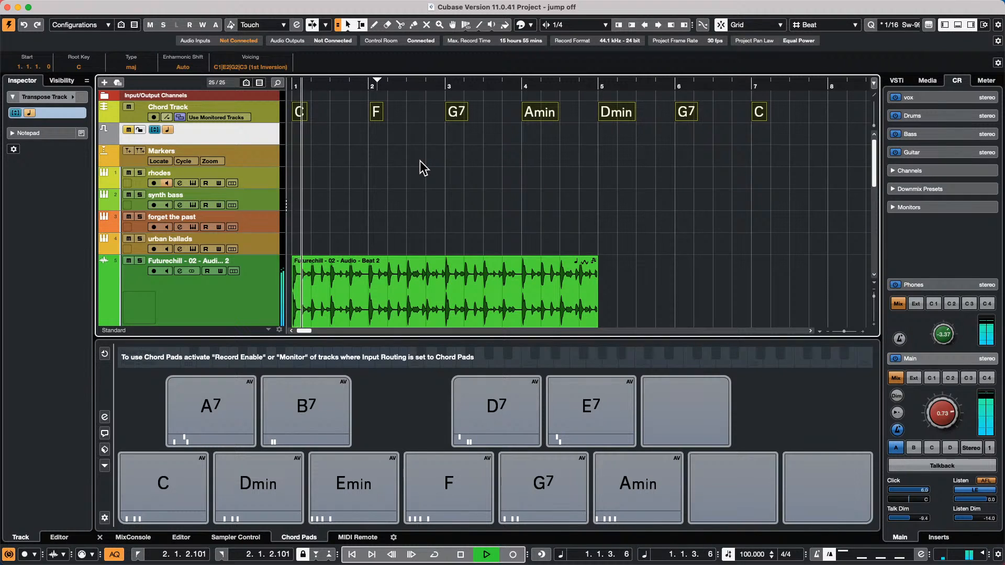
pyautogui.press('space')
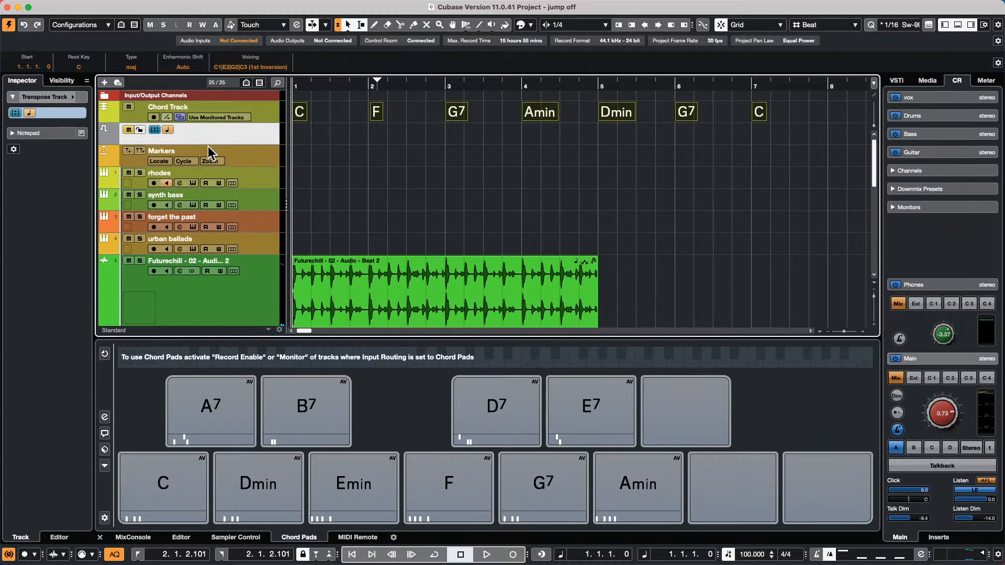
pyautogui.click(154, 183)
# Select the F chord event, audition the first bar and quantize the chord to the start of bar 2
pyautogui.click(375, 120)
pyautogui.moveTo(313, 87); pyautogui.dragTo(52, 67)
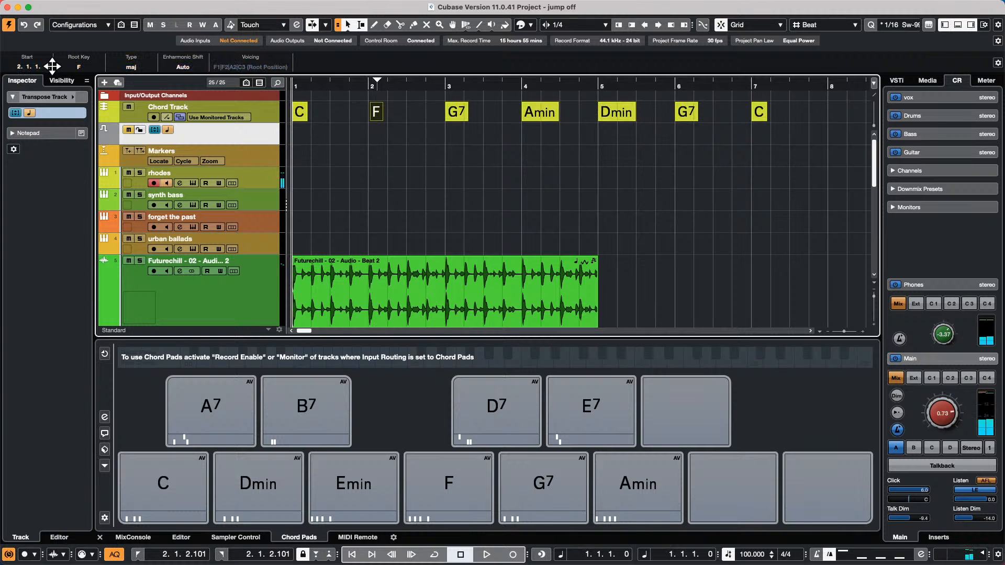
pyautogui.press('space')
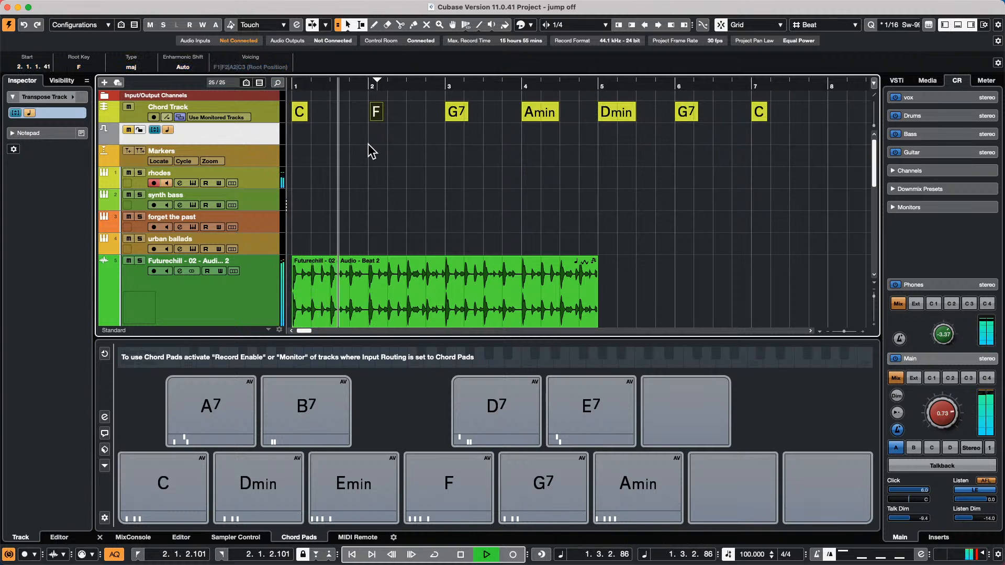
pyautogui.press('space')
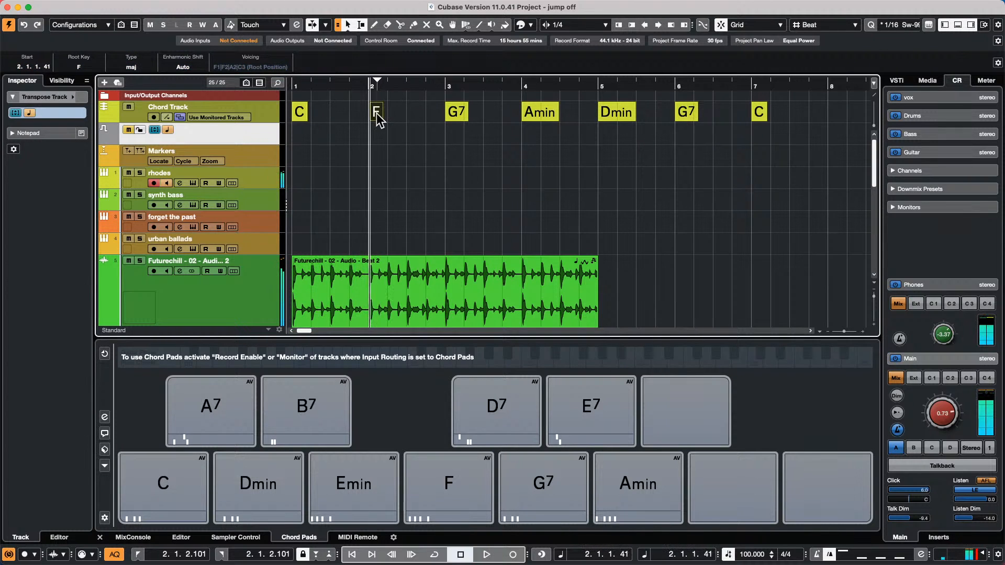
pyautogui.press('q')
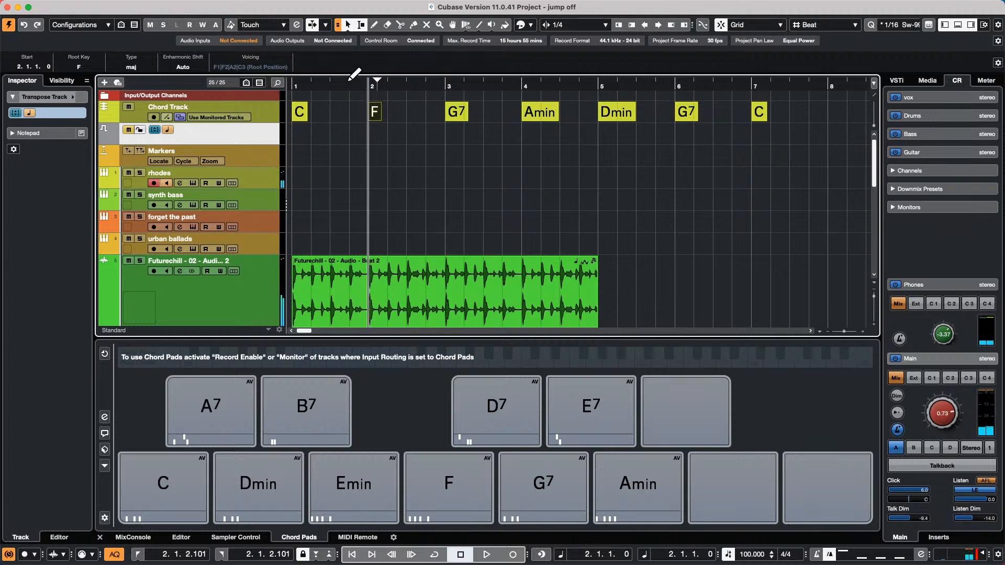
# Play the chord progression from the project start to hear it with the beat
pyautogui.click(293, 83)
pyautogui.press('space')
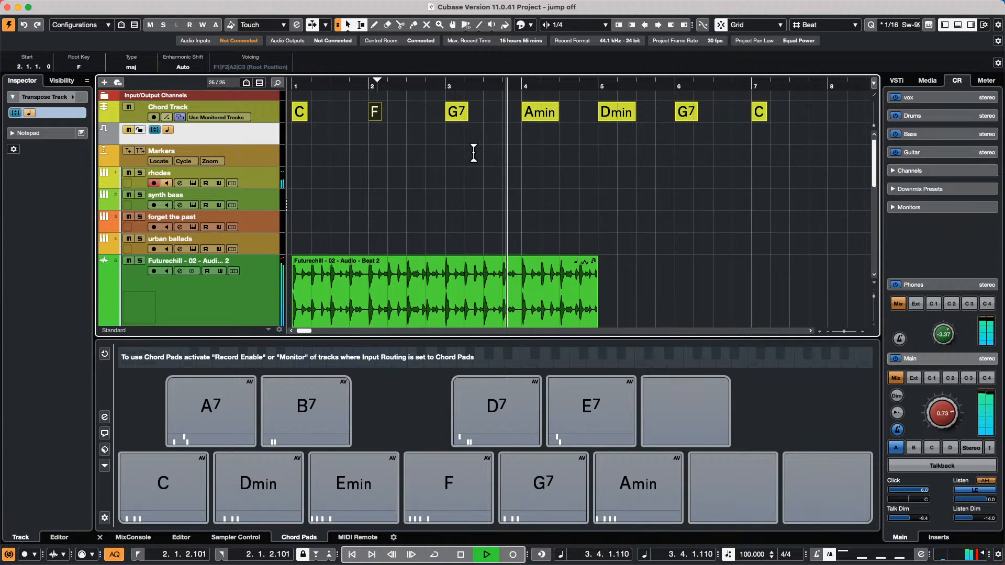
pyautogui.press('space')
# Draw a transpose event in the first bar of the transpose track and move it to the start of bar 1
pyautogui.rightClick(324, 140)
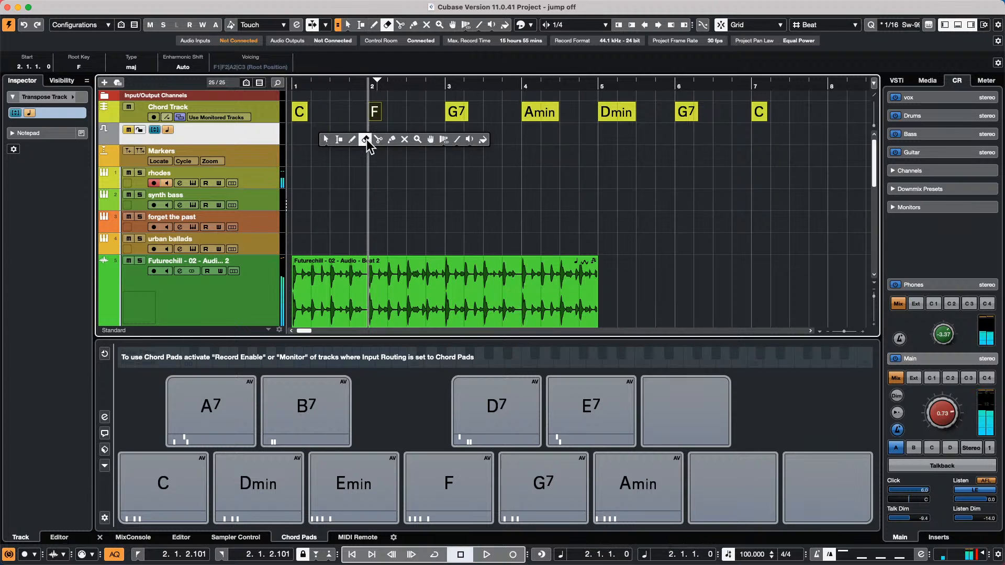
pyautogui.click(352, 139)
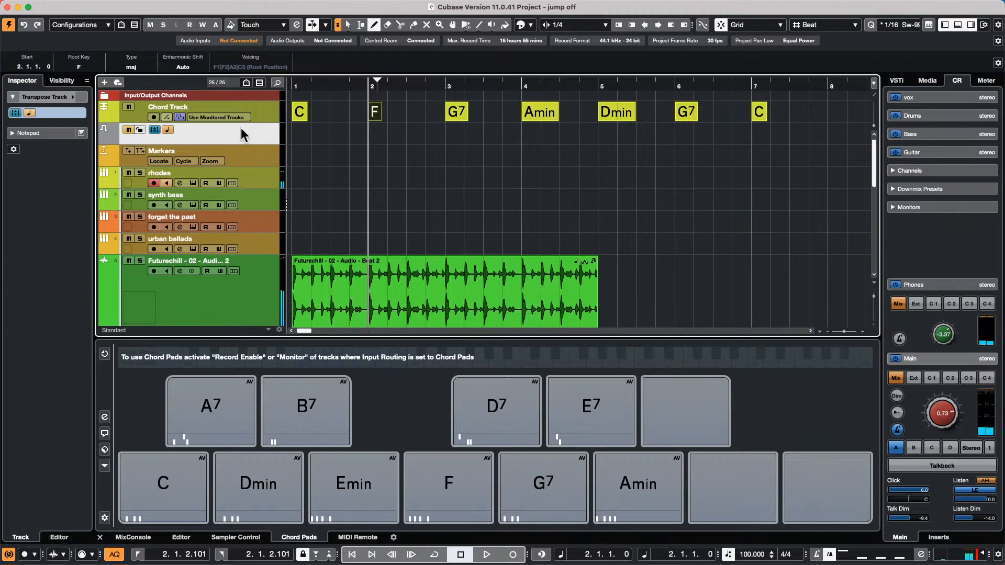
pyautogui.click(315, 133)
pyautogui.press('1')
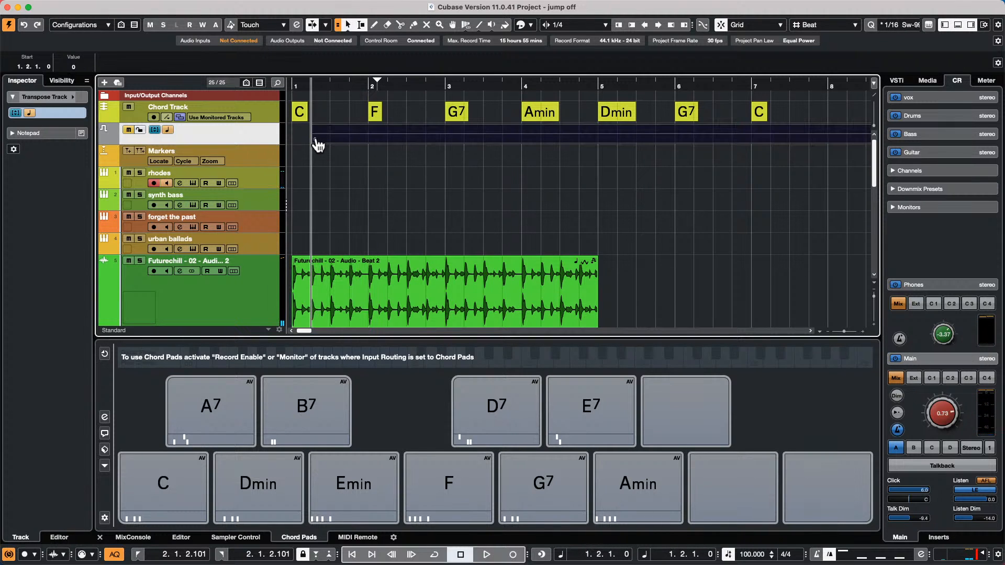
pyautogui.moveTo(361, 136); pyautogui.dragTo(309, 137)
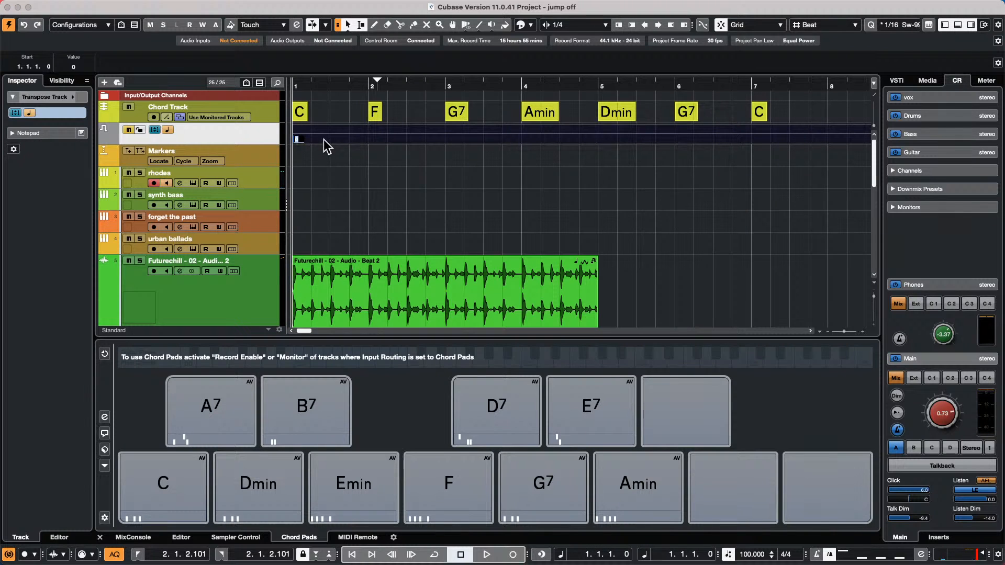
# Set the transpose event's value to 2 and play the project from the start
pyautogui.write('2')
pyautogui.press('Return')
pyautogui.press('space')
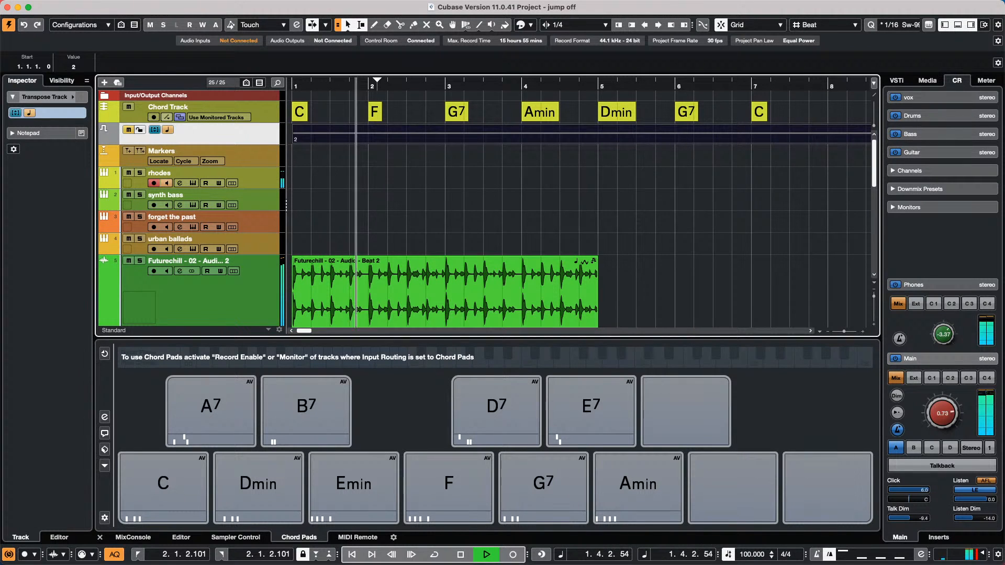
# Replay the transposed progression from the project start, stop playback and undo the transpose event's value change
pyautogui.press('space')
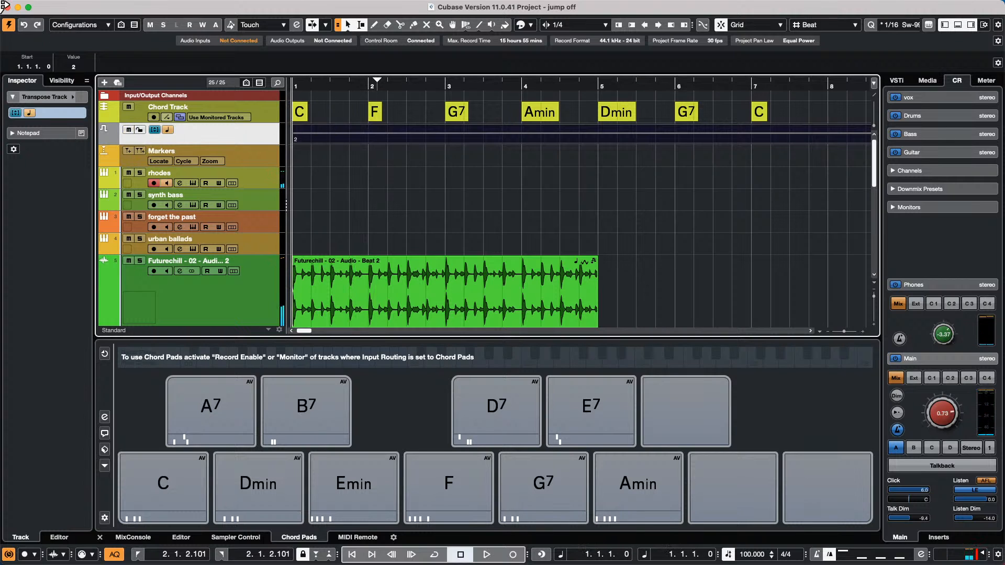
pyautogui.press('space')
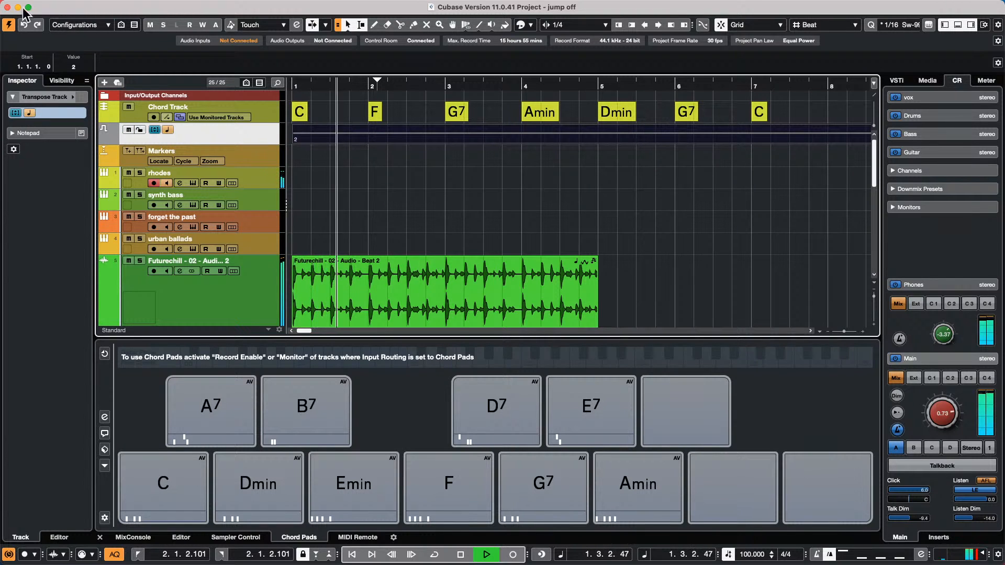
pyautogui.press('space')
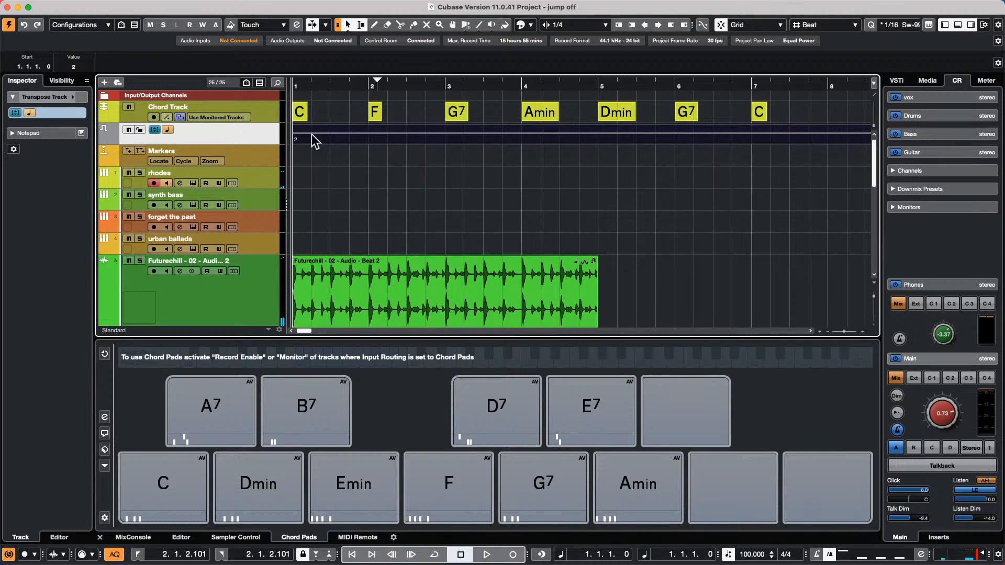
pyautogui.press('super+z')
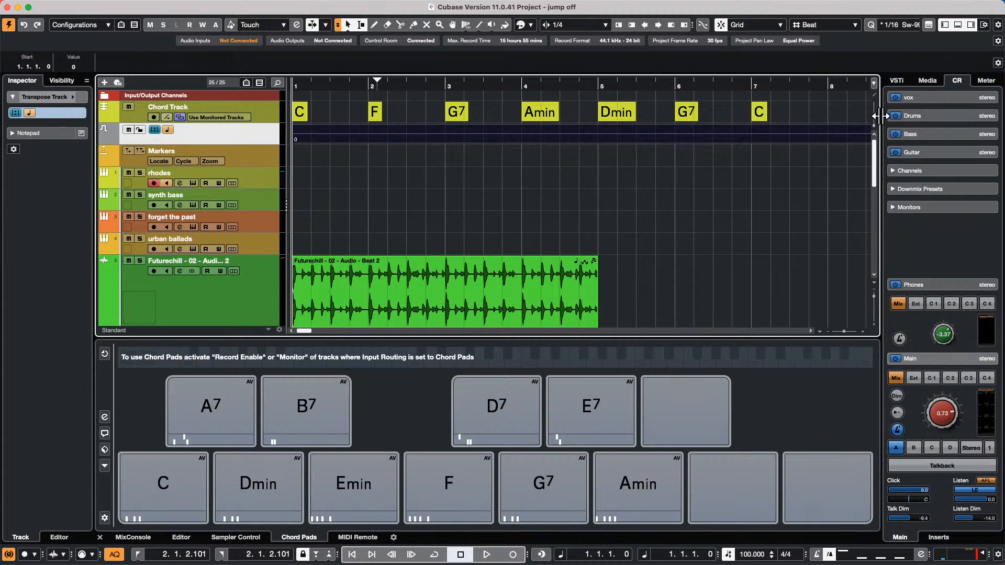
pyautogui.click(783, 128)
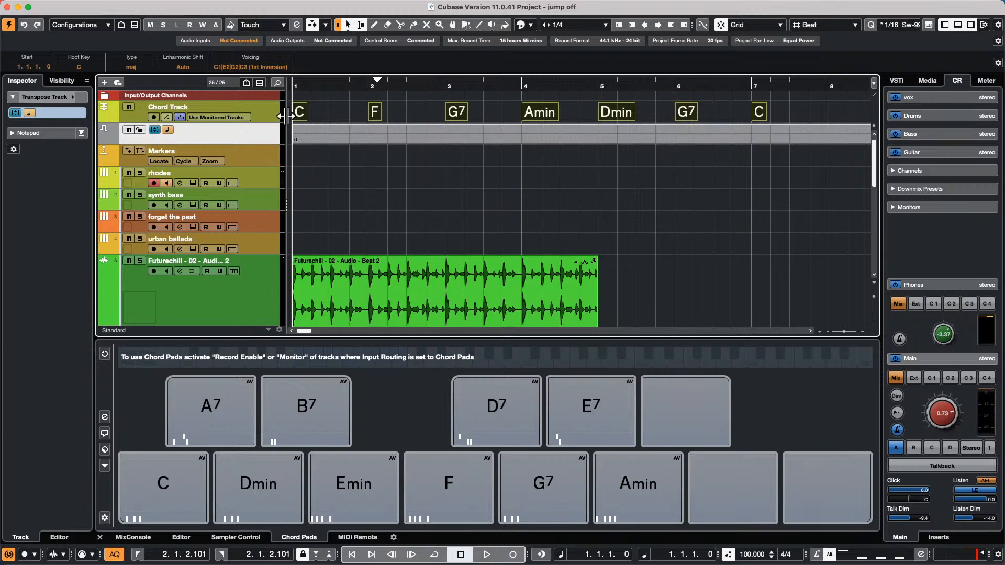
# Load MIDI Monitor into the rhodes track's first MIDI insert slot and move its window clear of the track list
pyautogui.click(265, 184)
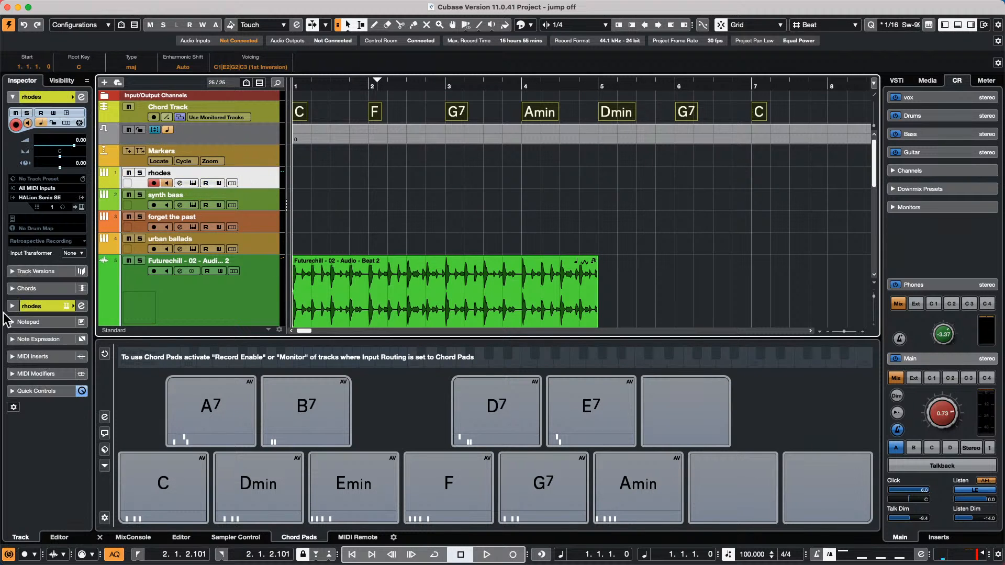
pyautogui.click(33, 356)
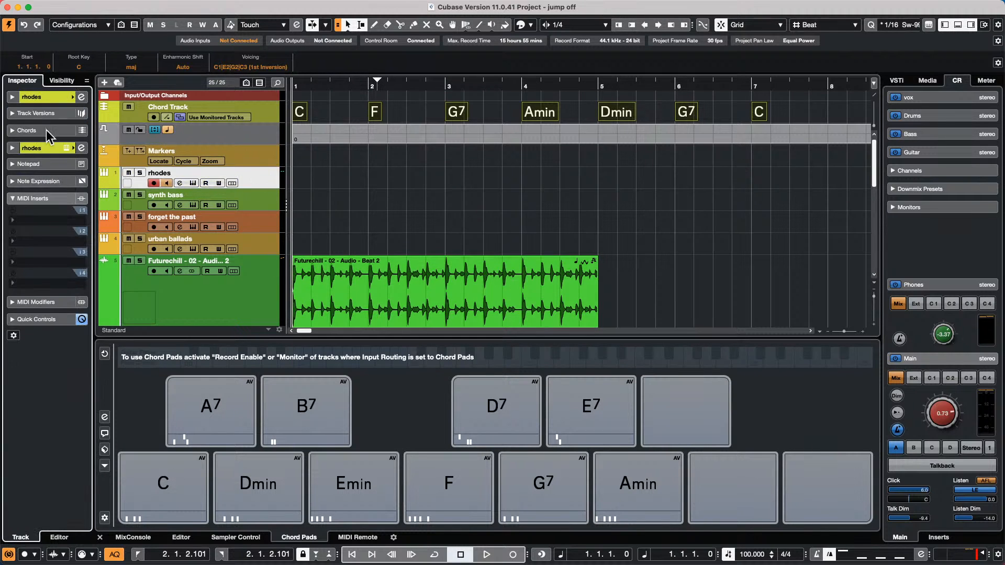
pyautogui.click(48, 218)
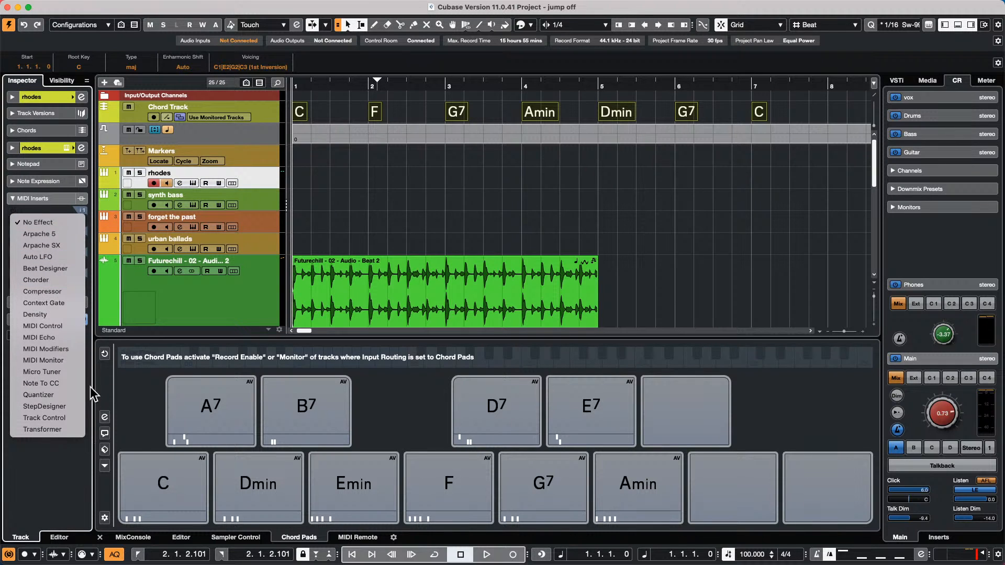
pyautogui.click(48, 360)
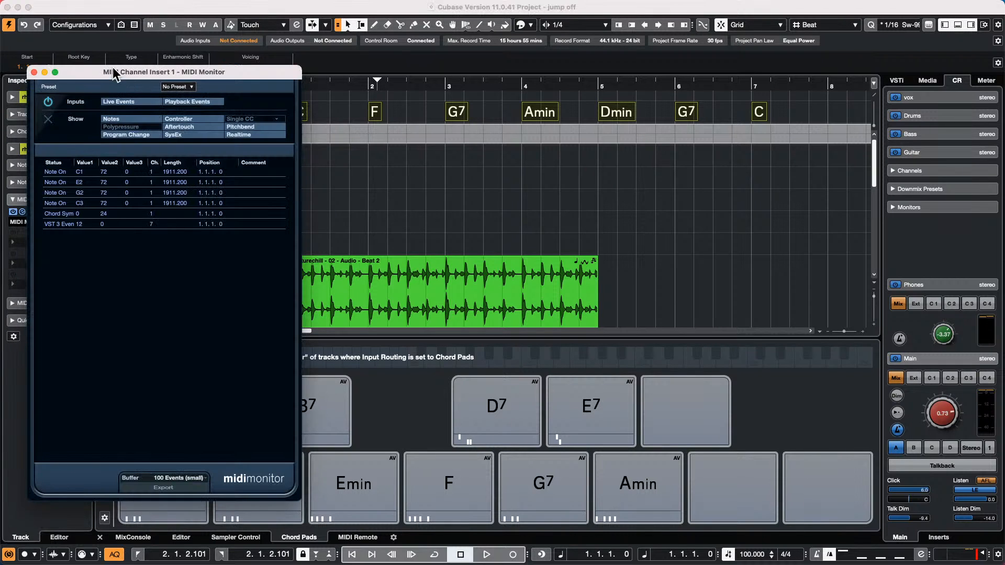
pyautogui.moveTo(77, 67); pyautogui.dragTo(430, 38)
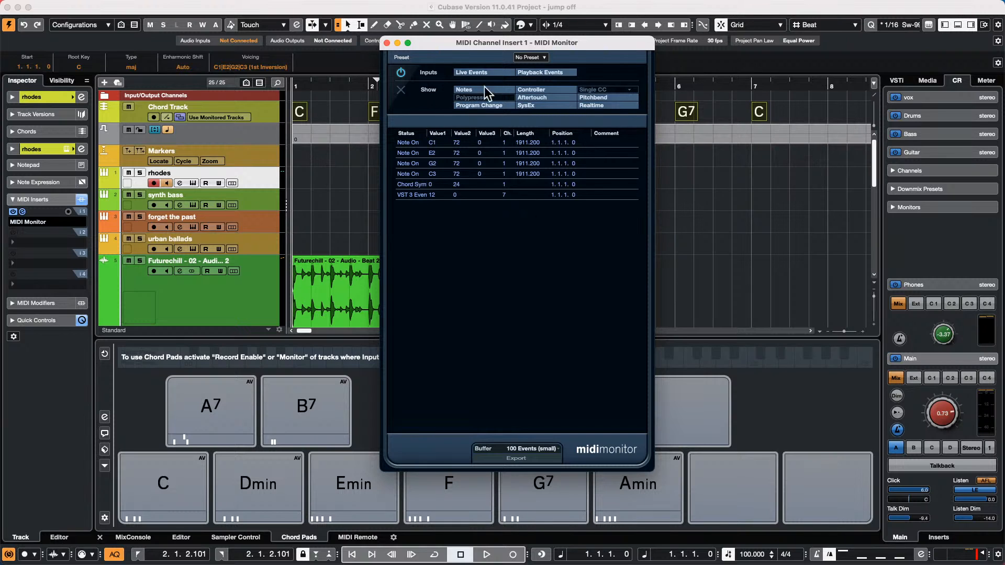
# Look through MIDI Monitor's presets, close the preset list and clear the recorded event list
pyautogui.click(541, 57)
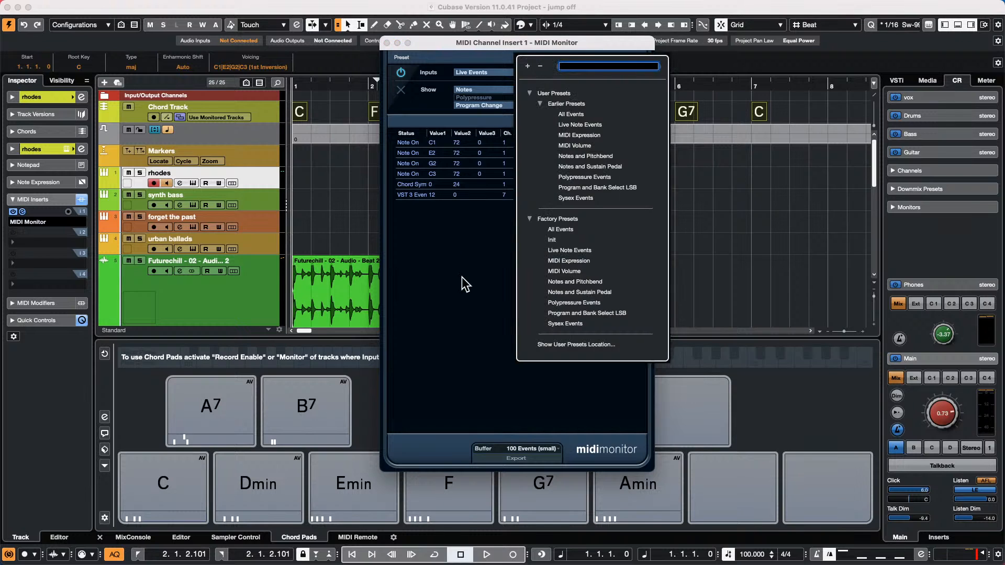
pyautogui.click(409, 47)
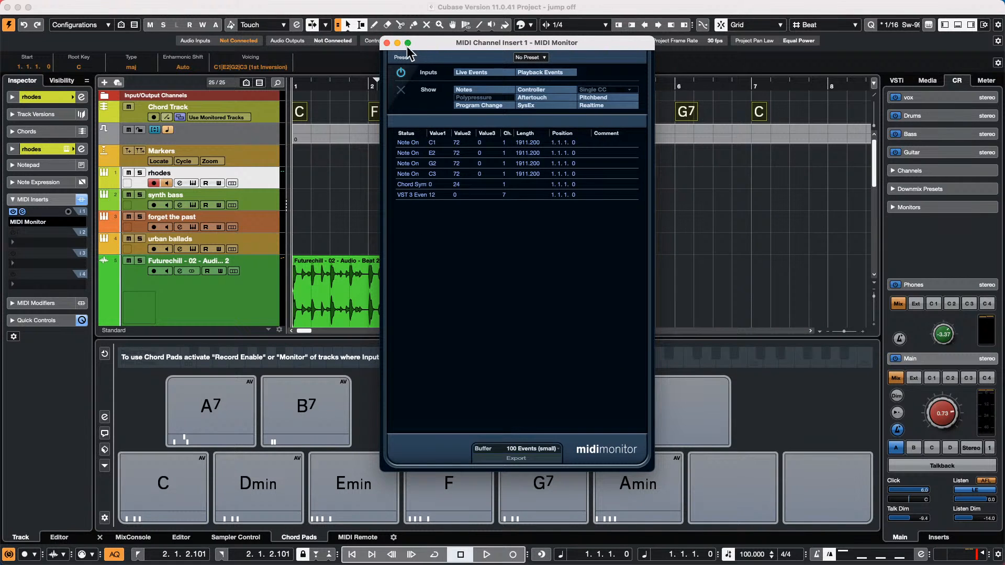
pyautogui.click(401, 90)
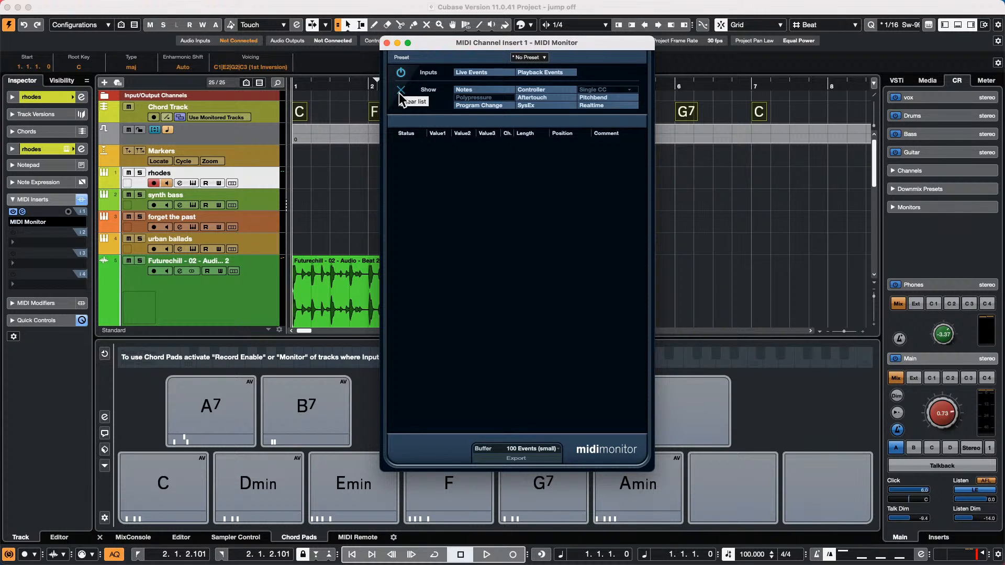
# Search the key commands for "clear list" and close the Key Commands dialog
pyautogui.click(94, 6)
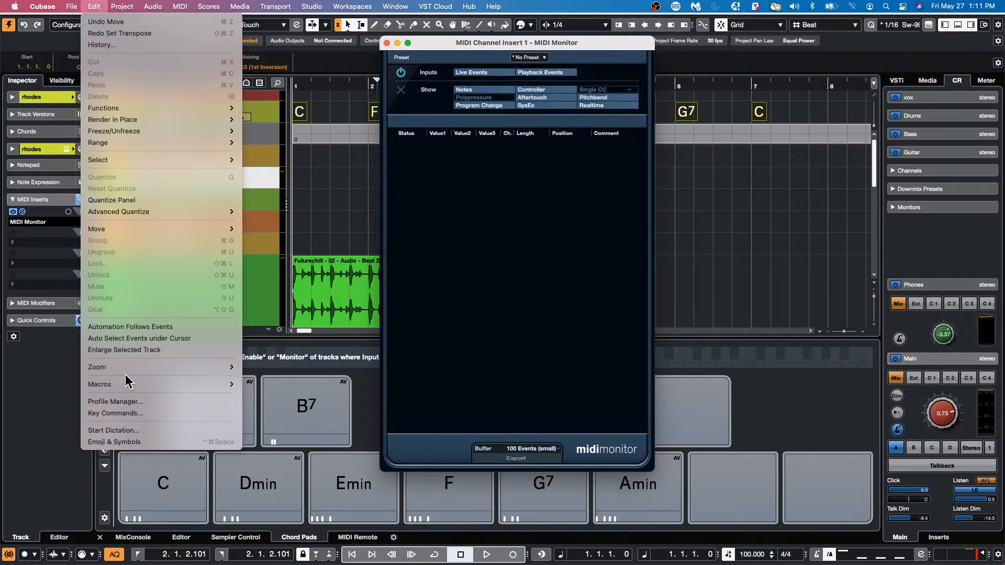
pyautogui.click(398, 101)
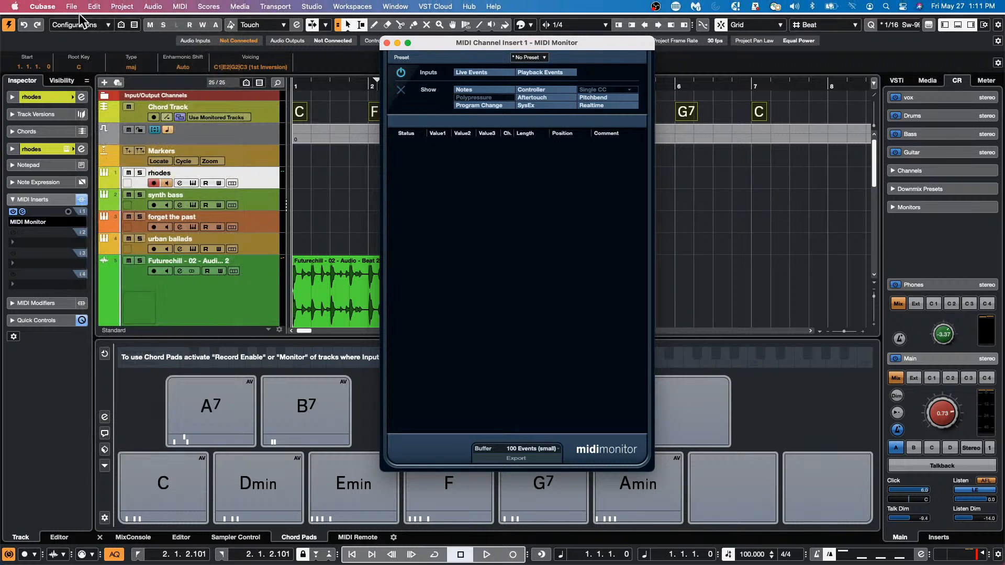
pyautogui.click(105, 6)
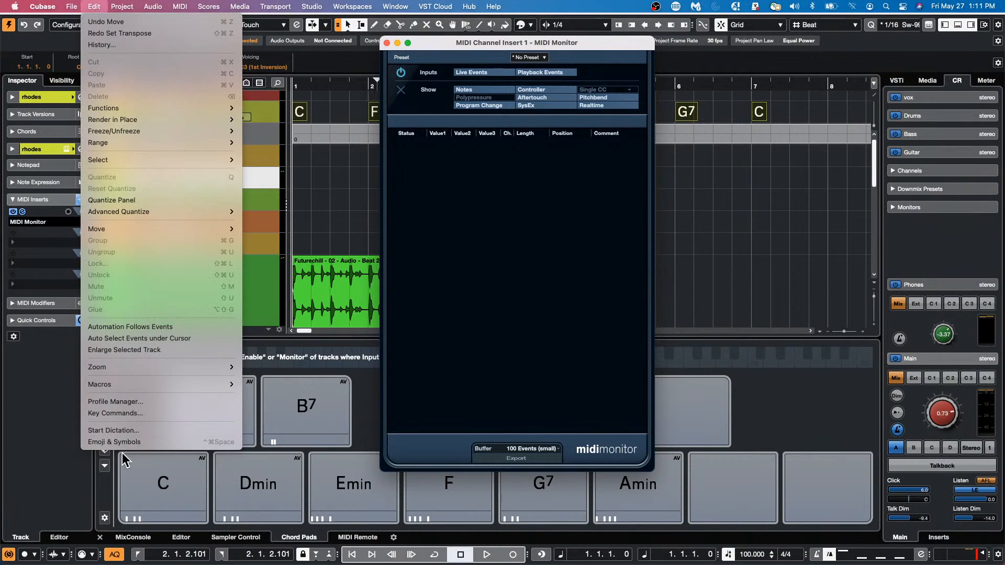
pyautogui.moveTo(76, 6)
pyautogui.click(123, 413)
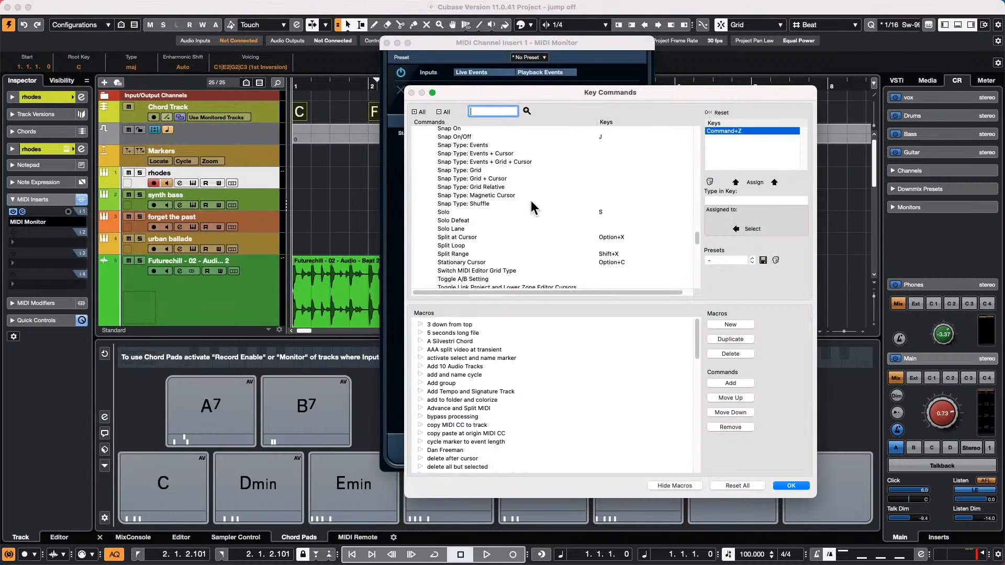
pyautogui.scroll(10, 534, 208)
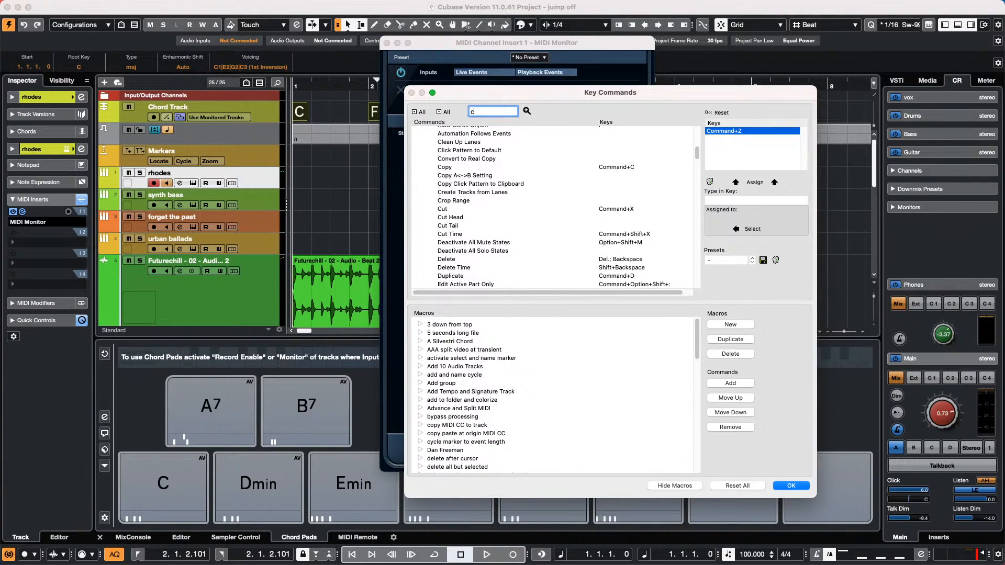
pyautogui.write('clear list')
pyautogui.click(527, 112)
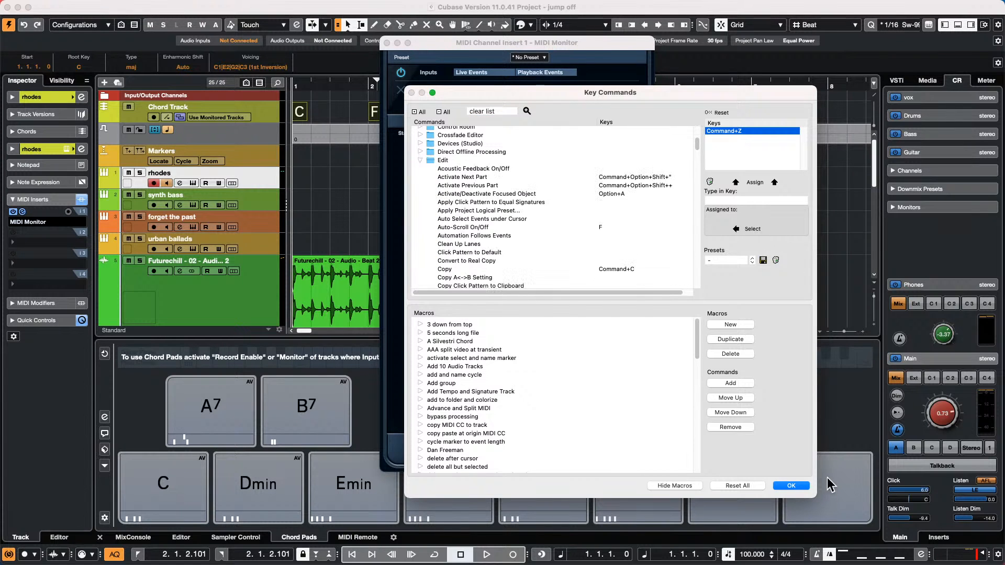
pyautogui.click(791, 486)
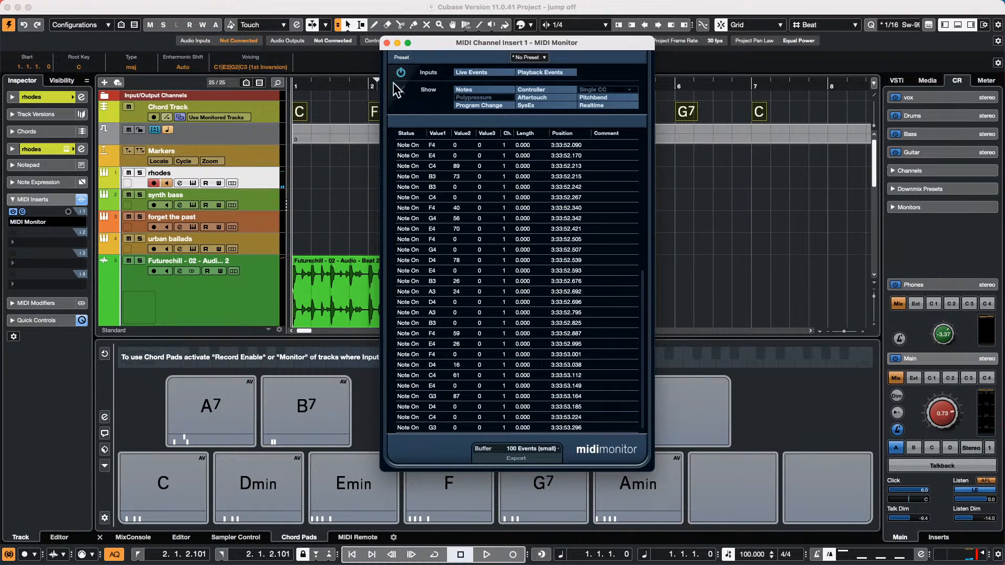
# Clear the newly logged notes from MIDI Monitor and close its window
pyautogui.click(400, 91)
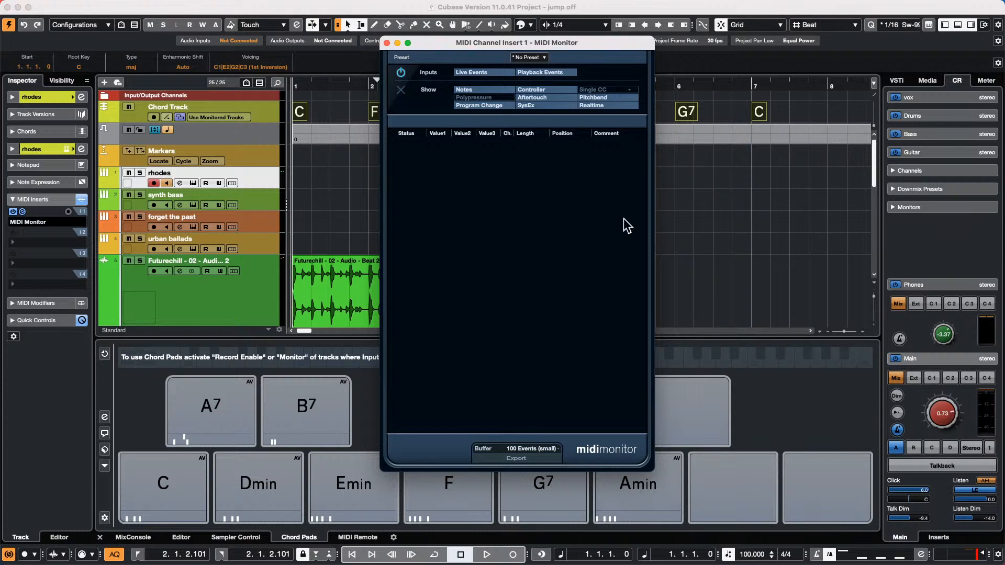
pyautogui.click(387, 43)
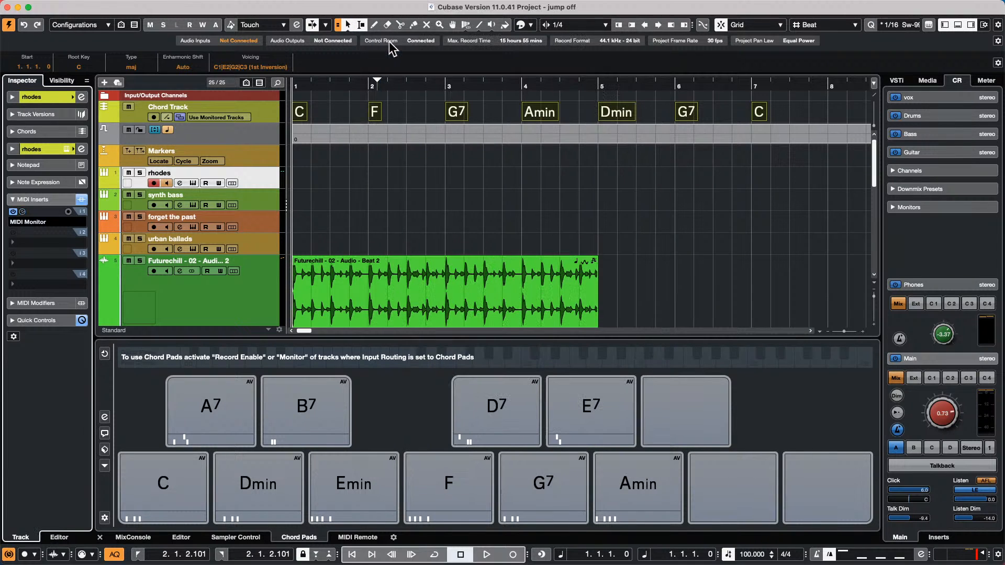
# Open the Groove Agent SE instrument of the "forget the past" track and move its window fully into view
pyautogui.click(255, 218)
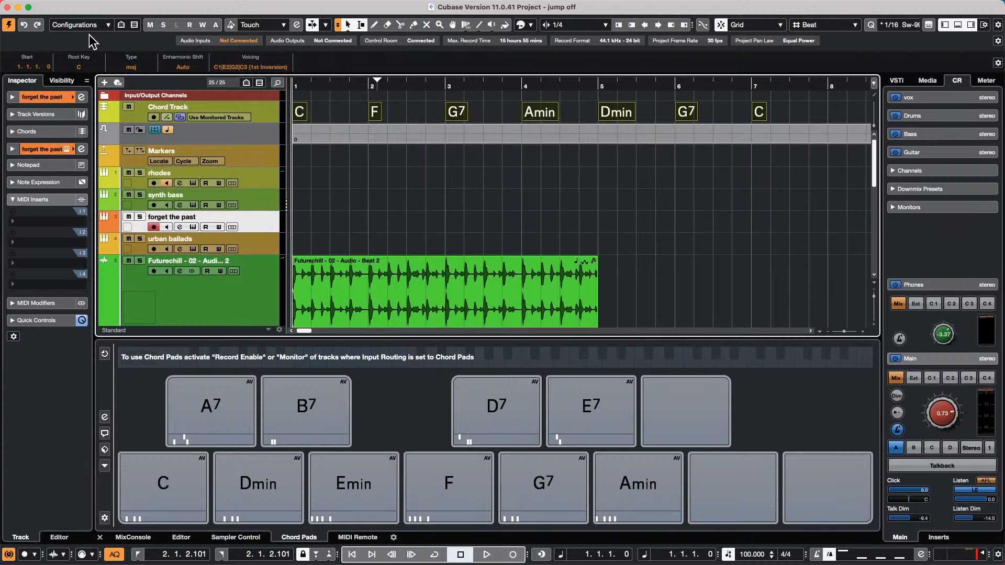
pyautogui.click(52, 97)
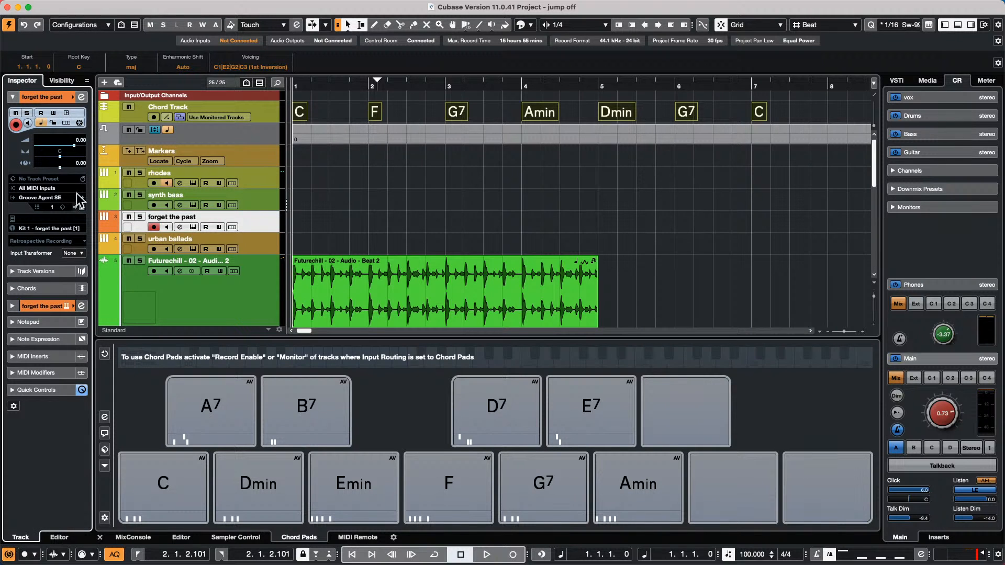
pyautogui.click(82, 197)
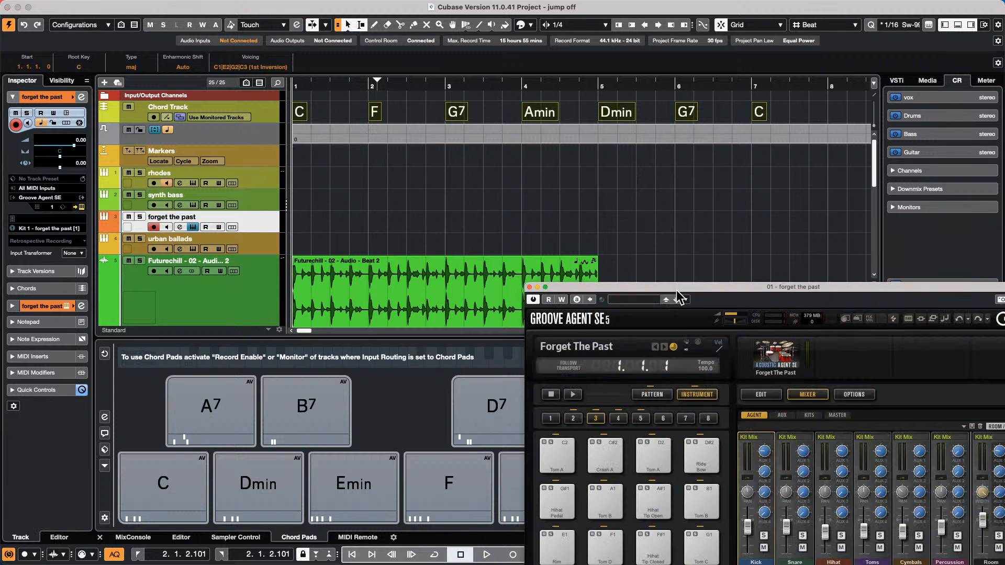
pyautogui.moveTo(677, 291); pyautogui.dragTo(441, 94)
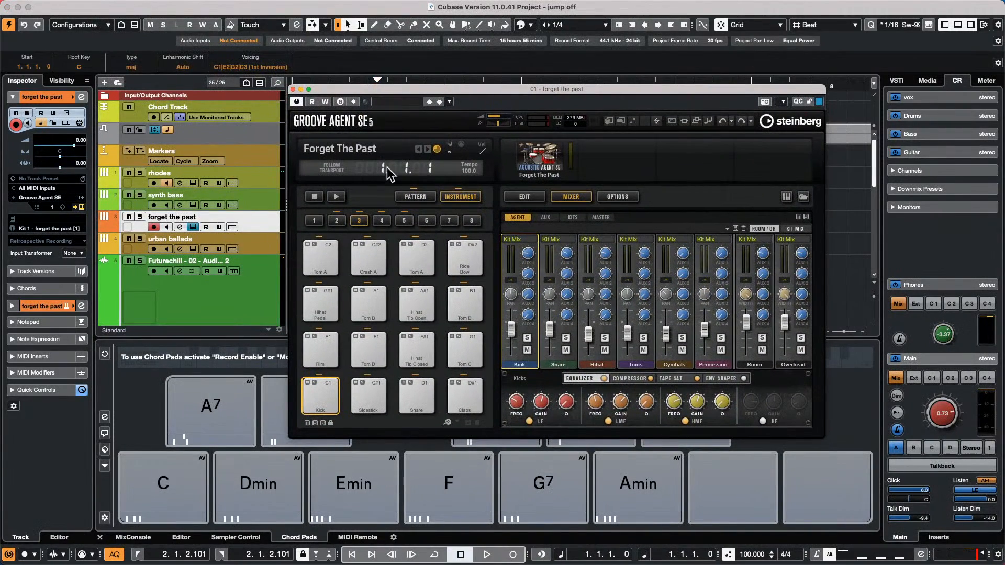
# Show Groove Agent's pattern pads, start playing the Main 3 pattern and move the window clear of the Control Room
pyautogui.click(427, 201)
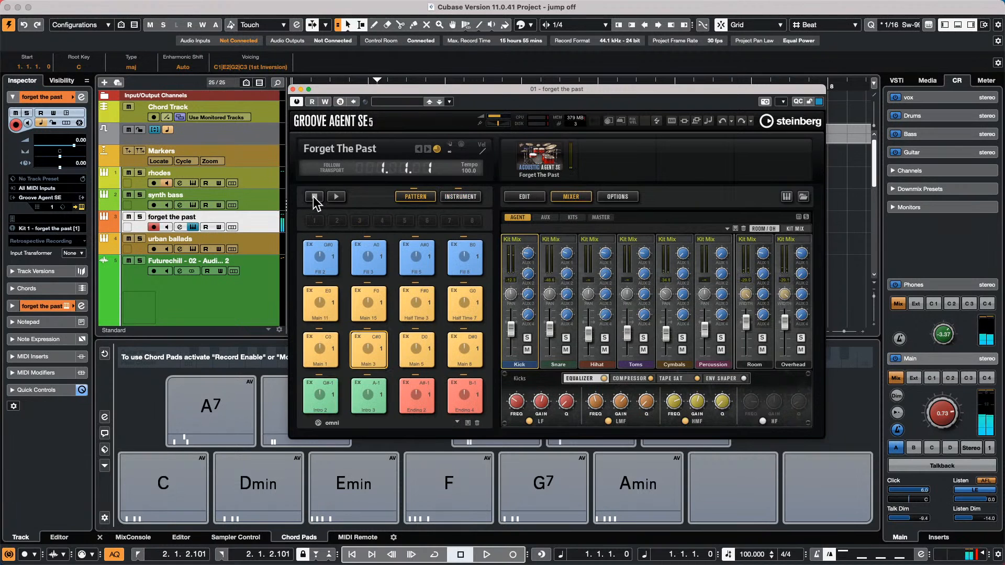
pyautogui.click(336, 197)
pyautogui.moveTo(473, 89); pyautogui.dragTo(366, 39)
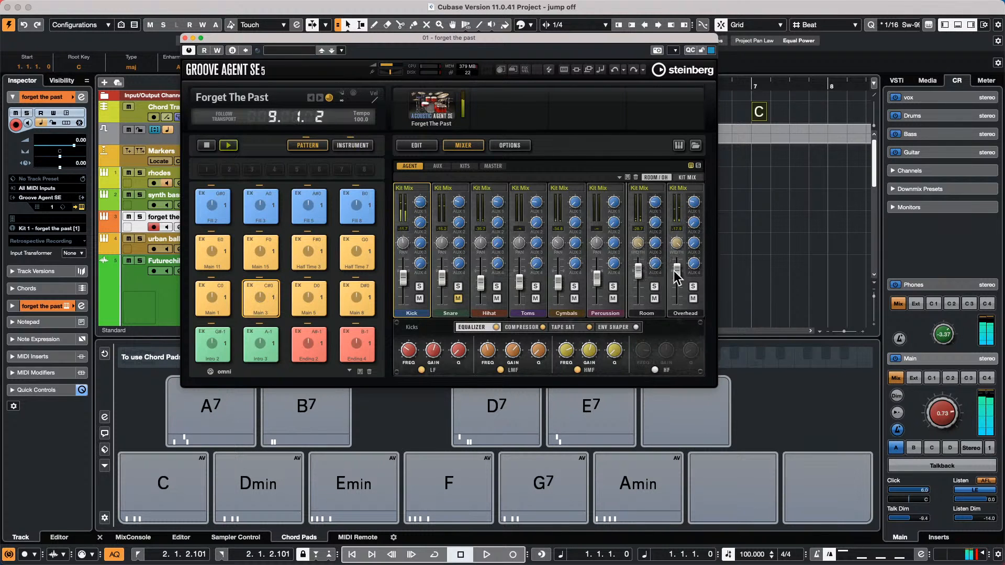
# Unmute the Snare, mute the Room and Overhead channels, and raise the Control Room main level to 5.44
pyautogui.moveTo(677, 273)
pyautogui.mouseDown()
pyautogui.moveTo(677, 300)
pyautogui.moveTo(677, 269)
pyautogui.mouseUp()
pyautogui.click(459, 299)
pyautogui.click(654, 298)
pyautogui.click(693, 299)
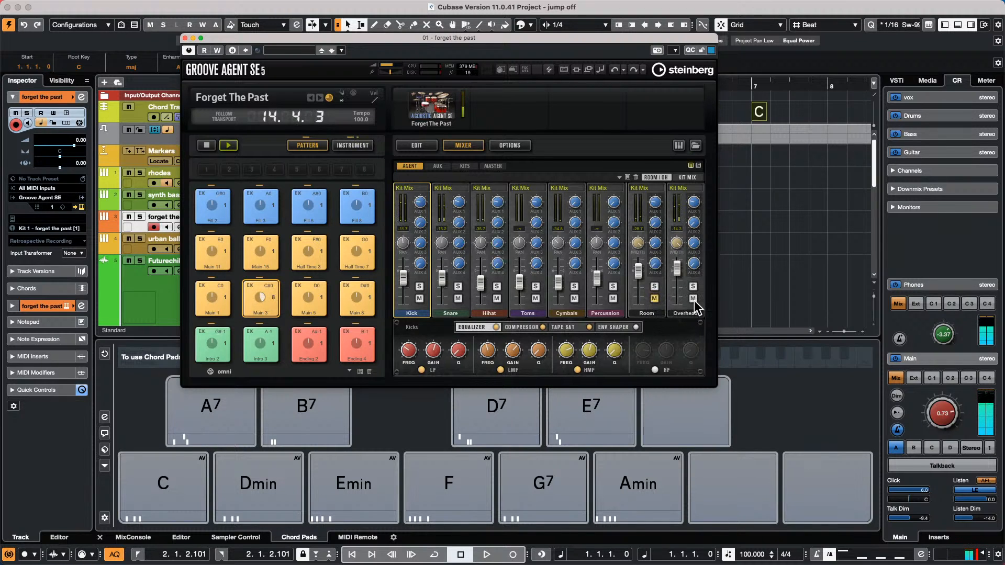
pyautogui.moveTo(973, 405); pyautogui.dragTo(952, 391)
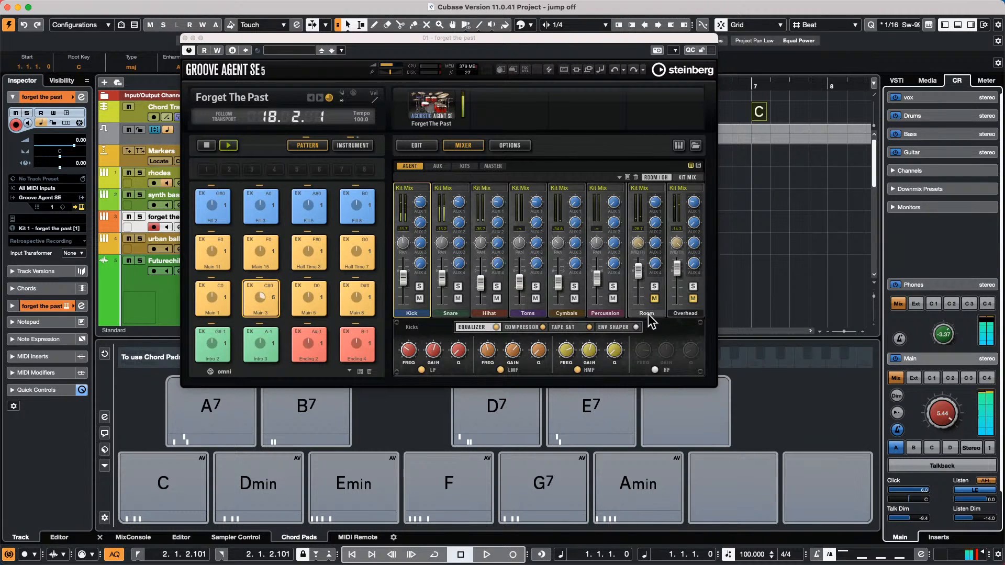
# Unmute the Room channel, raise its fader to compare the sound and return it to about 0.7 dB
pyautogui.click(654, 299)
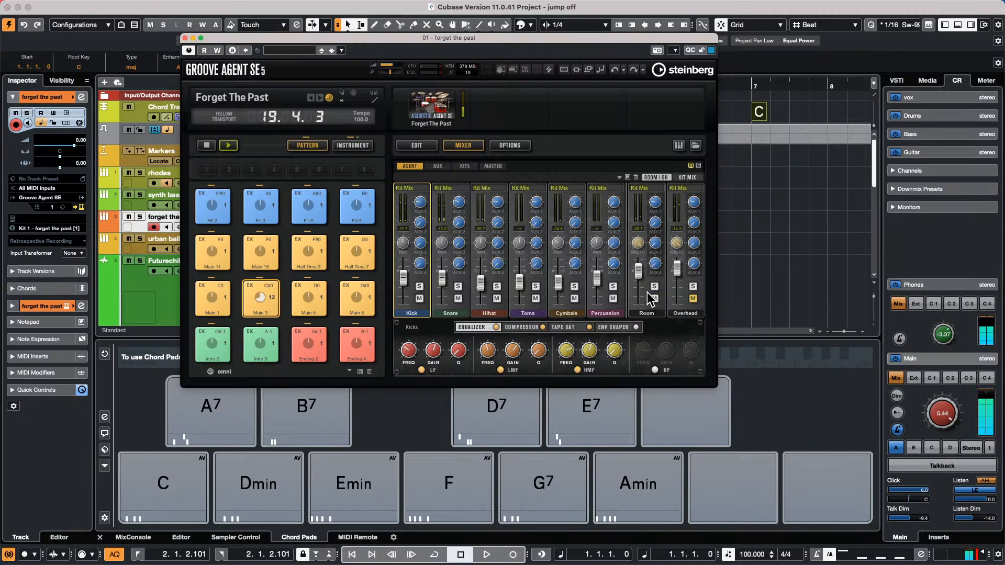
pyautogui.moveTo(641, 272); pyautogui.dragTo(648, 251)
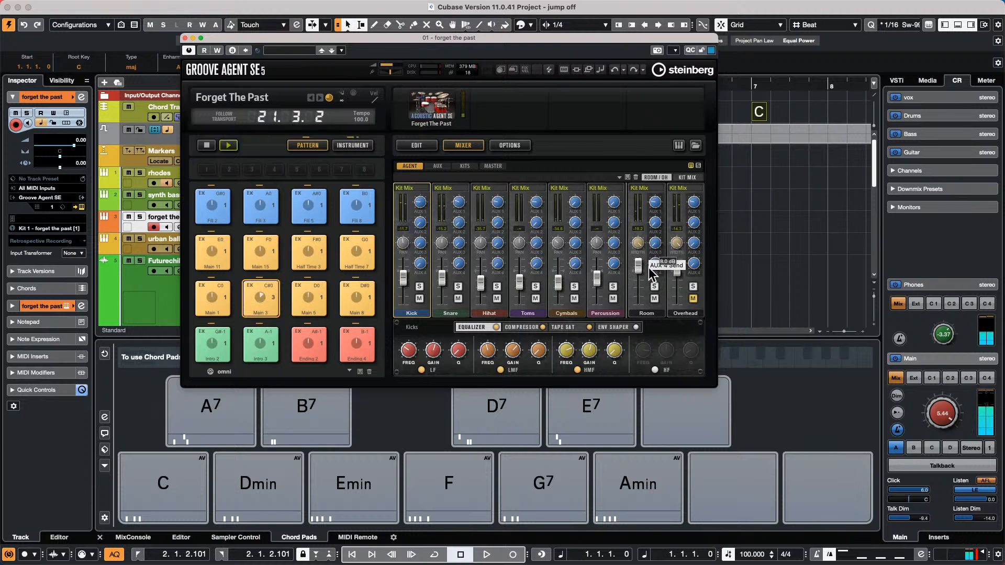
pyautogui.moveTo(648, 265); pyautogui.dragTo(648, 272)
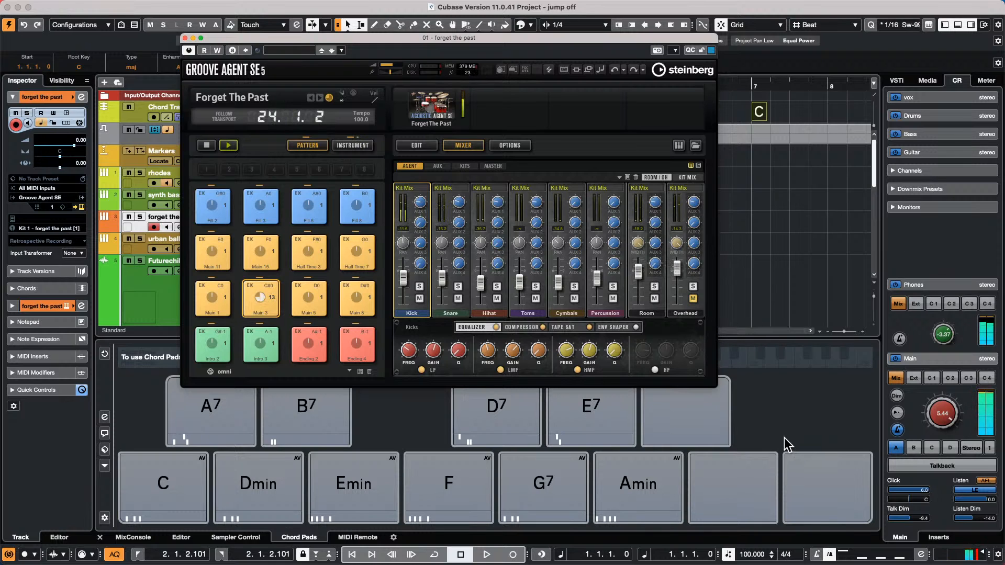
# Unmute the Overhead channel and pull the Overhead and Room faders all the way down
pyautogui.click(693, 299)
pyautogui.moveTo(676, 268); pyautogui.dragTo(672, 317)
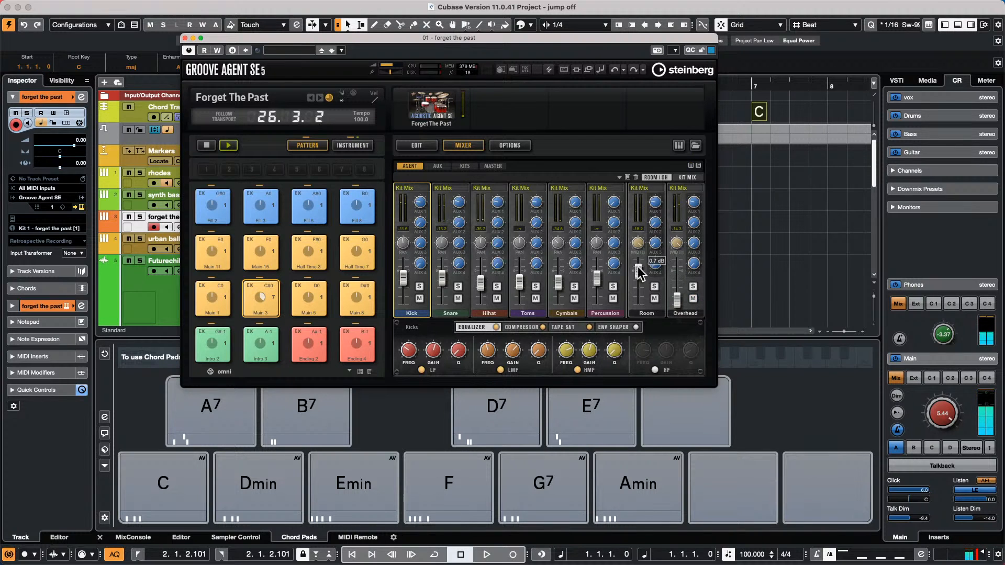
pyautogui.moveTo(638, 272); pyautogui.dragTo(660, 360)
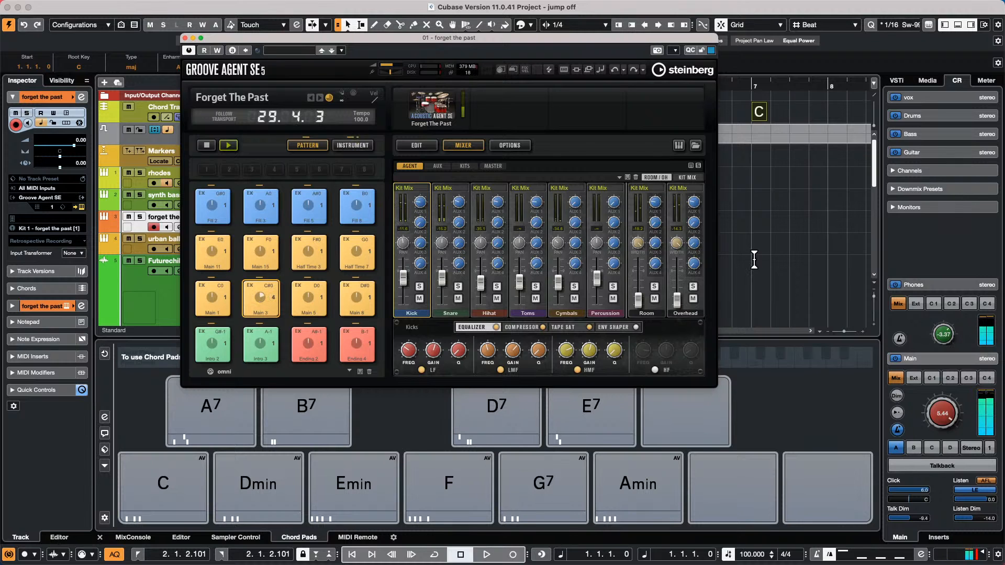
# Raise the Overhead and Room faders to compare the sound, and pull both all the way down again
pyautogui.moveTo(678, 299); pyautogui.dragTo(690, 263)
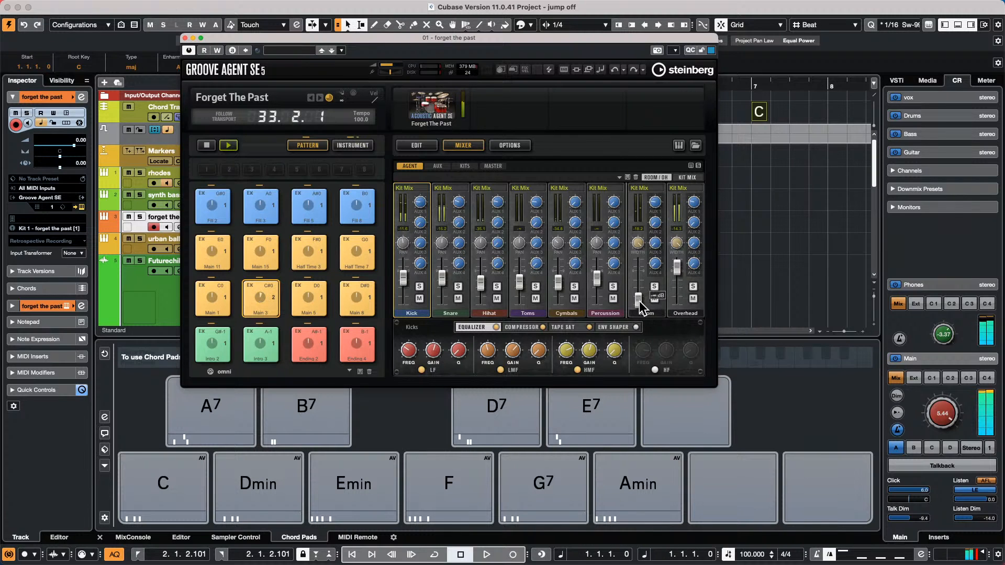
pyautogui.moveTo(639, 300); pyautogui.dragTo(641, 265)
pyautogui.moveTo(641, 268); pyautogui.dragTo(662, 347)
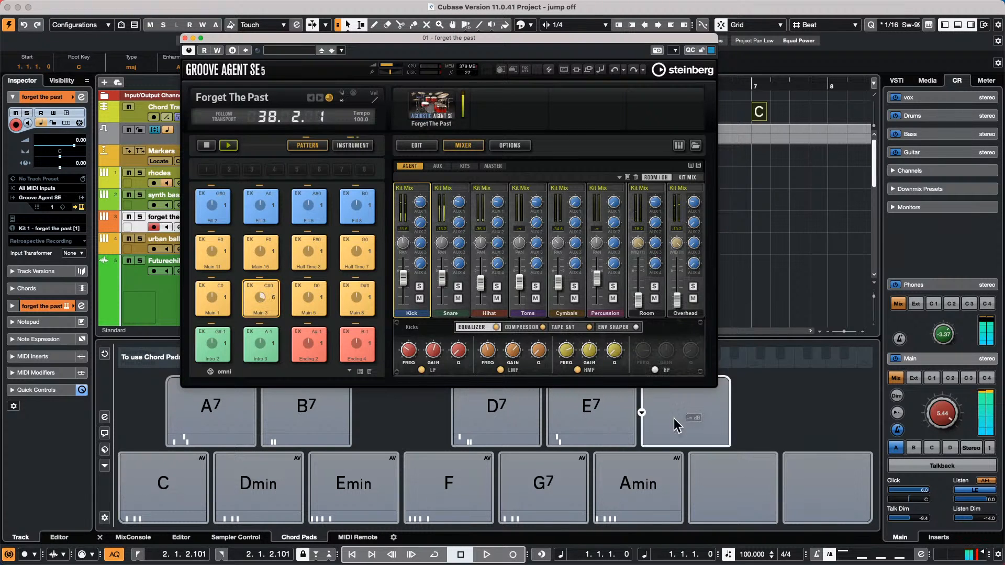
# Raise the Overhead and Room faders back to around 0 dB, and stop the pattern and close Groove Agent
pyautogui.moveTo(677, 268)
pyautogui.mouseDown()
pyautogui.moveTo(682, 279)
pyautogui.moveTo(682, 264)
pyautogui.mouseUp()
pyautogui.moveTo(637, 301); pyautogui.dragTo(641, 272)
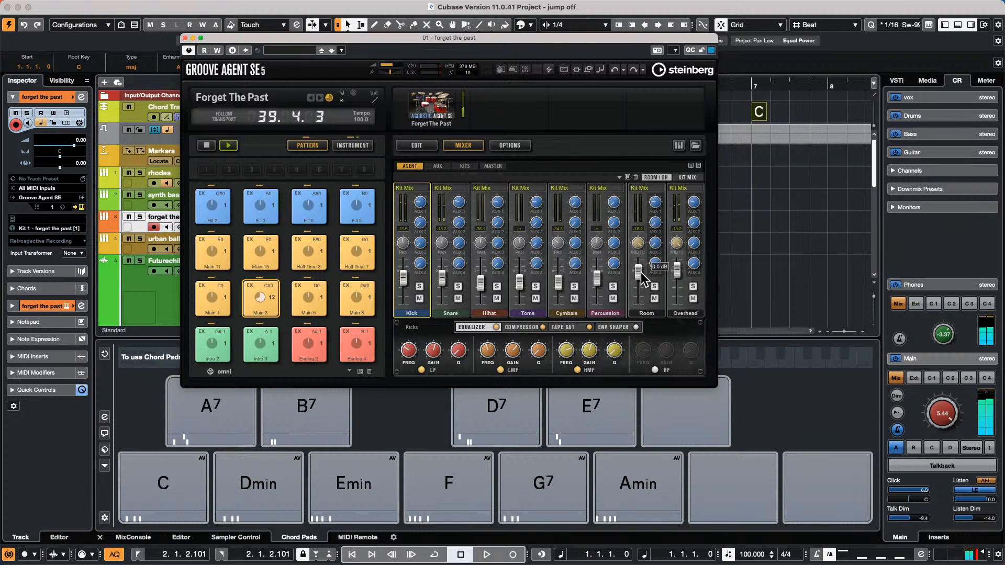
pyautogui.click(207, 146)
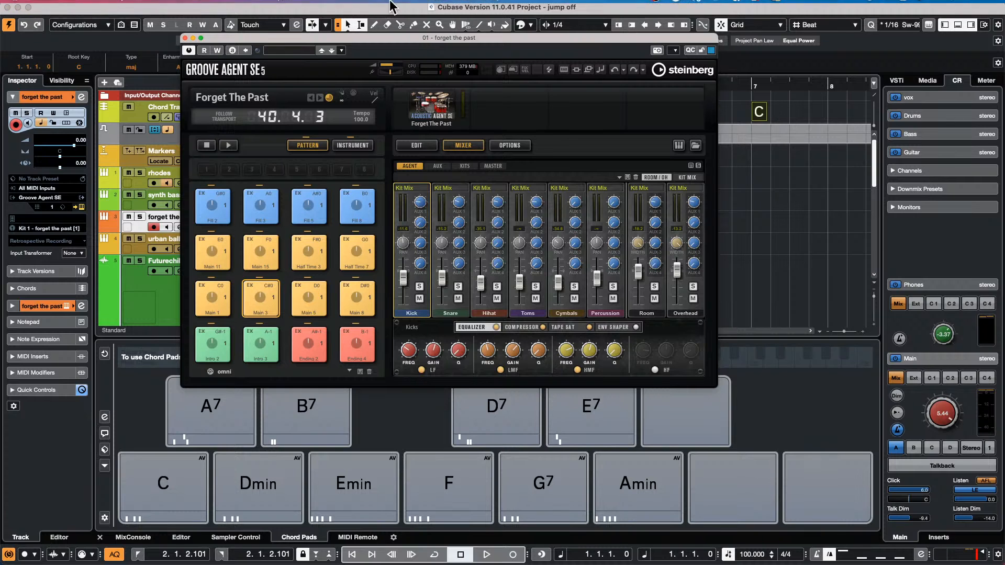
pyautogui.click(185, 37)
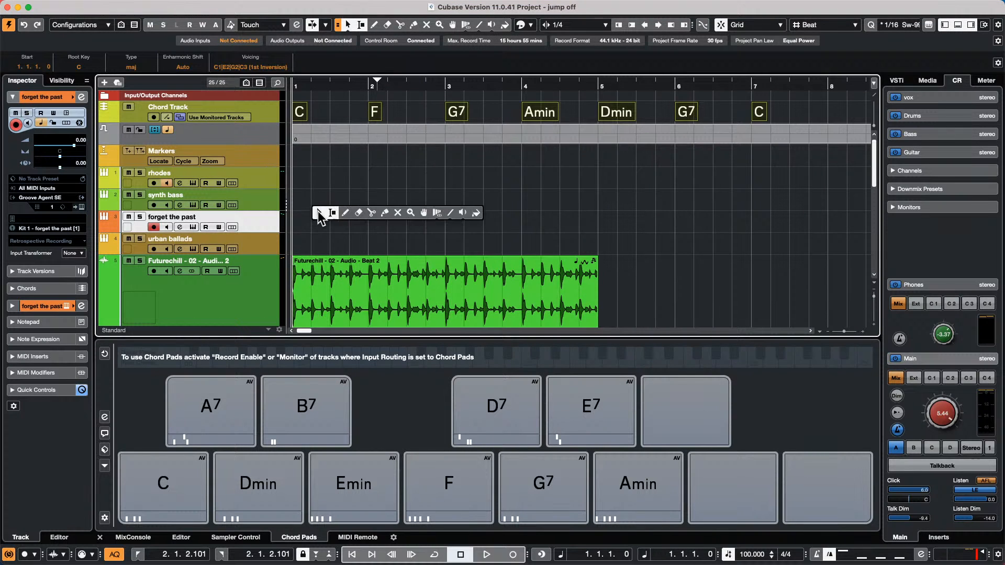
# Draw an empty MIDI part on the synth bass track from bar 1 to bar 7
pyautogui.rightClick(318, 213)
pyautogui.click(333, 212)
pyautogui.click(346, 213)
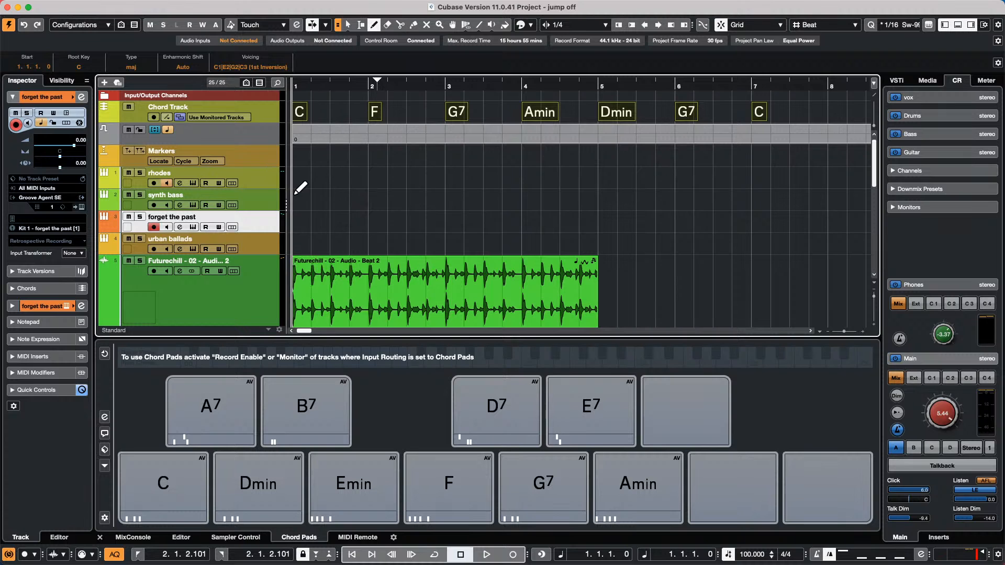
pyautogui.moveTo(294, 199)
pyautogui.mouseDown()
pyautogui.moveTo(838, 204)
pyautogui.moveTo(760, 210)
pyautogui.mouseUp()
# Open the synth bass part in the Key Editor, audition a note near C3 and select the synth bass track
pyautogui.rightClick(318, 194)
pyautogui.click(319, 199)
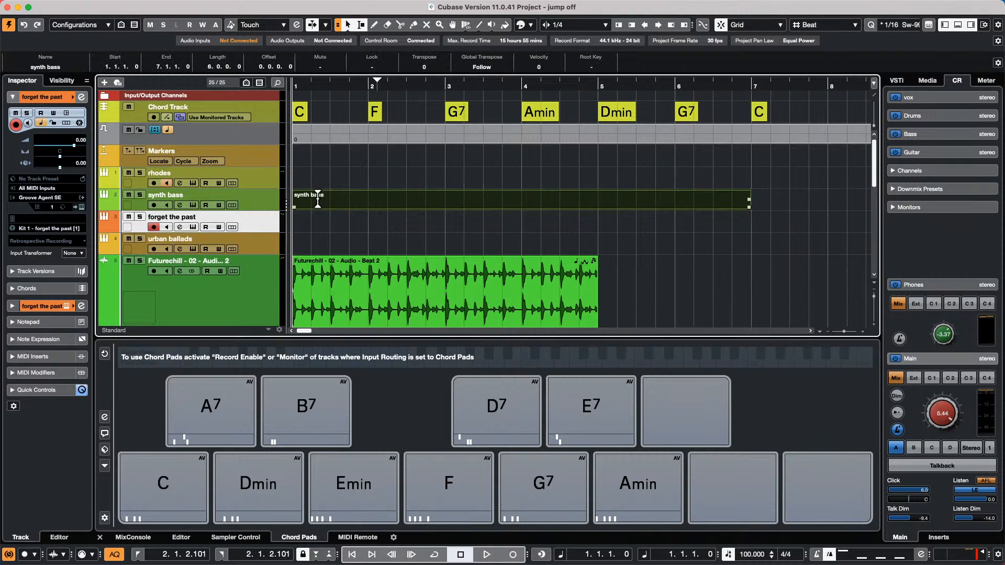
pyautogui.doubleClick(319, 202)
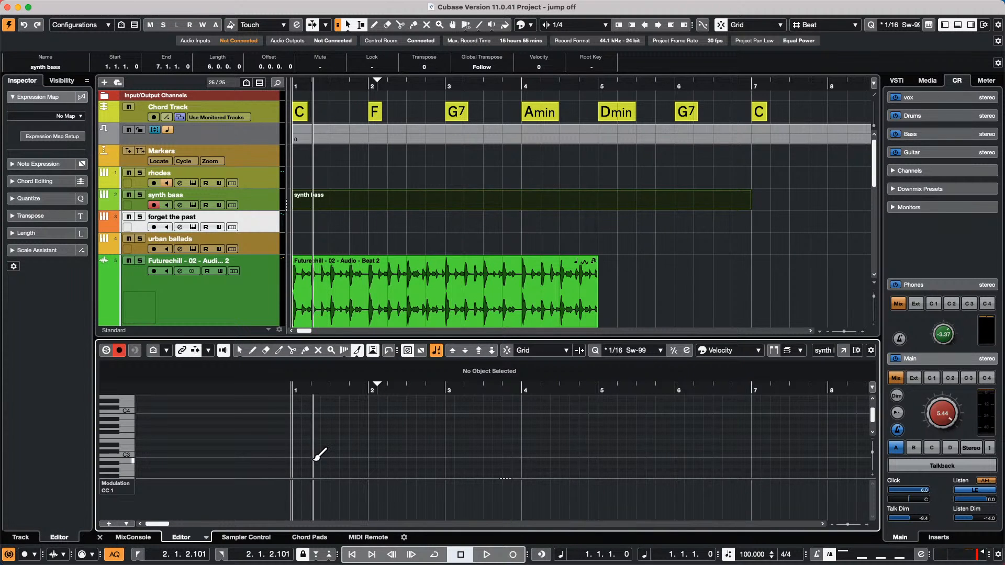
pyautogui.click(126, 448)
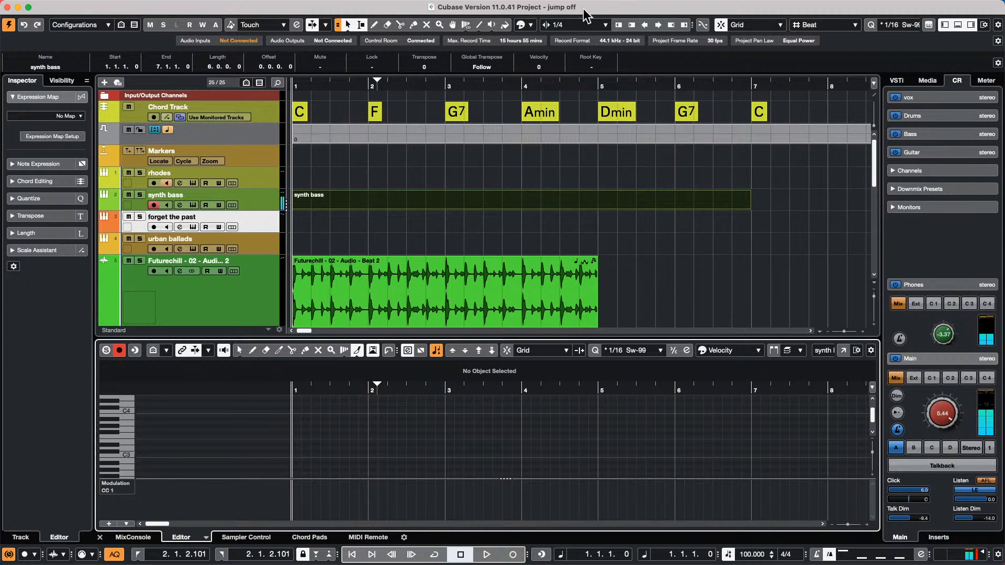
pyautogui.rightClick(231, 191)
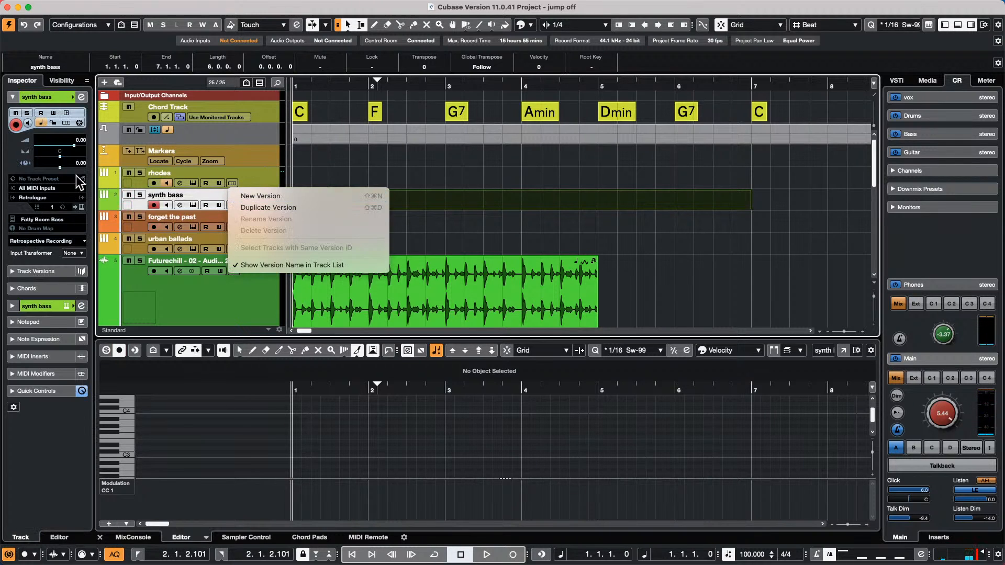
pyautogui.click(304, 500)
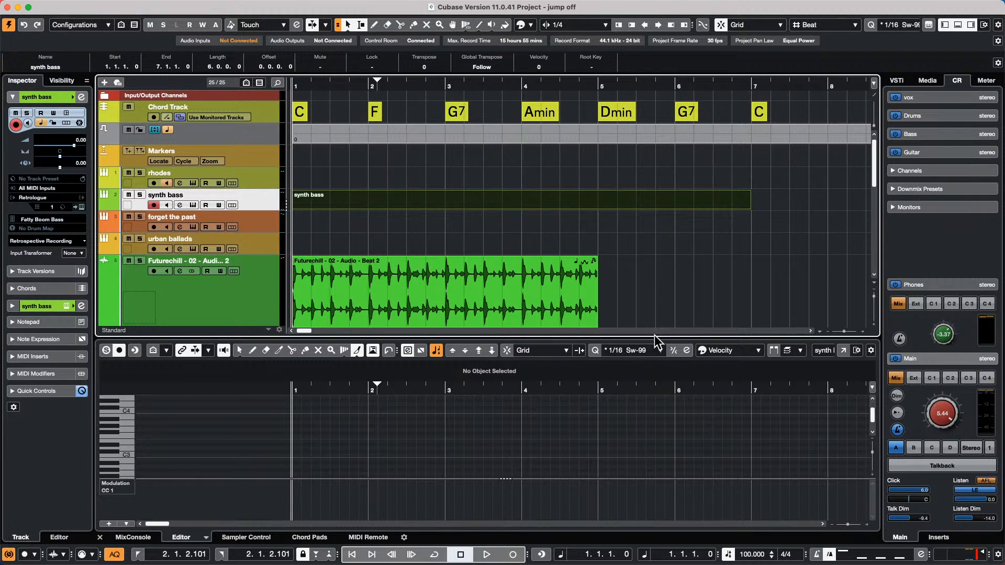
# Set the Key Editor's quantize value to 1/4 and paint four quarter notes on C3 across bar 1
pyautogui.click(640, 350)
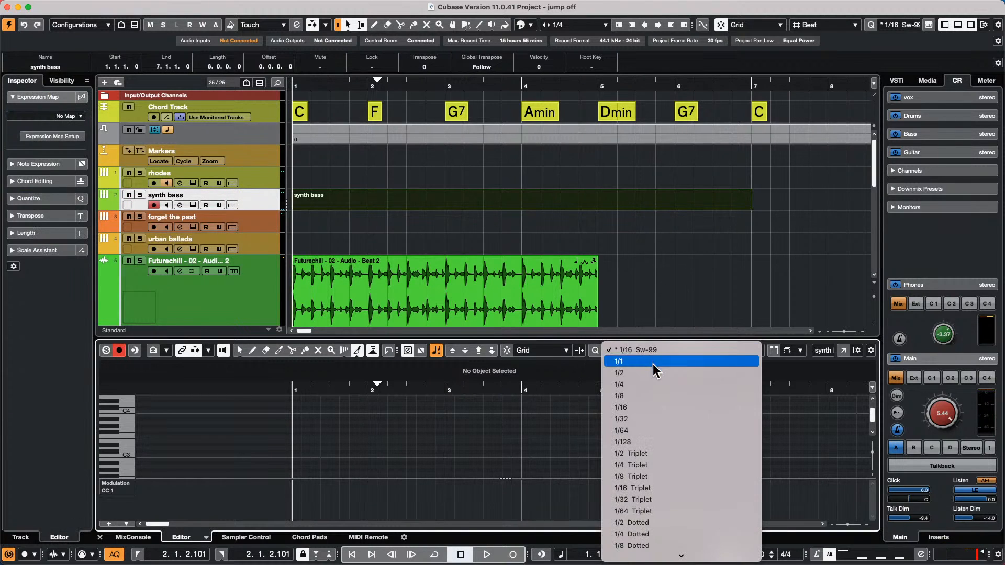
pyautogui.click(639, 386)
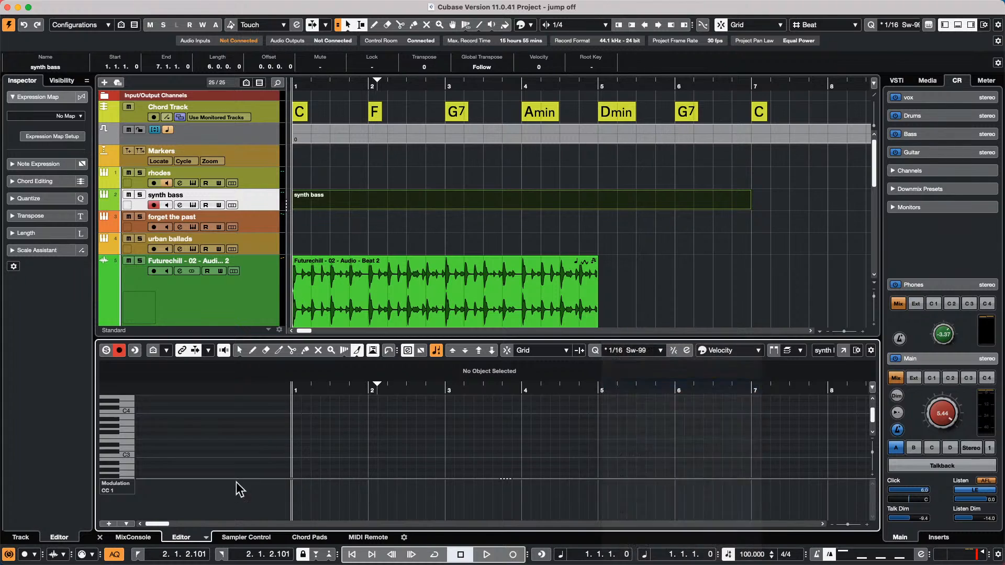
pyautogui.click(294, 456)
pyautogui.moveTo(295, 456)
pyautogui.mouseDown()
pyautogui.moveTo(365, 453)
pyautogui.moveTo(349, 453)
pyautogui.moveTo(382, 442)
pyautogui.moveTo(369, 451)
pyautogui.mouseUp()
pyautogui.press('1')
pyautogui.moveTo(293, 440); pyautogui.dragTo(411, 479)
# Split the synth bass part at bar 2 and delete the section after the split
pyautogui.rightClick(394, 215)
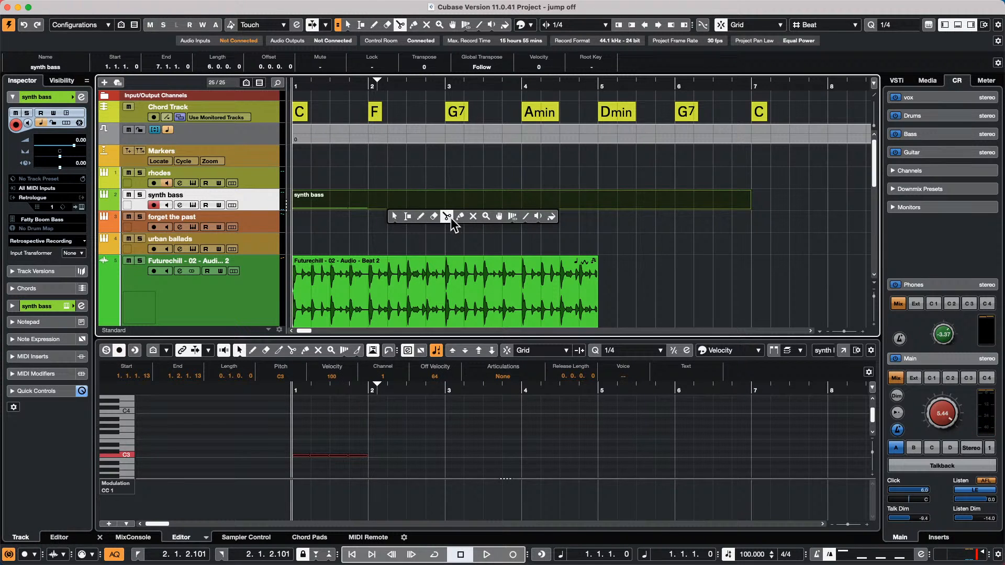
pyautogui.click(448, 216)
pyautogui.click(369, 205)
pyautogui.rightClick(430, 215)
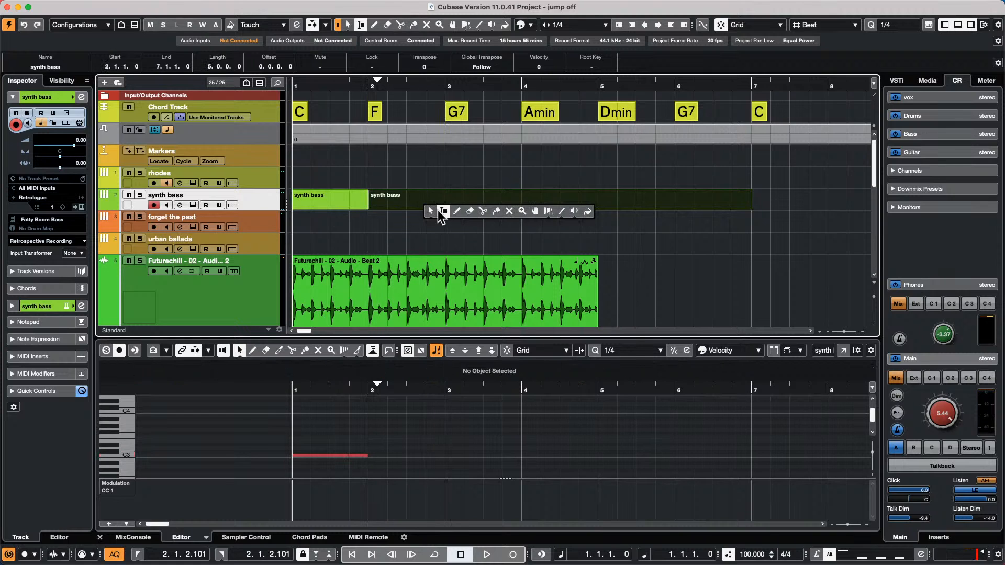
pyautogui.click(471, 214)
pyautogui.click(465, 199)
pyautogui.press('1')
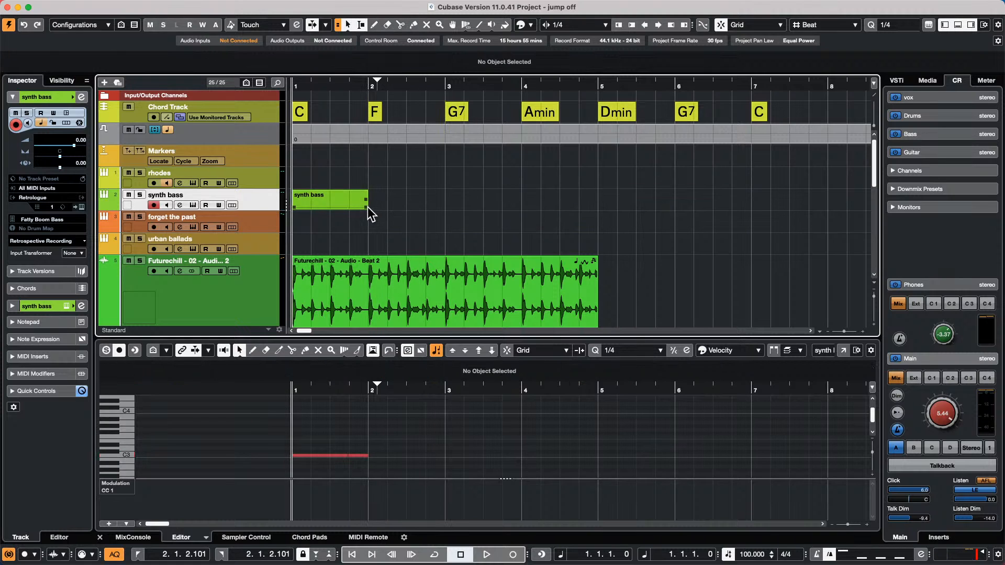
# Repeat the one-bar synth bass part up to bar 8 and play the start briefly
pyautogui.moveTo(367, 206); pyautogui.dragTo(817, 220)
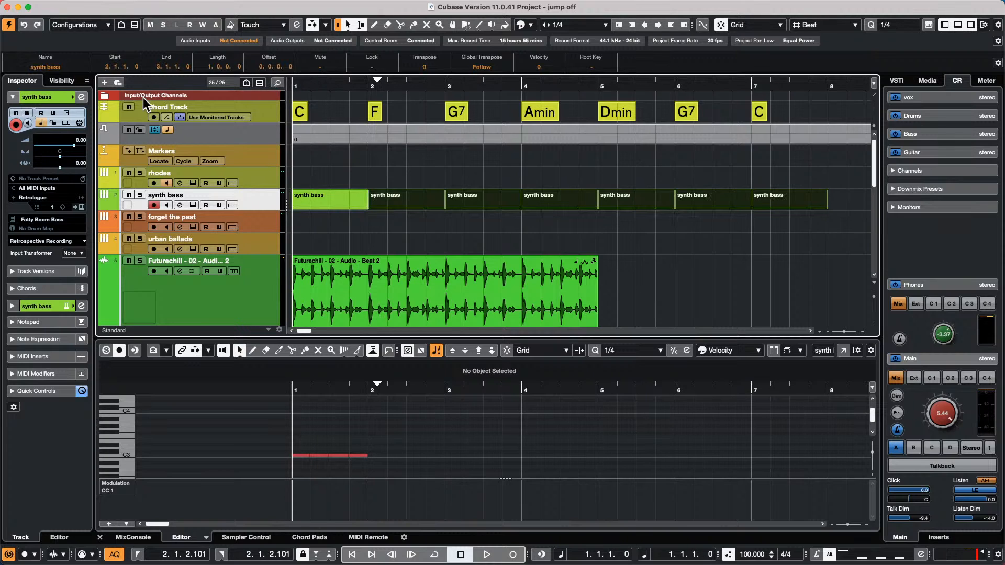
pyautogui.press('space')
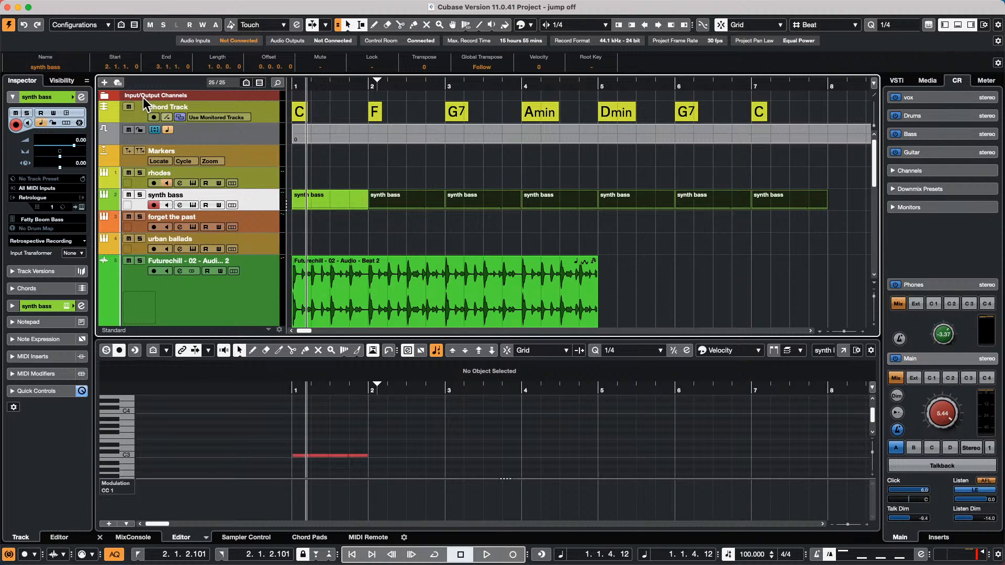
pyautogui.press('space')
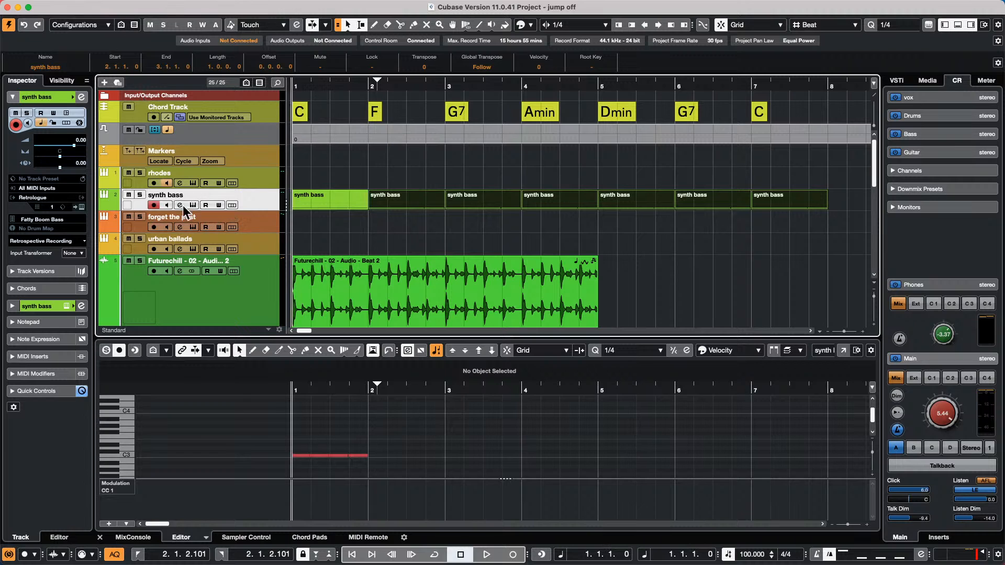
# Solo the synth bass and make it follow the chord track's Root Notes, synchronized first with the known chord C maj
pyautogui.click(139, 195)
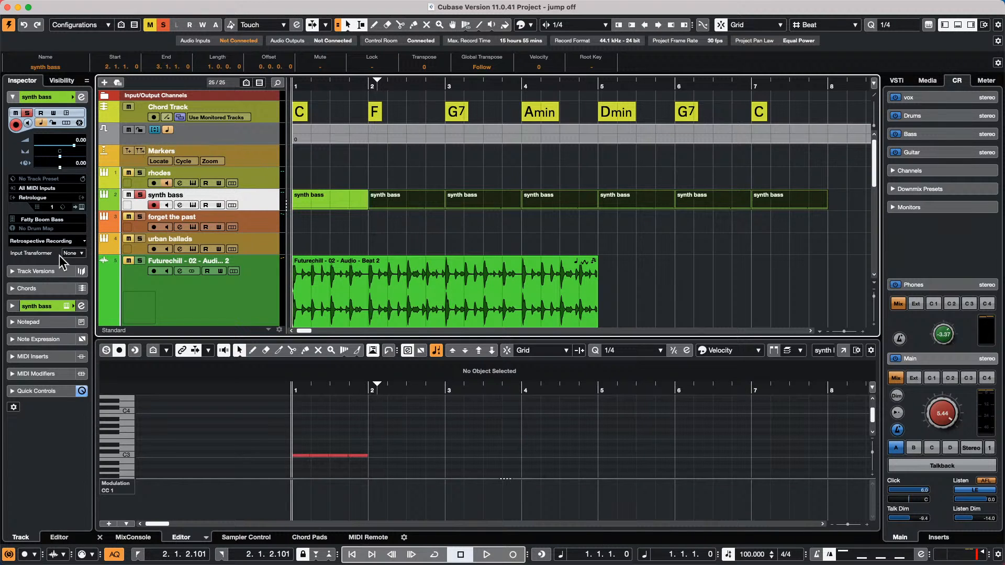
pyautogui.click(45, 289)
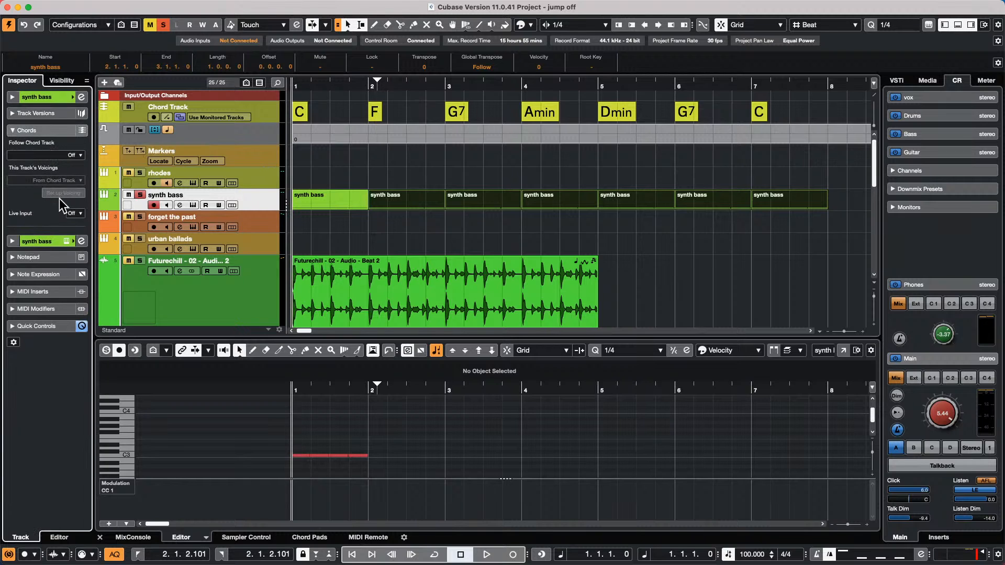
pyautogui.click(77, 156)
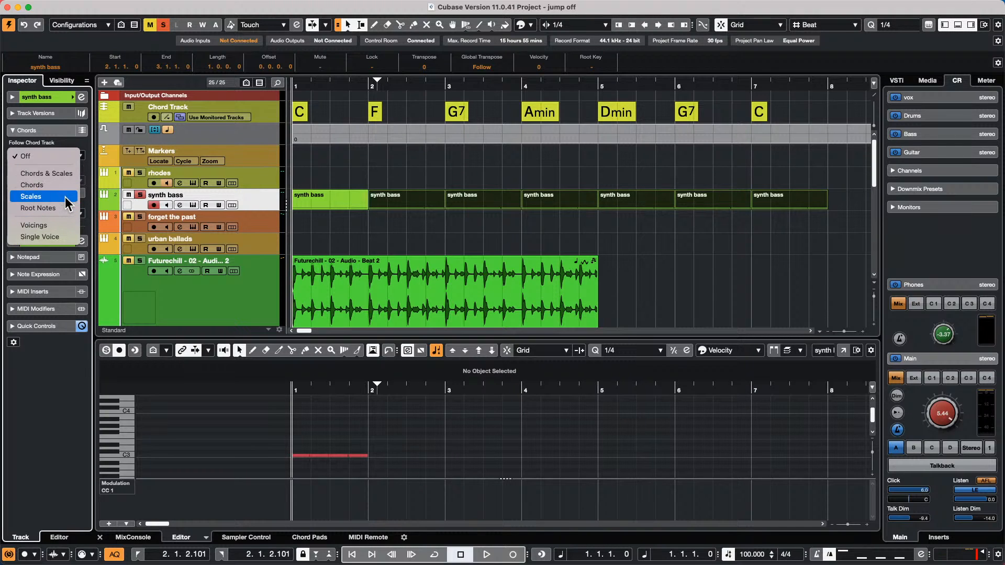
pyautogui.click(37, 208)
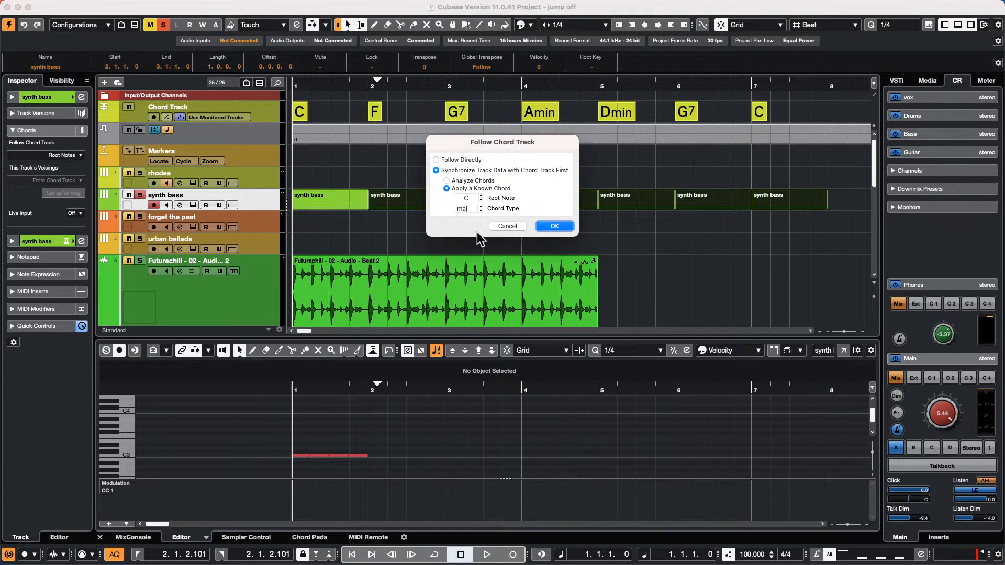
pyautogui.click(548, 226)
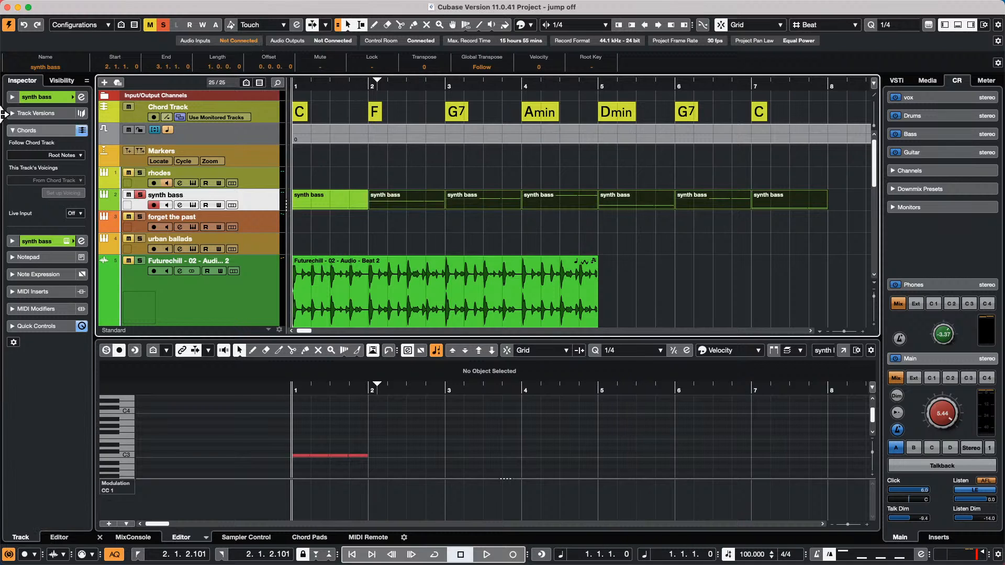
# Play the soloed synth bass line from the start through bar 7, and return the cursor to the project start
pyautogui.press('space')
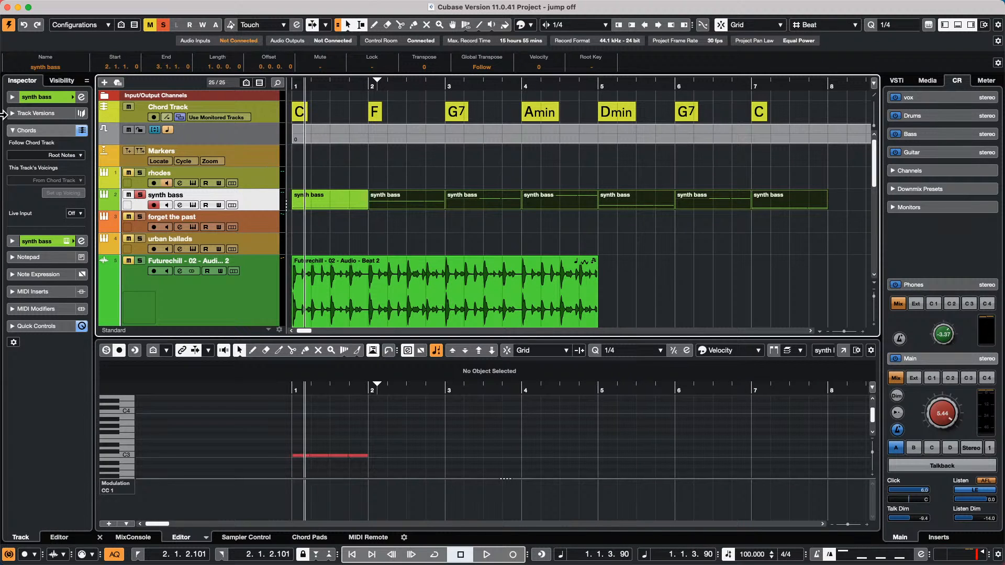
pyautogui.press('Home')
pyautogui.press('space')
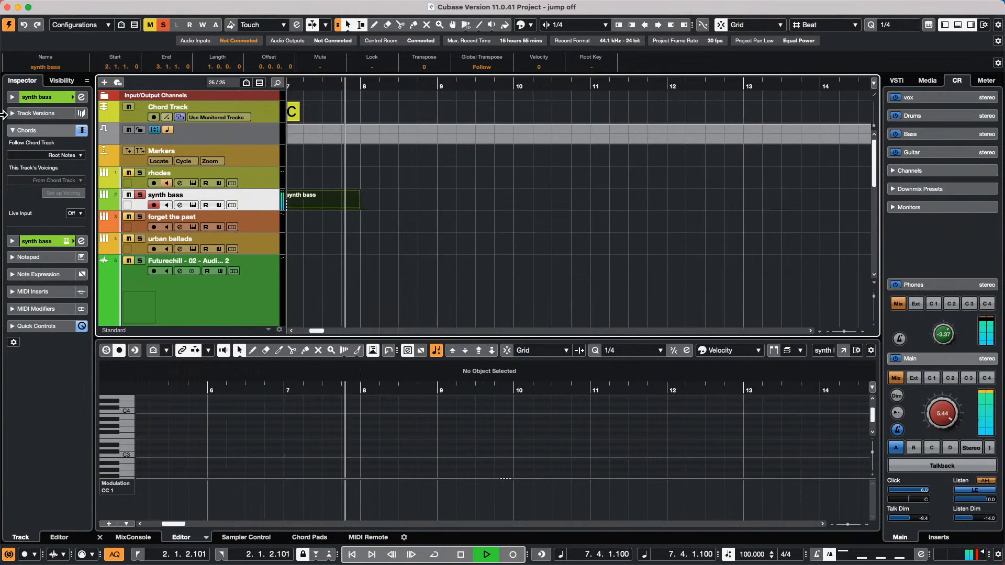
pyautogui.press('space')
pyautogui.moveTo(100, 7)
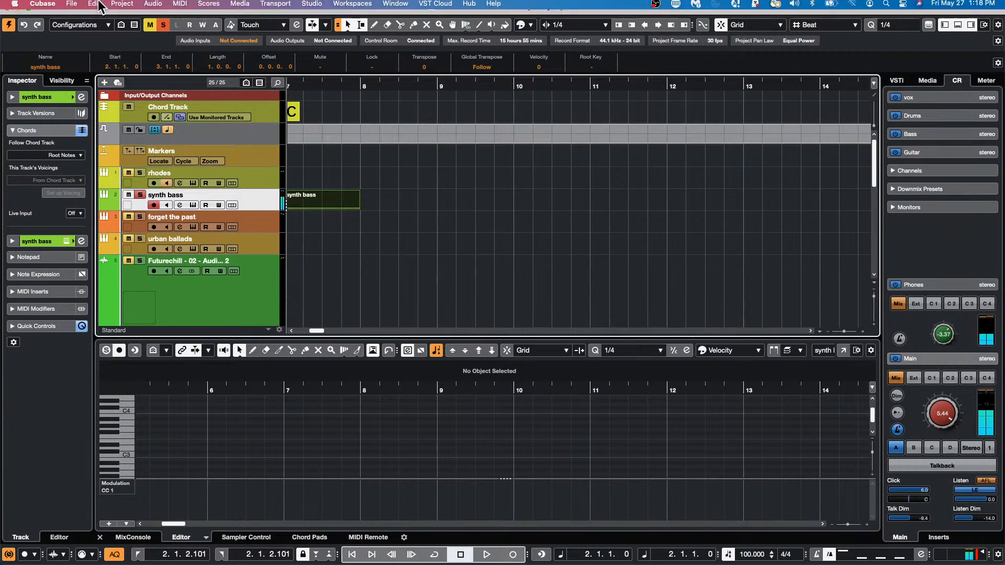
pyautogui.click(339, 88)
pyautogui.press('.')
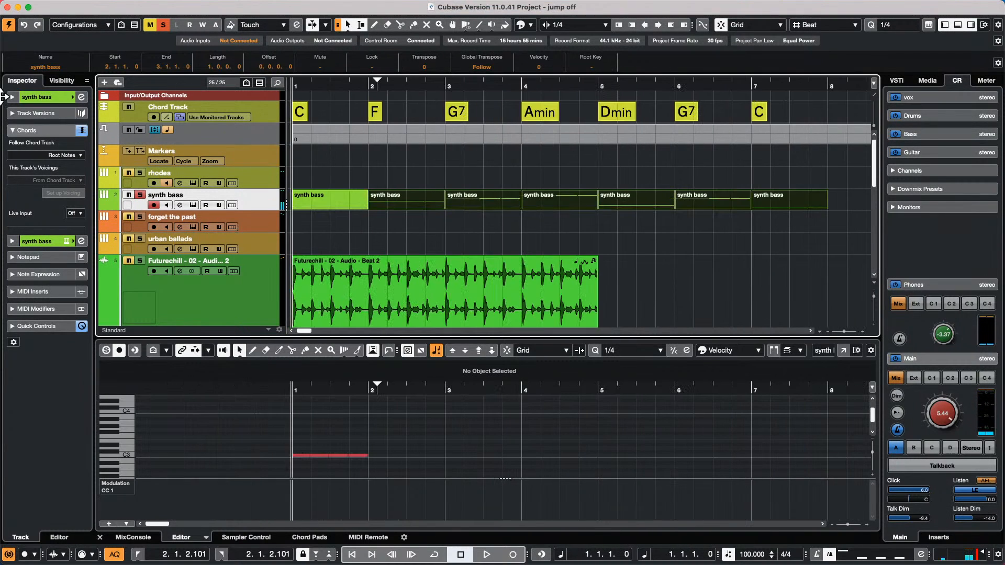
# Review the synth bass track's Follow Chord Track options and its basic Inspector section, leaving Root Notes selected
pyautogui.click(65, 156)
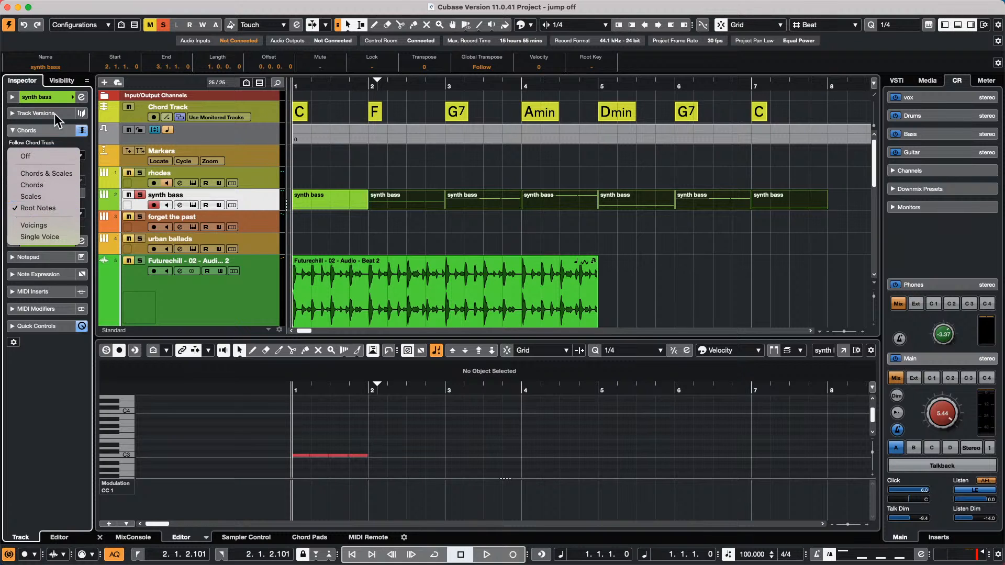
pyautogui.click(419, 152)
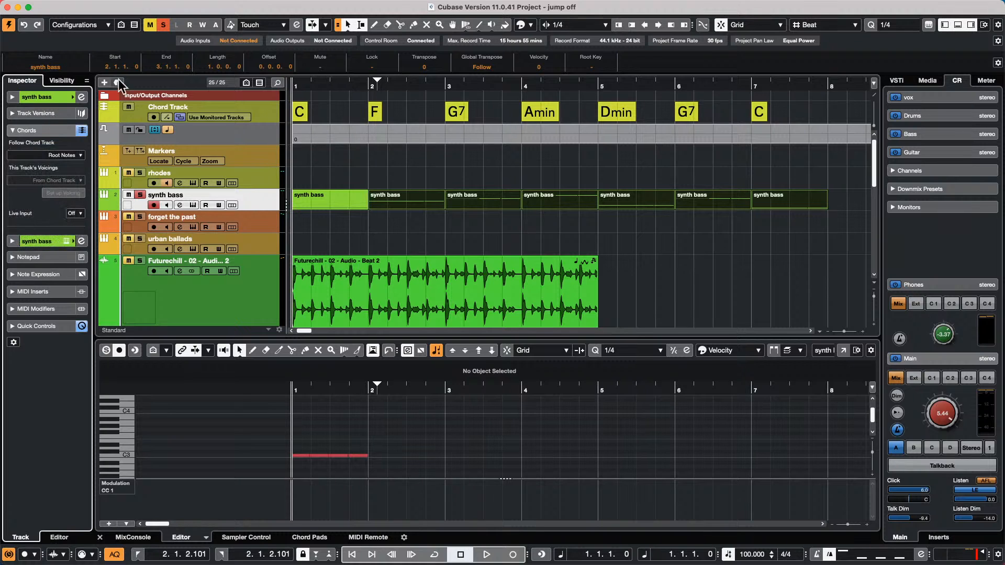
pyautogui.click(59, 113)
pyautogui.click(56, 94)
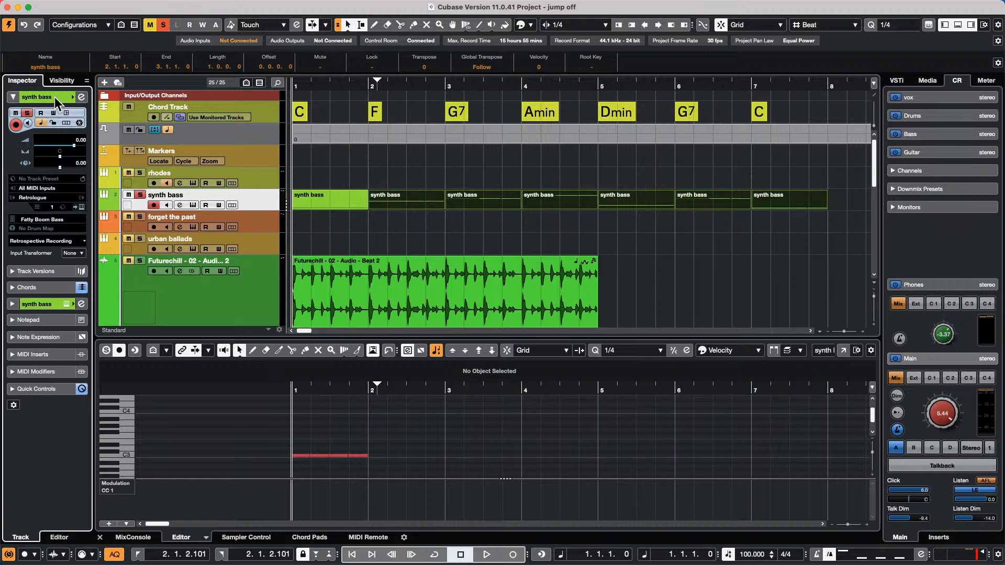
pyautogui.click(54, 97)
pyautogui.click(45, 125)
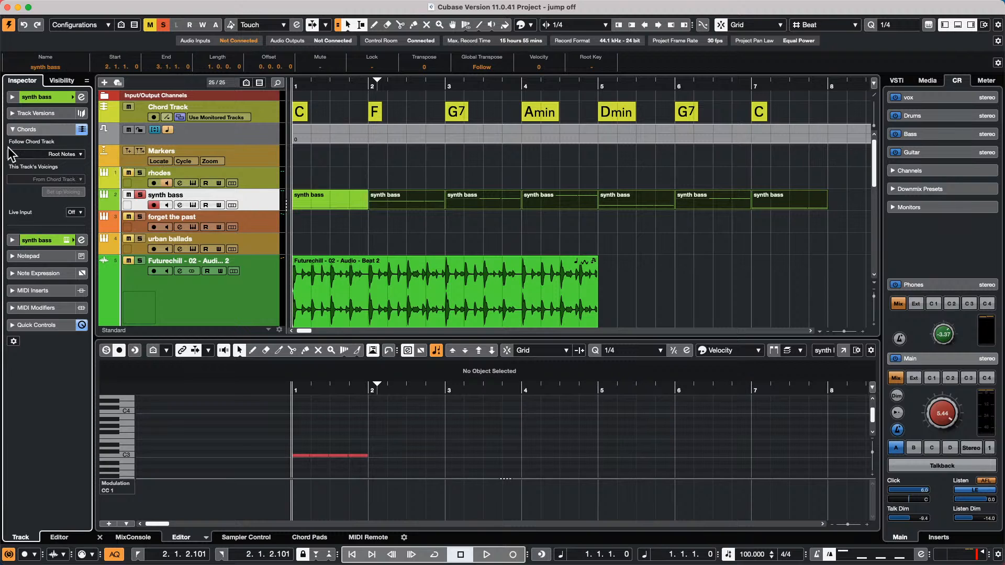
pyautogui.click(59, 154)
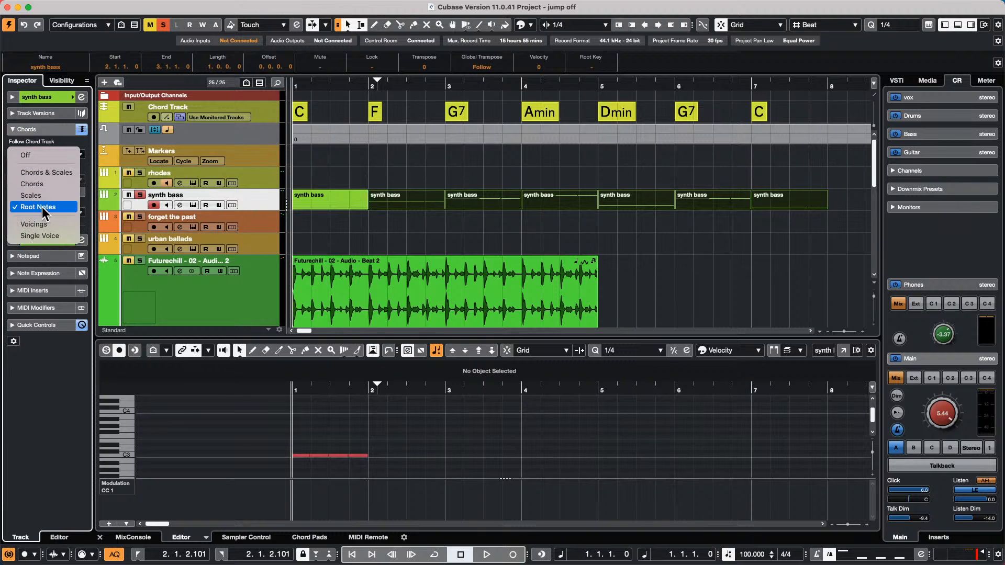
pyautogui.click(428, 231)
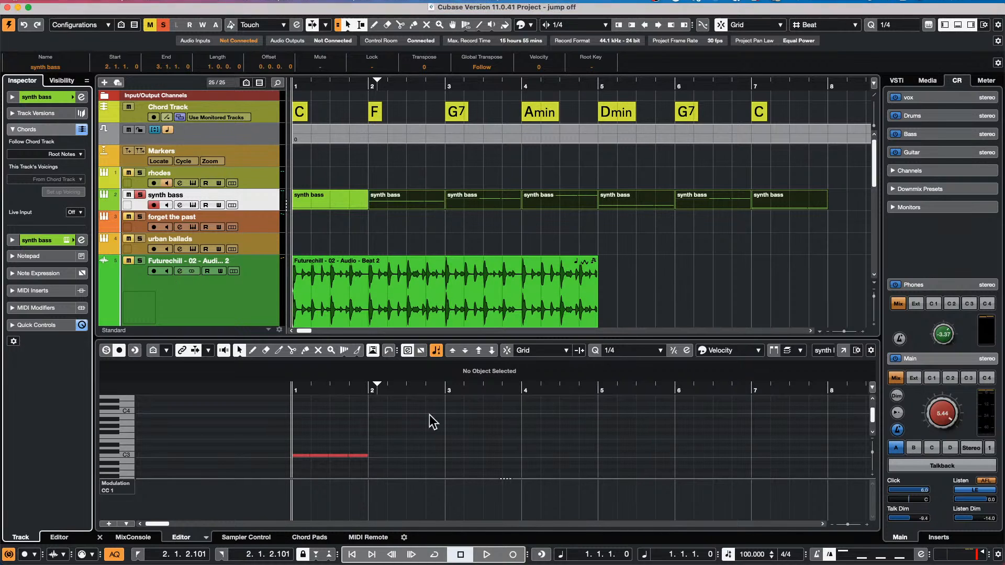
pyautogui.moveTo(12, 2)
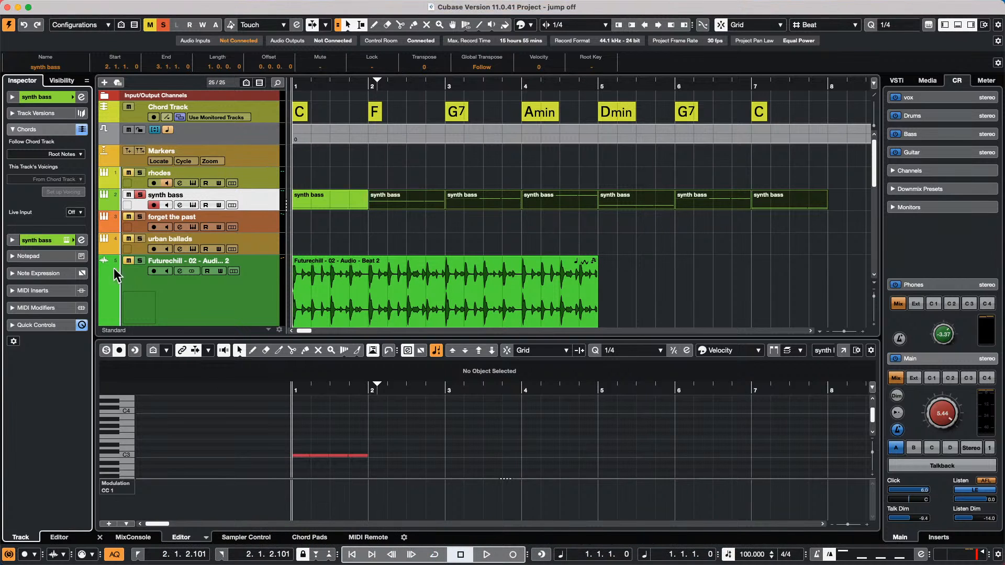
# Switch to Finder, move its window clear, and look through the Documents folder for the Projects folder
pyautogui.moveTo(316, 563)
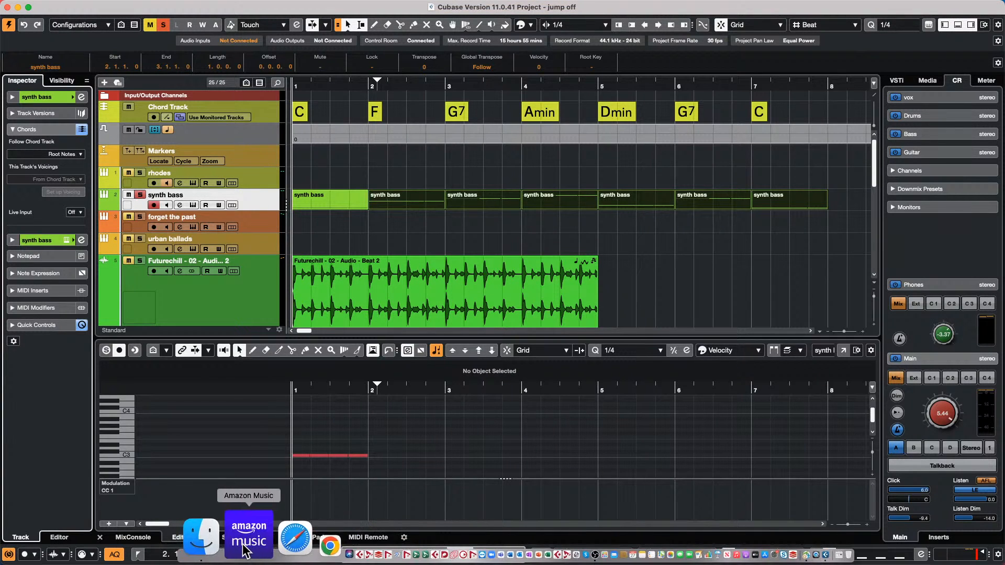
pyautogui.click(236, 550)
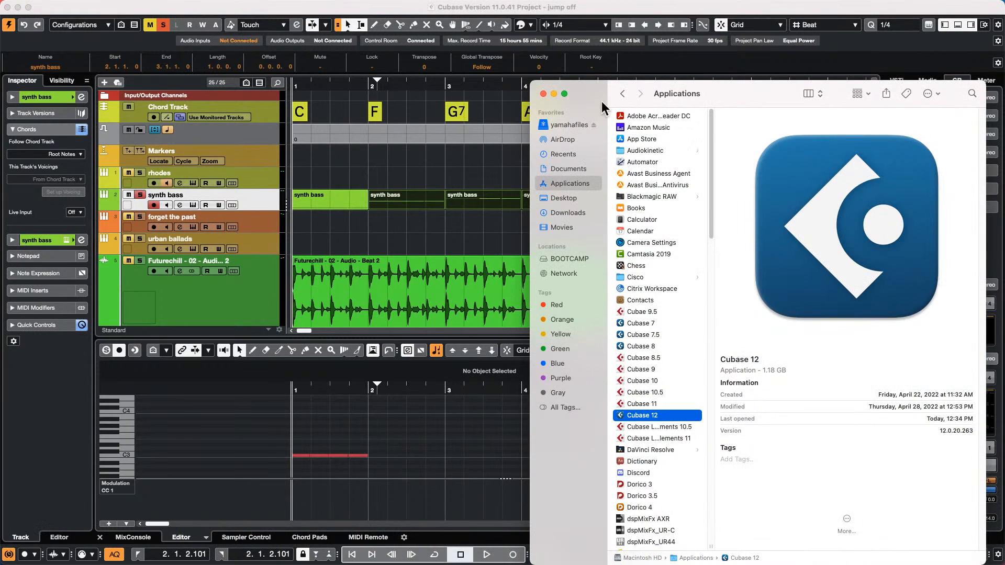
pyautogui.moveTo(594, 88); pyautogui.dragTo(277, 61)
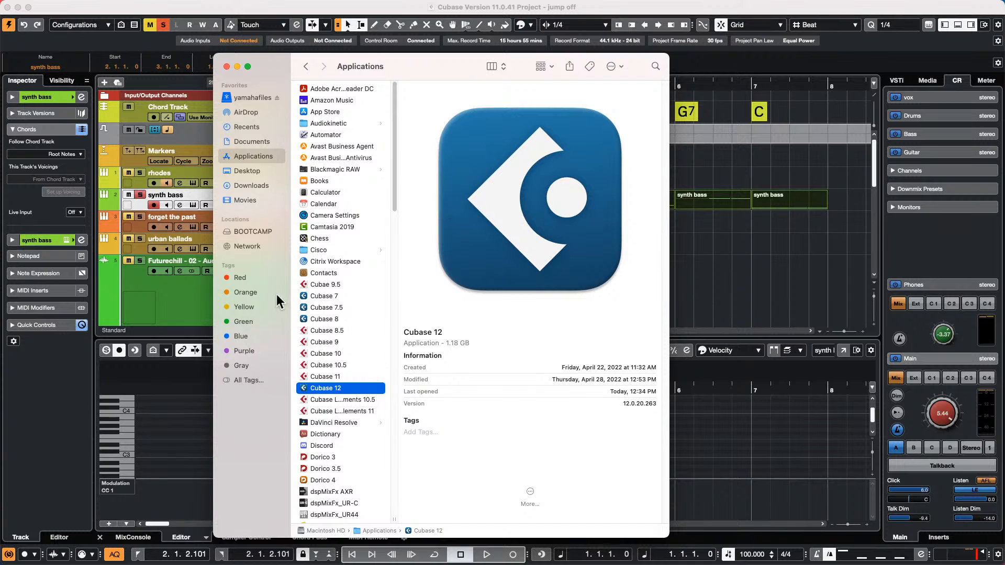
pyautogui.click(263, 144)
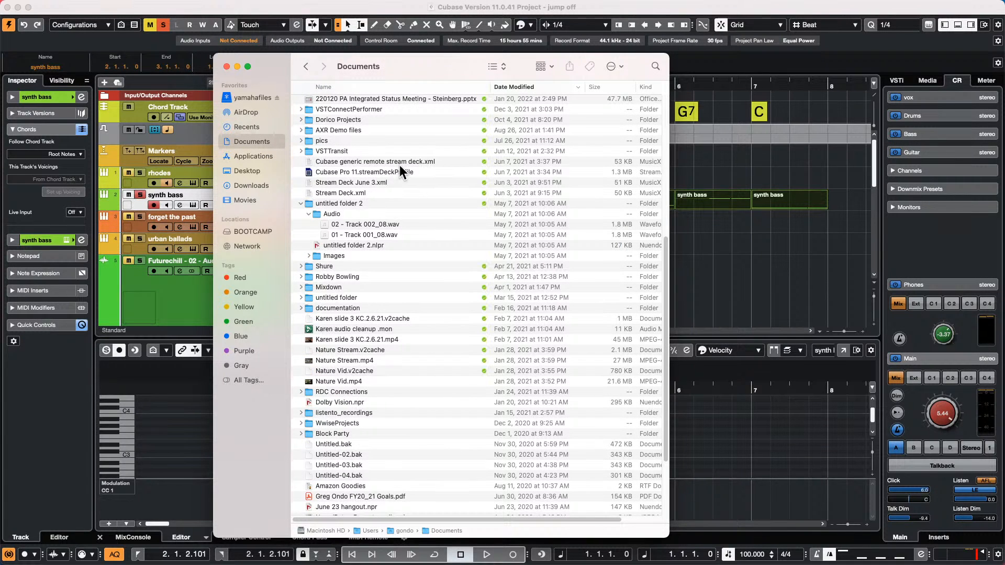
pyautogui.scroll(3, 401, 197)
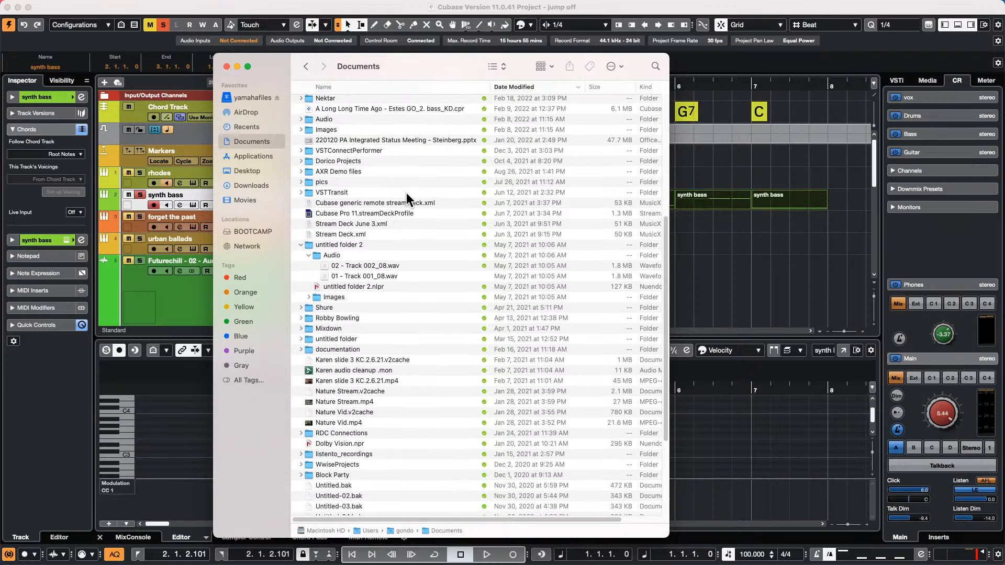
pyautogui.scroll(-6, 434, 204)
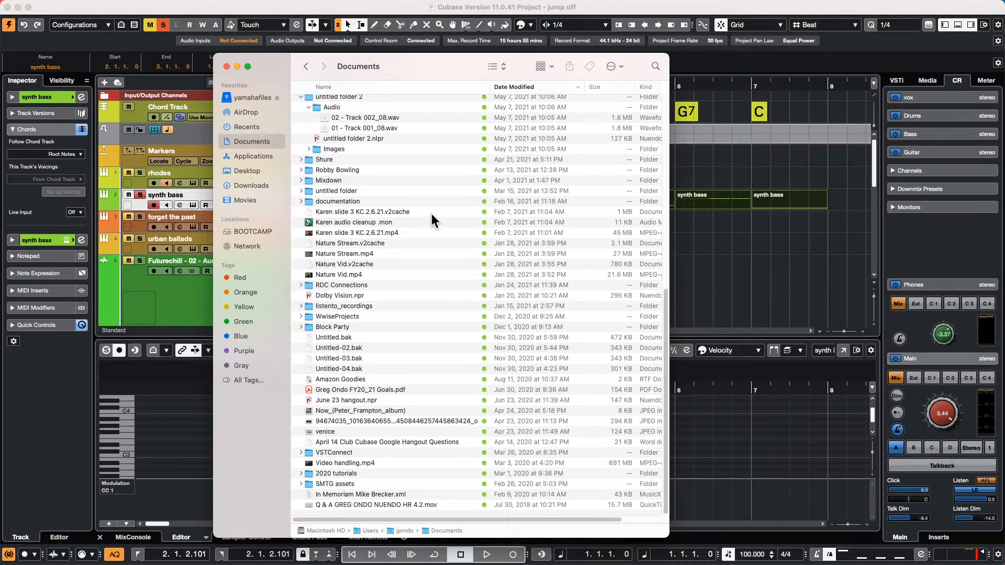
pyautogui.scroll(6, 431, 214)
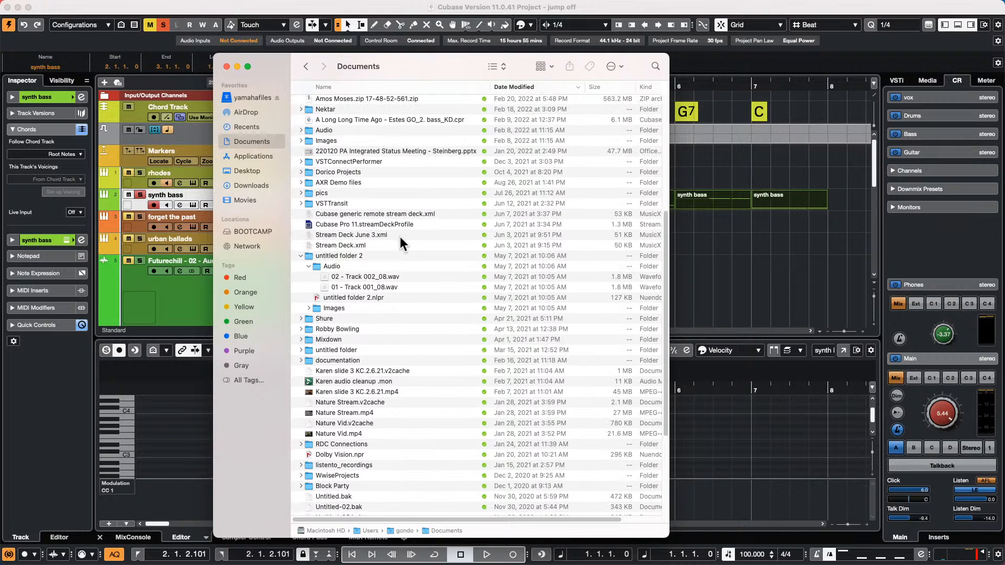
pyautogui.click(295, 255)
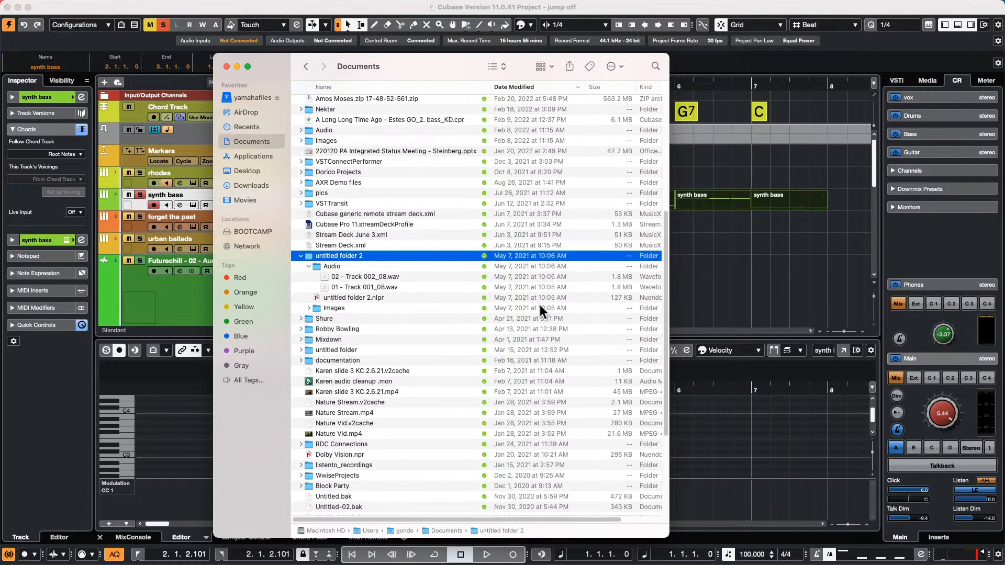
pyautogui.scroll(-6, 366, 313)
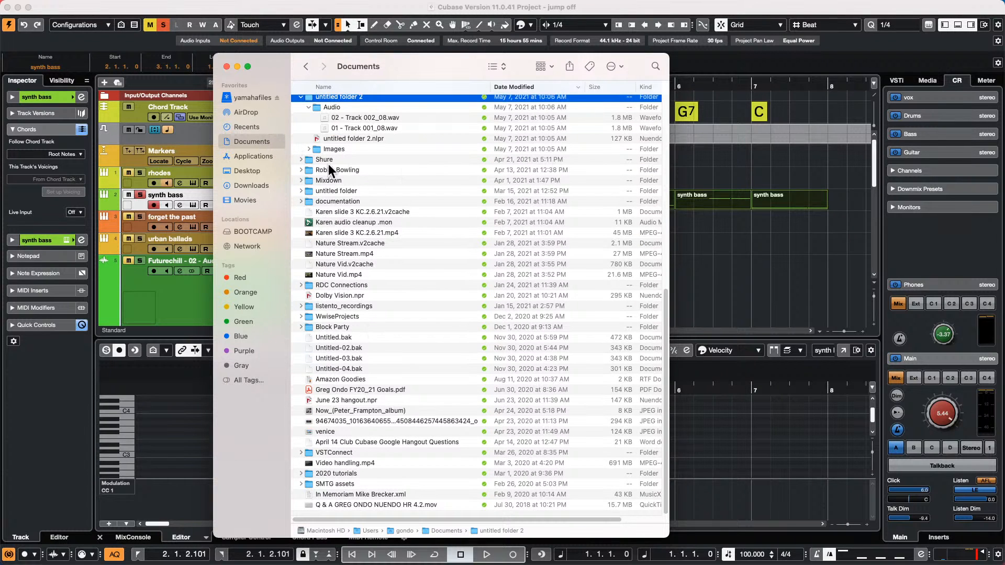
pyautogui.scroll(1, 393, 204)
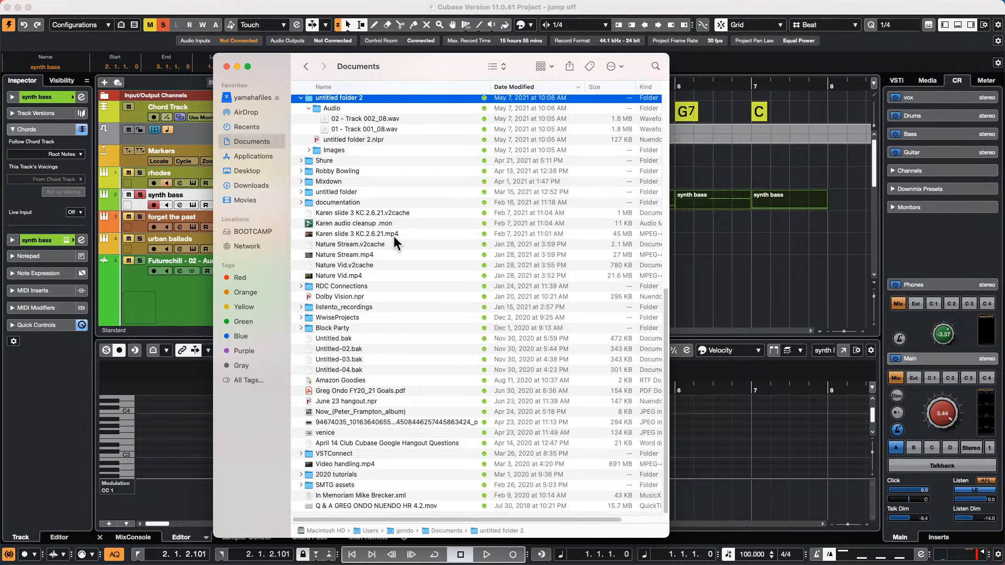
pyautogui.scroll(7, 393, 236)
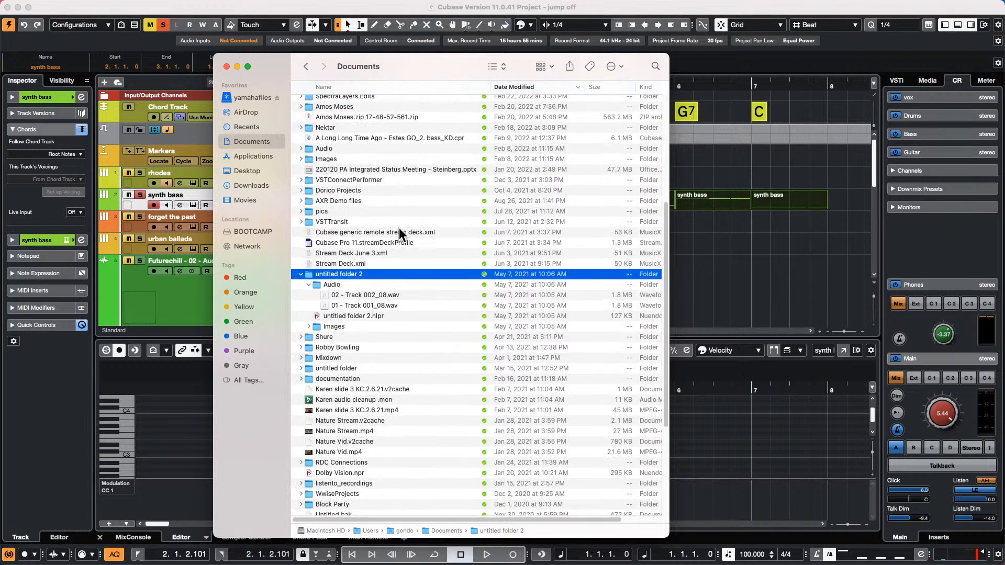
pyautogui.scroll(3, 398, 228)
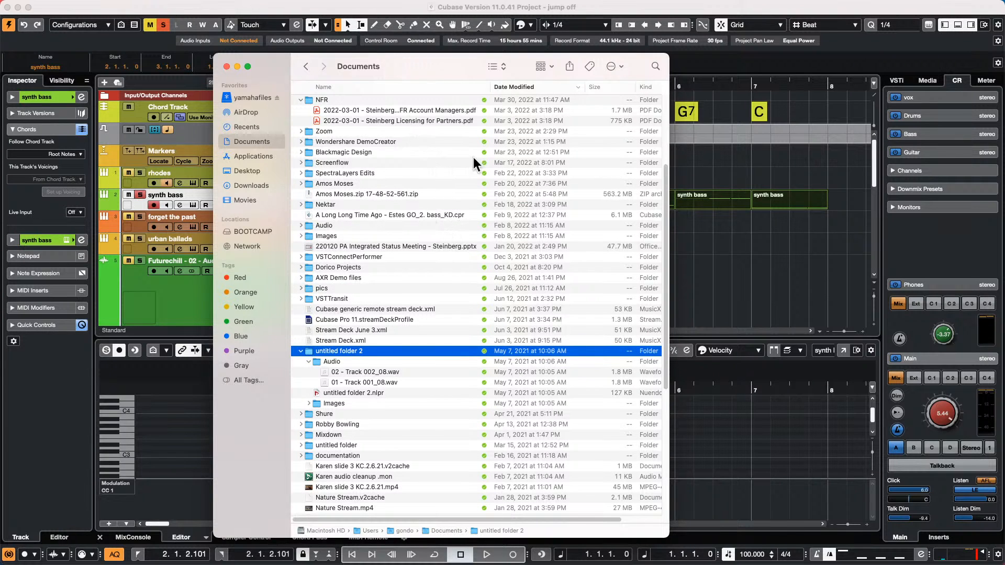
pyautogui.scroll(5, 372, 159)
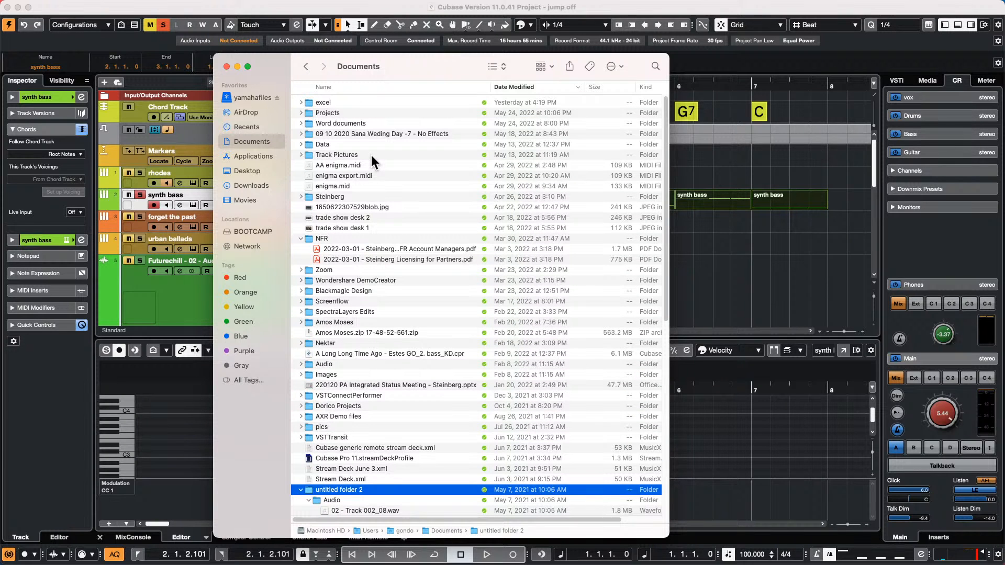
# Find The Great Dictator folder inside Projects, view its contents, and close the Finder window
pyautogui.doubleClick(335, 111)
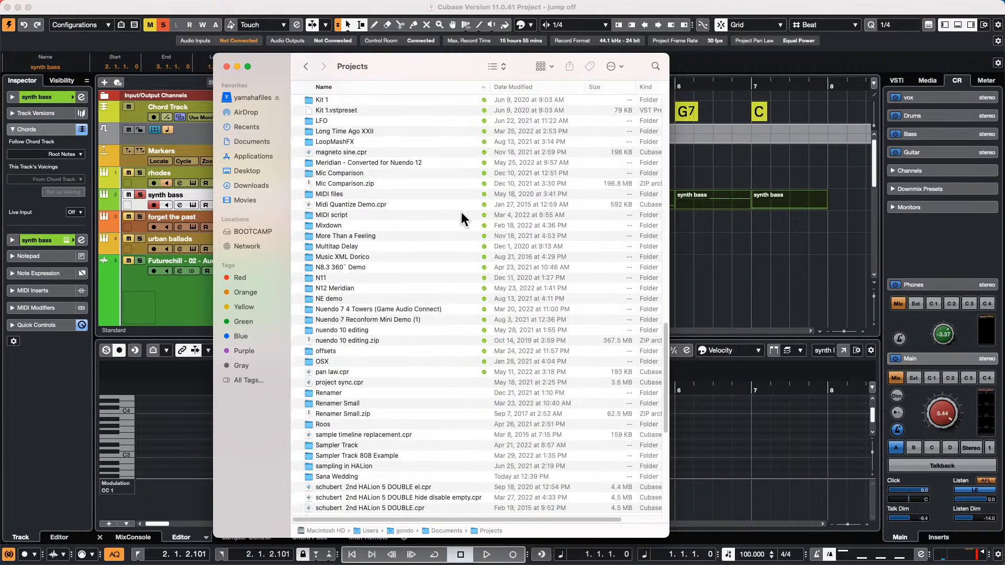
pyautogui.scroll(-3, 401, 242)
pyautogui.scroll(-5, 401, 242)
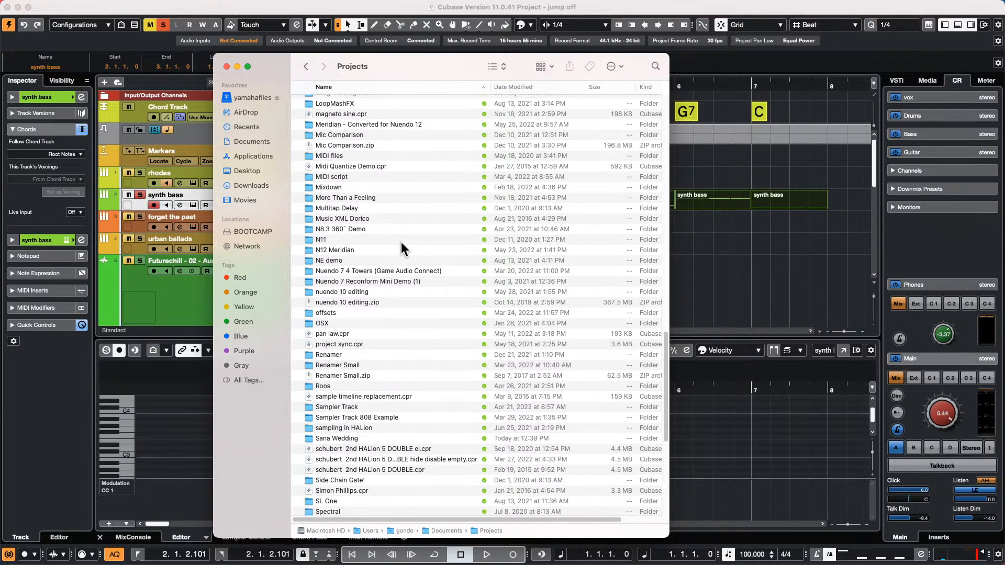
pyautogui.scroll(-5, 404, 246)
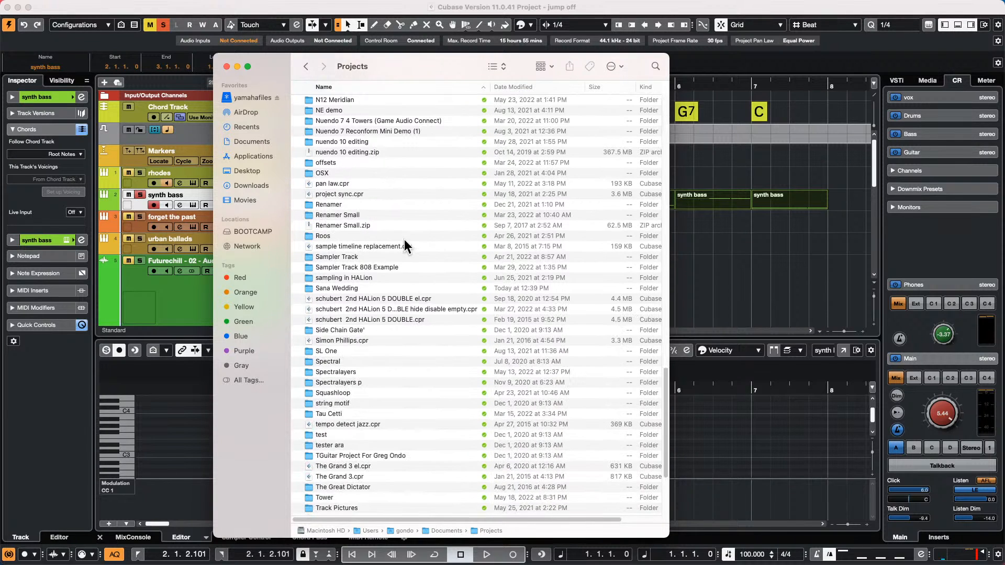
pyautogui.scroll(-1, 406, 243)
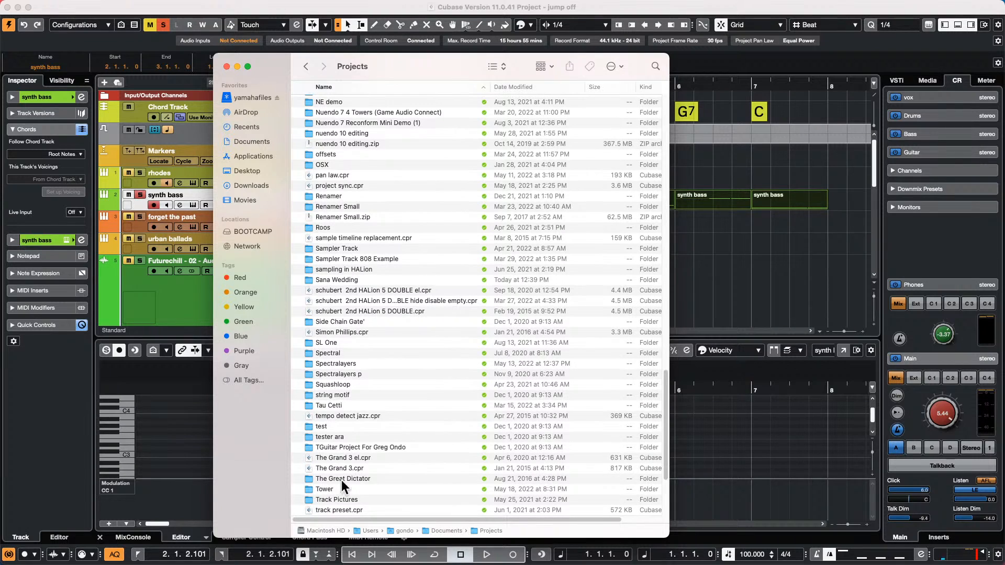
pyautogui.doubleClick(366, 476)
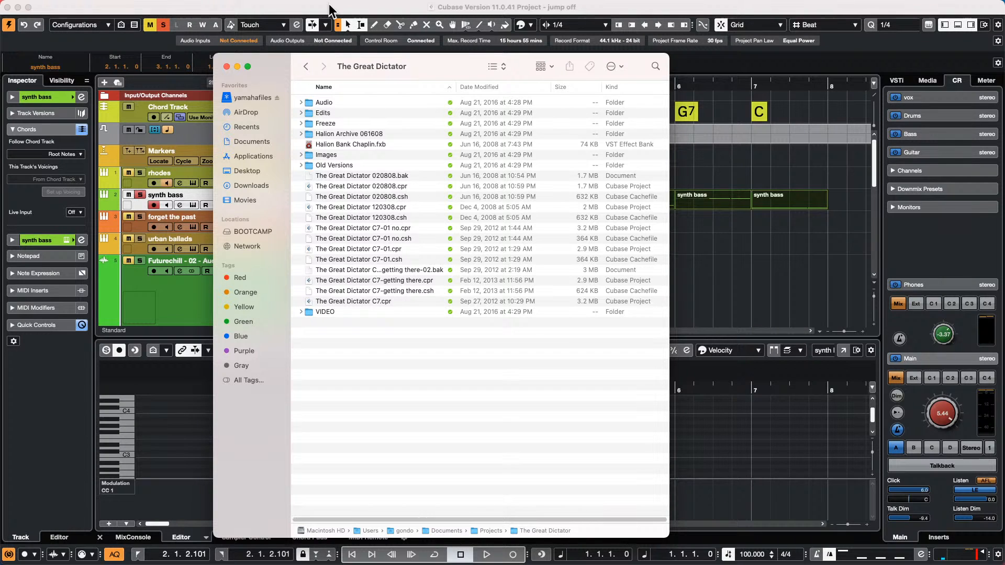
pyautogui.click(227, 67)
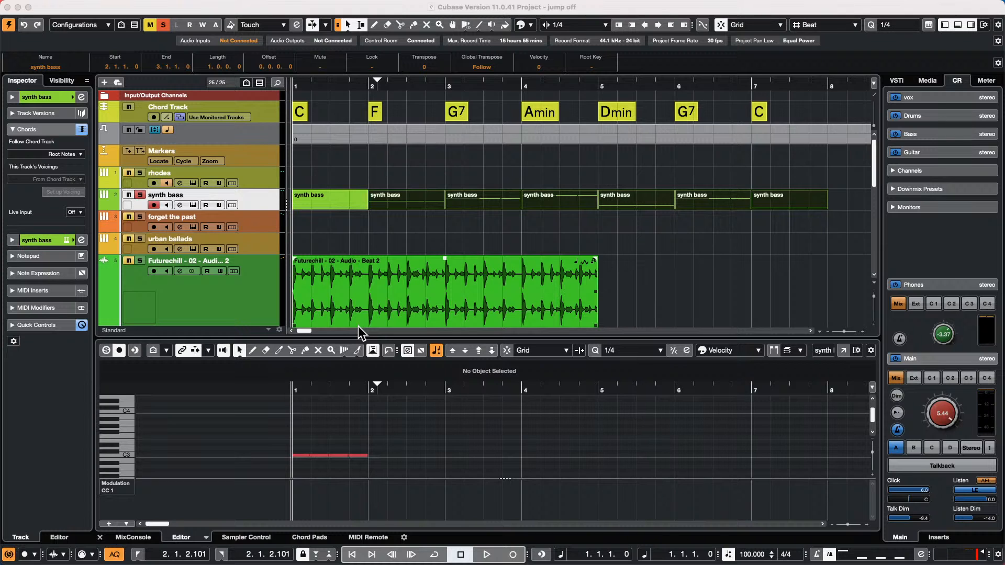
# Launch Cubase 11 in safe-start mode, view the troubleshooting options, and cancel the Safe Mode, audio driver and Steinberg Hub dialogs
pyautogui.moveTo(419, 557)
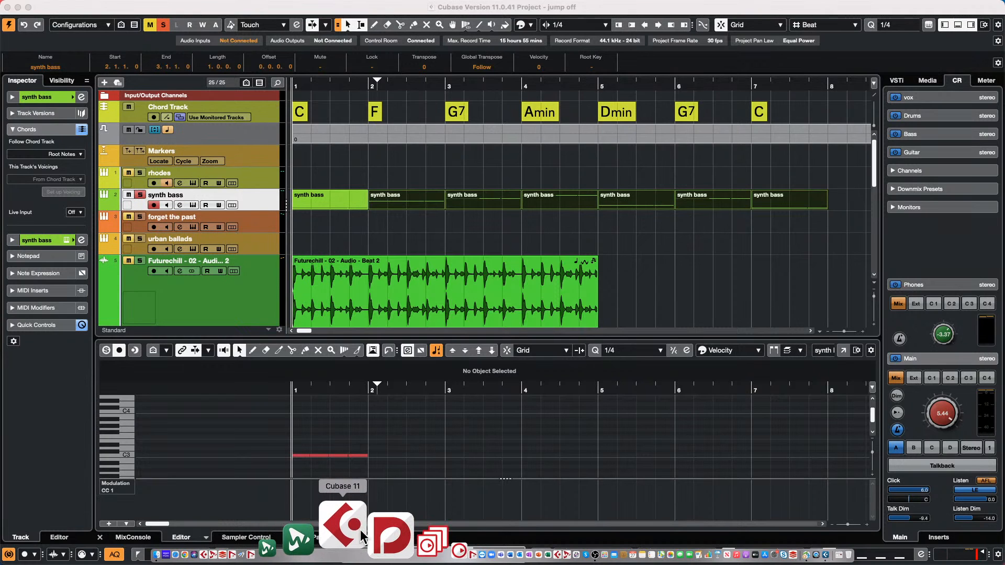
pyautogui.keyDown('alt'); pyautogui.keyDown('shift'); pyautogui.keyDown('super'); pyautogui.click(361, 530); pyautogui.keyUp('super'); pyautogui.keyUp('shift'); pyautogui.keyUp('alt')
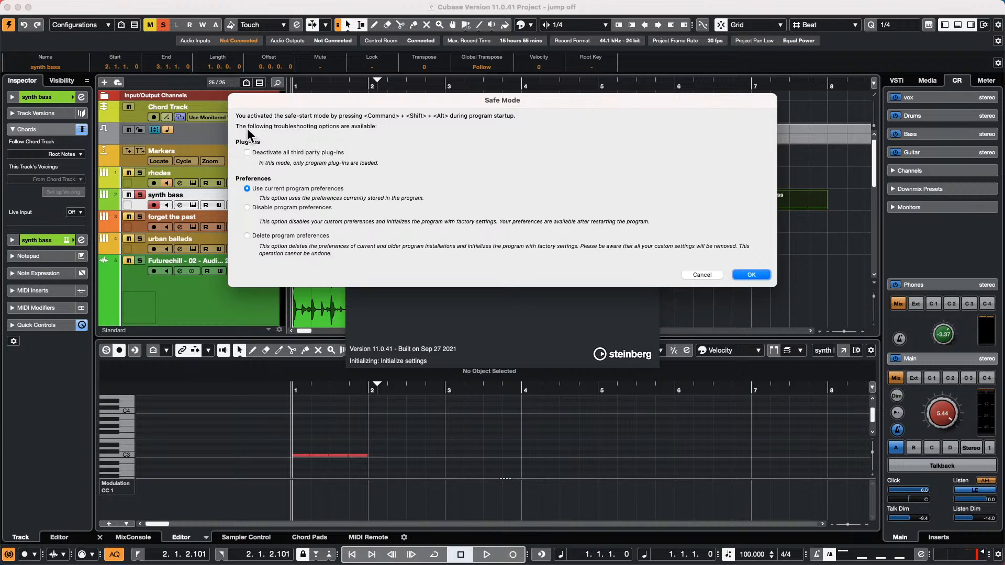
pyautogui.click(711, 274)
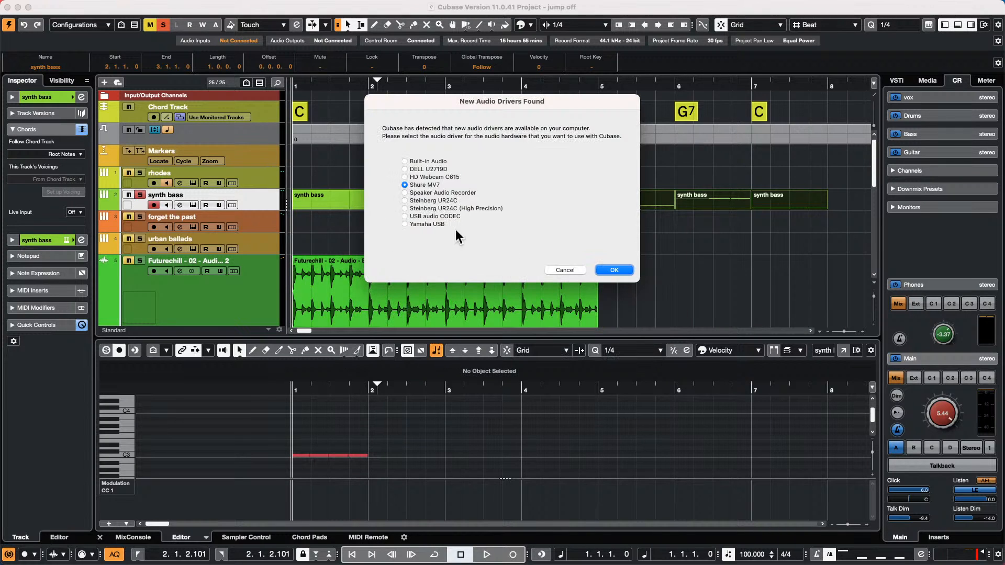
pyautogui.click(570, 272)
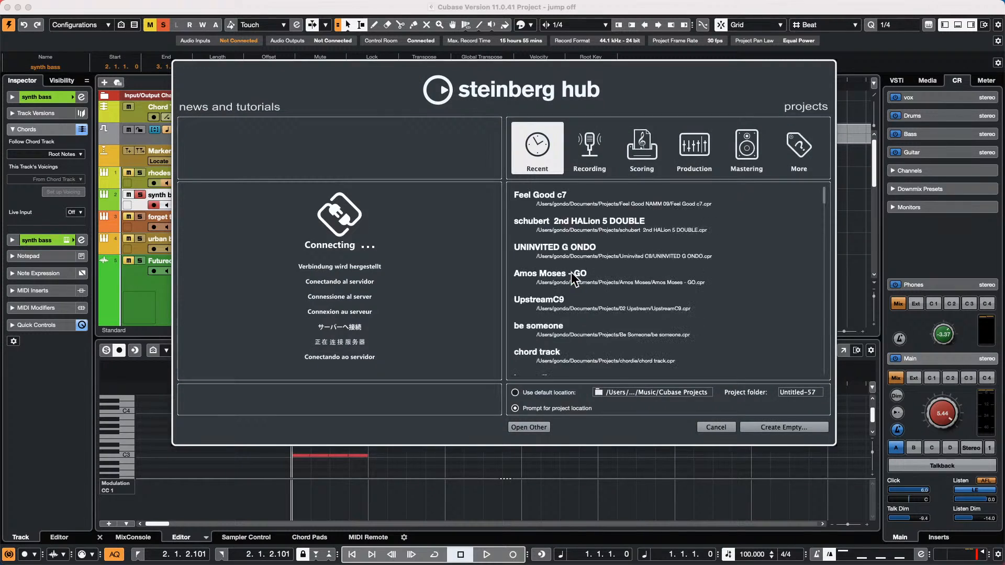
pyautogui.click(735, 426)
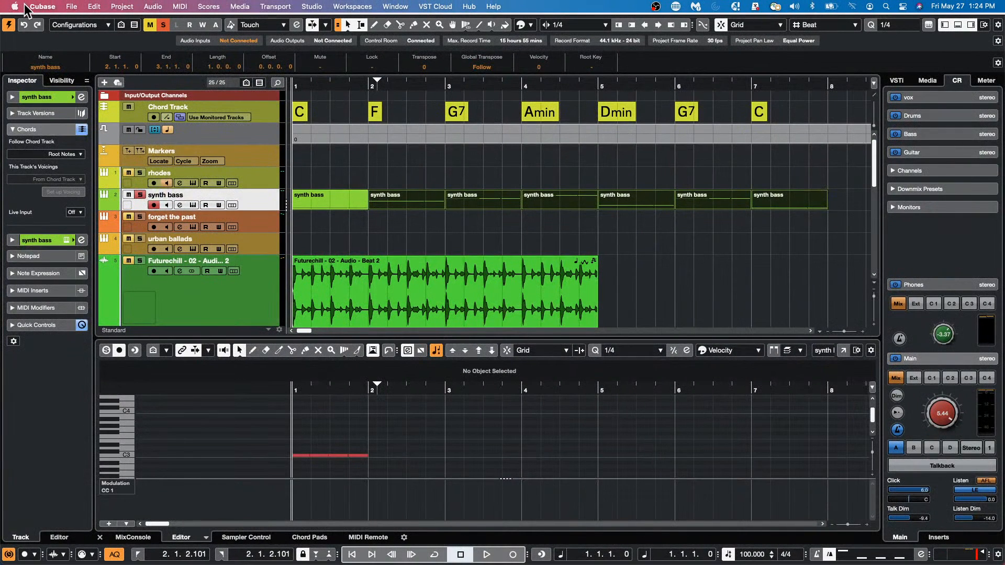
# Check the About Cubase Pro information in the newly launched Cubase 11 and quit that instance
pyautogui.click(487, 7)
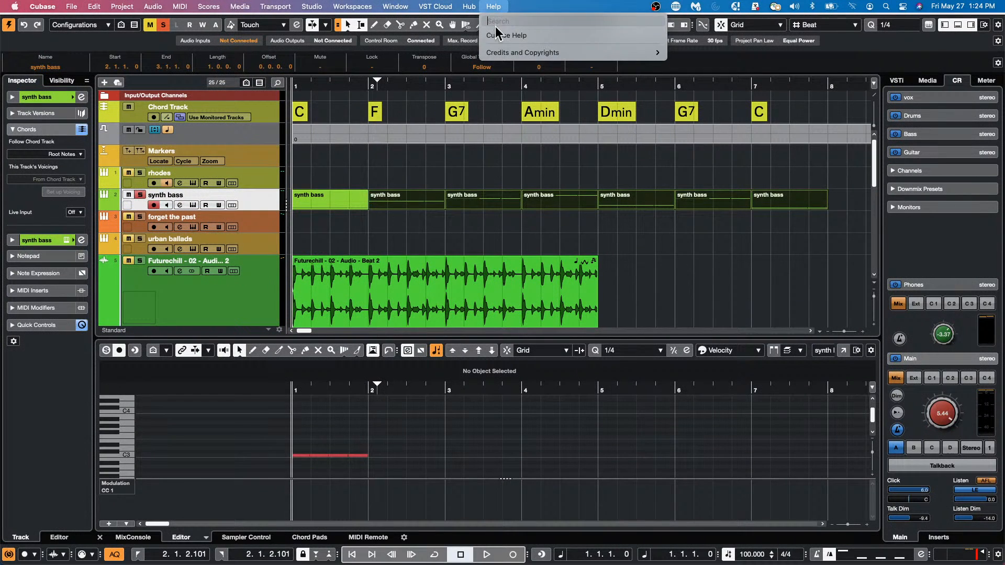
pyautogui.moveTo(447, 8)
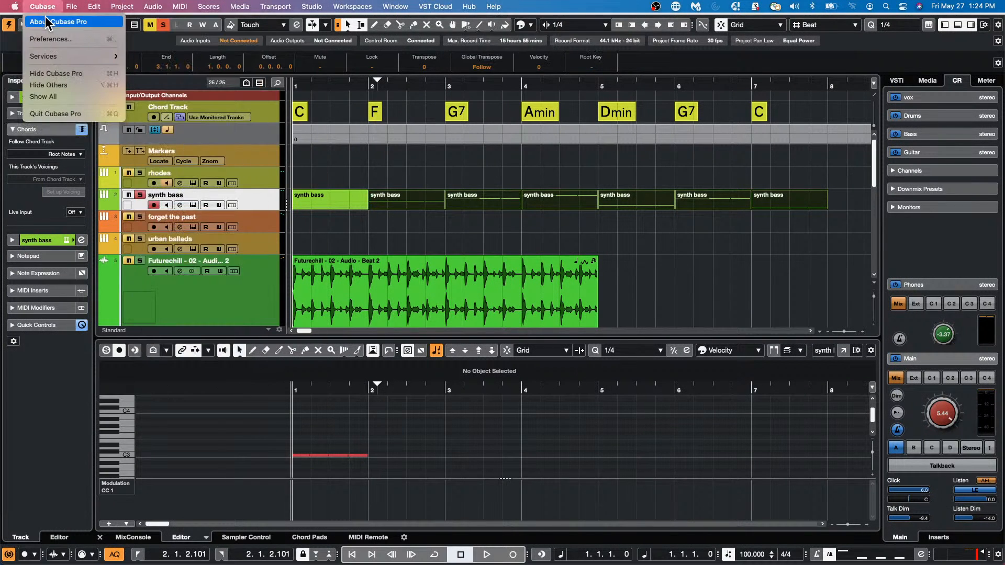
pyautogui.click(47, 22)
pyautogui.click(455, 218)
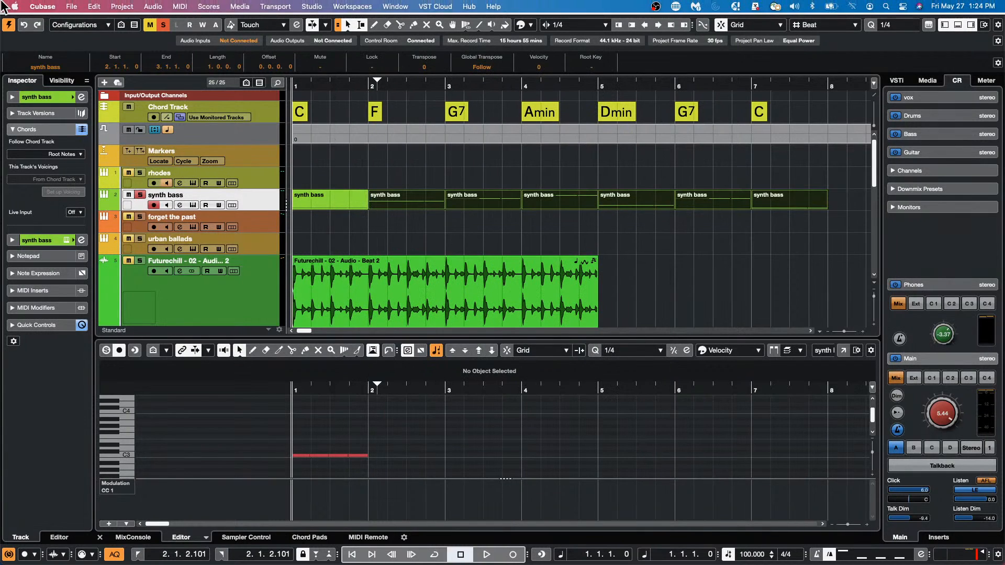
pyautogui.click(41, 6)
pyautogui.click(54, 113)
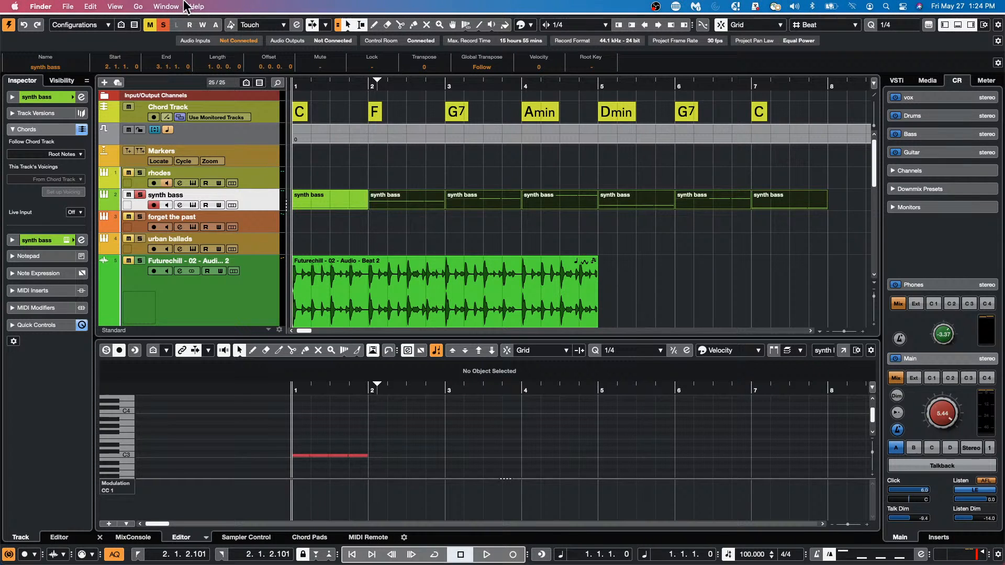
# Return to the jump off project, review the saved preference profiles in the Profile Manager, and close it
pyautogui.click(478, 230)
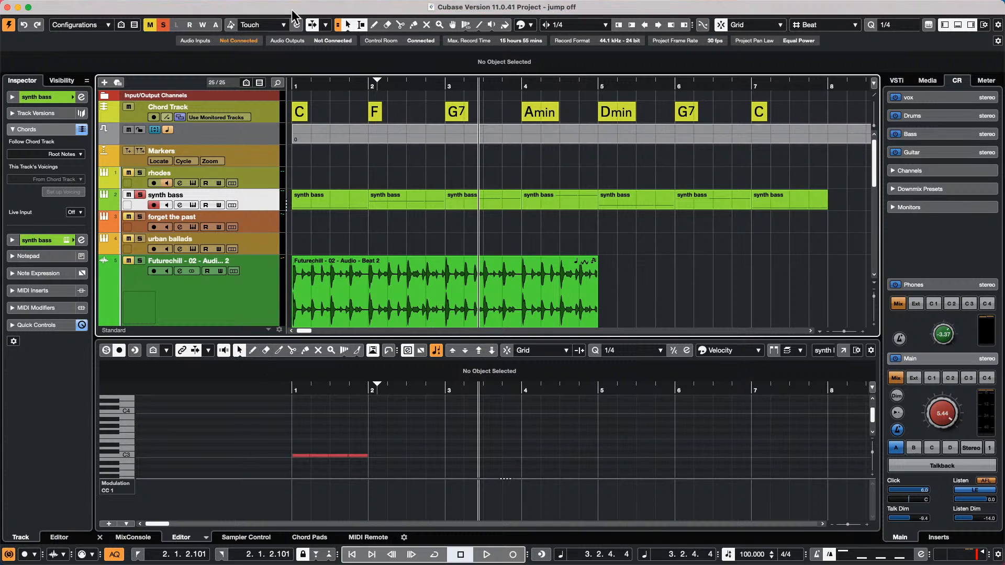
pyautogui.moveTo(203, 6)
pyautogui.click(95, 6)
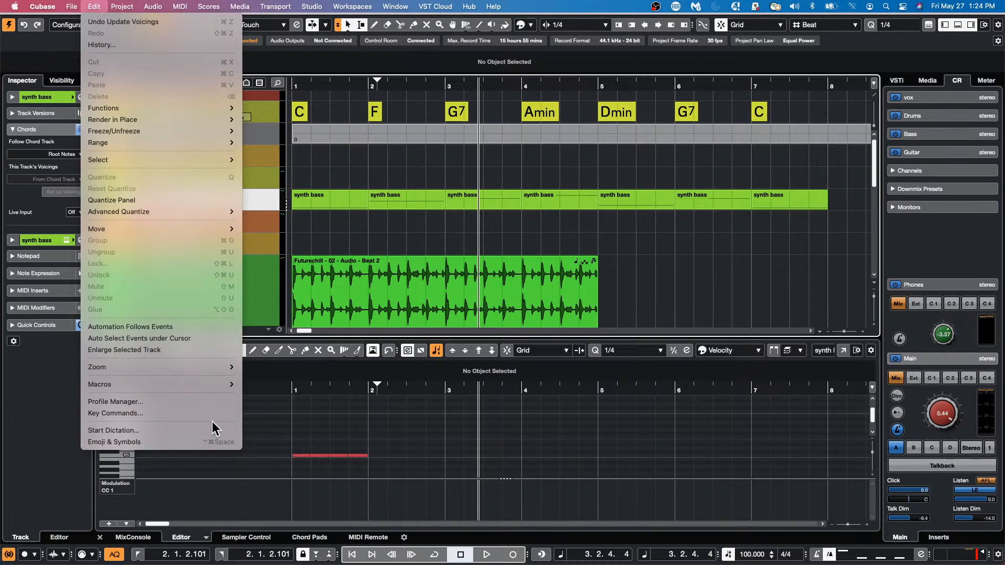
pyautogui.click(213, 403)
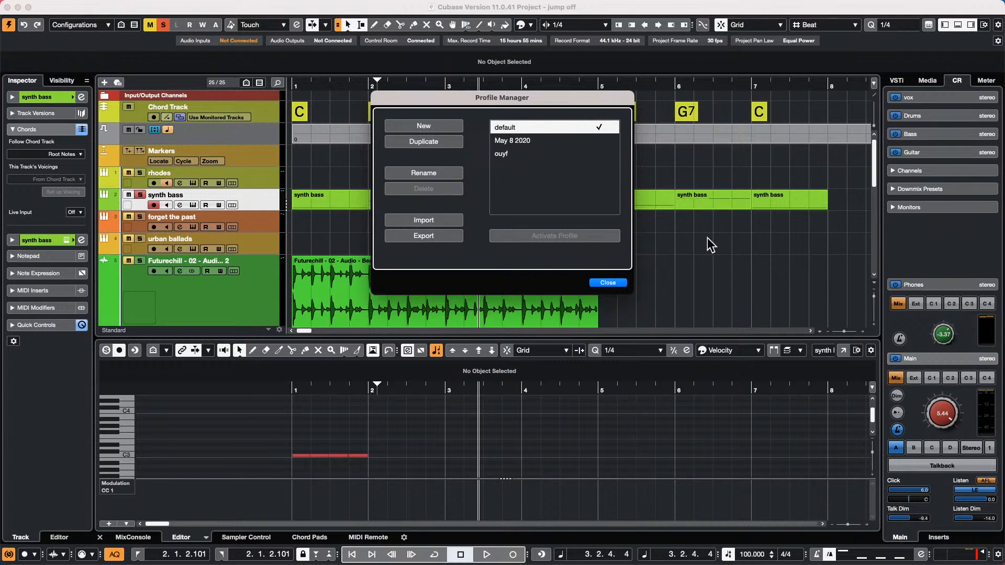
pyautogui.click(618, 283)
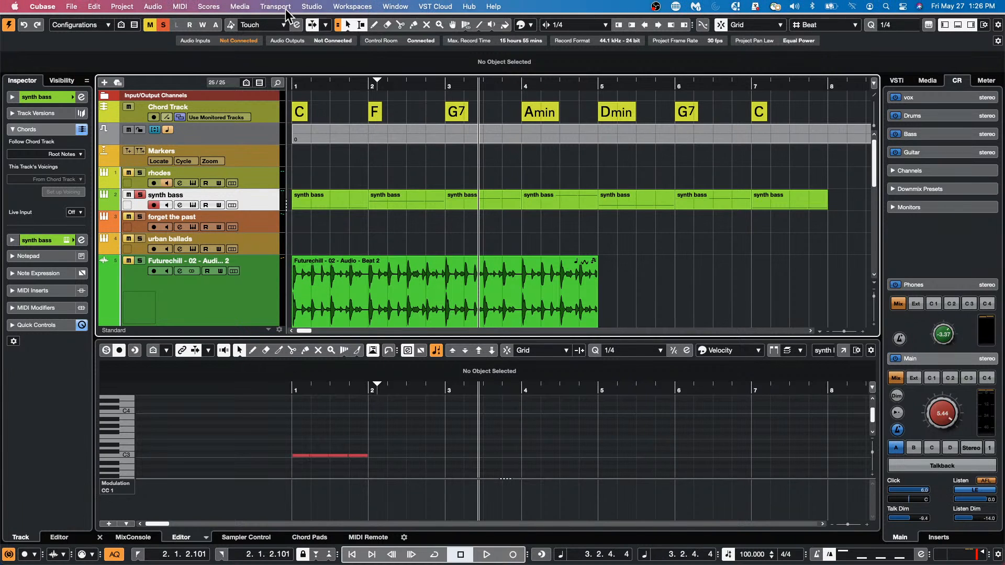
# Review the remote devices and the Track Quick Controls page in Studio Setup, and close the dialog
pyautogui.click(309, 7)
pyautogui.click(331, 228)
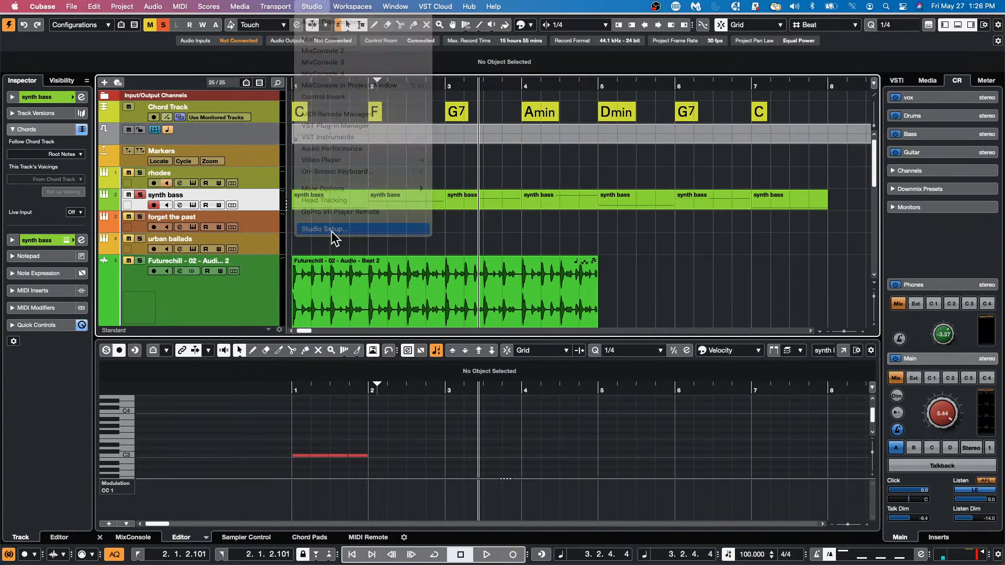
pyautogui.moveTo(547, 38); pyautogui.dragTo(204, 40)
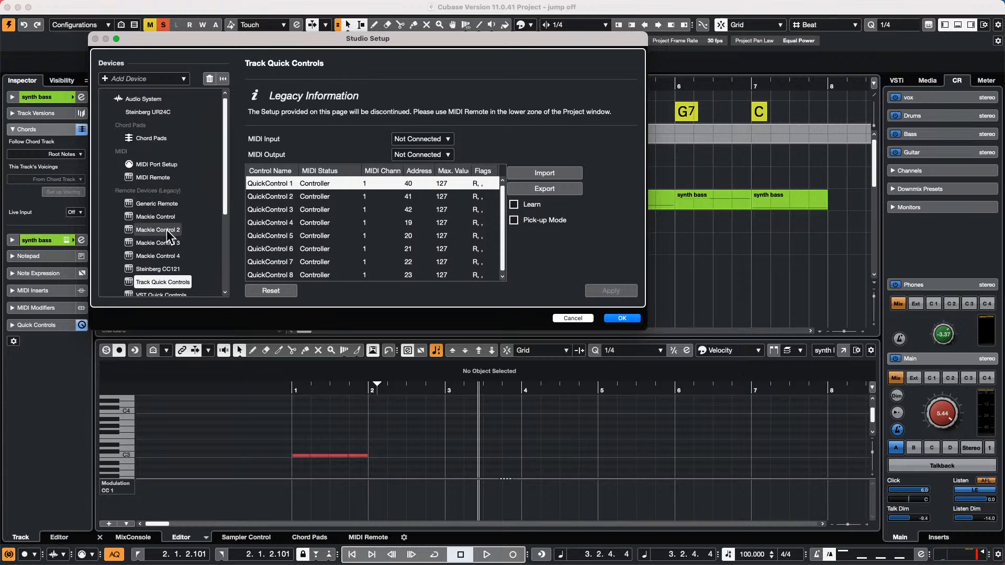
pyautogui.click(623, 319)
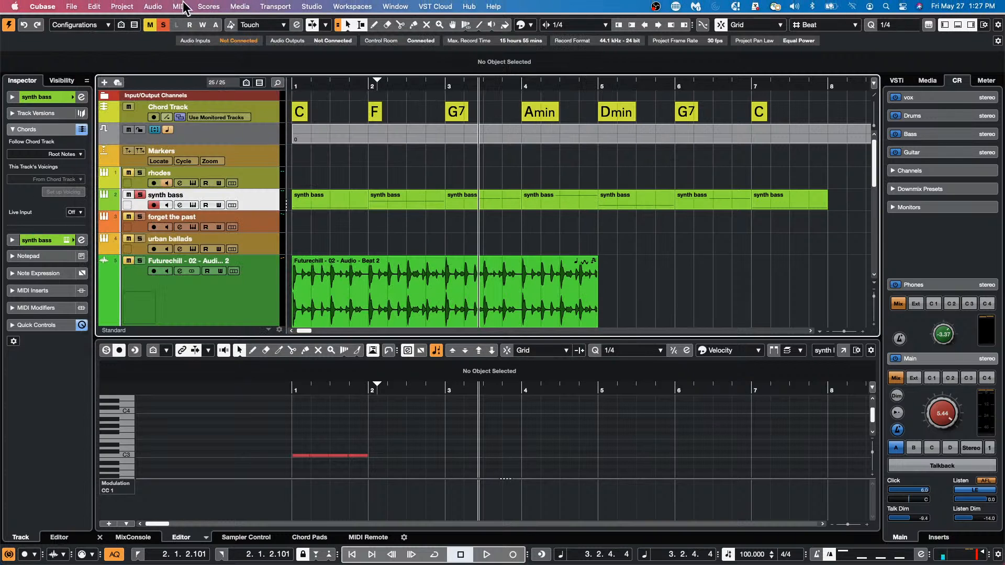
# Review the timecode sources and the MIDI clock destinations in Project Synchronisation Setup, and close the dialog
pyautogui.click(262, 4)
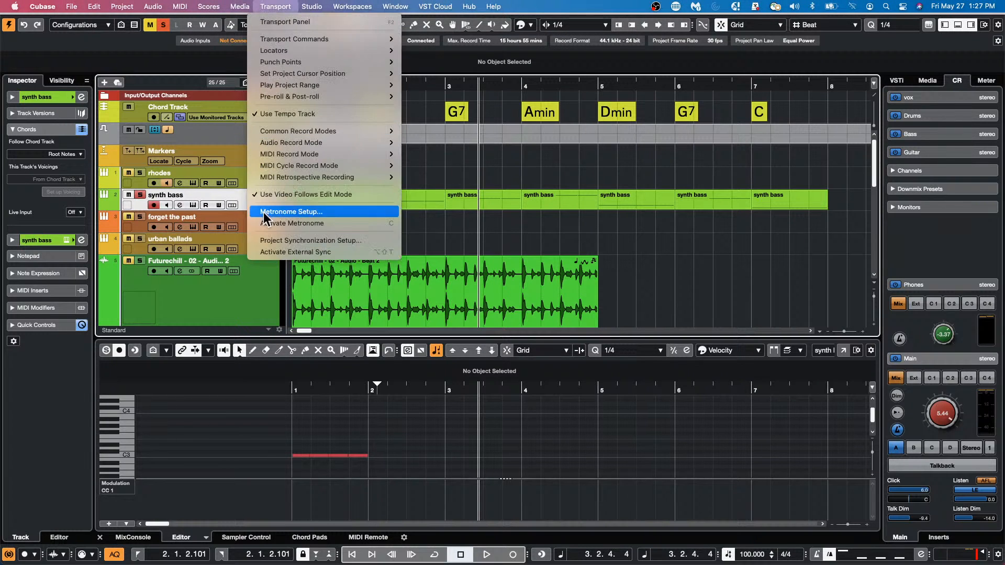
pyautogui.click(313, 240)
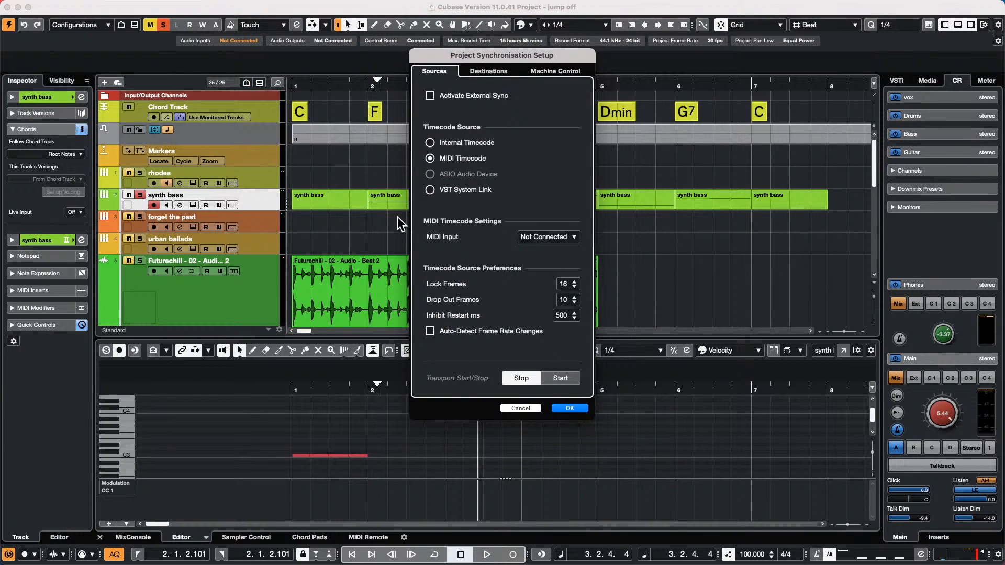
pyautogui.moveTo(548, 61); pyautogui.dragTo(437, 61)
pyautogui.click(372, 70)
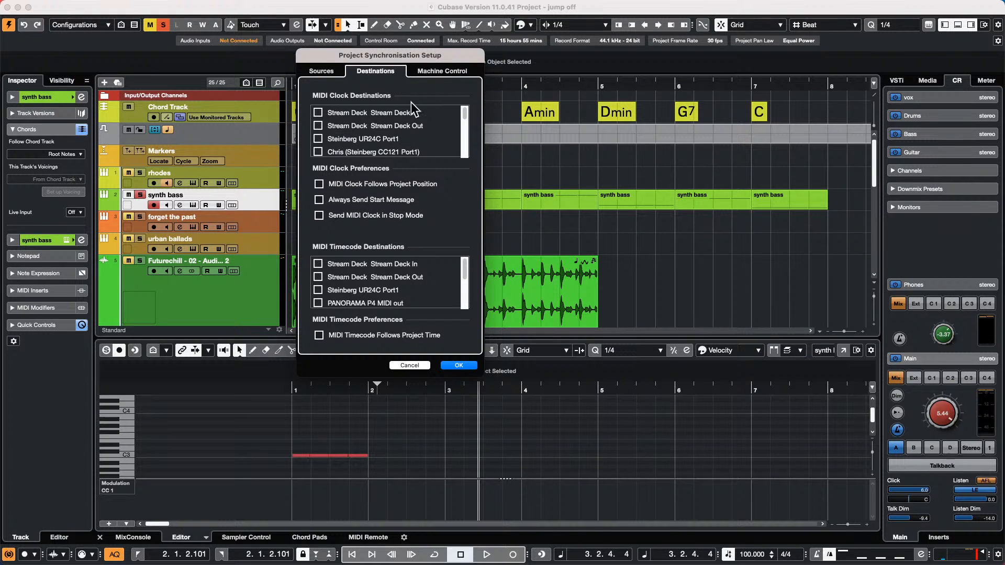
pyautogui.click(322, 71)
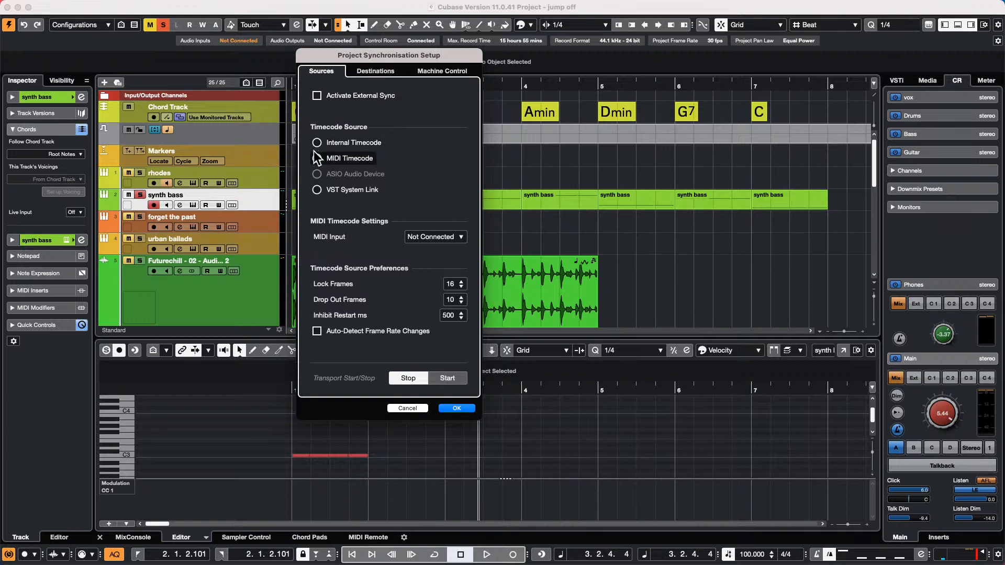
pyautogui.click(383, 70)
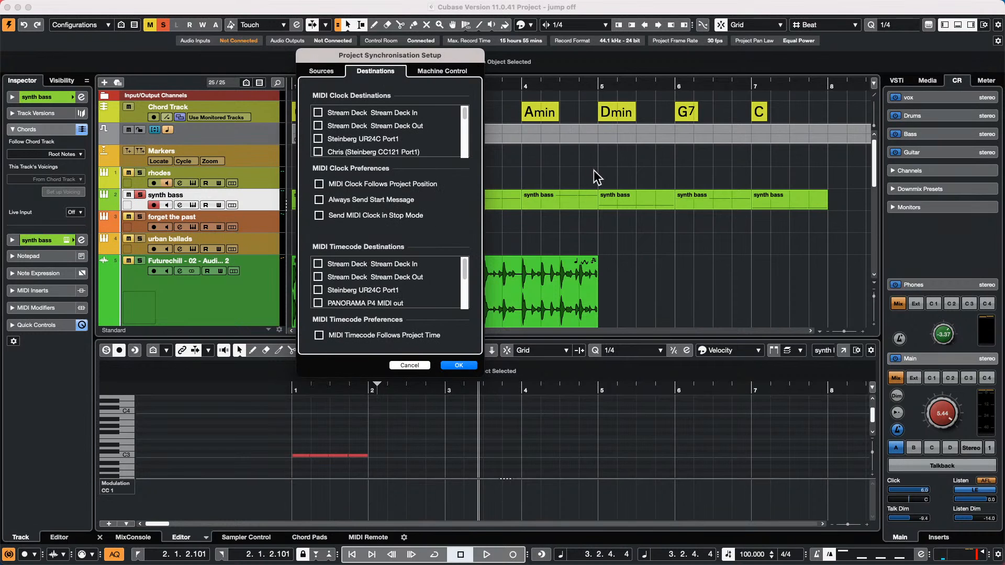
pyautogui.click(459, 365)
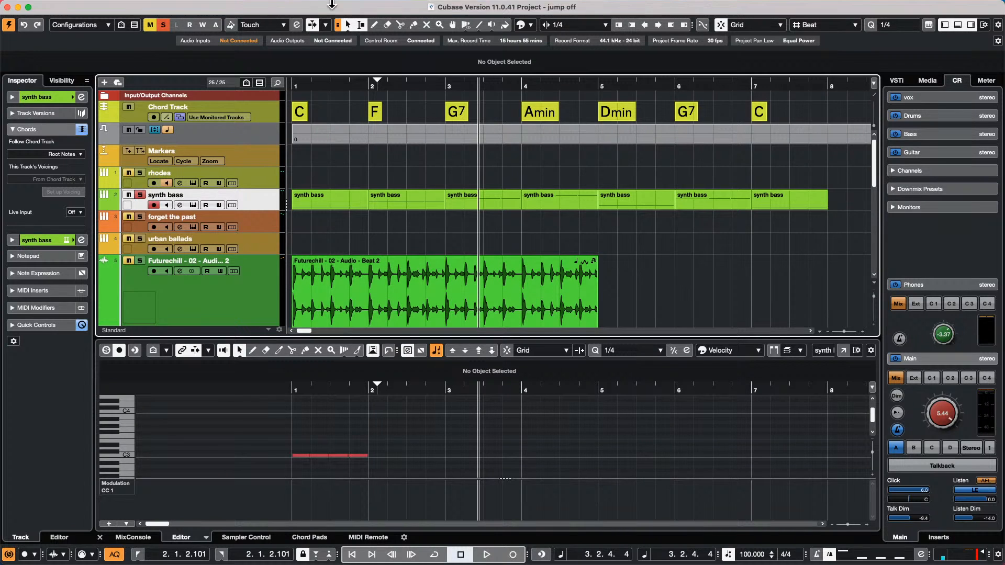
pyautogui.moveTo(341, 5)
pyautogui.click(215, 5)
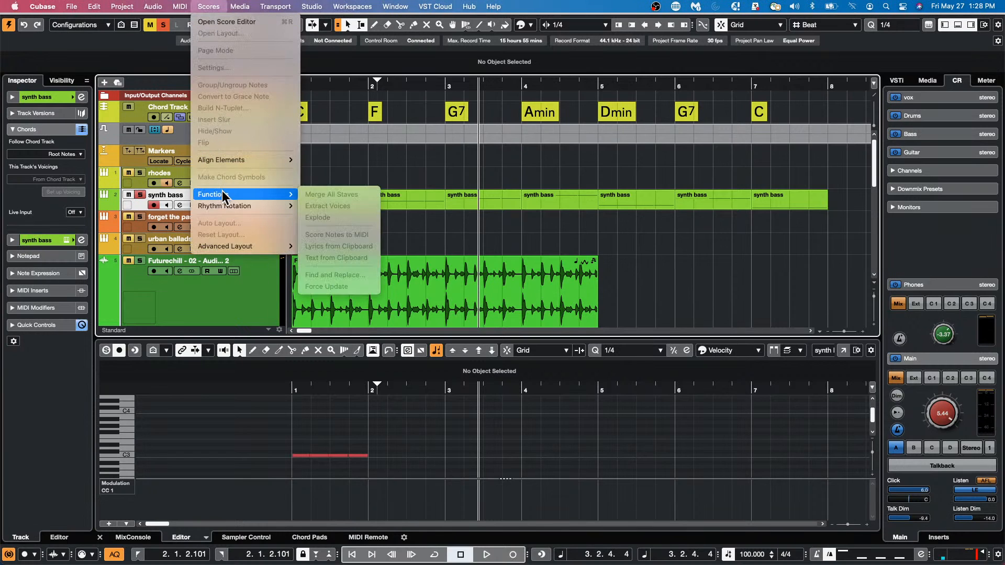
pyautogui.moveTo(250, 247)
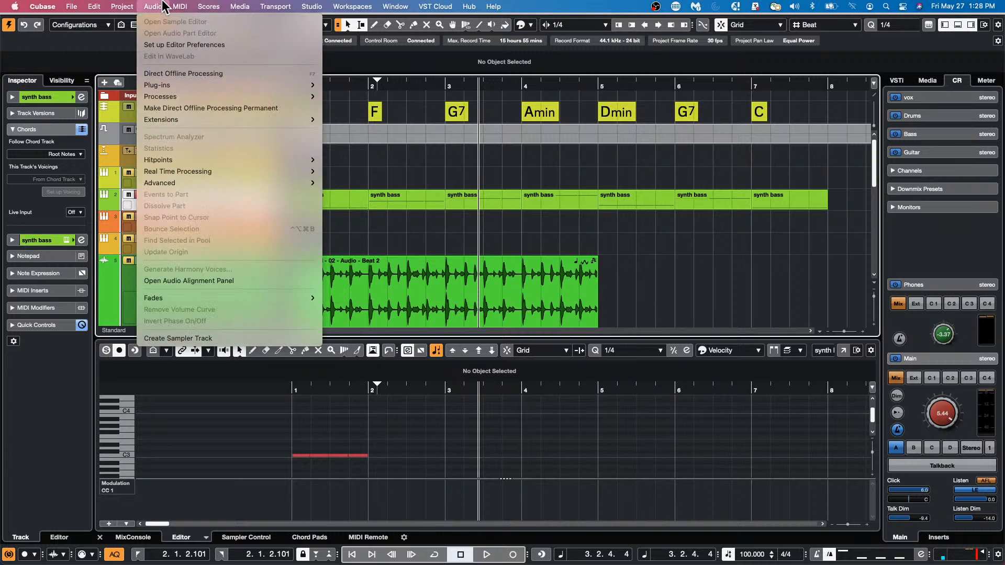
pyautogui.moveTo(179, 6)
pyautogui.moveTo(222, 194)
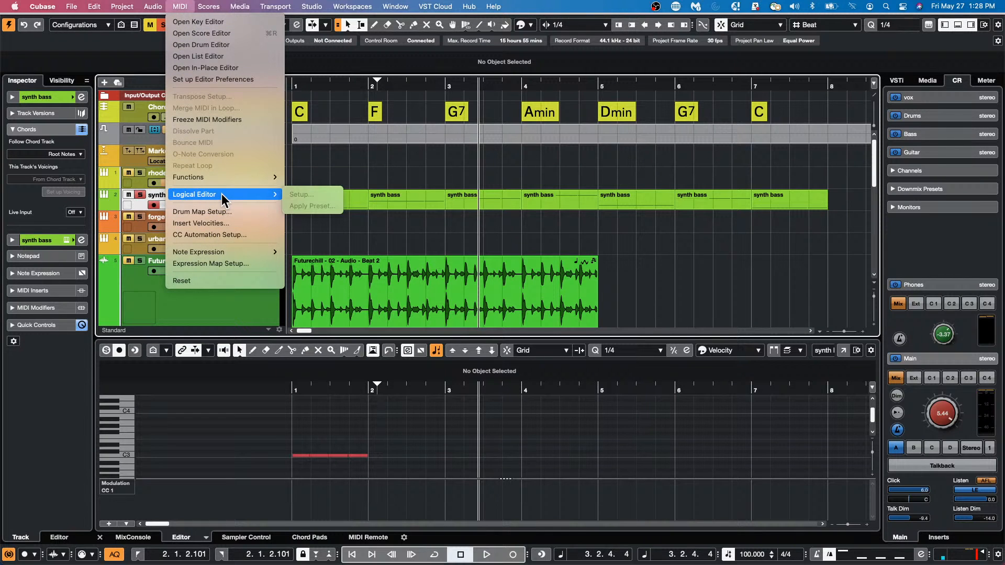
pyautogui.click(398, 195)
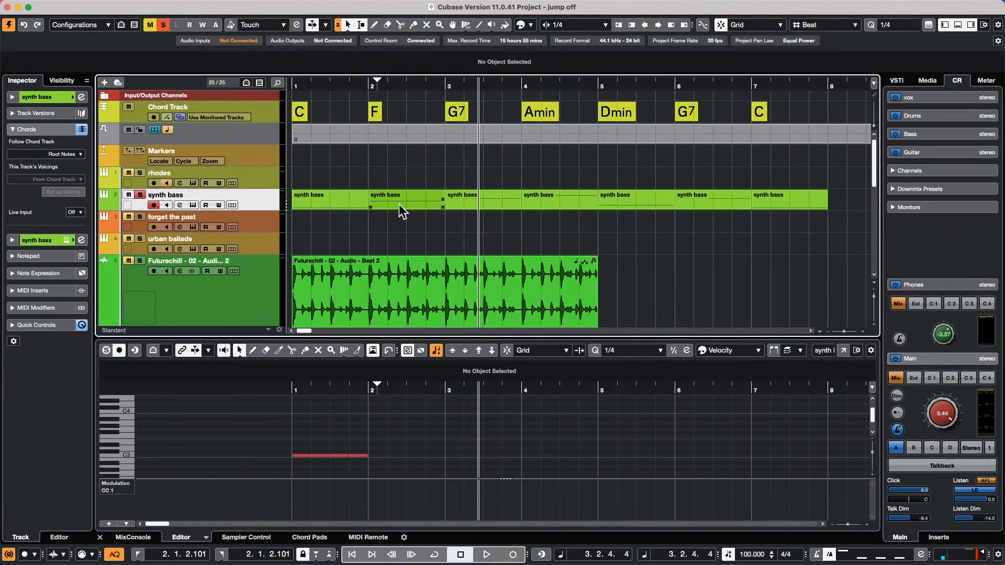
# Open the E.Piano part starting at bar 7 in a separate Key Editor window
pyautogui.scroll(-15, 400, 203)
pyautogui.scroll(8, 401, 201)
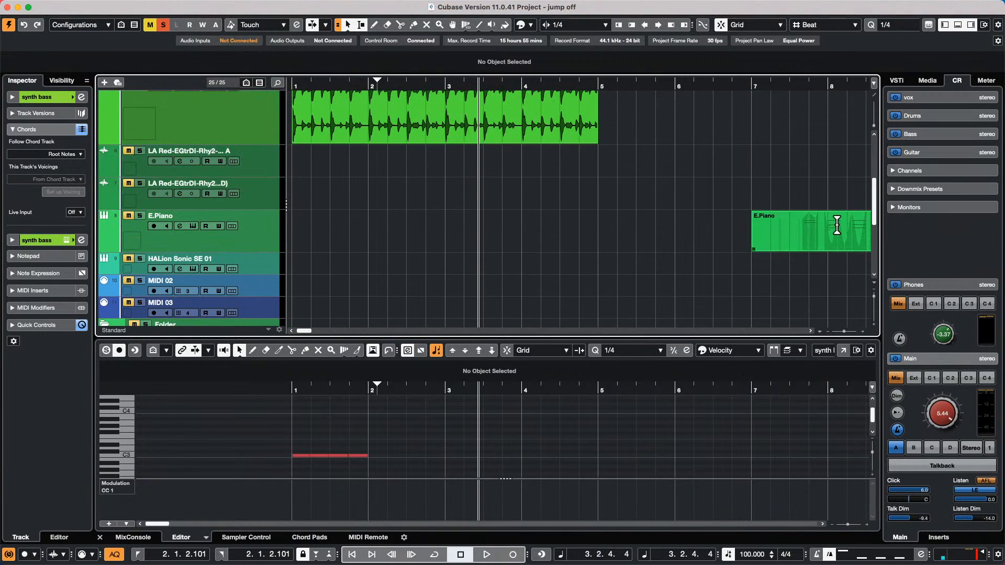
pyautogui.click(837, 245)
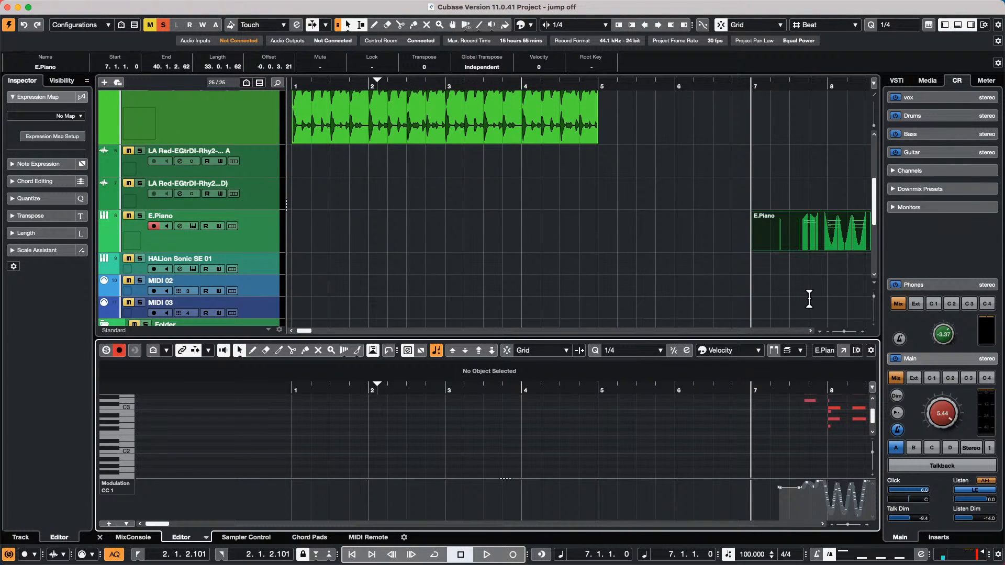
pyautogui.click(843, 351)
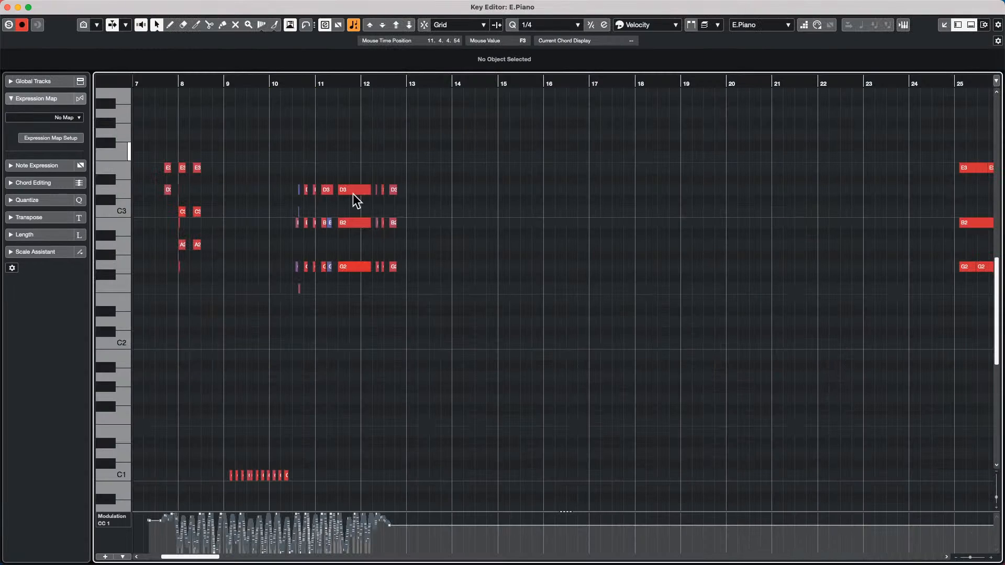
# Show CC 7 (Main Volume) in the controller lane and enlarge the lane to about a third of the editor
pyautogui.click(111, 517)
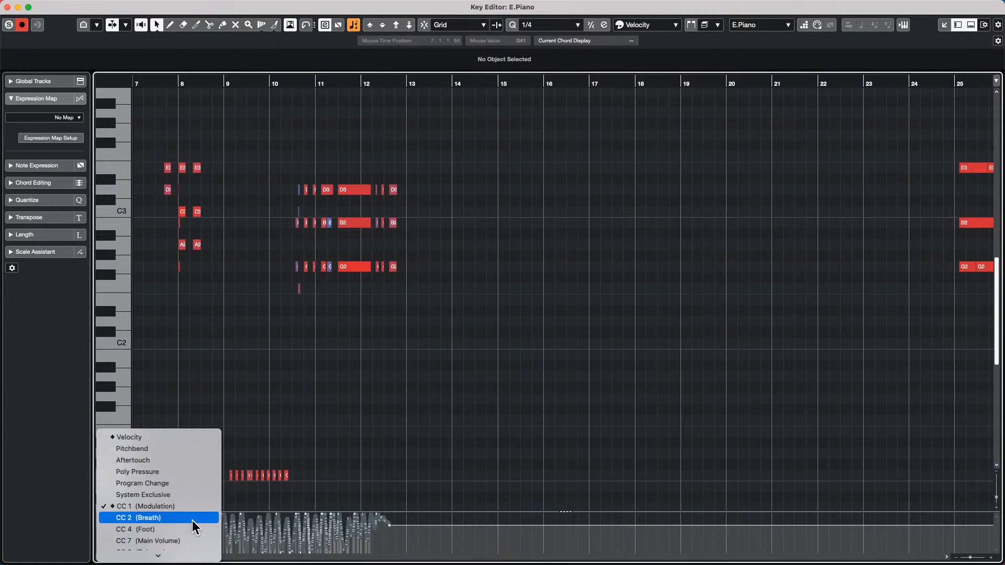
pyautogui.scroll(-3, 193, 538)
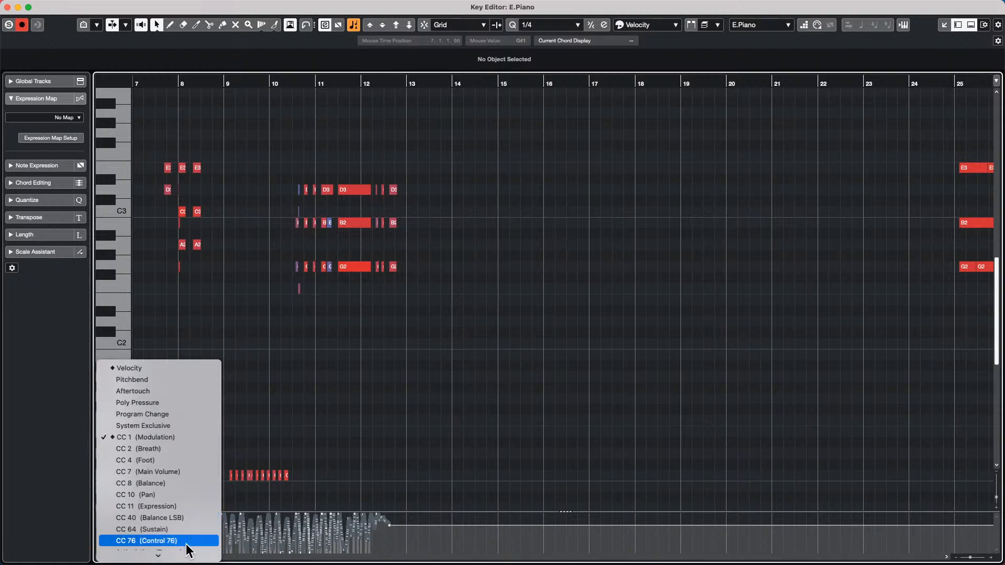
pyautogui.click(208, 471)
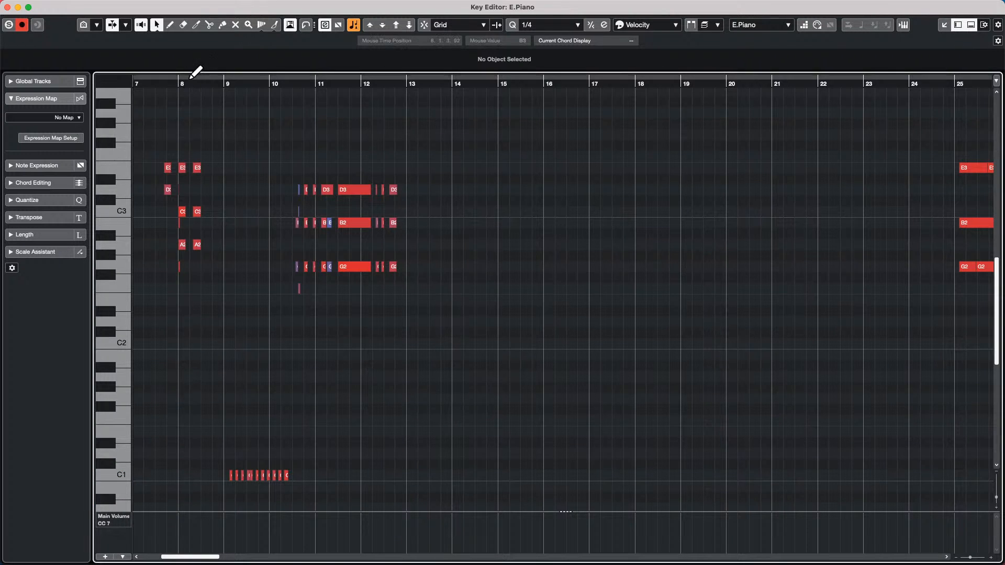
pyautogui.moveTo(184, 83); pyautogui.dragTo(175, 131)
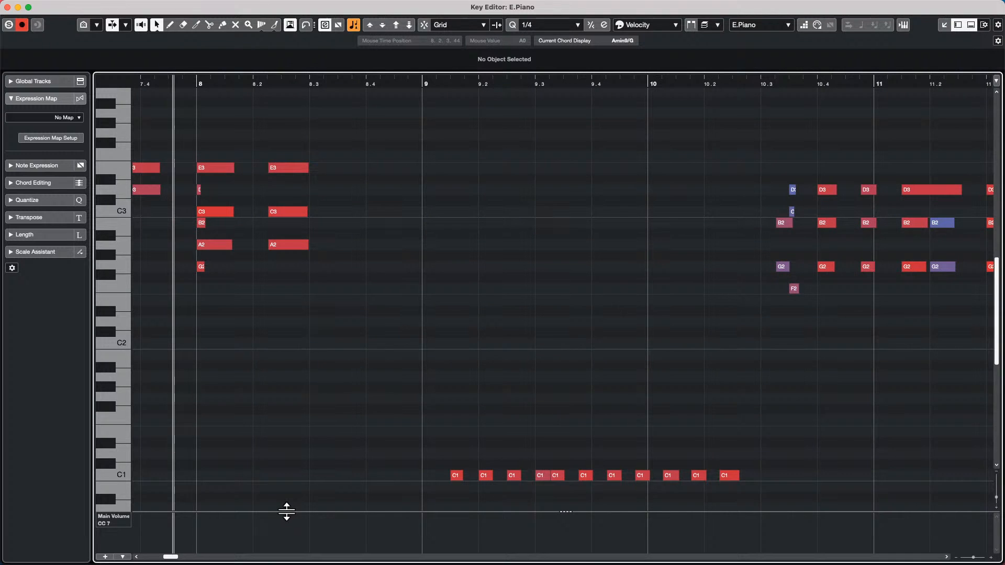
pyautogui.moveTo(286, 510); pyautogui.dragTo(301, 384)
# Draw a Main Volume point of about 95 at bar 8, try a higher one in beat 10.3, and undo the second point
pyautogui.rightClick(193, 438)
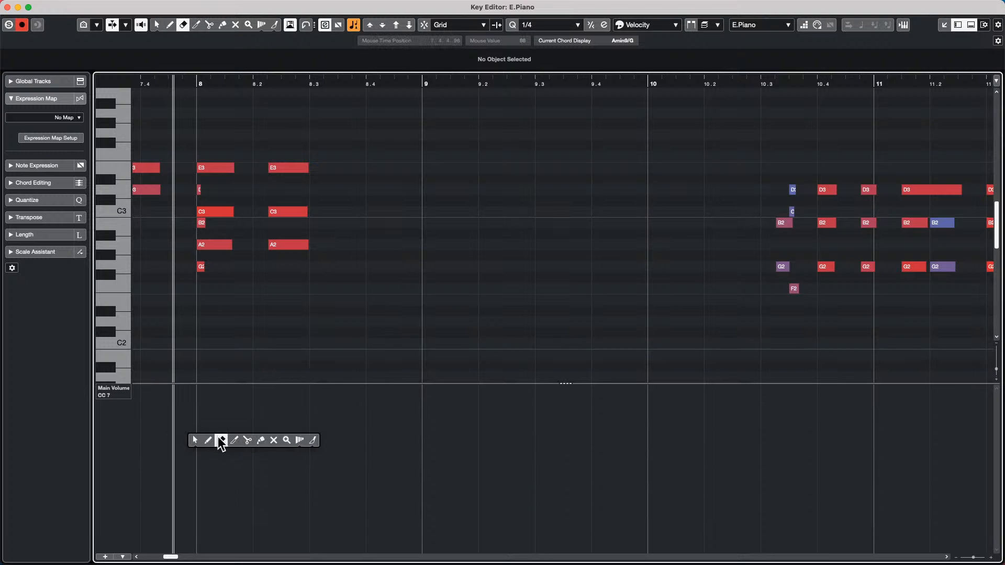
pyautogui.click(208, 440)
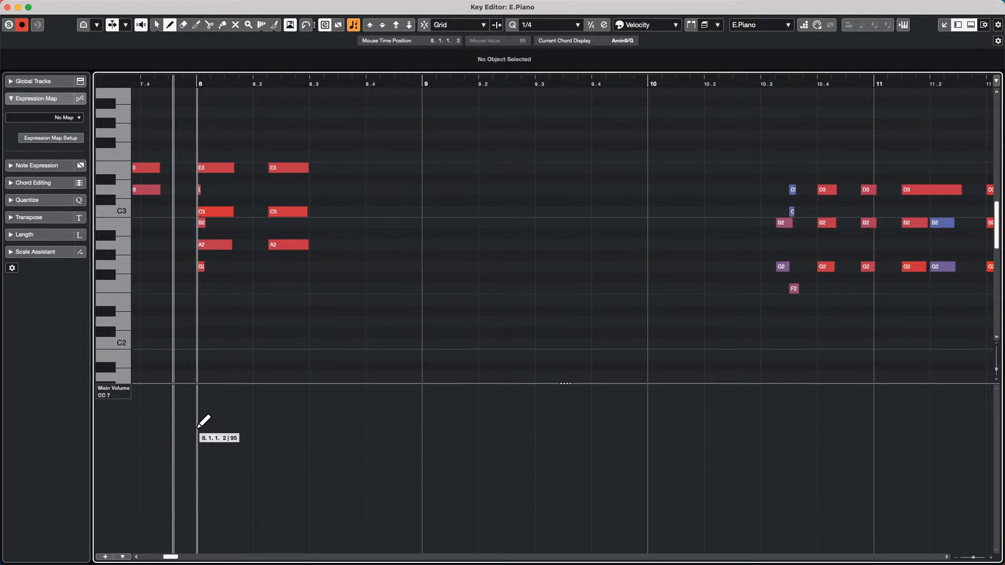
pyautogui.click(198, 428)
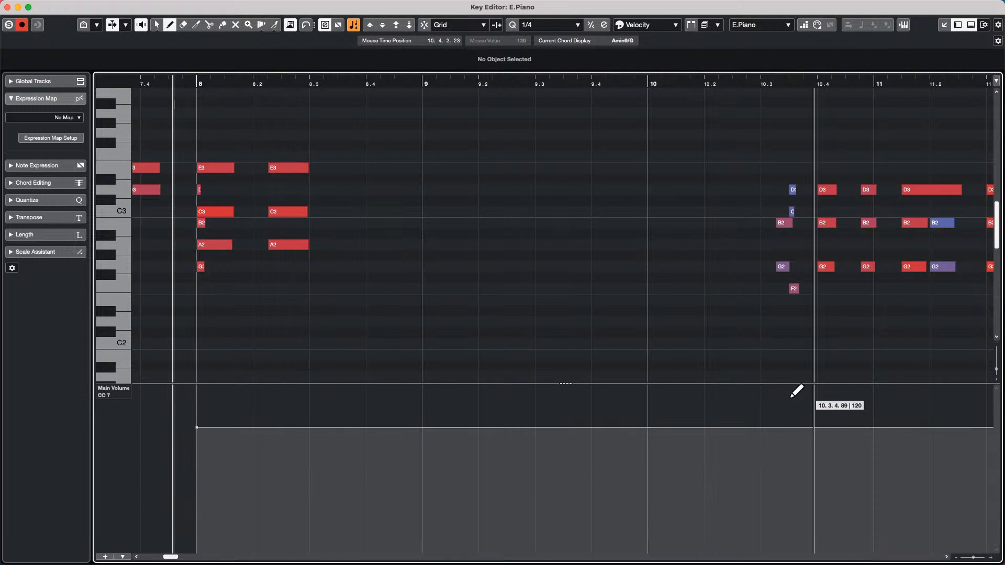
pyautogui.click(771, 398)
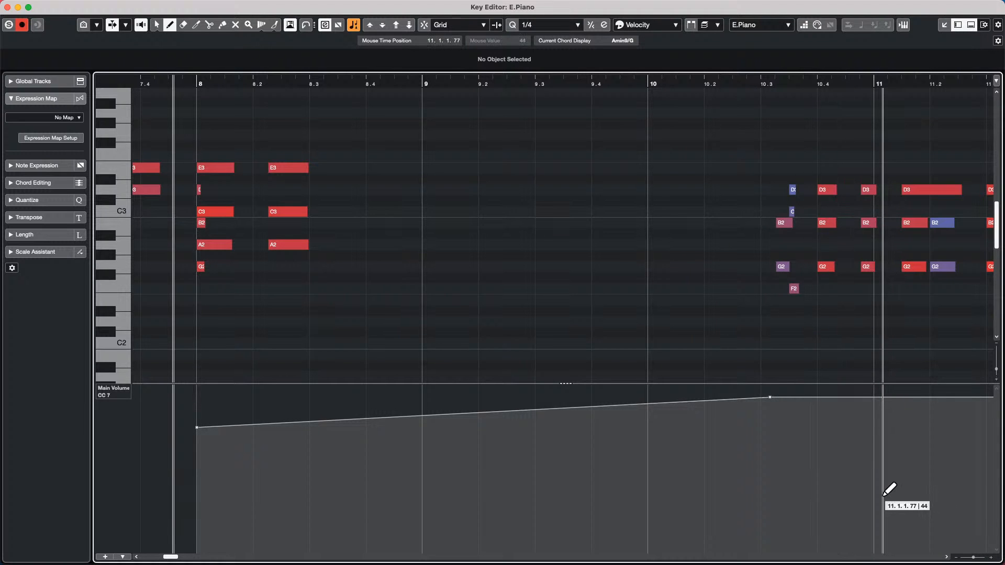
pyautogui.press('super+z')
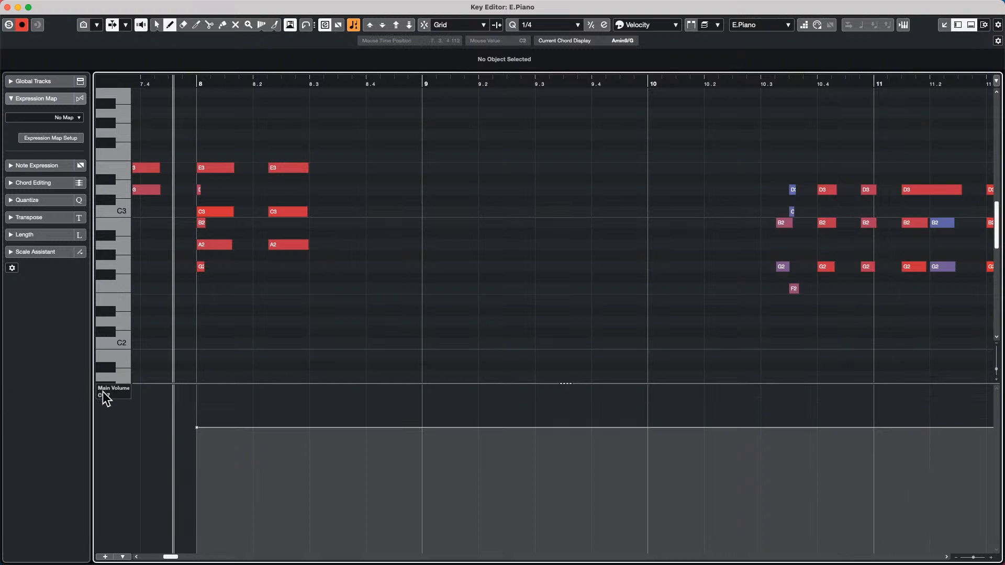
# Set new controller events to Step, and draw Main Volume points at beat 10.3, at beat 10.4 with value 92, and just before bar 8
pyautogui.click(125, 557)
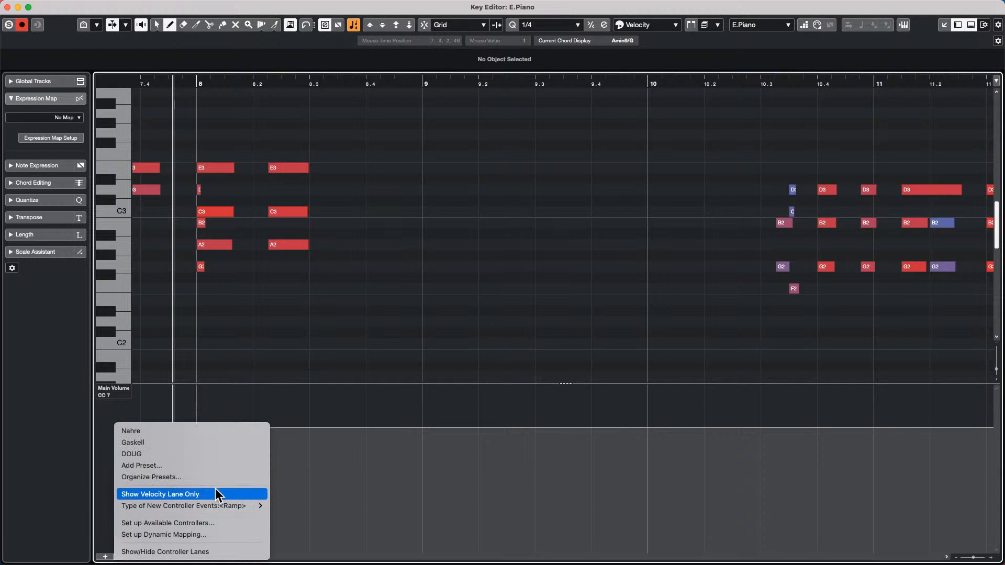
pyautogui.moveTo(251, 505)
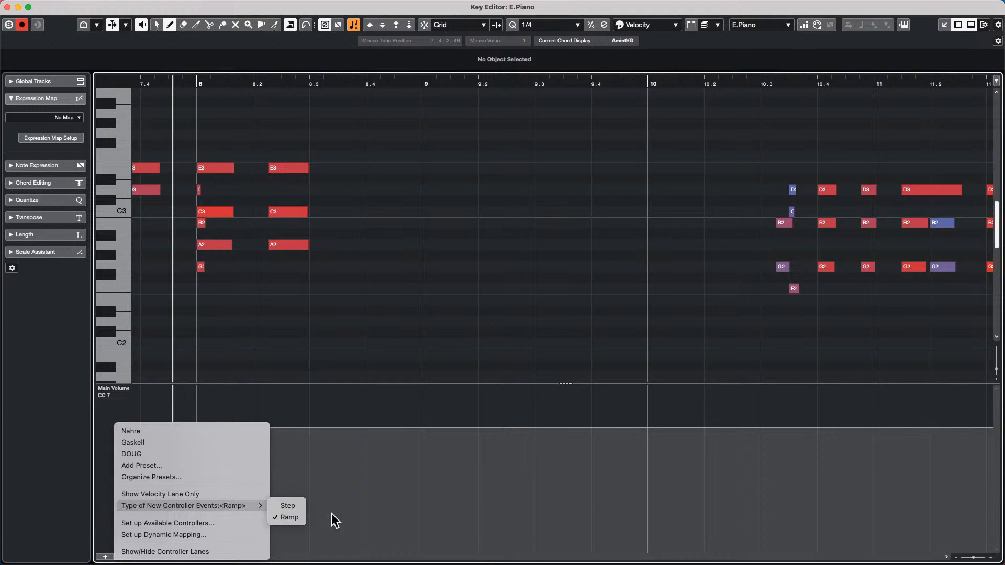
pyautogui.click(286, 505)
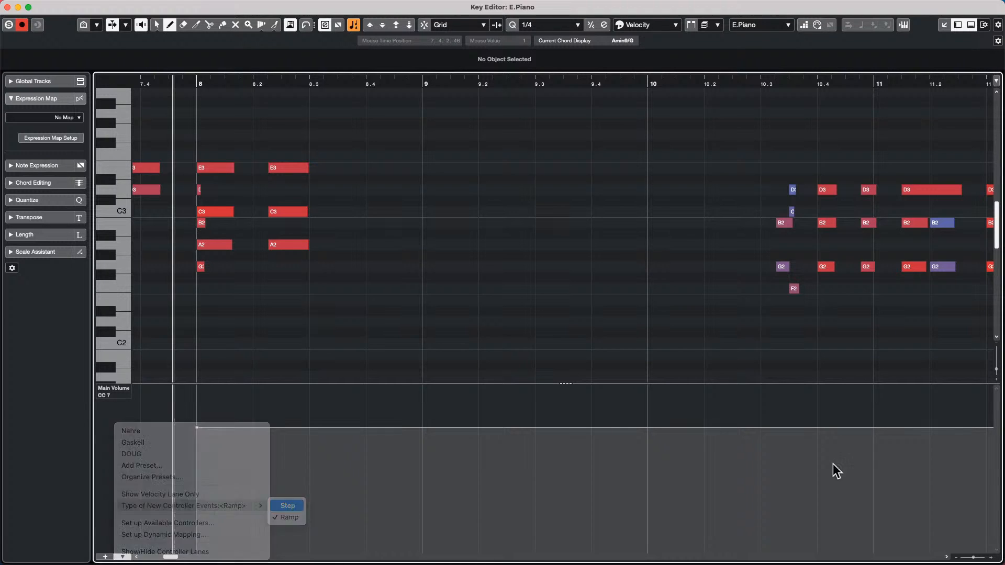
pyautogui.click(773, 401)
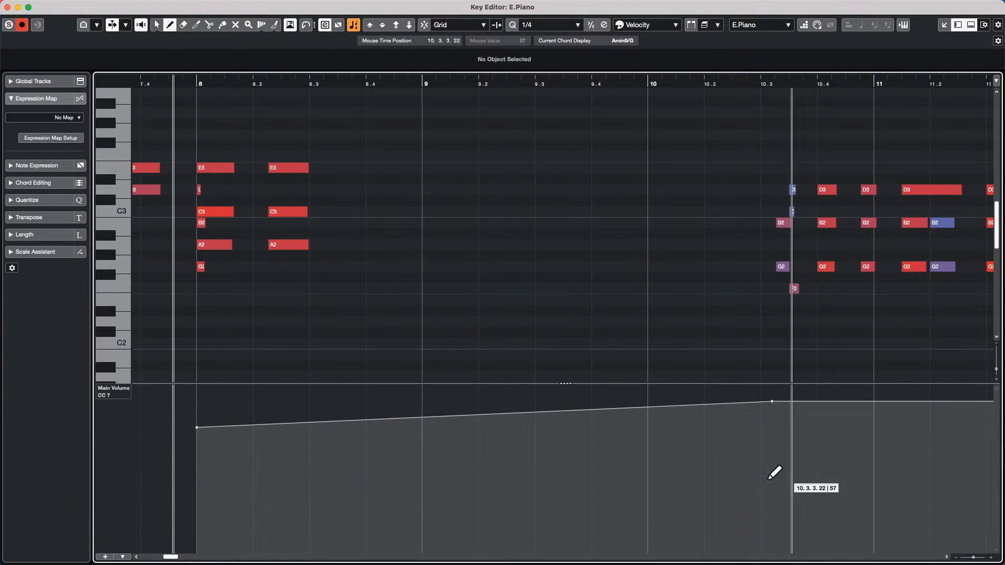
pyautogui.click(837, 432)
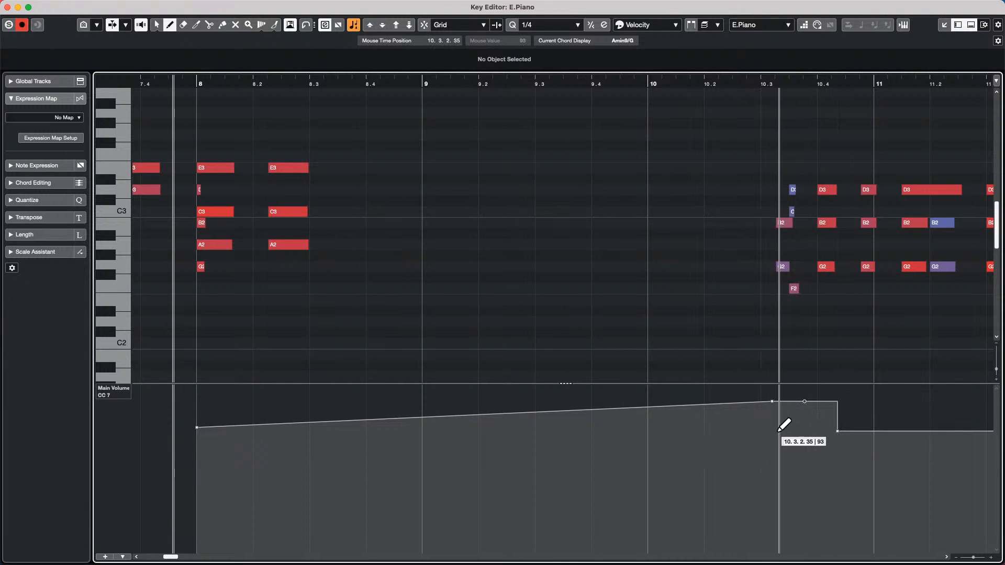
pyautogui.click(195, 412)
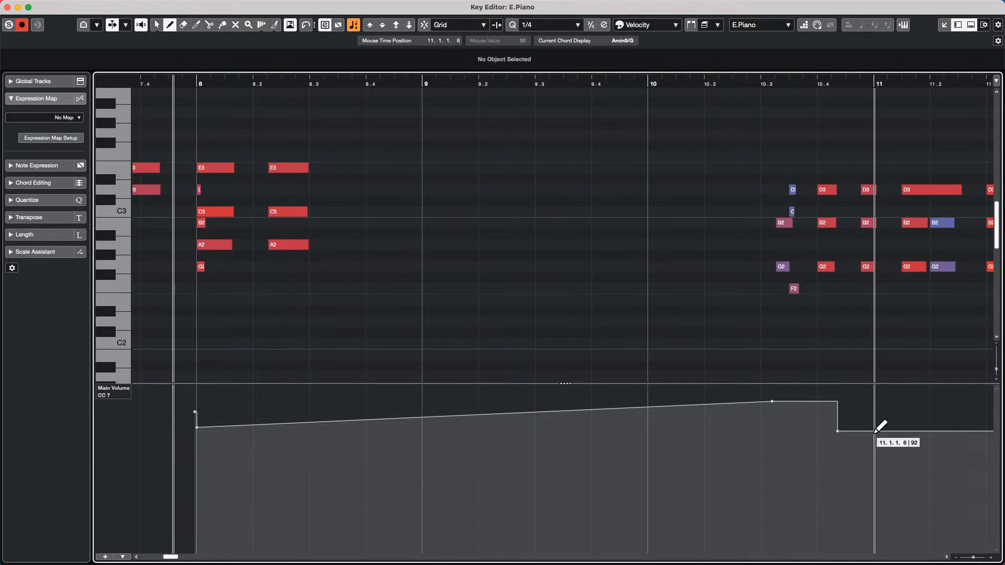
# Select the beat 10.4 Main Volume point to inspect its curve type, and draw another point of about 115 in the second half of bar 12
pyautogui.press('1')
pyautogui.moveTo(820, 450); pyautogui.dragTo(845, 428)
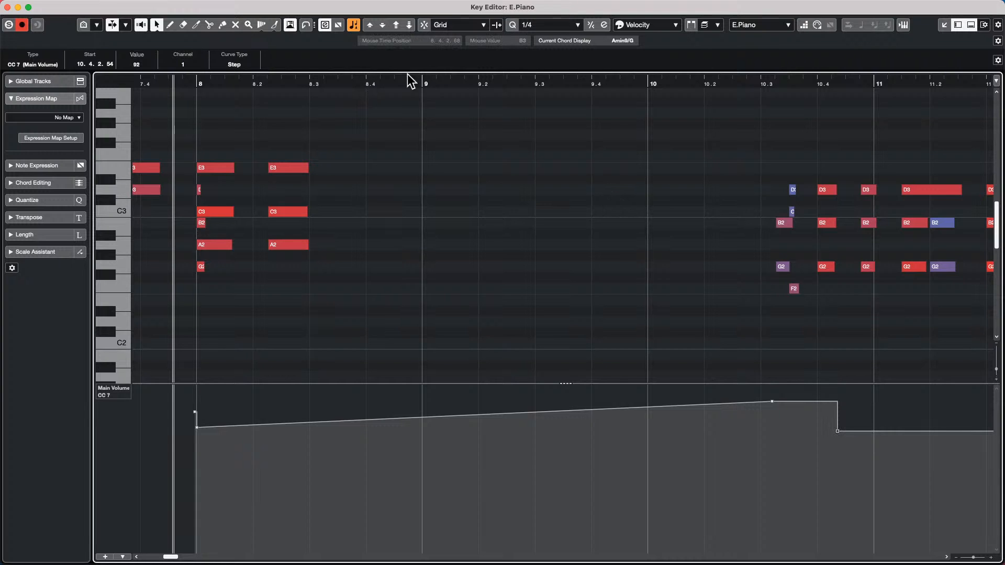
pyautogui.moveTo(407, 74); pyautogui.dragTo(398, 53)
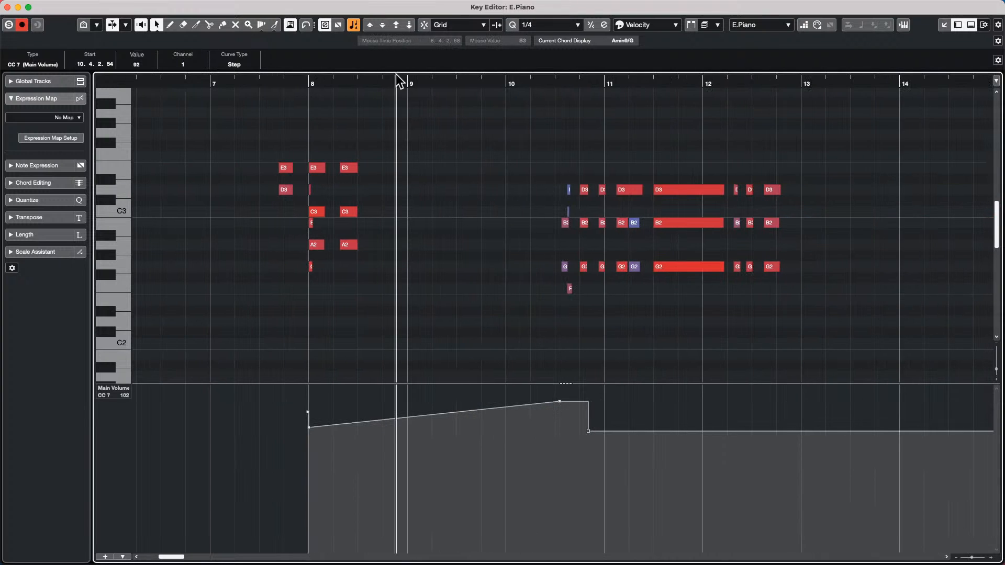
pyautogui.rightClick(784, 408)
pyautogui.click(791, 407)
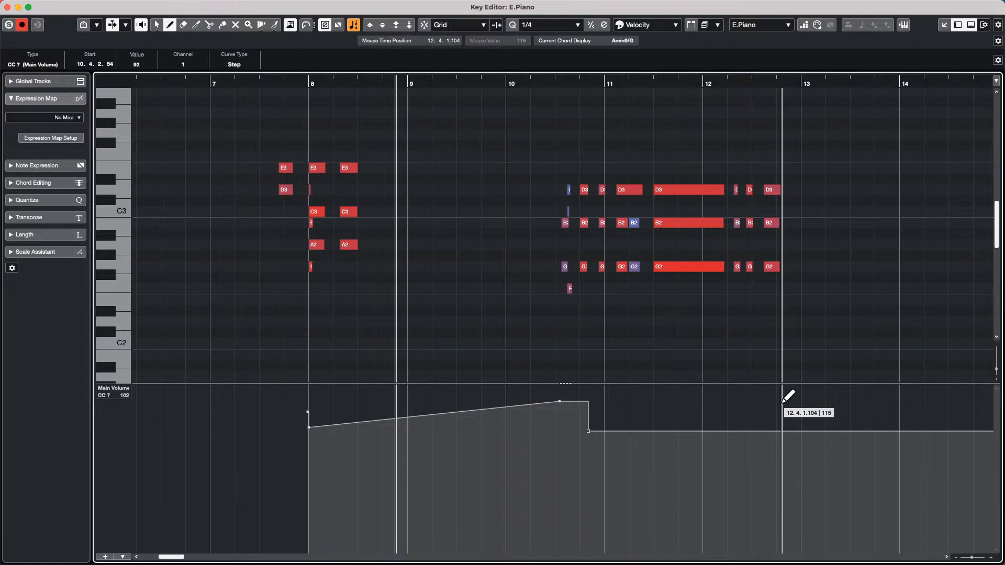
pyautogui.click(780, 400)
pyautogui.press('1')
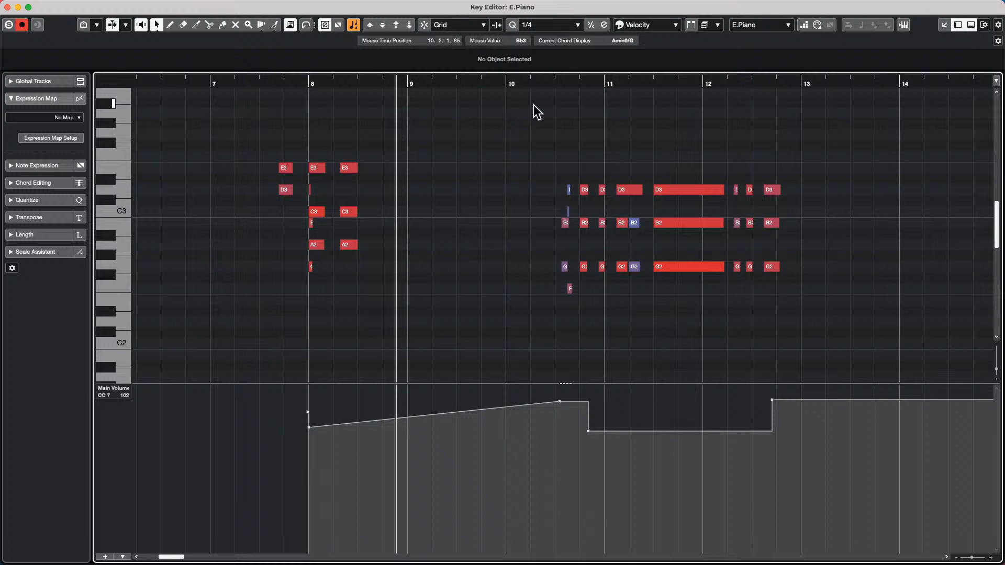
# Open the MIDI Logical Editor setup and set its function to Select
pyautogui.click(129, 6)
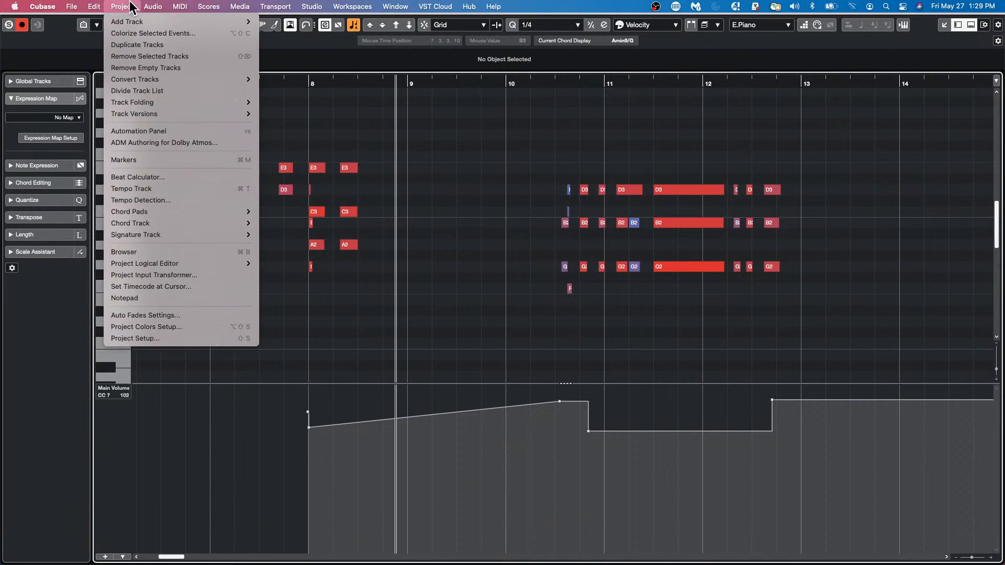
pyautogui.moveTo(180, 6)
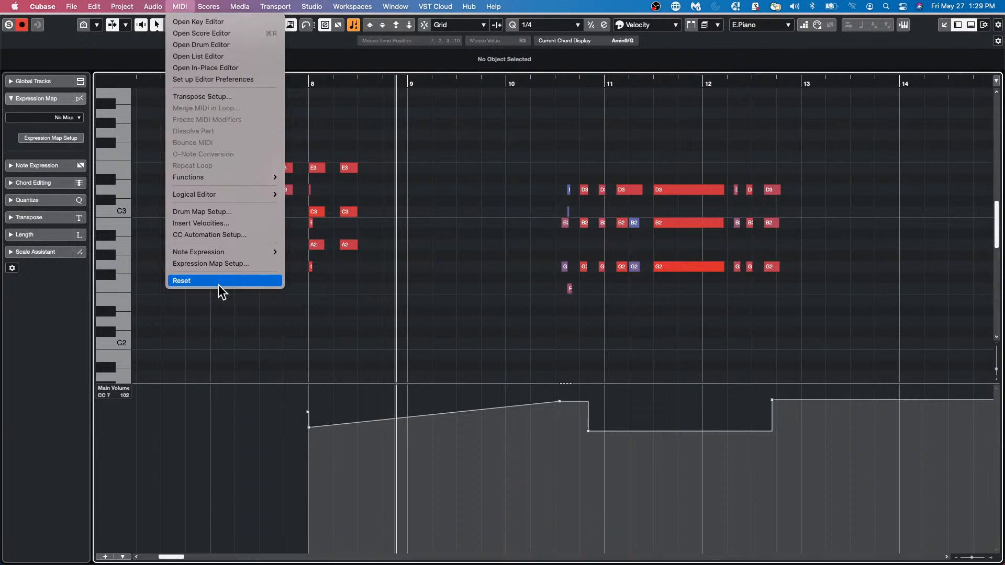
pyautogui.moveTo(224, 253)
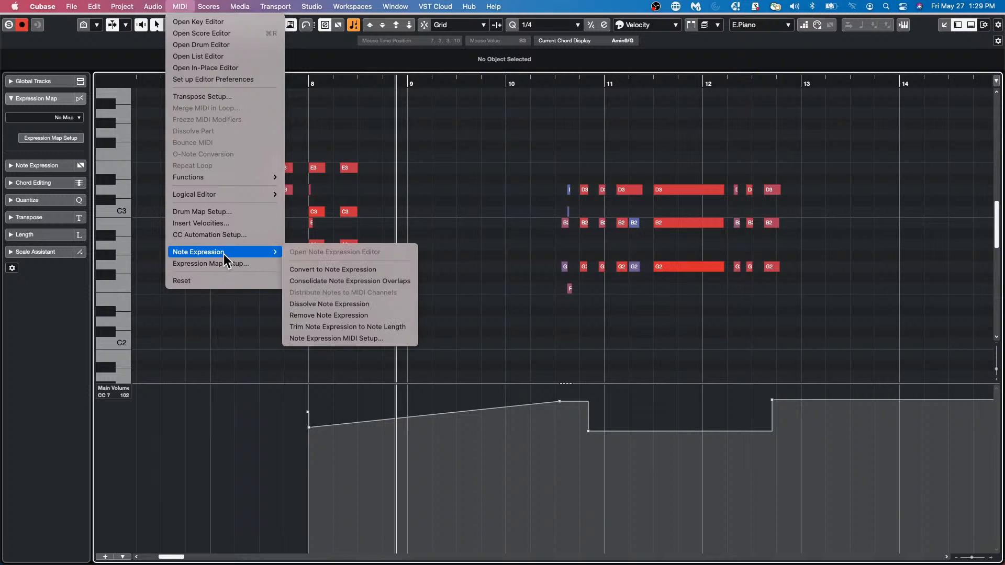
pyautogui.moveTo(213, 193)
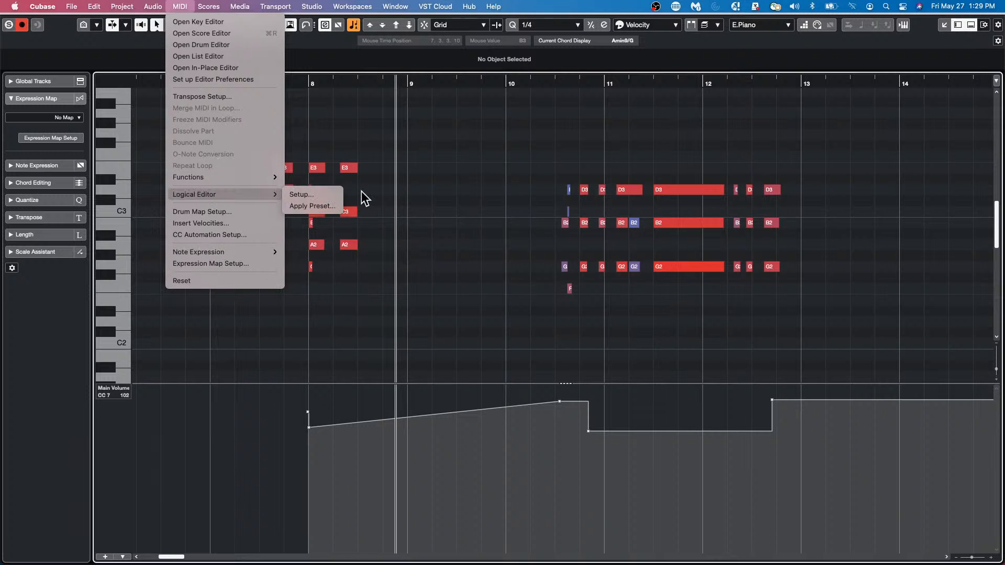
pyautogui.click(300, 194)
pyautogui.click(515, 387)
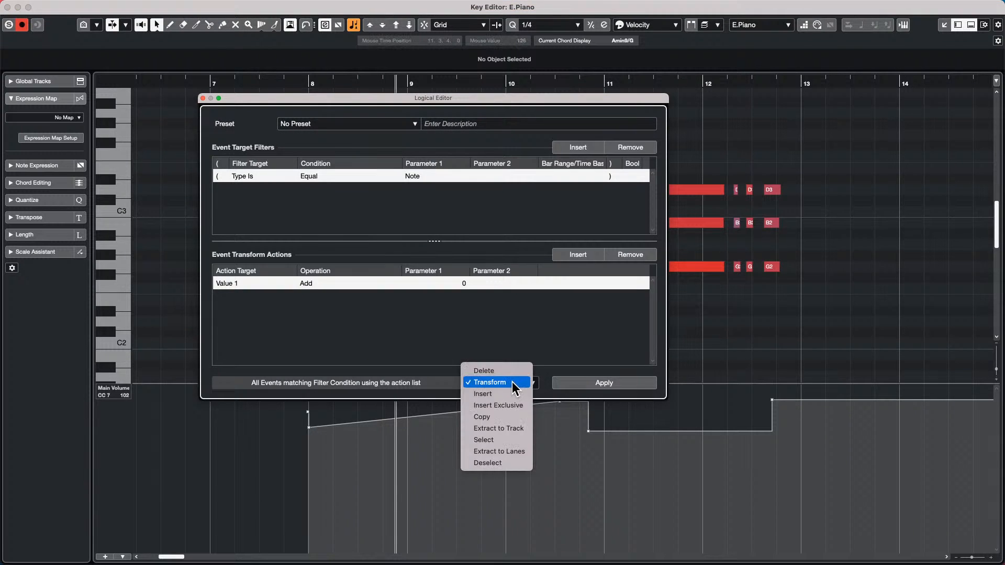
pyautogui.press('Return')
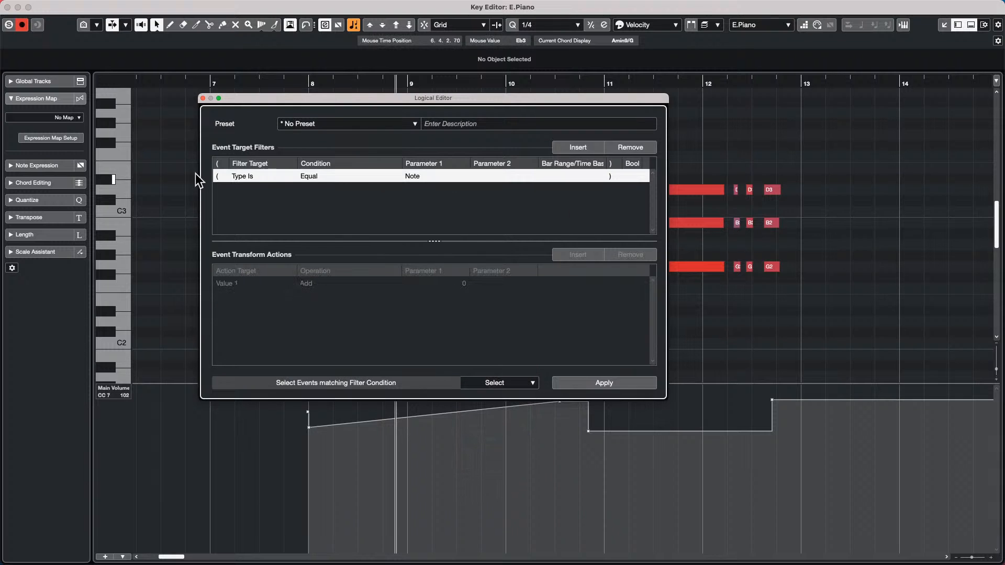
# Replace the default event target filter with a fresh Type Is Equal Note condition without brackets
pyautogui.click(576, 151)
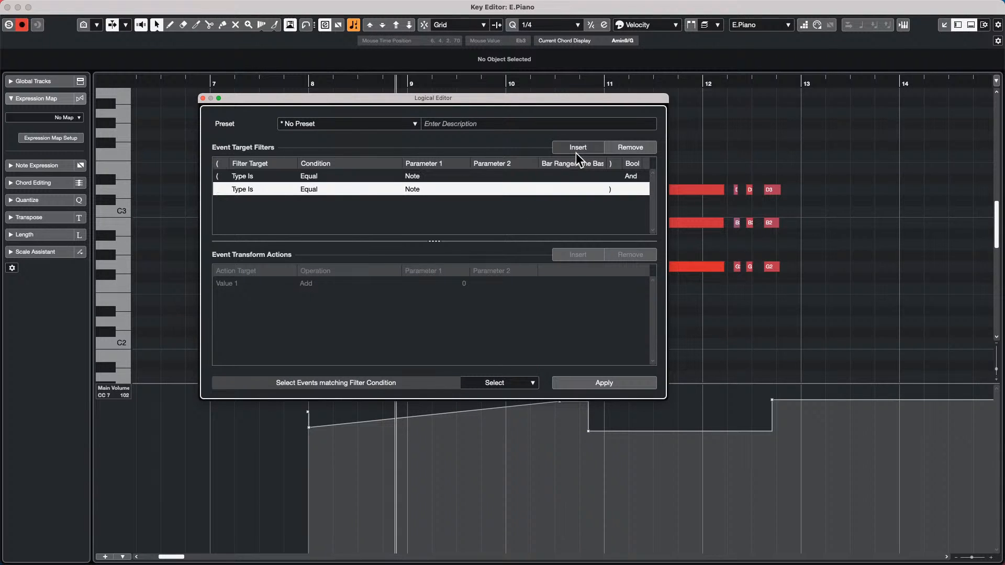
pyautogui.click(623, 150)
pyautogui.click(623, 152)
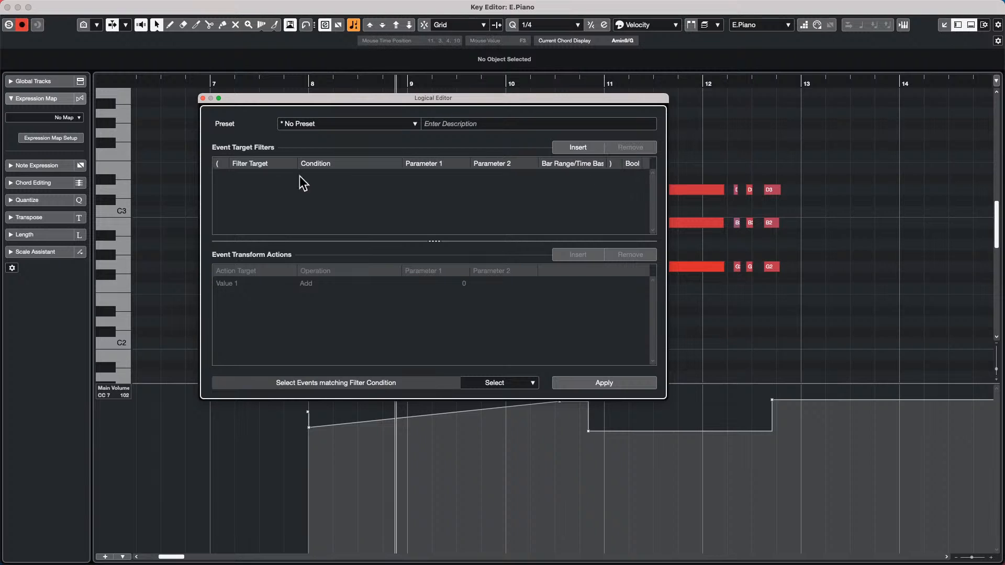
pyautogui.click(588, 149)
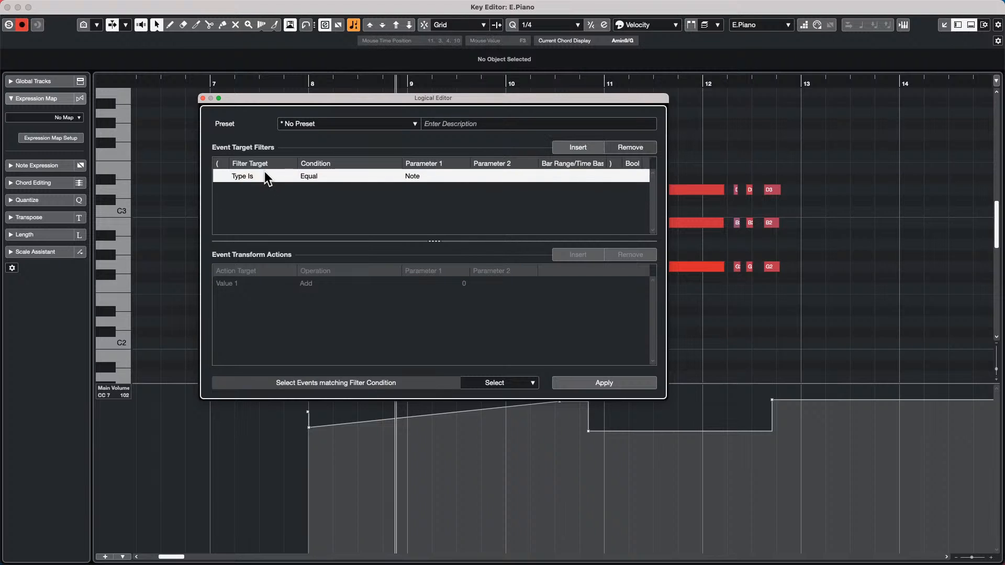
# Add a second filter condition, Type Is Equal Controller, below the Note condition
pyautogui.click(599, 150)
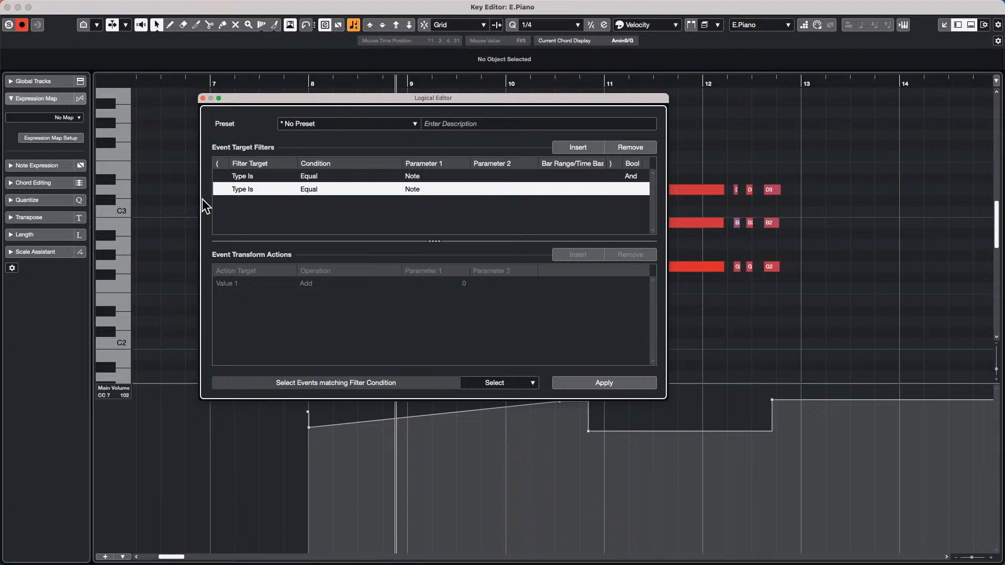
pyautogui.click(239, 192)
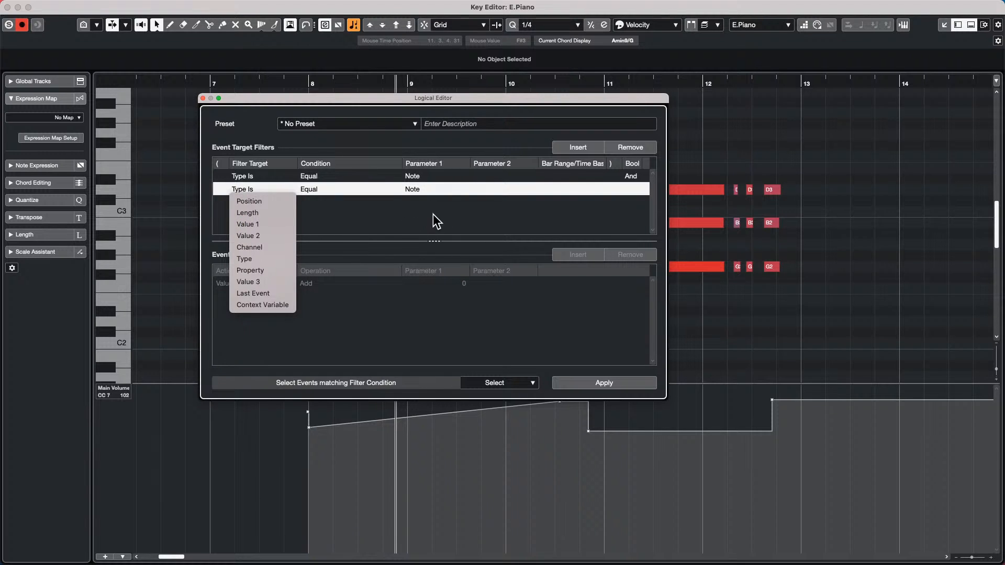
pyautogui.click(458, 189)
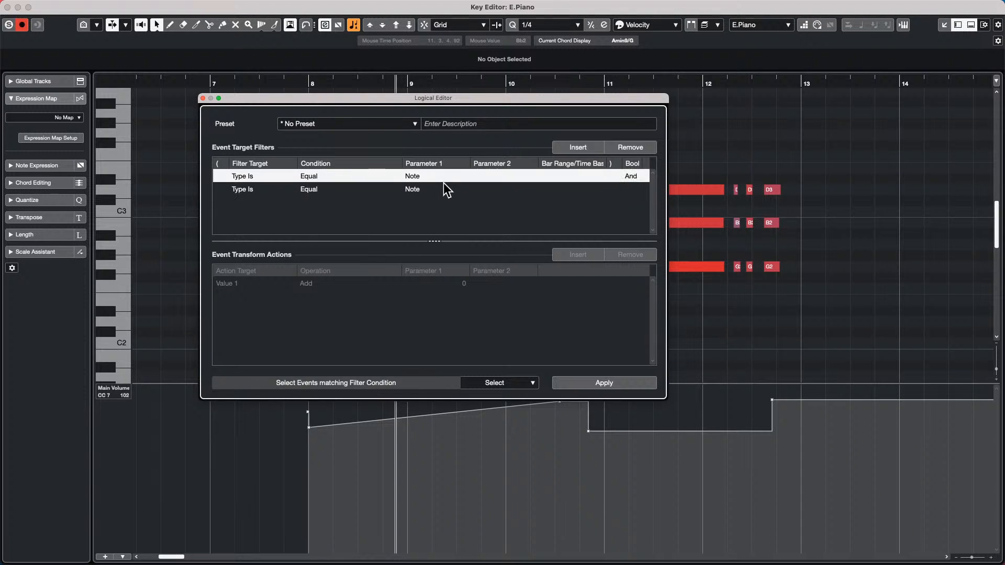
pyautogui.click(422, 189)
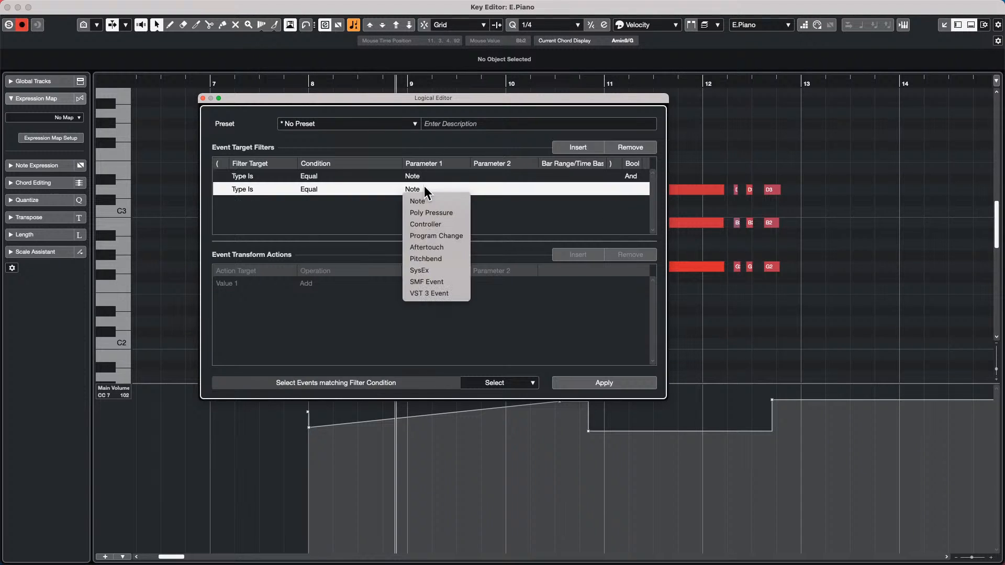
pyautogui.click(442, 224)
# Add a third filter condition for Value 1 Equal 7 to target the Main Volume controller
pyautogui.click(571, 147)
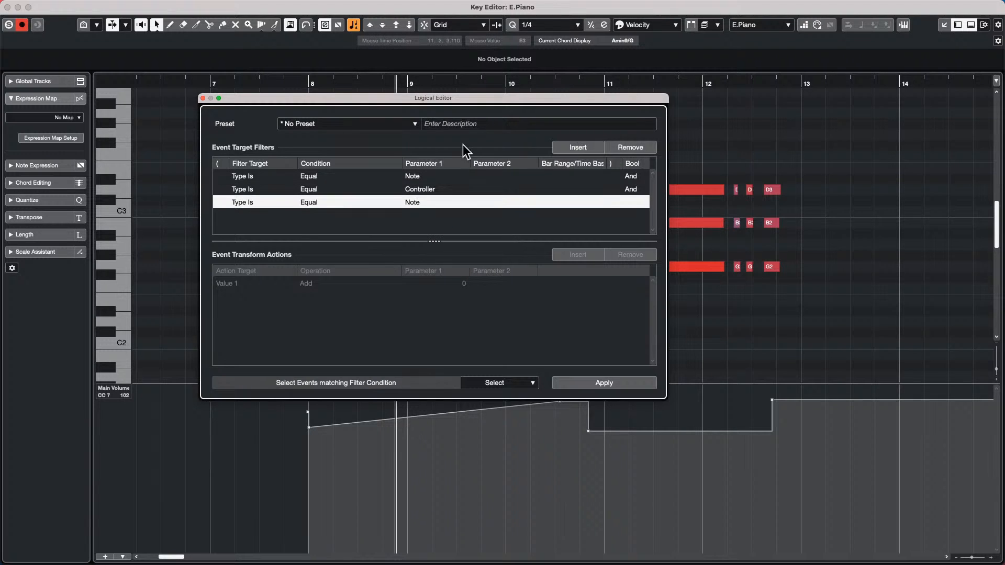
pyautogui.click(244, 204)
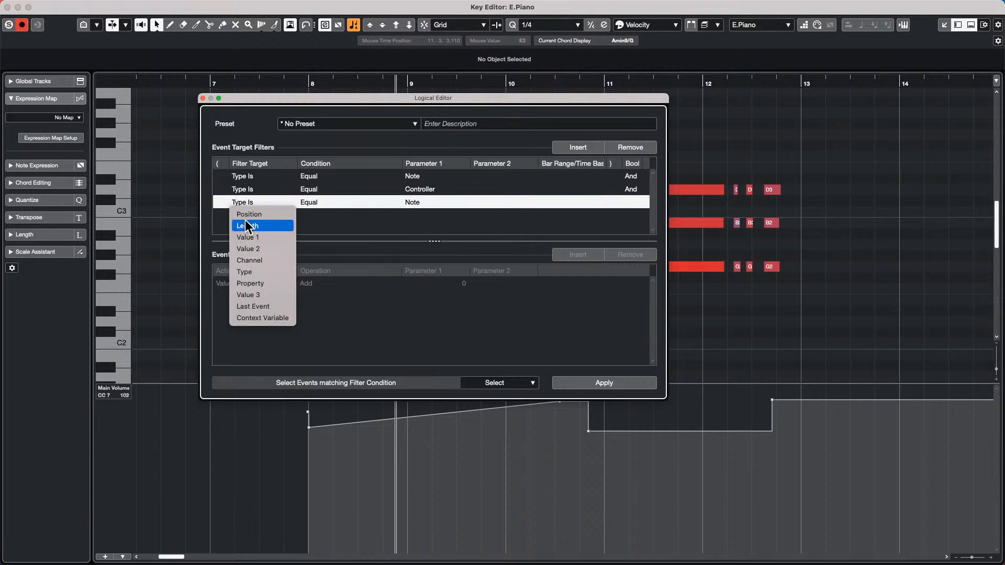
pyautogui.click(252, 238)
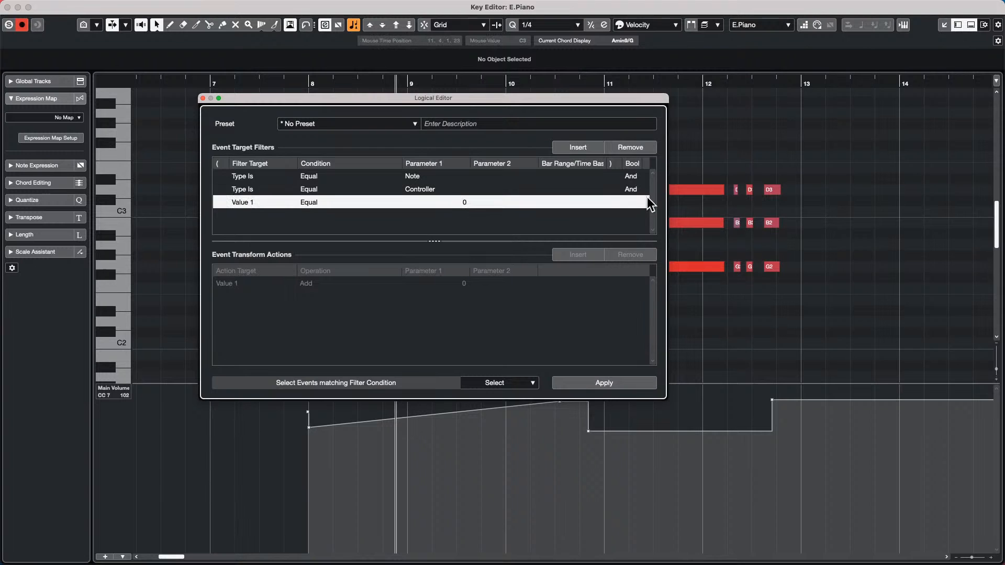
pyautogui.click(458, 204)
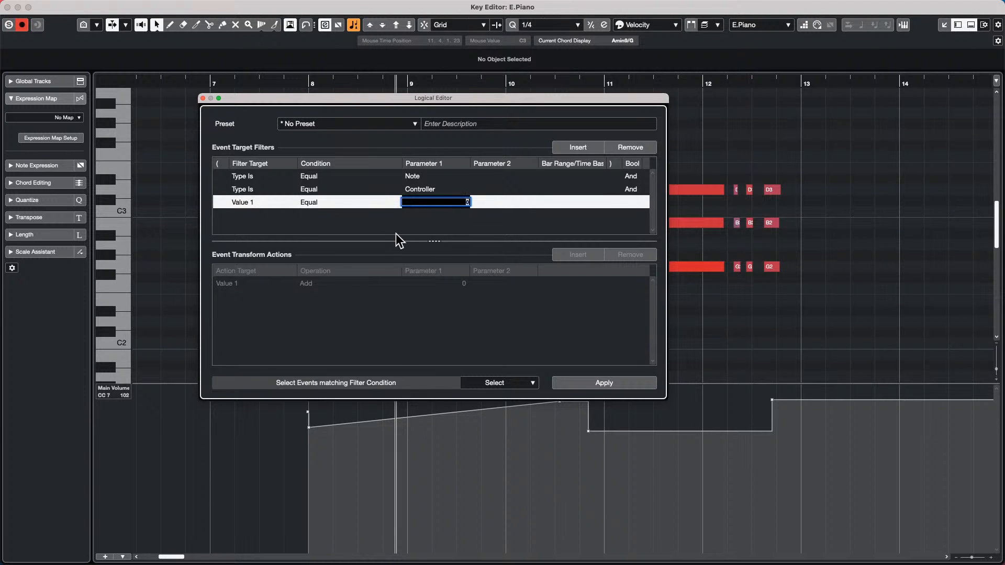
pyautogui.press('Return')
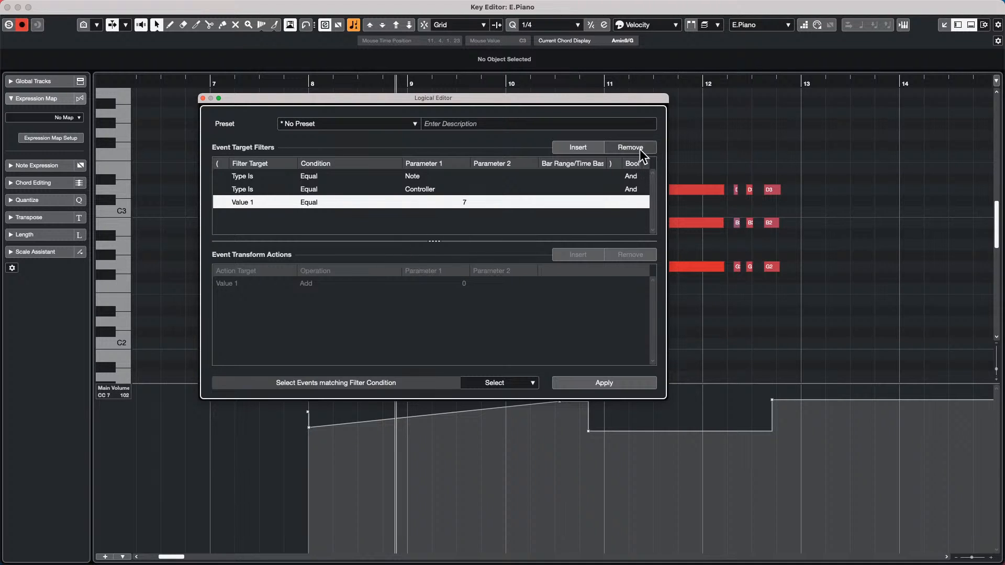
# Add a fourth filter condition for Value 2 Equal 92
pyautogui.click(574, 150)
pyautogui.click(241, 217)
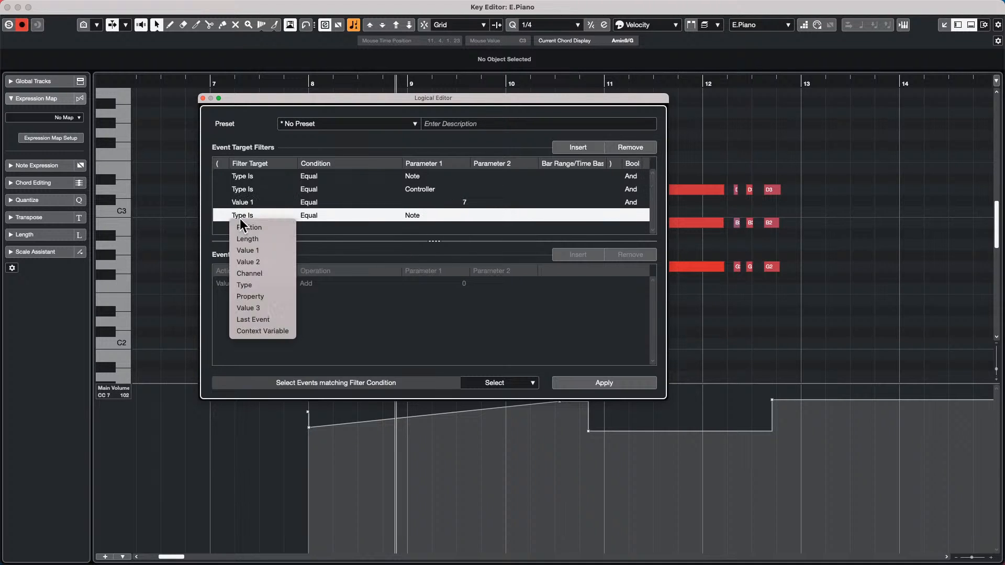
pyautogui.click(260, 262)
pyautogui.click(320, 212)
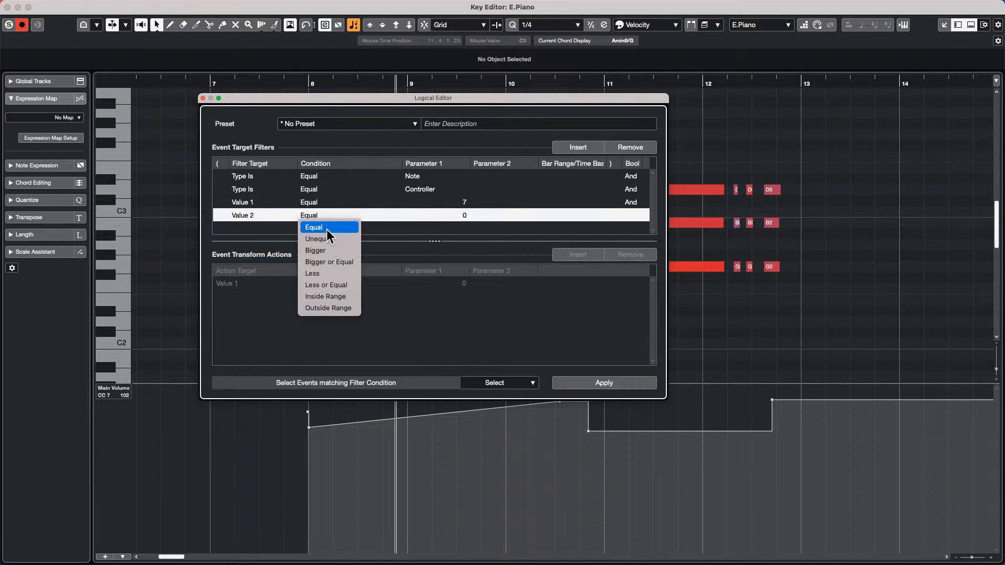
pyautogui.click(436, 225)
pyautogui.click(463, 216)
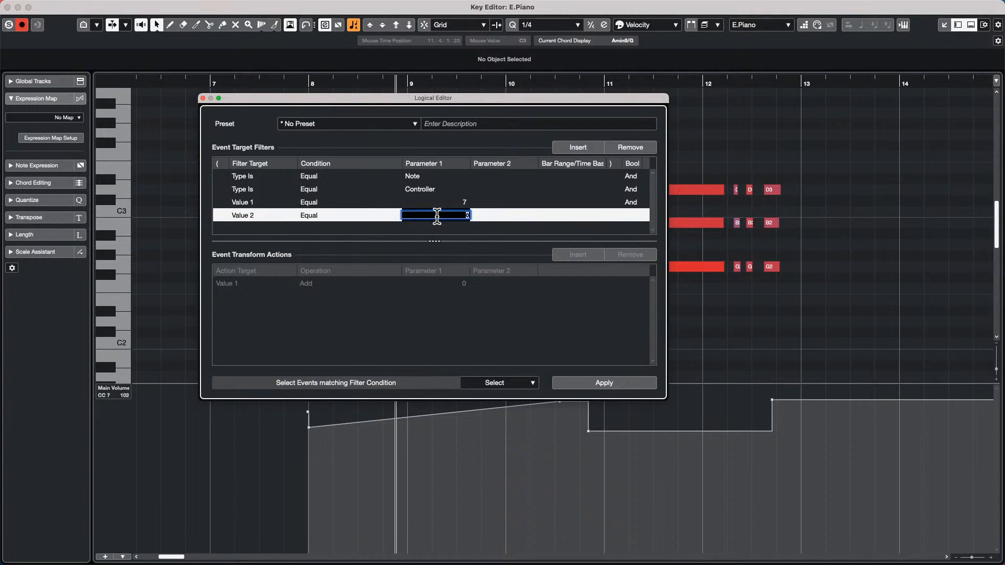
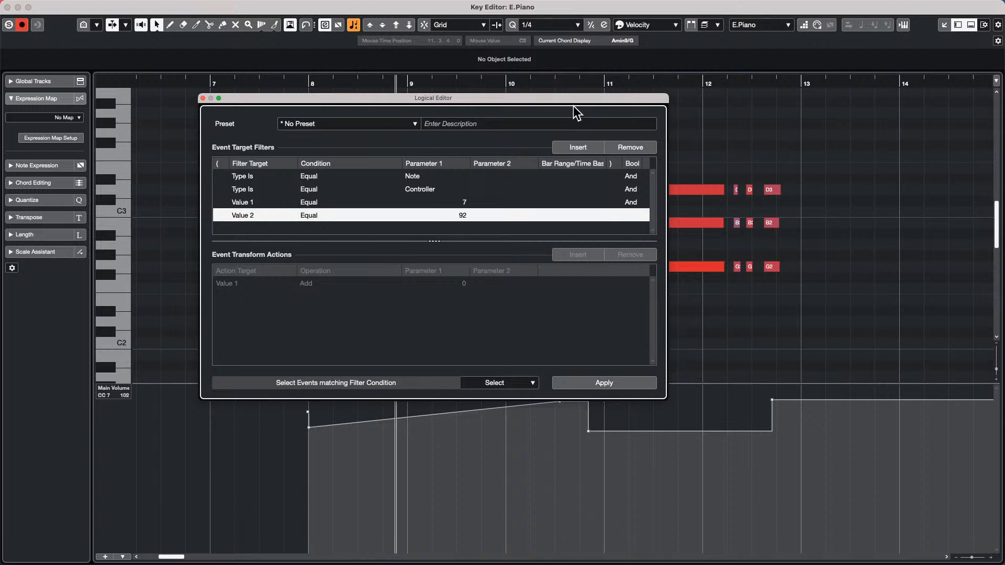
# Move the Logical Editor clear of the controller lane and try to select the matching Main Volume events with the four-condition filter
pyautogui.moveTo(489, 98); pyautogui.dragTo(274, 56)
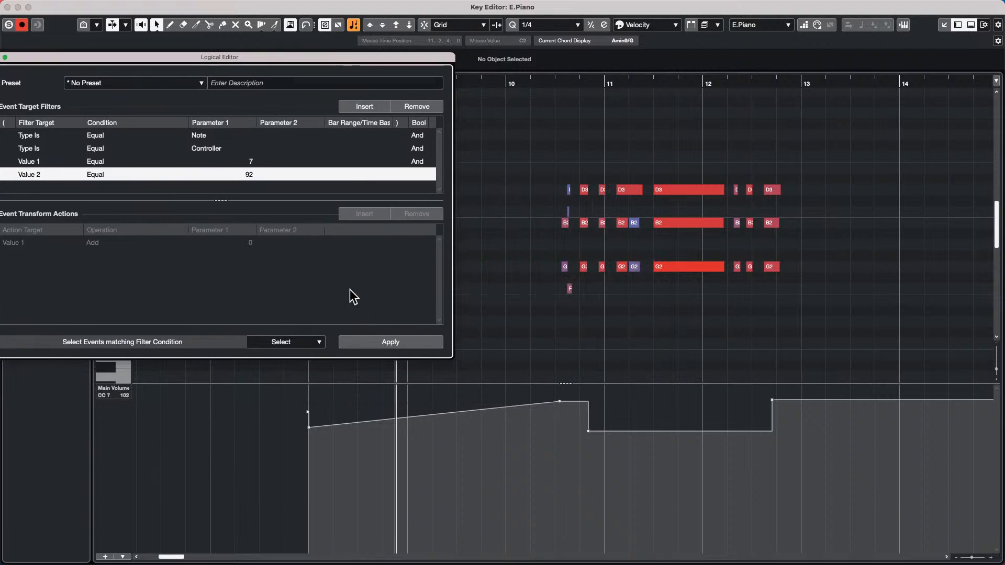
pyautogui.click(403, 343)
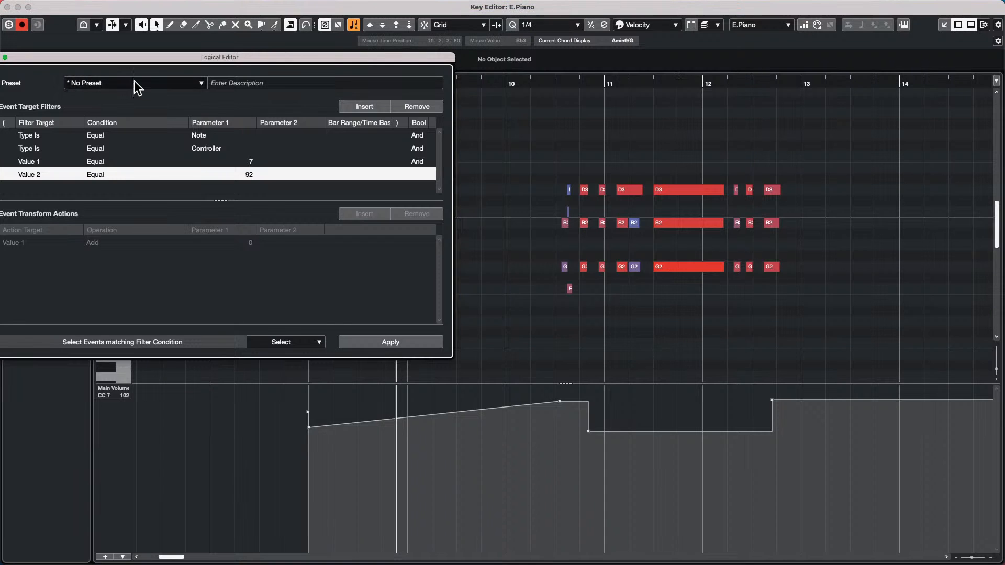
pyautogui.moveTo(161, 61); pyautogui.dragTo(272, 157)
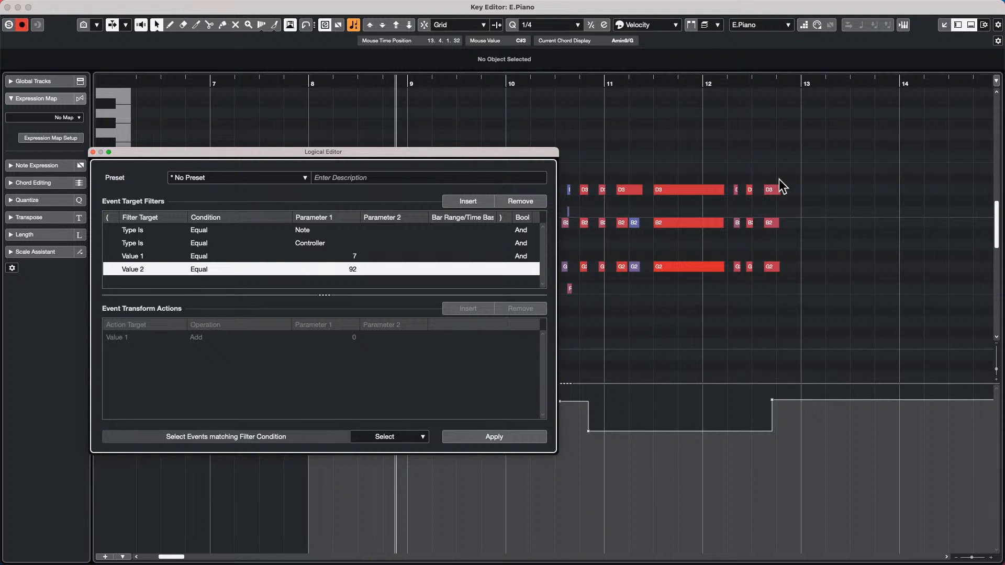
# Insert an extra Type Is Note condition below the first one, and remove it together with the Controller condition
pyautogui.click(351, 233)
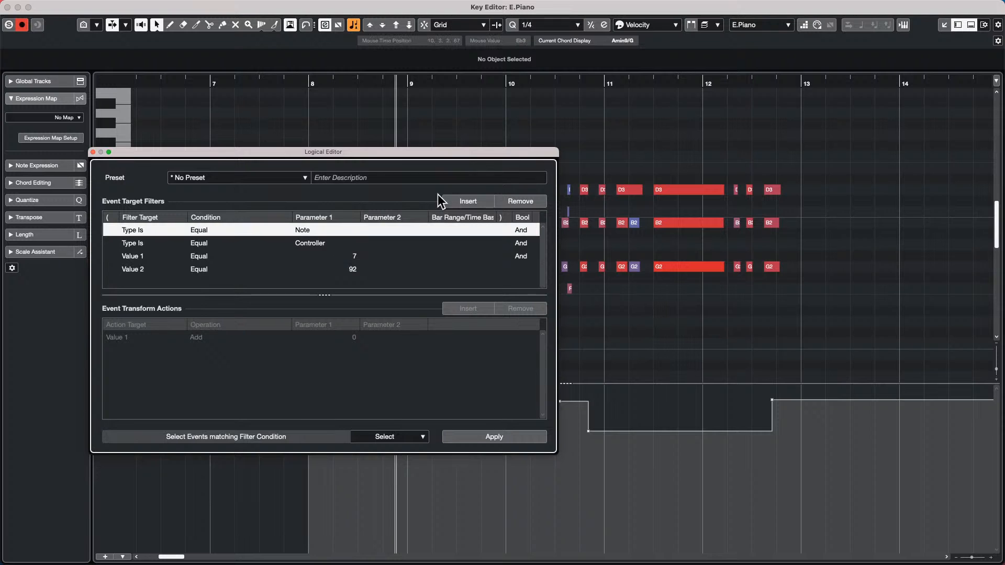
pyautogui.click(466, 200)
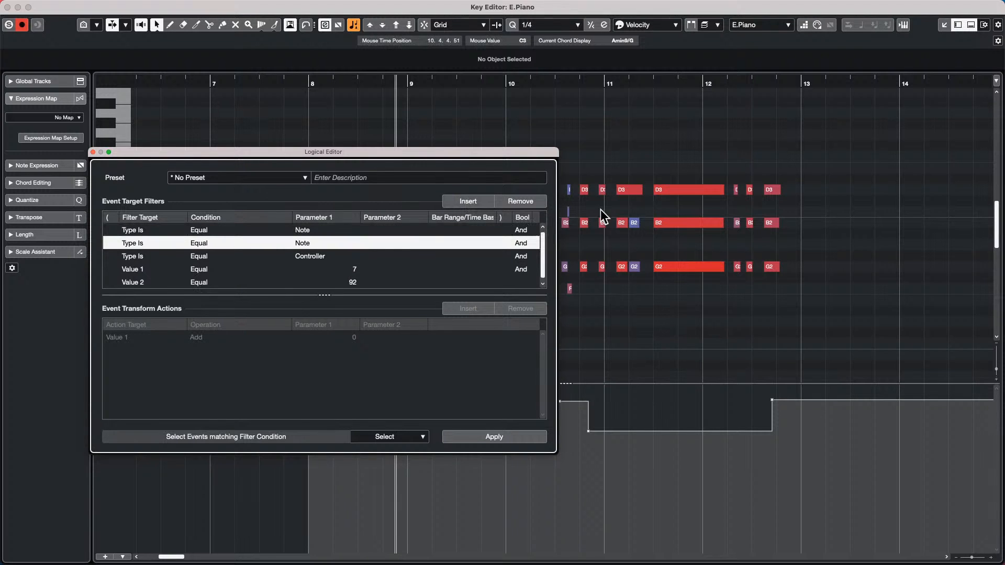
pyautogui.click(524, 202)
pyautogui.click(524, 202)
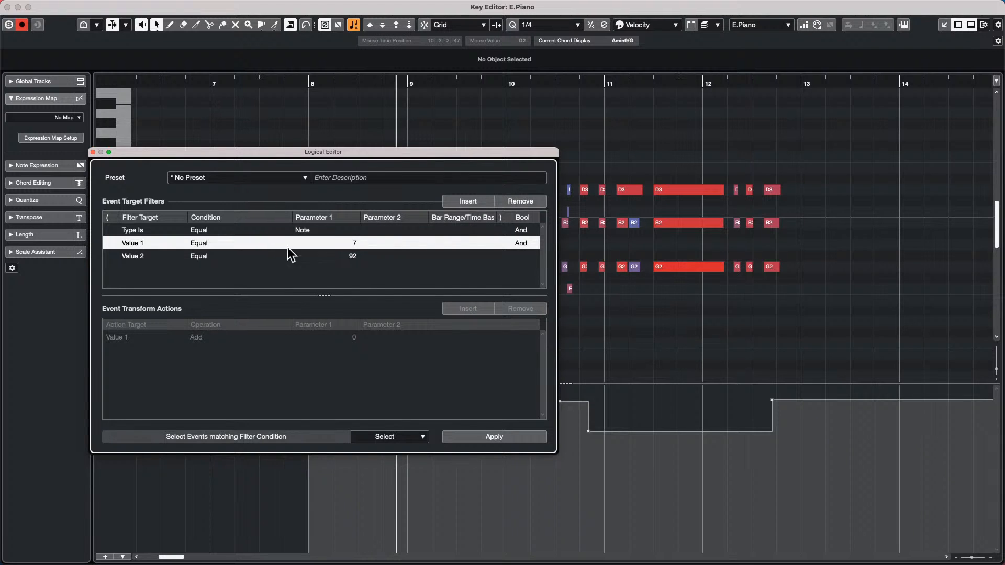
# Insert a Type condition below the Pitch condition, and remove every filter condition except the first Type Is Equal Note
pyautogui.click(464, 198)
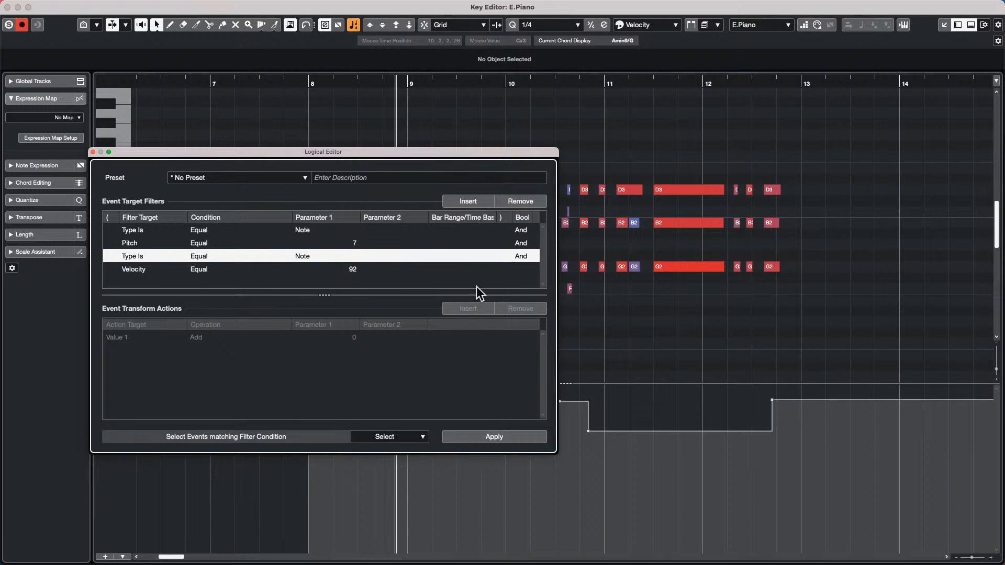
pyautogui.click(199, 269)
pyautogui.click(521, 202)
pyautogui.click(520, 202)
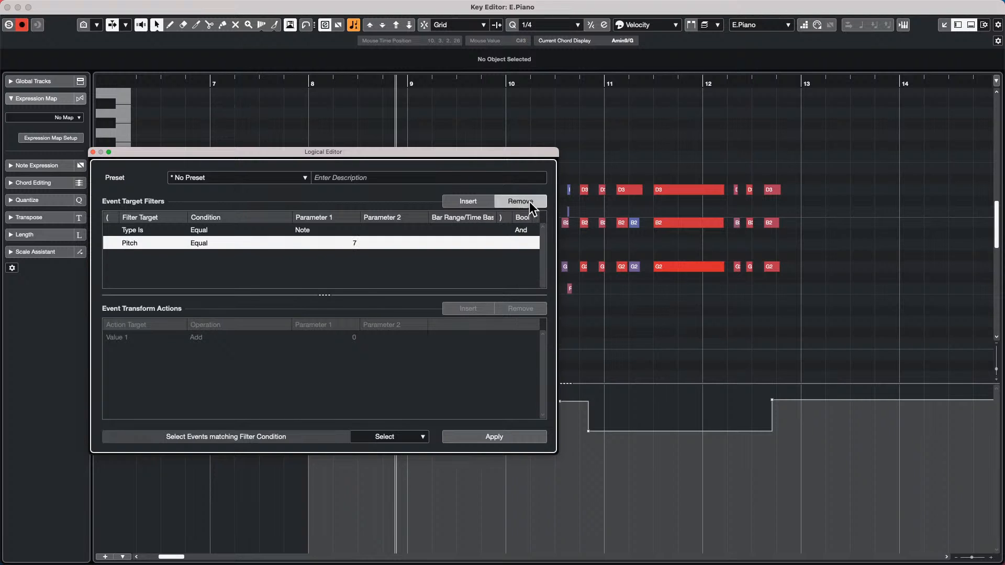
pyautogui.click(520, 202)
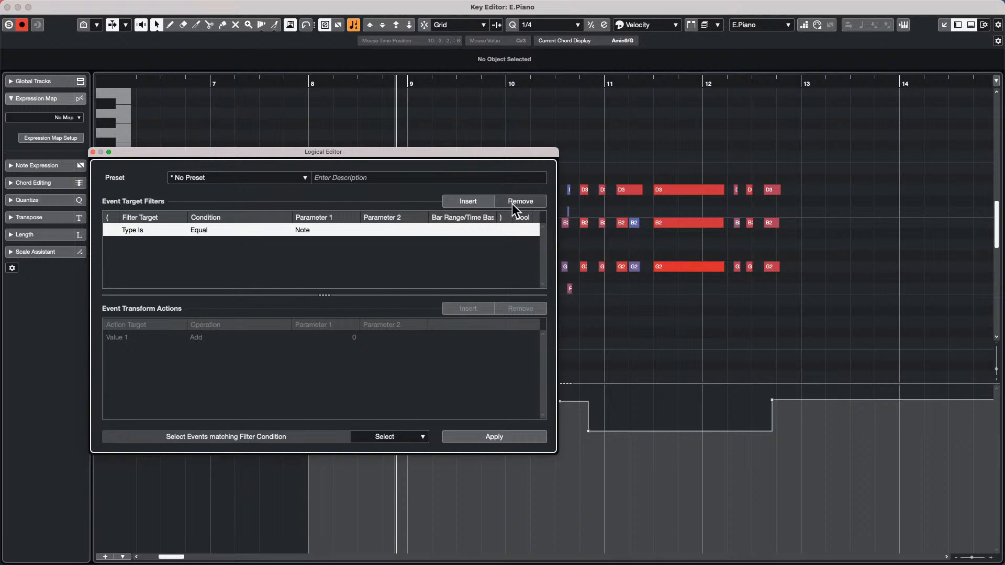
# Add a Type Is Equal Controller condition below the remaining Note condition
pyautogui.click(481, 202)
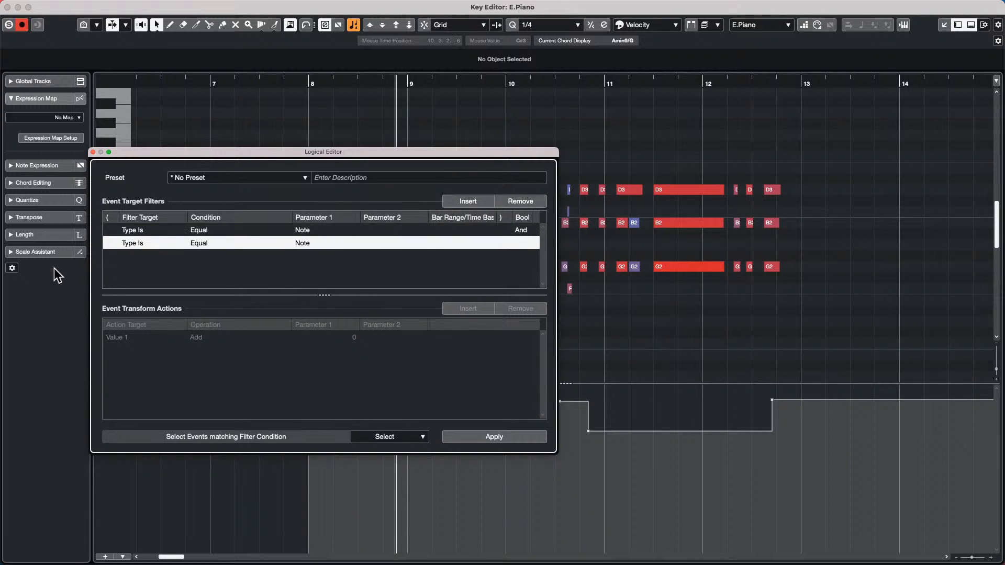
pyautogui.click(139, 244)
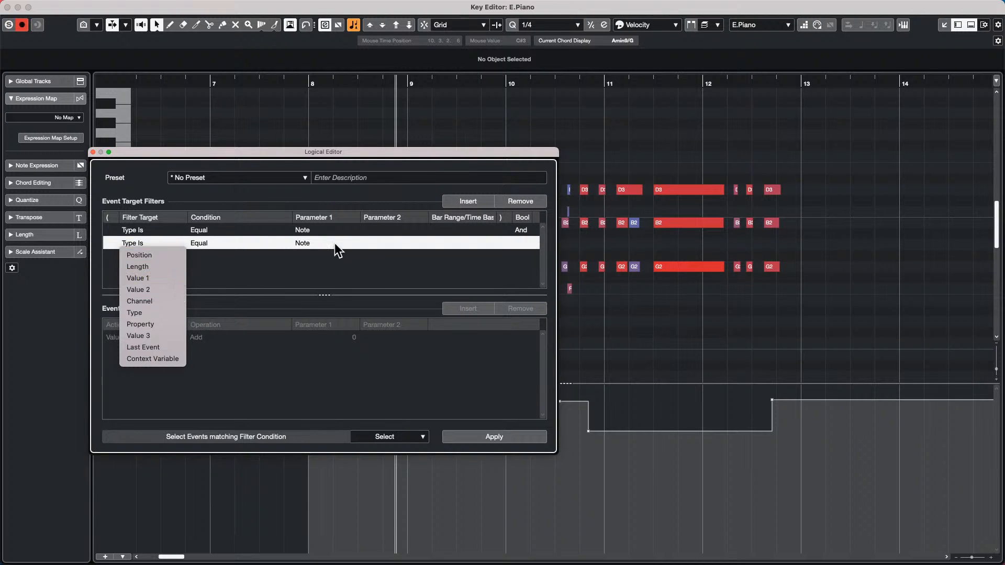
pyautogui.click(256, 242)
pyautogui.click(297, 245)
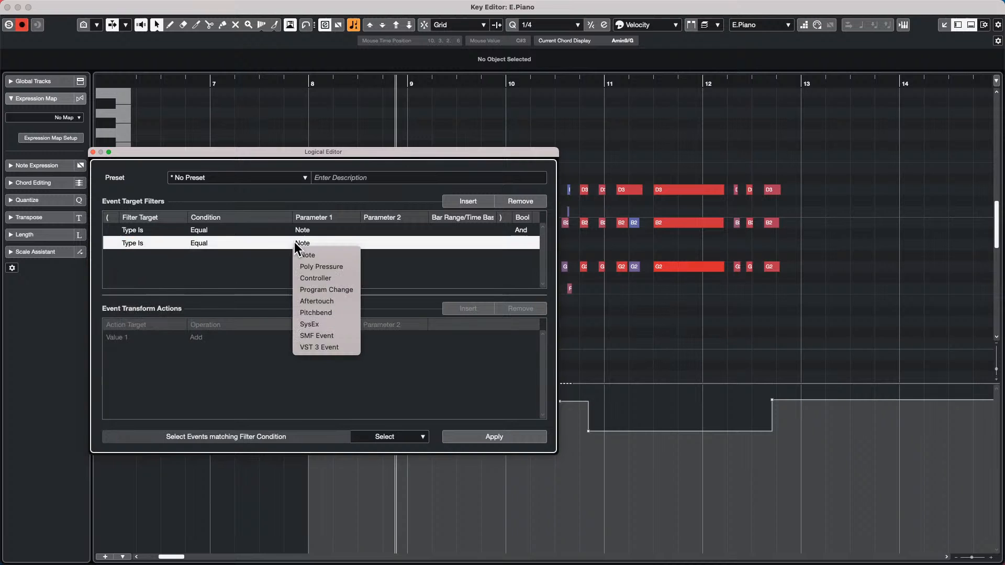
pyautogui.click(321, 278)
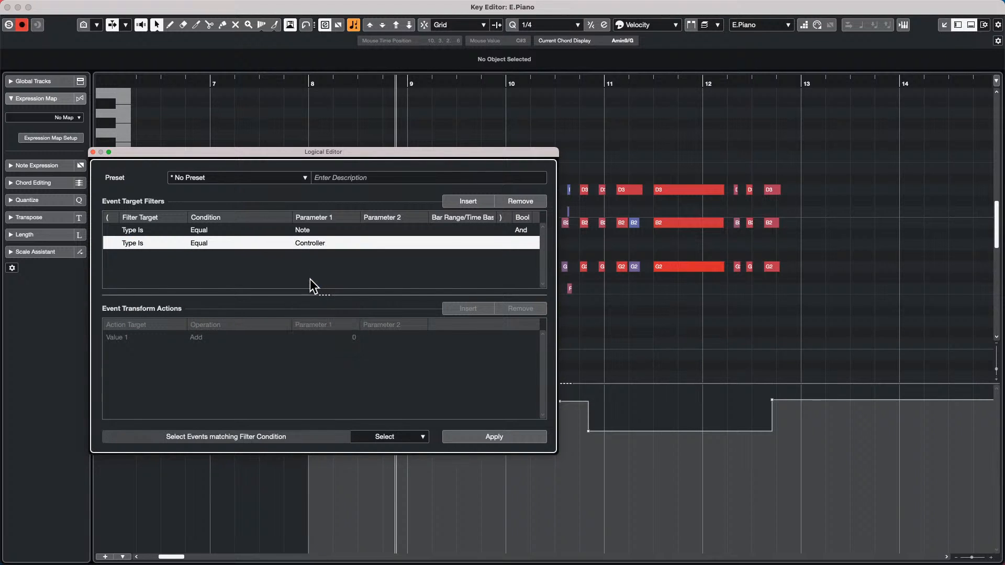
# Insert three more Type Is Equal Note conditions below the Controller condition in the event target filters
pyautogui.click(467, 201)
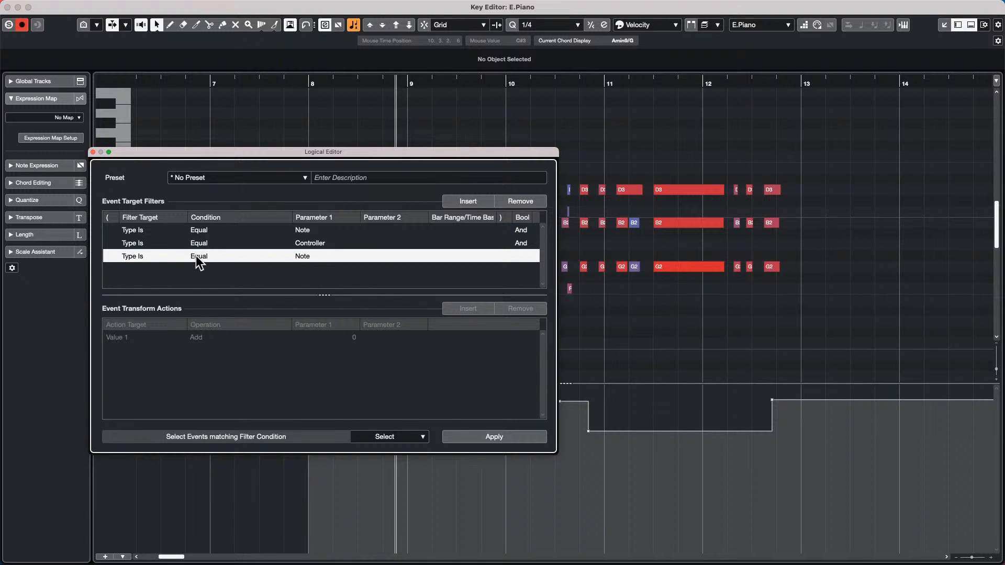
pyautogui.click(139, 259)
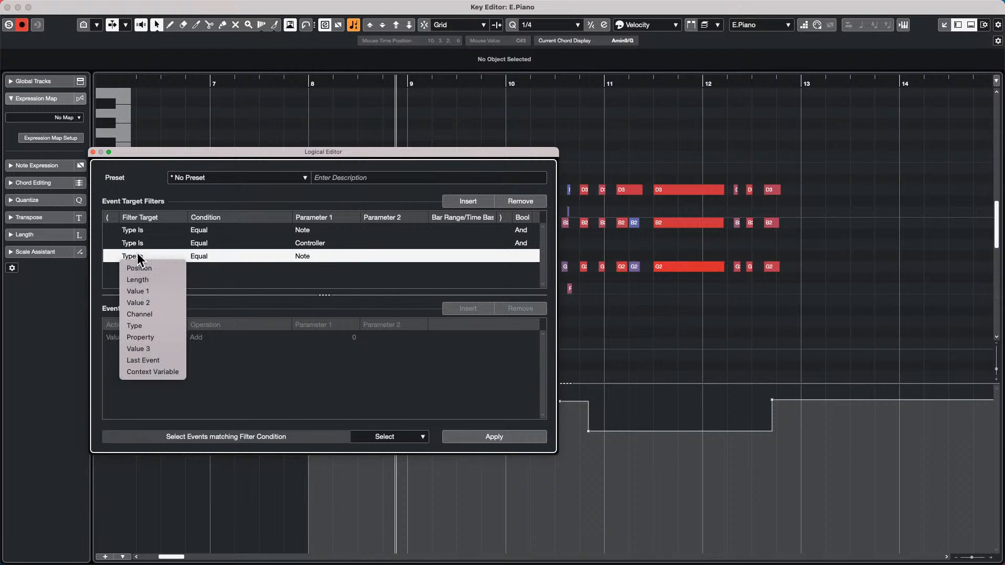
pyautogui.click(348, 261)
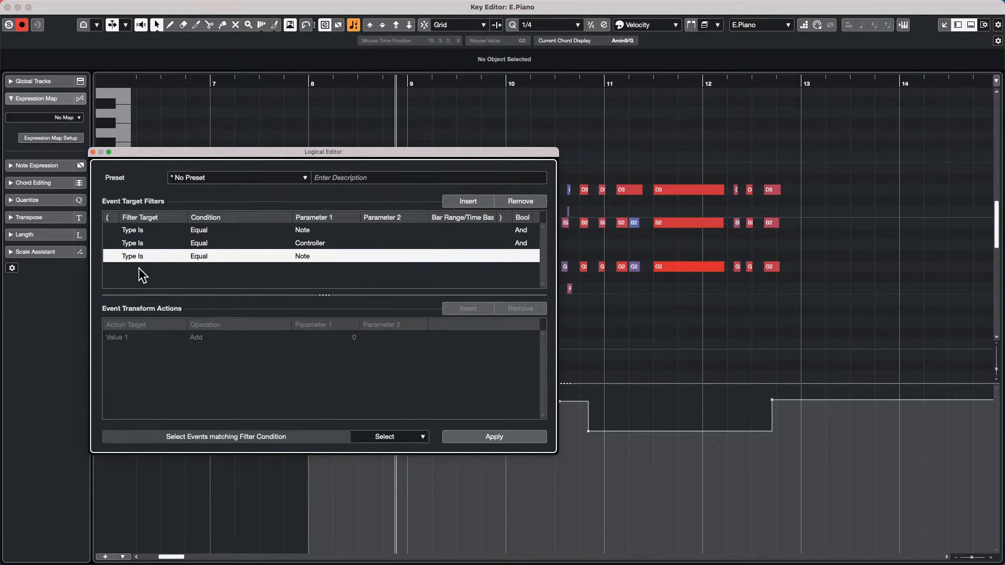
pyautogui.click(468, 202)
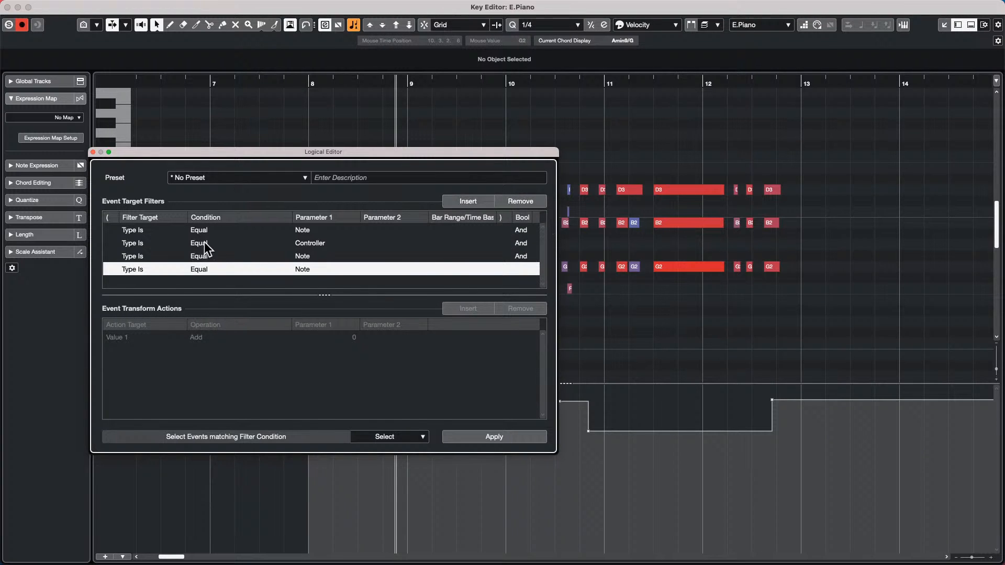
pyautogui.click(474, 199)
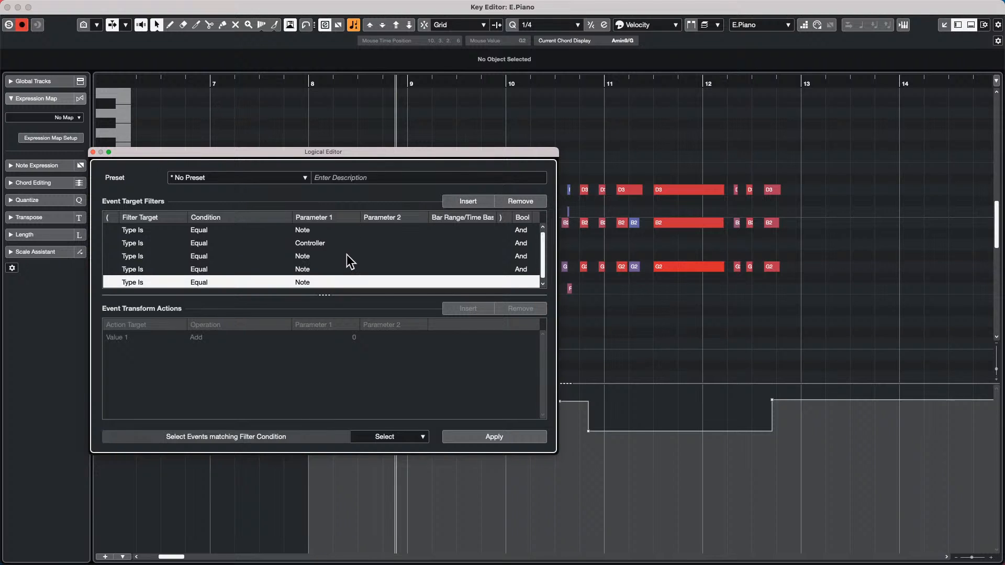
# Try Context Variable as the third condition's filter target and look through its comparison and parameter options
pyautogui.click(142, 258)
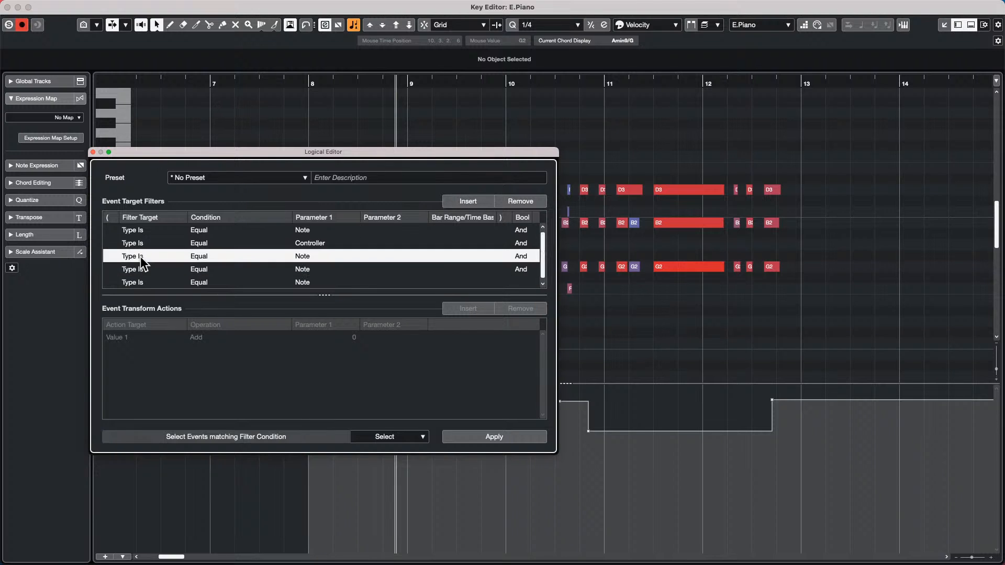
pyautogui.click(141, 258)
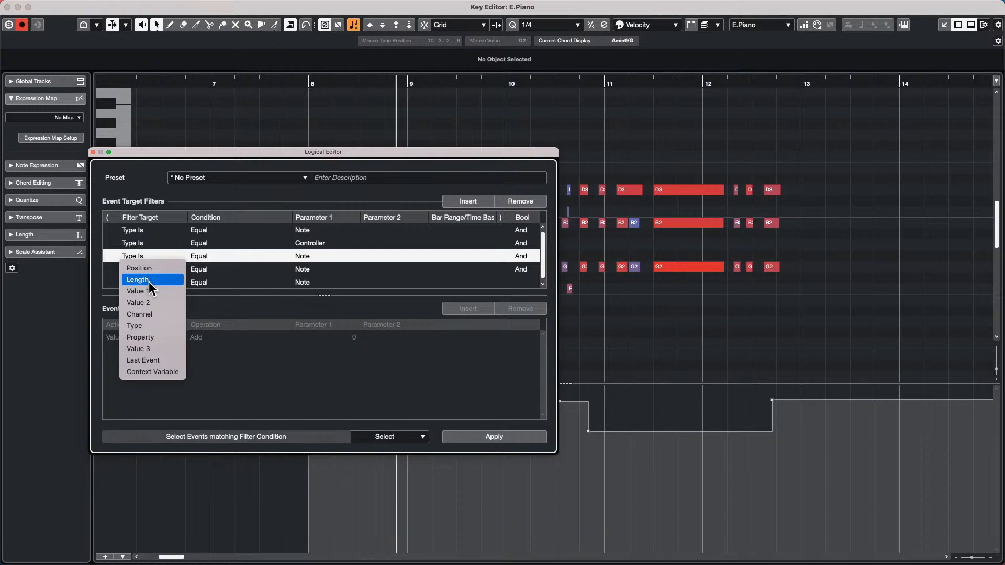
pyautogui.click(219, 229)
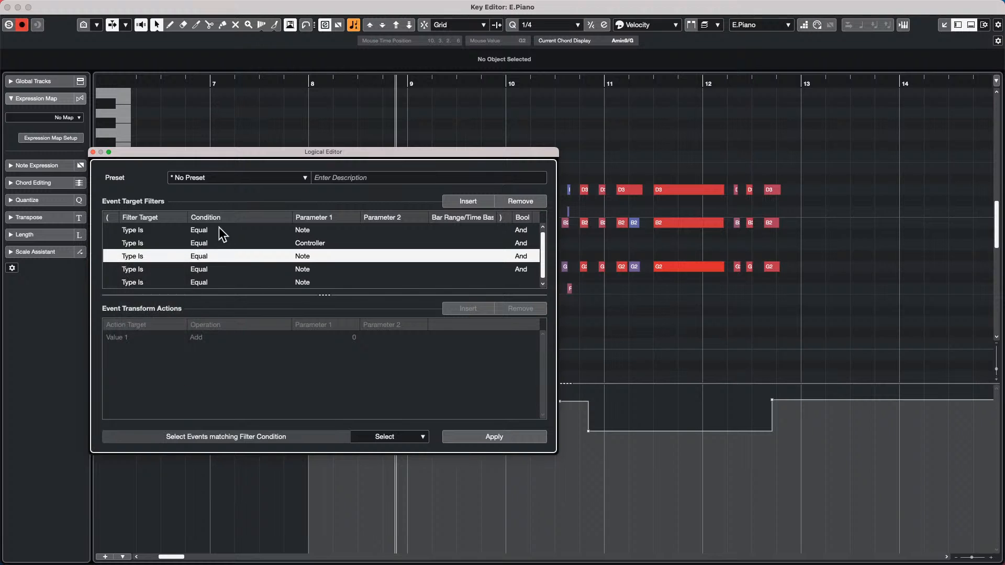
pyautogui.click(206, 257)
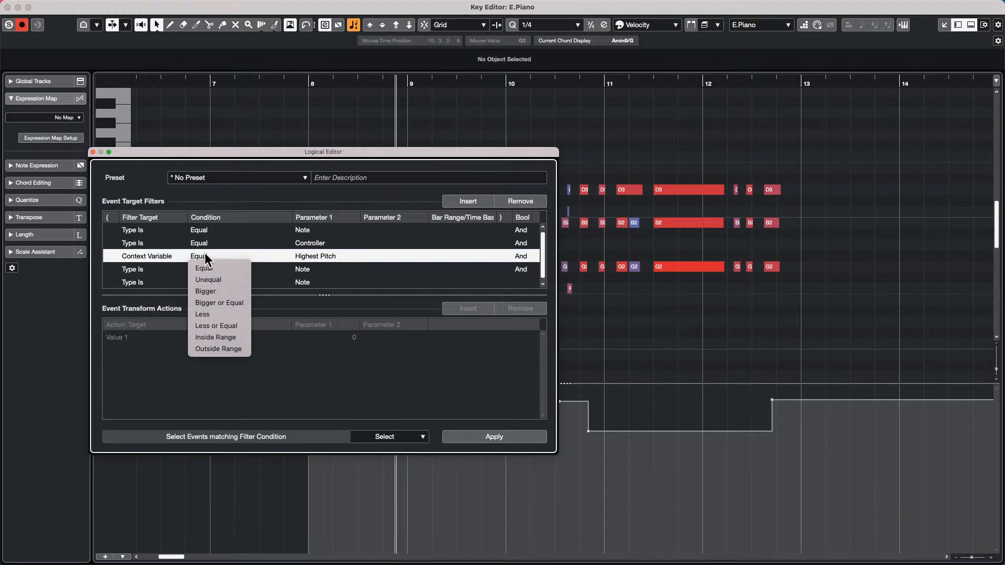
pyautogui.click(331, 257)
pyautogui.click(331, 257)
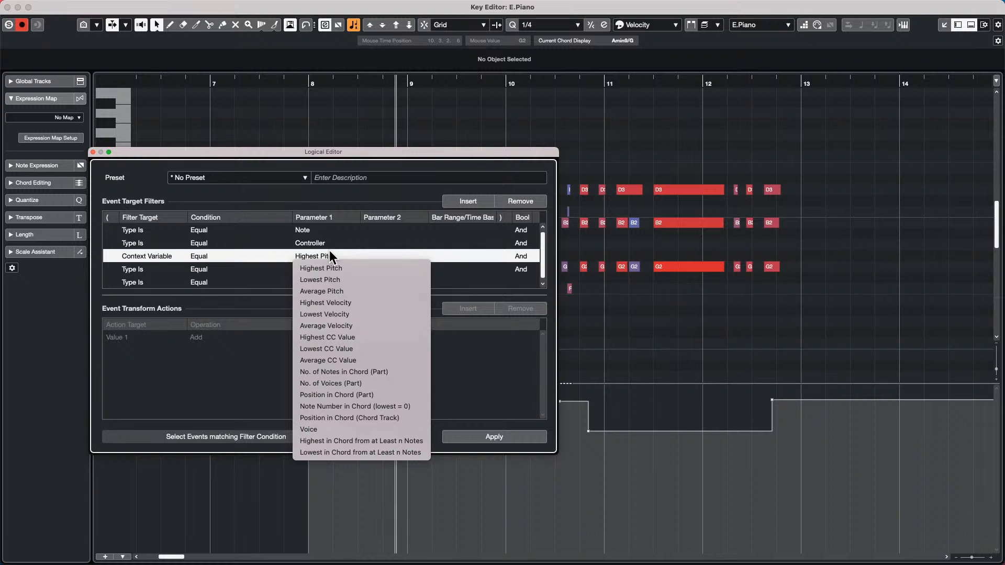
pyautogui.click(166, 257)
pyautogui.click(167, 258)
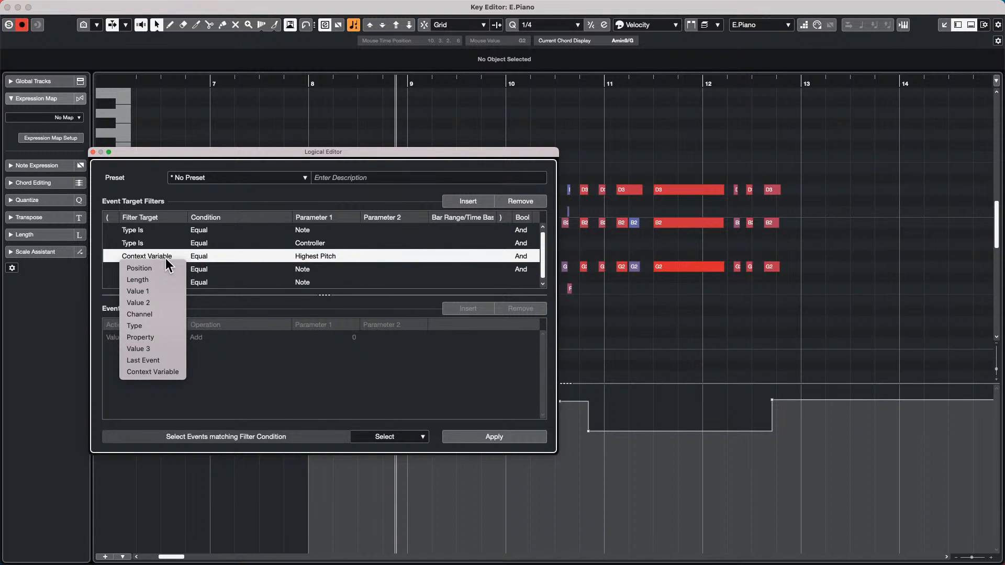
pyautogui.click(358, 277)
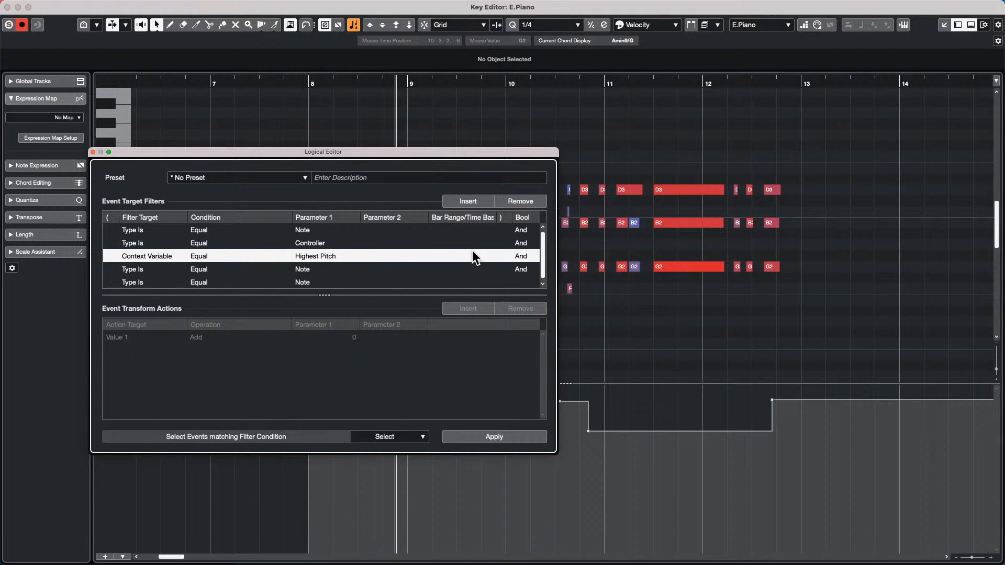
pyautogui.click(129, 257)
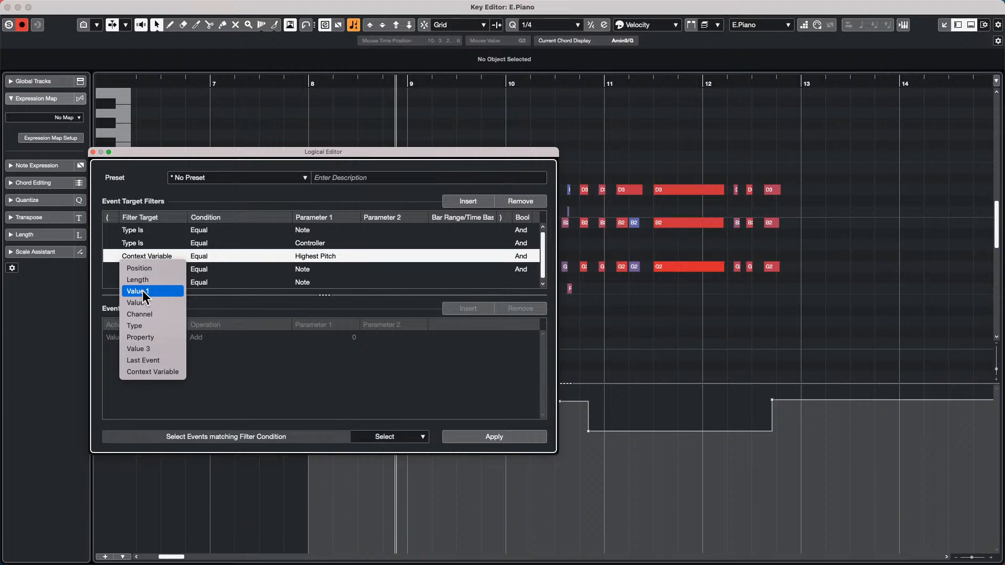
pyautogui.click(314, 294)
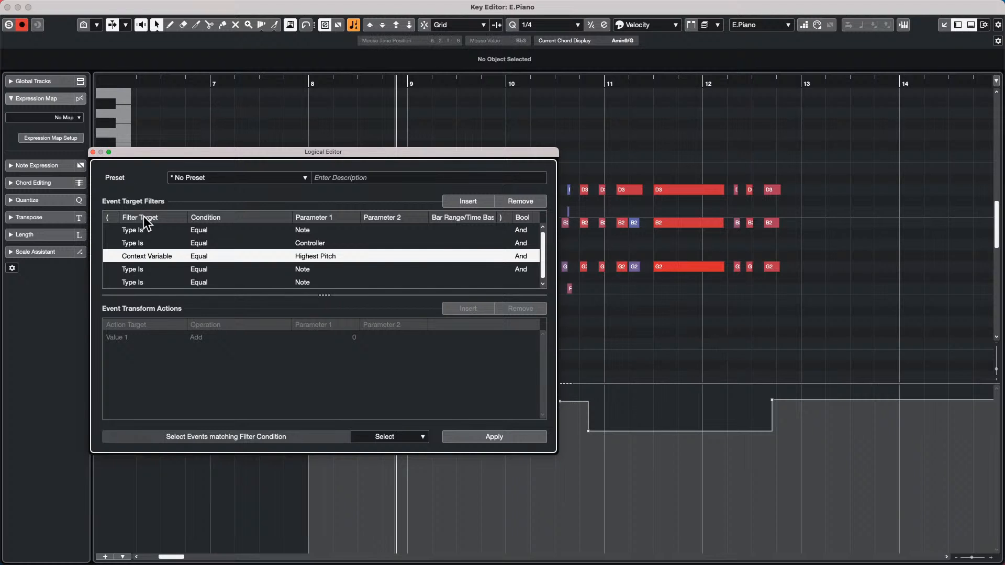
# Change the third filter condition to Value 1 Equal 7
pyautogui.click(165, 255)
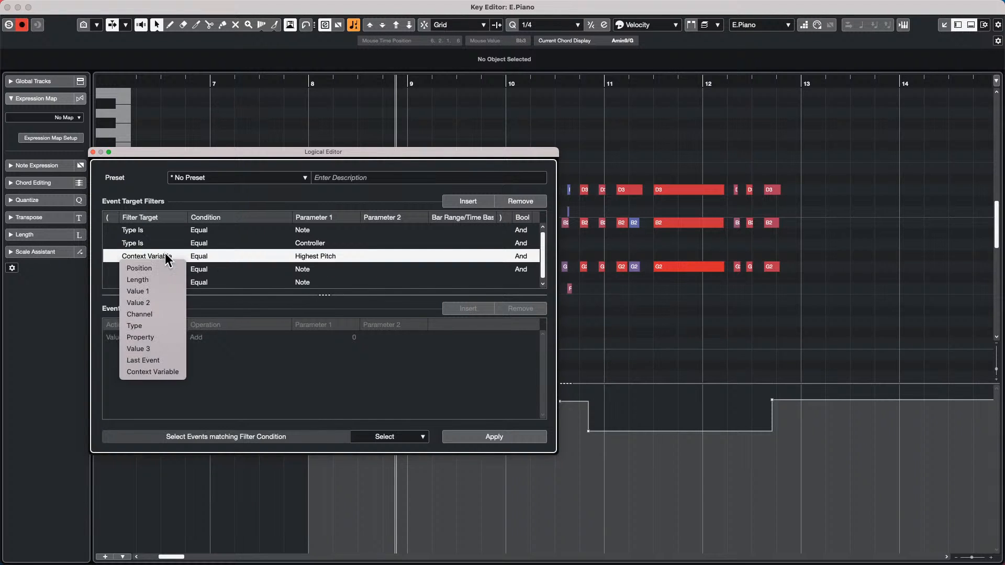
pyautogui.click(158, 294)
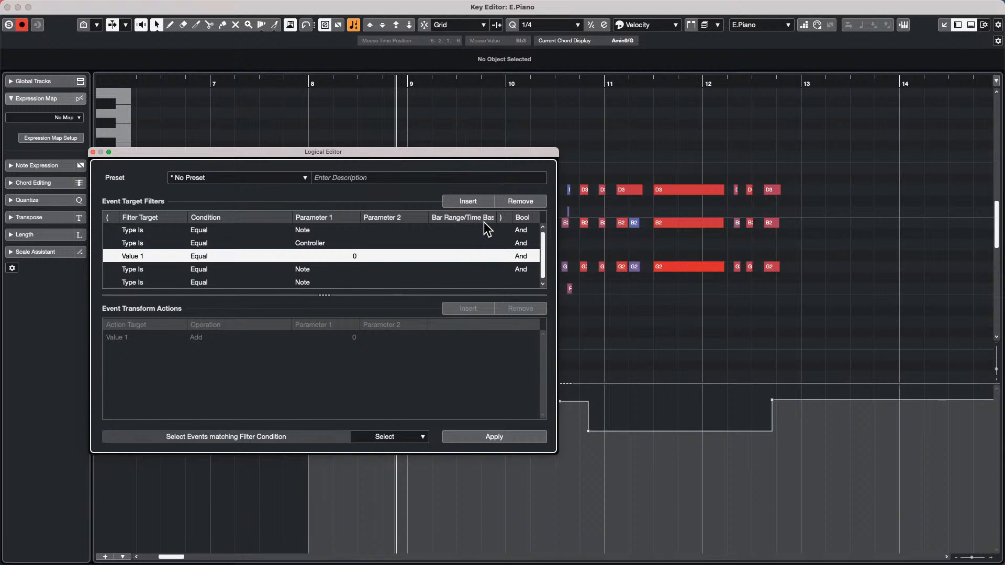
pyautogui.click(190, 256)
pyautogui.click(213, 268)
pyautogui.click(337, 257)
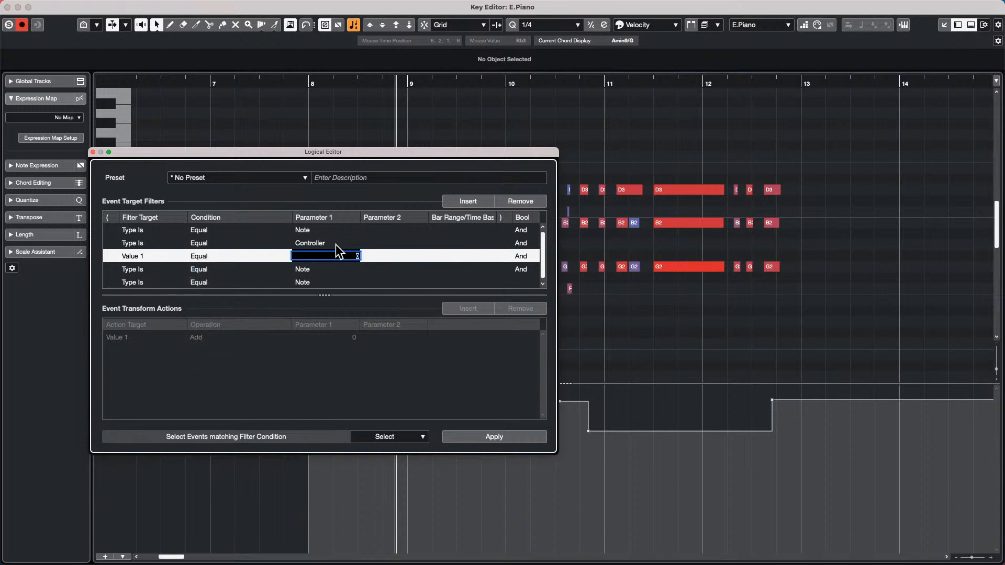
pyautogui.press('Return')
pyautogui.click(359, 261)
pyautogui.write('7')
pyautogui.press('Return')
# Remove the two Type Is Note conditions below the Value 1 condition and apply the Select function
pyautogui.click(307, 284)
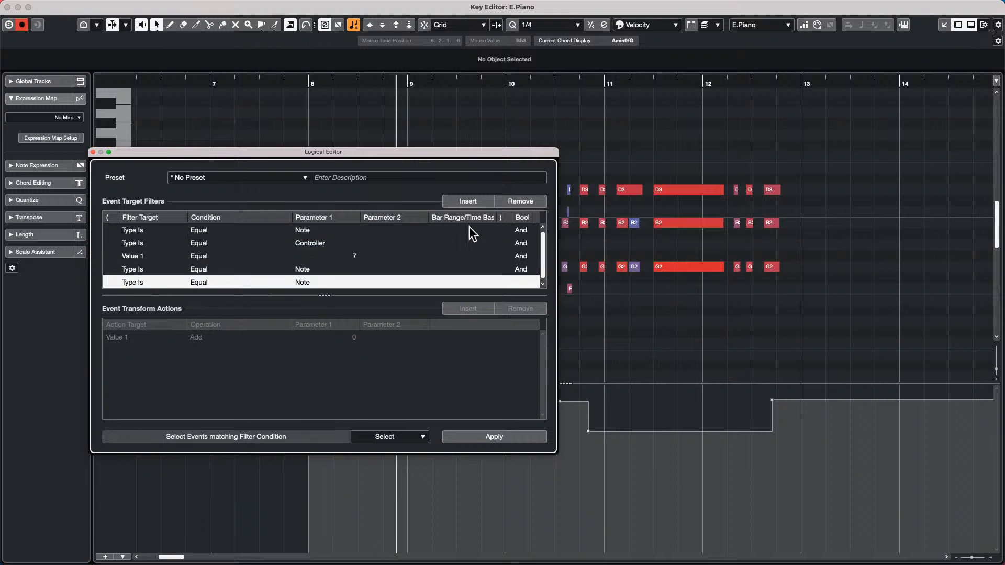
pyautogui.click(542, 203)
pyautogui.click(541, 203)
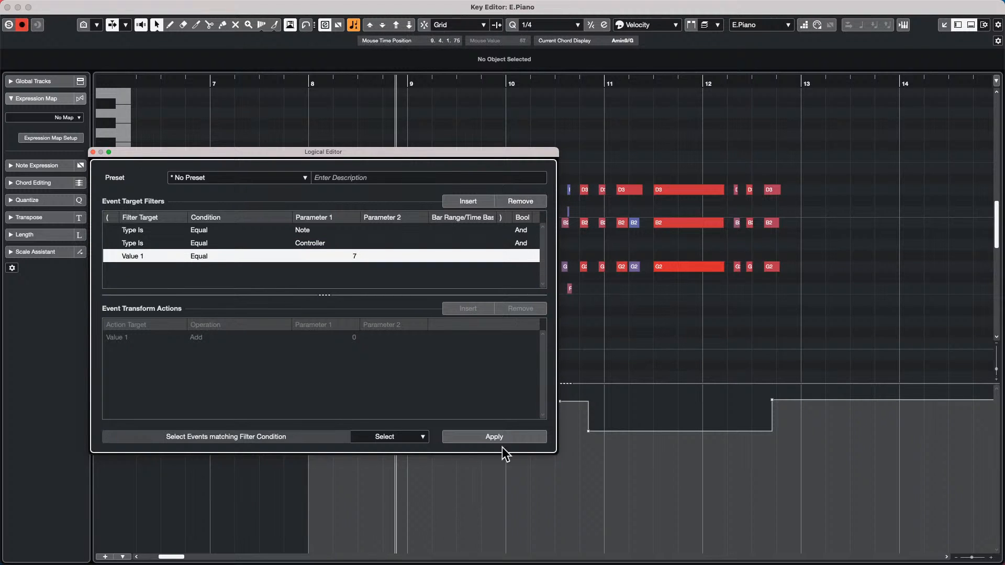
pyautogui.click(512, 436)
# Try linking the Controller condition to the Value 1 condition with Or and add a single closing bracket to it
pyautogui.click(521, 244)
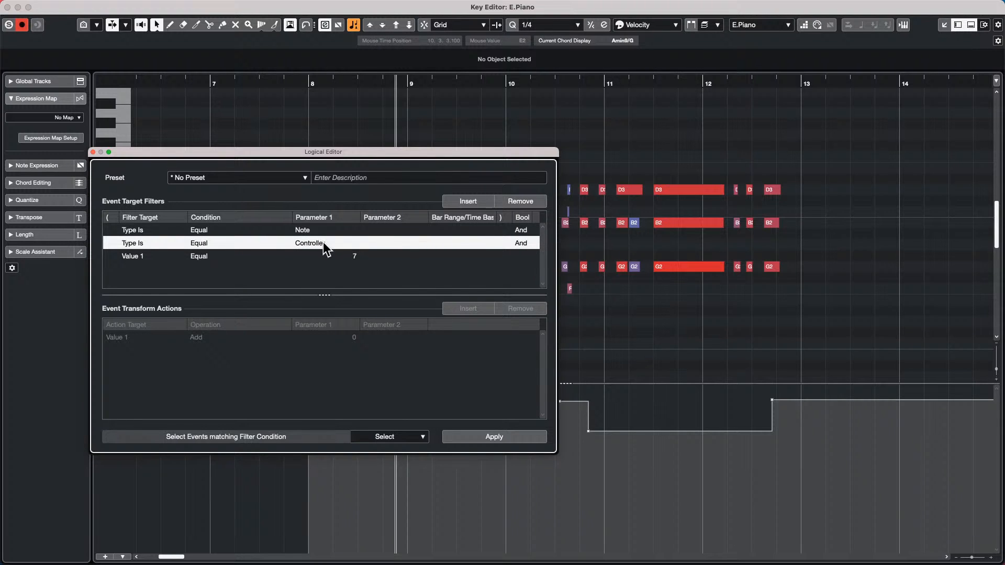
pyautogui.click(194, 260)
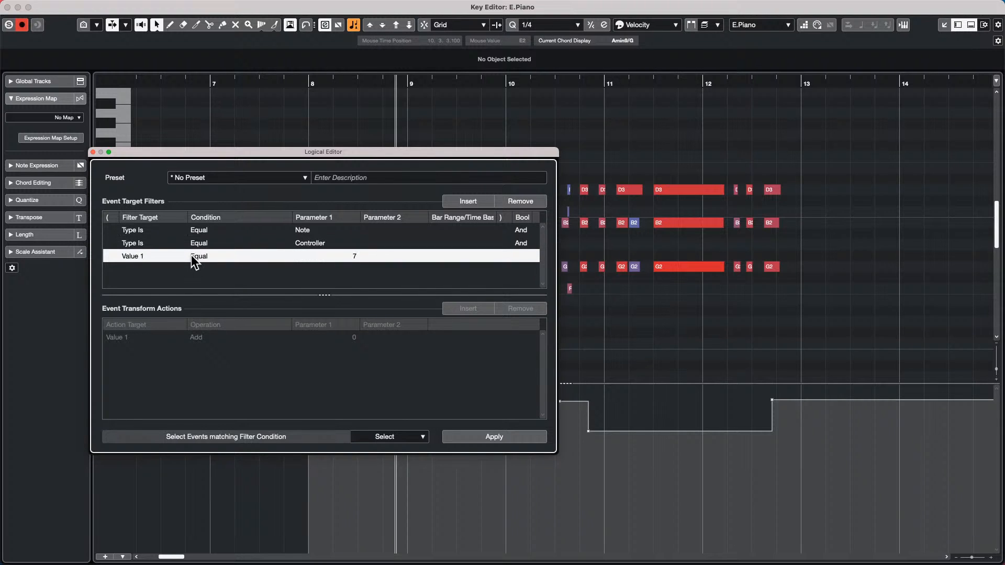
pyautogui.click(504, 247)
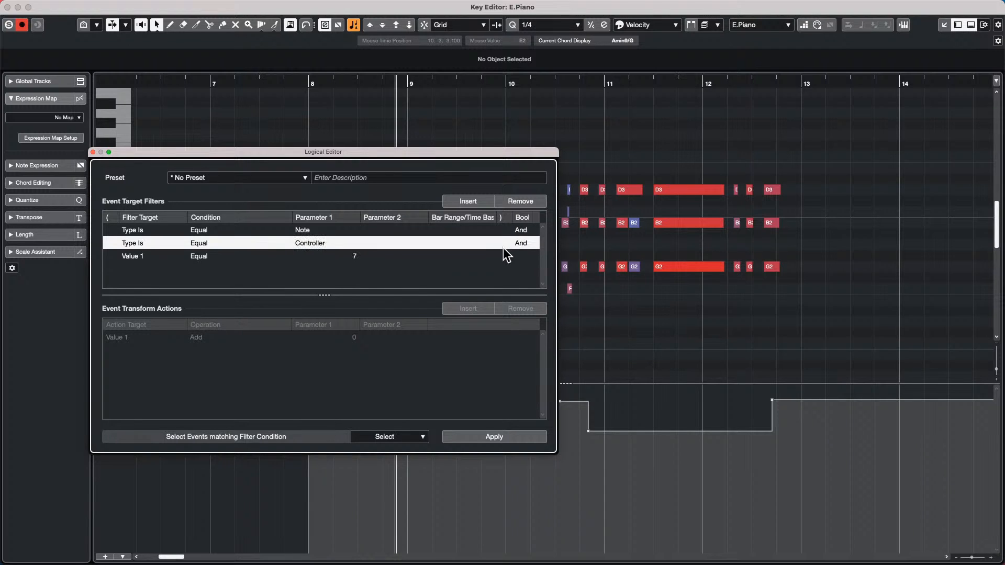
pyautogui.click(503, 244)
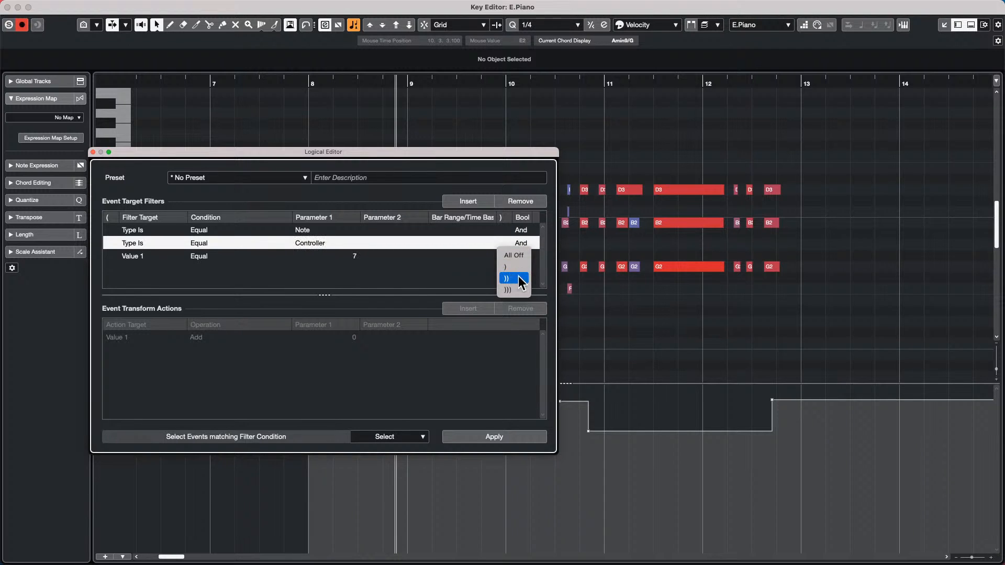
pyautogui.click(488, 261)
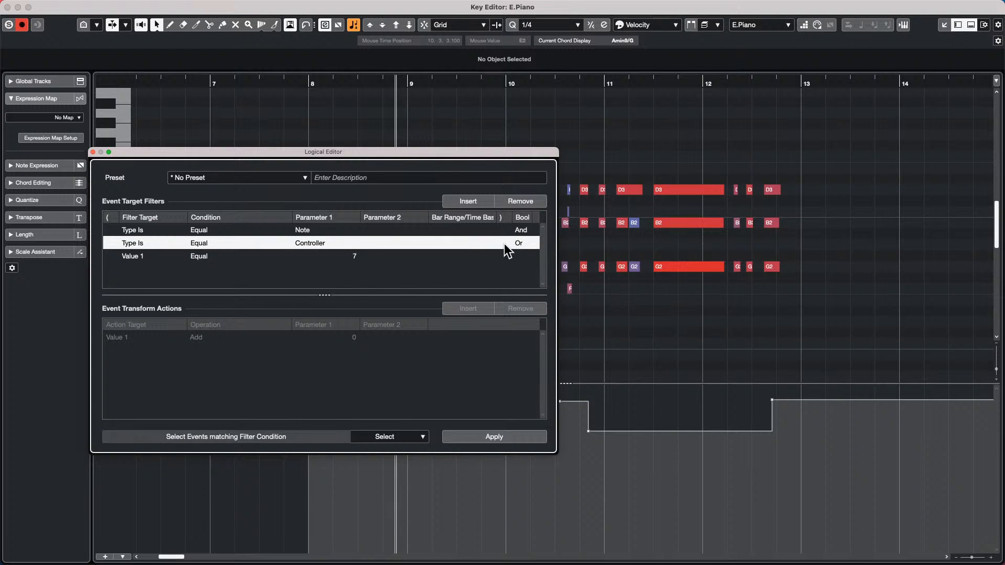
pyautogui.click(496, 244)
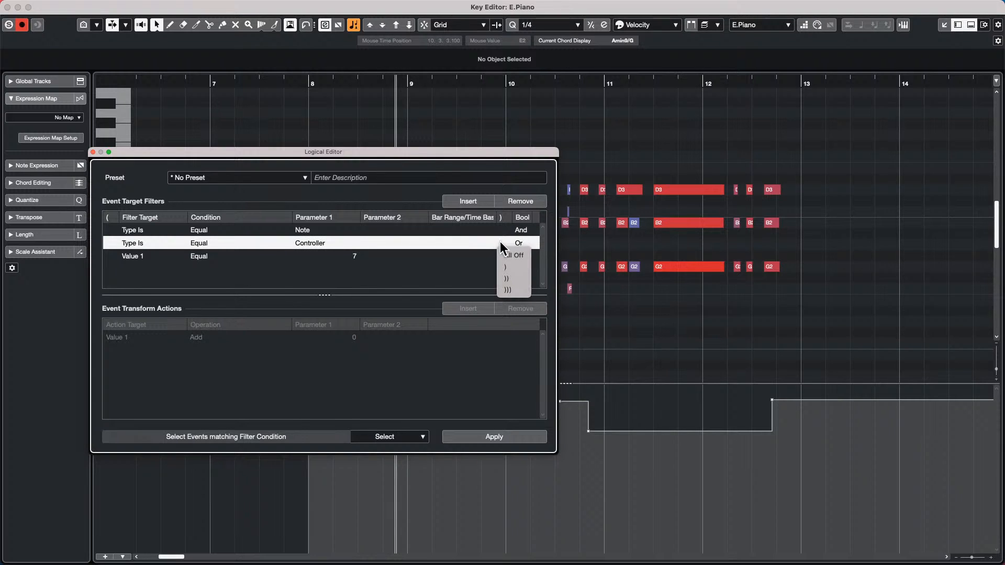
pyautogui.click(514, 268)
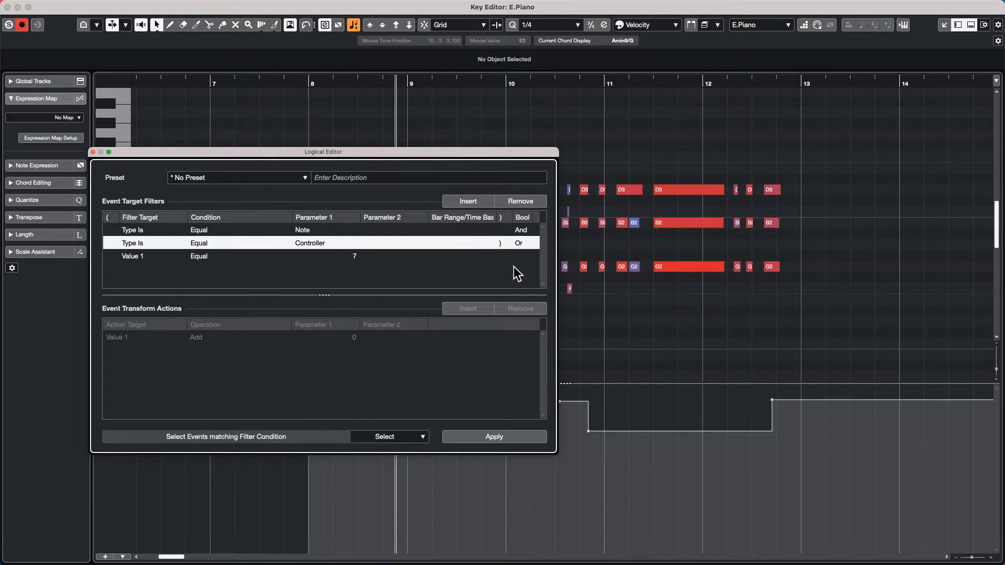
# Return the Controller condition's operator to And, and remove the bracketed Note condition inserted below it
pyautogui.click(524, 243)
pyautogui.click(480, 204)
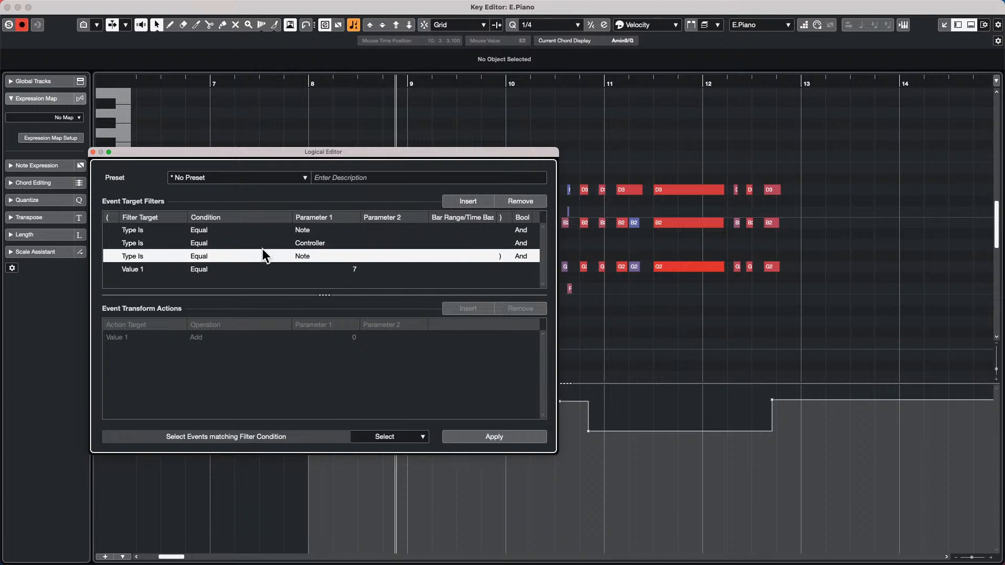
pyautogui.click(519, 201)
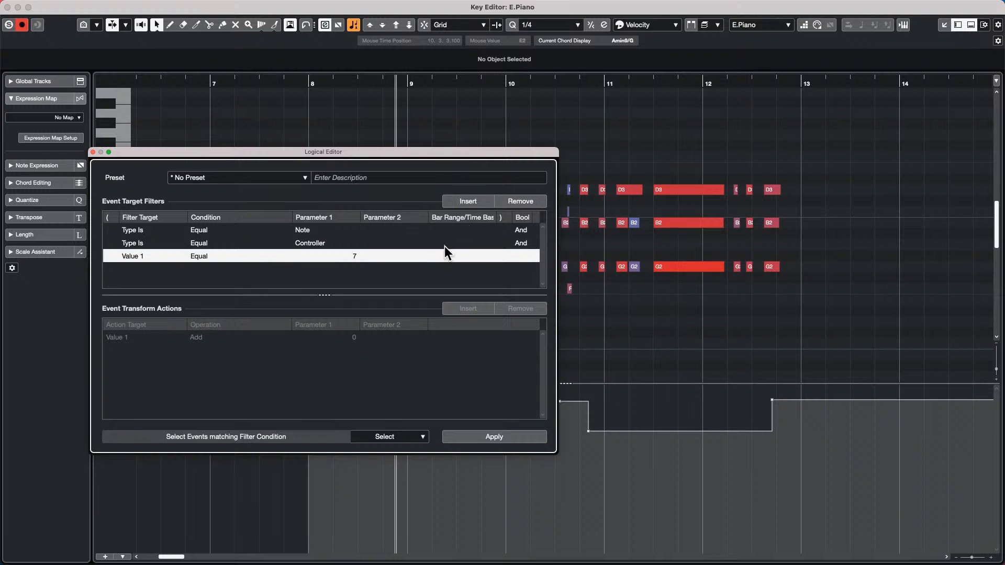
# Add a fourth filter condition, Value 2 Equal 92, below the Value 1 condition
pyautogui.click(473, 203)
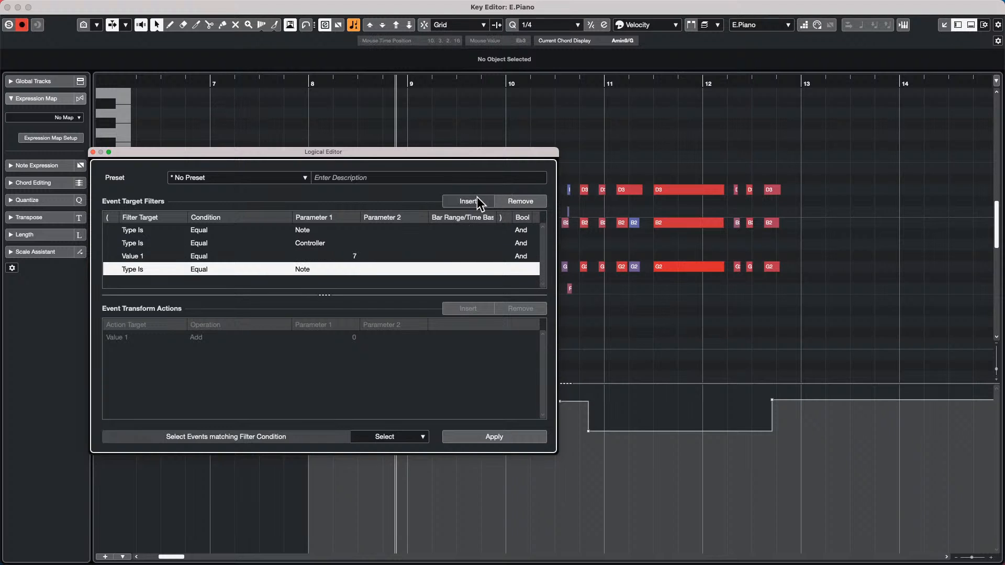
pyautogui.click(139, 270)
pyautogui.click(140, 315)
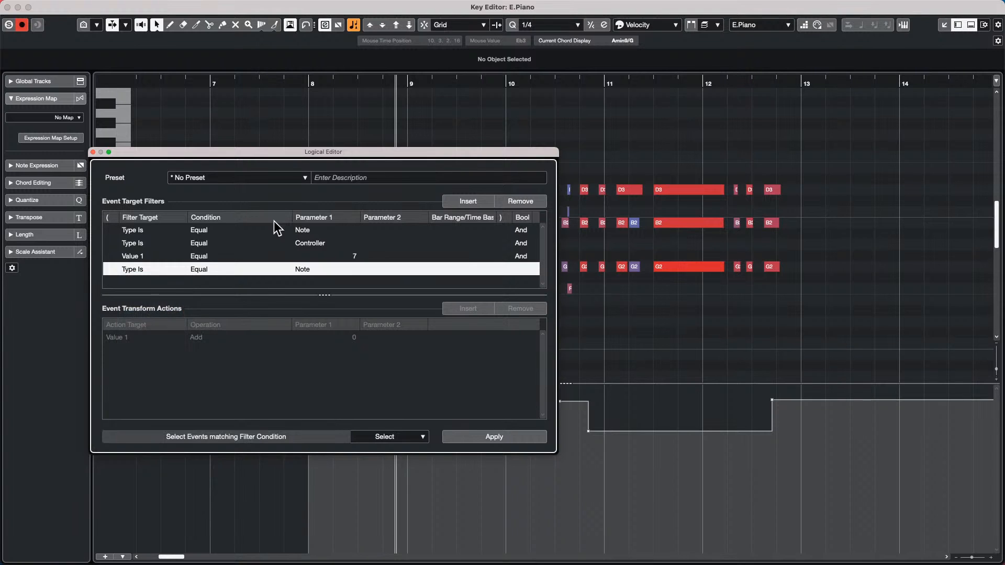
pyautogui.click(195, 273)
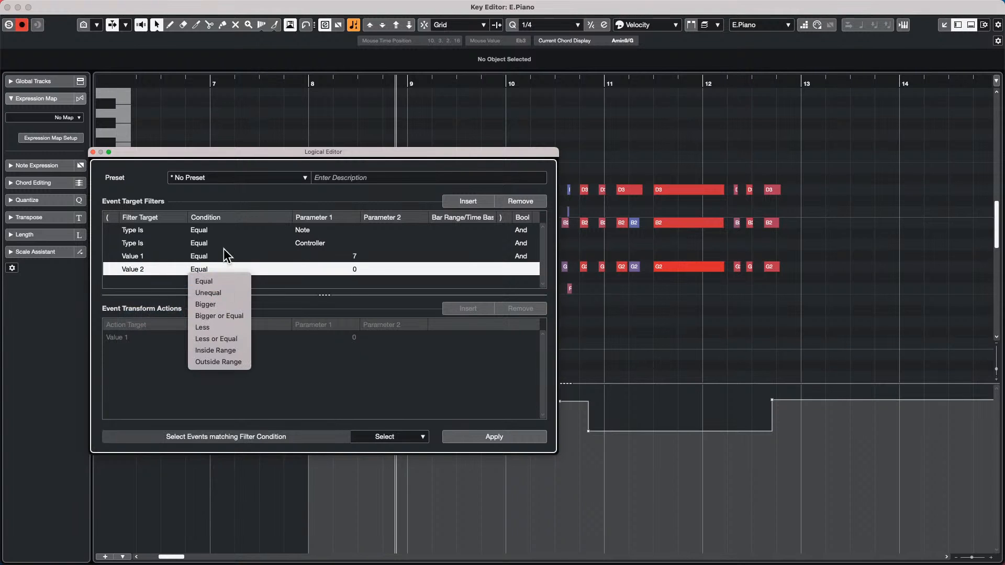
pyautogui.click(225, 281)
pyautogui.click(361, 270)
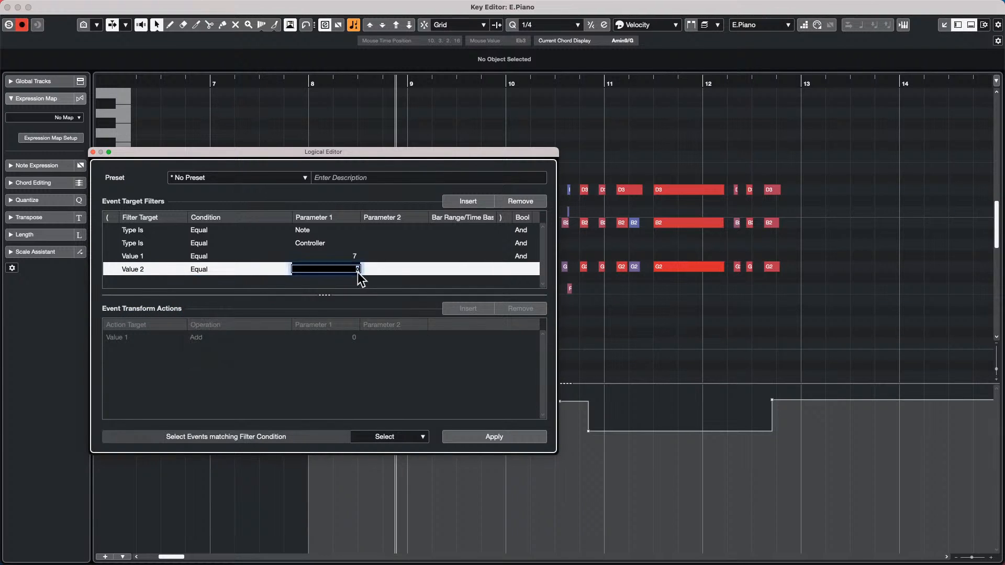
pyautogui.write('92')
pyautogui.press('Return')
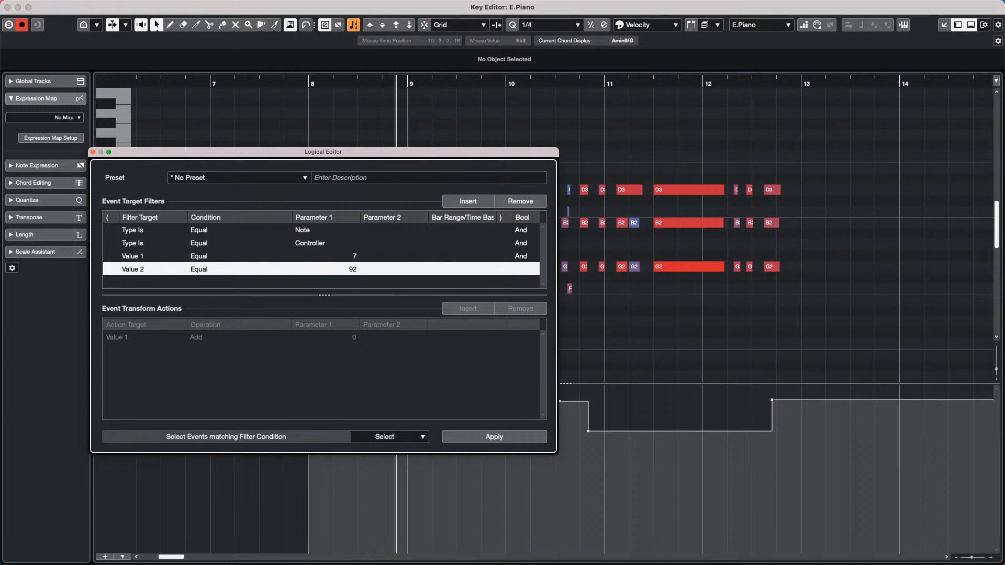
# Add a single closing bracket to the Controller condition and another to the Value 2 Equal 92 condition
pyautogui.moveTo(215, 151); pyautogui.dragTo(302, 91)
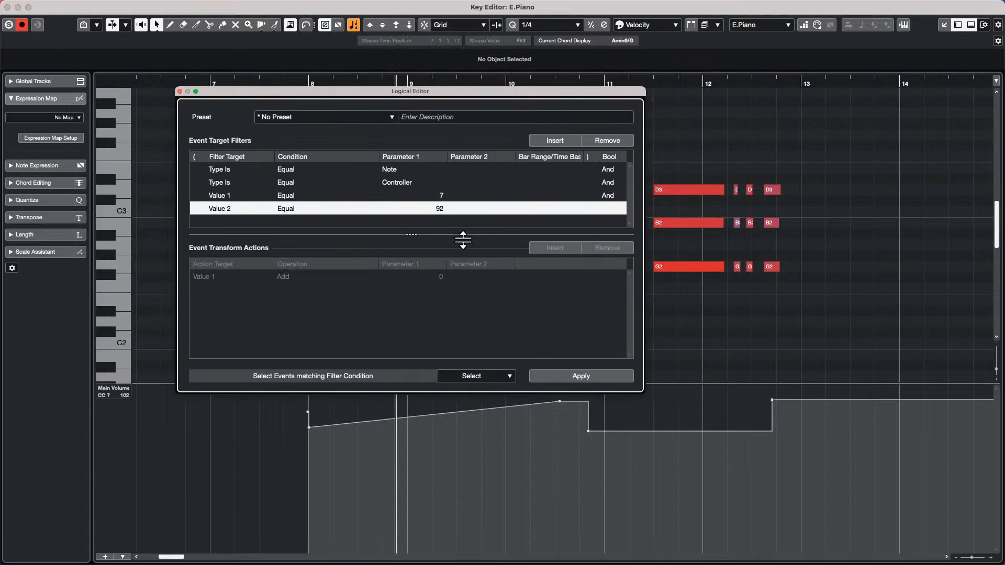
pyautogui.click(586, 184)
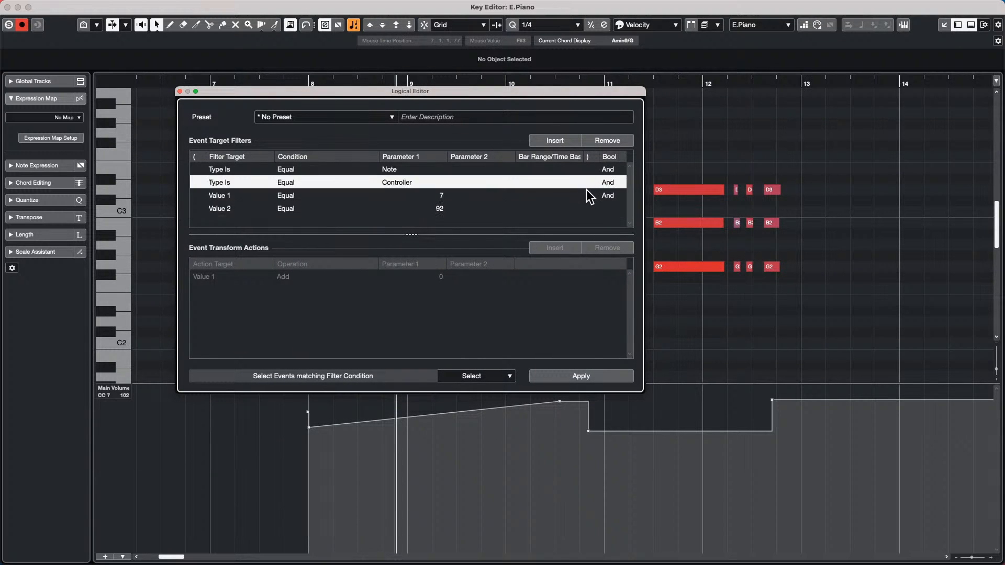
pyautogui.click(587, 186)
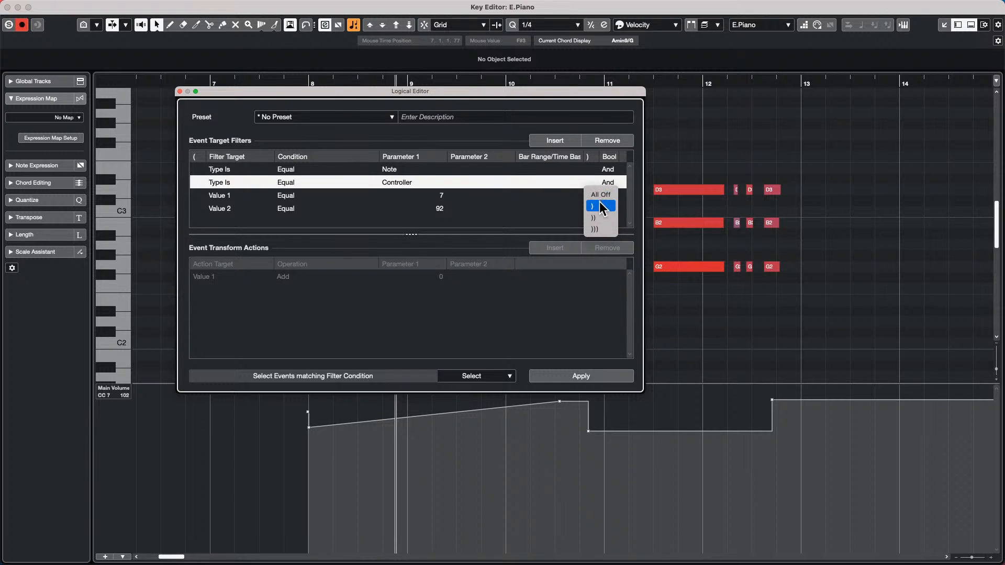
pyautogui.click(599, 204)
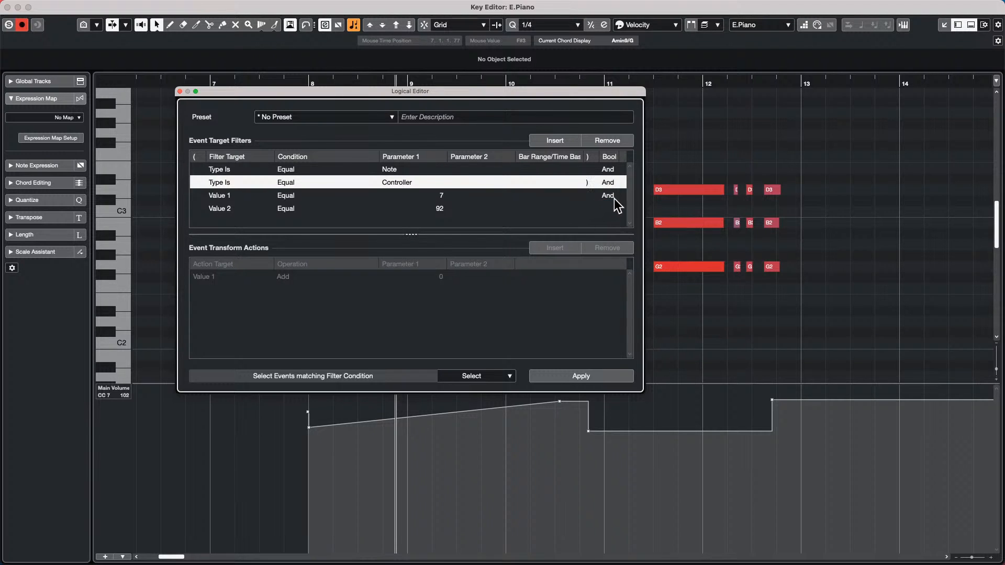
pyautogui.click(596, 212)
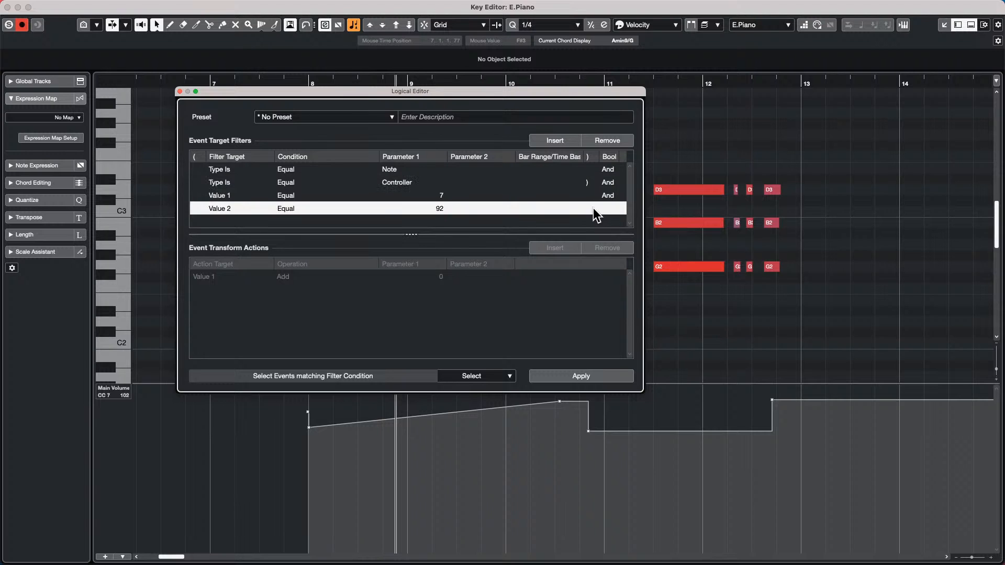
pyautogui.click(591, 210)
pyautogui.click(602, 233)
pyautogui.moveTo(516, 92); pyautogui.dragTo(439, 93)
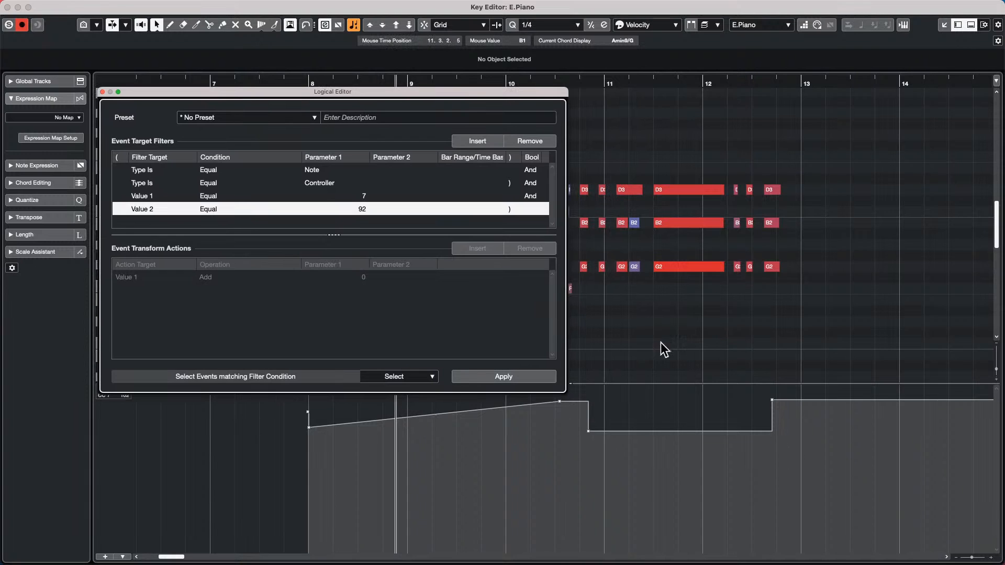
# Try linking the Note condition to the Controller condition with Or and apply the Select function
pyautogui.click(508, 184)
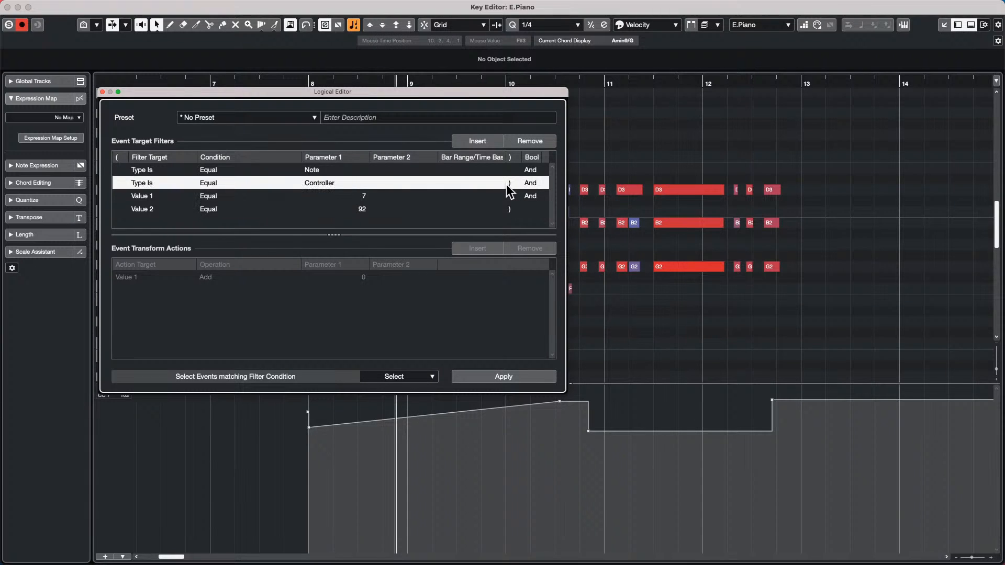
pyautogui.click(532, 170)
pyautogui.click(532, 169)
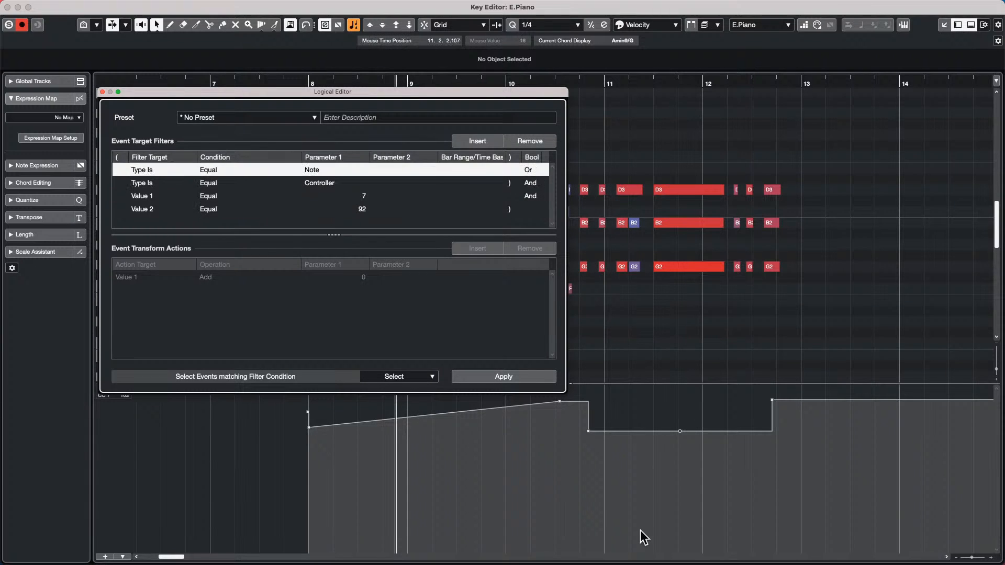
pyautogui.click(507, 373)
# Try double closing brackets on both the Value 2 condition and the Controller condition
pyautogui.click(507, 184)
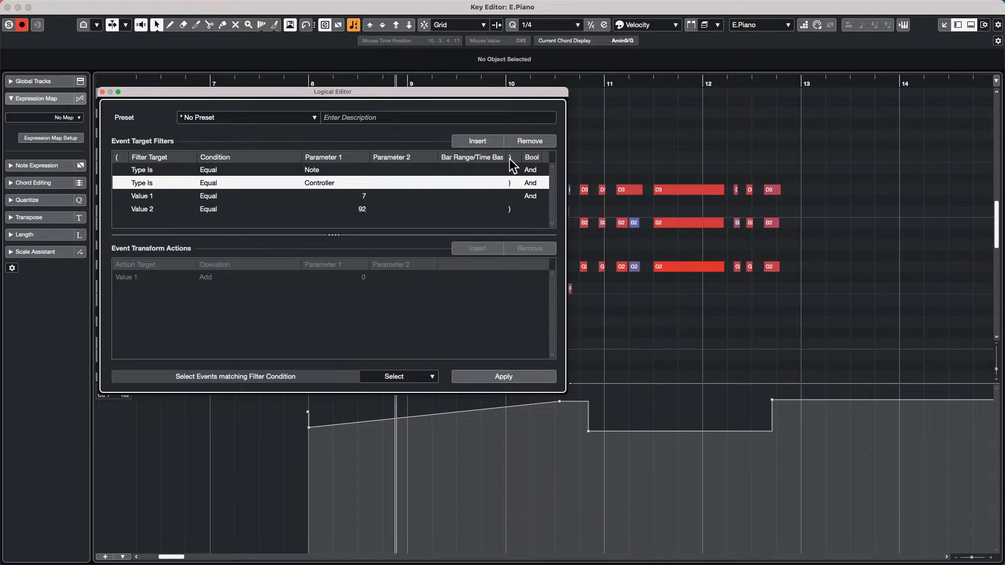
pyautogui.click(509, 182)
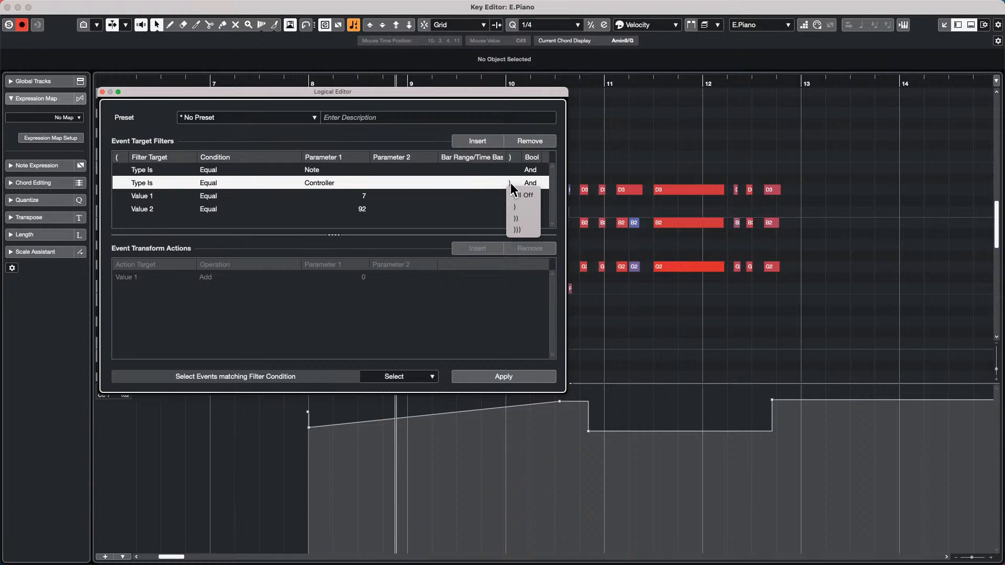
pyautogui.click(524, 207)
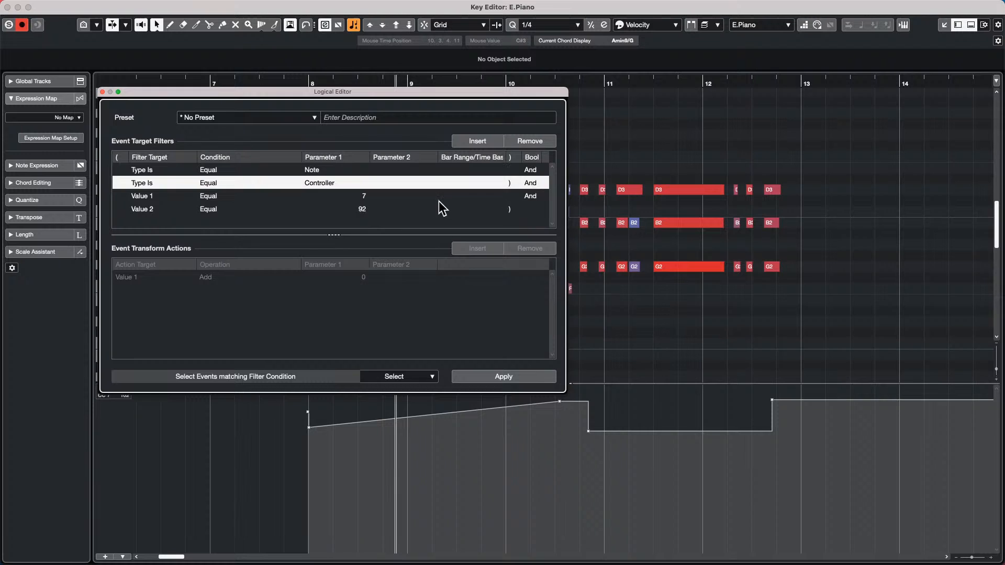
pyautogui.click(511, 209)
pyautogui.click(509, 209)
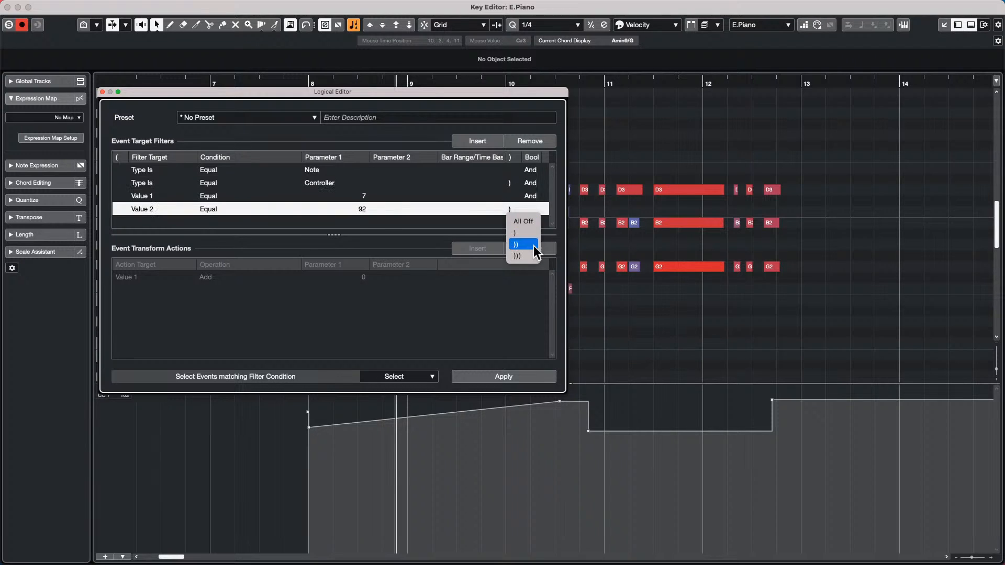
pyautogui.click(533, 246)
pyautogui.click(513, 182)
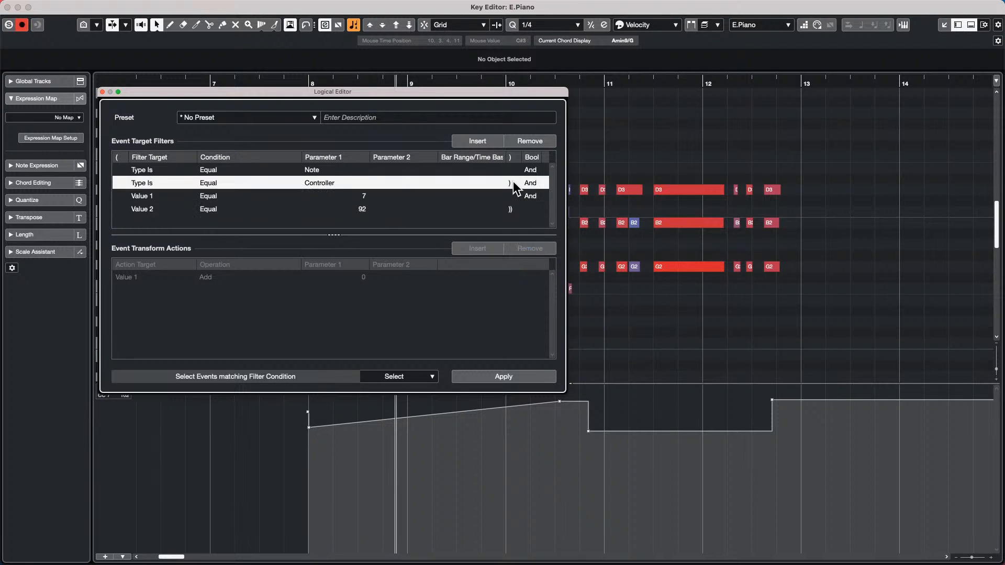
pyautogui.click(513, 183)
pyautogui.click(517, 218)
# Select the Main Volume point just before bar 11, where the curve steps down, to check its value
pyautogui.click(577, 447)
pyautogui.moveTo(576, 447); pyautogui.dragTo(638, 414)
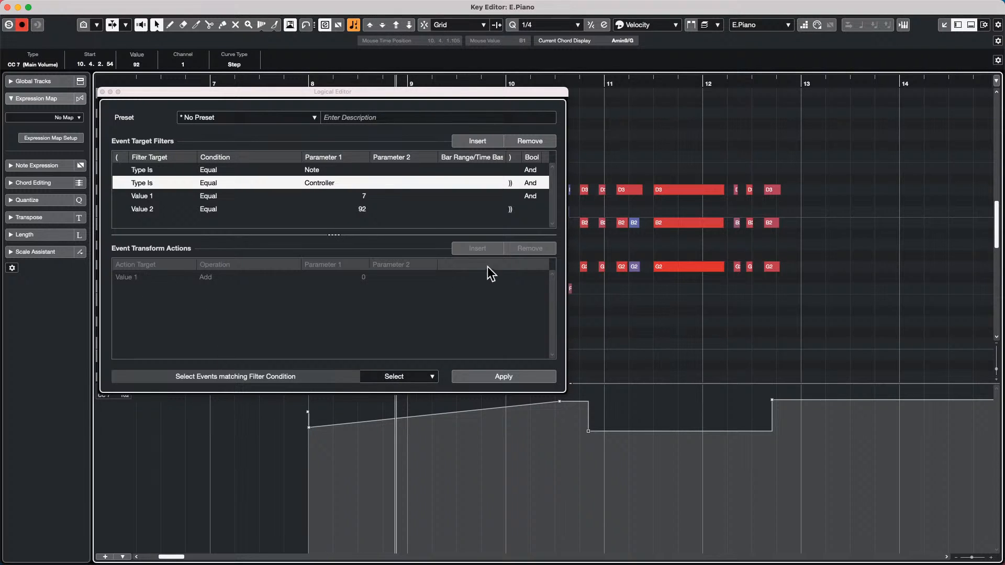
pyautogui.click(482, 249)
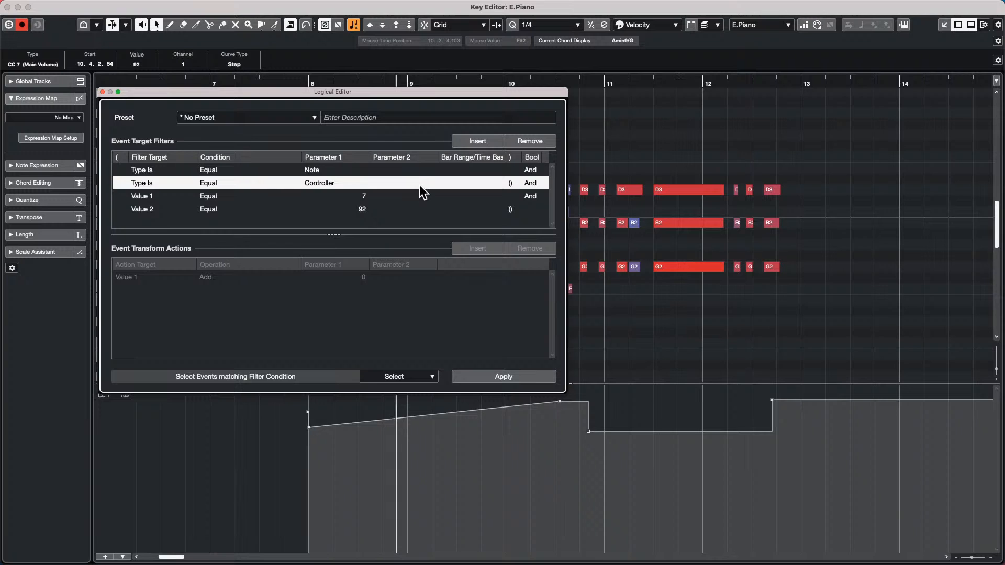
# Add a double closing bracket to the Type Is Note condition
pyautogui.click(510, 169)
pyautogui.click(510, 169)
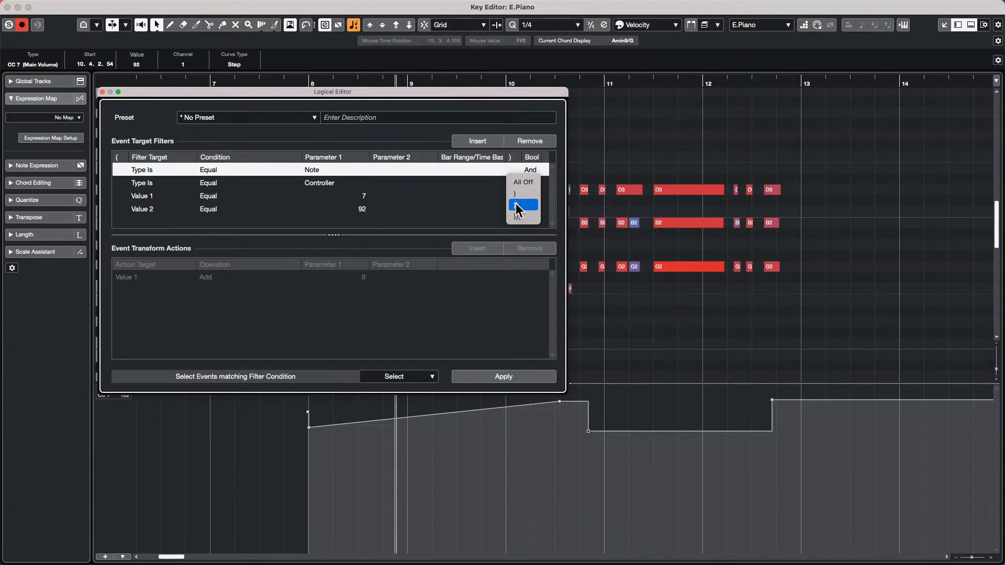
pyautogui.click(516, 205)
# Return the Controller and Value 2 conditions to a single closing bracket each
pyautogui.click(511, 184)
pyautogui.click(512, 183)
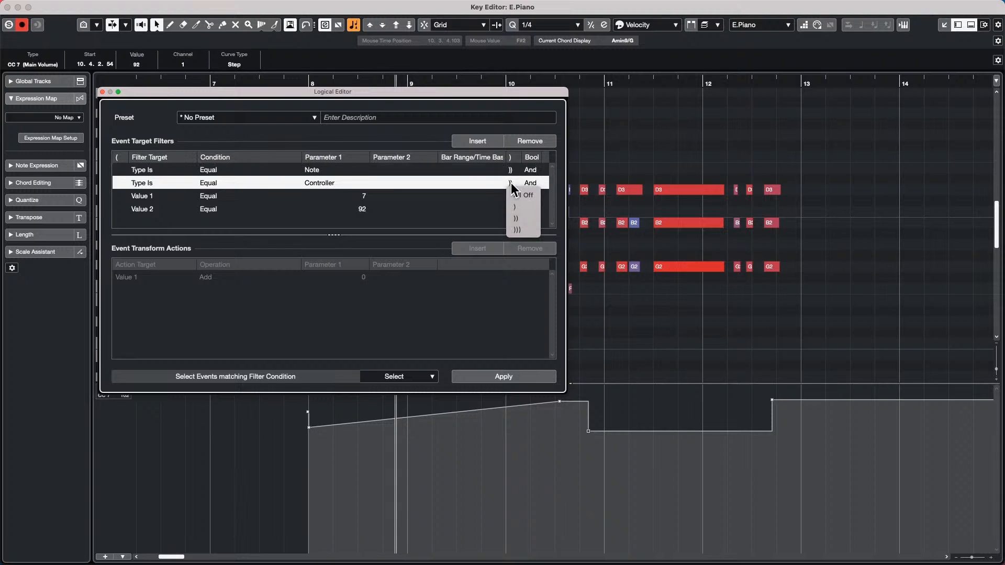
pyautogui.click(520, 197)
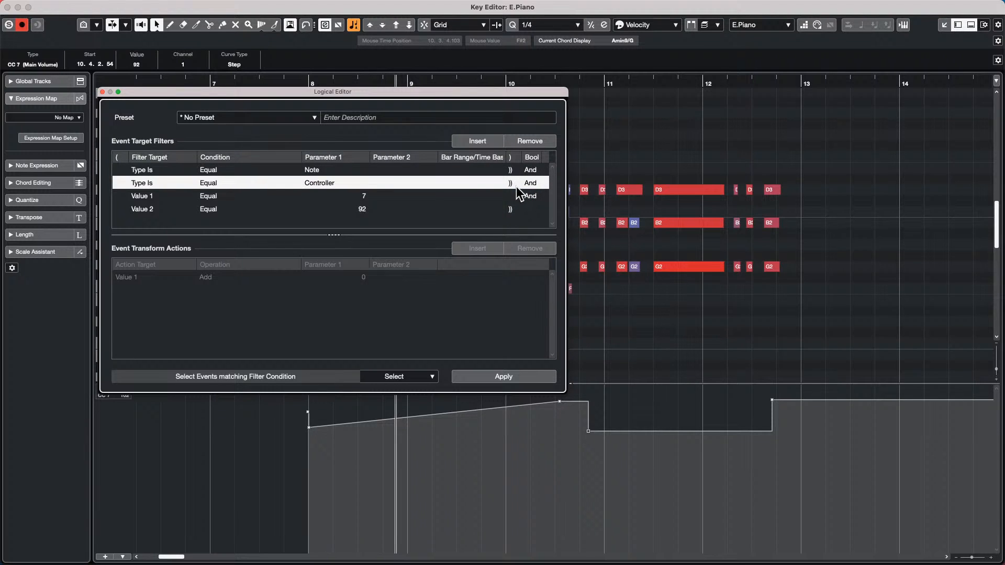
pyautogui.click(519, 195)
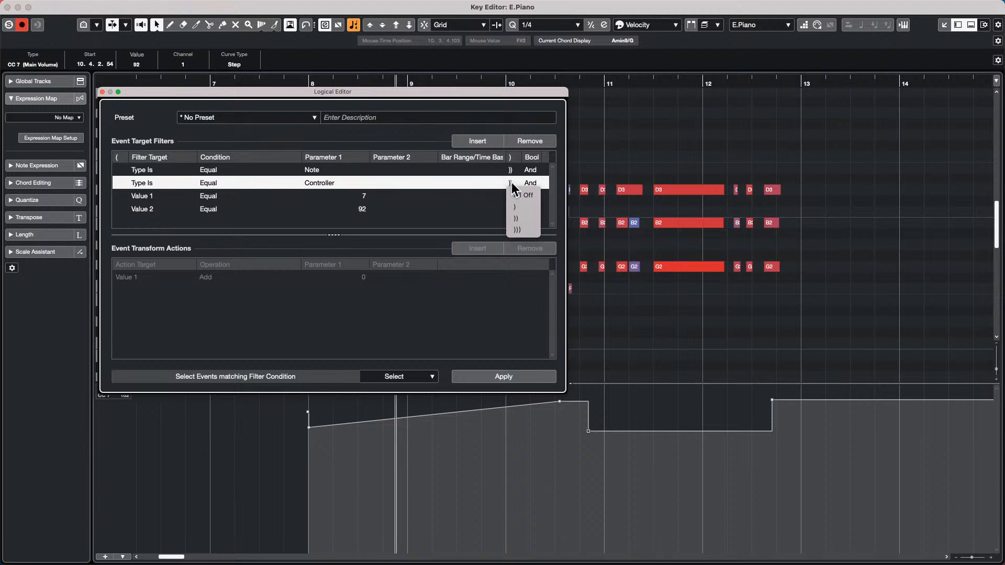
pyautogui.click(526, 206)
pyautogui.click(524, 208)
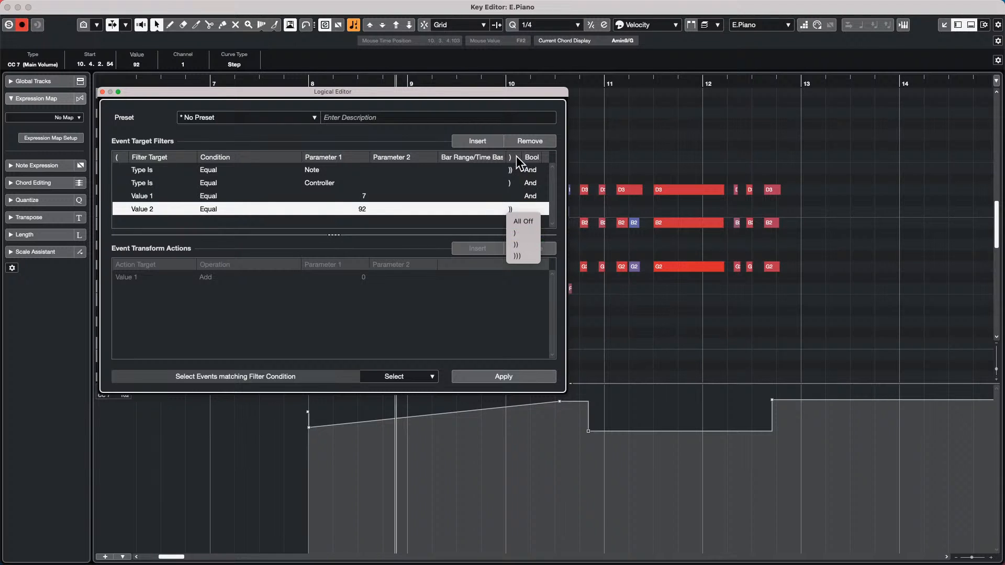
pyautogui.click(524, 233)
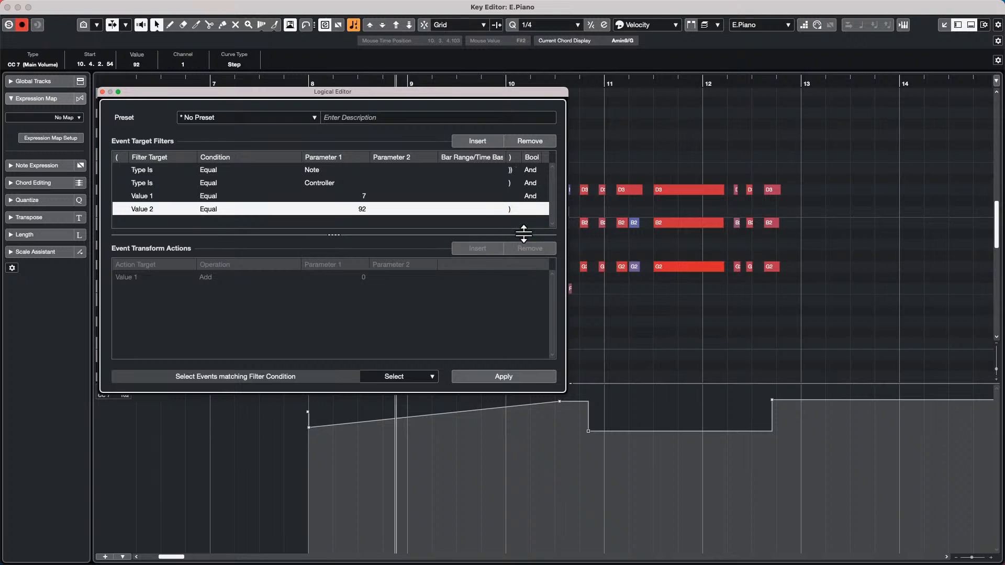
# Apply the Select function with the current filter conditions and close the Logical Editor
pyautogui.click(508, 211)
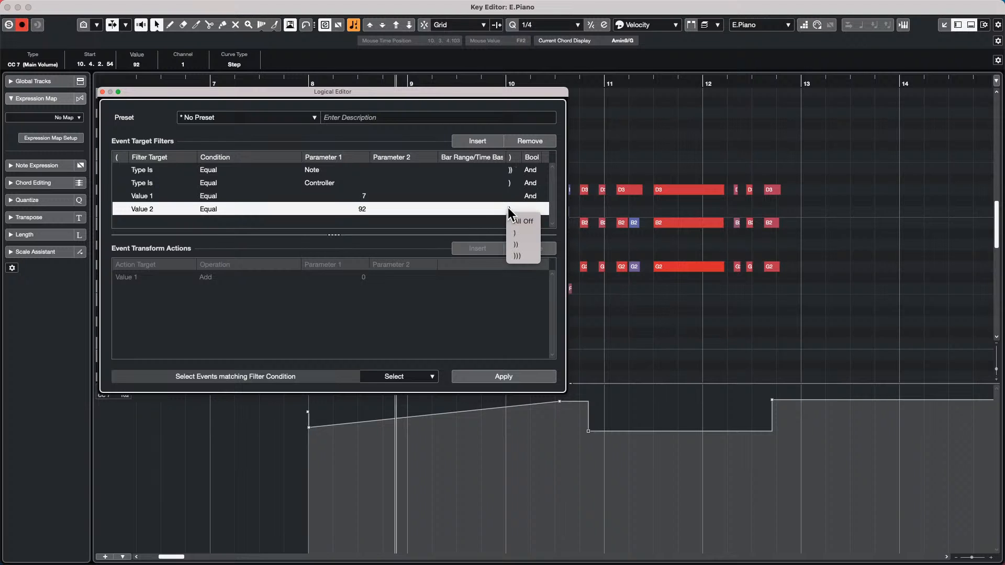
pyautogui.click(508, 378)
pyautogui.click(508, 376)
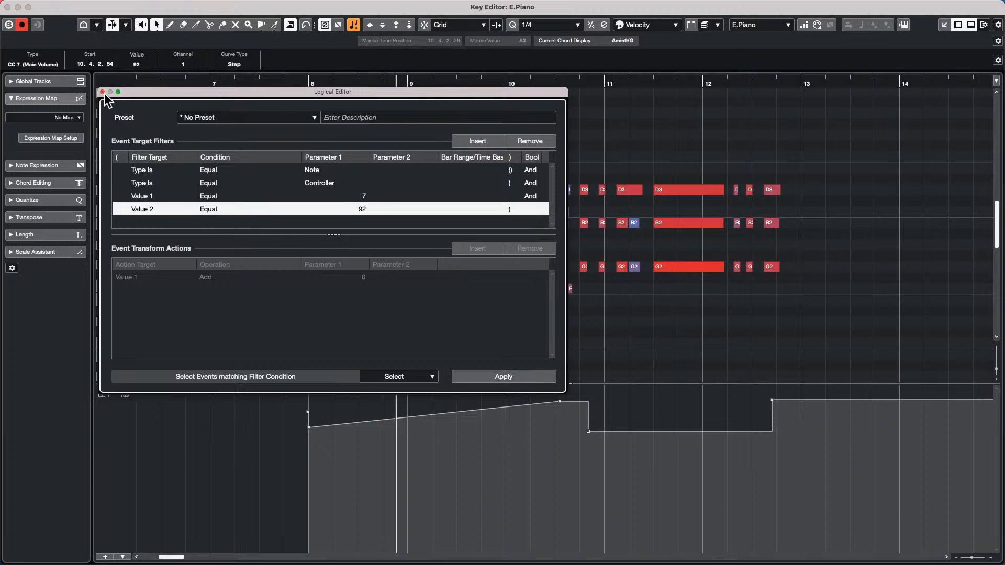
pyautogui.click(102, 92)
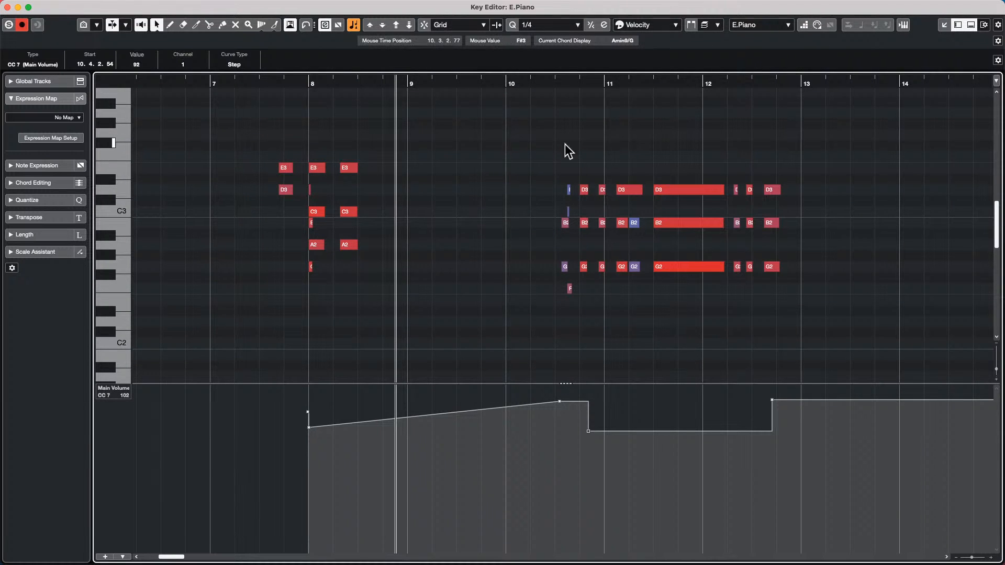
# Select the group of E.Piano chord notes around bars 11 and 12, and close the Key Editor window
pyautogui.moveTo(569, 140); pyautogui.dragTo(737, 282)
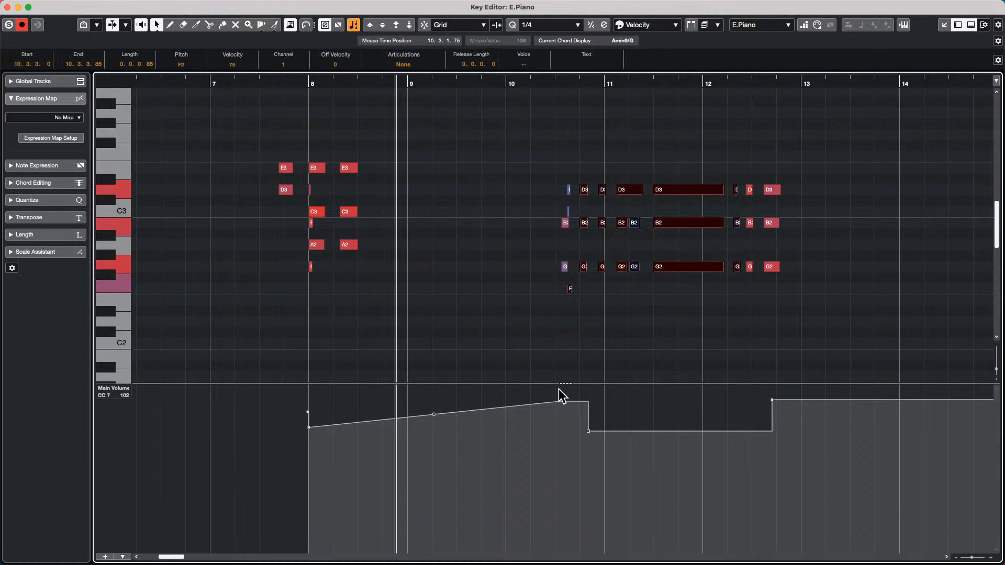
pyautogui.click(575, 312)
pyautogui.moveTo(605, 305); pyautogui.dragTo(681, 145)
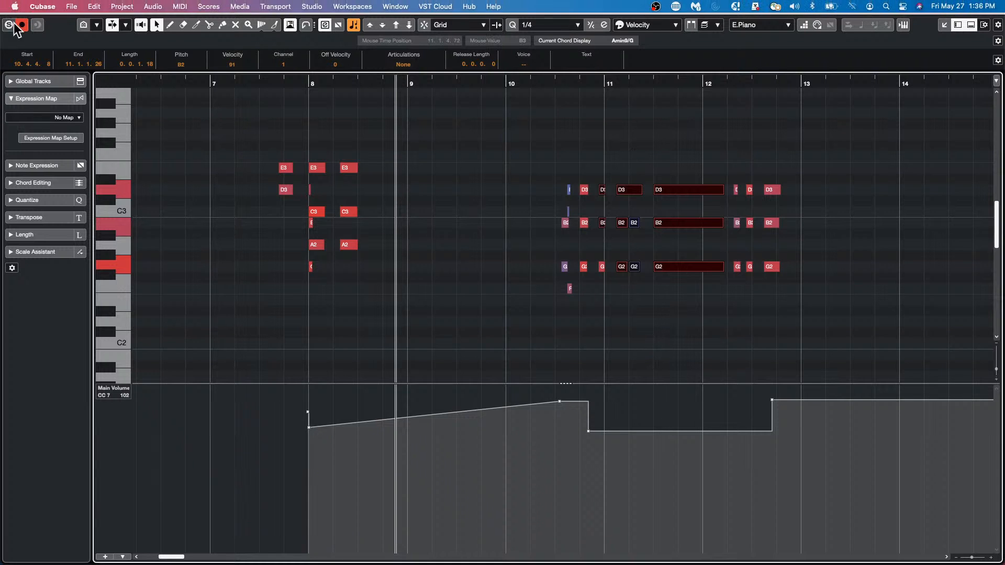
pyautogui.click(7, 6)
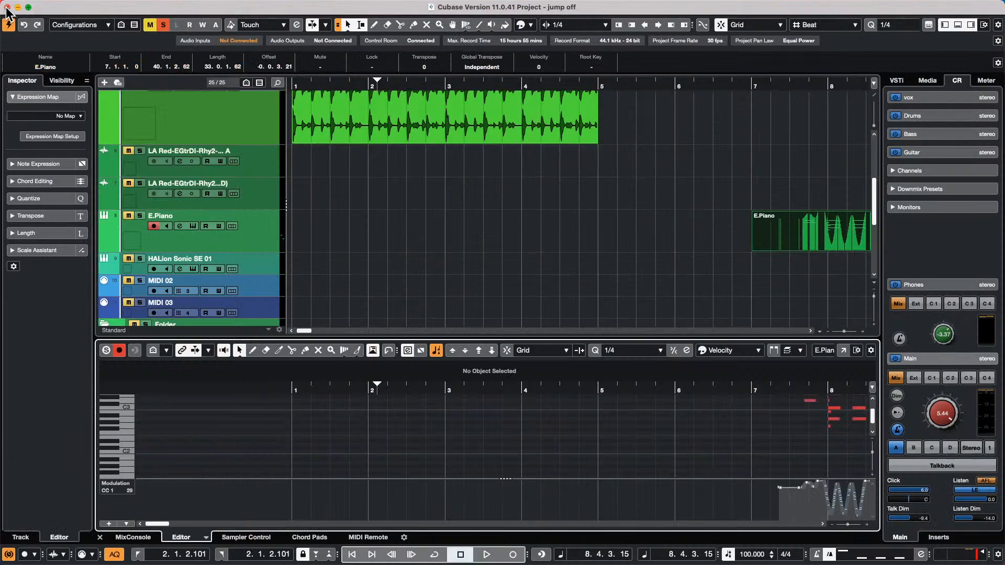
# Review the Auto Save, Auto Save Interval and Maximum Backup Files settings in the General preferences
pyautogui.click(71, 6)
pyautogui.moveTo(43, 6)
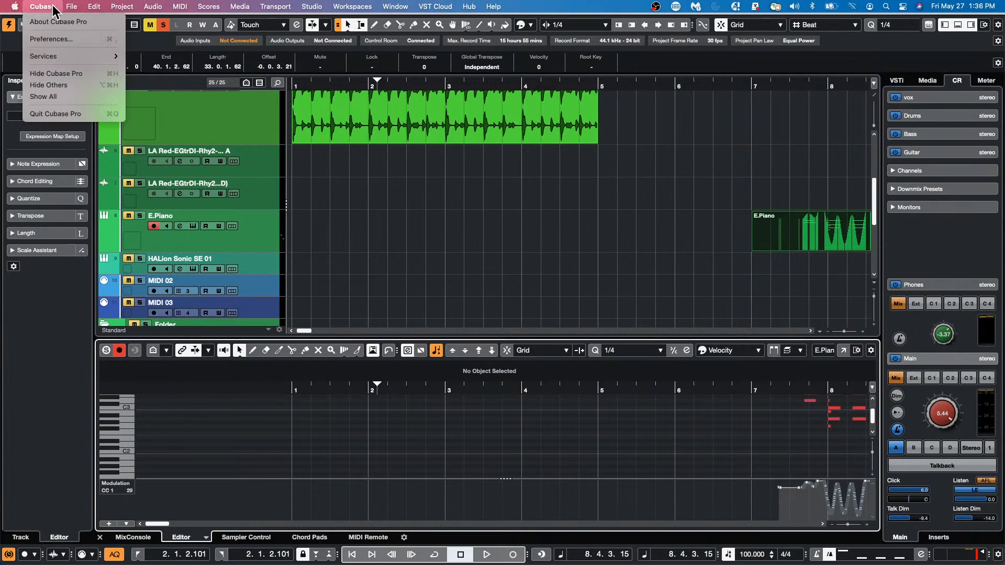
pyautogui.click(56, 37)
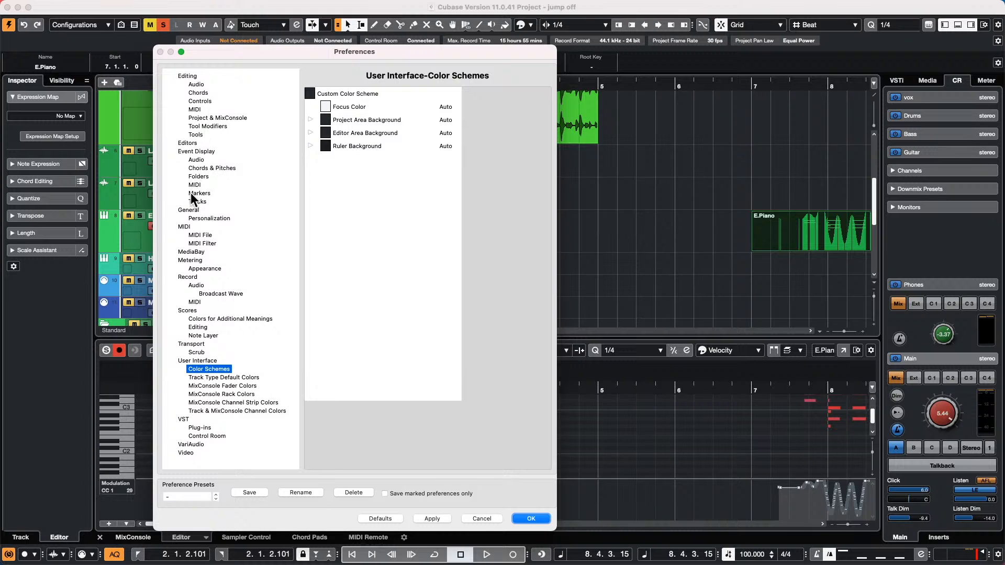
pyautogui.click(189, 210)
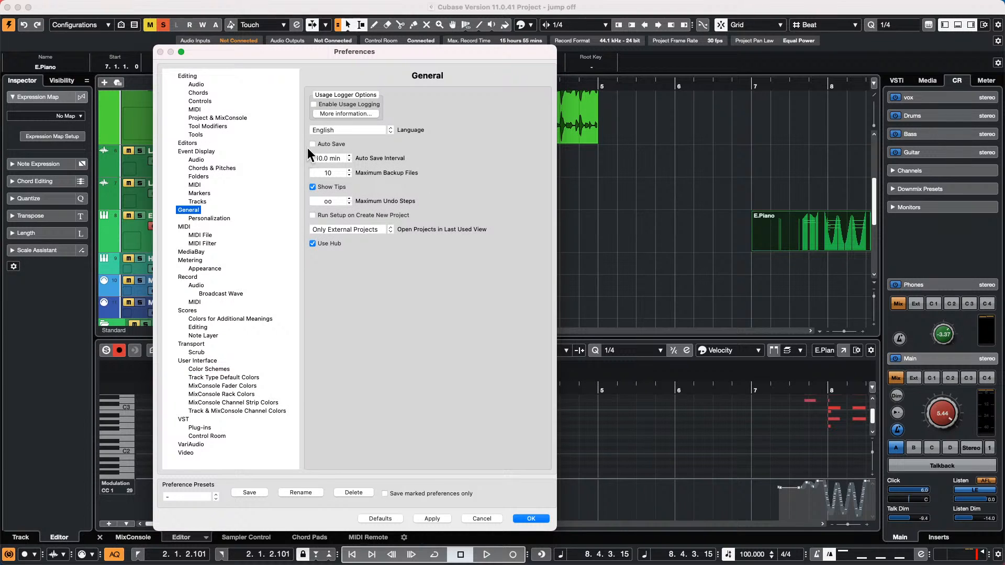
pyautogui.click(530, 520)
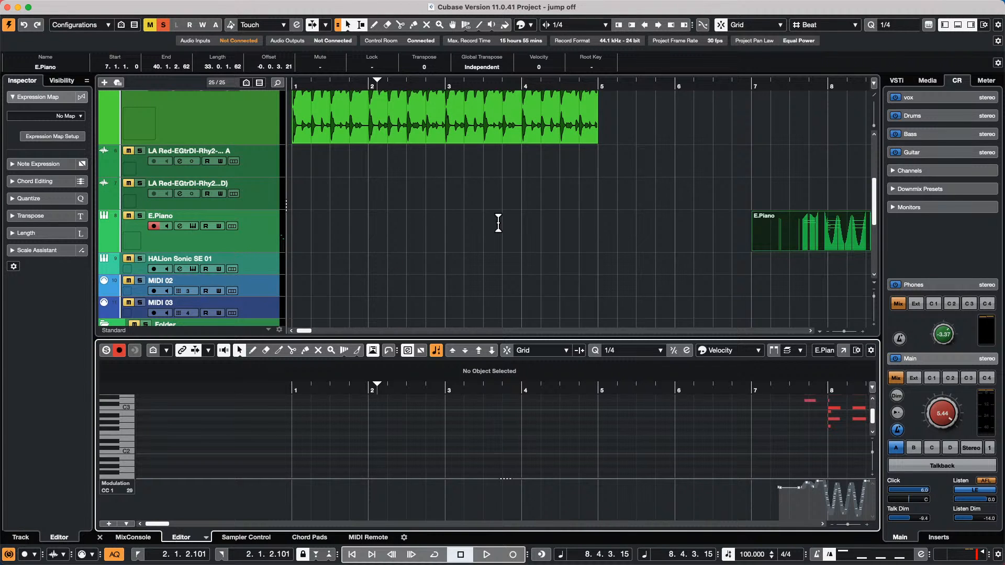
# Set the locators to span the Futurechill drum loop and render an audio click between them
pyautogui.click(419, 126)
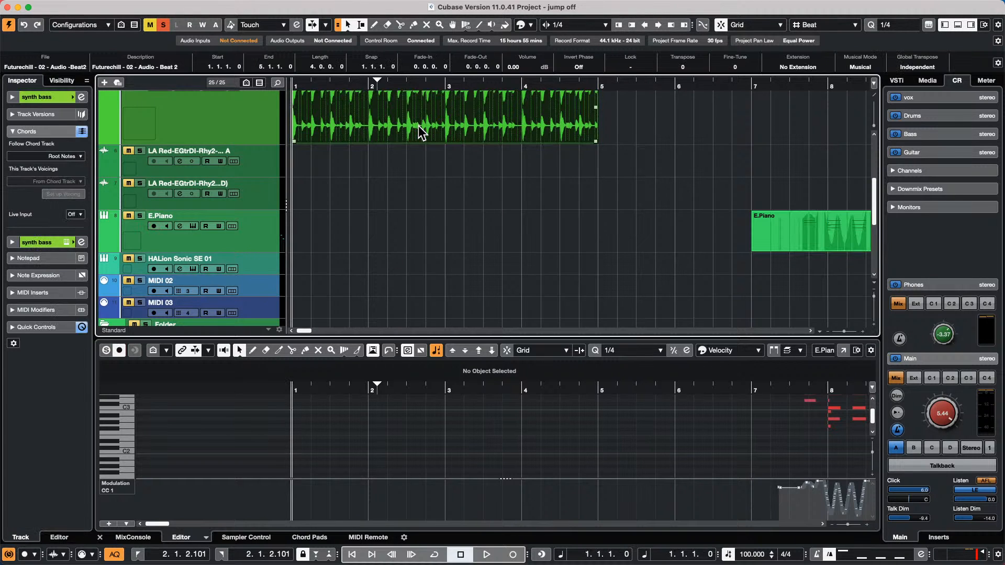
pyautogui.press('p')
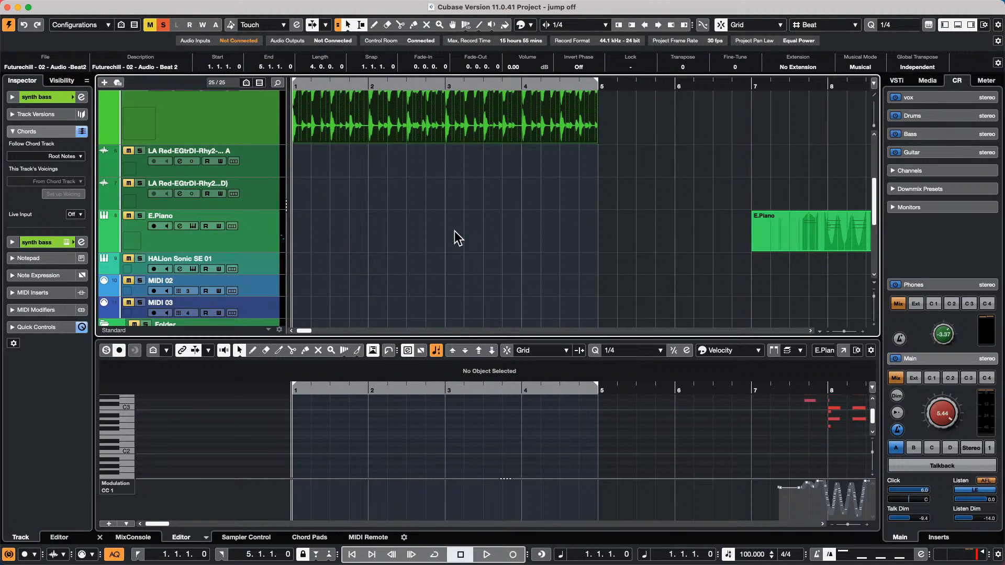
pyautogui.scroll(-5, 454, 235)
pyautogui.click(112, 6)
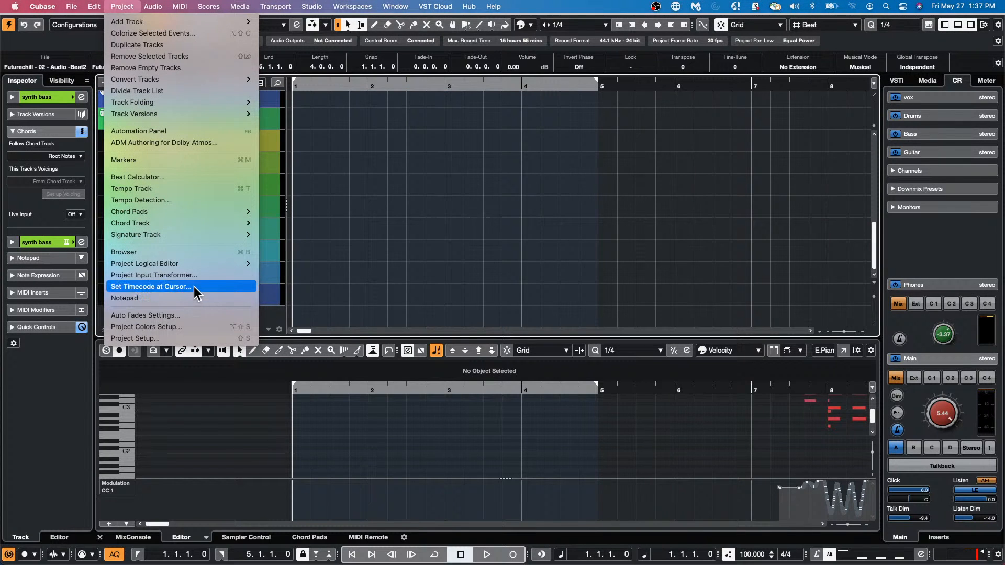
pyautogui.moveTo(188, 236)
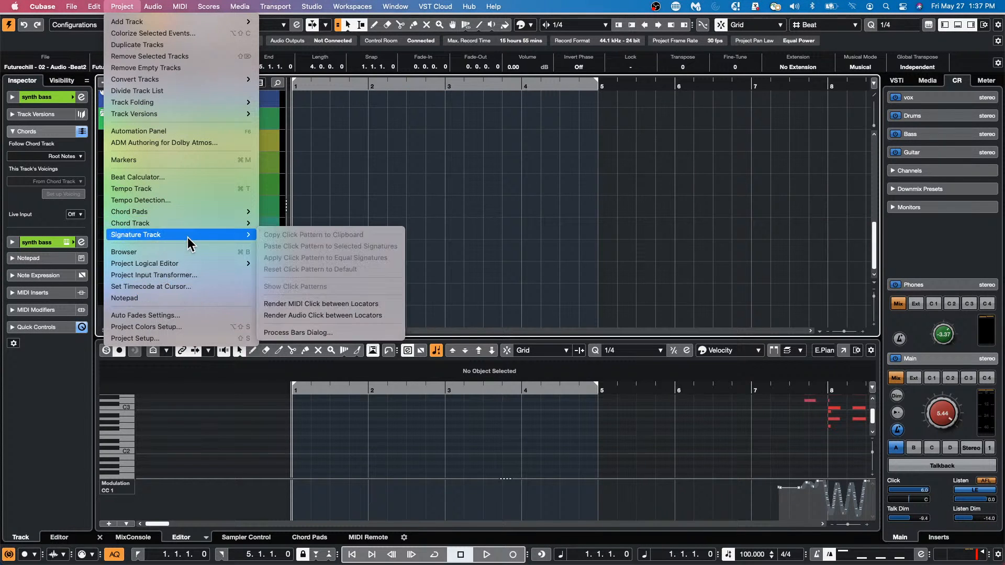
pyautogui.click(351, 314)
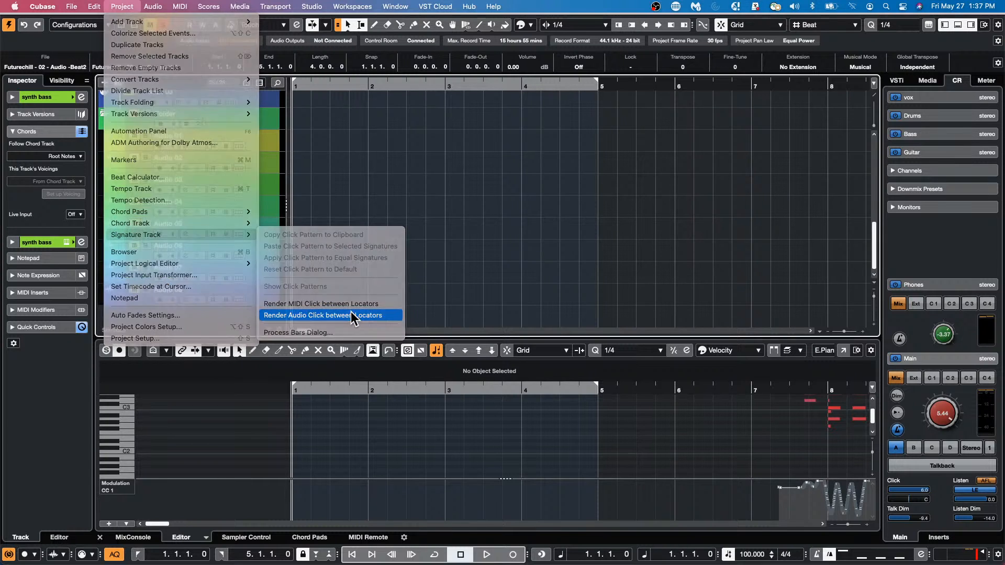
# Enlarge the height of the Audio Click track and place the project cursor at bar 3, beat 3
pyautogui.scroll(-1, 398, 229)
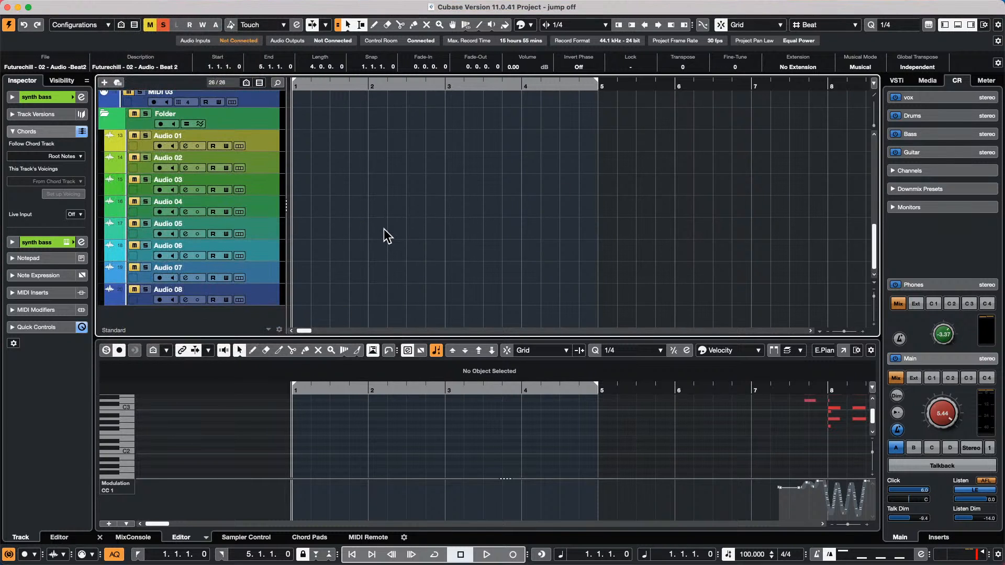
pyautogui.scroll(10, 384, 228)
pyautogui.scroll(-1, 386, 221)
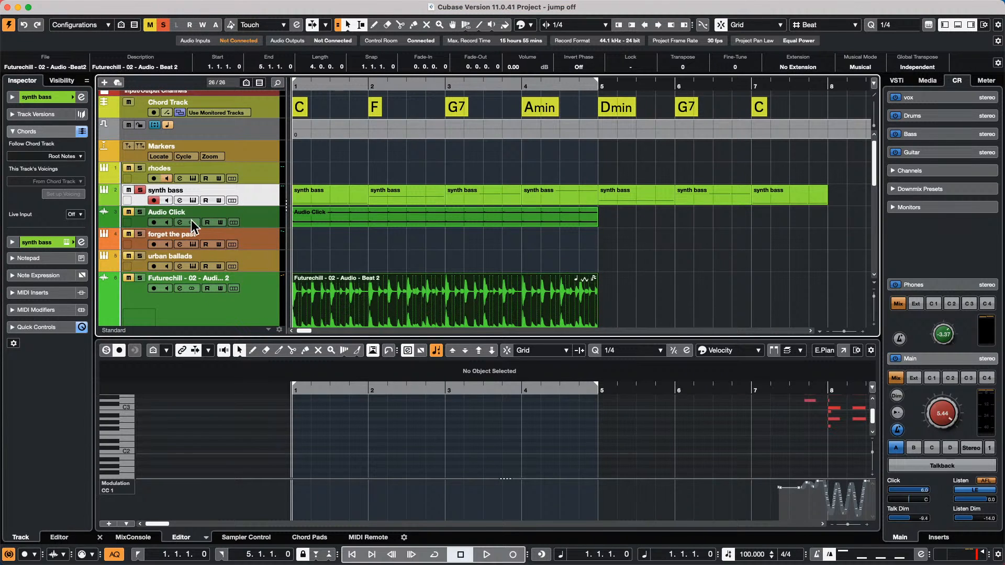
pyautogui.click(266, 226)
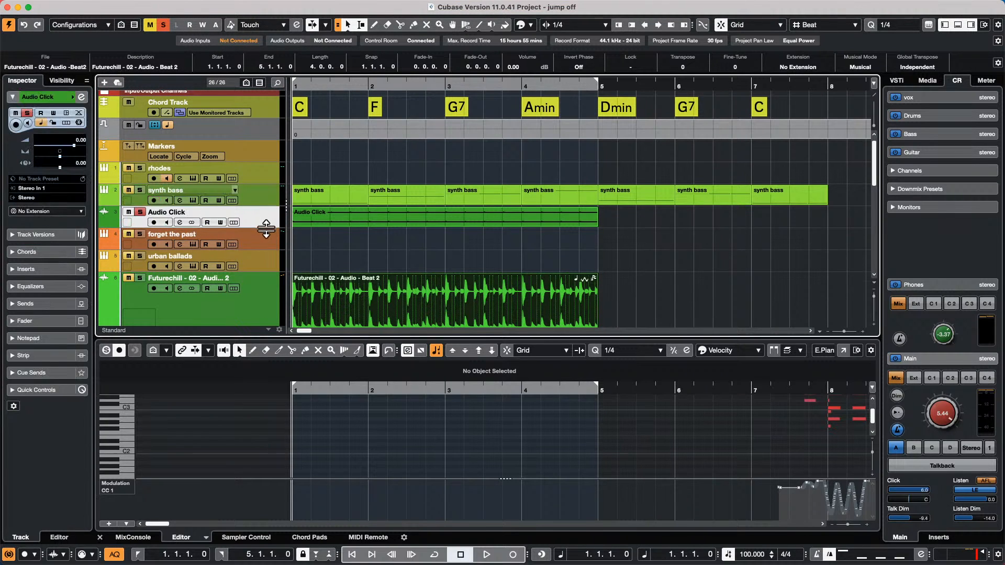
pyautogui.moveTo(266, 225); pyautogui.dragTo(255, 335)
pyautogui.scroll(-1, 321, 218)
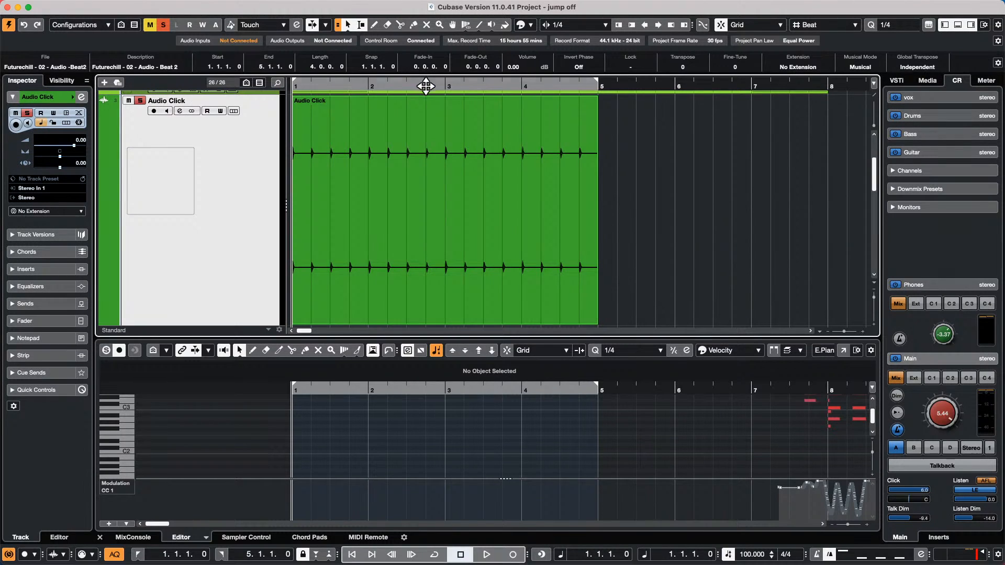
pyautogui.moveTo(446, 98); pyautogui.dragTo(487, 5)
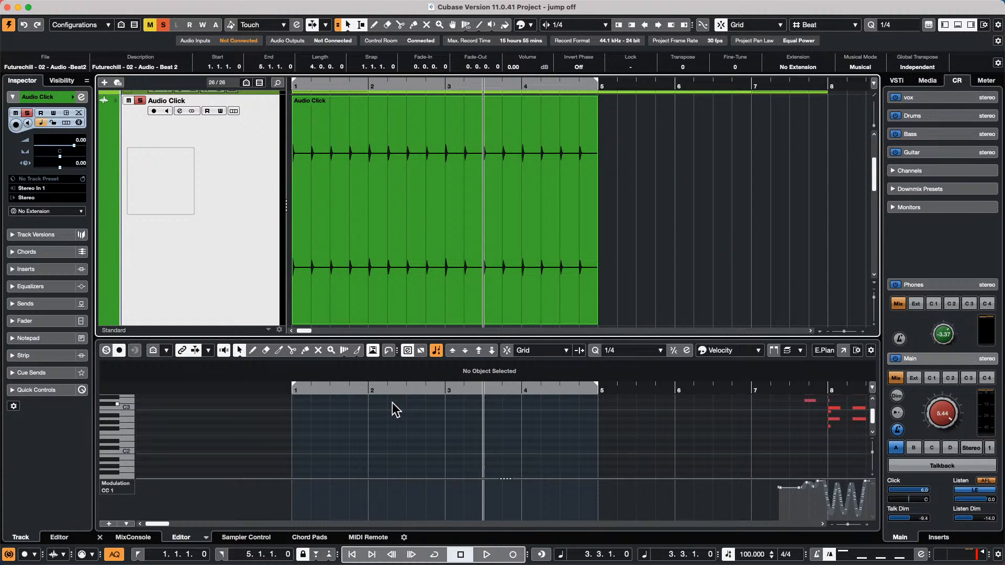
# Open the recent project beatles stones t.cpr and activate it
pyautogui.moveTo(155, 4)
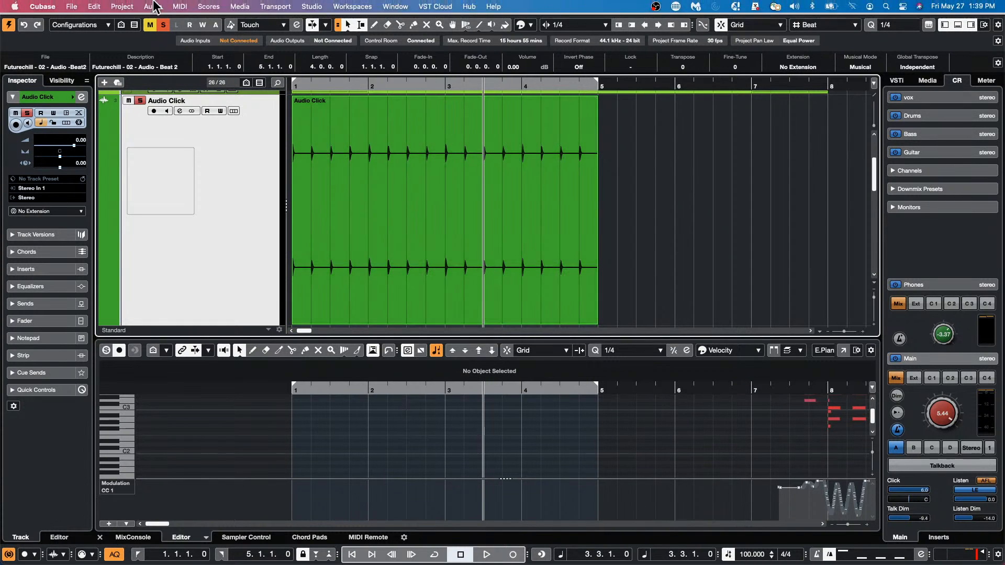
pyautogui.click(69, 8)
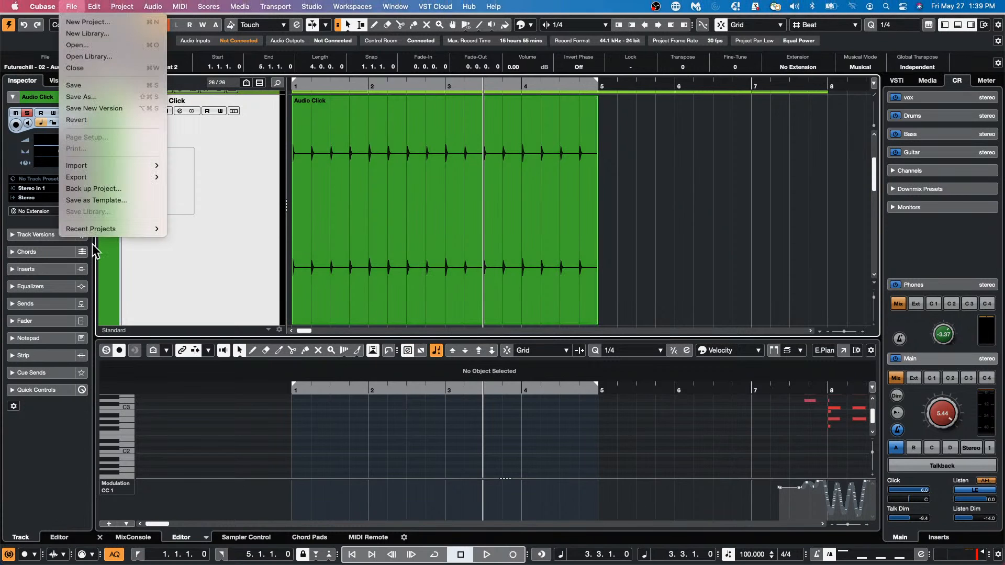
pyautogui.moveTo(104, 229)
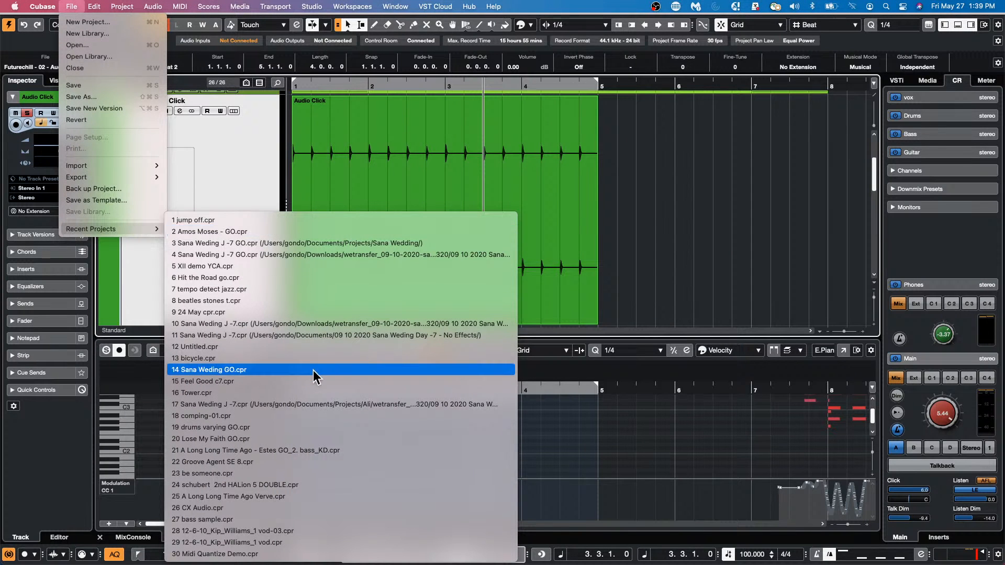
pyautogui.click(331, 302)
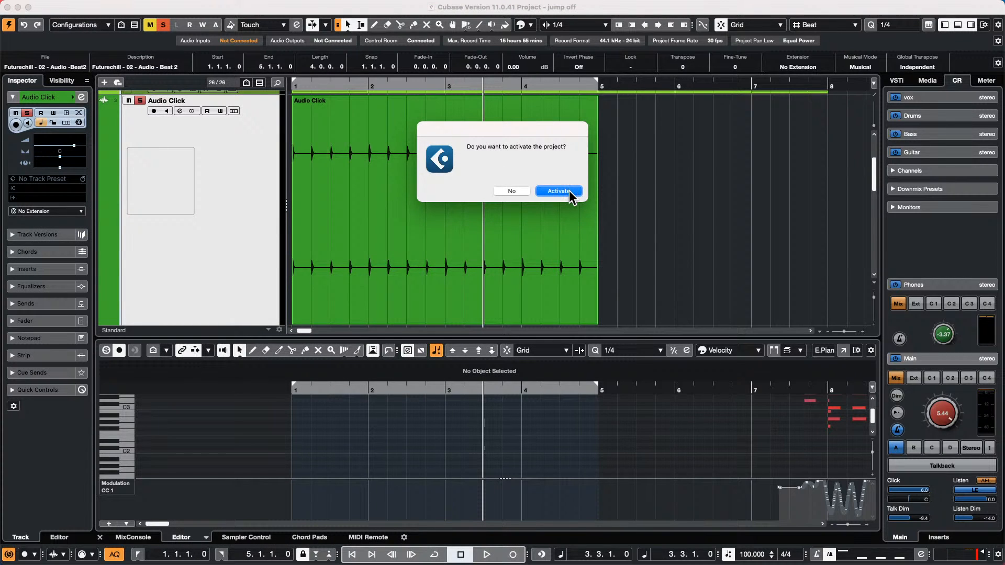
pyautogui.click(558, 190)
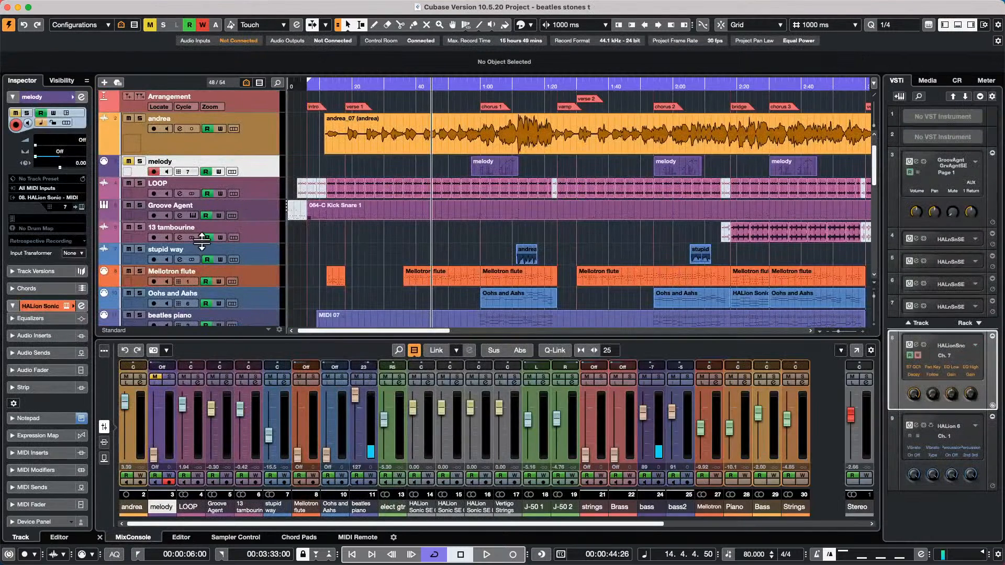
# Load the Pitch Correct plug-in into the first insert slot of the vocal track above melody, and reposition its window
pyautogui.click(230, 143)
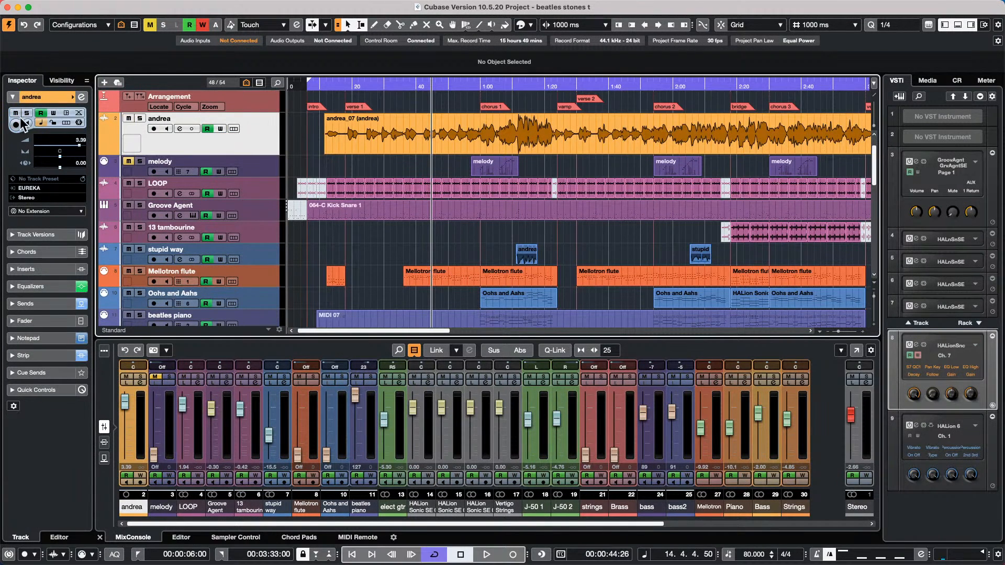
pyautogui.click(59, 272)
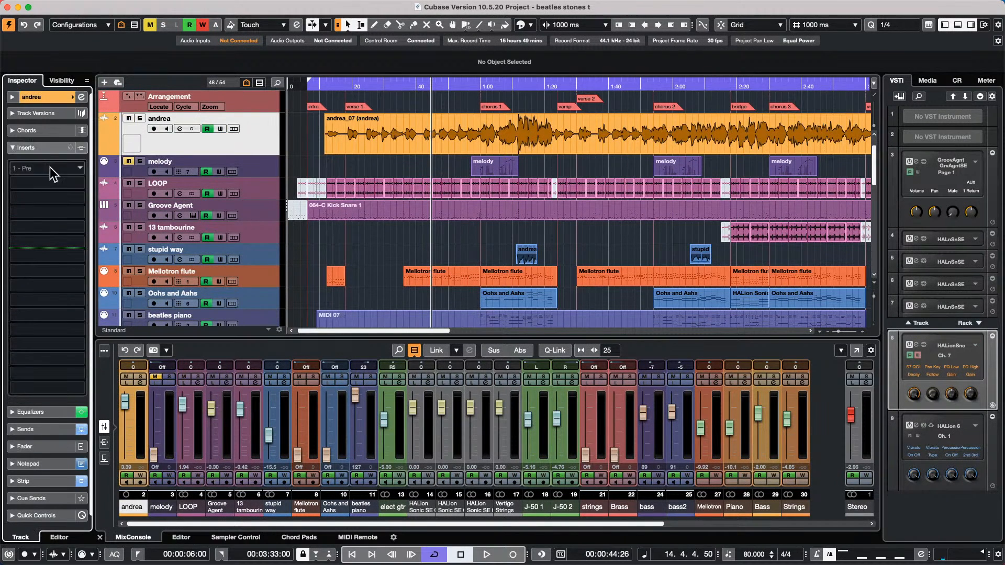
pyautogui.click(80, 165)
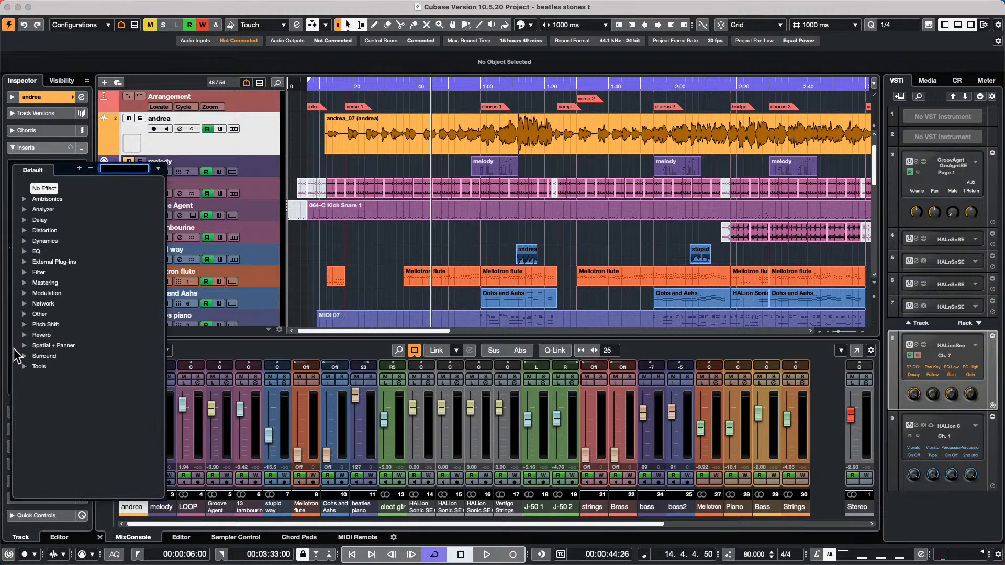
pyautogui.click(23, 324)
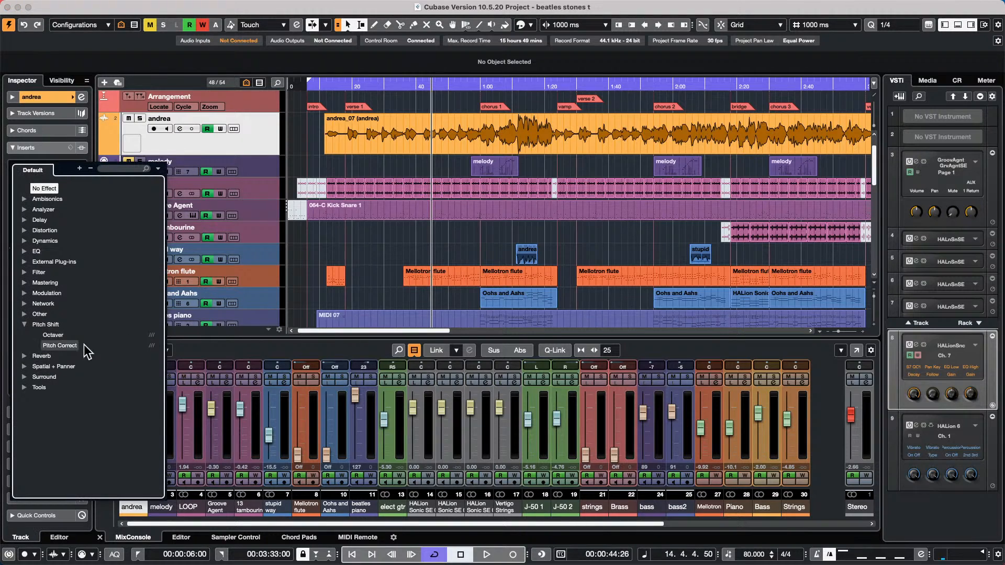
pyautogui.click(45, 347)
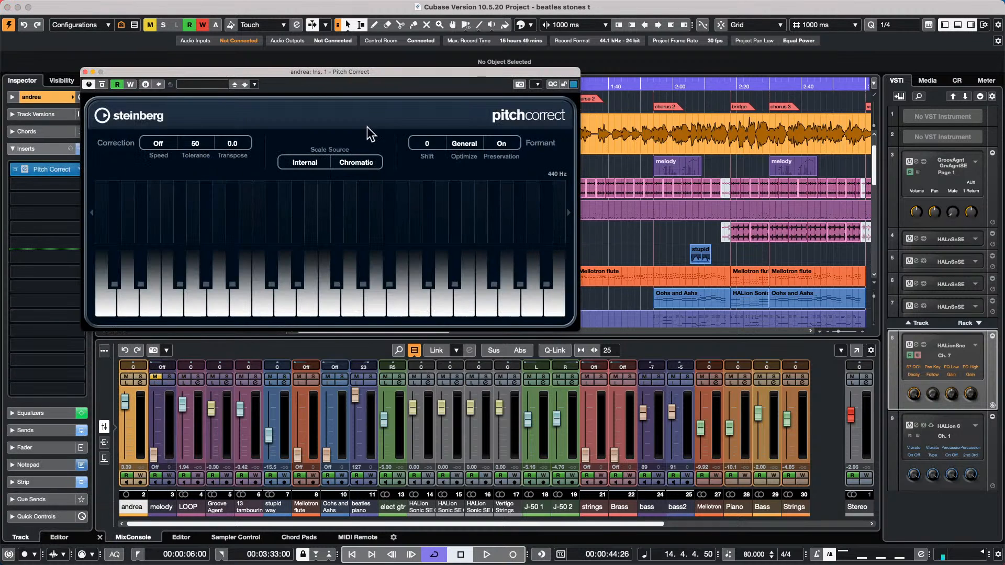
pyautogui.moveTo(156, 69); pyautogui.dragTo(379, 216)
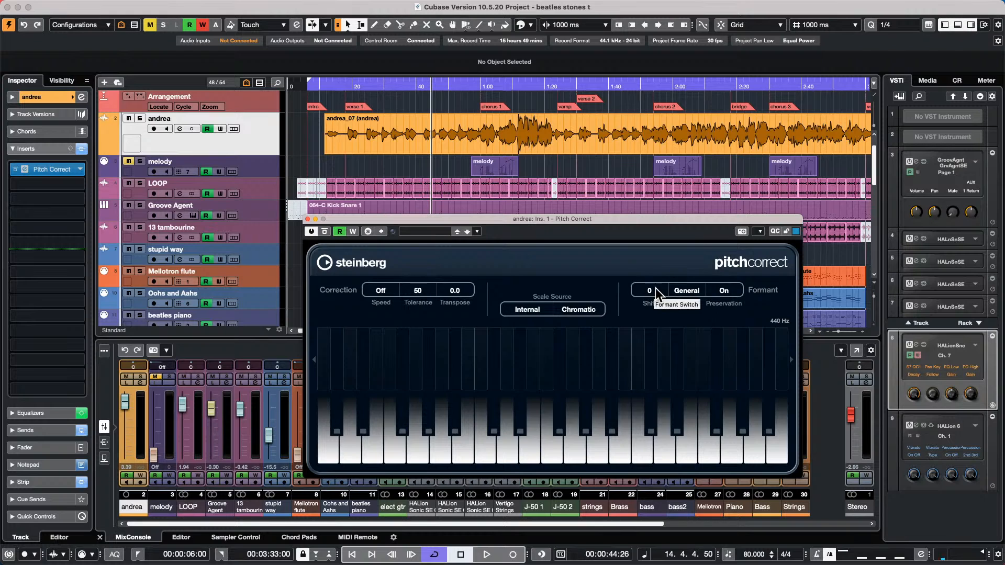
# Set Pitch Correct's scale source to Internal with a G Major scale
pyautogui.click(527, 310)
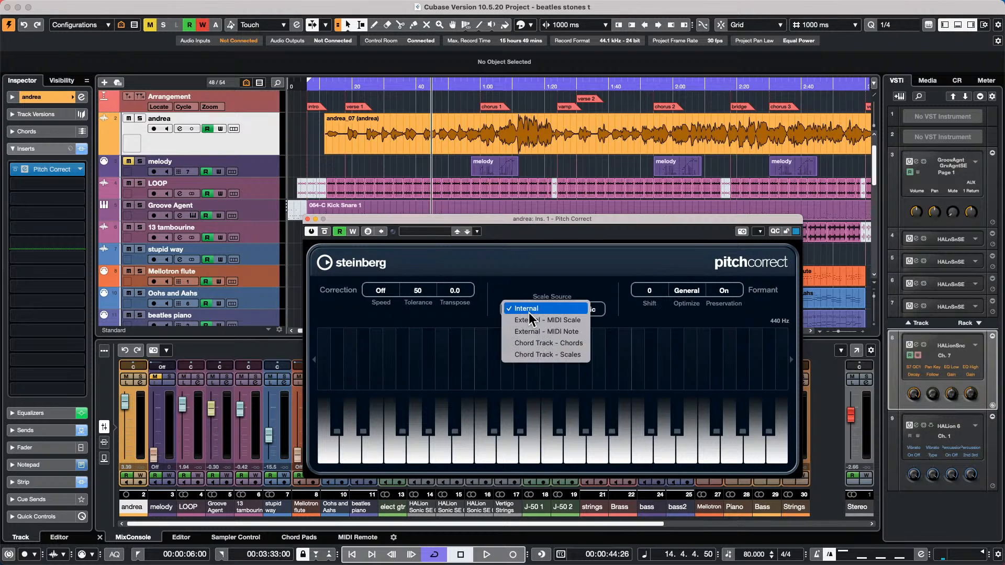
pyautogui.click(592, 289)
pyautogui.click(585, 308)
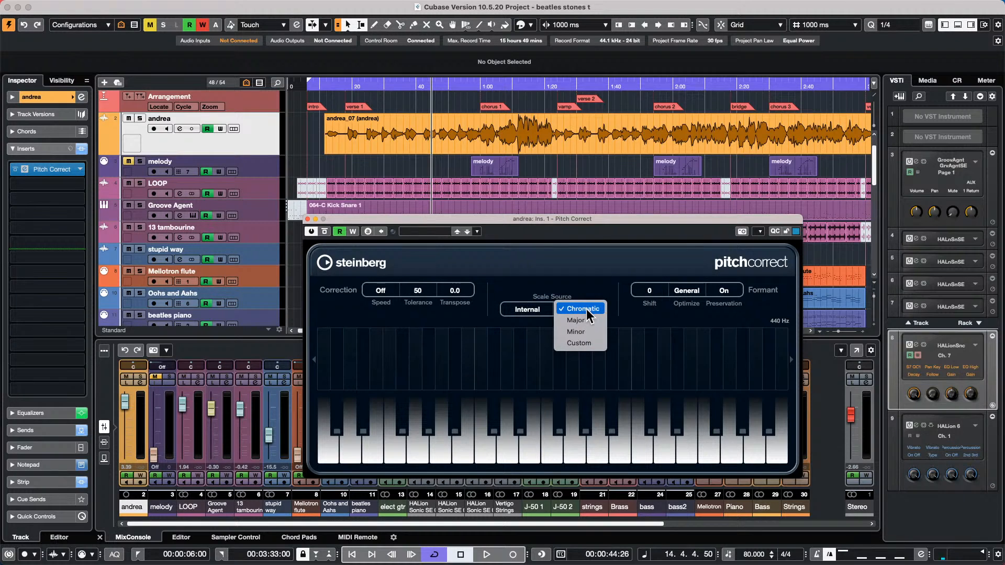
pyautogui.click(585, 320)
pyautogui.click(527, 309)
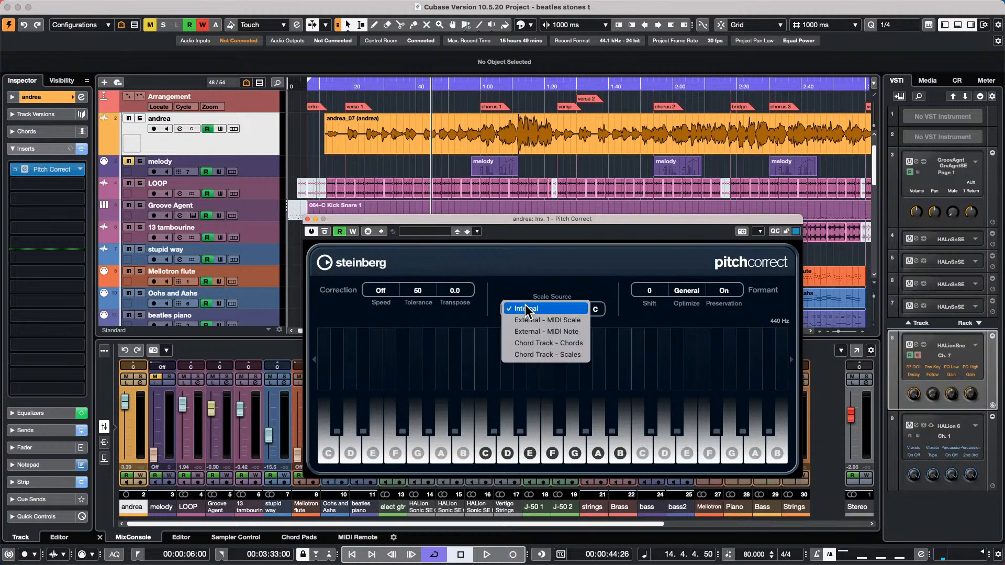
pyautogui.click(598, 310)
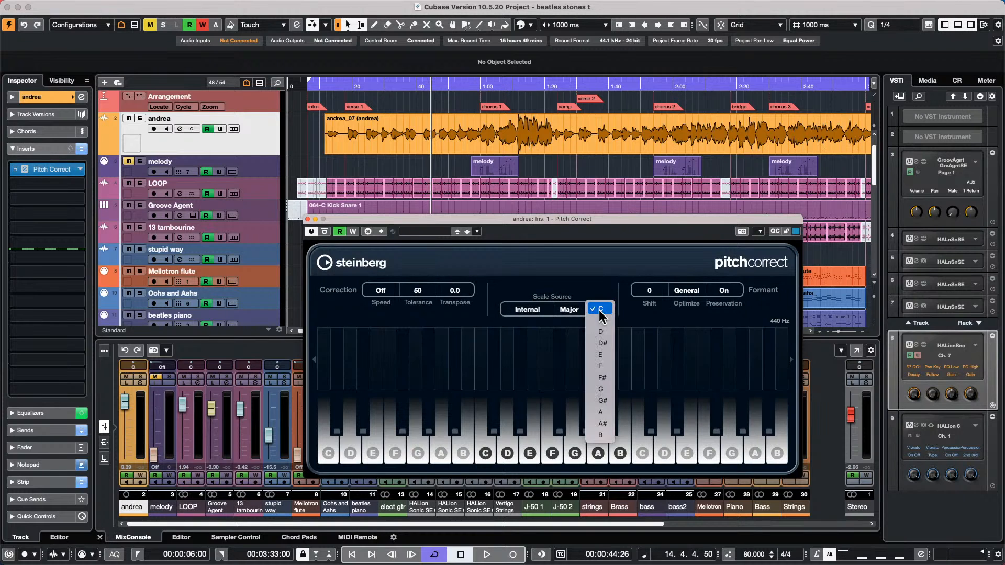
pyautogui.click(601, 389)
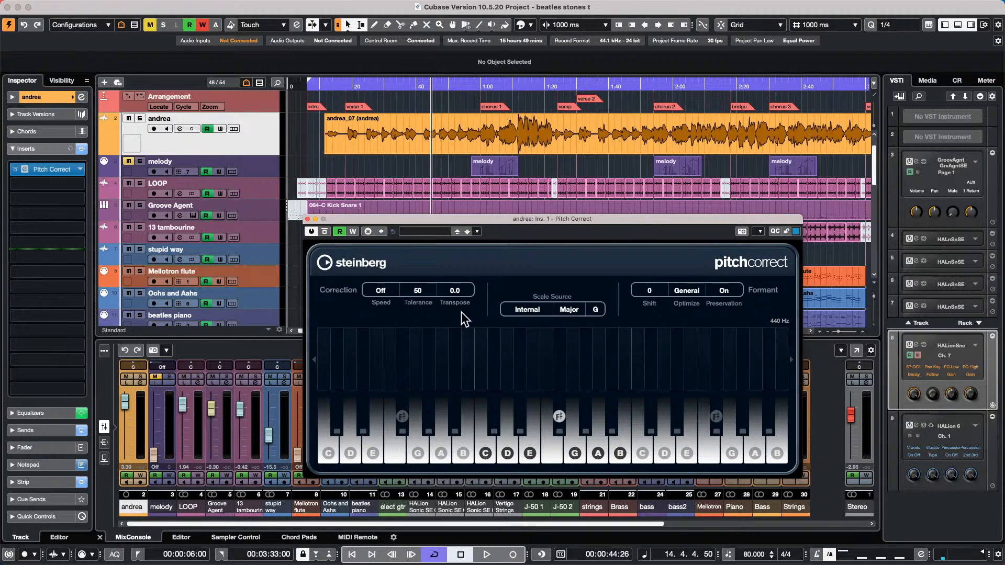
# Close the Pitch Correct window and remove the plug-in from the vocal track's inserts
pyautogui.click(306, 219)
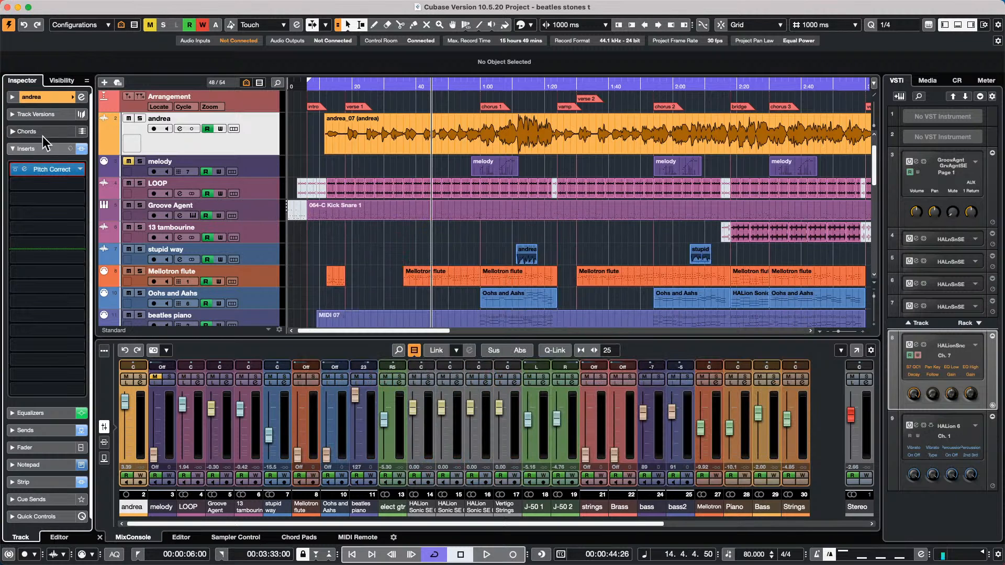
pyautogui.moveTo(49, 169); pyautogui.dragTo(404, 157)
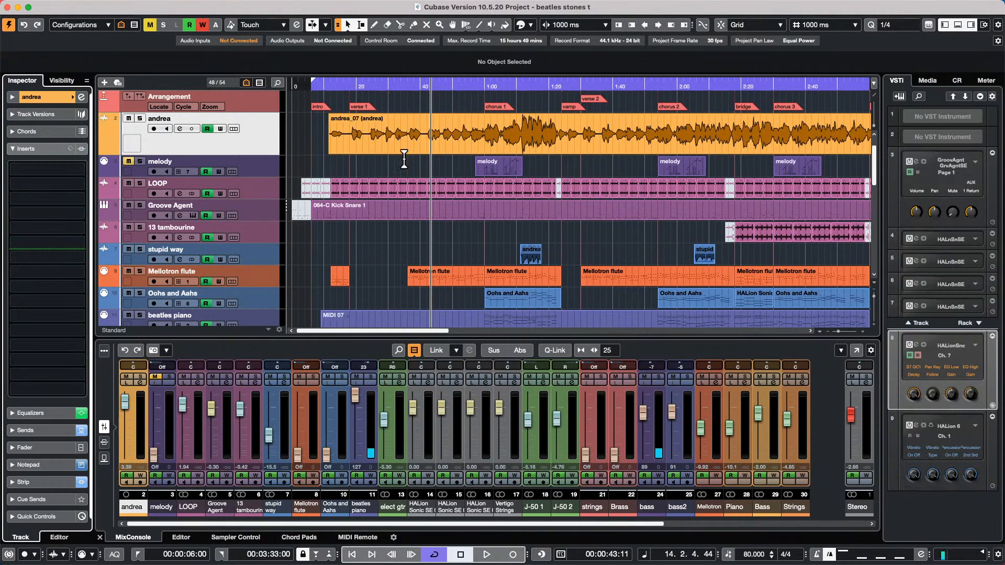
# Open the vocal event in a separate Sample Editor window and turn on VariAudio editing
pyautogui.doubleClick(429, 140)
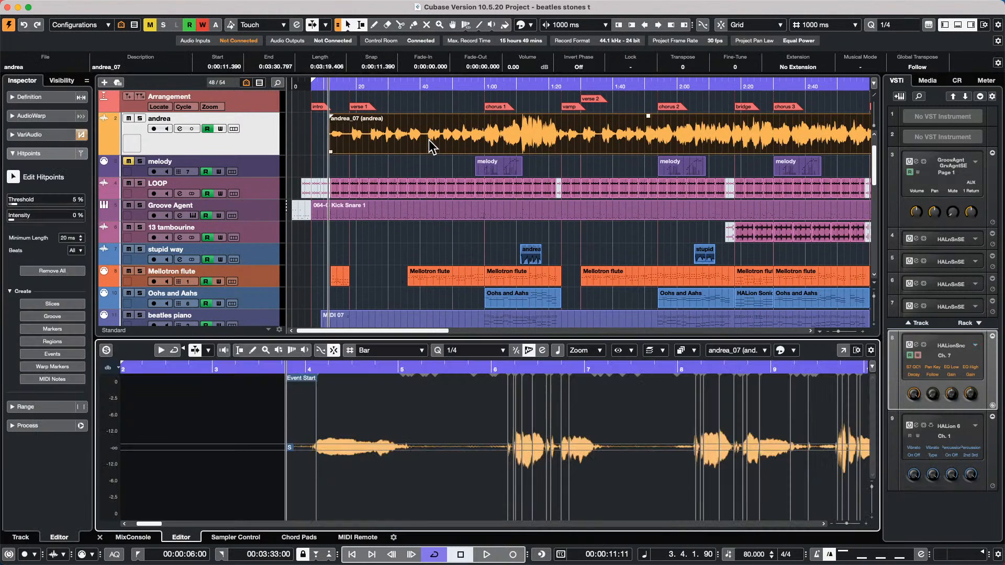
pyautogui.click(843, 350)
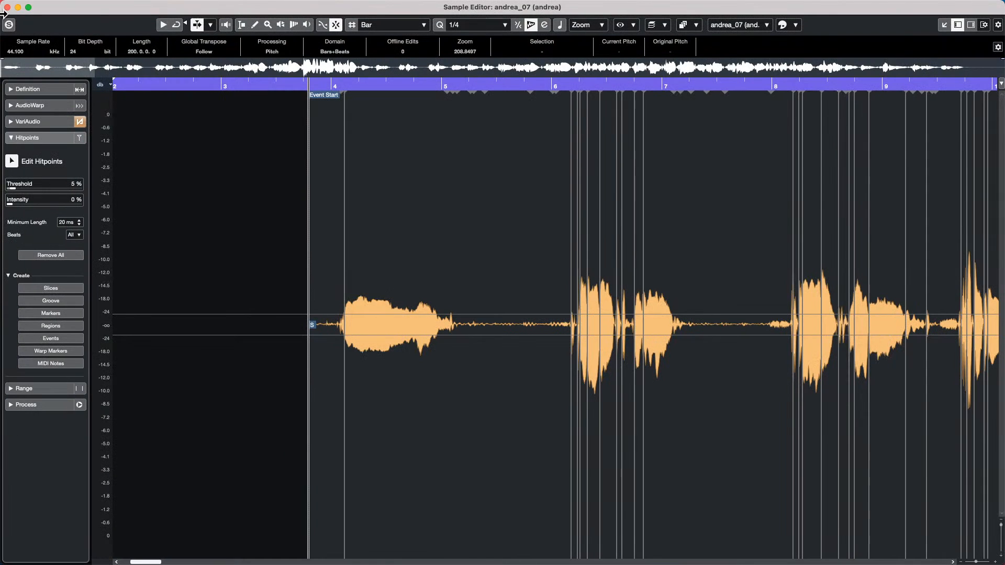
pyautogui.click(26, 122)
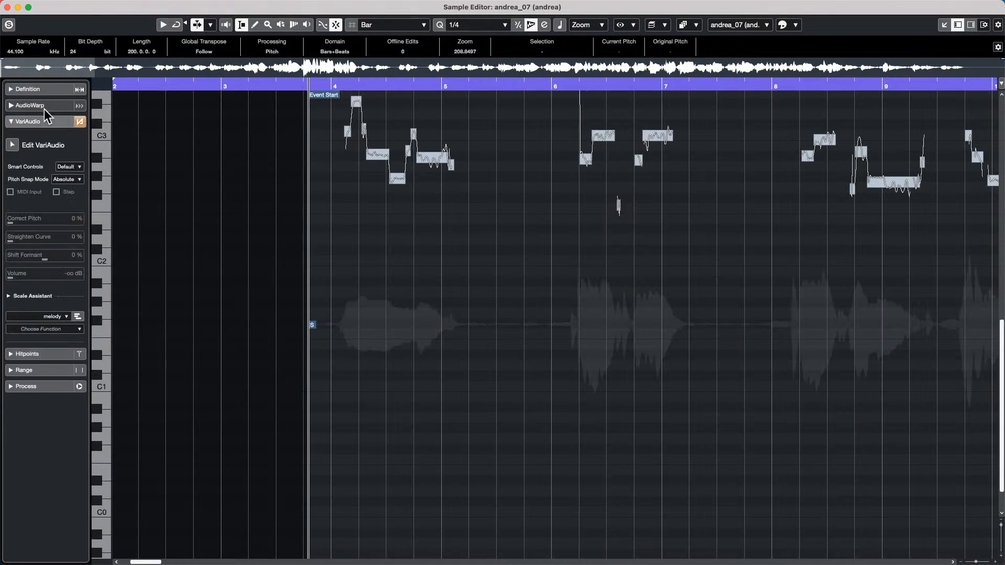
pyautogui.click(12, 145)
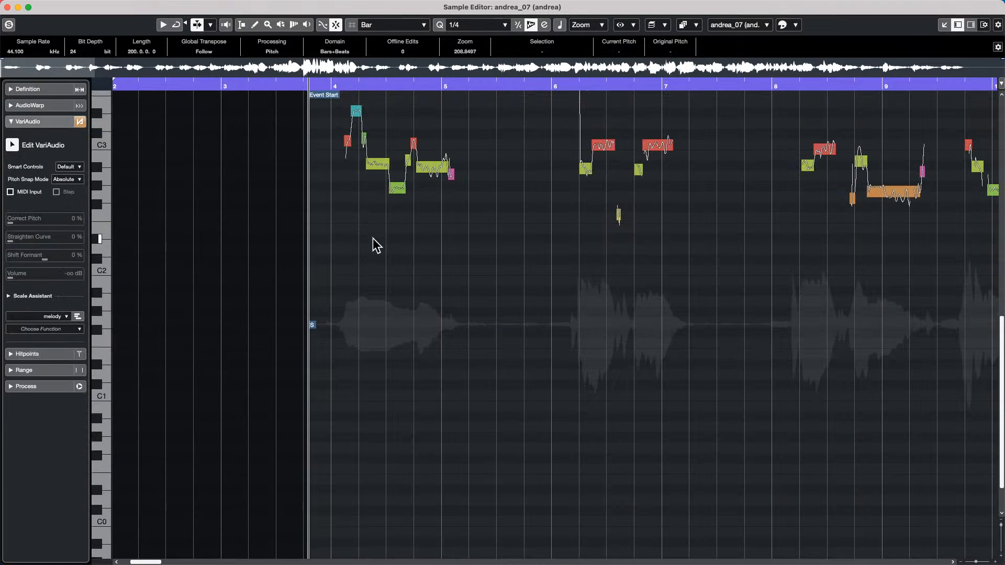
# Snap the long vocal segment leading into bar 5 exactly to A#2, and raise the short segment after it to A#2
pyautogui.scroll(3, 376, 235)
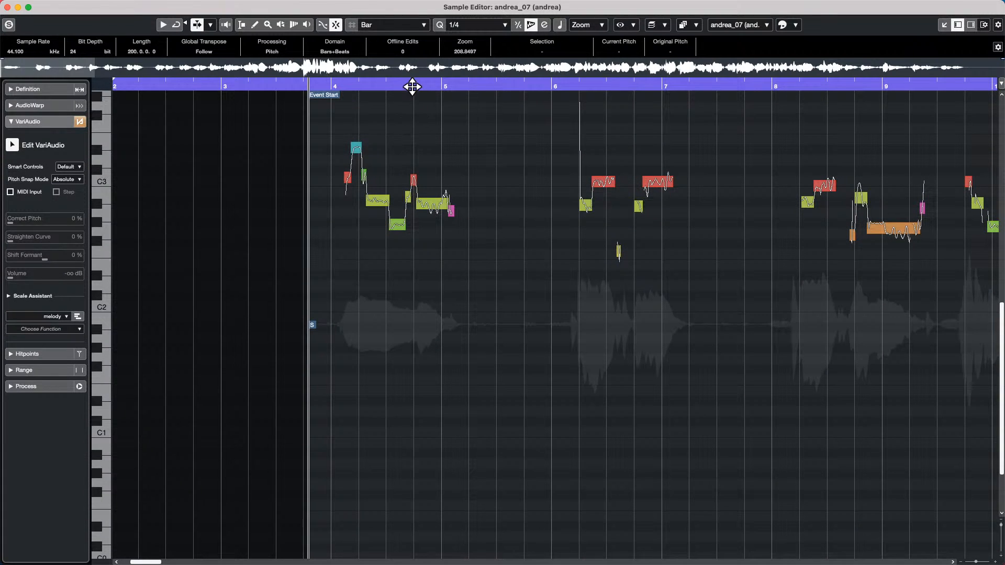
pyautogui.moveTo(410, 87); pyautogui.dragTo(501, 199)
pyautogui.click(574, 205)
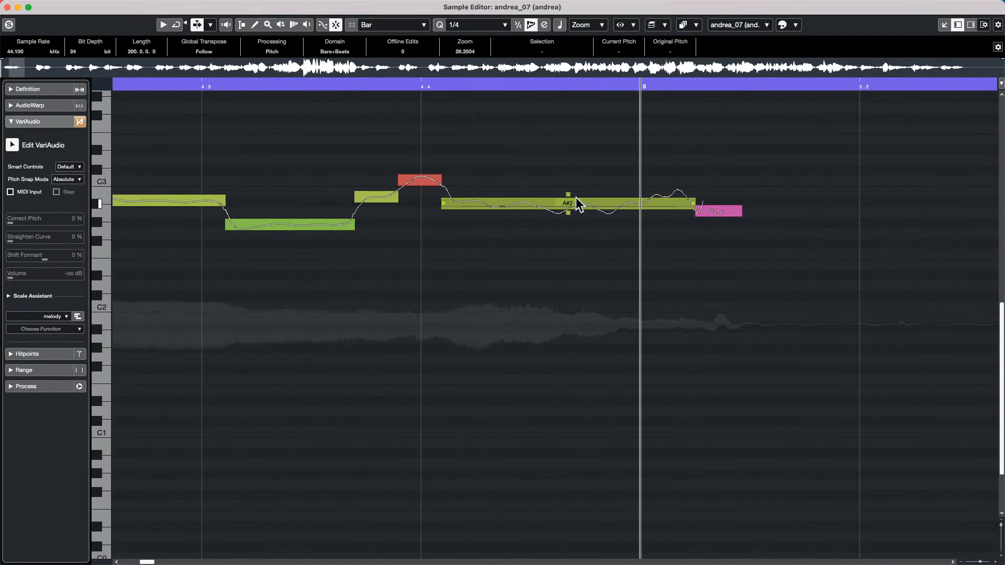
pyautogui.moveTo(576, 205)
pyautogui.mouseDown()
pyautogui.moveTo(578, 181)
pyautogui.moveTo(577, 238)
pyautogui.moveTo(574, 184)
pyautogui.moveTo(573, 205)
pyautogui.mouseUp()
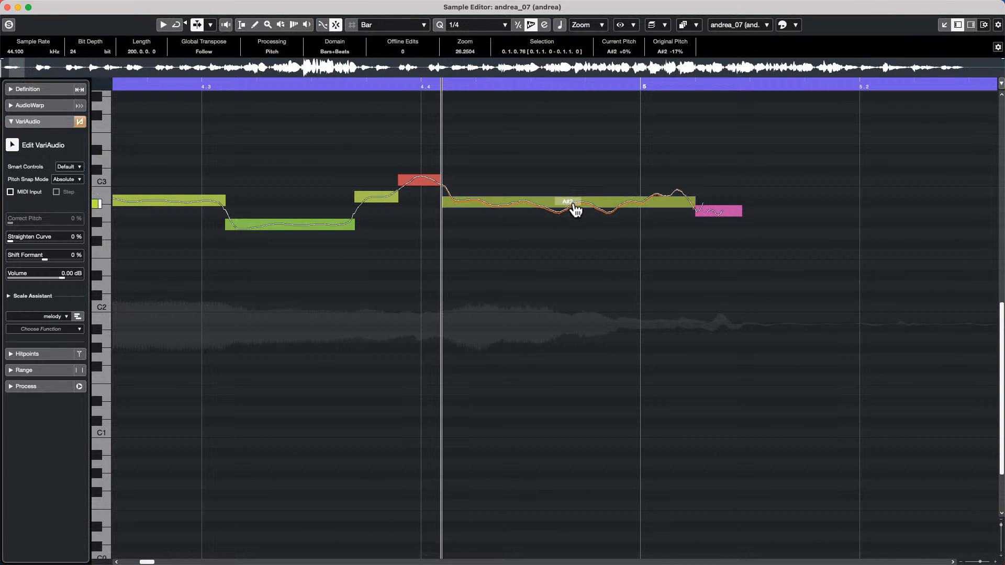
pyautogui.click(738, 213)
pyautogui.moveTo(726, 213); pyautogui.dragTo(728, 205)
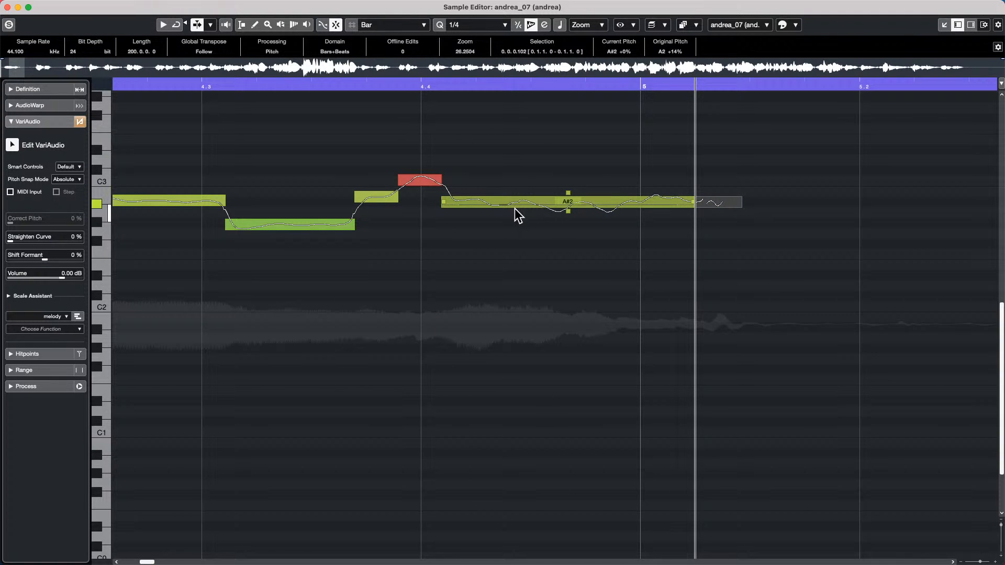
# Set the VariAudio smart controls to All and straighten the pitch curve of the long A#2 segment to 77%
pyautogui.hotkey('shift', 'h')
pyautogui.hotkey('shift', 'h')
pyautogui.hotkey('shift', 'h')
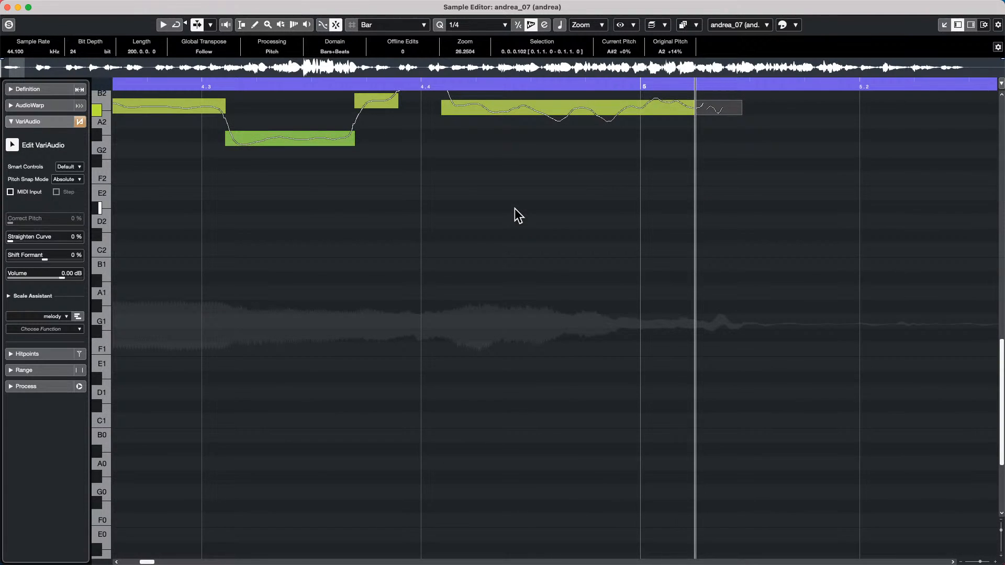
pyautogui.hotkey('shift', 'h')
pyautogui.hotkey('shift', 'h')
pyautogui.scroll(2, 471, 256)
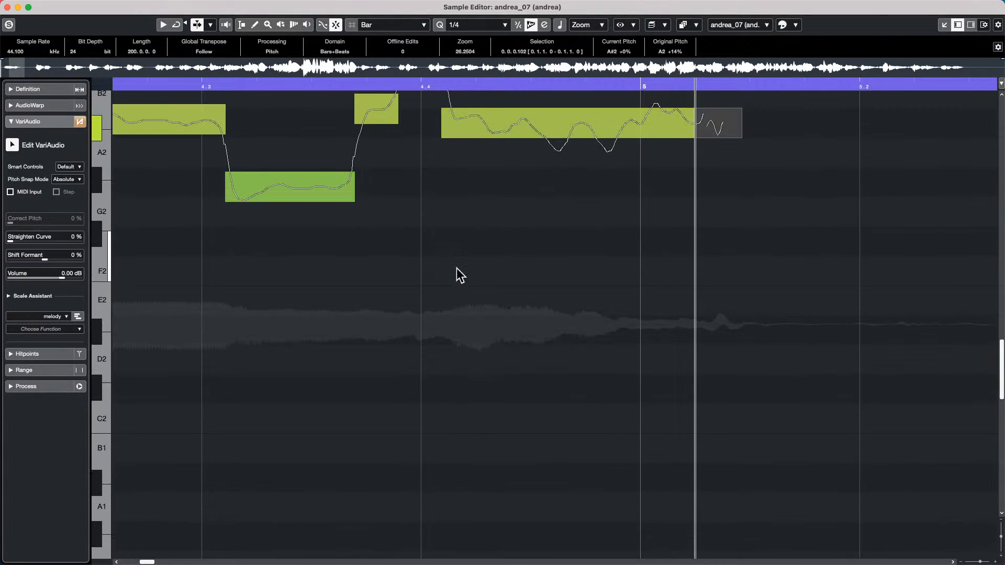
pyautogui.click(76, 165)
pyautogui.press('Return')
pyautogui.moveTo(572, 168)
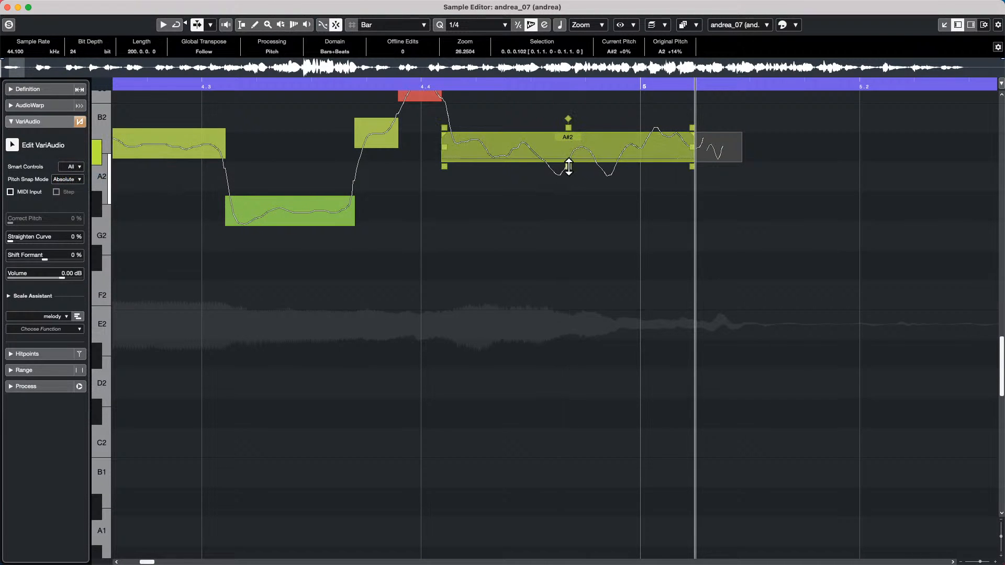
pyautogui.moveTo(569, 126); pyautogui.dragTo(568, 190)
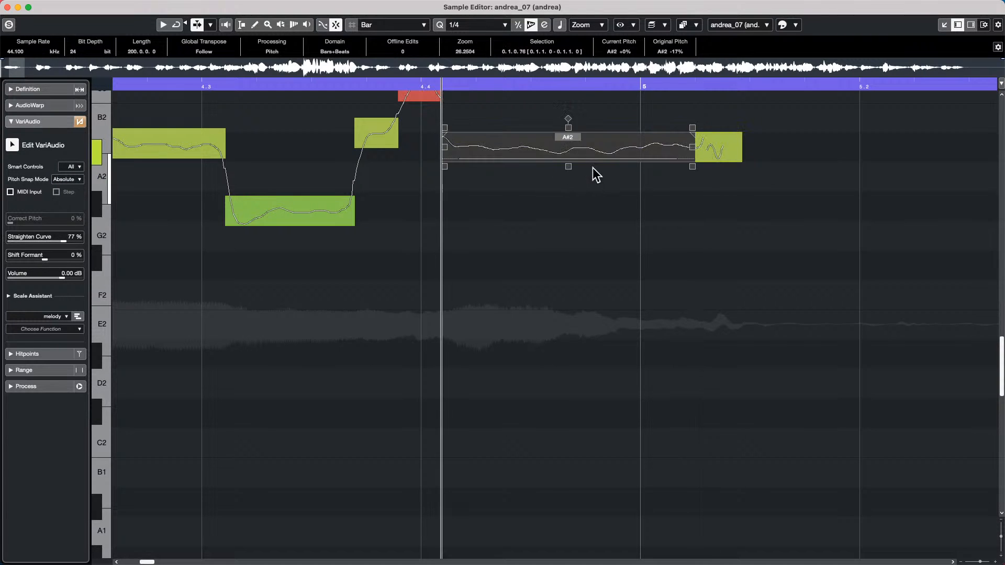
# Move the low pitch segment before bar 4.4 onto G#2 and straighten its pitch curve to 6%
pyautogui.click(295, 224)
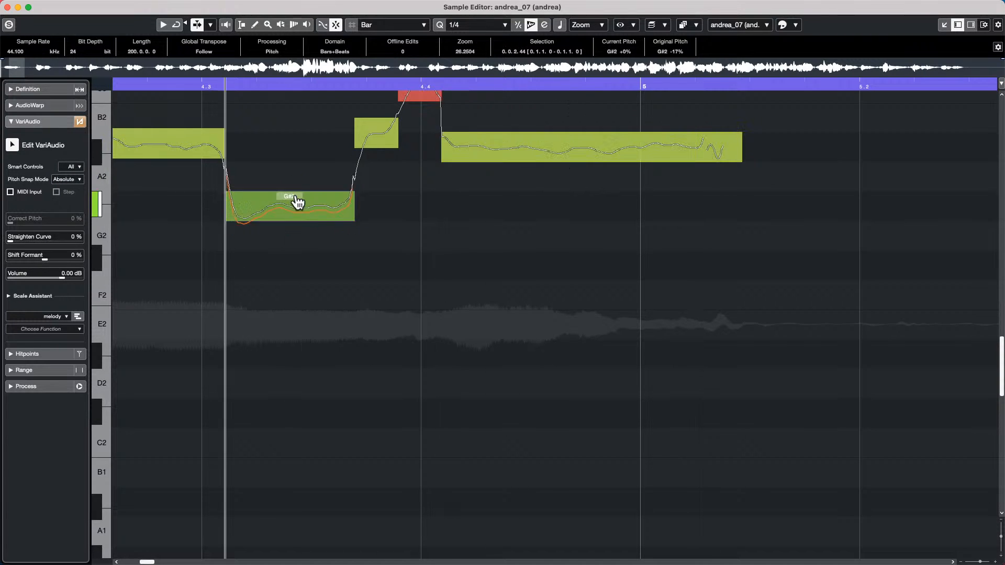
pyautogui.moveTo(293, 219)
pyautogui.mouseDown()
pyautogui.moveTo(298, 180)
pyautogui.moveTo(287, 254)
pyautogui.moveTo(292, 193)
pyautogui.moveTo(292, 218)
pyautogui.mouseUp()
pyautogui.moveTo(343, 220)
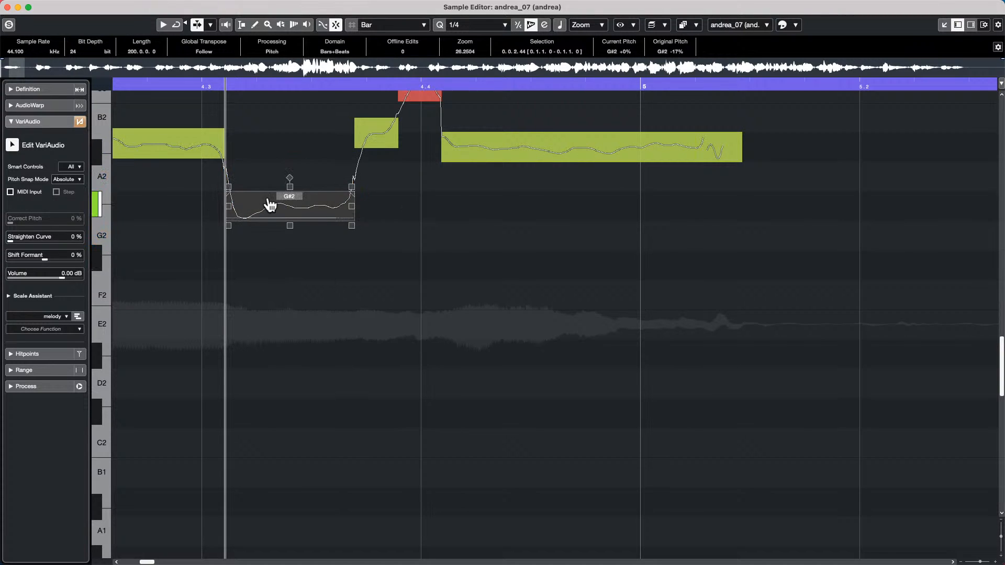
pyautogui.moveTo(290, 186); pyautogui.dragTo(292, 195)
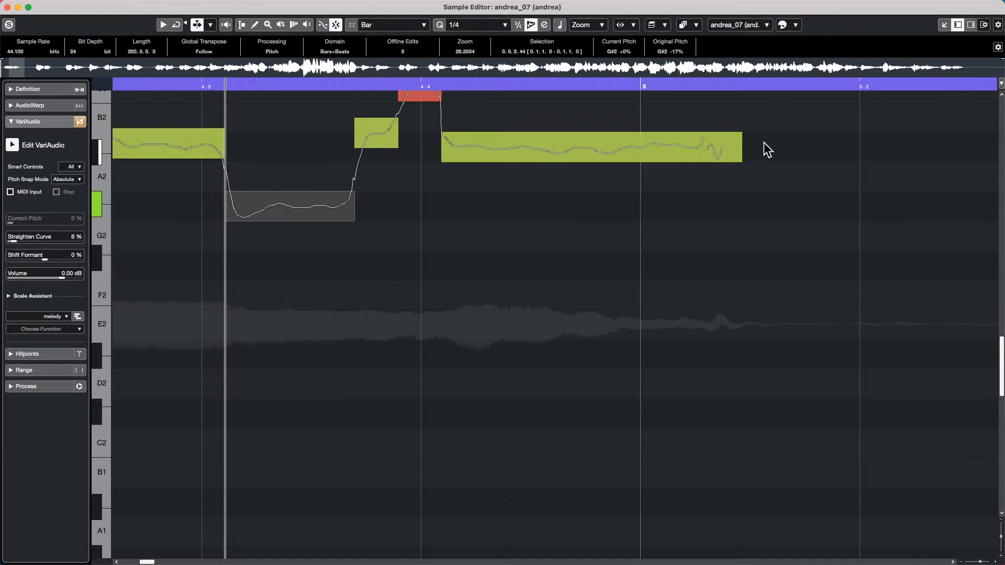
# Tilt the end of the G#2 segment's pitch curve slightly and close the Sample Editor
pyautogui.scroll(1, 380, 238)
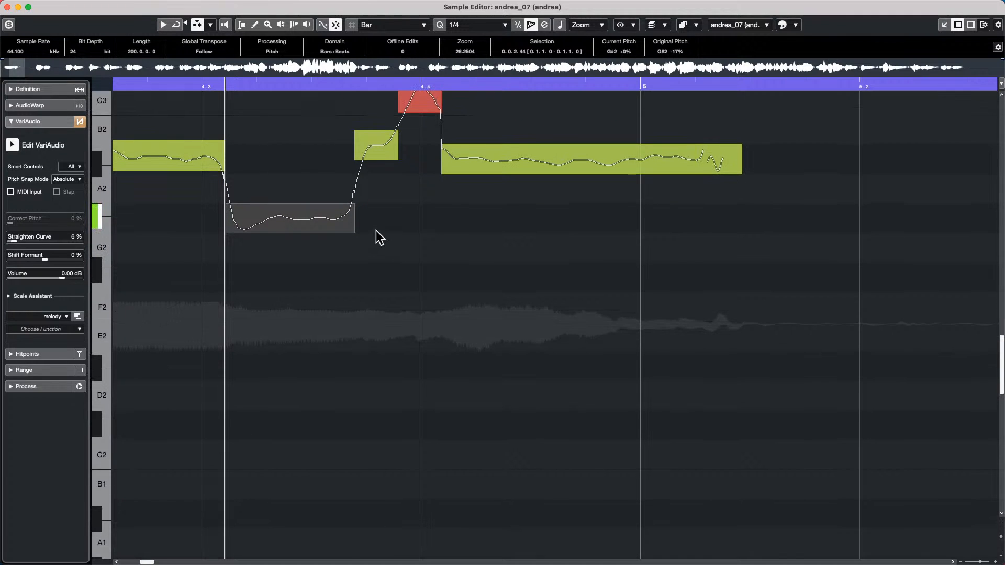
pyautogui.moveTo(352, 204)
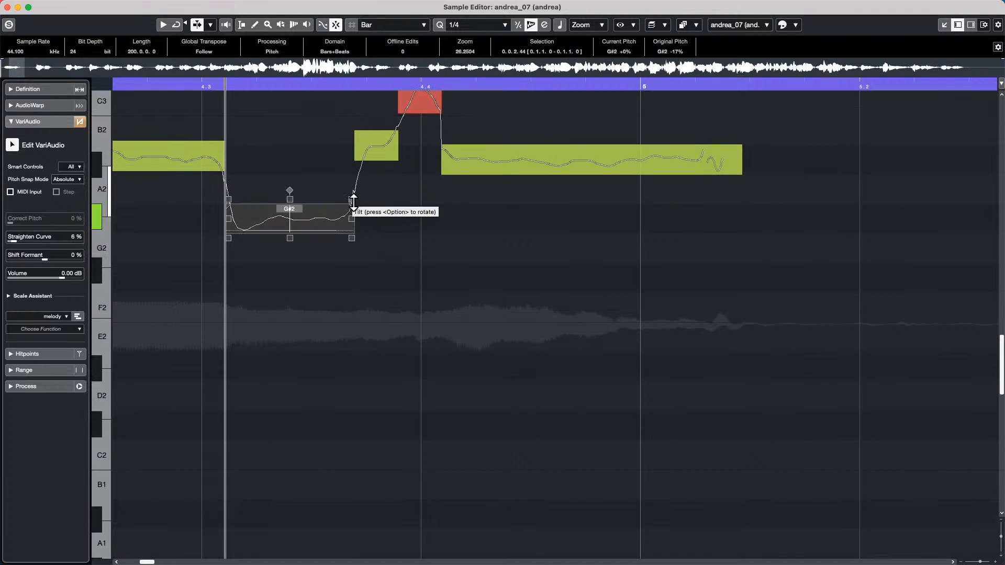
pyautogui.moveTo(354, 203)
pyautogui.mouseDown()
pyautogui.moveTo(347, 136)
pyautogui.moveTo(347, 206)
pyautogui.mouseUp()
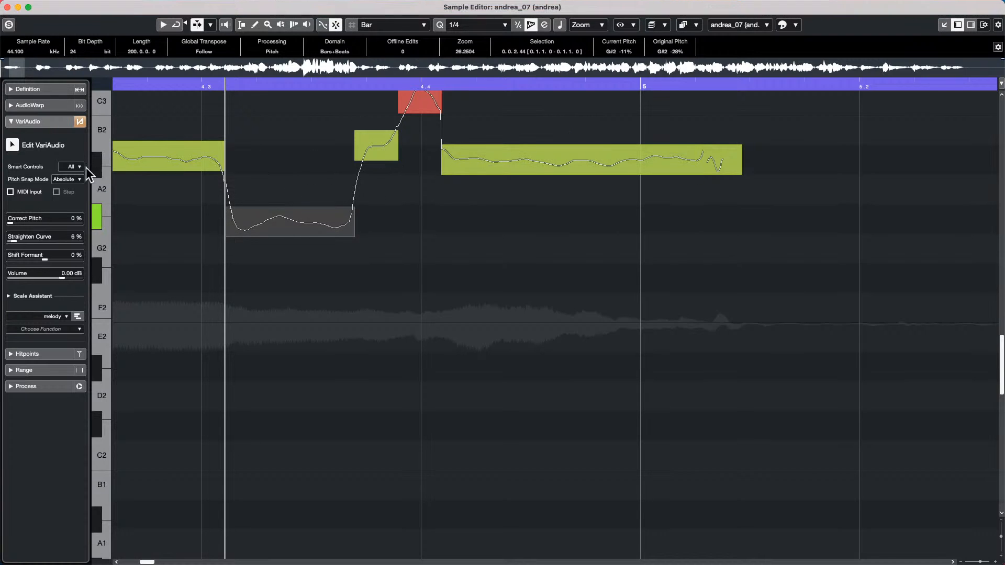
pyautogui.click(8, 7)
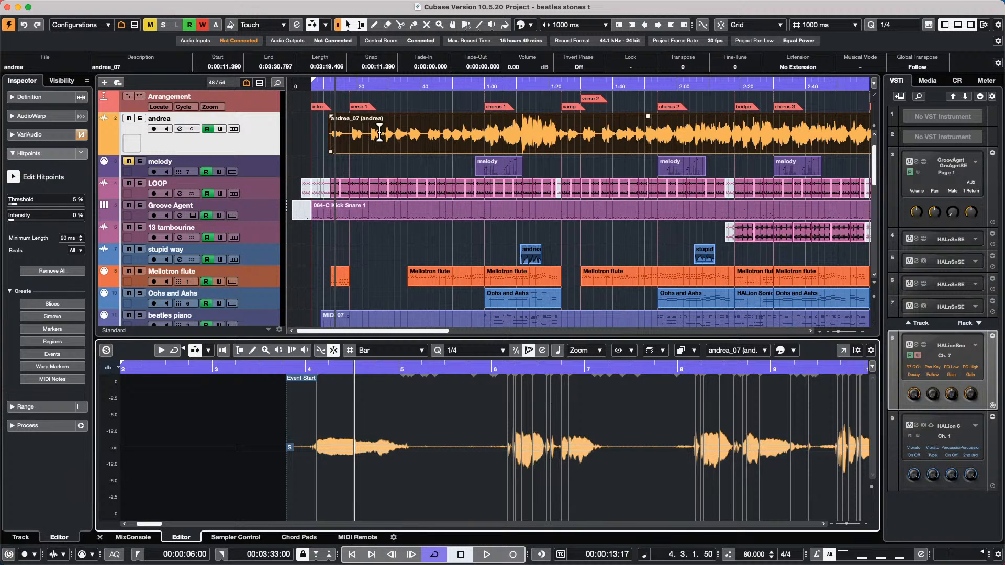
# Set the track extension of the elect gtr track to SpectraLayers
pyautogui.rightClick(386, 169)
pyautogui.click(387, 166)
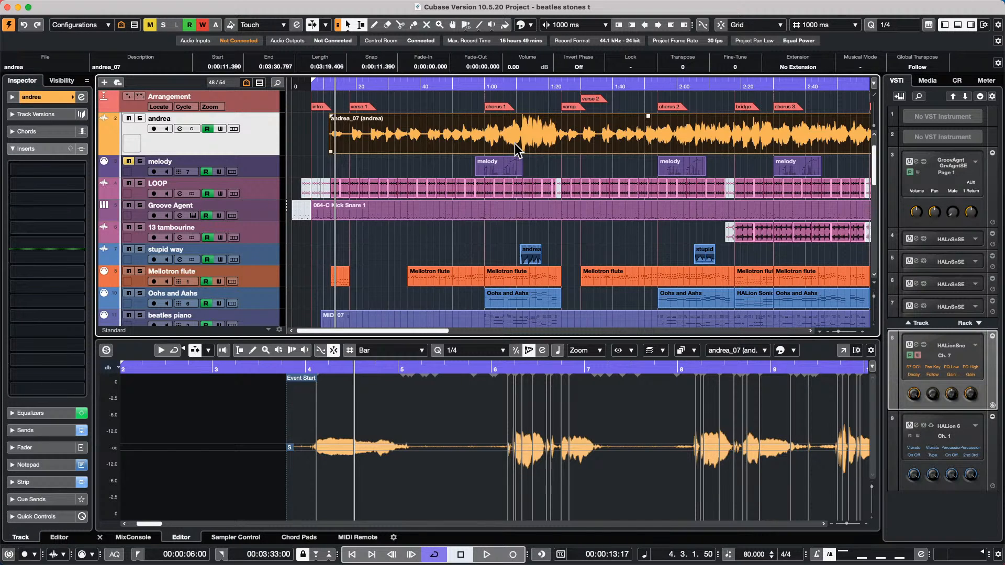
pyautogui.scroll(-5, 394, 191)
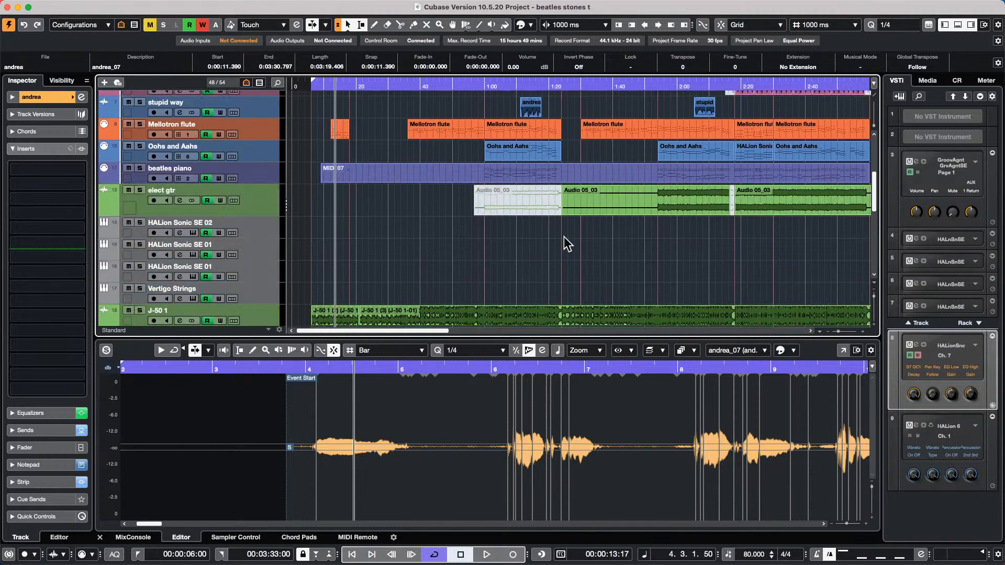
pyautogui.click(667, 211)
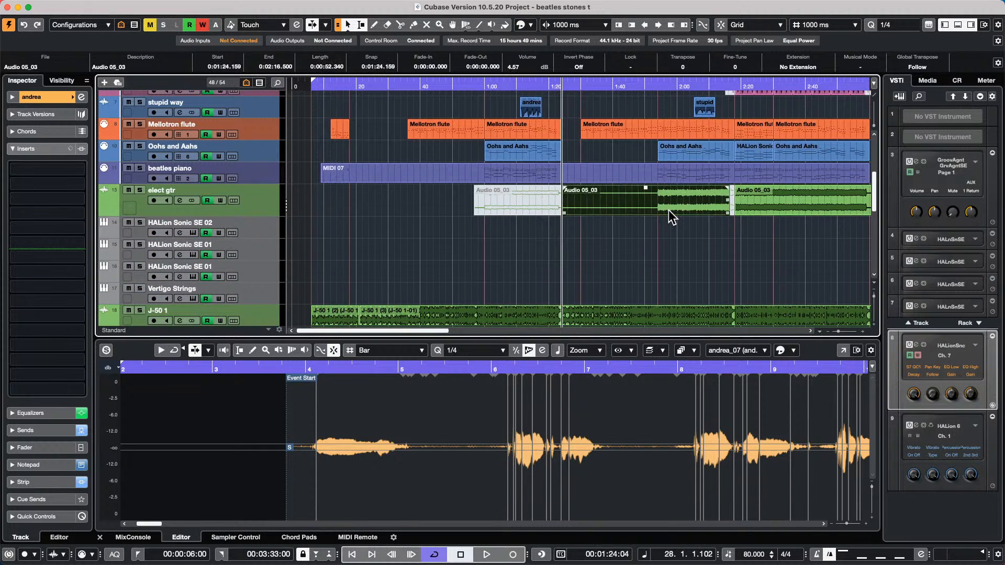
pyautogui.click(251, 205)
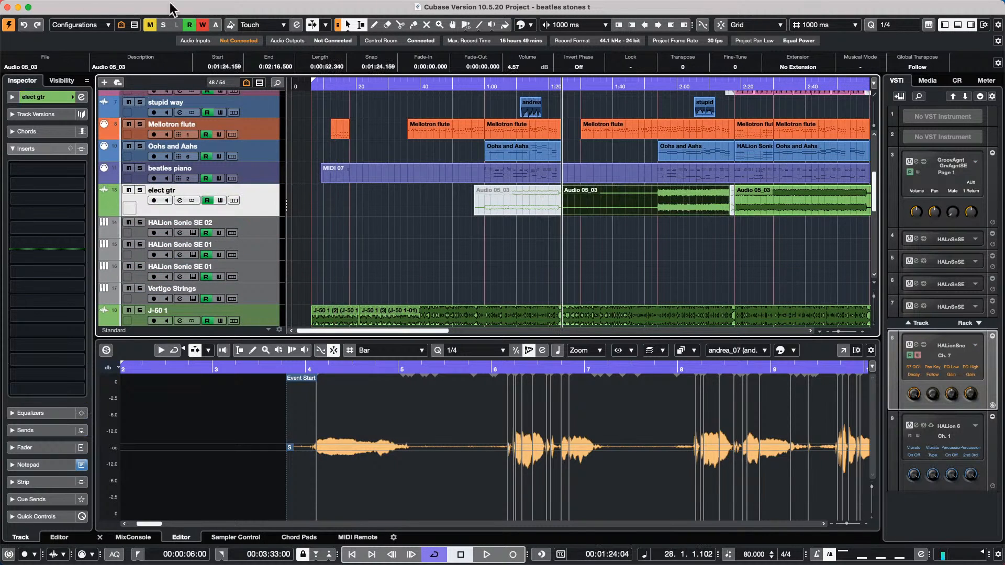
pyautogui.click(56, 99)
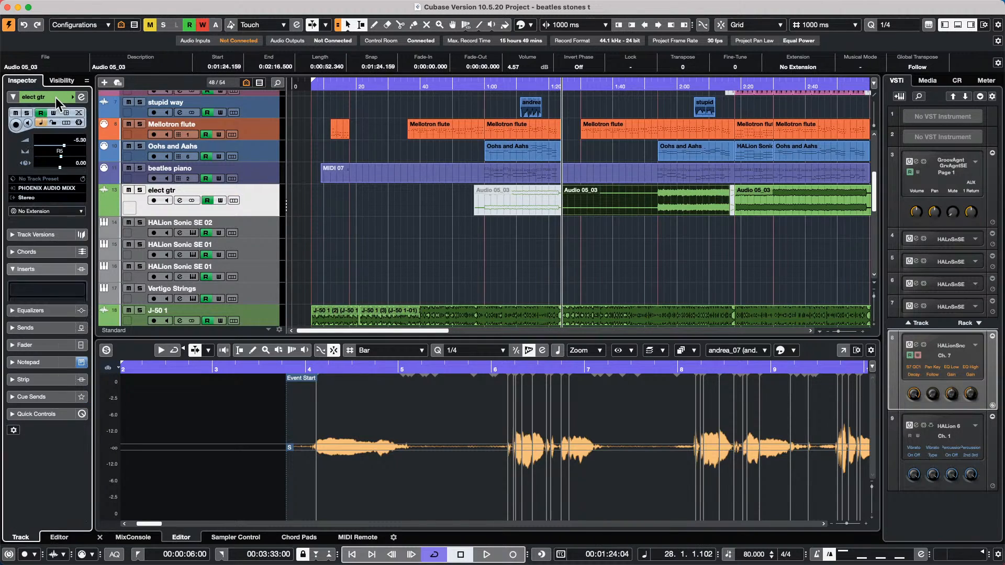
pyautogui.click(43, 212)
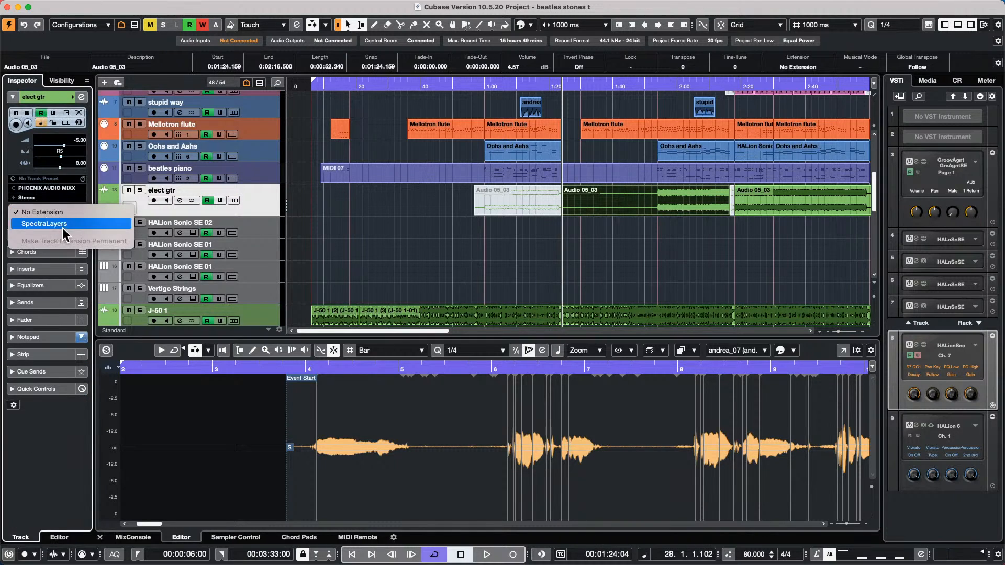
pyautogui.click(80, 223)
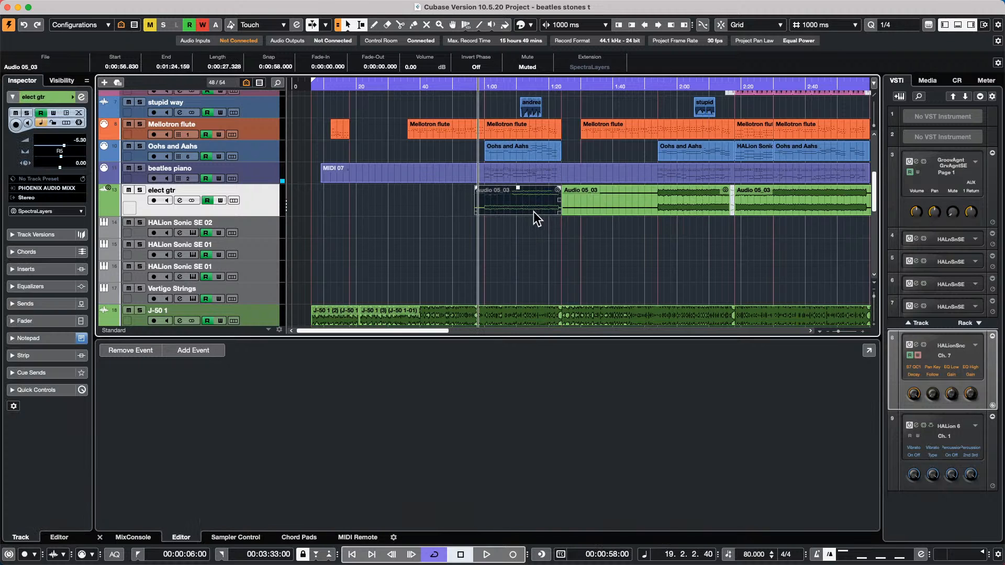
# Look through the project's audio tracks and view the definition settings of the first event on the stupid way track
pyautogui.click(261, 176)
pyautogui.click(262, 197)
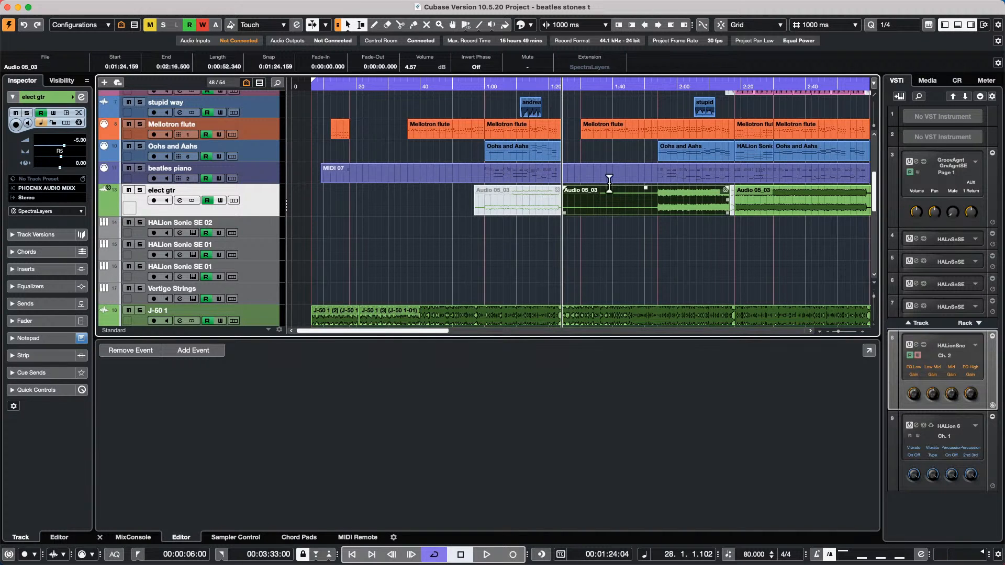
pyautogui.scroll(5, 414, 189)
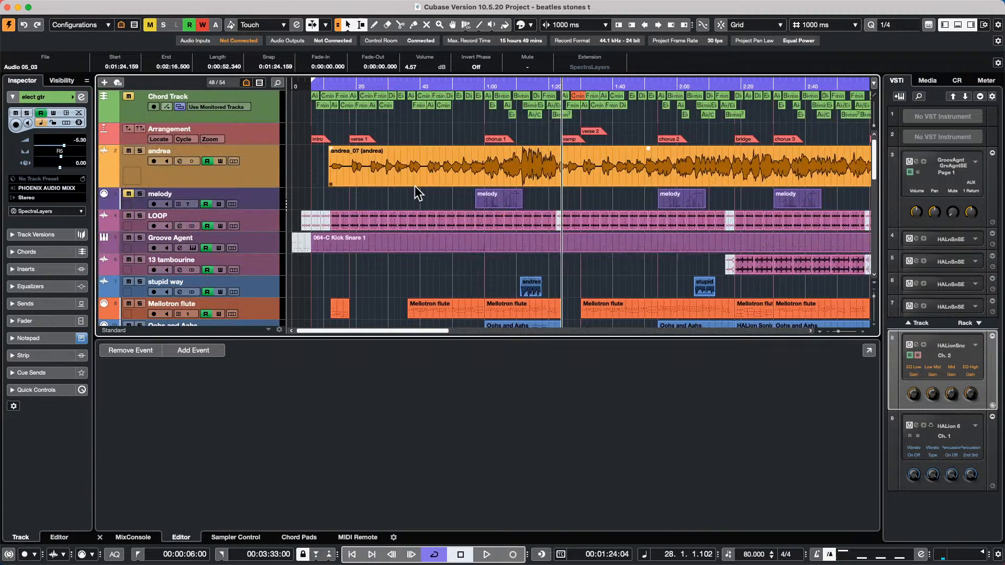
pyautogui.click(440, 173)
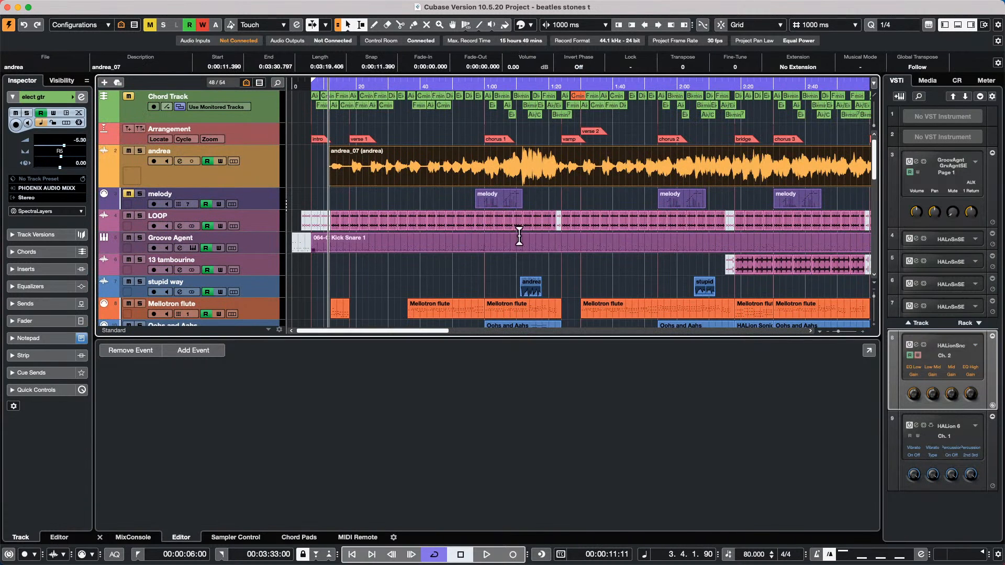
pyautogui.scroll(-5, 511, 240)
pyautogui.scroll(-6, 509, 241)
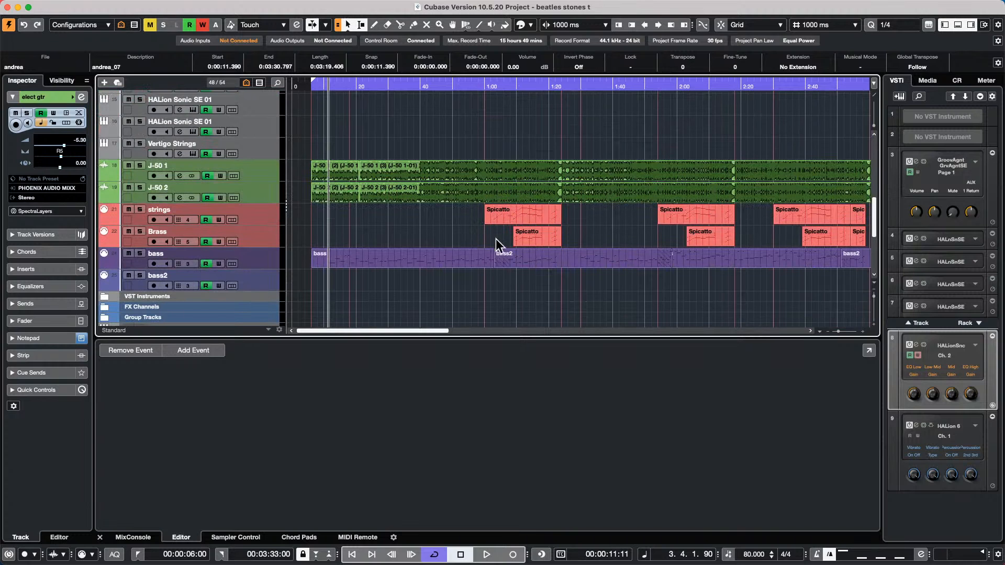
pyautogui.scroll(6, 404, 103)
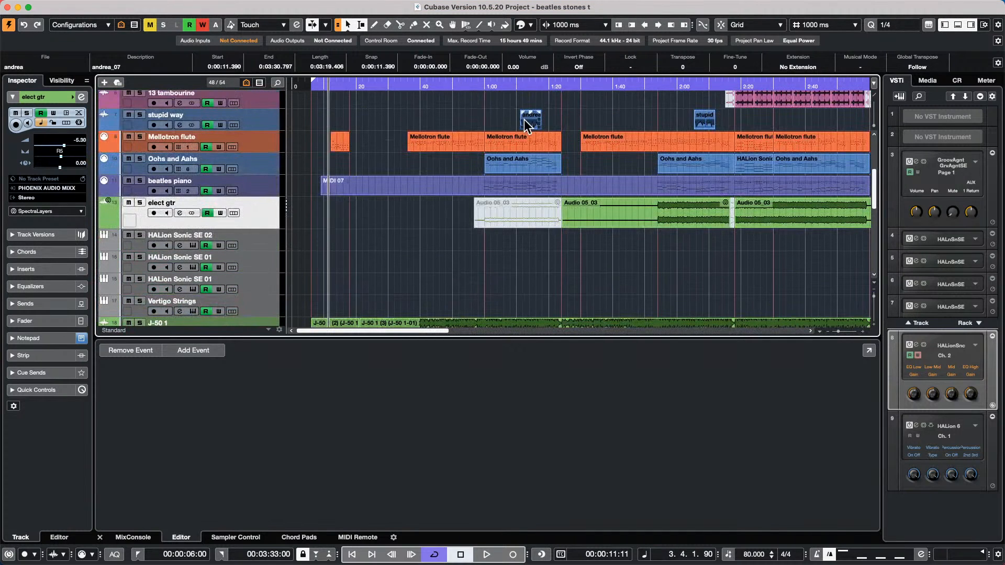
pyautogui.click(529, 121)
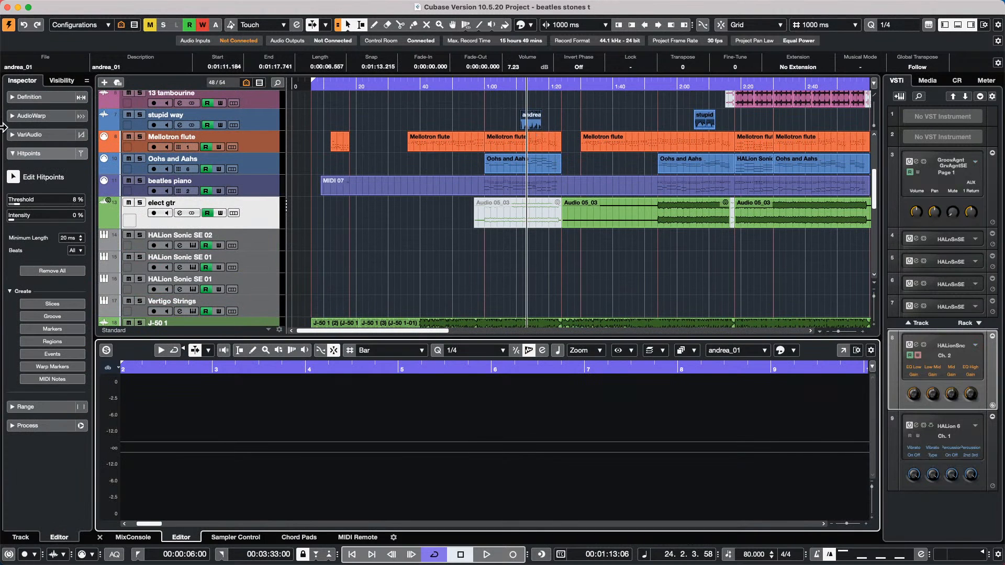
pyautogui.click(54, 99)
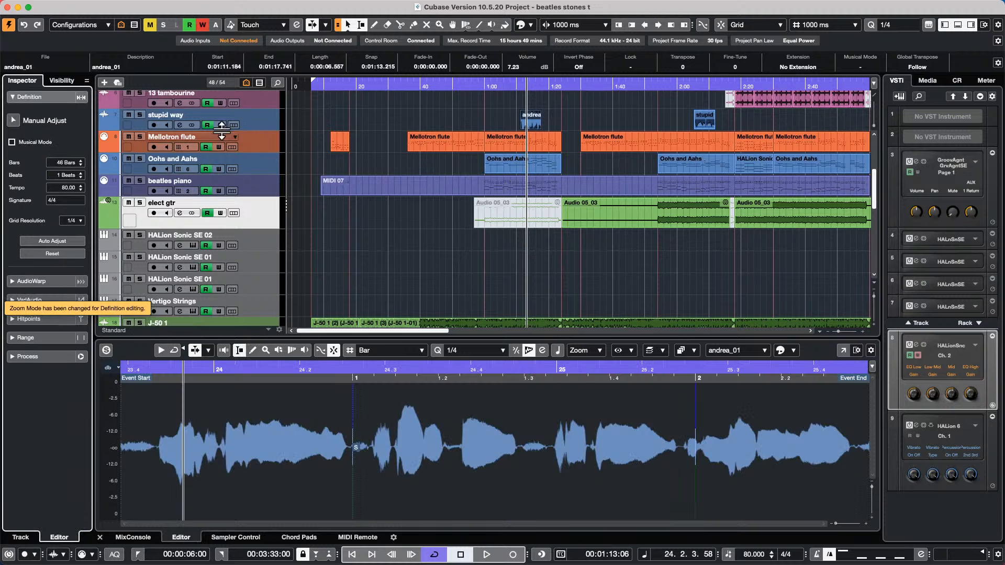
# Set the stupid way track's extension to SpectraLayers and open its first audio event in the lower-zone editor
pyautogui.click(244, 121)
pyautogui.click(48, 200)
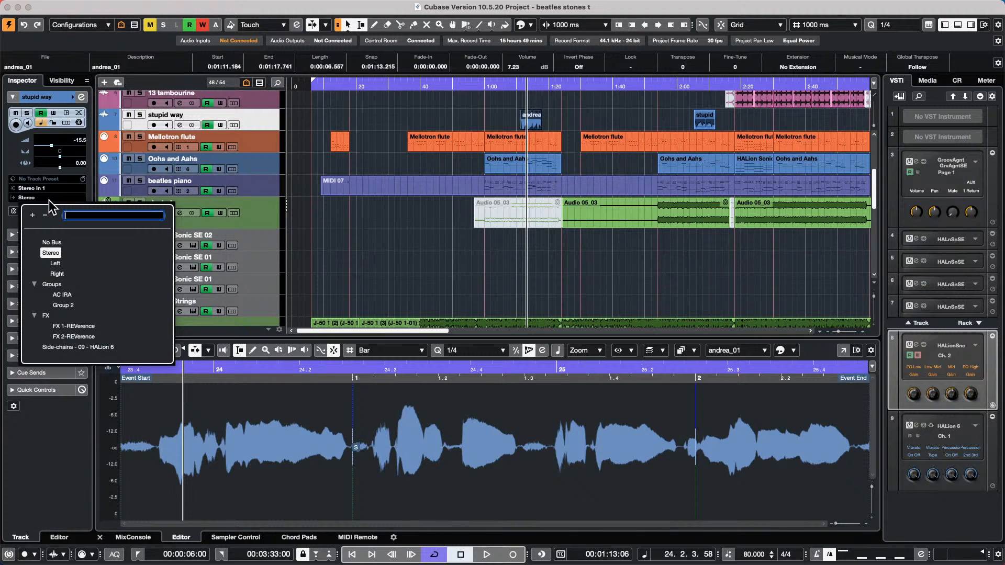
pyautogui.click(301, 182)
pyautogui.click(42, 211)
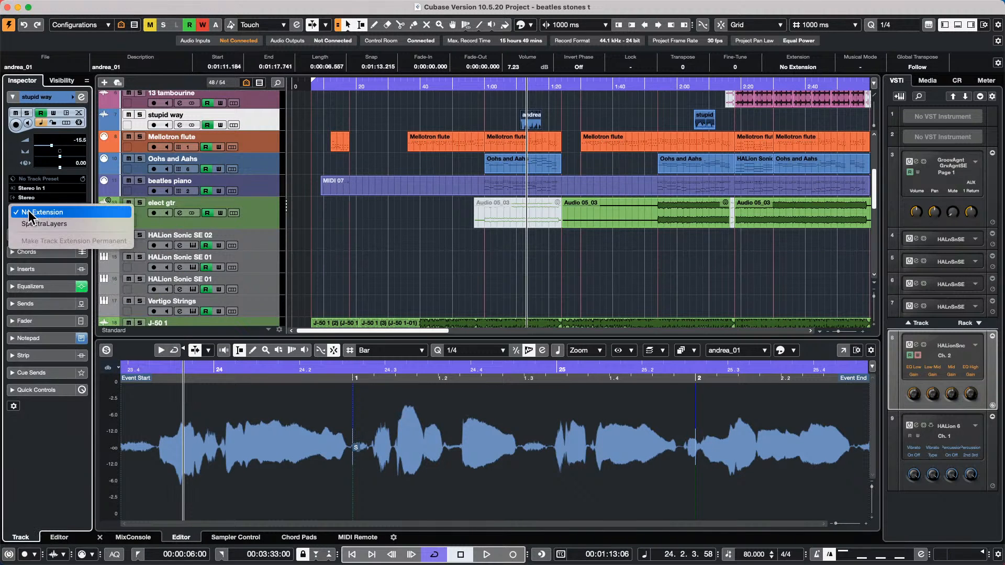
pyautogui.click(526, 140)
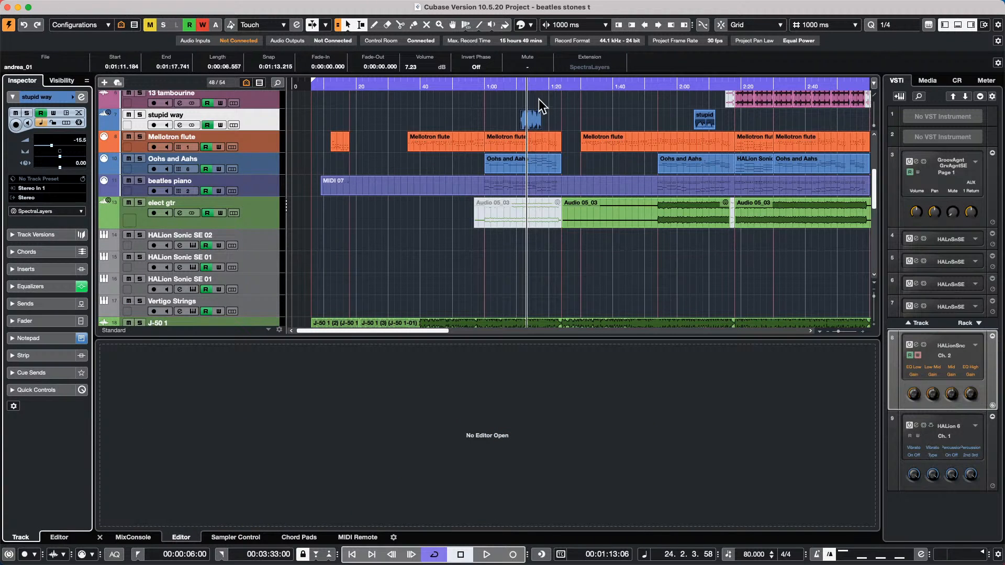
pyautogui.doubleClick(532, 123)
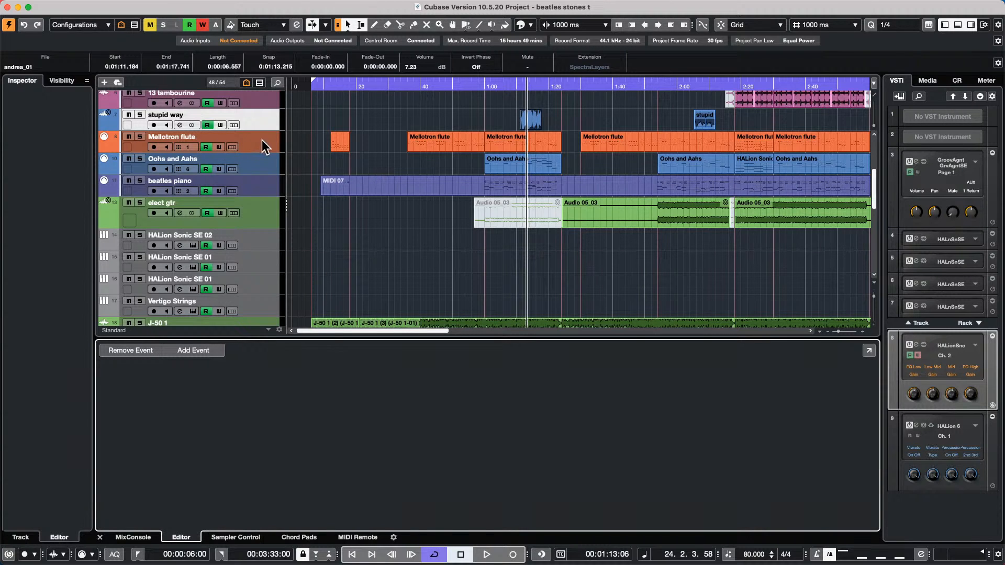
# Set the stupid way track back to No Extension
pyautogui.click(253, 114)
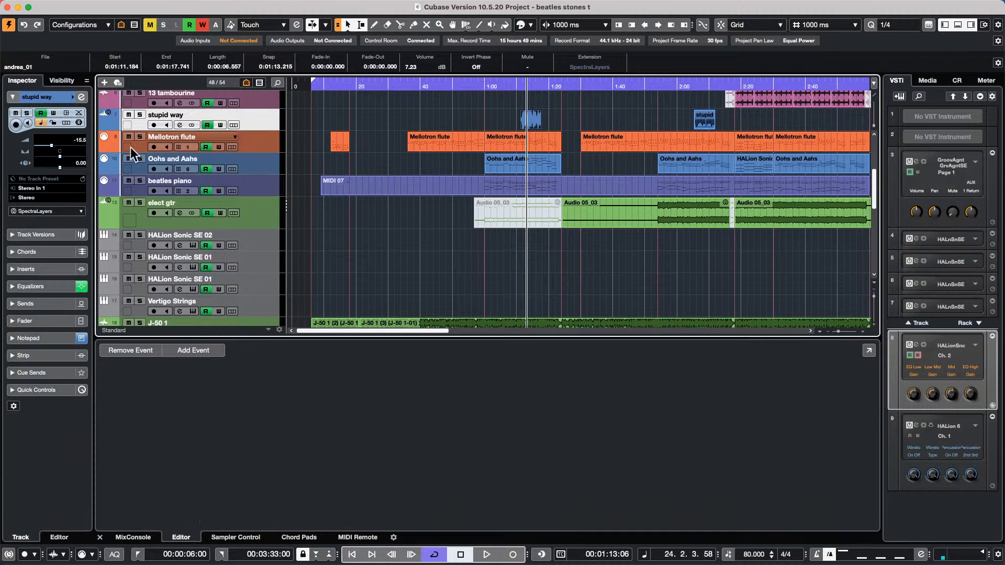
pyautogui.click(46, 211)
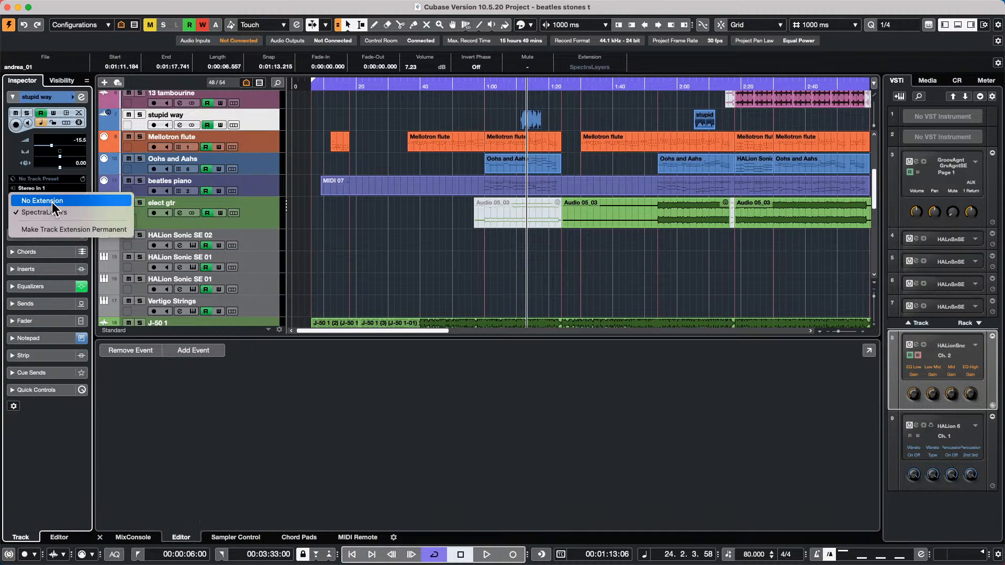
pyautogui.click(52, 202)
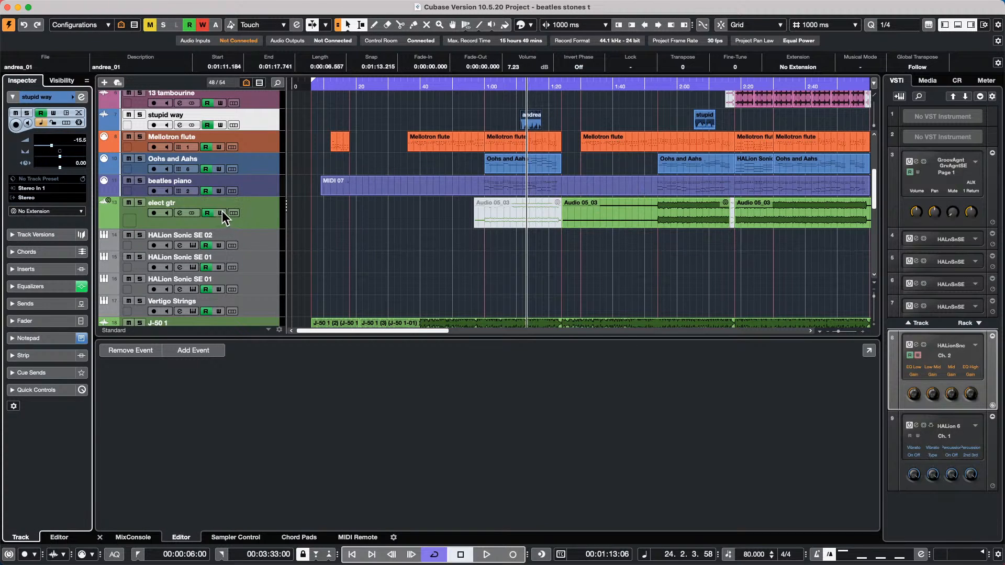
# Remove the SpectraLayers extension from the elect gtr track by choosing No Extension
pyautogui.click(255, 212)
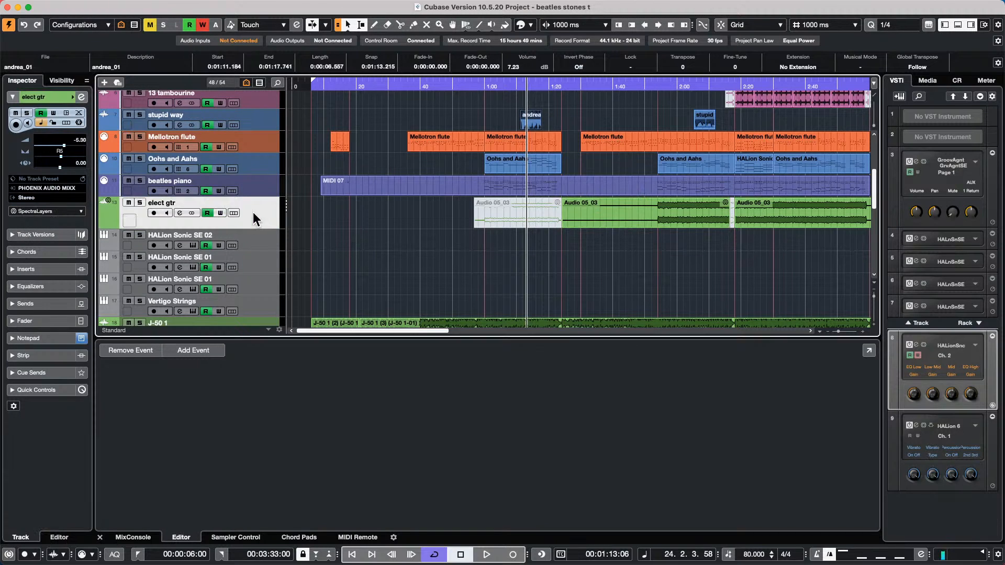
pyautogui.click(44, 211)
pyautogui.click(54, 201)
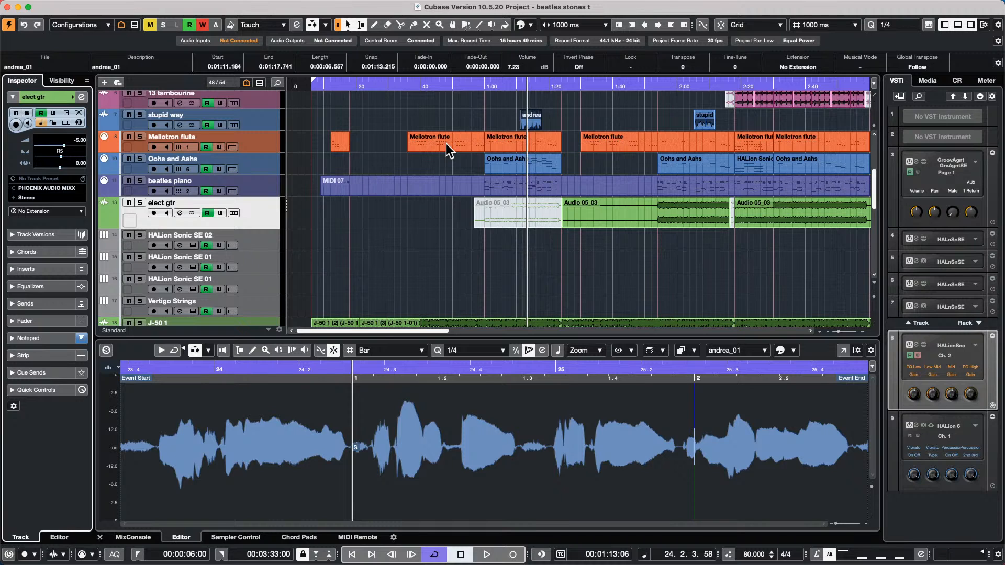
# Show the MIDI Remote in the lower zone and look over all the configured controller surfaces
pyautogui.moveTo(636, 4)
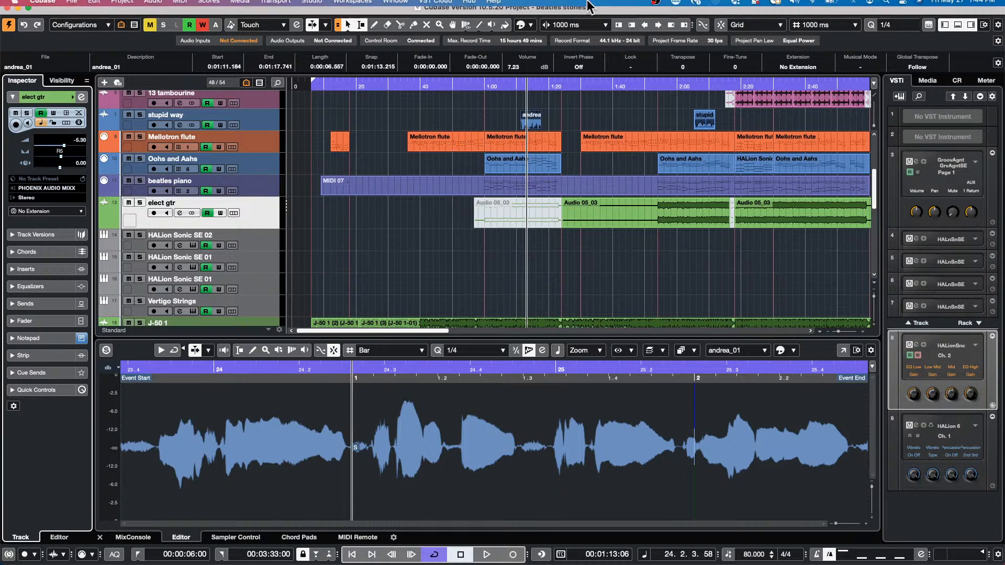
pyautogui.click(312, 6)
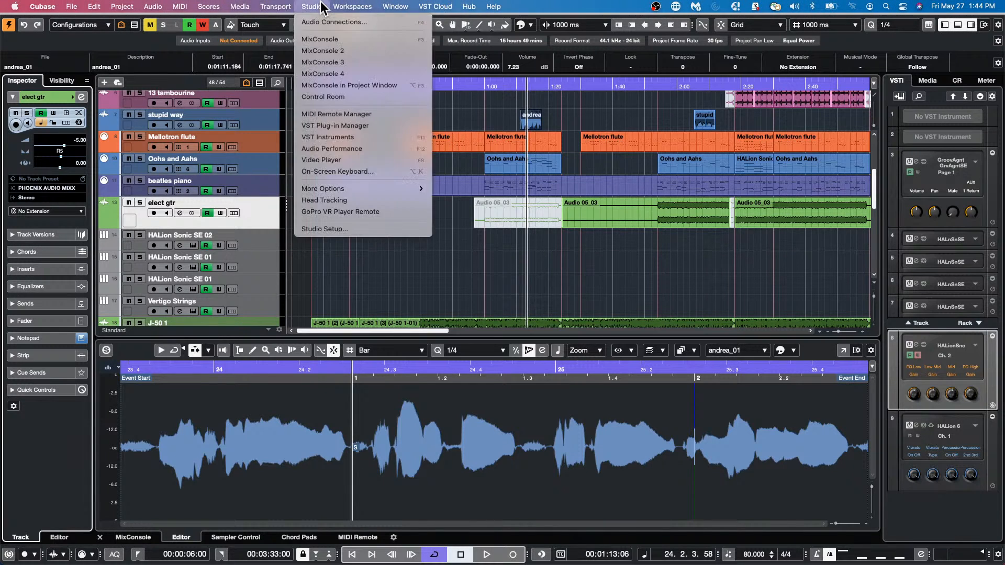
pyautogui.click(358, 497)
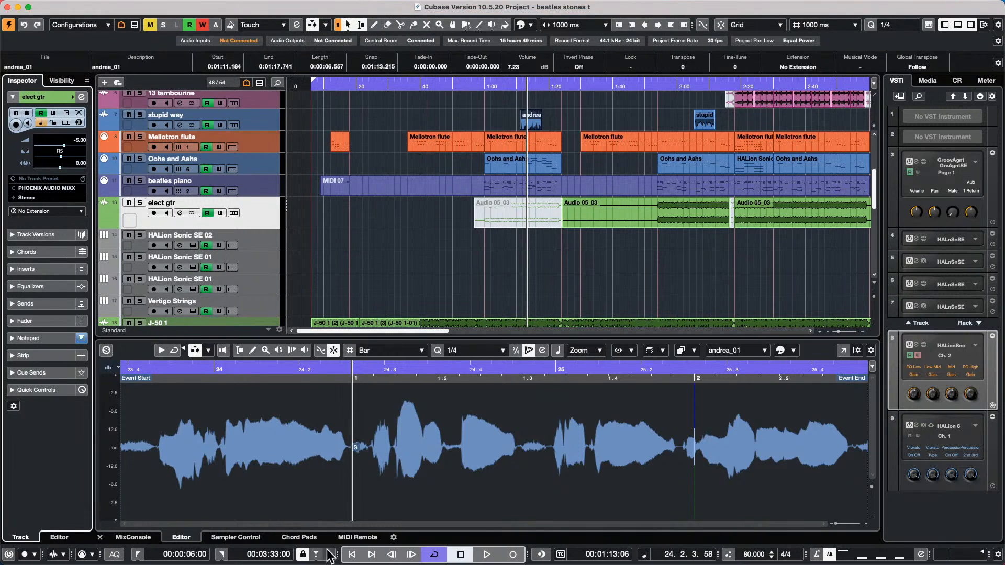
pyautogui.click(358, 537)
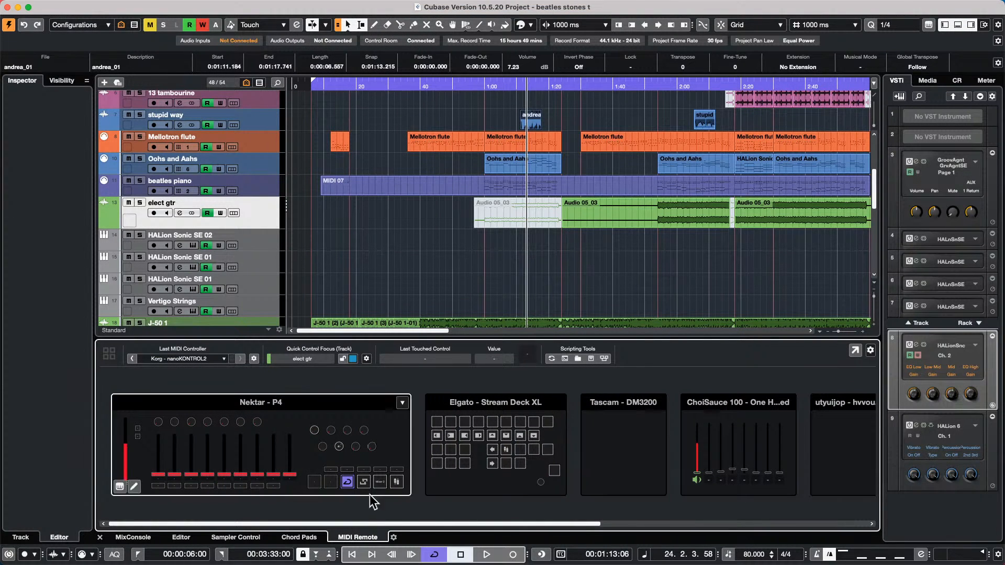
pyautogui.hscroll(10, 387, 530)
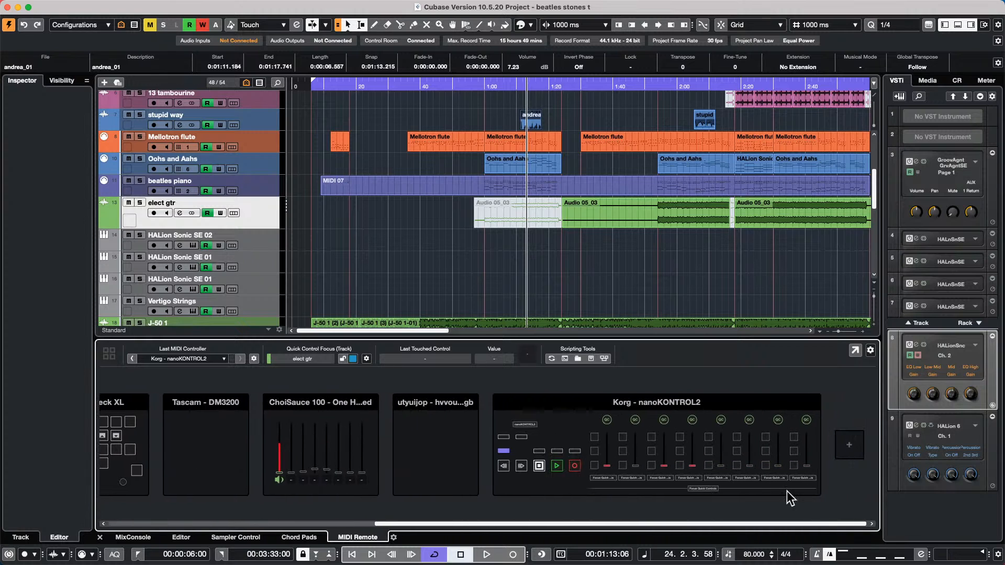
pyautogui.moveTo(243, 5)
pyautogui.click(312, 6)
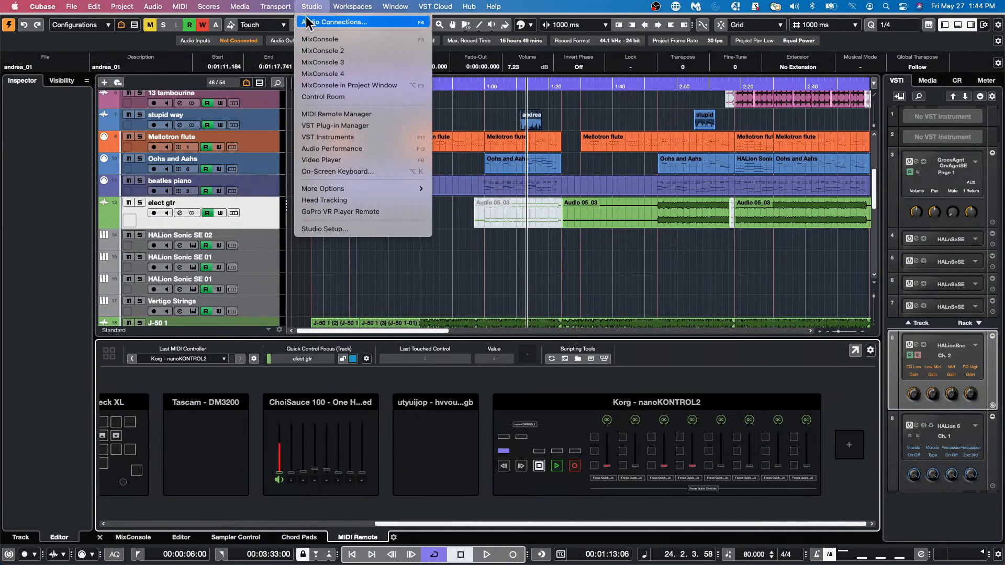
pyautogui.click(308, 25)
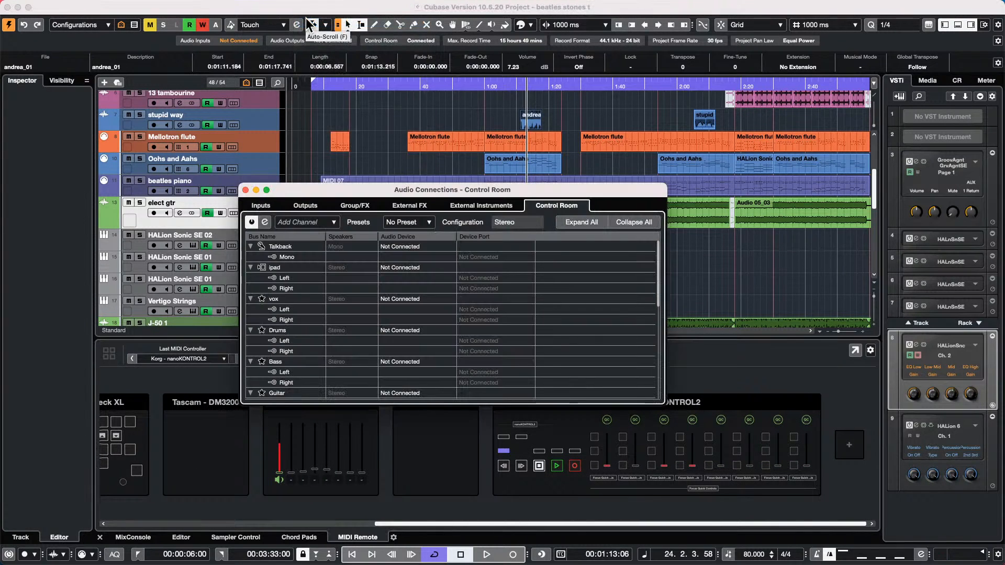
pyautogui.click(246, 190)
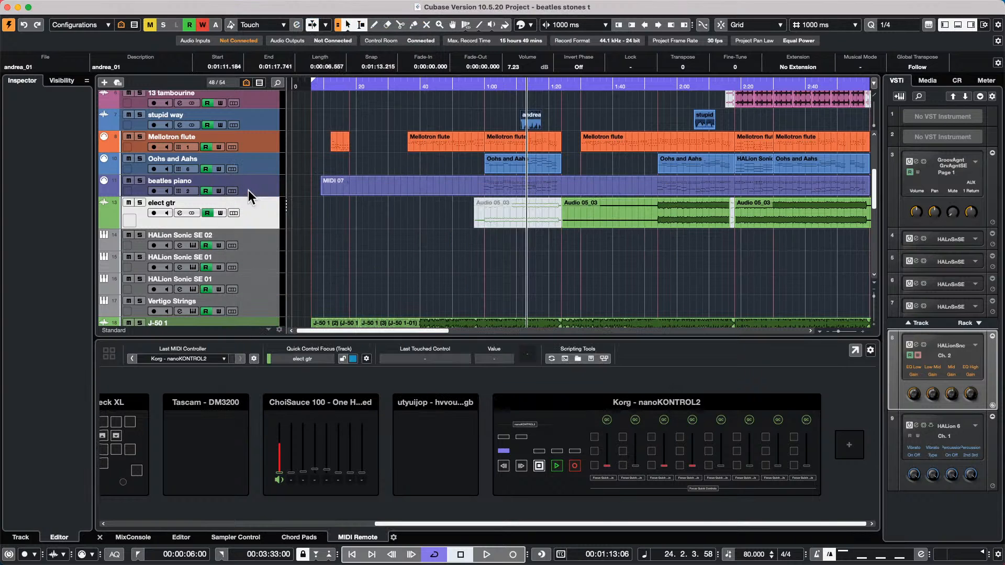
# Examine the legacy Mackie Control page in Studio Setup, including the addable device types and available MIDI input ports
pyautogui.click(306, 7)
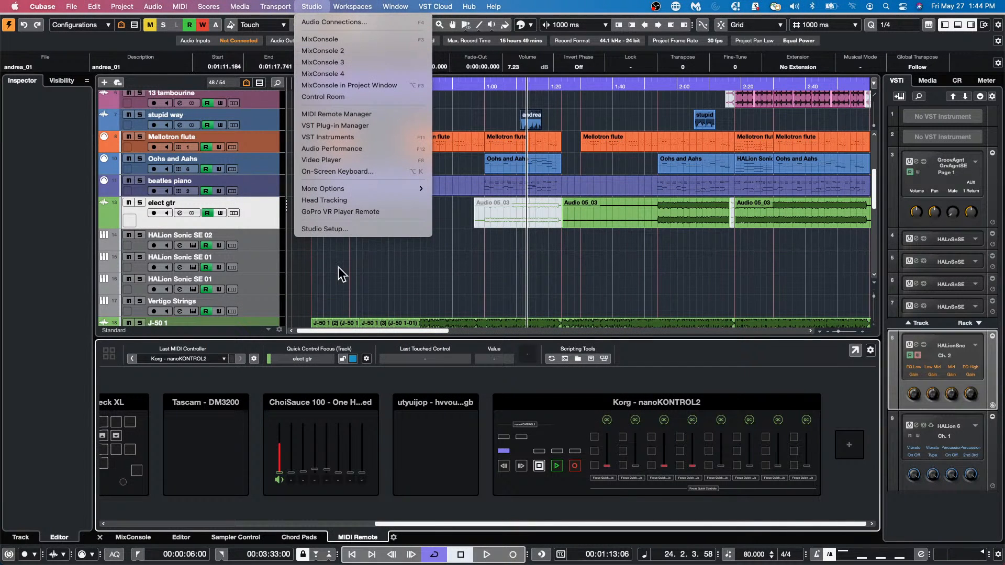
pyautogui.click(353, 229)
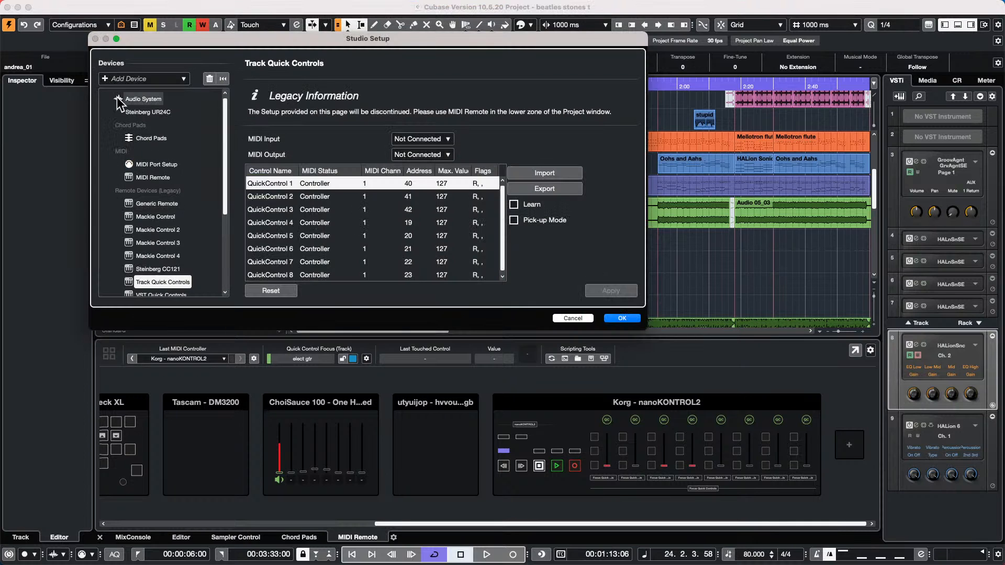
pyautogui.click(146, 216)
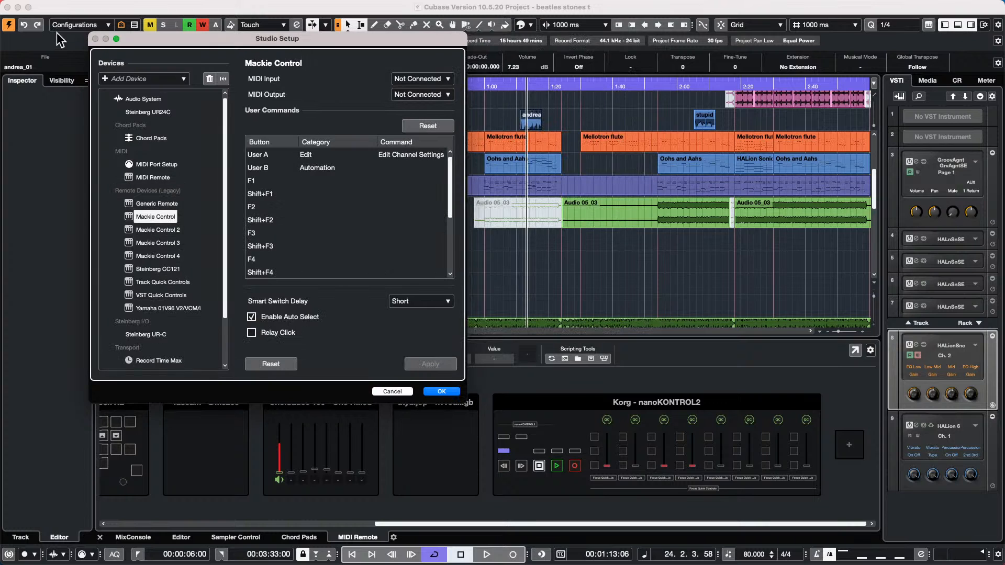
pyautogui.click(103, 79)
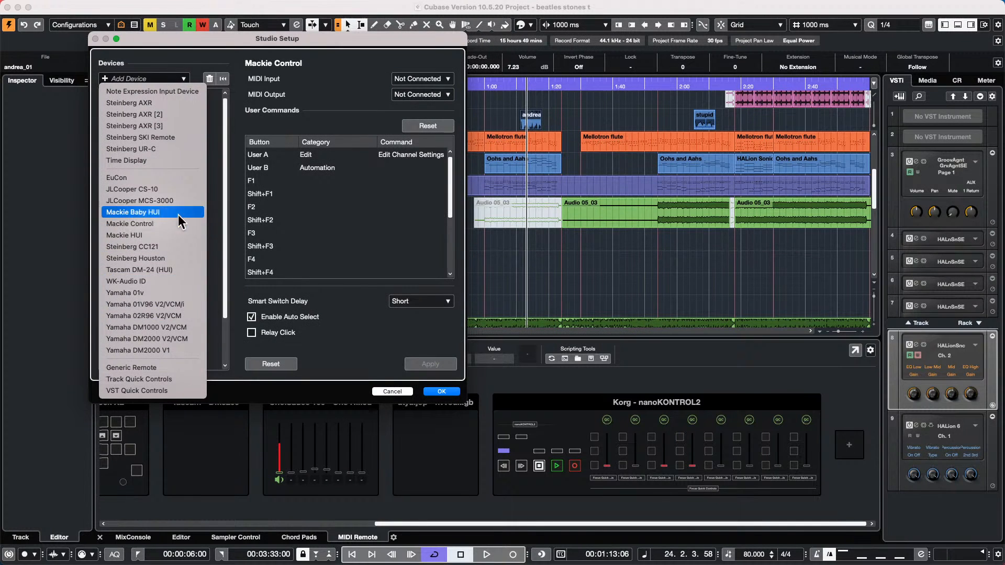
pyautogui.click(250, 199)
pyautogui.click(435, 80)
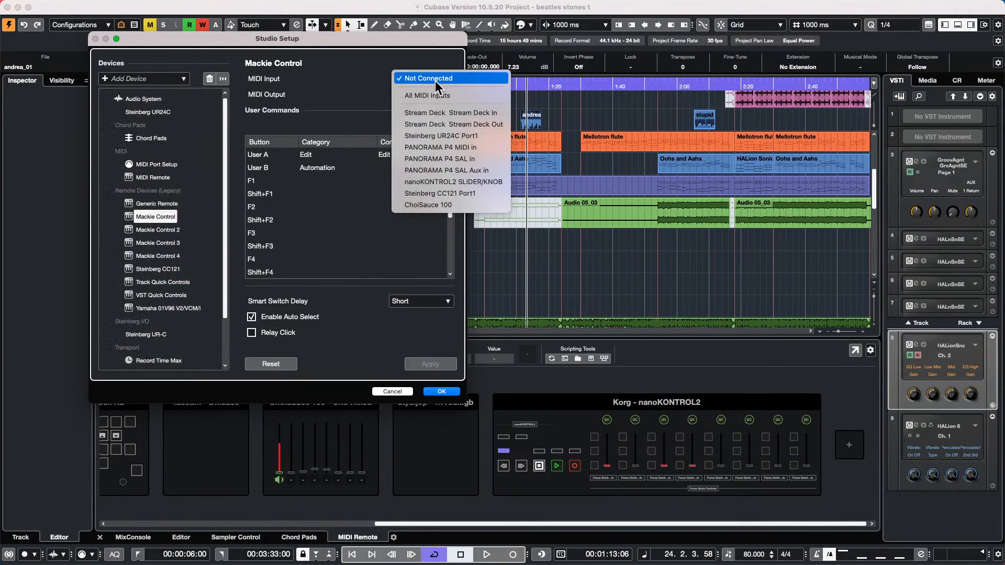
pyautogui.click(378, 102)
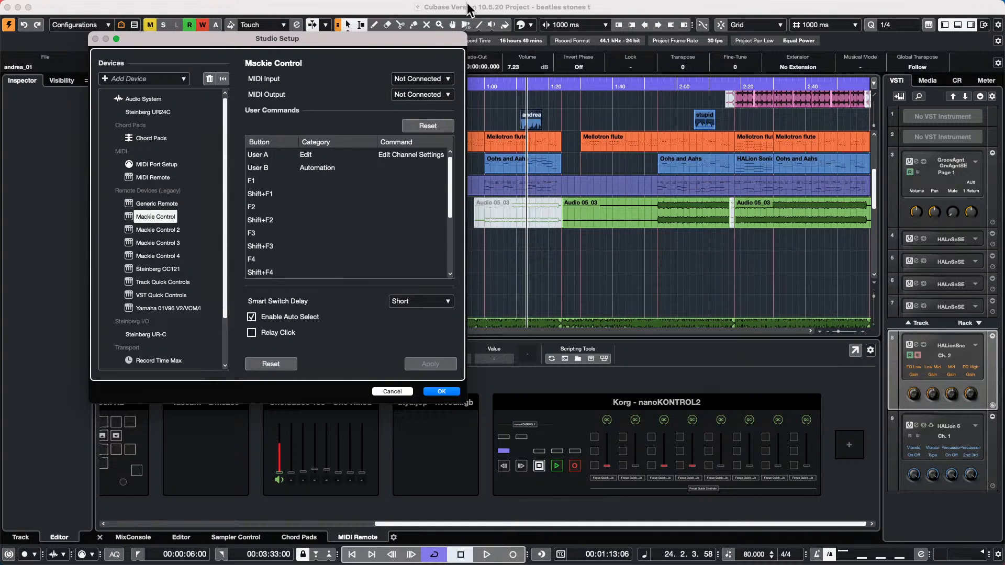
pyautogui.click(443, 392)
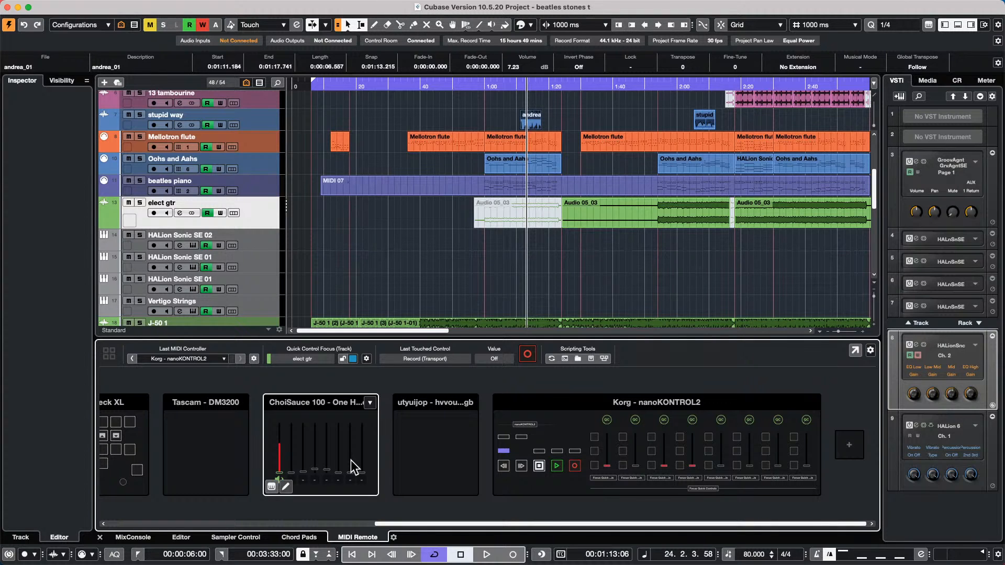
# Open the andrea_07 vocal event in the lower-zone editor and enable VariAudio editing
pyautogui.scroll(5, 470, 259)
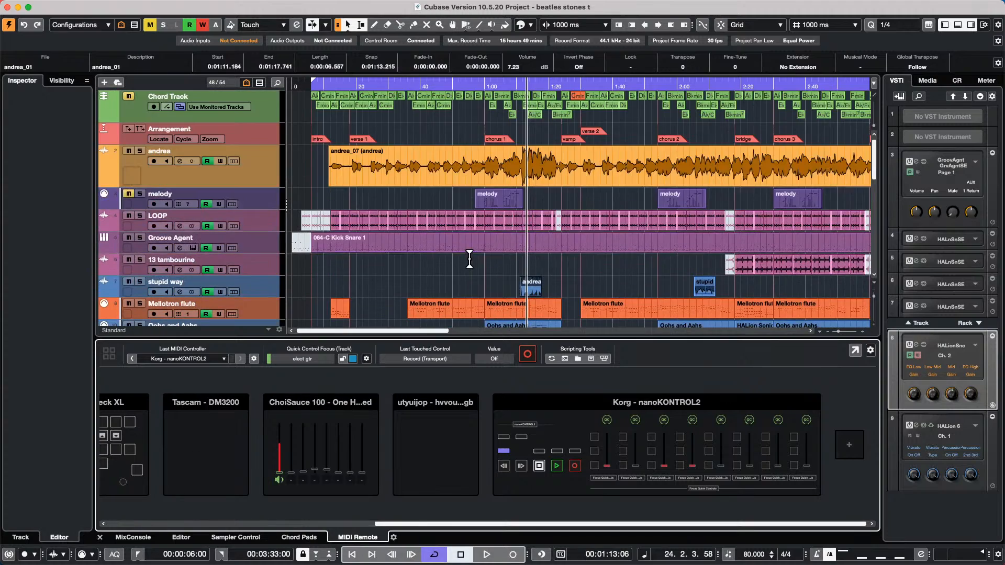
pyautogui.doubleClick(488, 179)
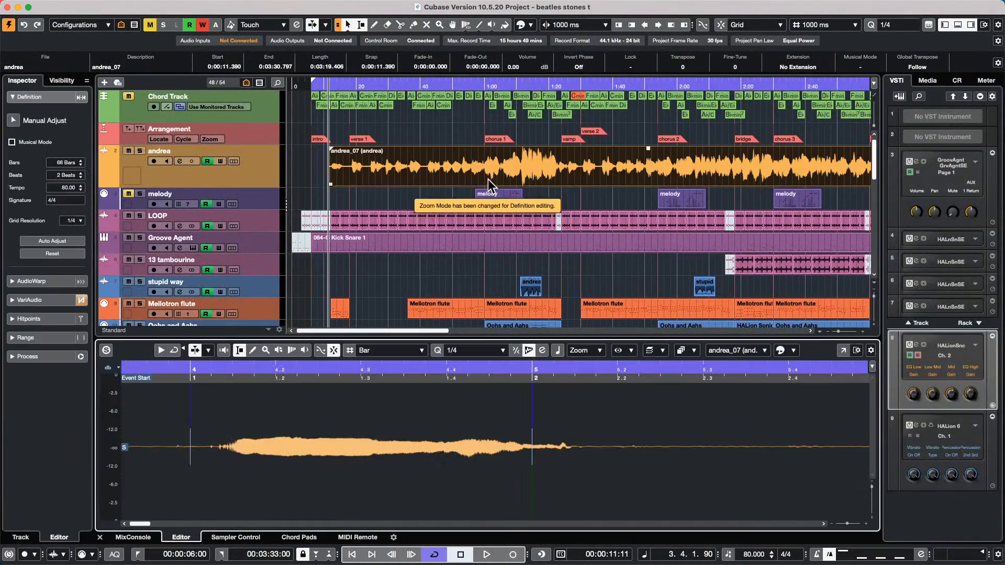
pyautogui.click(31, 300)
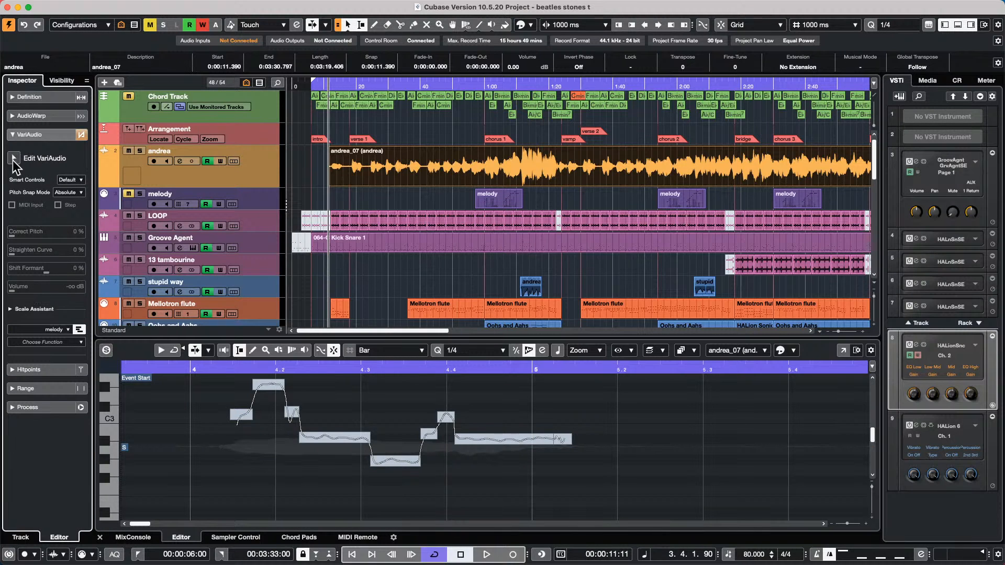
pyautogui.click(13, 159)
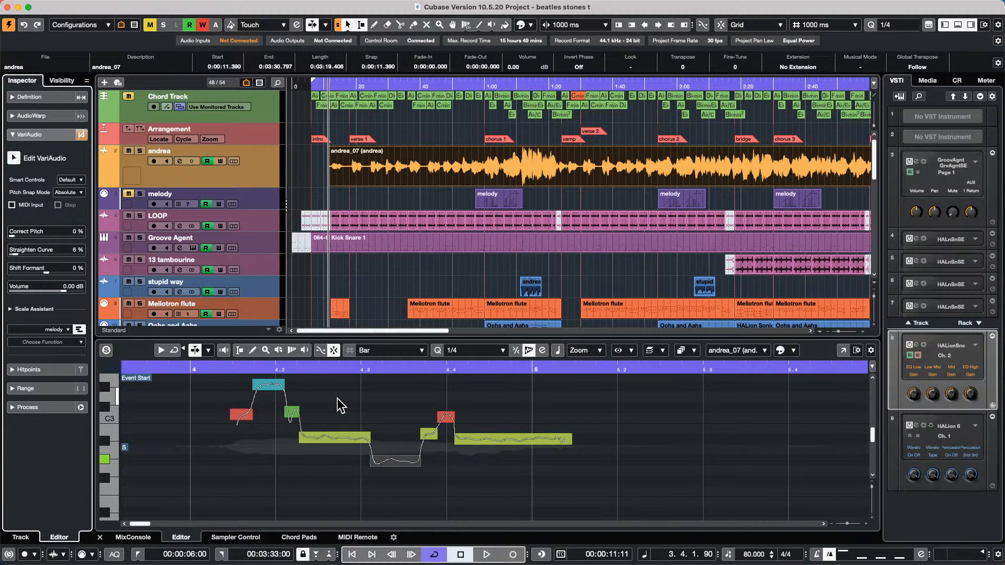
# Select the vocal segments following the first three and set their pitch correction to 43 %
pyautogui.moveTo(338, 399); pyautogui.dragTo(617, 505)
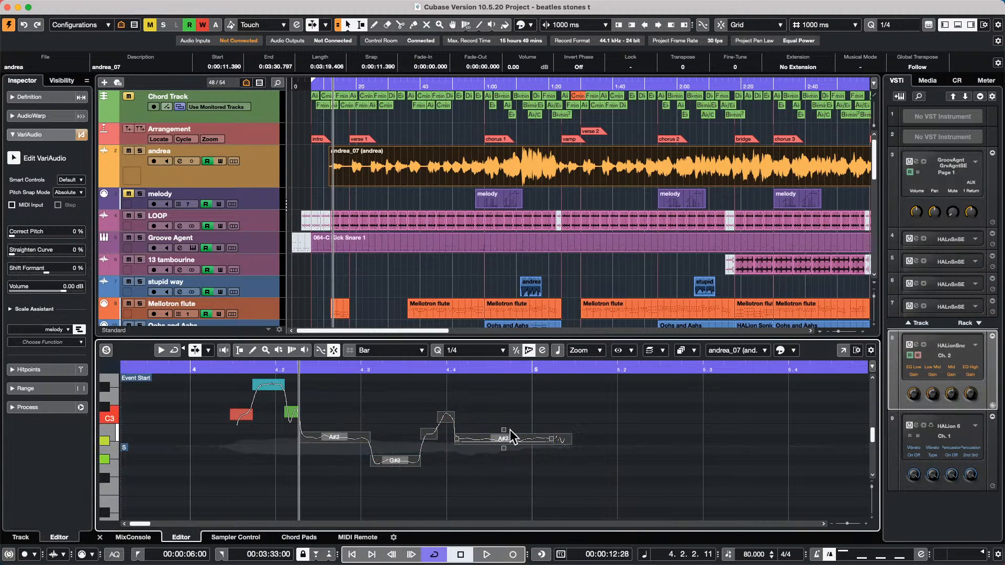
pyautogui.moveTo(504, 434); pyautogui.dragTo(505, 433)
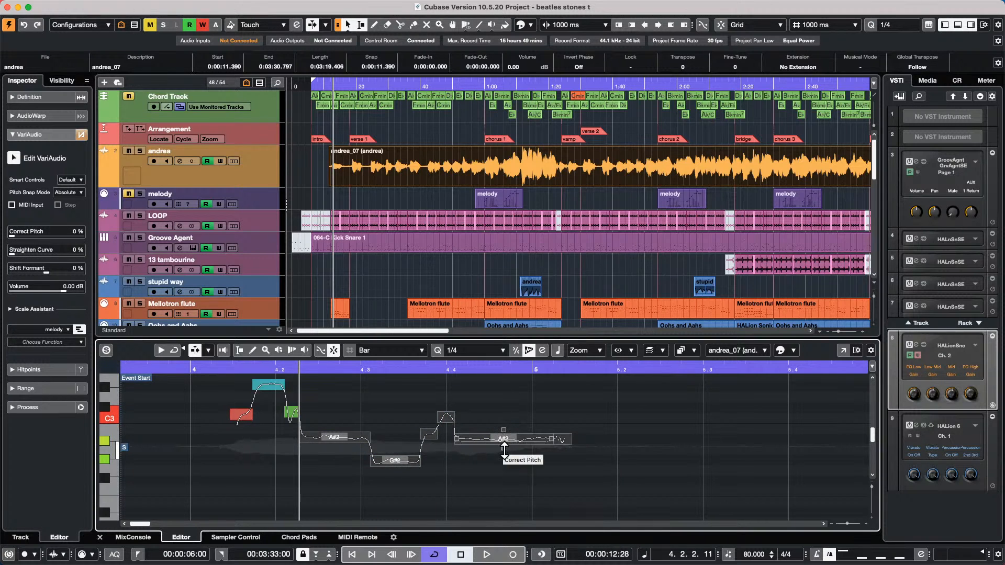
pyautogui.moveTo(504, 449); pyautogui.dragTo(553, 417)
# Expand VariAudio's Scale Assistant and examine its editor scale, chord track and pitch quantizing options
pyautogui.click(10, 309)
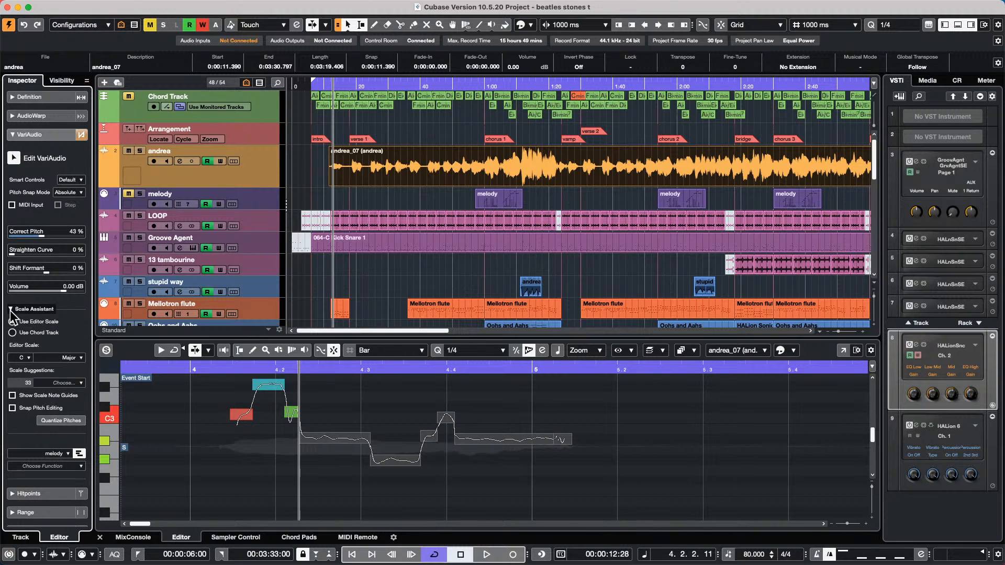
pyautogui.click(10, 310)
pyautogui.click(9, 310)
pyautogui.click(10, 309)
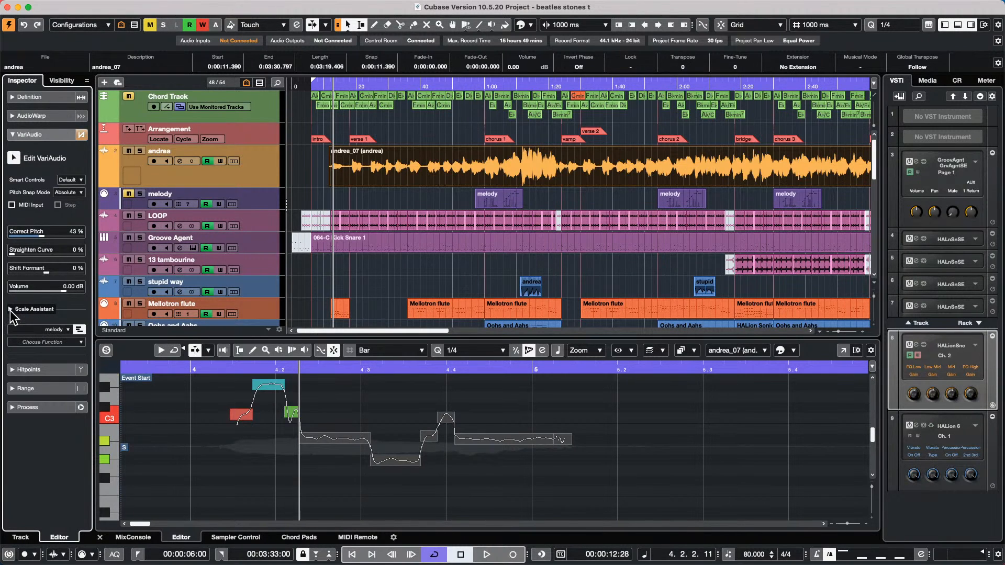
pyautogui.click(10, 310)
pyautogui.click(11, 312)
pyautogui.click(10, 312)
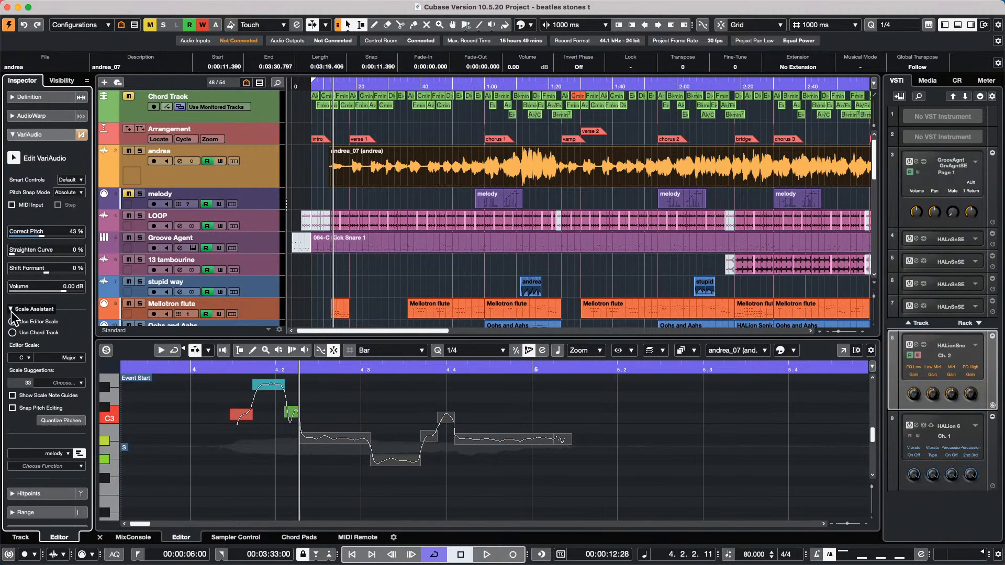
pyautogui.click(10, 311)
pyautogui.click(10, 312)
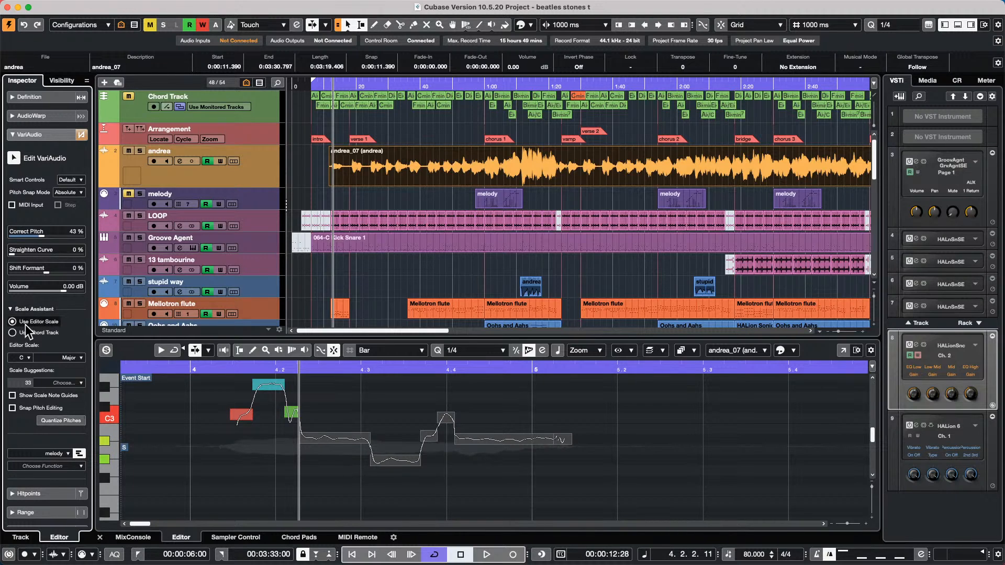
pyautogui.click(19, 357)
pyautogui.click(21, 328)
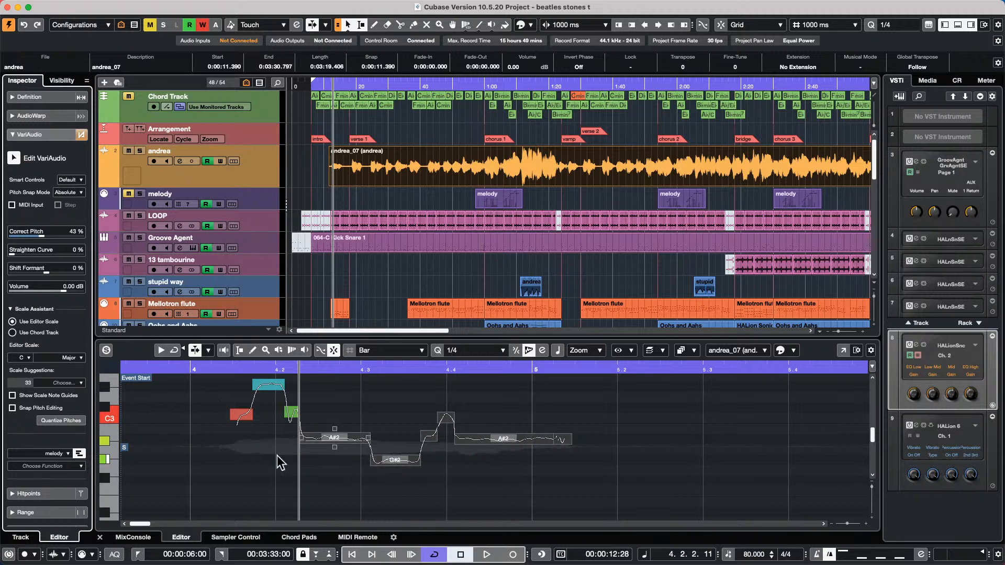
pyautogui.click(11, 310)
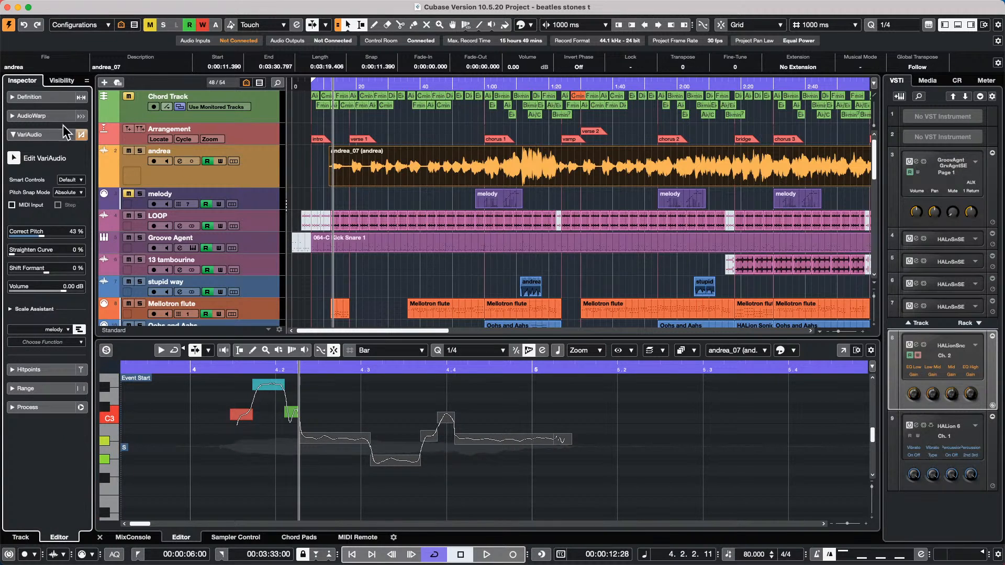
pyautogui.click(11, 310)
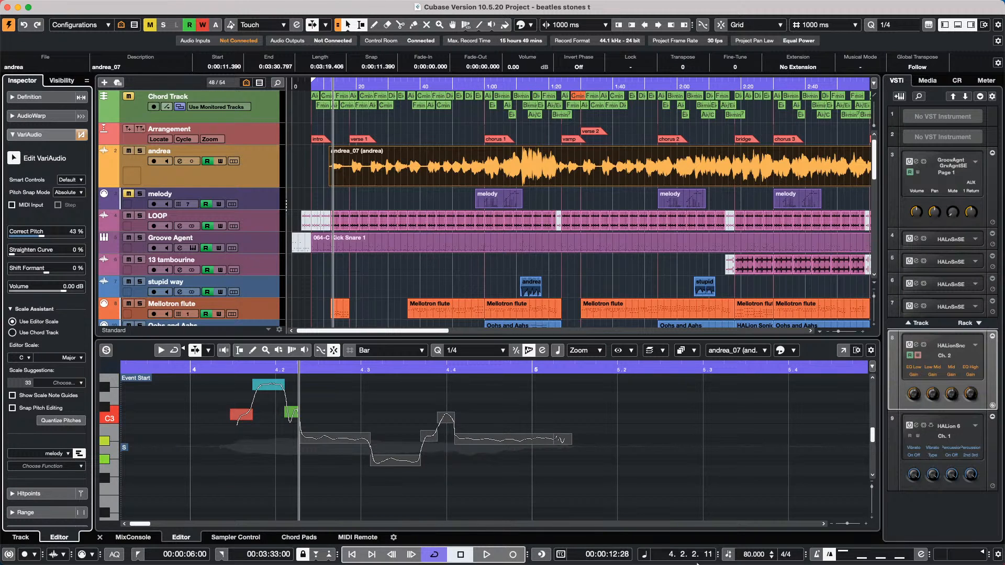
# Open and activate the project UpstreamC9.cpr from the 02 Upstream folder, leaving its missing files unresolved
pyautogui.moveTo(30, 5)
pyautogui.click(72, 6)
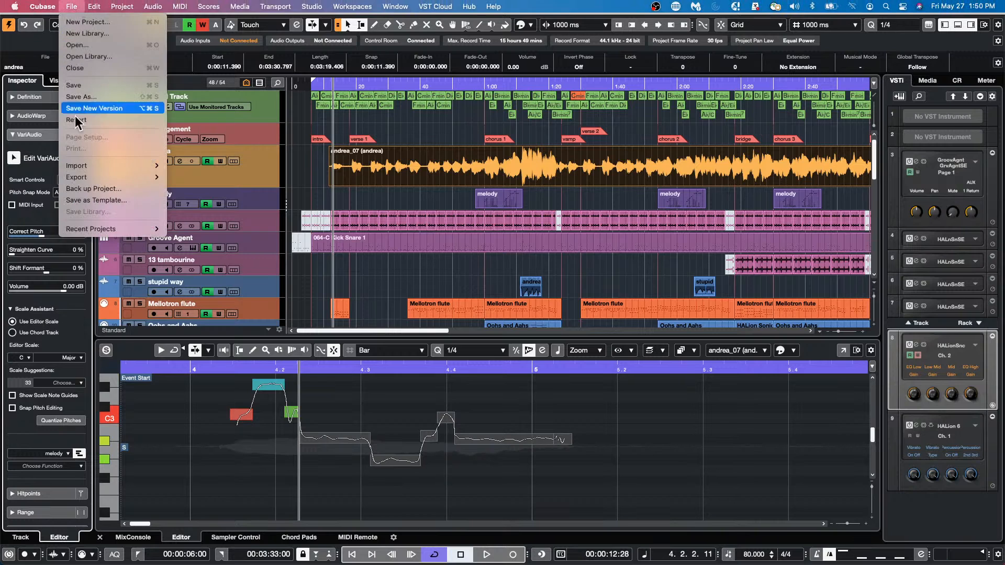
pyautogui.moveTo(130, 229)
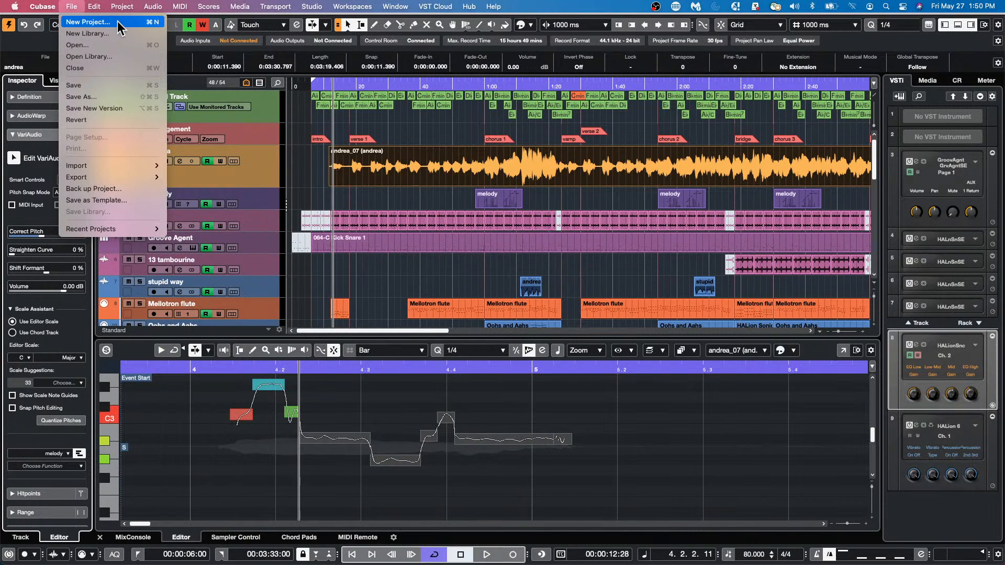
pyautogui.click(111, 43)
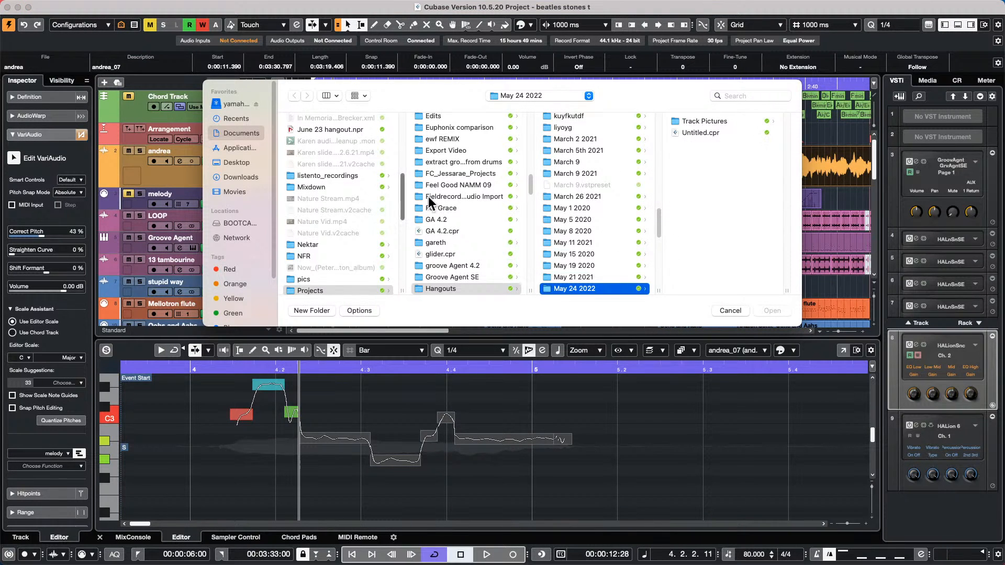
pyautogui.scroll(10, 461, 202)
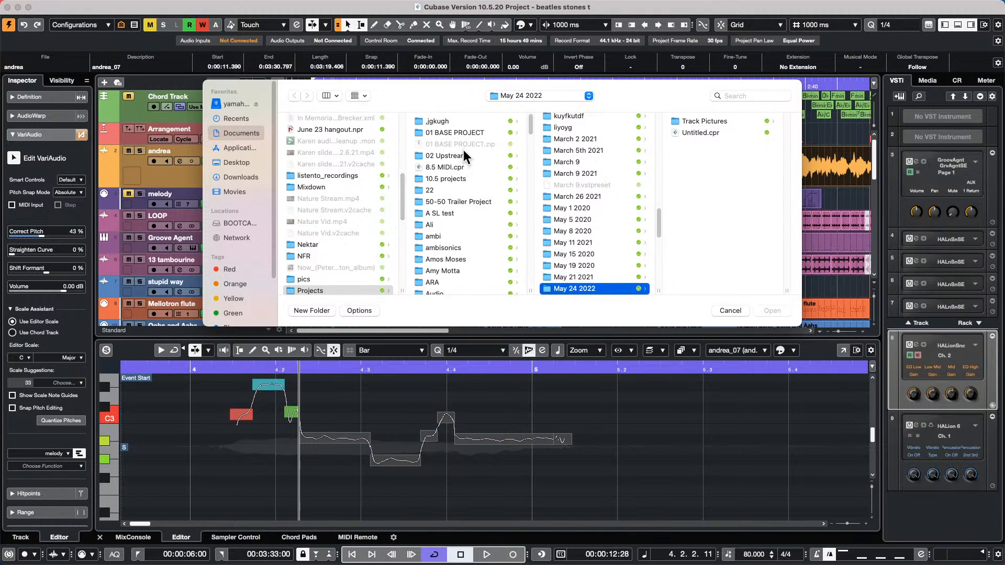
pyautogui.click(460, 156)
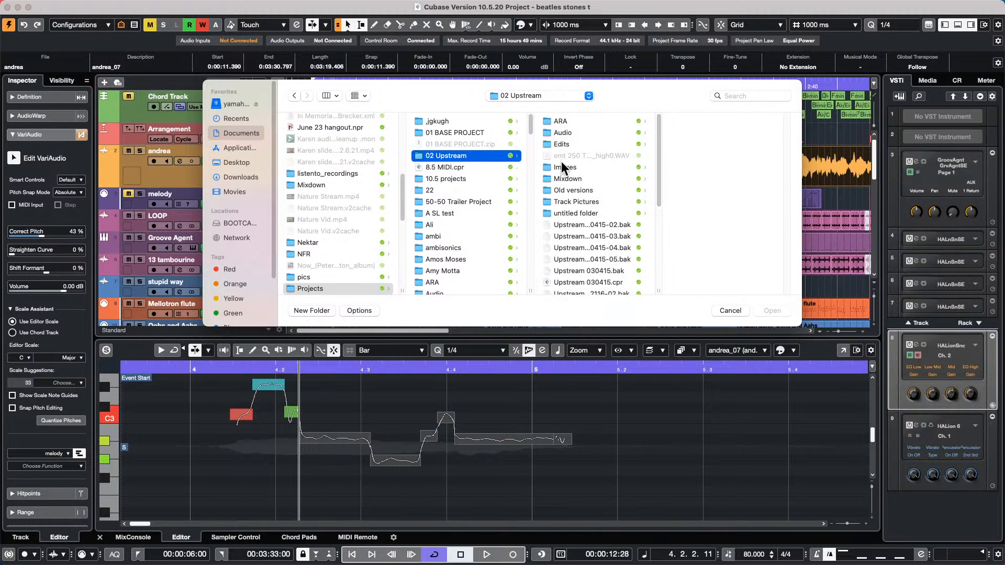
pyautogui.scroll(-8, 605, 206)
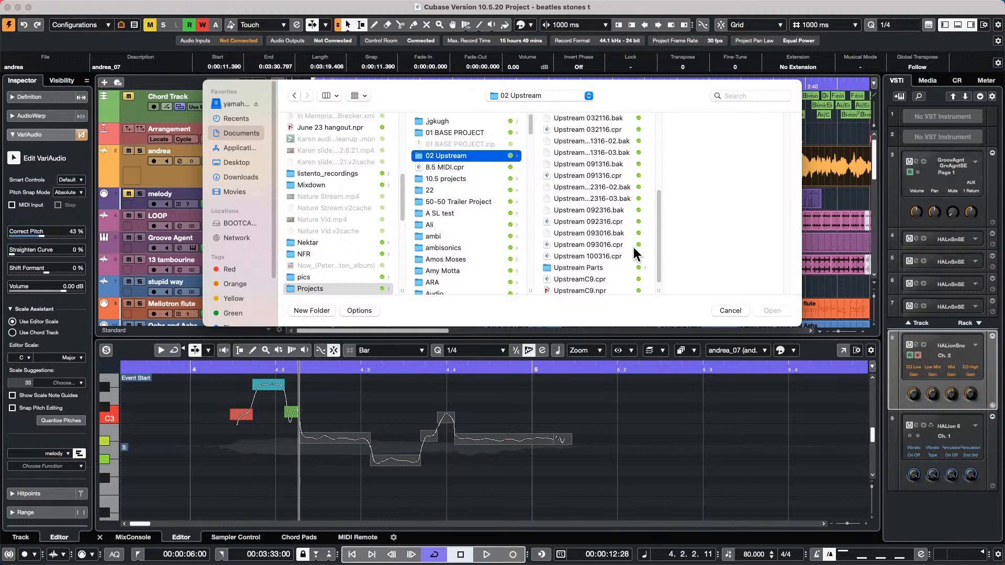
pyautogui.click(580, 281)
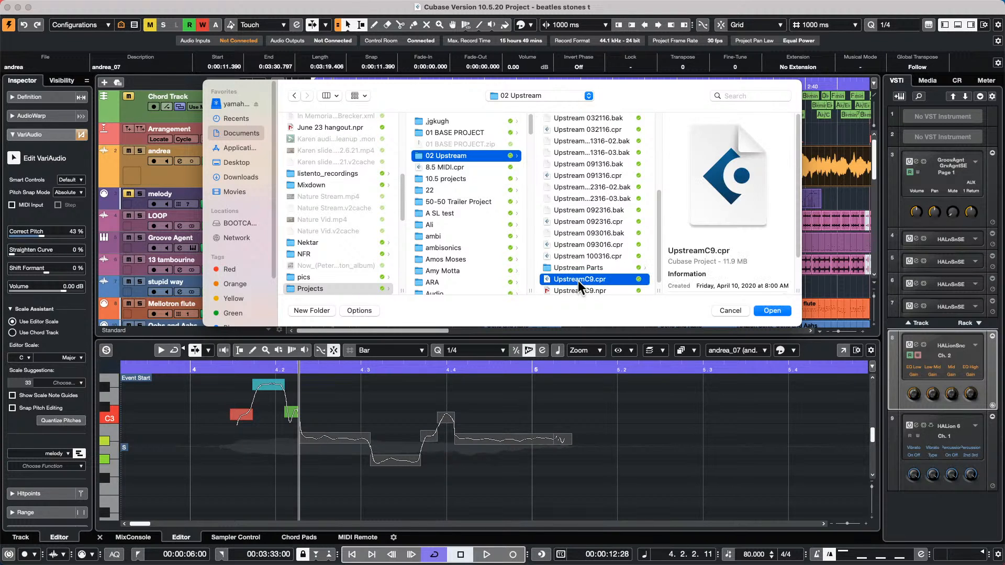
pyautogui.doubleClick(578, 280)
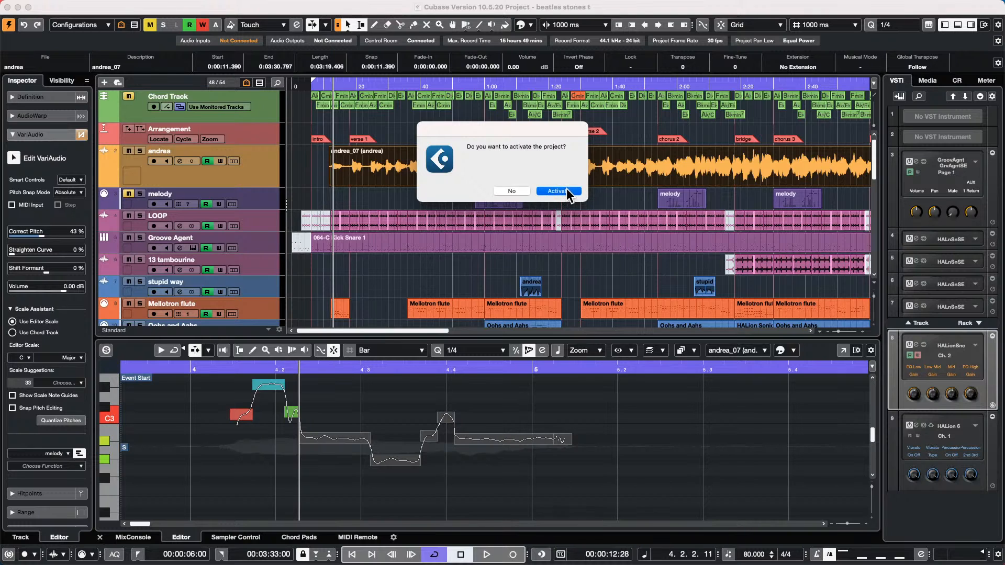
pyautogui.click(565, 191)
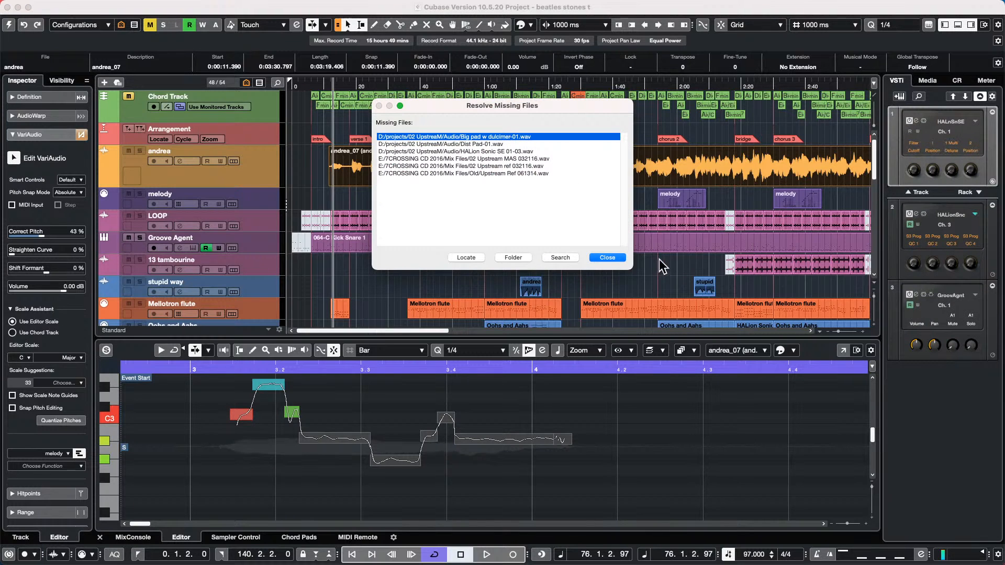
pyautogui.click(617, 257)
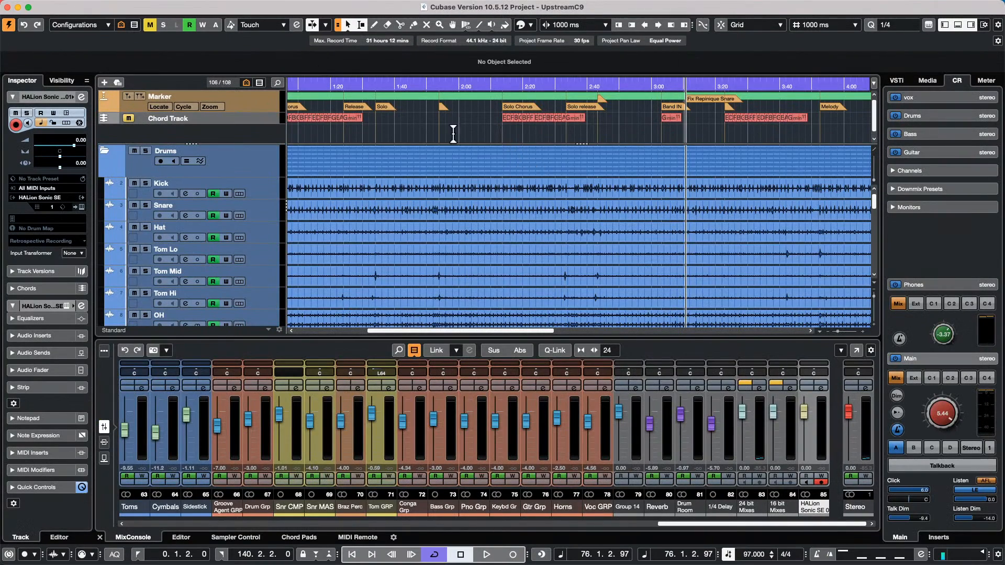
# Play the song from around the first Solo marker and set the Control Room main level to 0.15
pyautogui.moveTo(390, 82); pyautogui.dragTo(397, 59)
pyautogui.press('space')
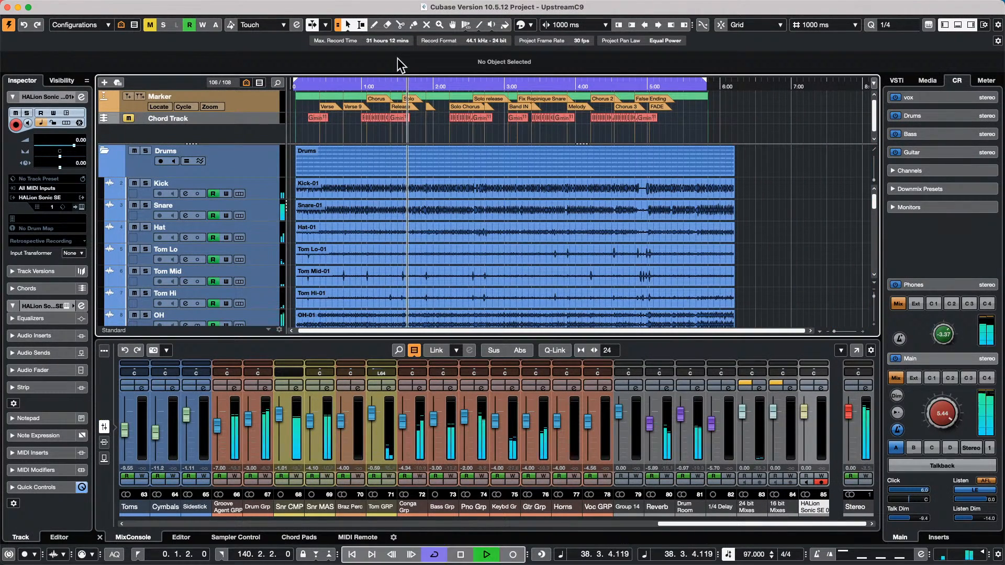
pyautogui.moveTo(935, 413); pyautogui.dragTo(942, 447)
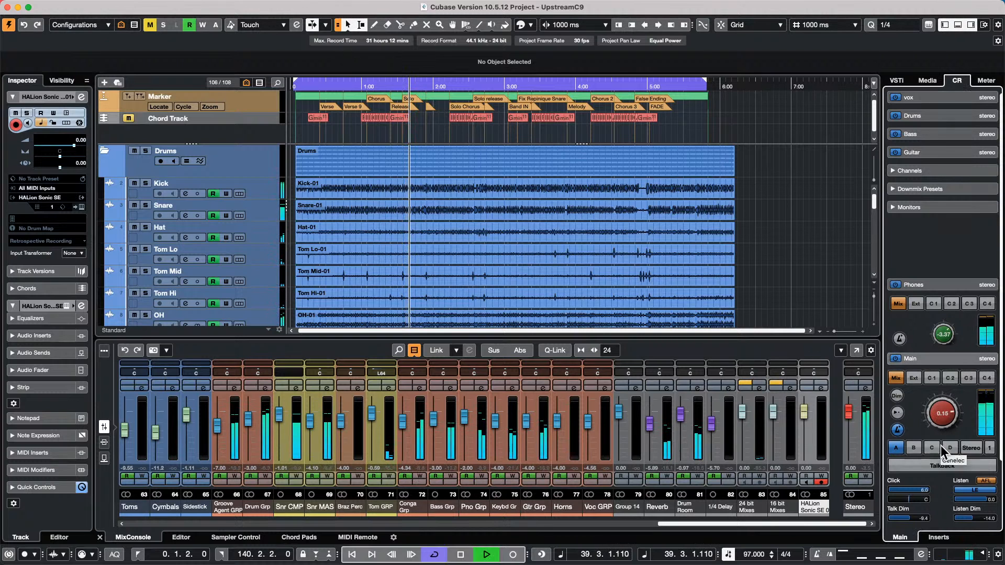
# Stop playback and boost the 24 bit Mixes track's 3 HMF equalizer band by about 10 dB between 500 Hz and 1 kHz
pyautogui.scroll(-10, 448, 221)
pyautogui.scroll(-15, 448, 221)
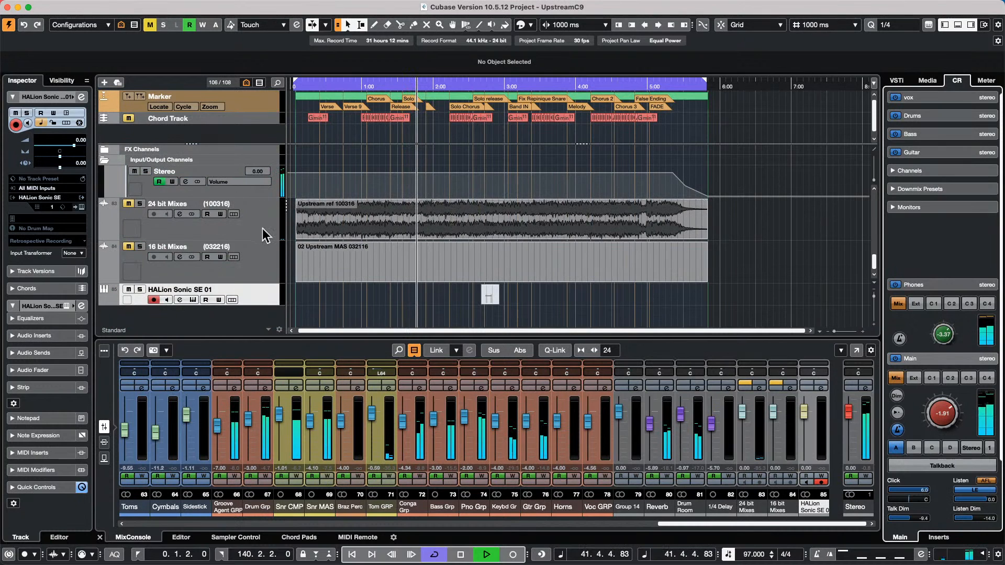
pyautogui.press('space')
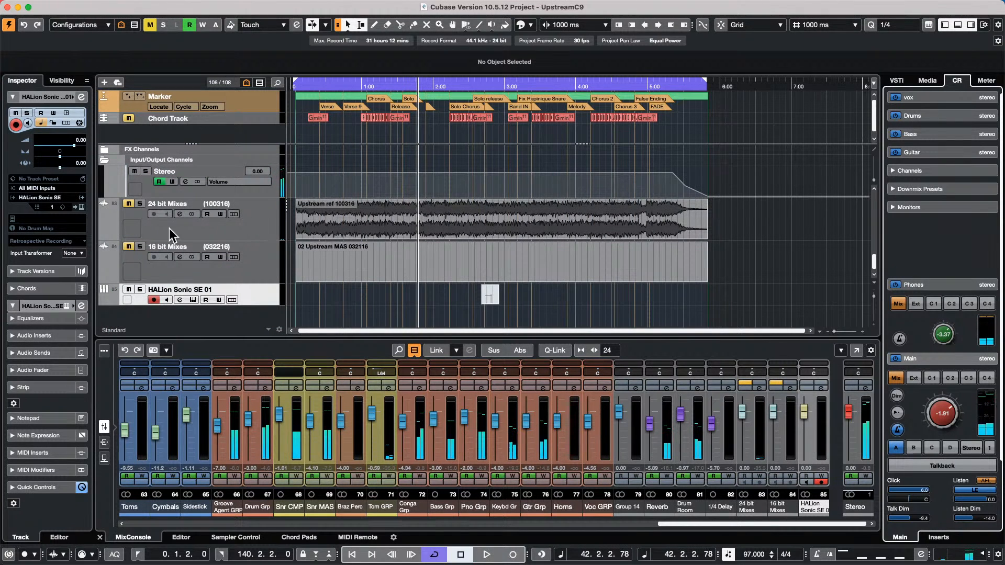
pyautogui.click(111, 209)
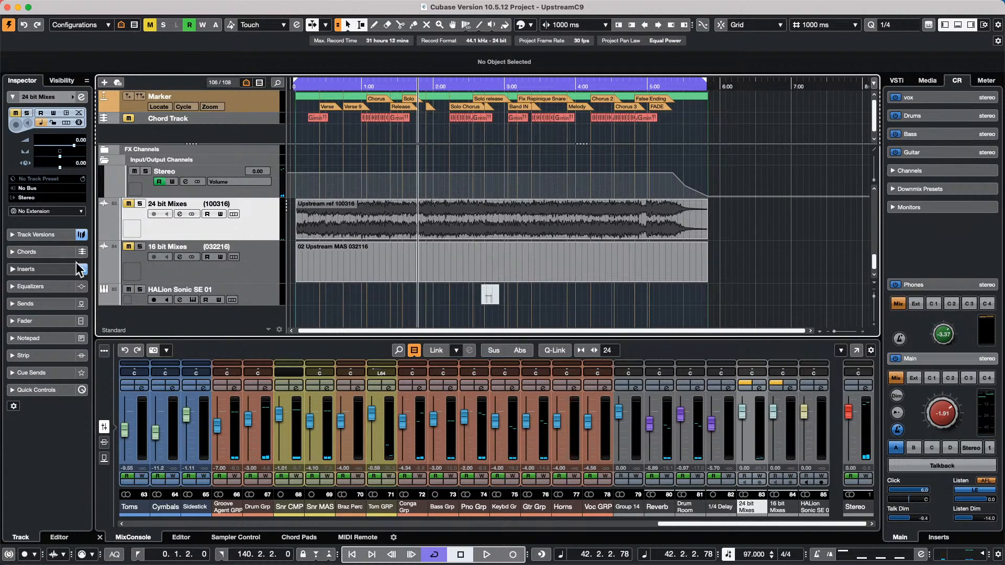
pyautogui.click(81, 96)
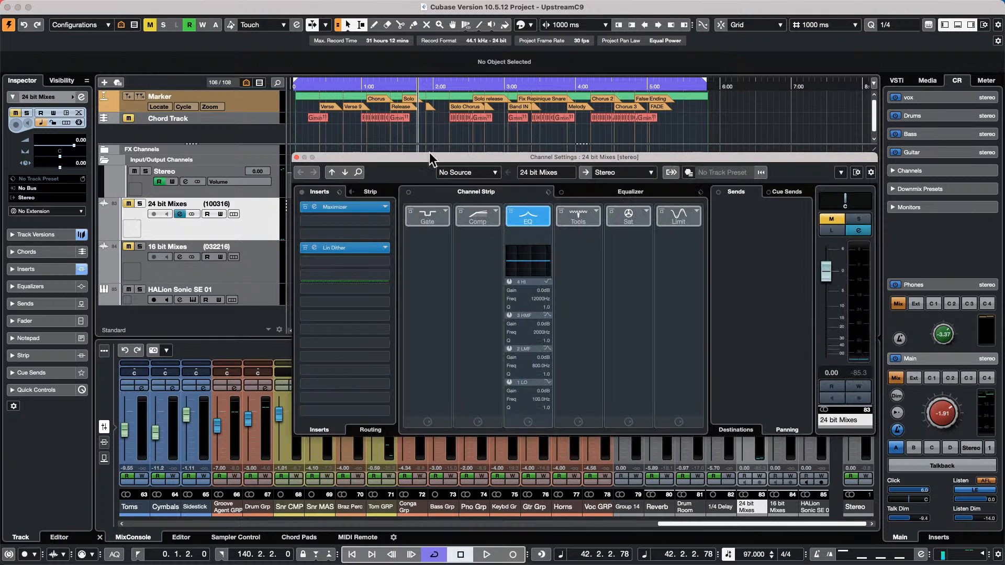
pyautogui.click(647, 184)
pyautogui.moveTo(598, 279); pyautogui.dragTo(555, 252)
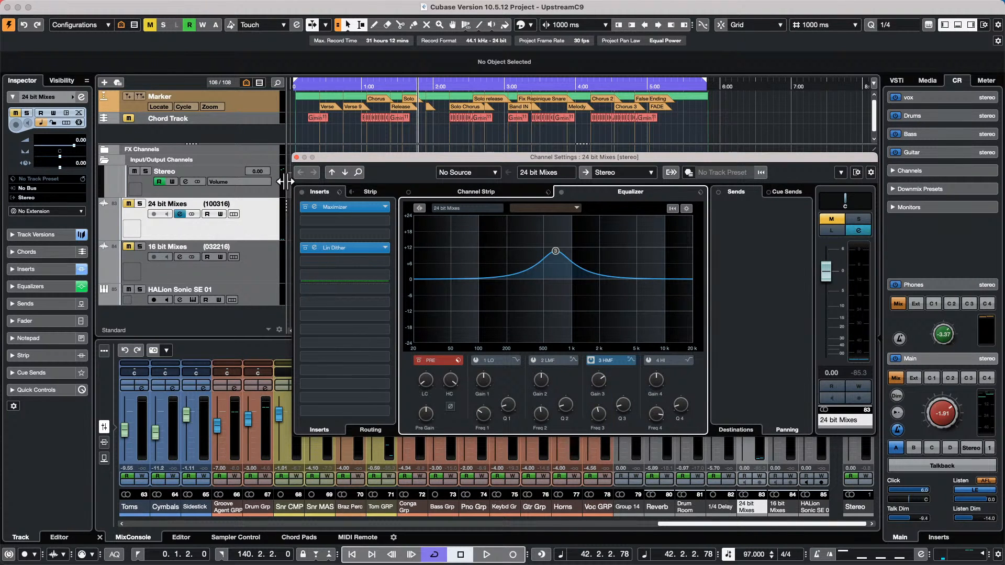
pyautogui.click(296, 157)
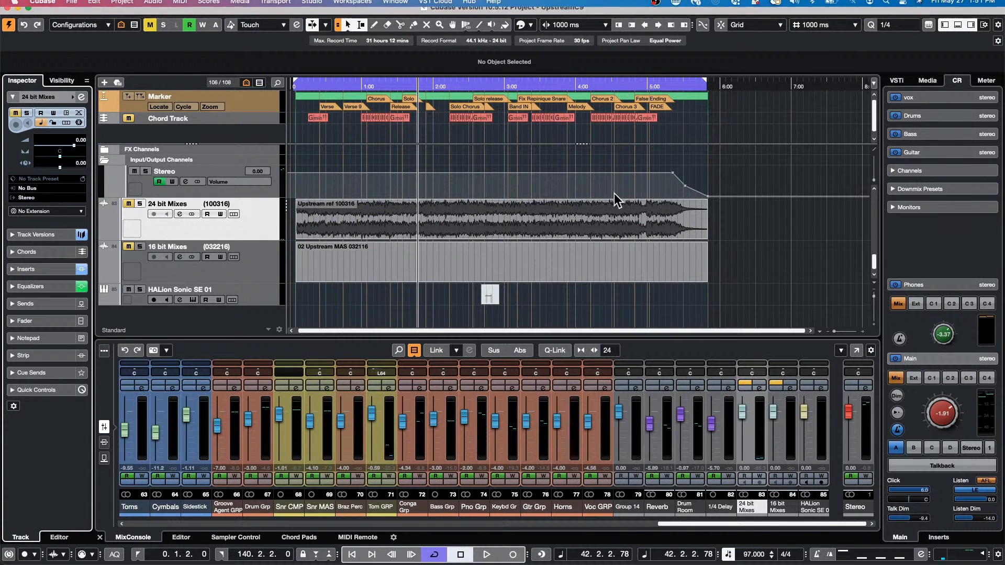
# Examine the Control Room bus list in Audio Connections, including the options available for the ipad external input
pyautogui.click(395, 6)
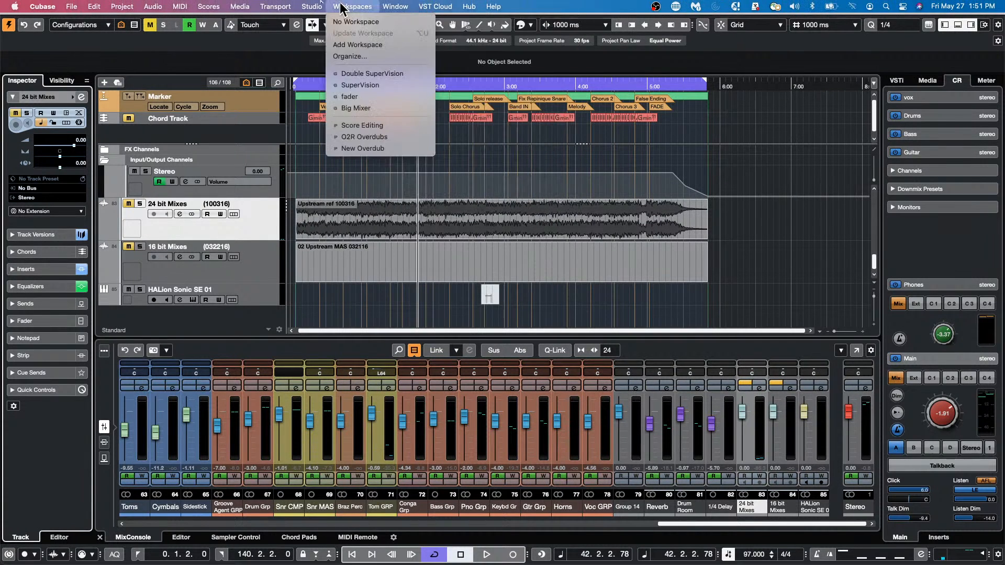
pyautogui.click(309, 22)
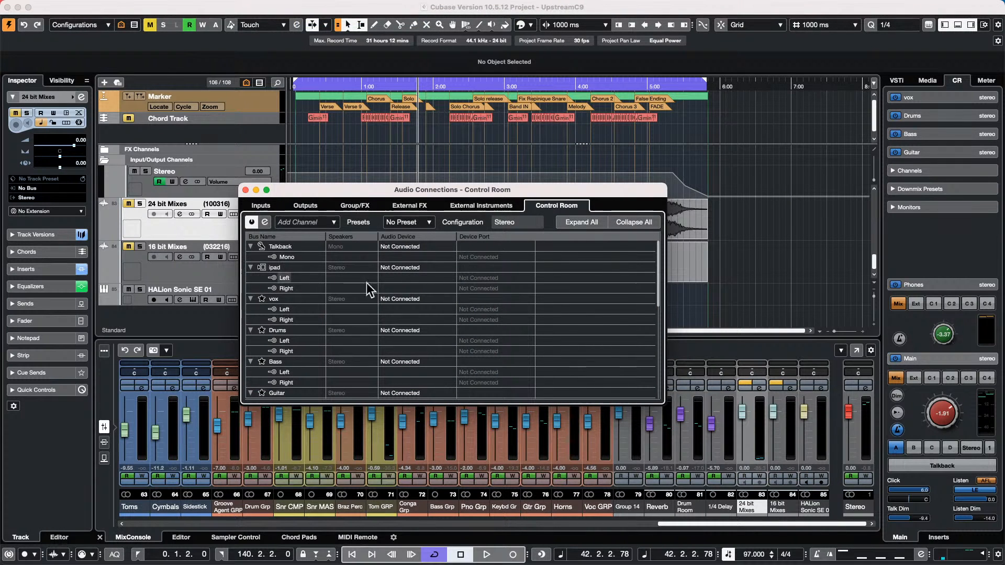
pyautogui.rightClick(282, 275)
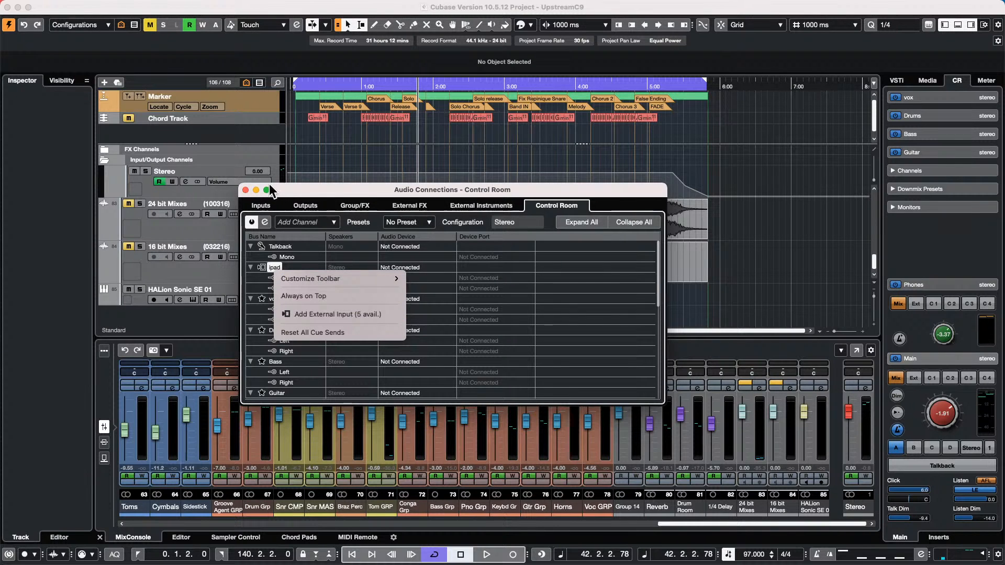
pyautogui.click(245, 191)
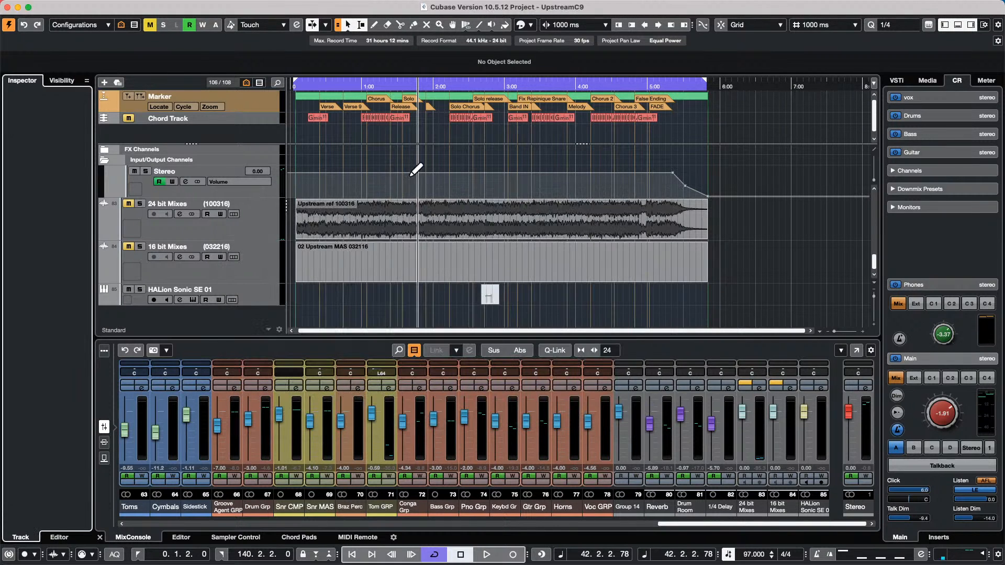
# Set the 24 bit Mixes track's output routing to no bus and enable its first cue send
pyautogui.click(247, 232)
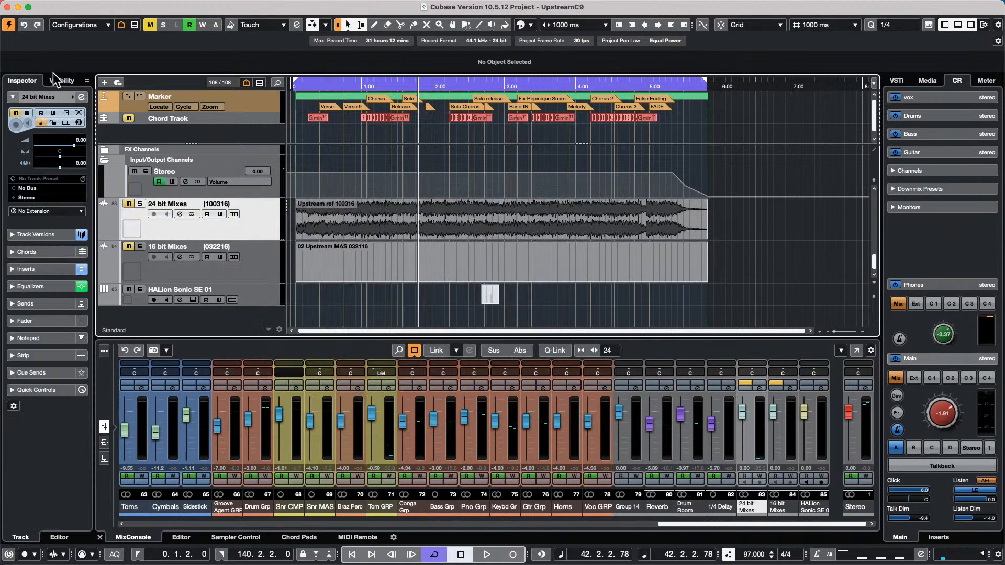
pyautogui.click(81, 98)
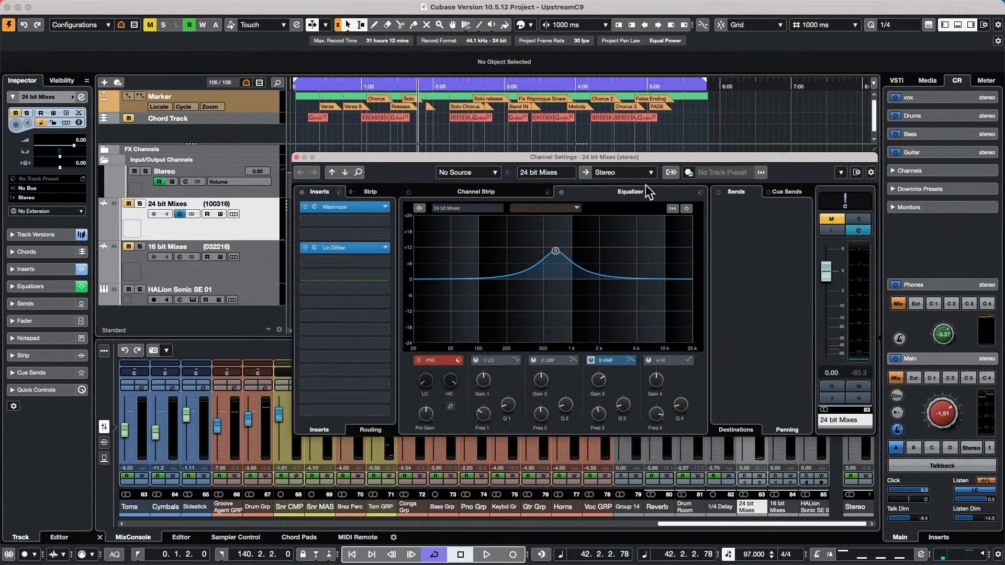
pyautogui.click(626, 173)
pyautogui.click(626, 207)
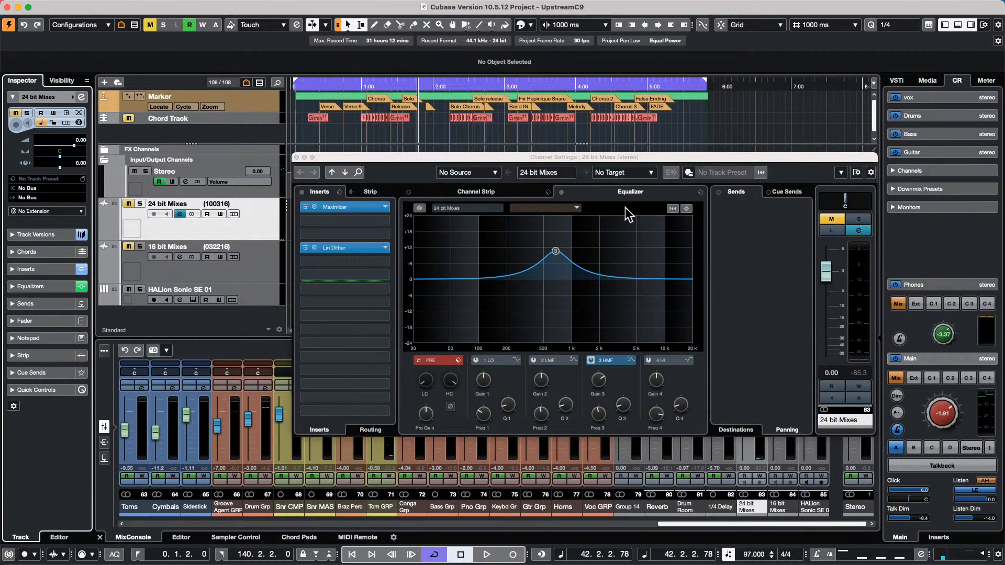
pyautogui.click(788, 194)
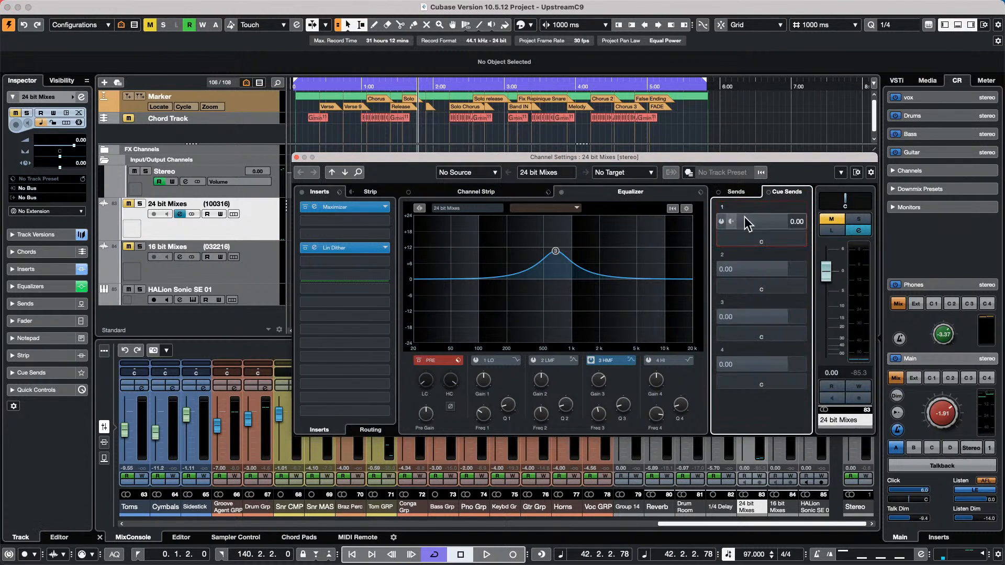
pyautogui.click(721, 207)
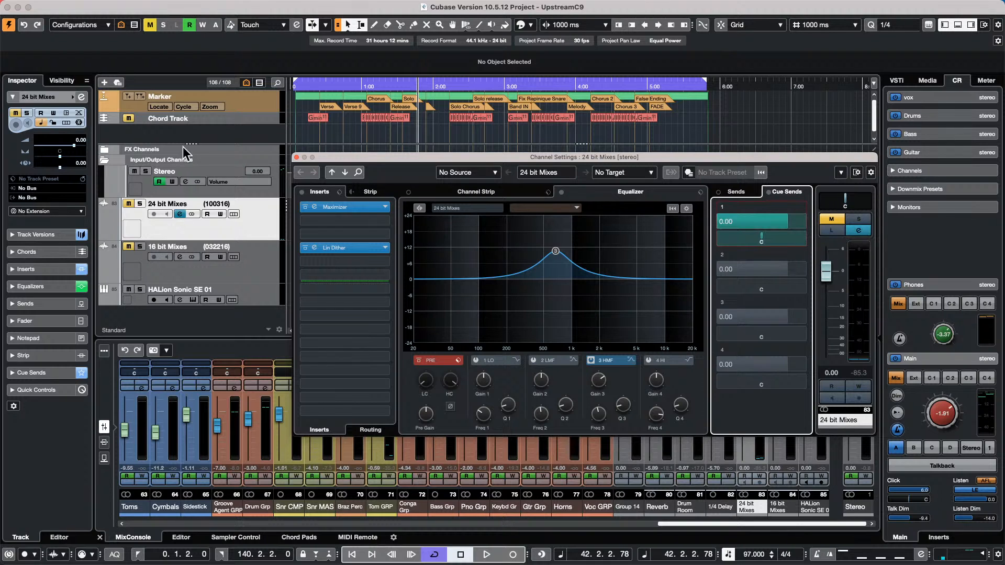
pyautogui.click(296, 157)
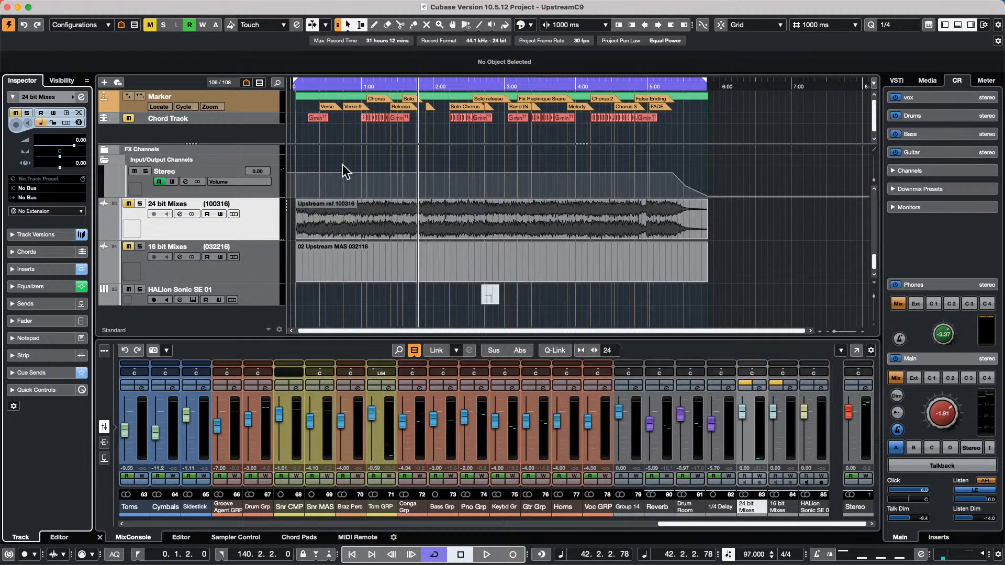
# Play the song with 24 bit Mixes unmuted, monitor Cue 1 on the Main output and set its level to -6.10
pyautogui.press('space')
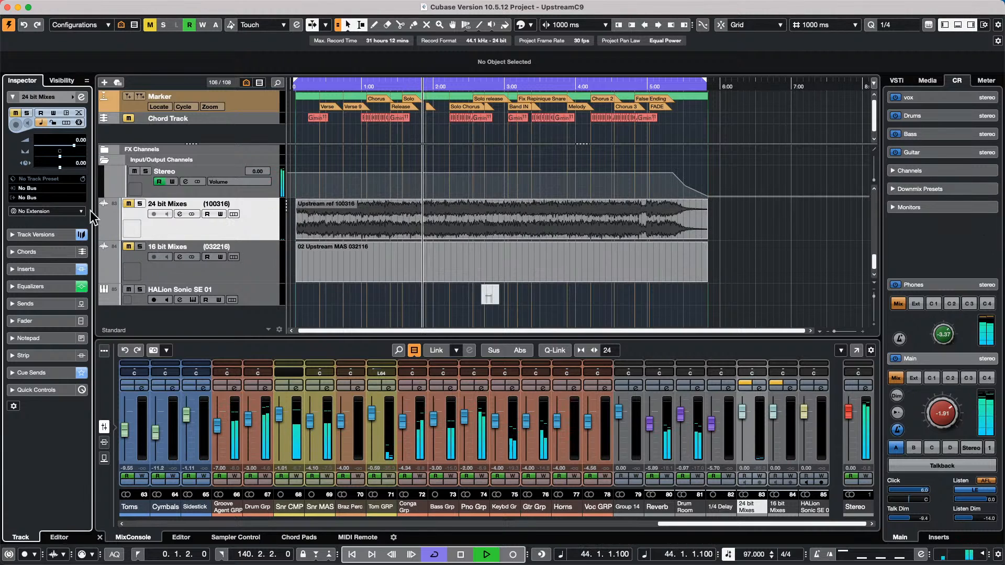
pyautogui.click(127, 203)
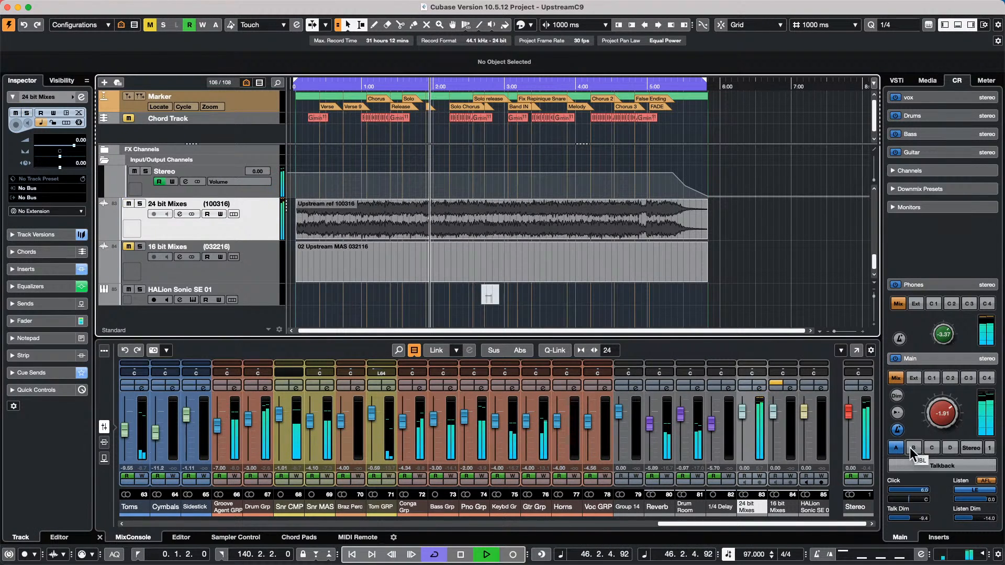
pyautogui.click(930, 379)
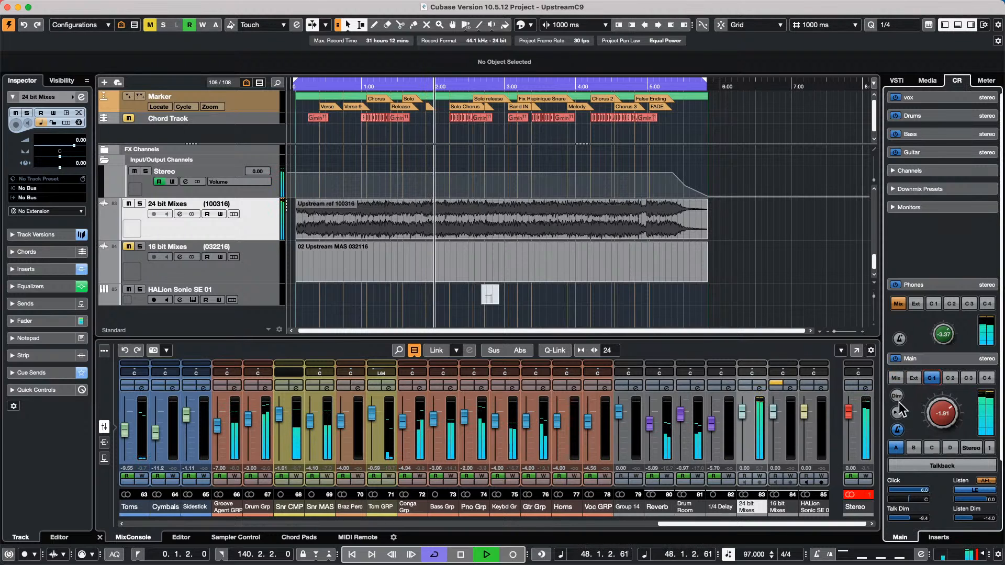
pyautogui.moveTo(932, 413); pyautogui.dragTo(931, 425)
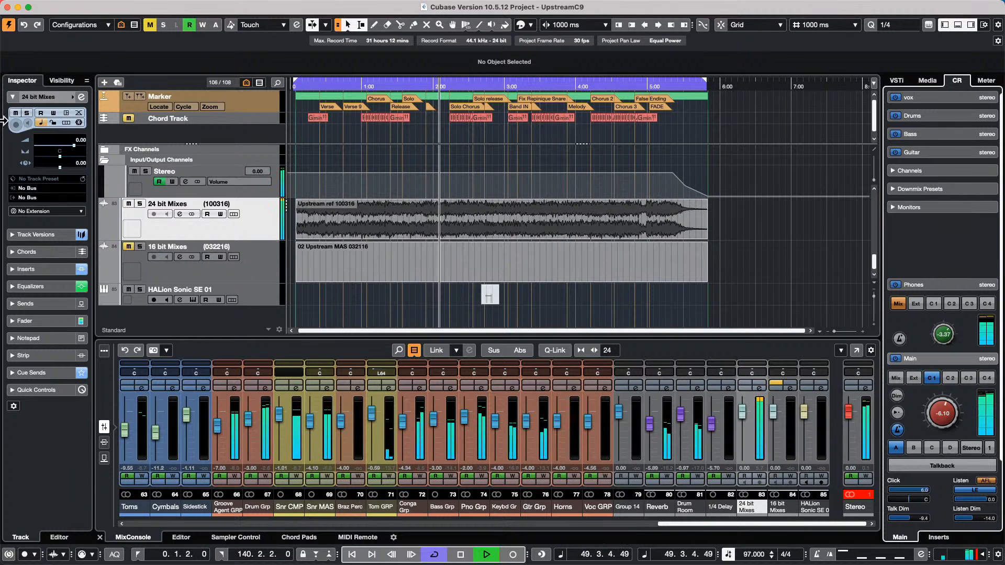
# Add a low EQ band to the 24 bit Mixes channel, cutting about 22.4 dB around 87 Hz
pyautogui.click(81, 97)
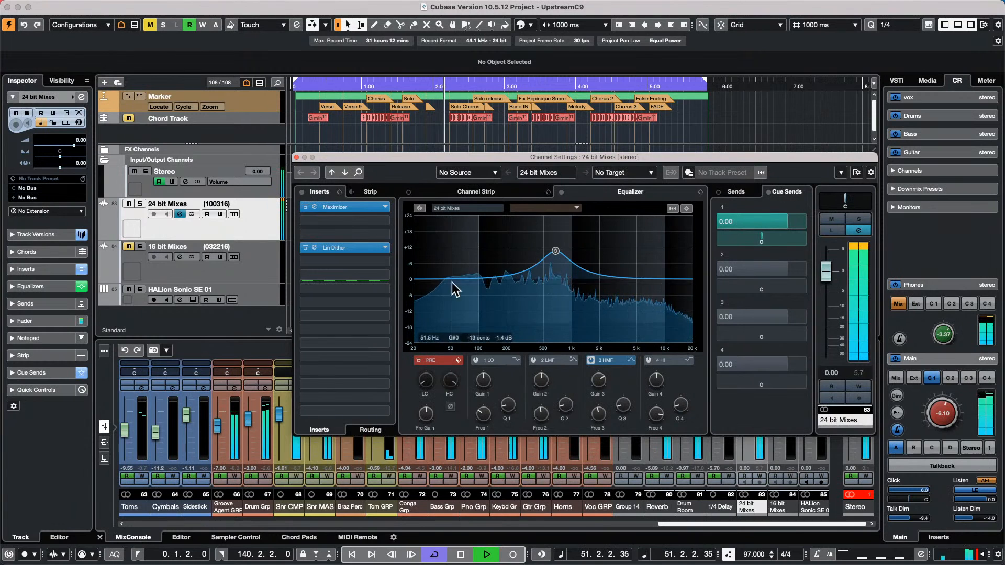
pyautogui.click(470, 337)
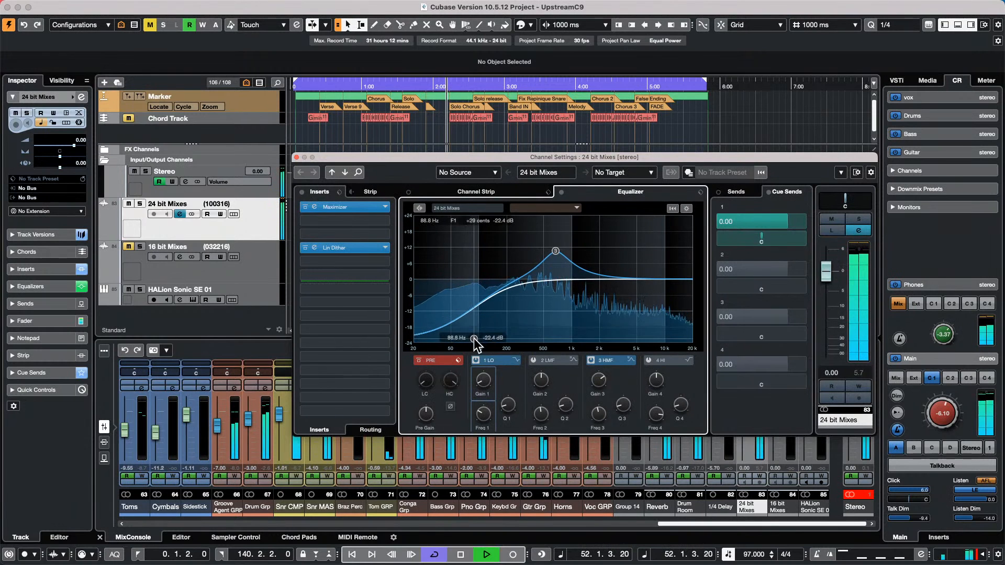
pyautogui.click(296, 158)
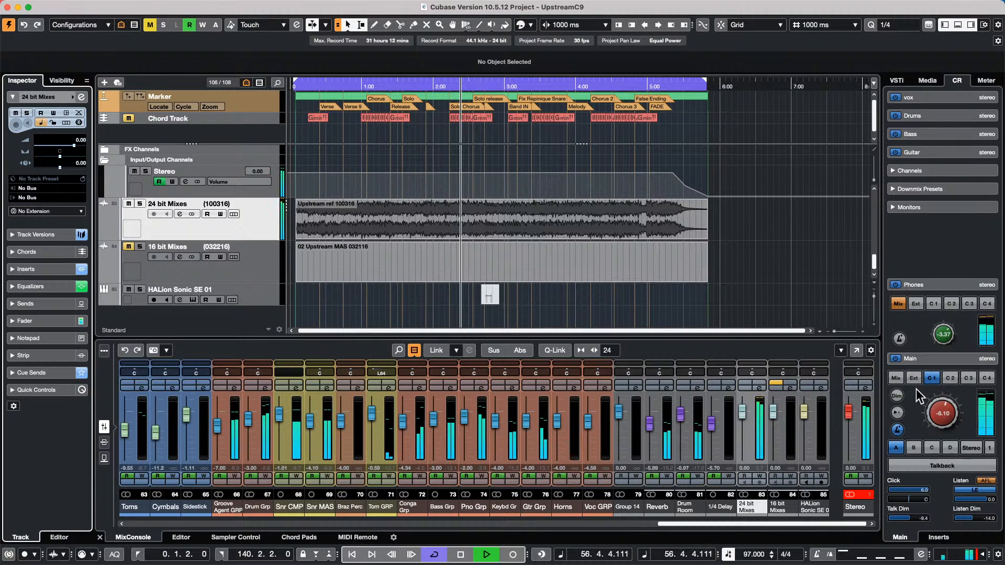
# Compare Mix and Cue 1 as the Main monitor source and lower the 24 bit Mixes fader to -1.82
pyautogui.click(896, 379)
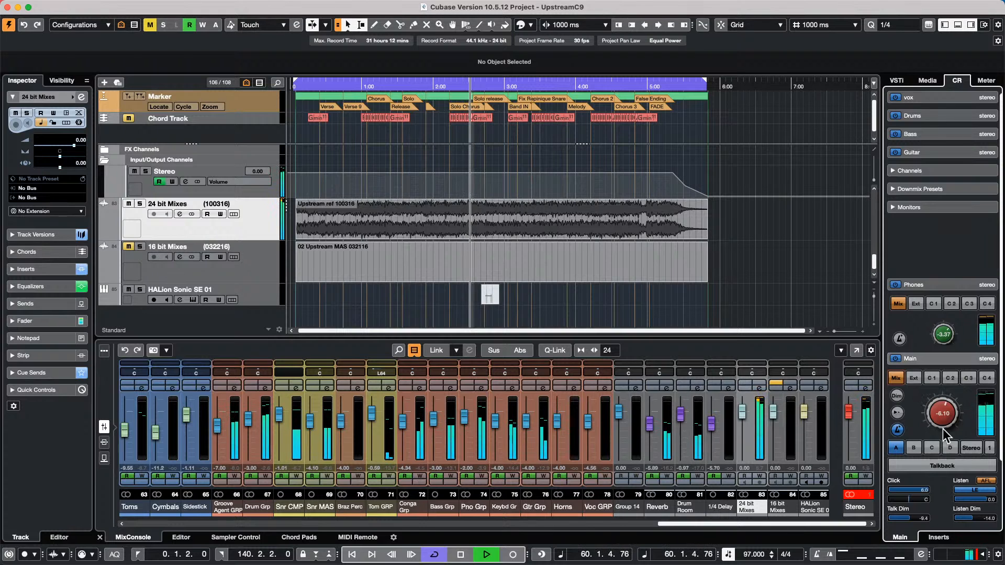
pyautogui.click(938, 378)
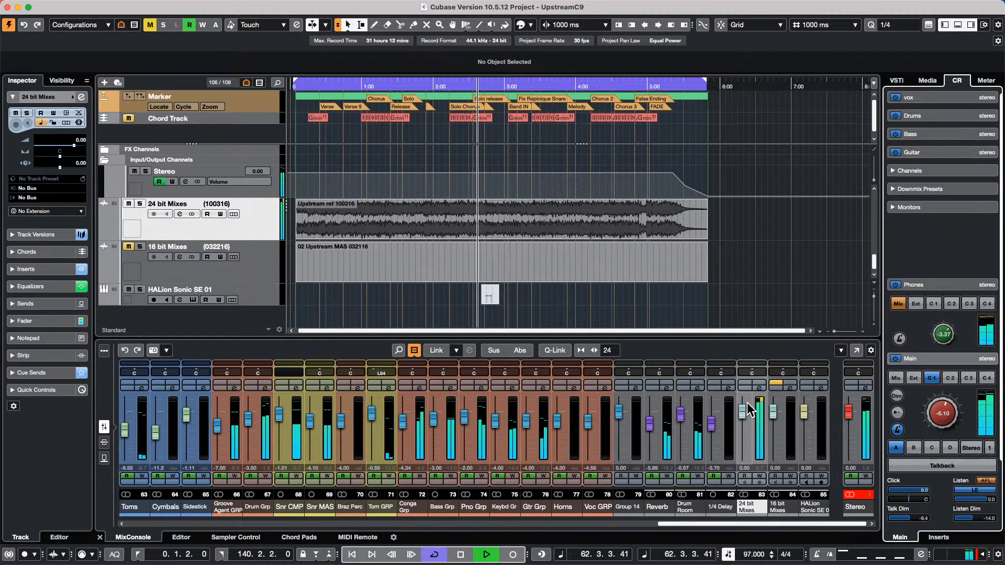
pyautogui.moveTo(743, 412)
pyautogui.mouseDown()
pyautogui.moveTo(742, 456)
pyautogui.moveTo(738, 426)
pyautogui.mouseUp()
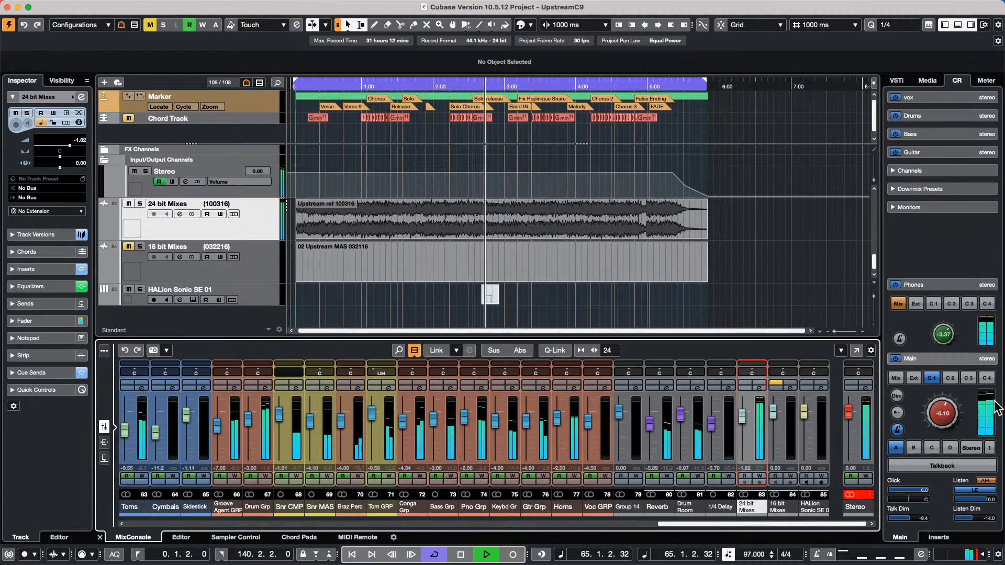
pyautogui.click(896, 378)
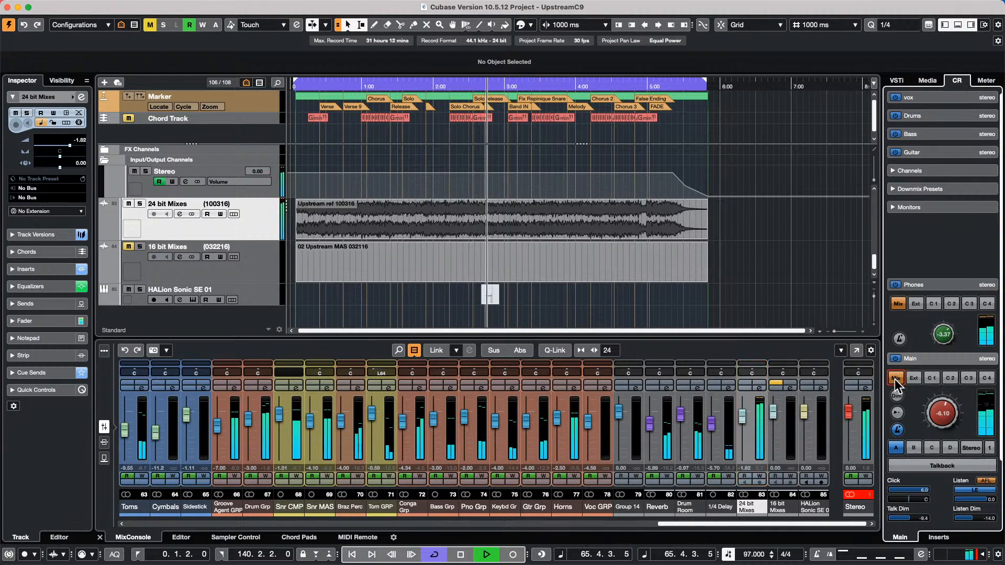
pyautogui.click(934, 377)
pyautogui.click(934, 379)
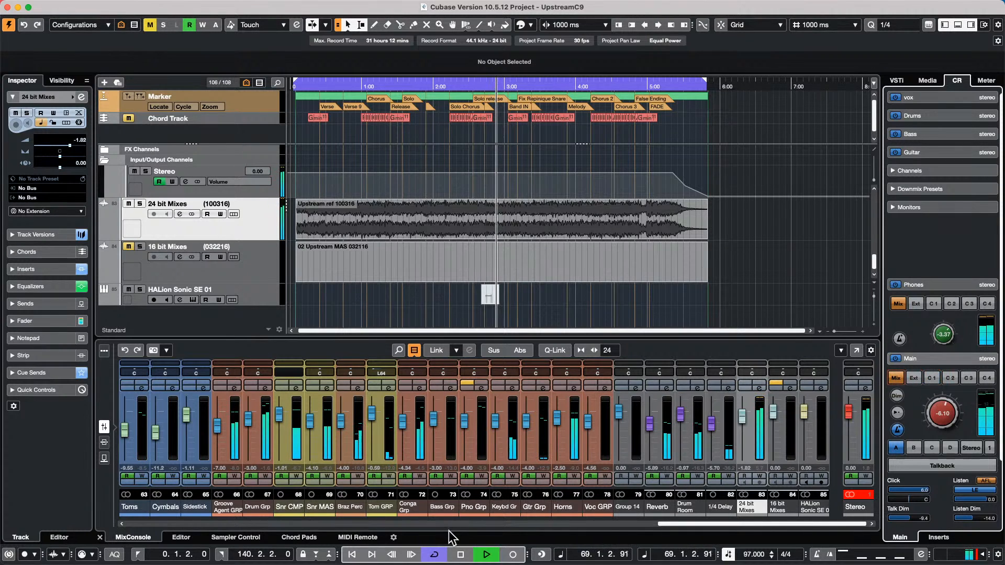
# Stop playback and examine the output routing, sends and cue sends of the 24 bit Mixes channel
pyautogui.click(460, 555)
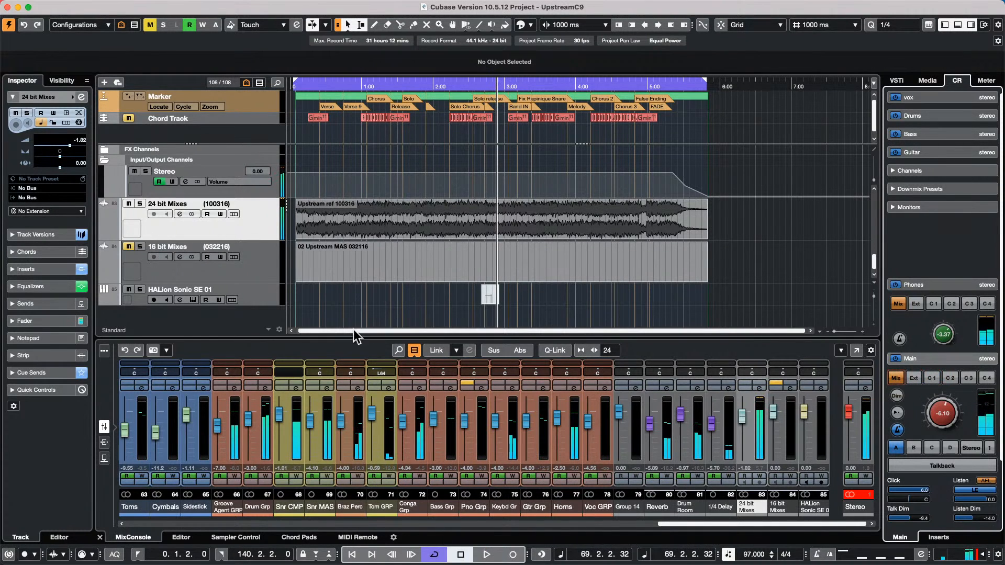
pyautogui.click(760, 389)
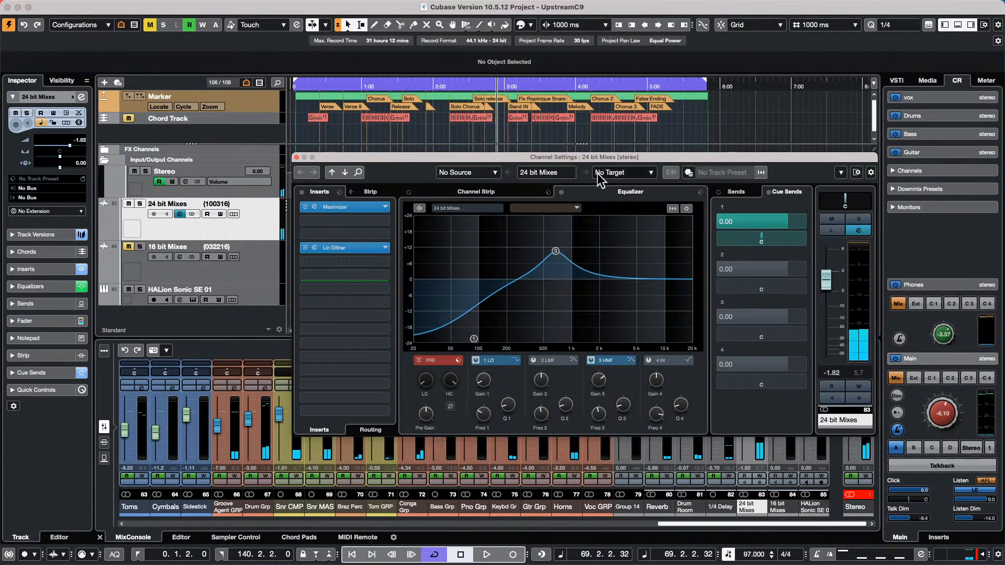
pyautogui.click(744, 191)
pyautogui.click(796, 192)
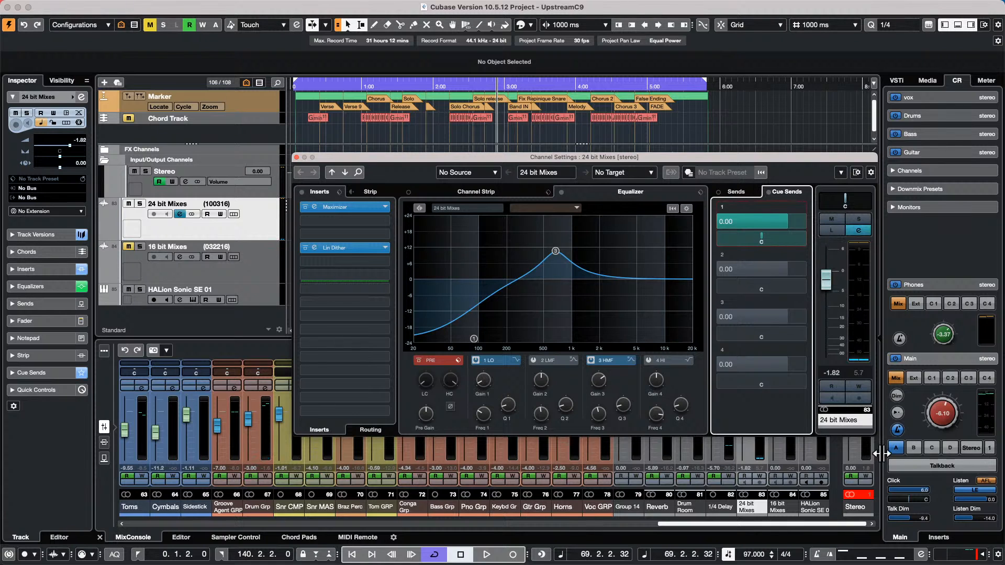
pyautogui.click(297, 158)
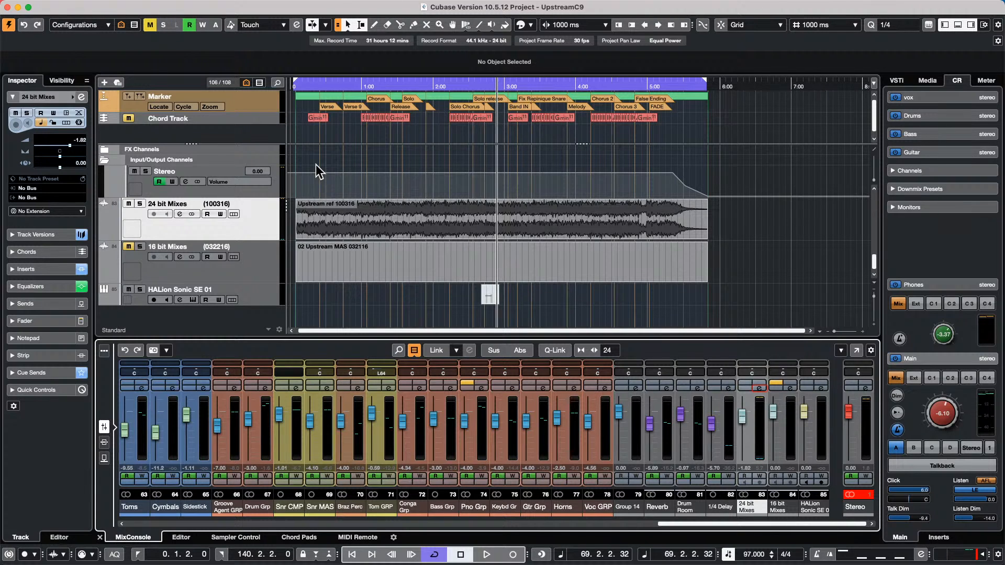
# Open the recent project Amos Moses - GO.cpr, activate it and enlarge its window to fill the screen
pyautogui.scroll(10, 325, 184)
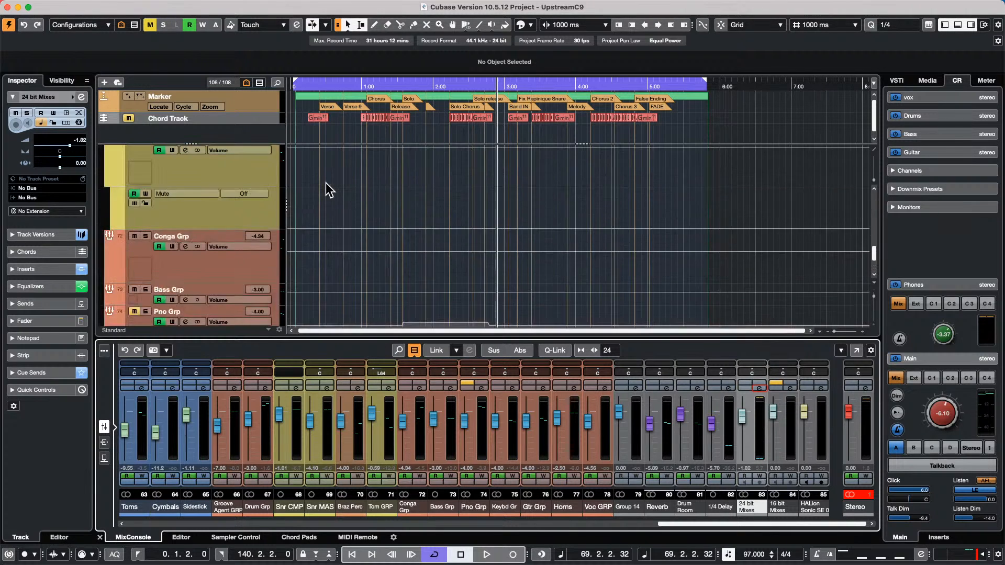
pyautogui.click(79, 7)
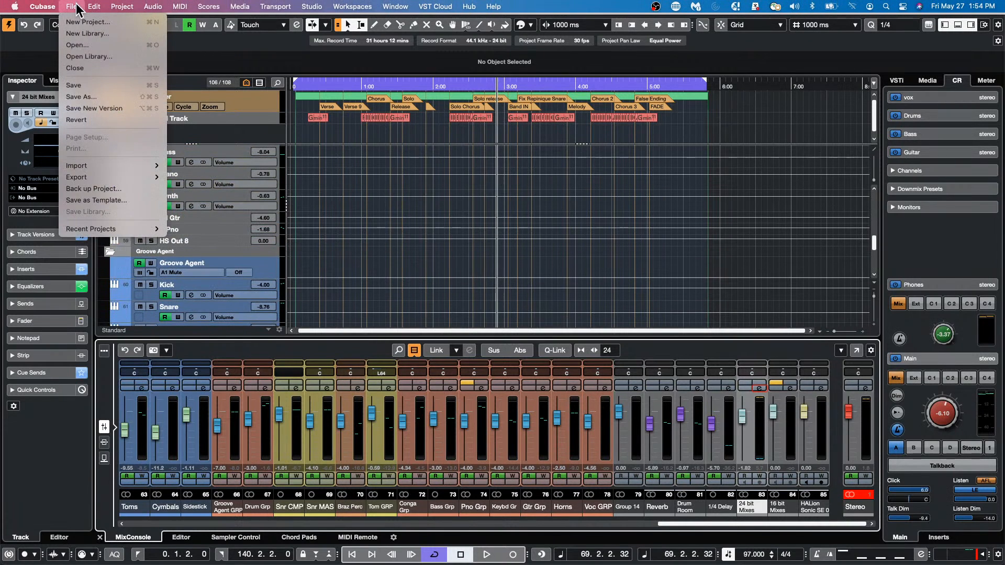
pyautogui.moveTo(136, 229)
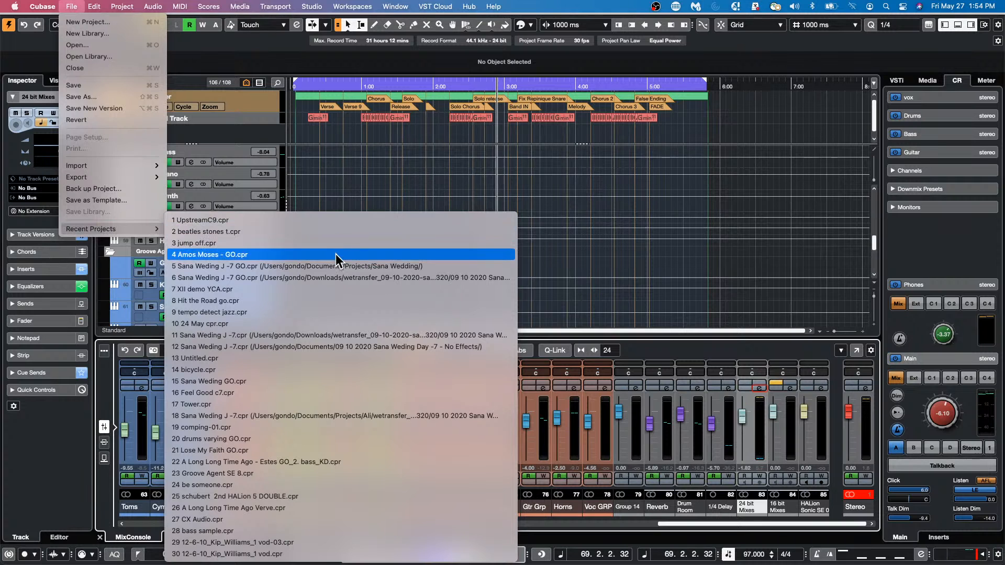
pyautogui.click(336, 254)
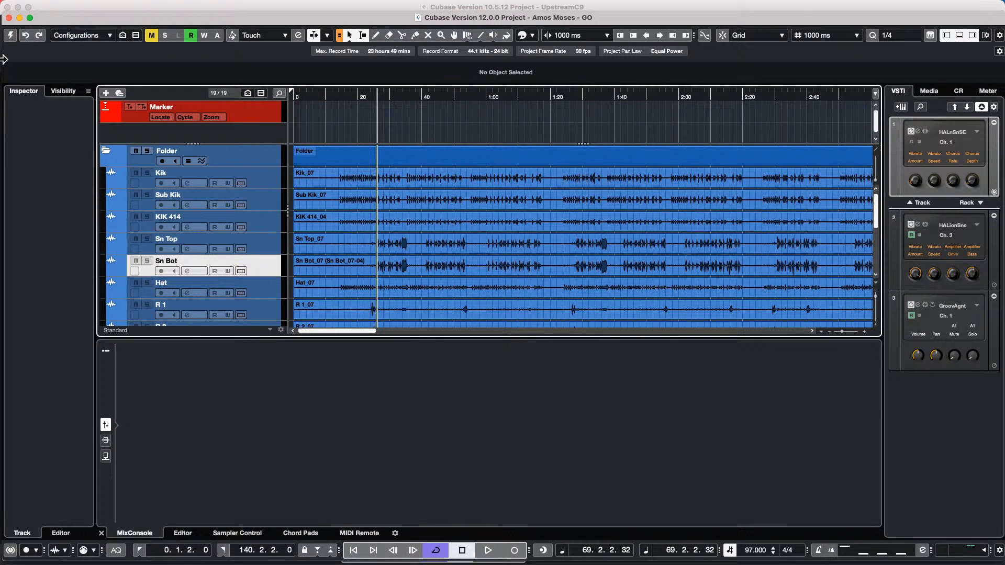
pyautogui.click(10, 35)
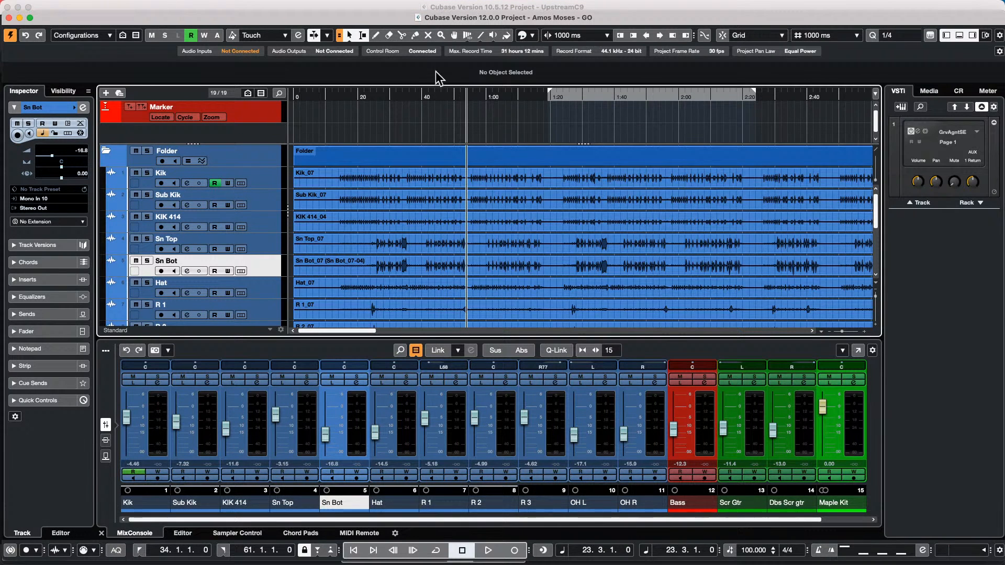
pyautogui.click(30, 18)
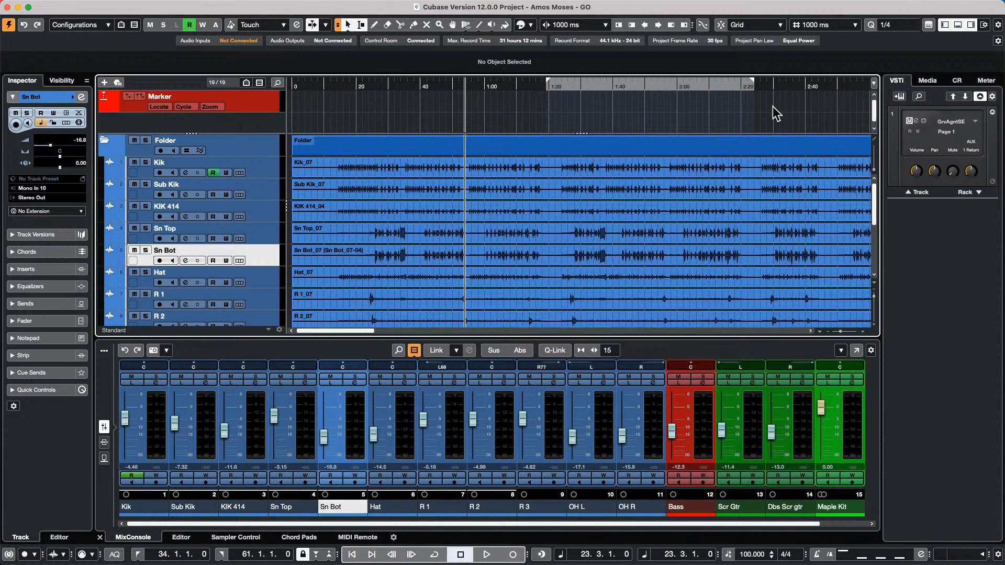
# Play the song from around bar 6 and raise the Main output level in the Control Room to 2.90
pyautogui.click(329, 85)
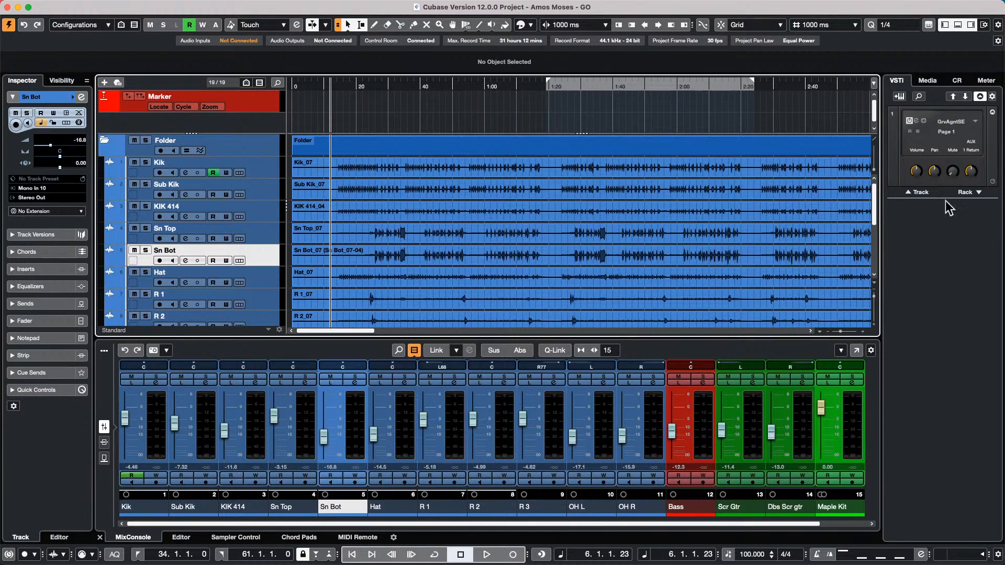
pyautogui.click(958, 81)
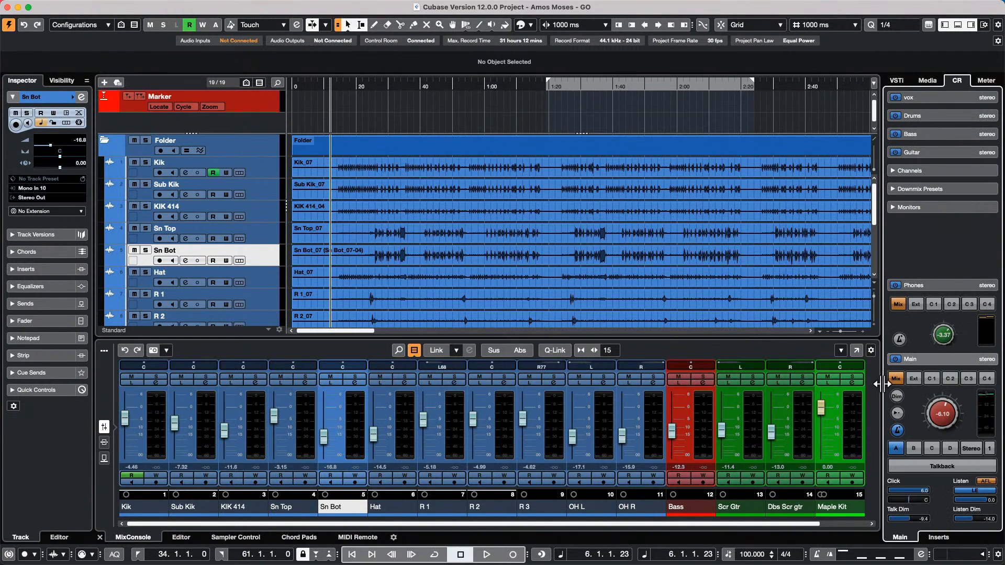
pyautogui.press('space')
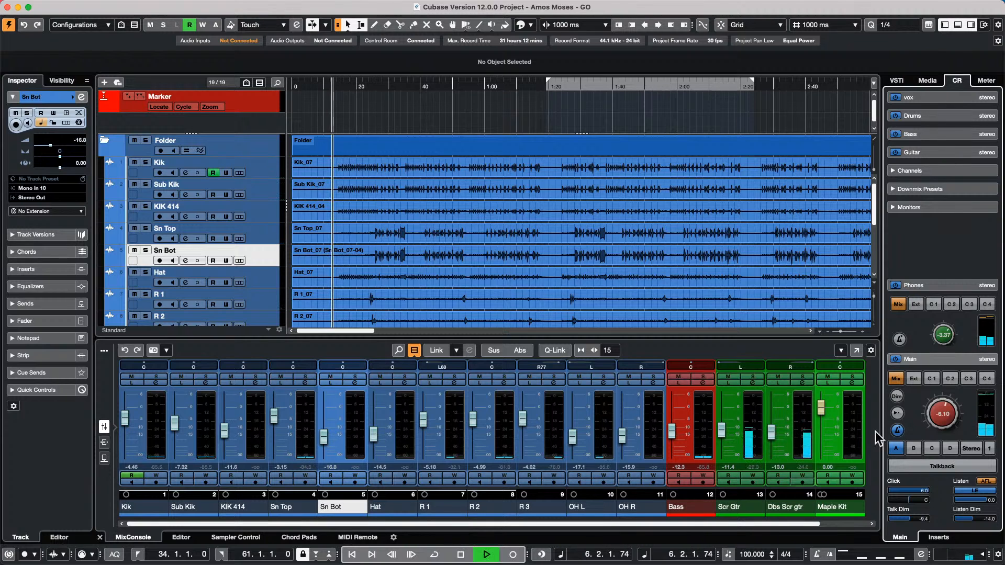
pyautogui.moveTo(937, 405); pyautogui.dragTo(943, 382)
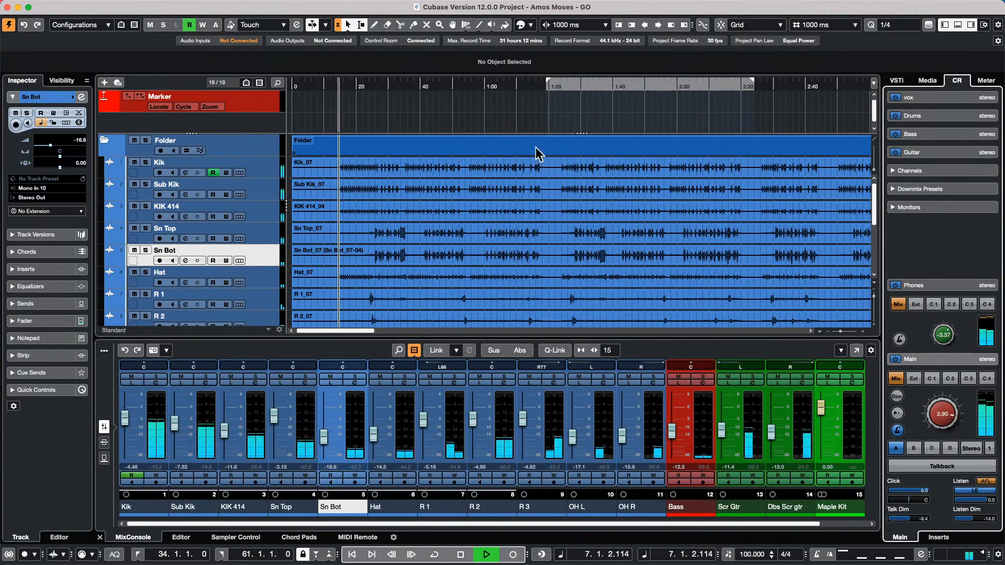
# Solo the Kik, Sub Kik and KIK 414 tracks and select their three audio events
pyautogui.click(146, 162)
pyautogui.click(146, 185)
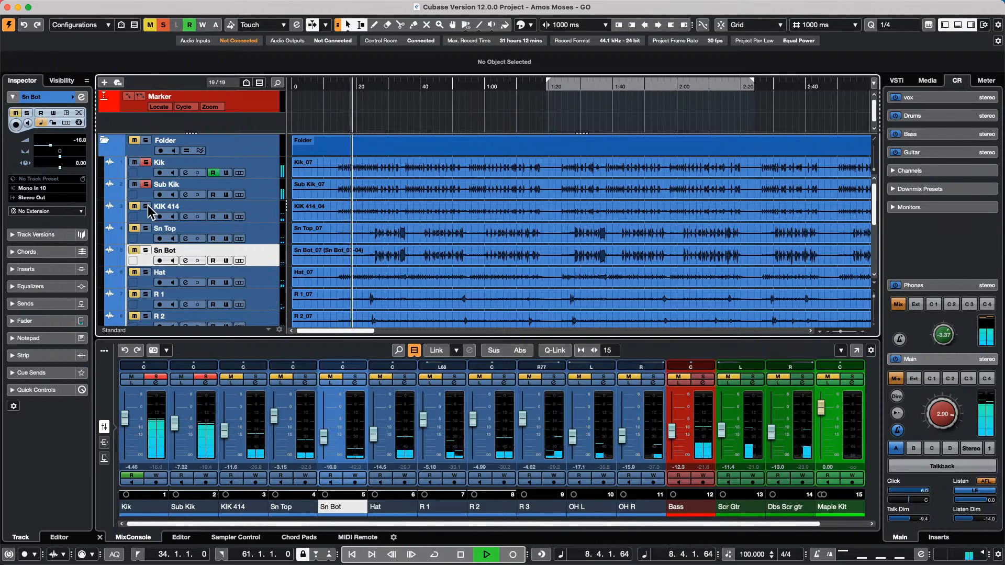
pyautogui.click(147, 207)
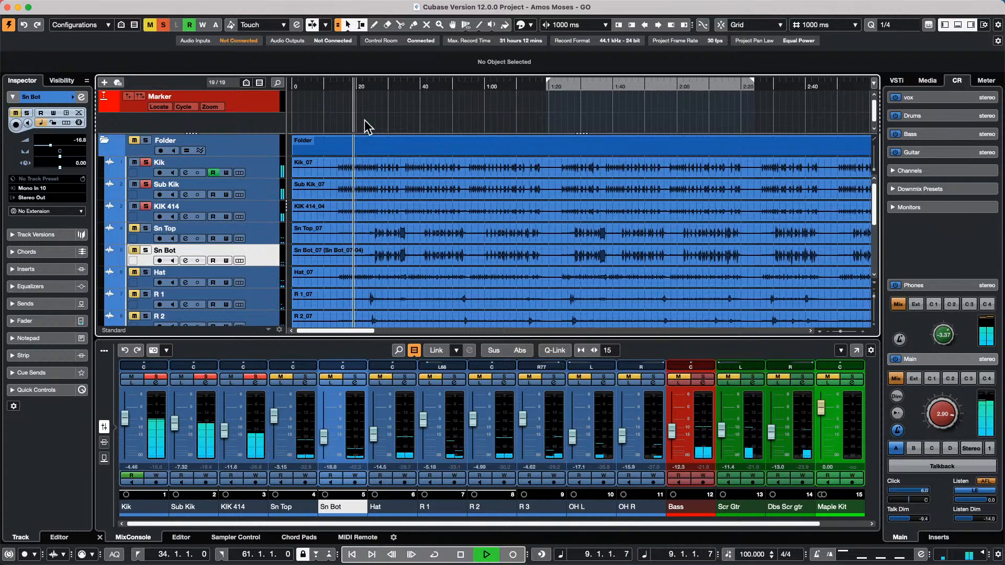
pyautogui.click(434, 211)
pyautogui.keyDown('shift'); pyautogui.click(456, 171); pyautogui.keyUp('shift')
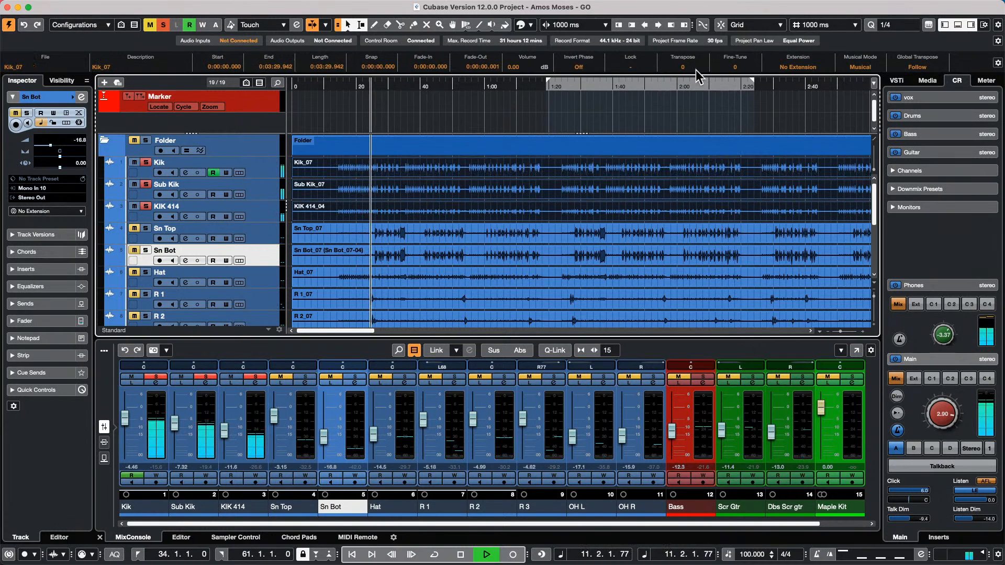
# Try transposing the selected kick events during playback to -11, up to 11, down to -6 and back to 0
pyautogui.scroll(-4, 695, 68)
pyautogui.scroll(-6, 695, 68)
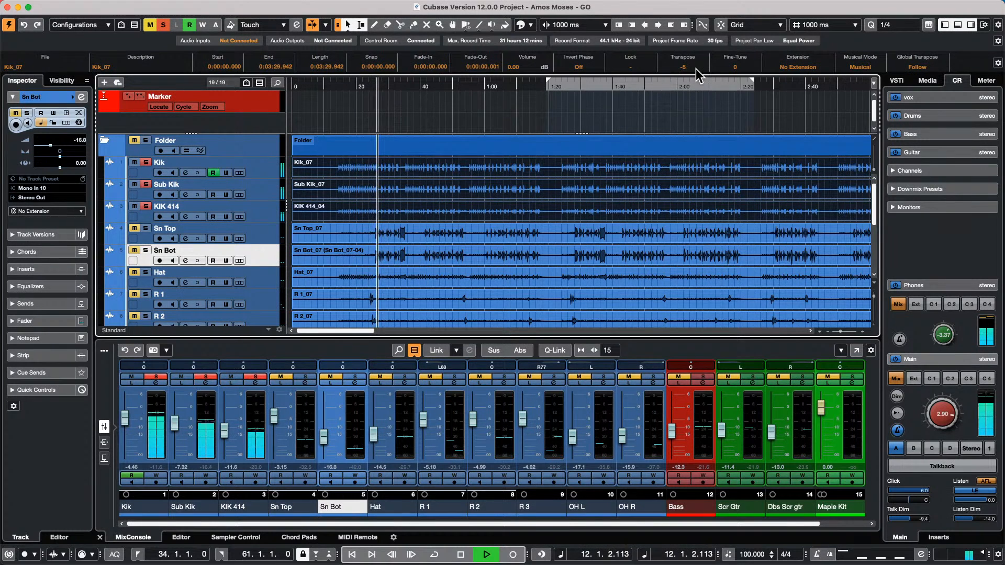
pyautogui.scroll(10, 695, 68)
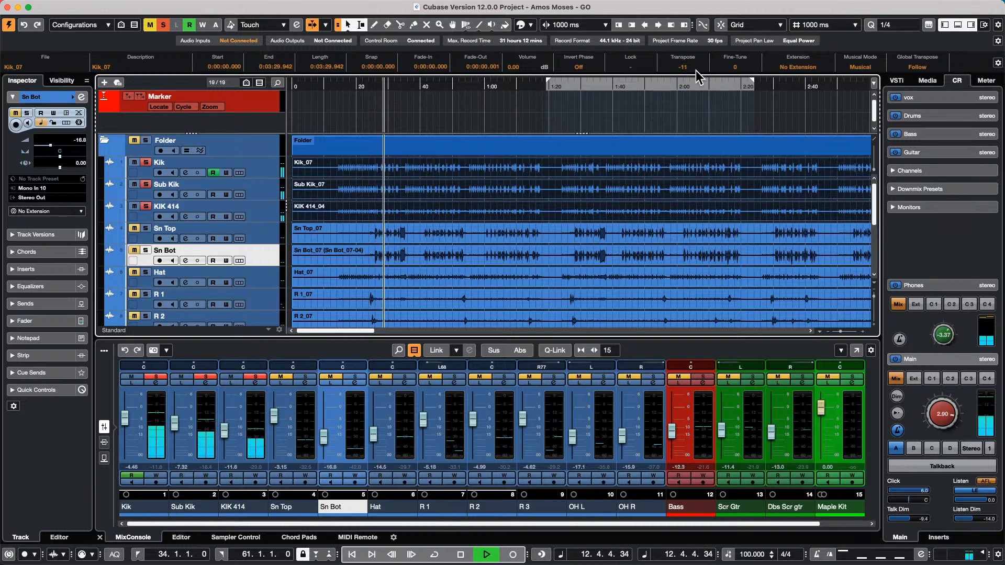
pyautogui.scroll(11, 696, 68)
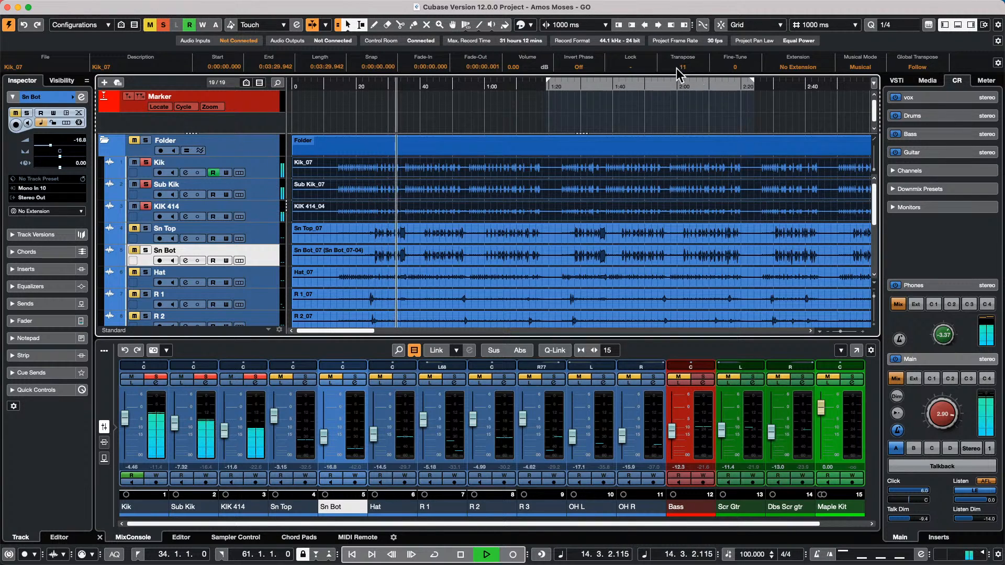
pyautogui.scroll(-5, 683, 68)
pyautogui.scroll(-6, 692, 69)
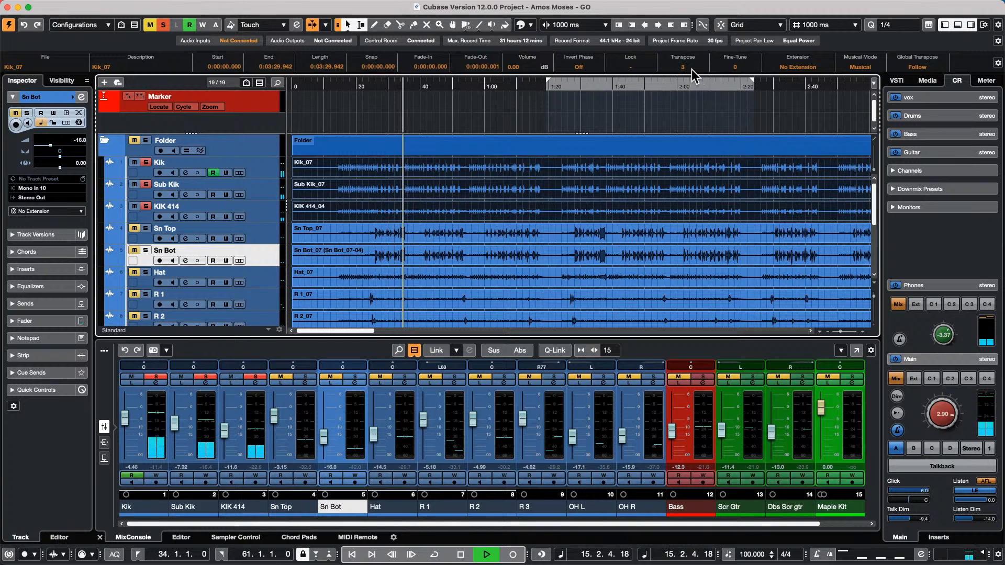
pyautogui.scroll(-4, 692, 69)
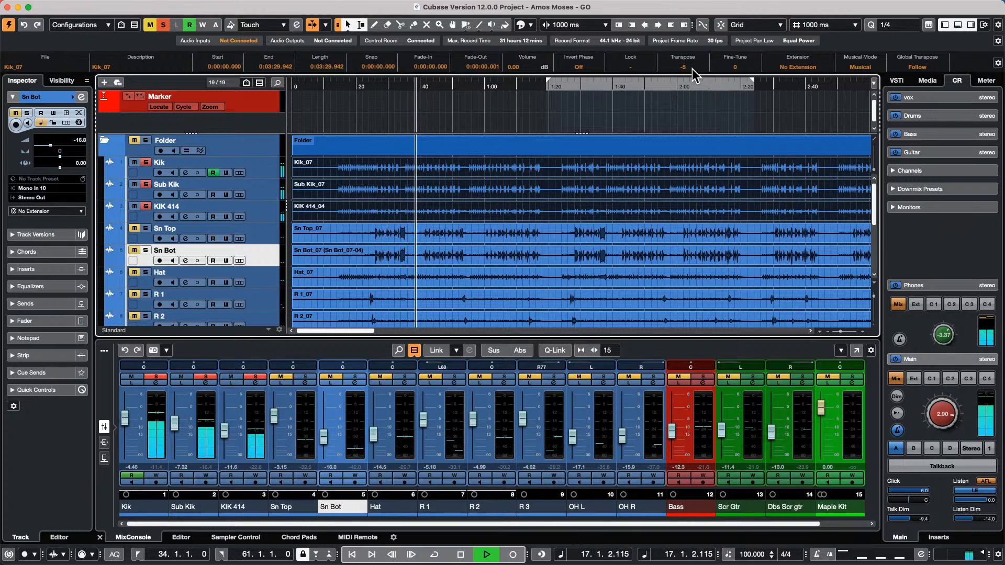
pyautogui.scroll(3, 692, 68)
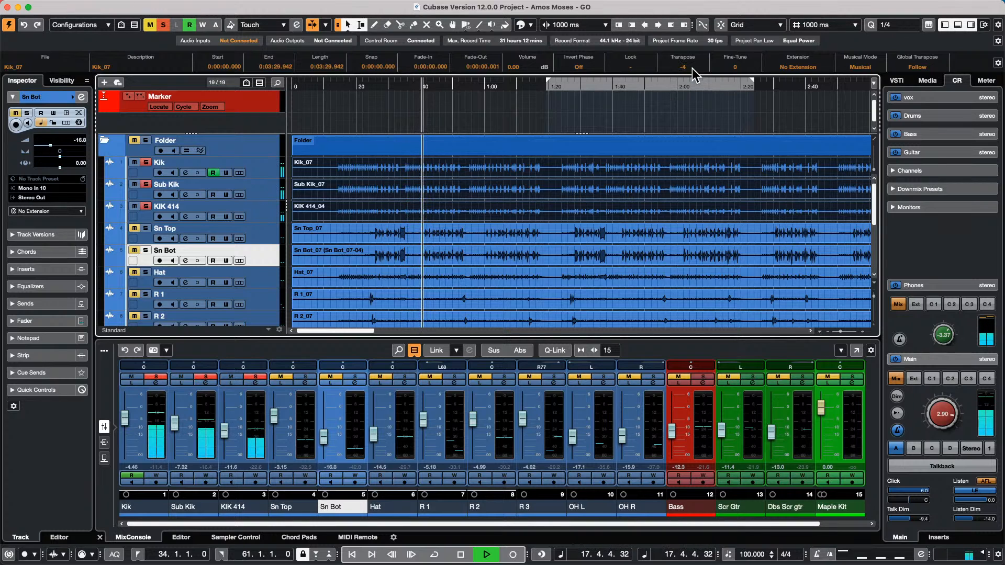
pyautogui.scroll(2, 692, 68)
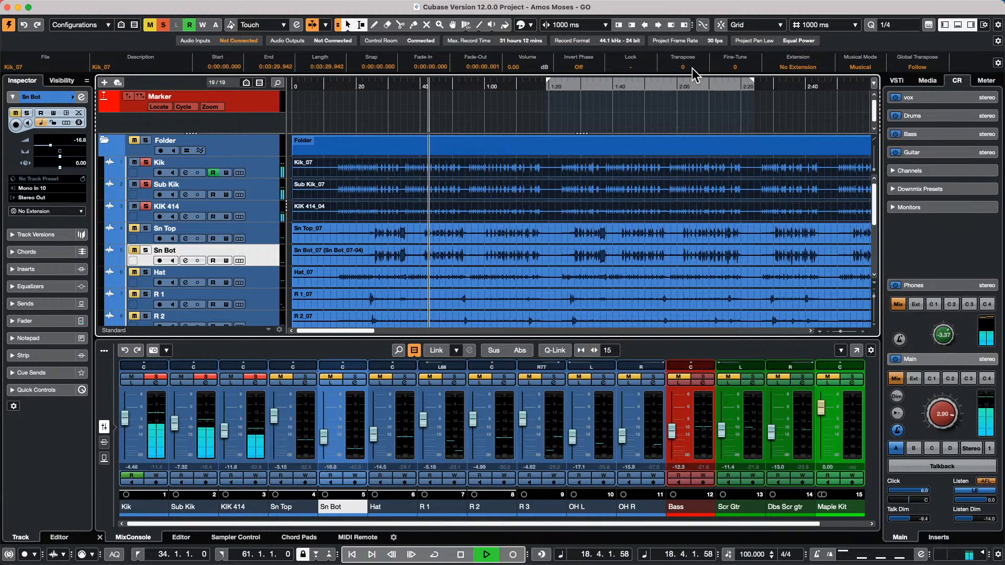
# Try transposing the soloed kick events up to 13 and return the transposition to 0
pyautogui.scroll(10, 693, 68)
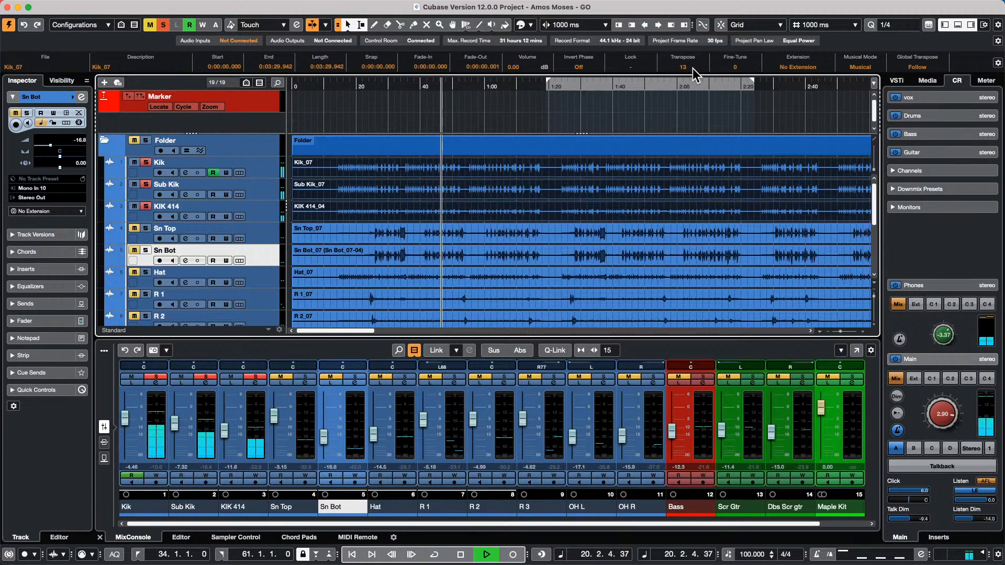
pyautogui.scroll(-5, 693, 68)
pyautogui.scroll(-4, 692, 70)
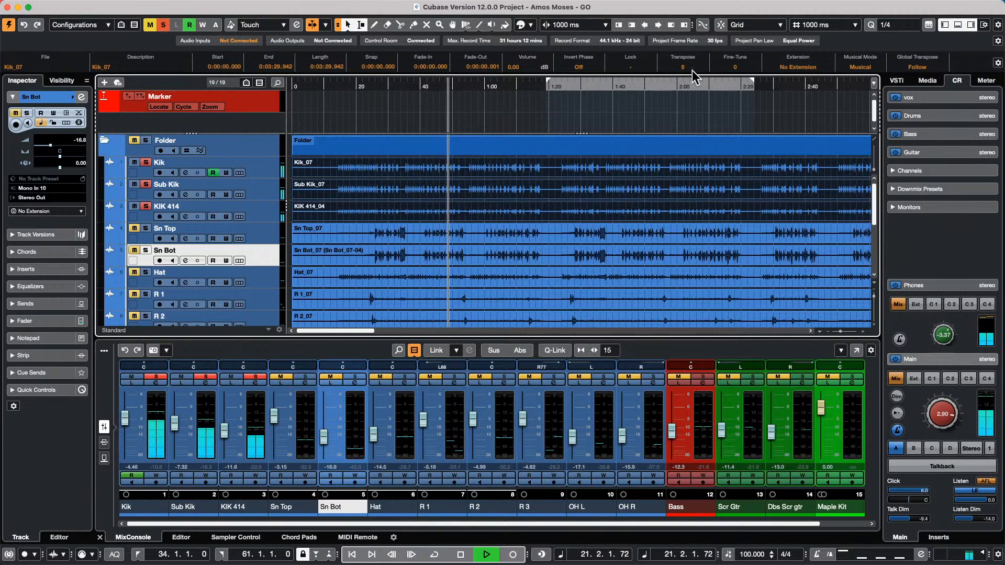
pyautogui.scroll(-2, 694, 71)
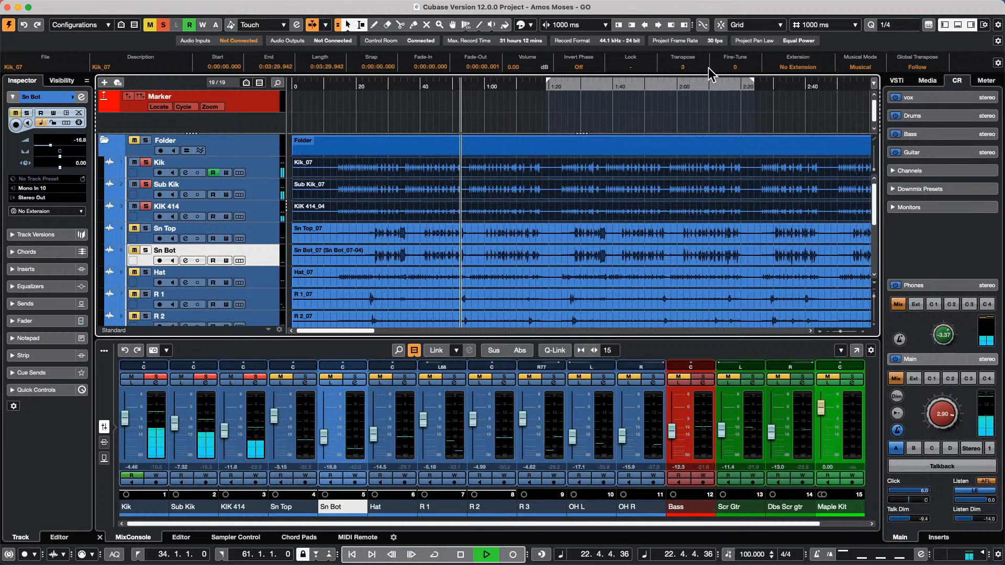
# Clear all solos, audition the kick events transposed to -6 and back to 0 within the full mix, and stop playback
pyautogui.click(162, 25)
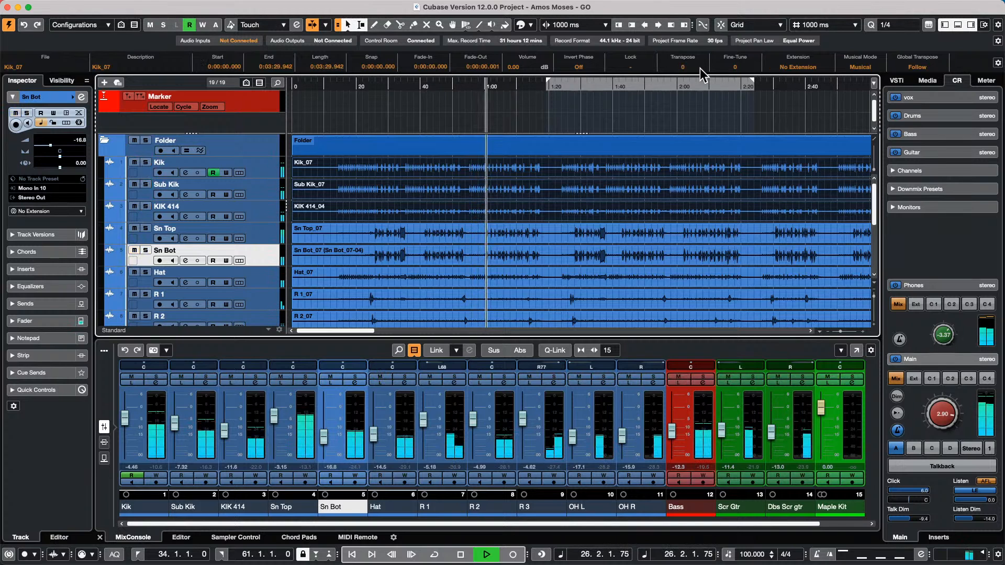
pyautogui.scroll(-5, 699, 68)
pyautogui.scroll(-3, 699, 68)
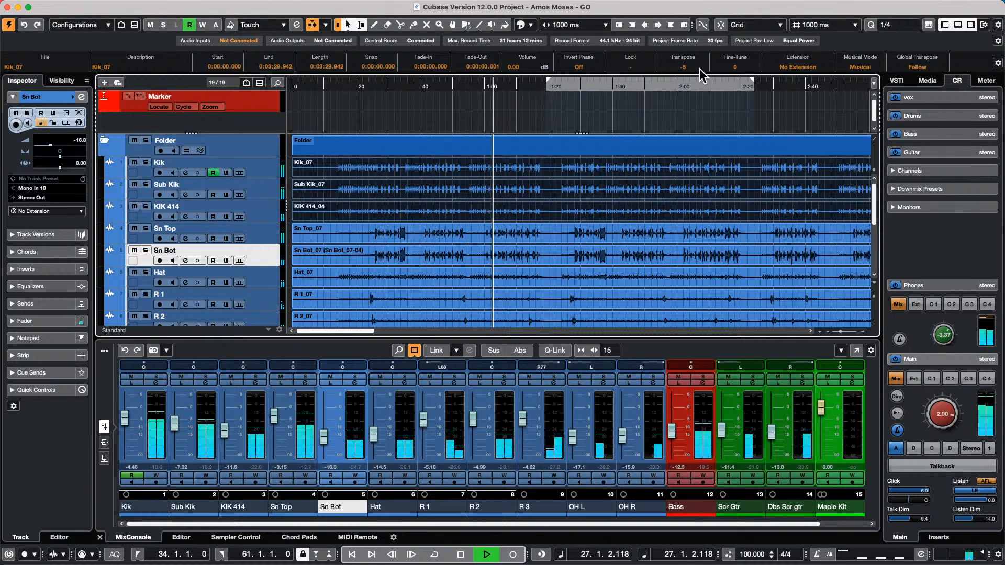
pyautogui.scroll(7, 699, 68)
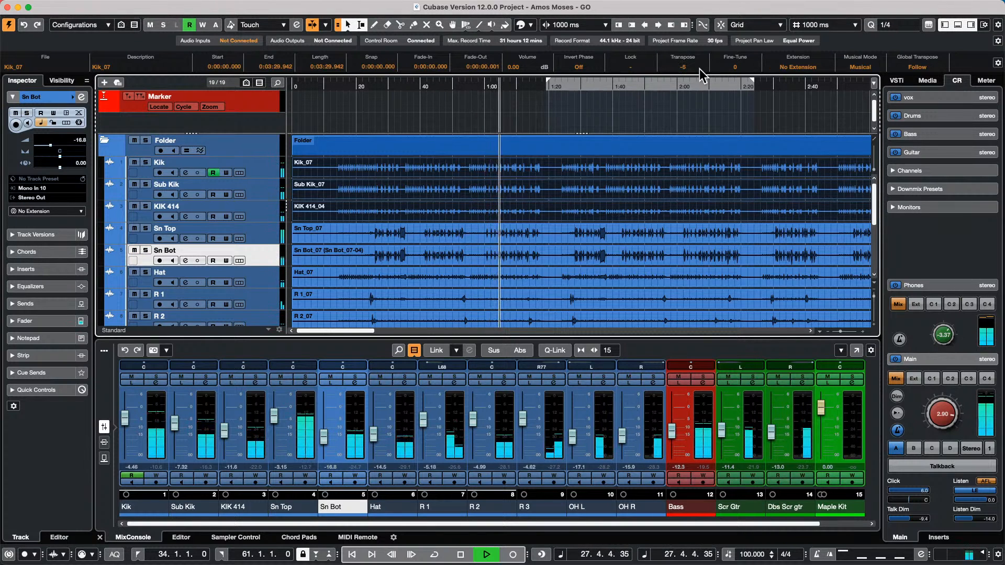
pyautogui.scroll(1, 699, 68)
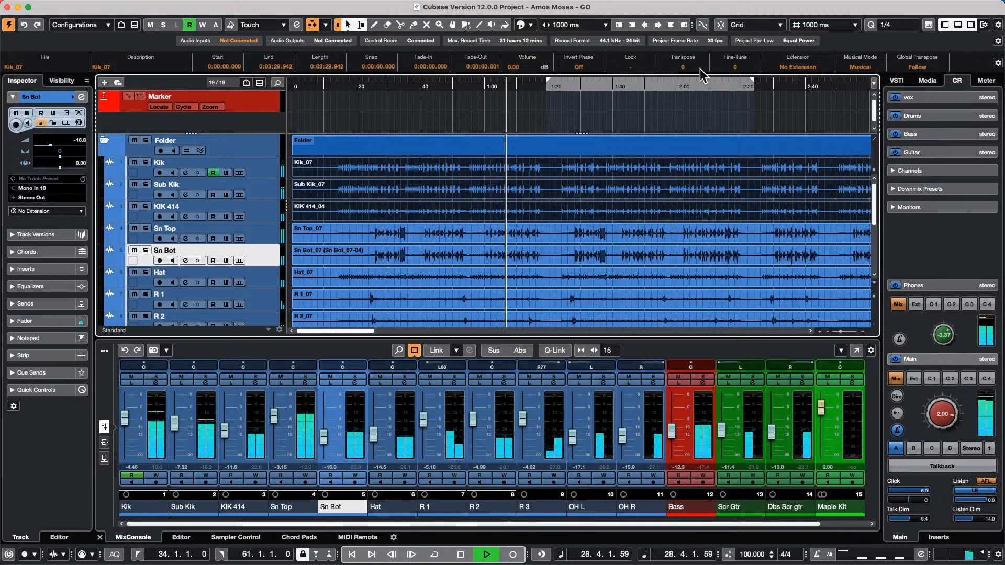
pyautogui.press('space')
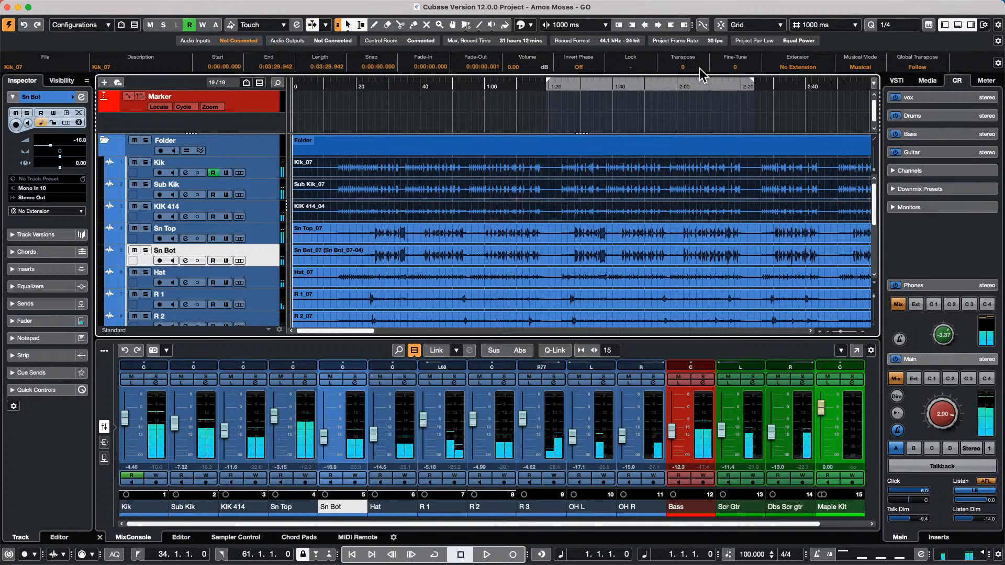
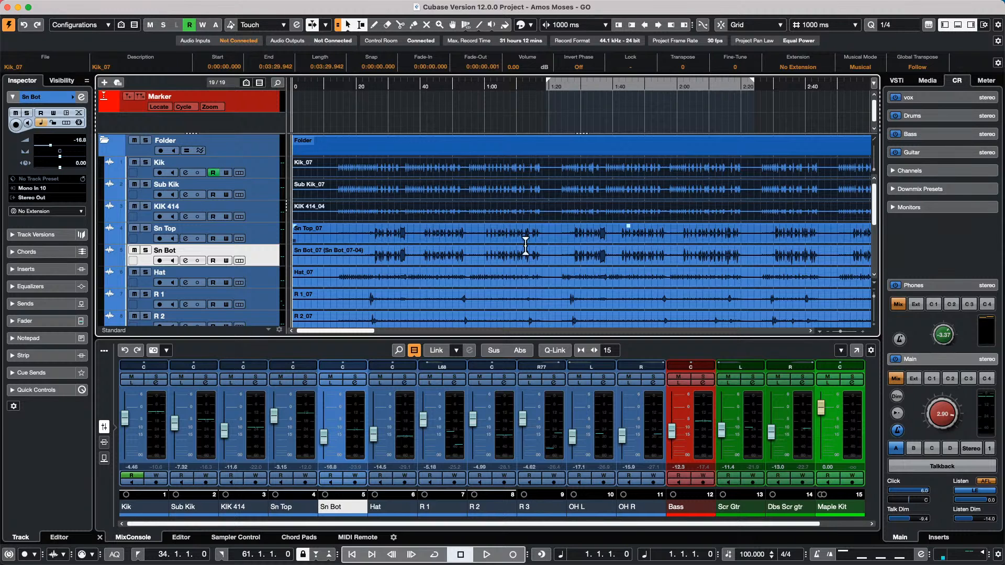
# Select the Maple Kit track and open its Groove Agent SE instrument
pyautogui.scroll(-5, 225, 277)
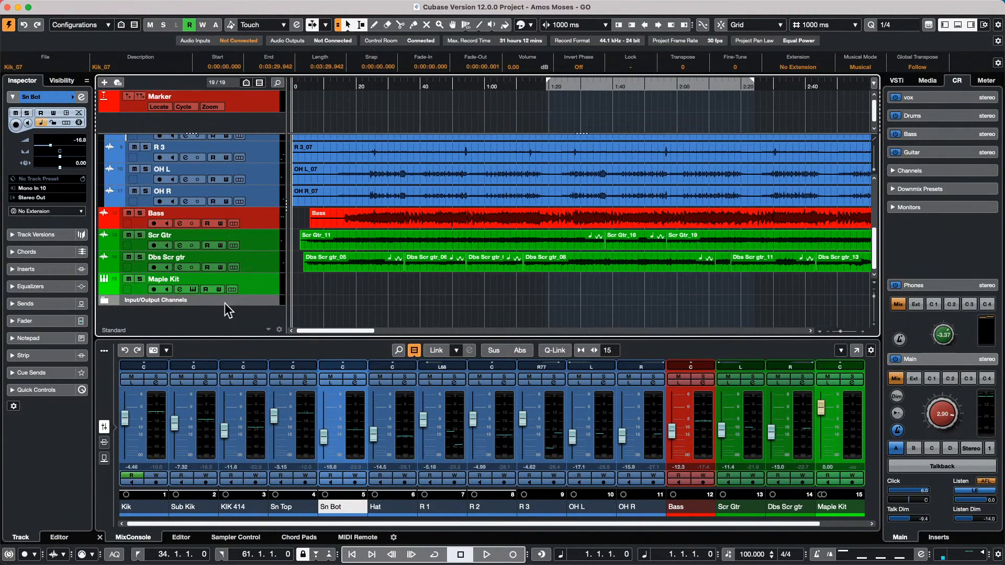
pyautogui.click(262, 290)
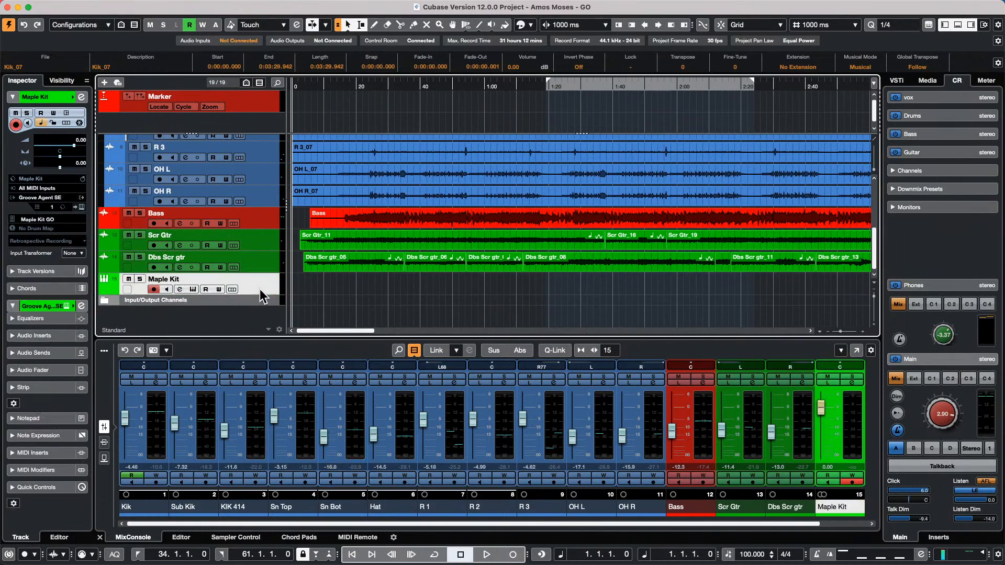
pyautogui.click(82, 208)
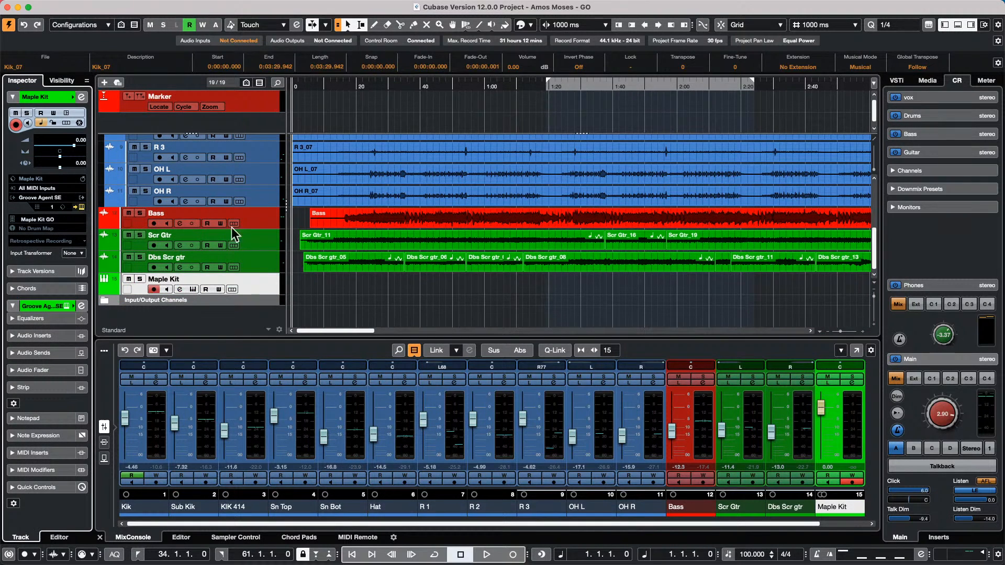
# Open the kit browser for the Maple Kit CD agent, list all instrument sets and select Classic 80s Kit
pyautogui.click(438, 97)
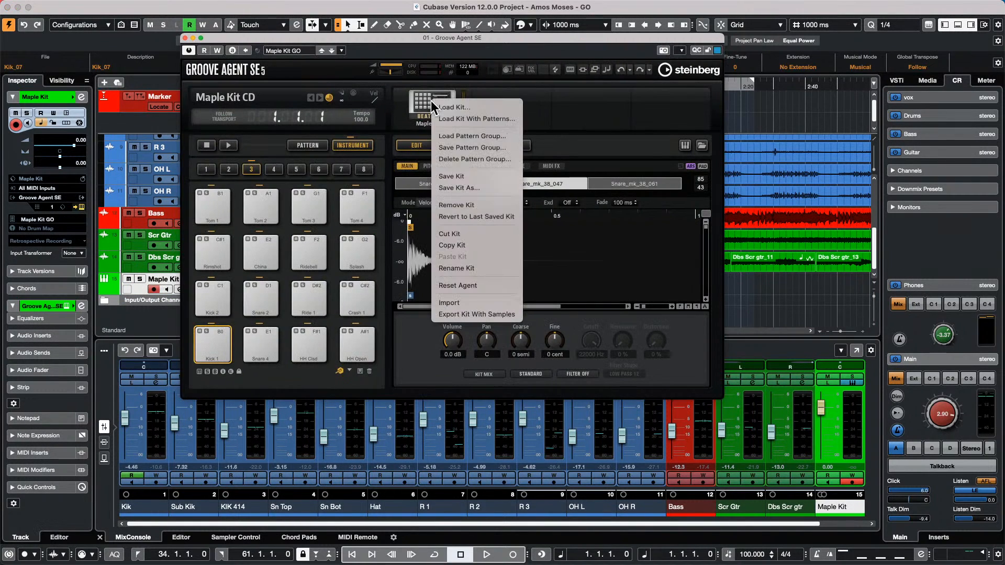
pyautogui.click(504, 124)
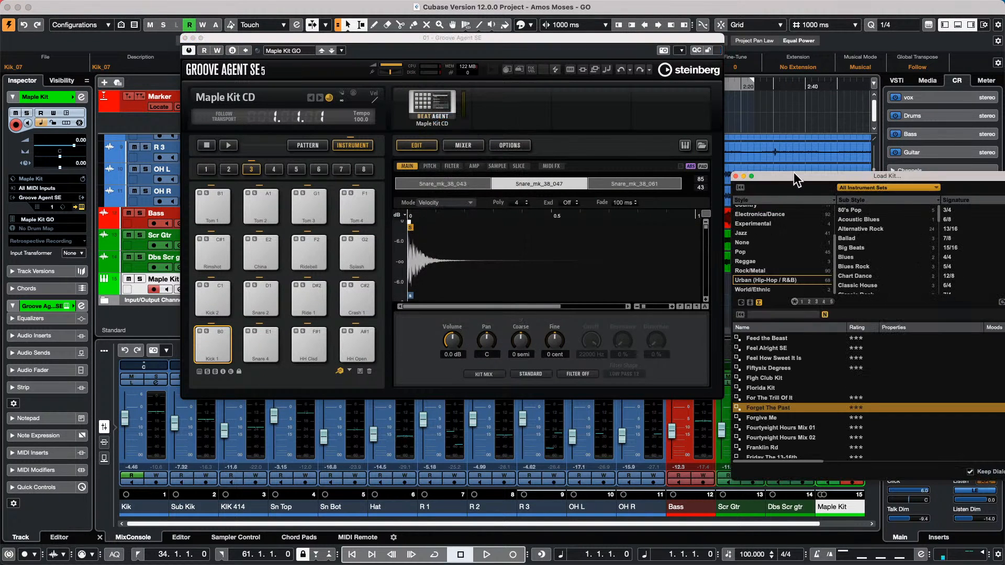
pyautogui.moveTo(795, 178); pyautogui.dragTo(385, 71)
pyautogui.click(515, 84)
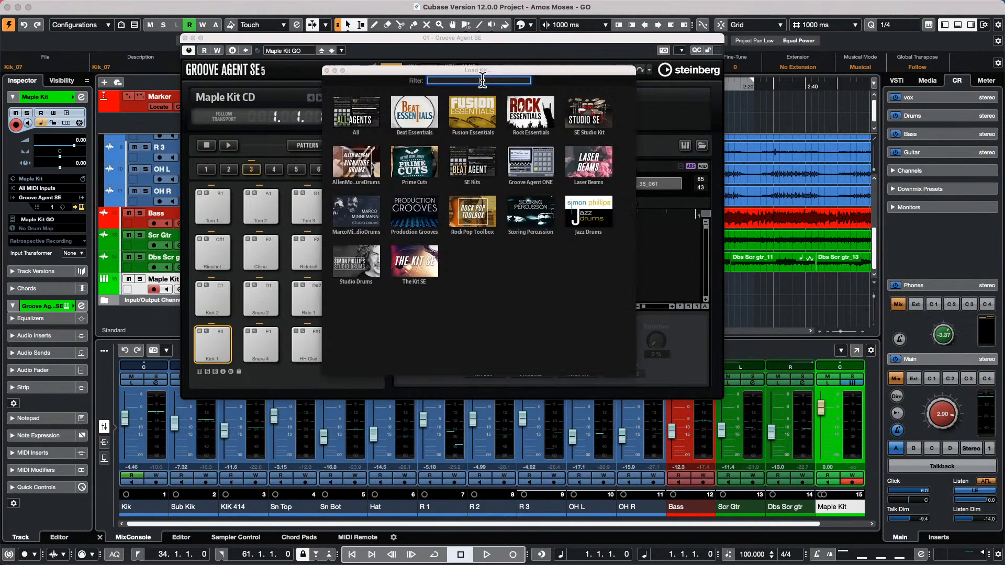
pyautogui.click(342, 114)
pyautogui.scroll(10, 383, 284)
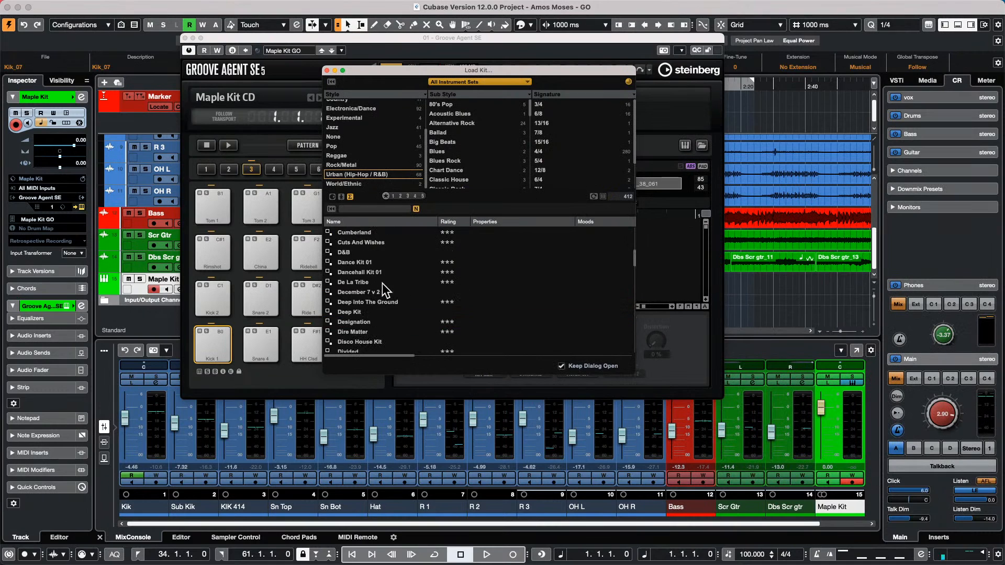
pyautogui.scroll(4, 381, 285)
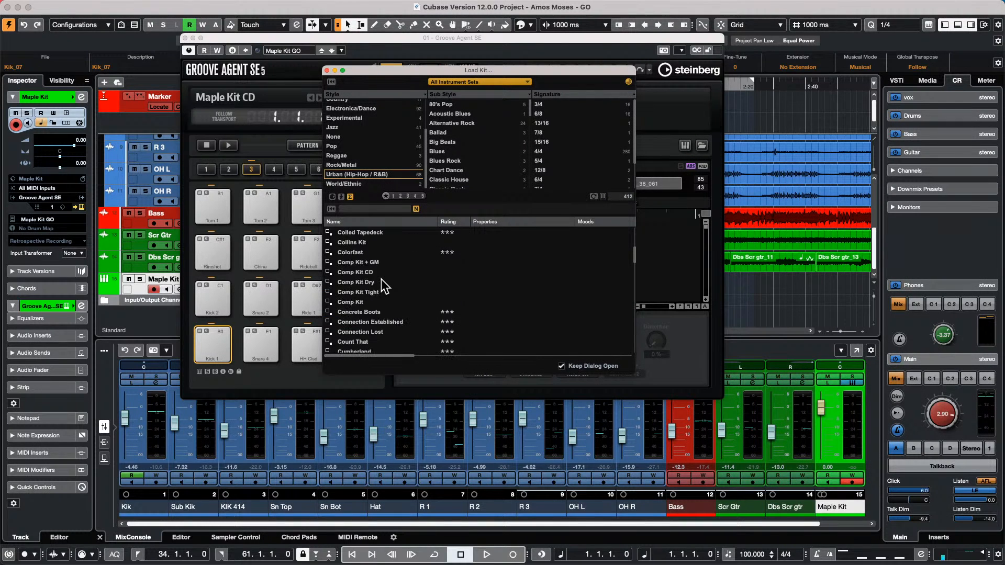
pyautogui.scroll(3, 387, 279)
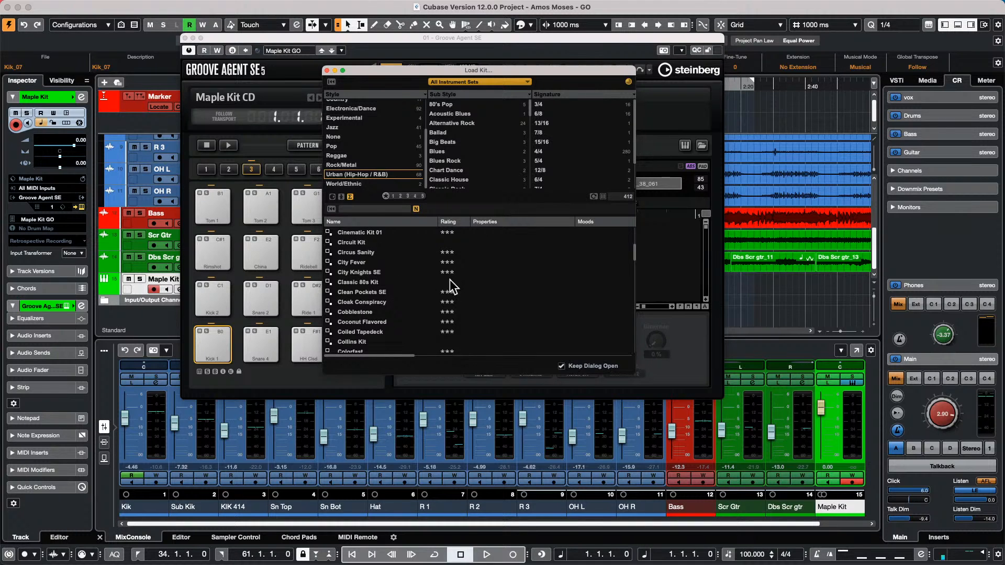
pyautogui.click(372, 283)
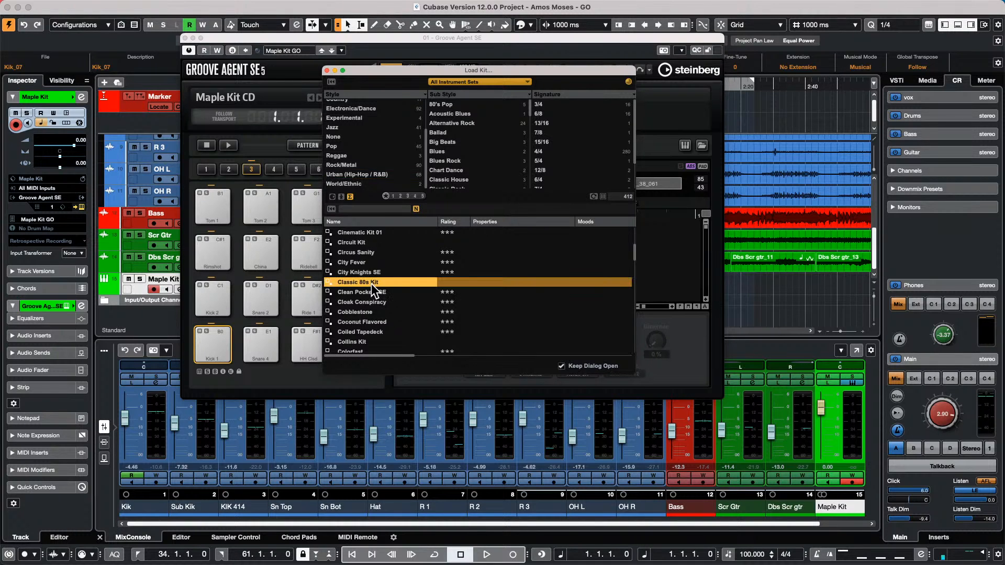
# Close and reopen the kit browser, and load Classic 80s Kit into the agent slot
pyautogui.click(457, 79)
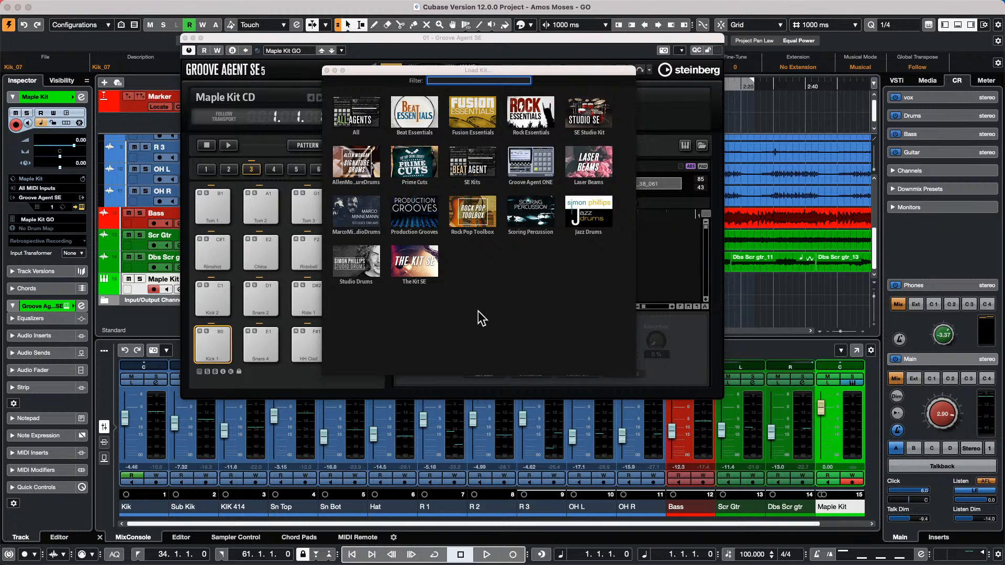
pyautogui.click(328, 70)
pyautogui.click(427, 99)
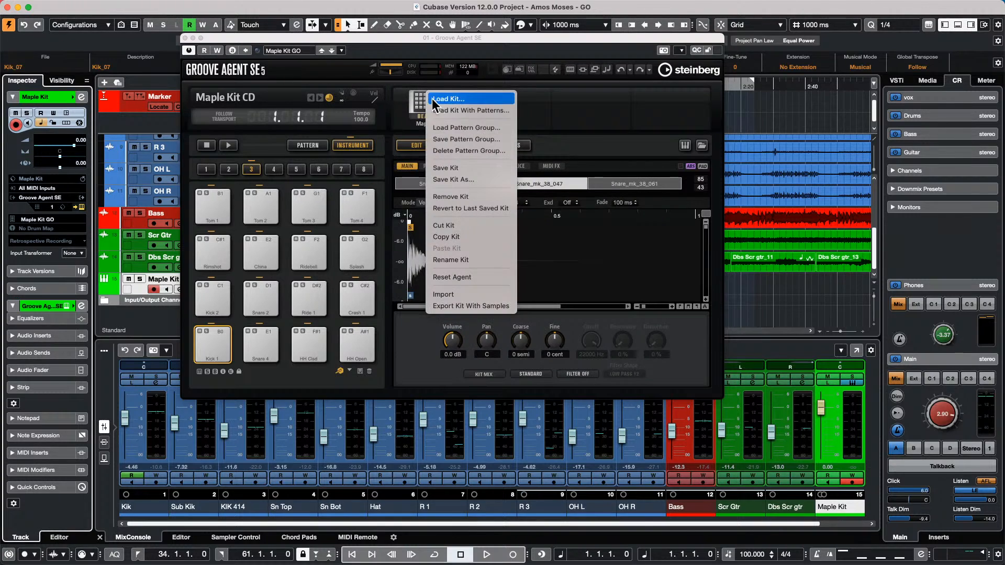
pyautogui.click(465, 111)
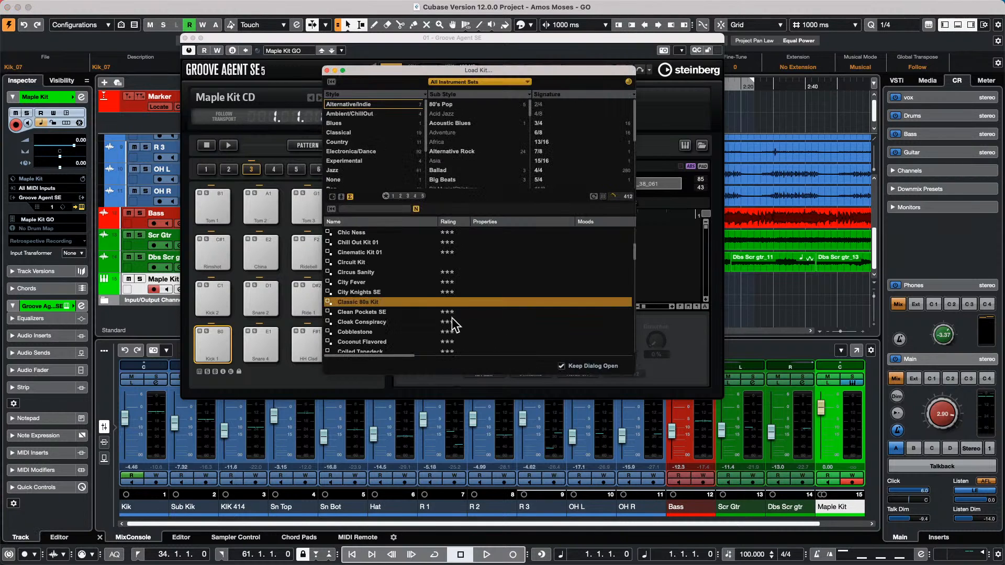
pyautogui.doubleClick(391, 303)
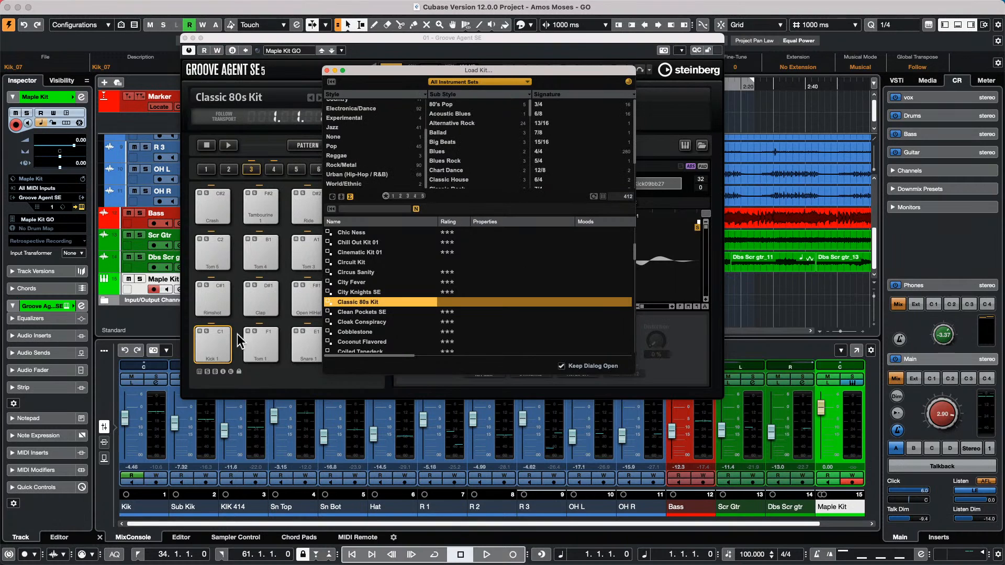
# Audition the loaded kit's Kick 1, Tom 1, Snare 1, Open HiHat, Clap, Rimshot and Snare 2 pads
pyautogui.click(195, 354)
pyautogui.click(215, 343)
pyautogui.click(256, 344)
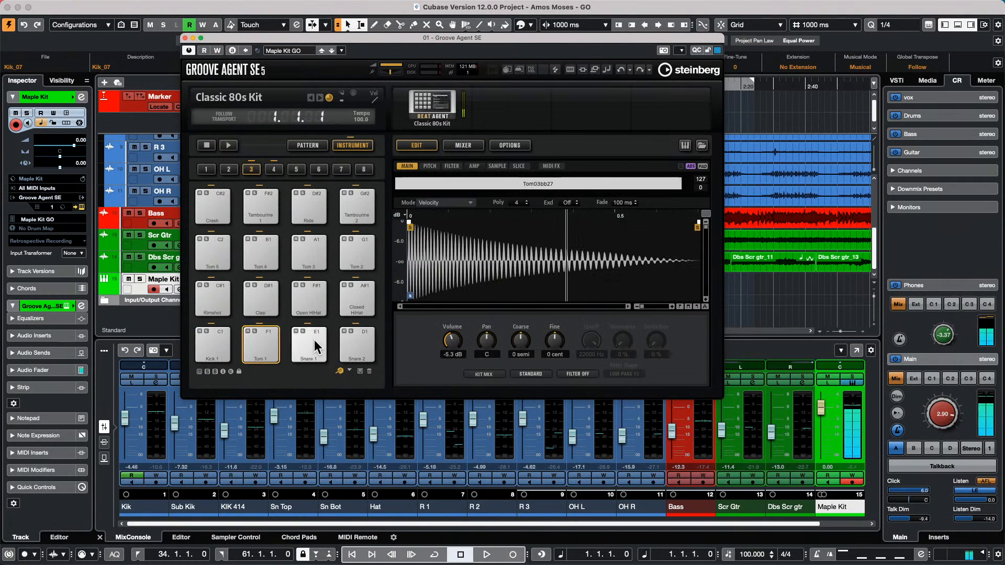
pyautogui.click(314, 343)
pyautogui.click(310, 306)
pyautogui.click(260, 305)
pyautogui.click(223, 304)
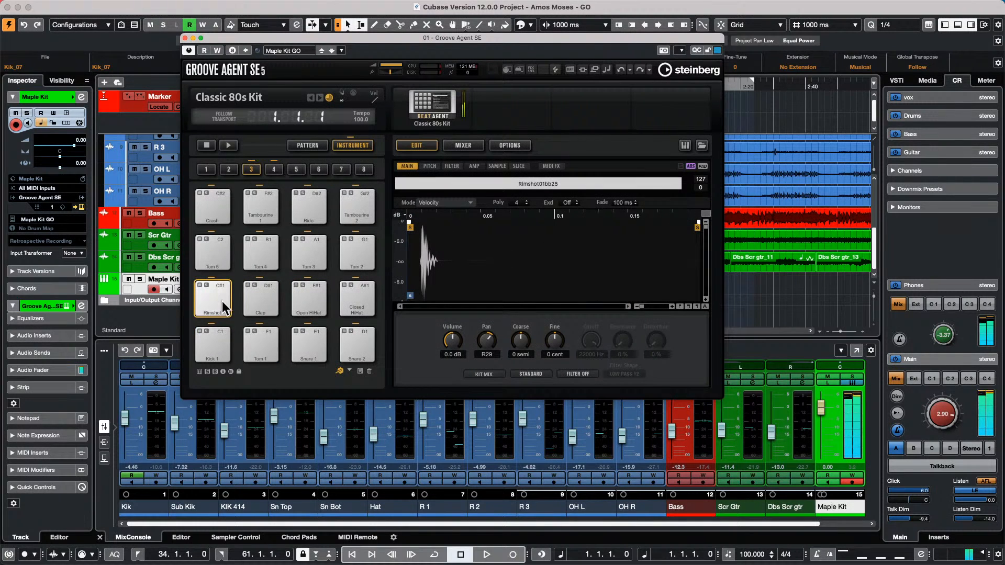
pyautogui.click(315, 314)
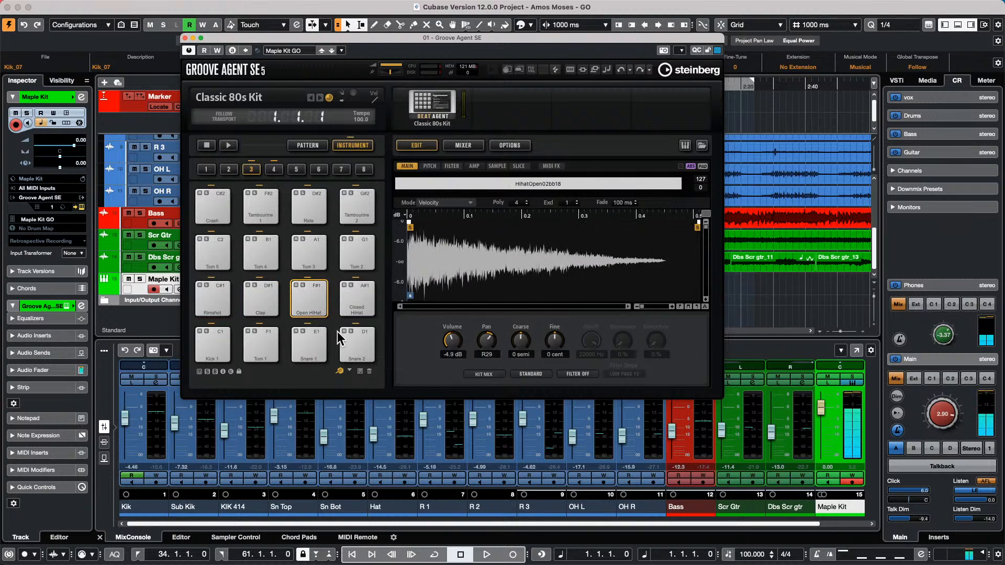
pyautogui.click(369, 341)
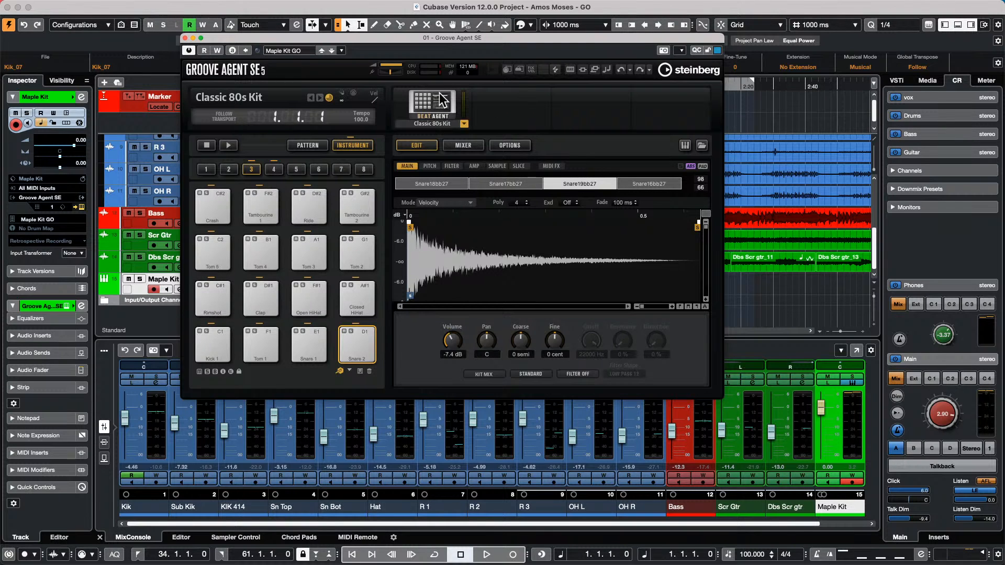
pyautogui.click(442, 108)
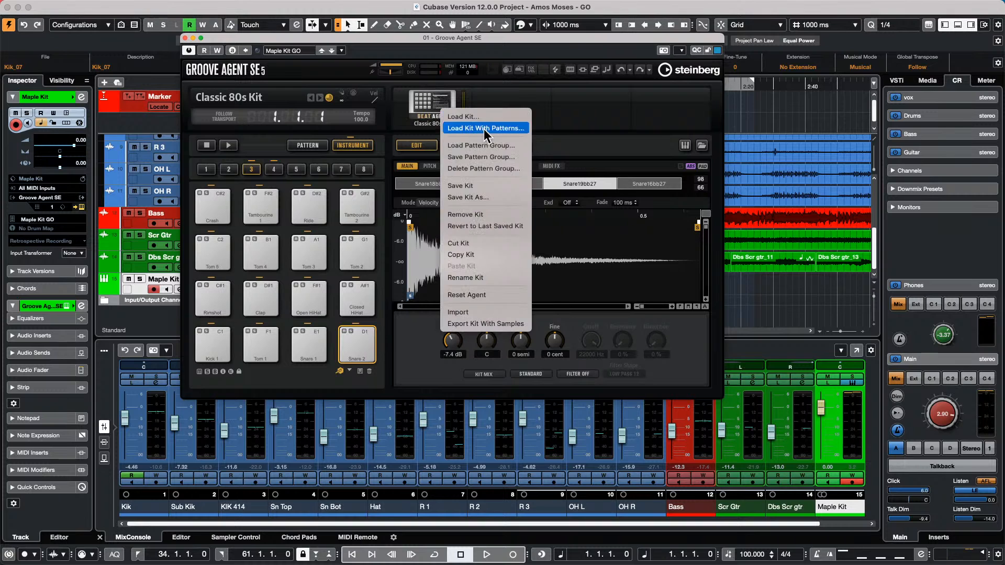
pyautogui.press('Escape')
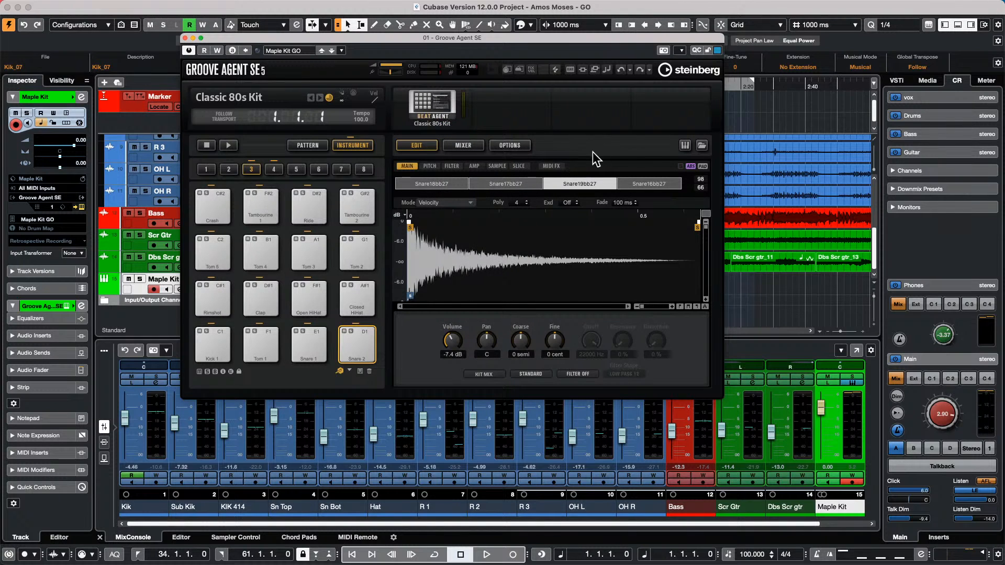
pyautogui.click(445, 108)
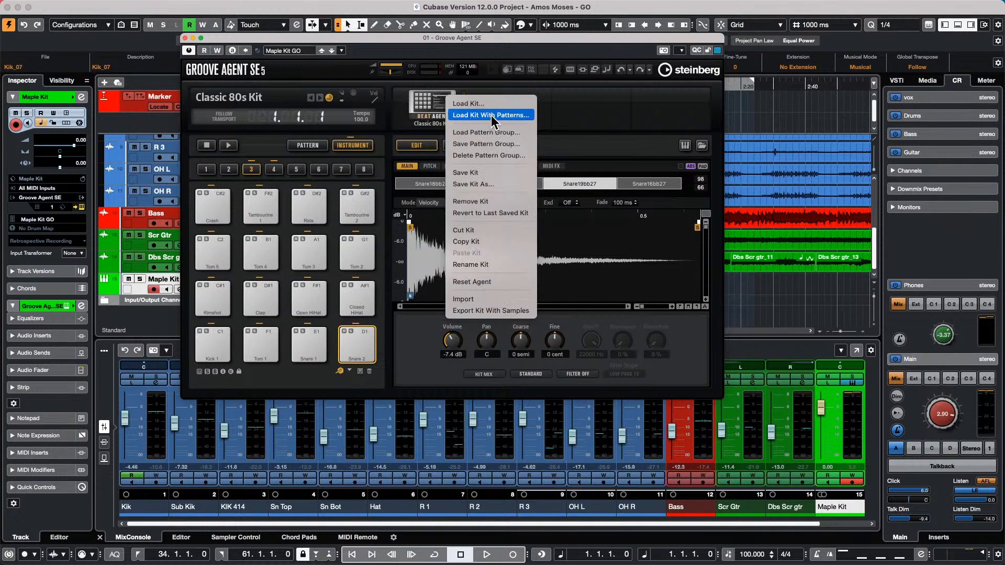
pyautogui.press('Escape')
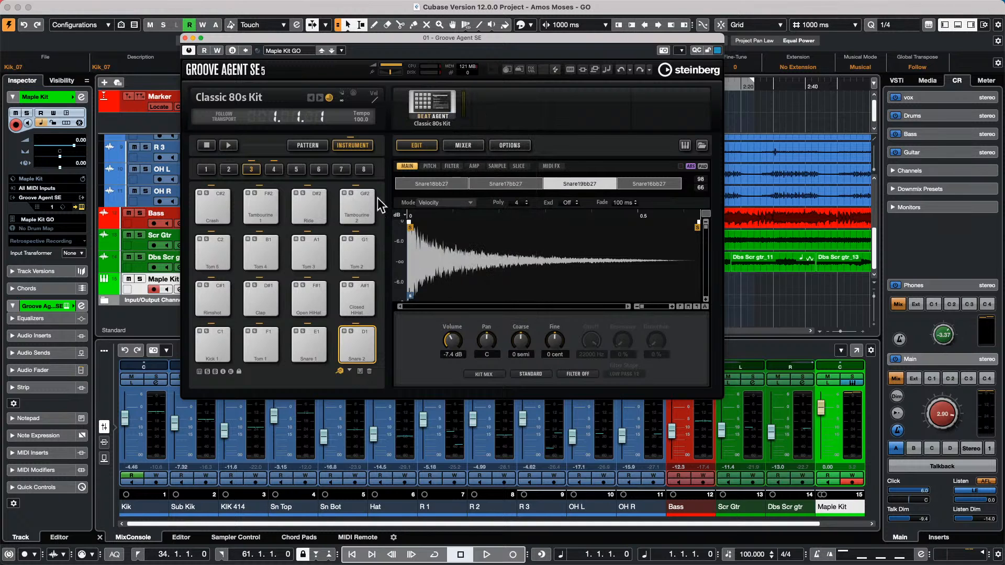
pyautogui.click(225, 293)
pyautogui.click(427, 99)
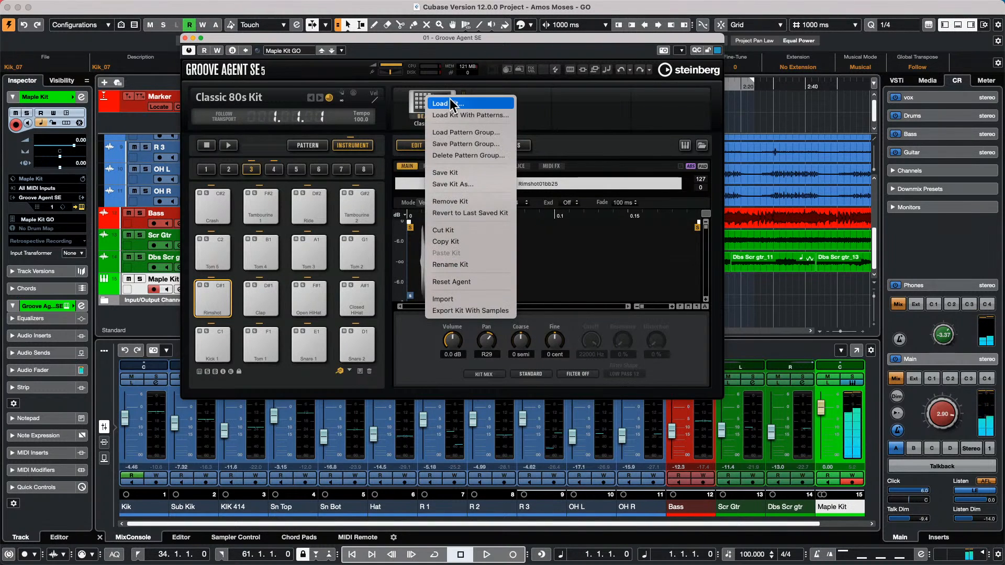
pyautogui.press('Escape')
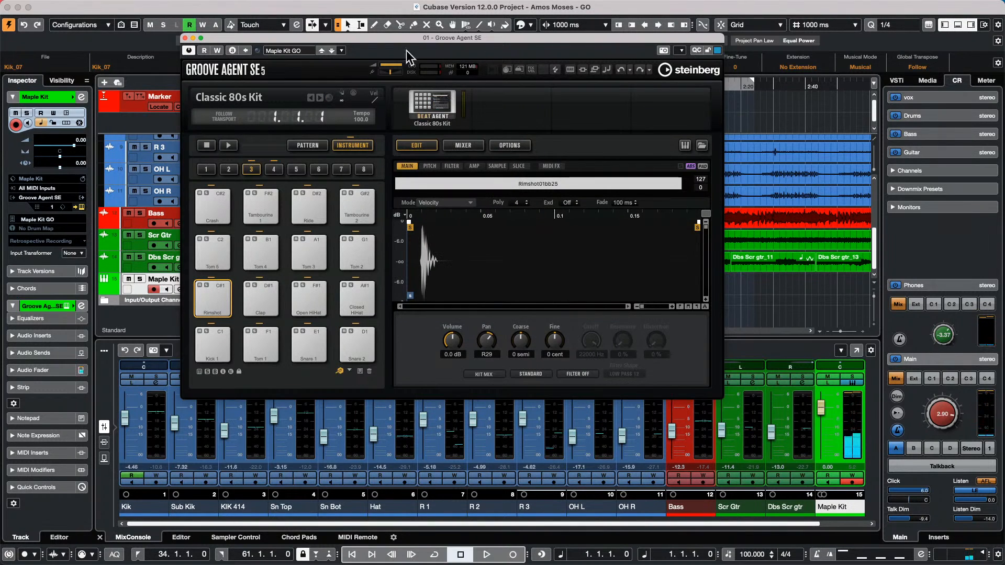
# Arrange the Groove Agent SE window and the kit browser side by side so neither covers the other
pyautogui.moveTo(406, 41); pyautogui.dragTo(767, 159)
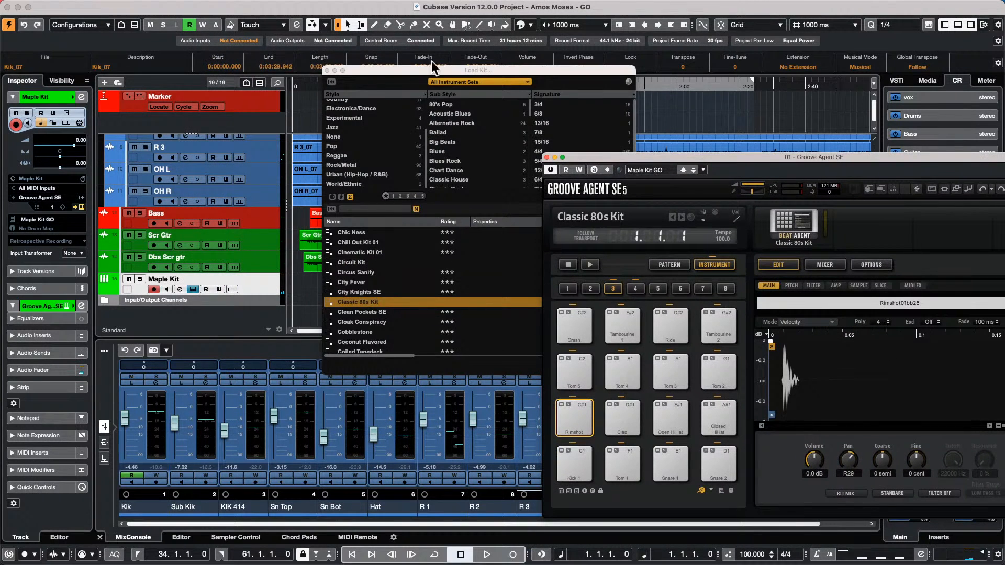
pyautogui.moveTo(426, 77); pyautogui.dragTo(154, 43)
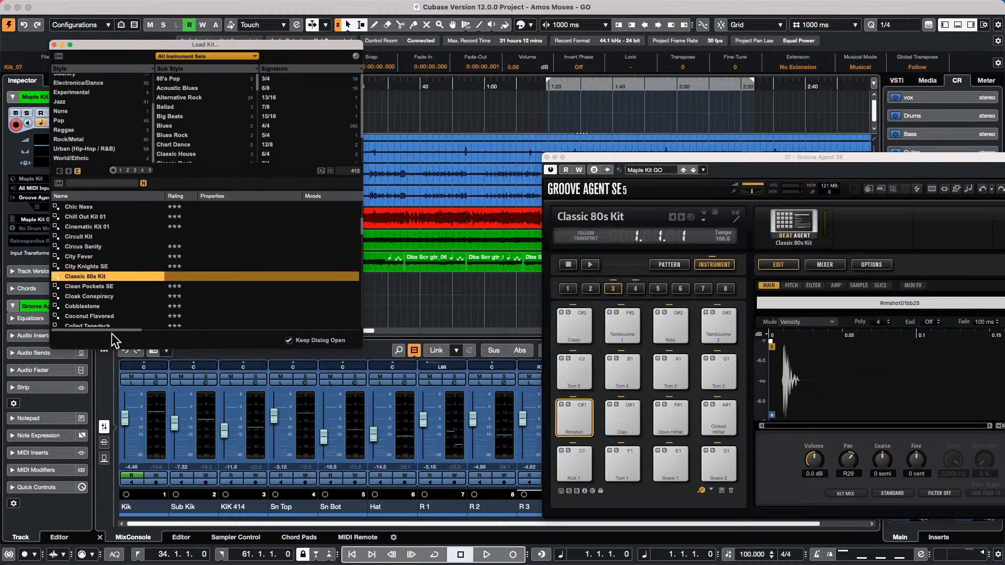
pyautogui.moveTo(116, 331)
pyautogui.mouseDown()
pyautogui.moveTo(345, 330)
pyautogui.moveTo(52, 330)
pyautogui.mouseUp()
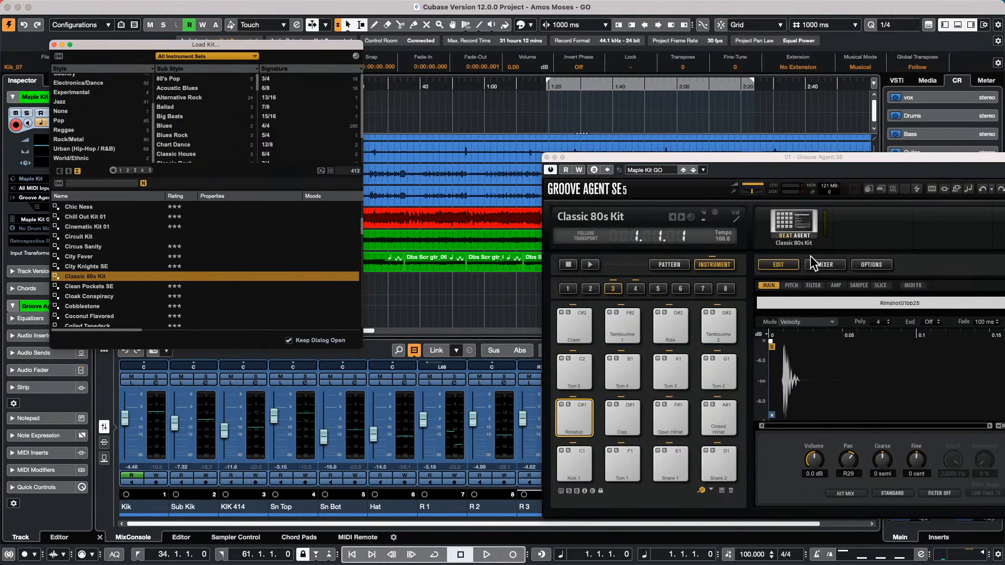
pyautogui.rightClick(798, 220)
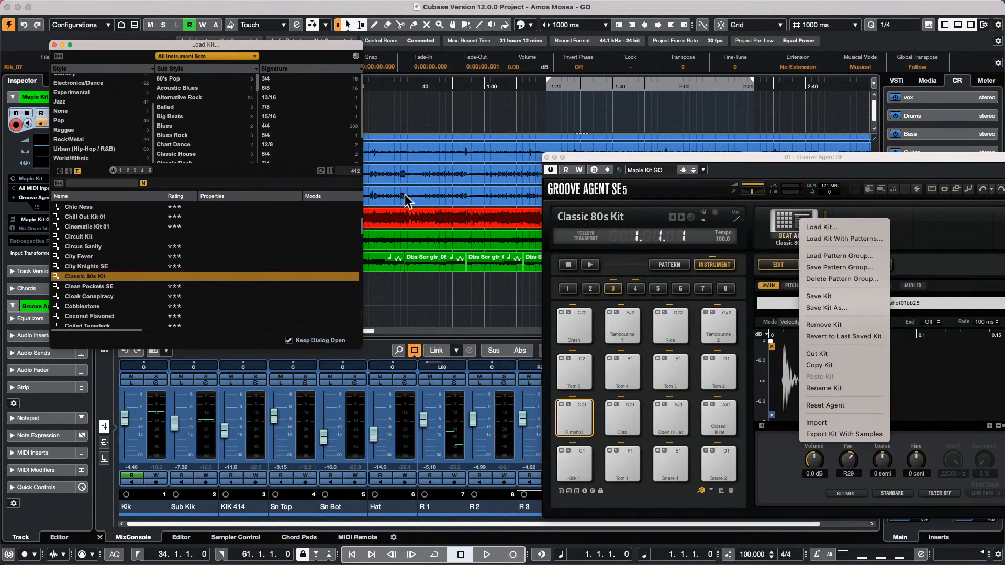
pyautogui.click(221, 52)
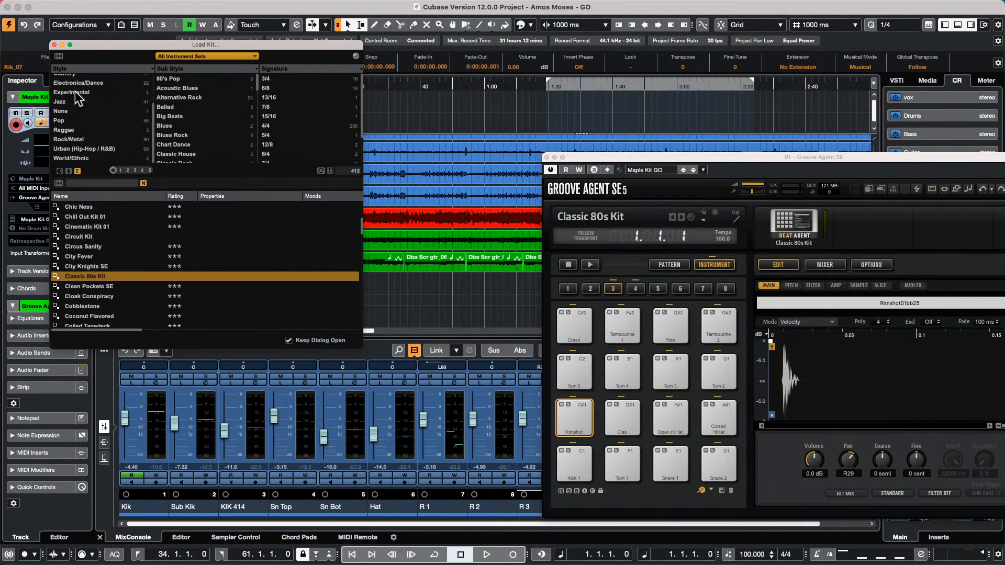
# Search the kit browser for "classic 80s"
pyautogui.click(84, 183)
pyautogui.write('class')
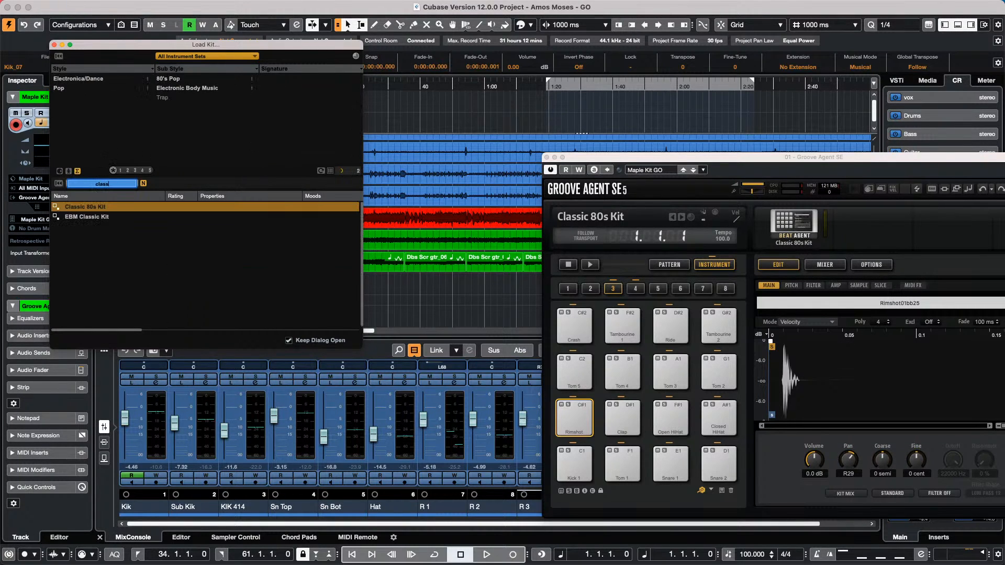
pyautogui.write('ic 8')
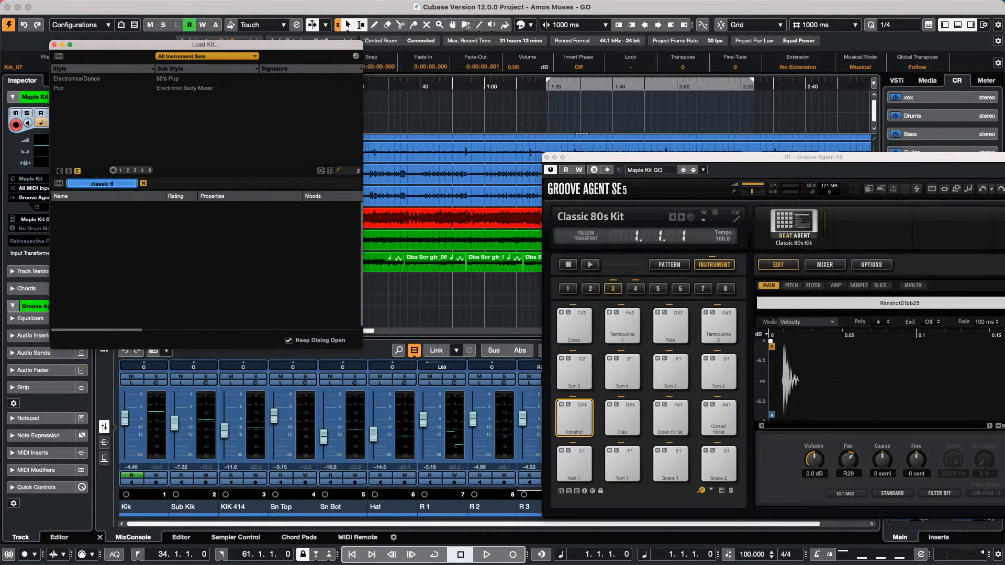
pyautogui.write('0s')
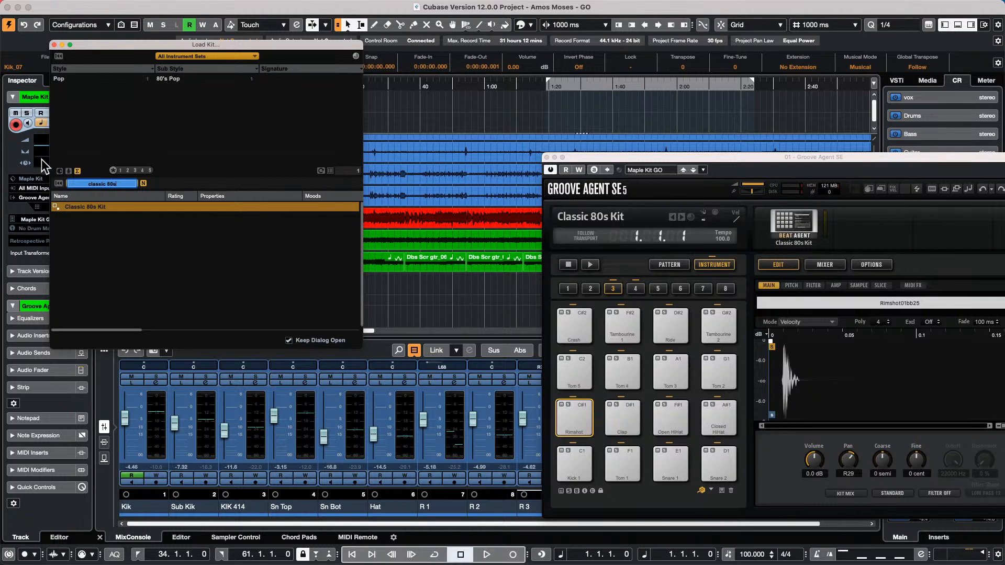
# Check the Beat Essentials, Fusion Essentials, SE Studio Kit and Allen Morgan Signature Drums instrument sets for the classic 80s kit
pyautogui.click(215, 54)
pyautogui.click(163, 77)
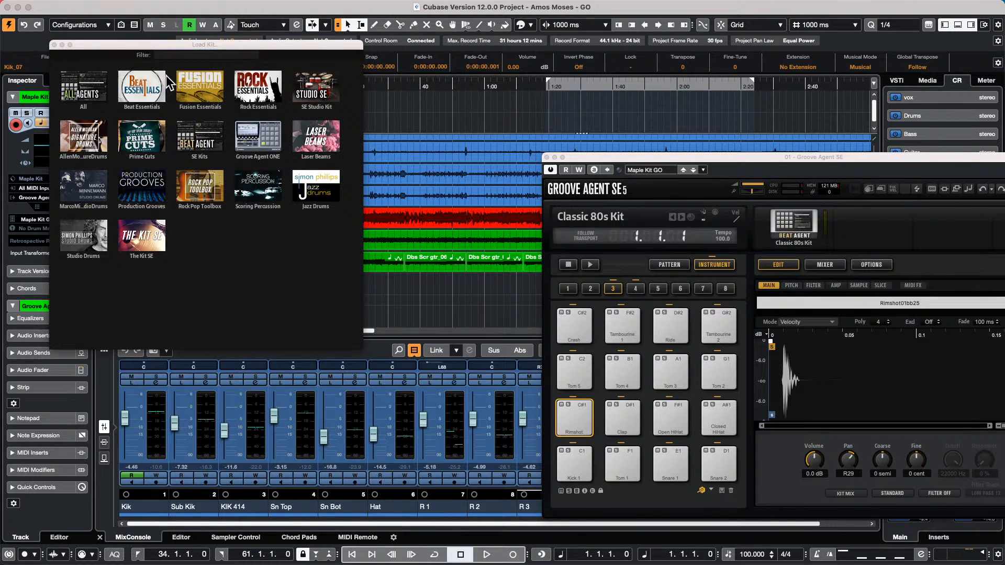
pyautogui.click(202, 55)
pyautogui.click(222, 74)
pyautogui.click(225, 60)
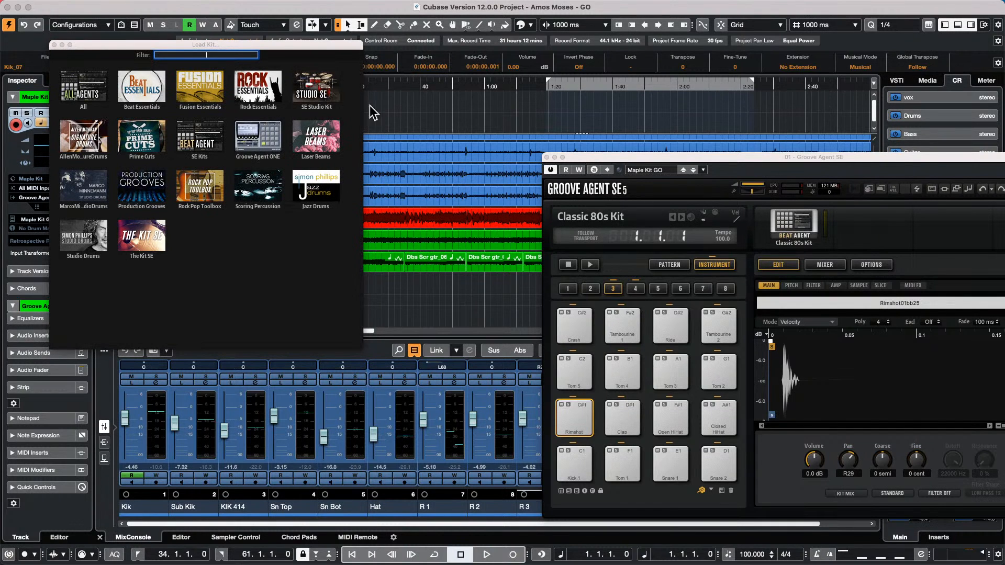
pyautogui.click(311, 76)
pyautogui.click(202, 54)
pyautogui.click(100, 136)
# Check the SE Kits, Groove Agent ONE, Laser Beams and Marco Minnemann Studio Drums instrument sets for the classic 80s kit
pyautogui.click(202, 63)
pyautogui.click(199, 130)
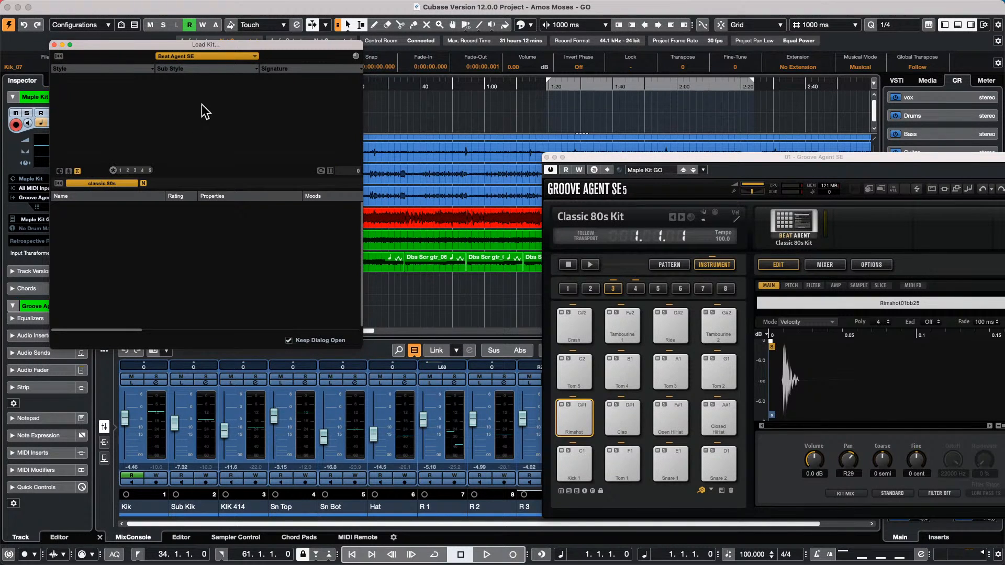
pyautogui.click(202, 56)
pyautogui.click(272, 139)
pyautogui.click(233, 57)
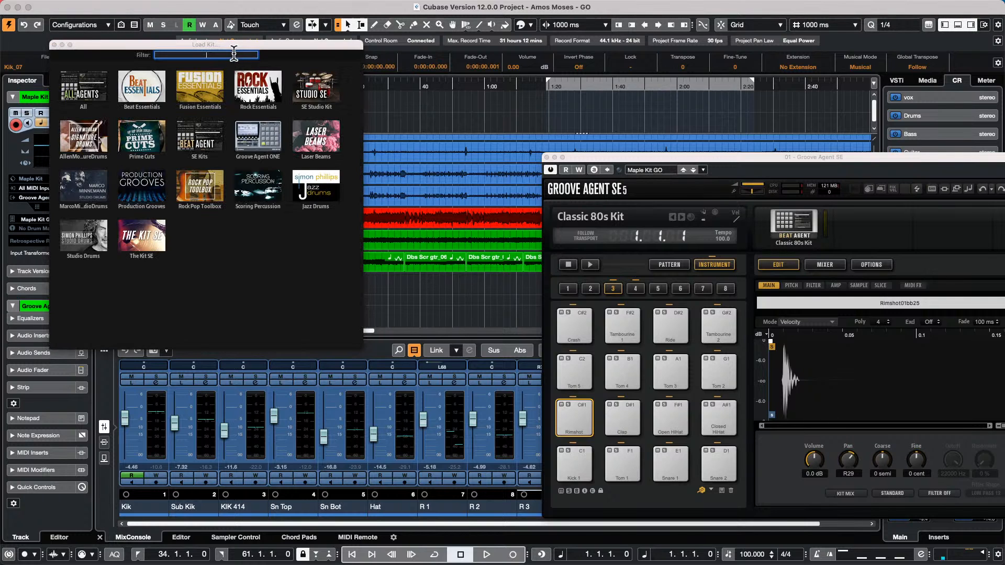
pyautogui.click(326, 137)
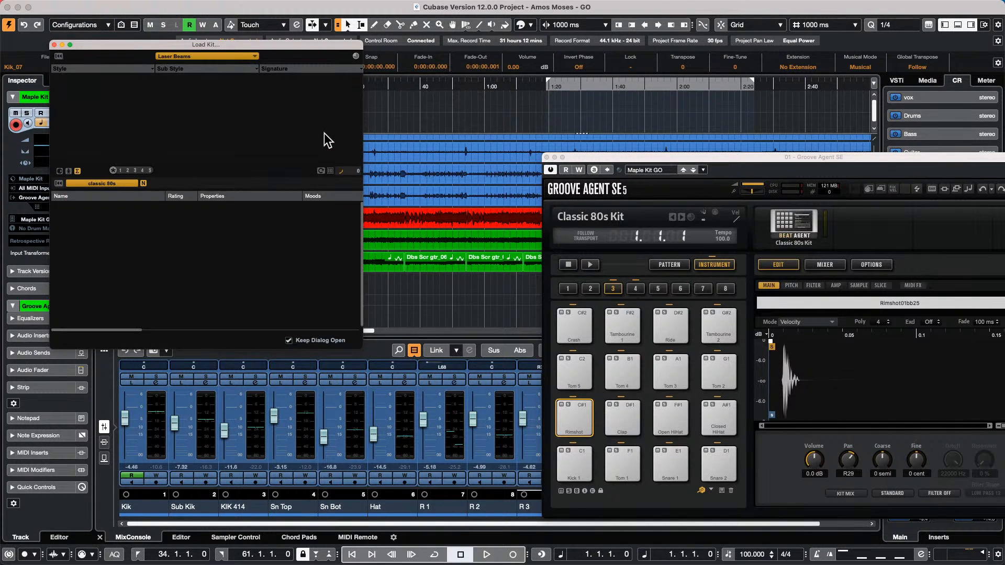
pyautogui.click(208, 55)
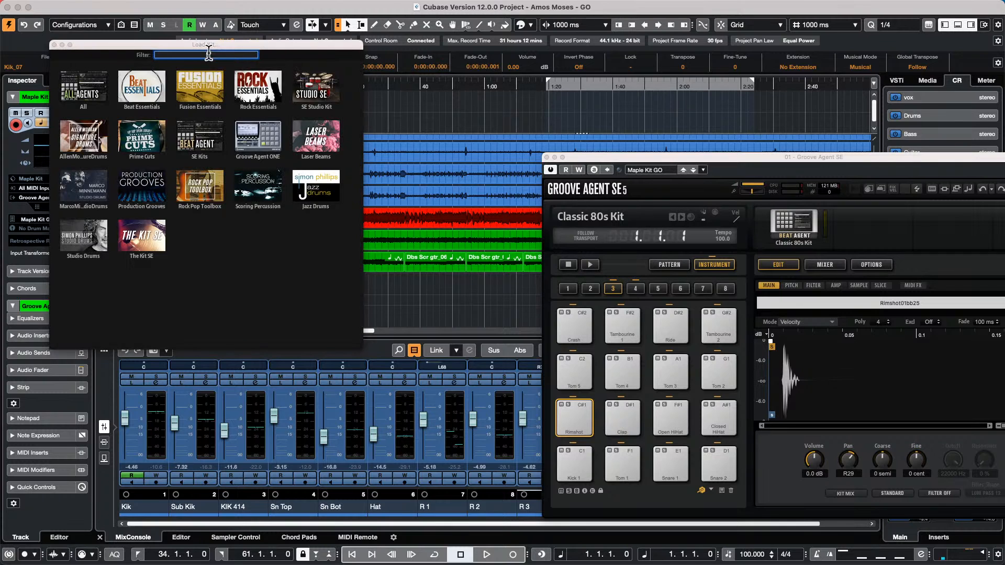
pyautogui.click(97, 191)
# Check the Rock Pop Toolbox, Production Grooves, The Kit SE and Simon Phillips Studio Drums sets for the classic 80s kit
pyautogui.click(237, 49)
pyautogui.click(217, 175)
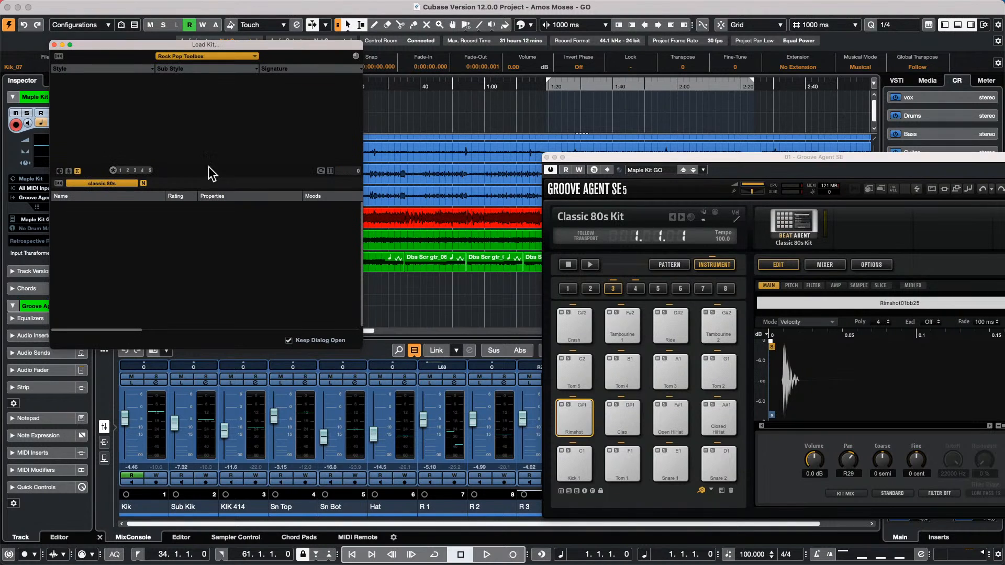
pyautogui.click(199, 57)
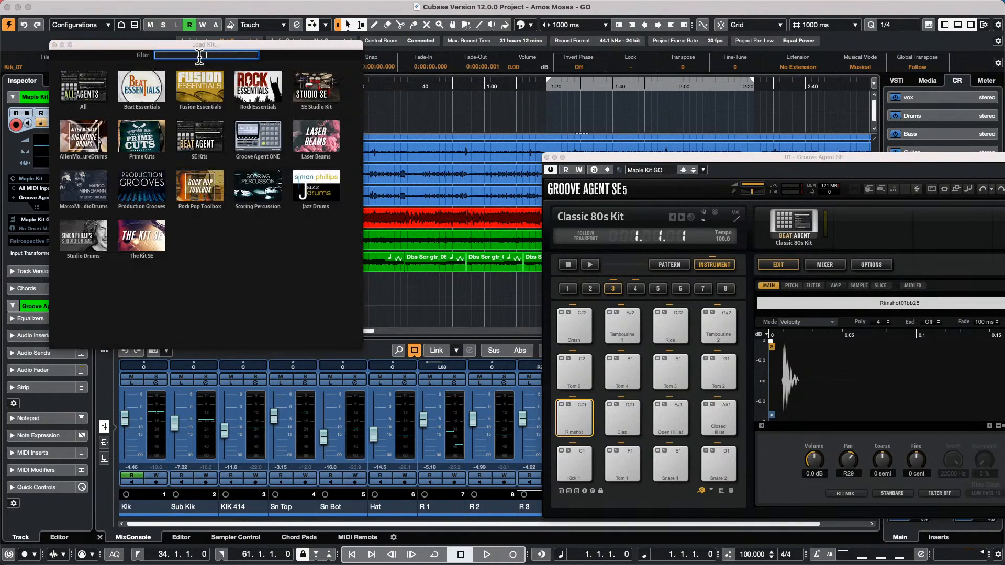
pyautogui.click(141, 191)
pyautogui.click(243, 55)
pyautogui.click(141, 238)
pyautogui.click(205, 56)
pyautogui.click(84, 243)
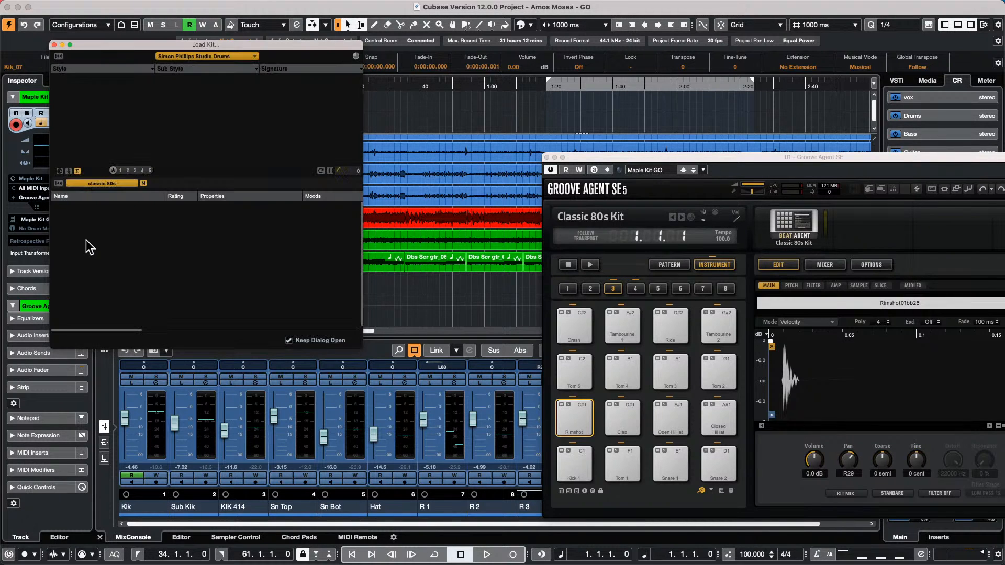
# Check the SE Studio Kit set for the classic 80s kit, and return the browser to all instrument sets
pyautogui.click(228, 52)
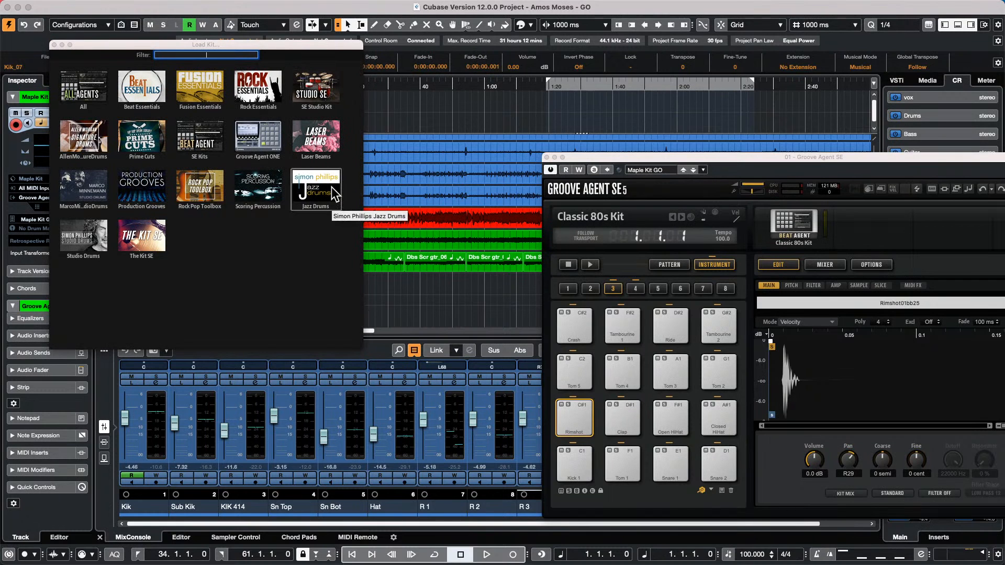
pyautogui.click(316, 89)
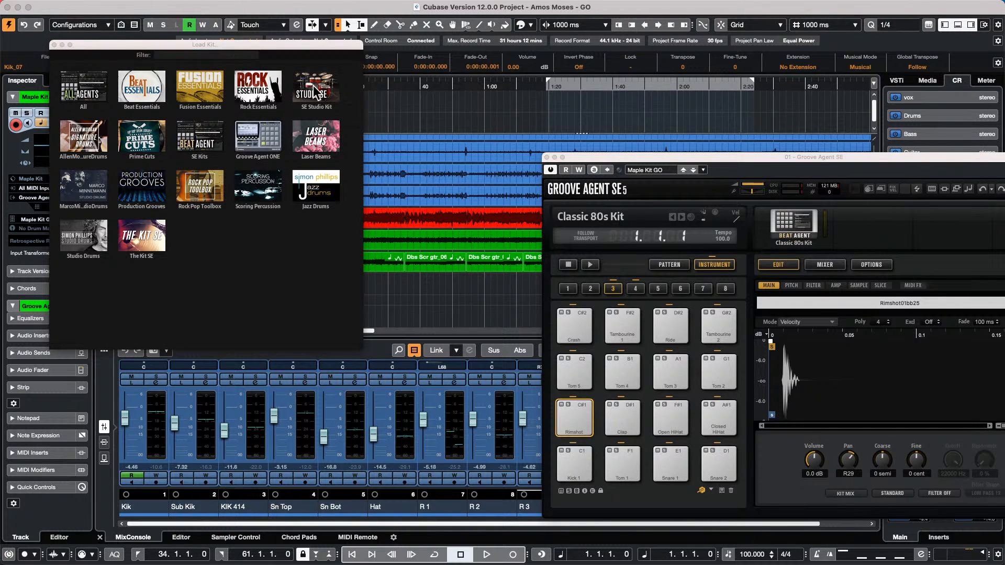
pyautogui.click(236, 57)
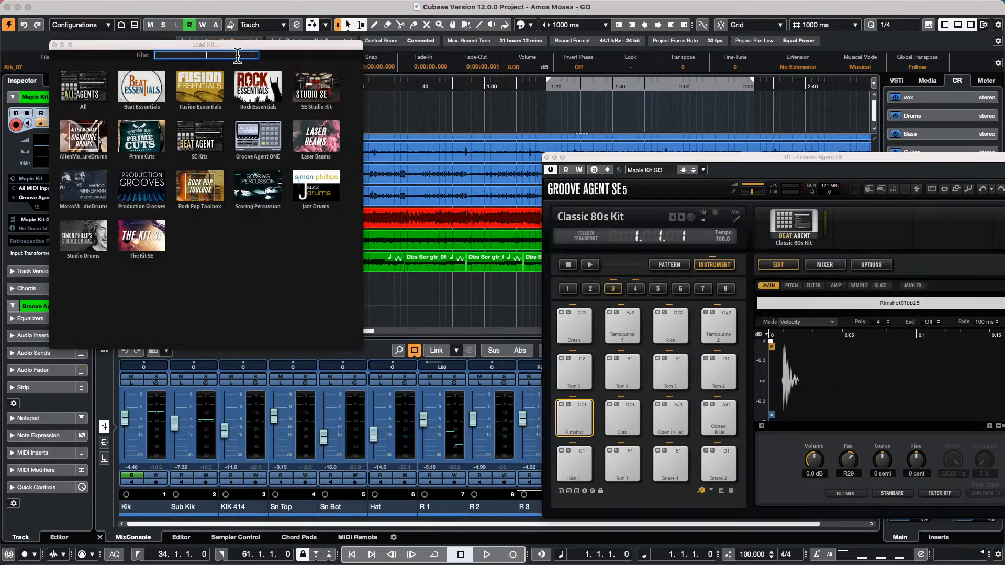
pyautogui.click(101, 93)
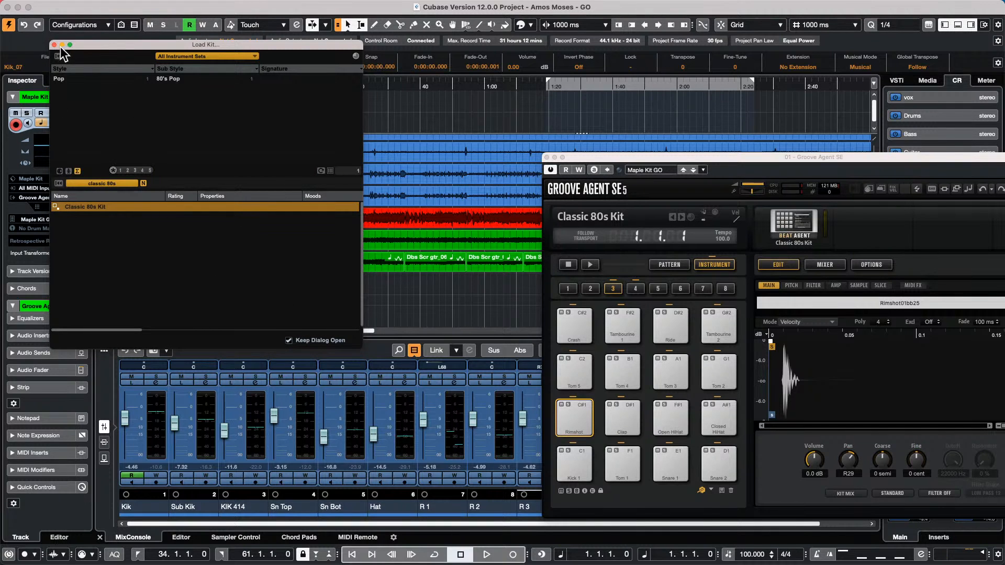
pyautogui.click(189, 58)
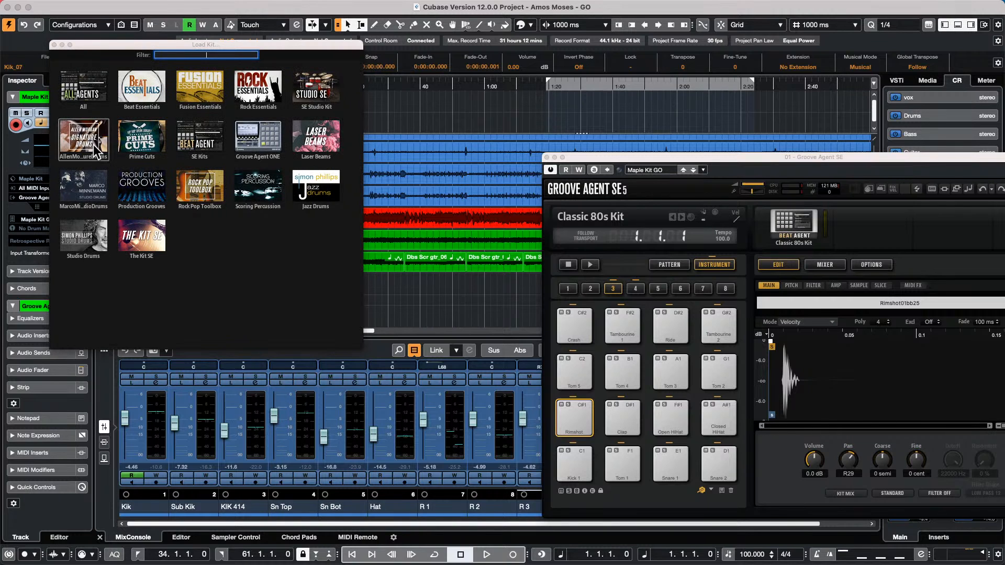
pyautogui.click(89, 102)
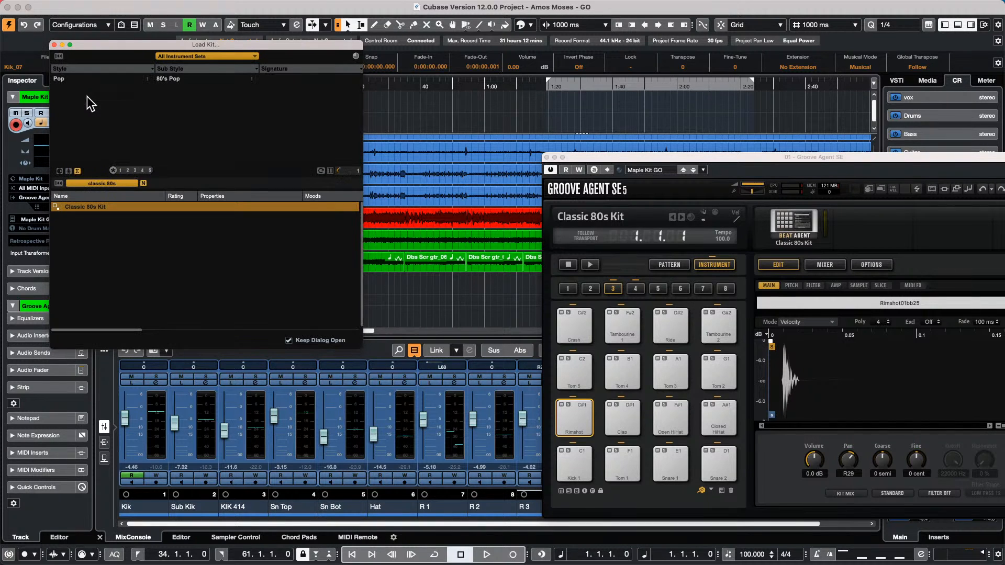
# Recheck the Beat Essentials, Fusion Essentials and Rock Essentials instrument sets for the classic 80s kit
pyautogui.click(210, 56)
pyautogui.click(165, 83)
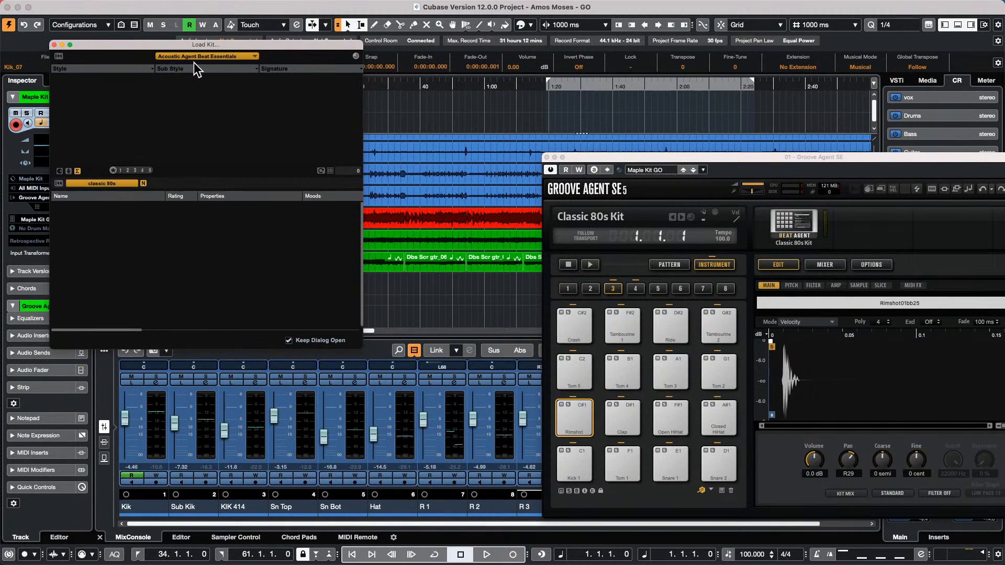
pyautogui.click(222, 58)
pyautogui.click(217, 69)
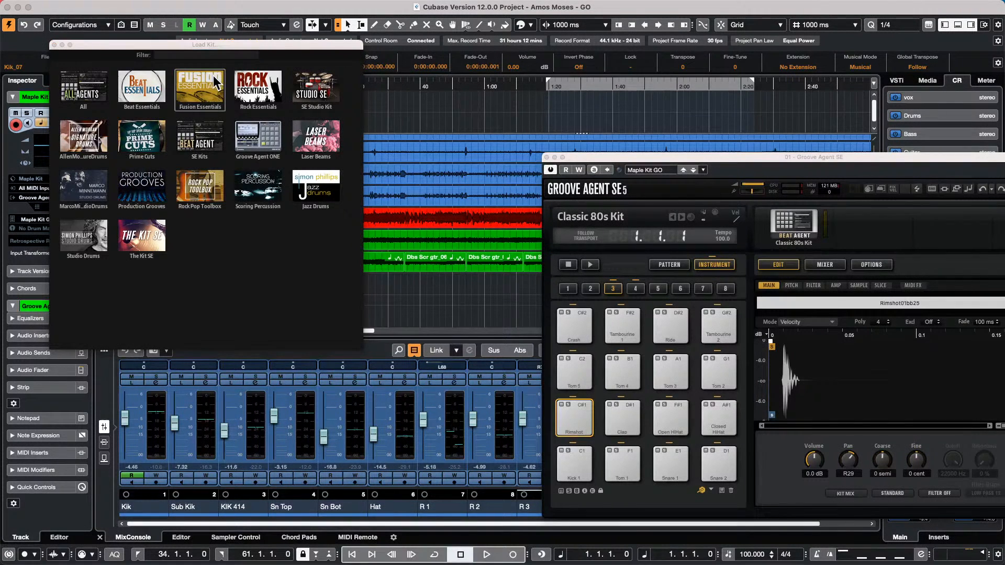
pyautogui.click(224, 56)
pyautogui.click(261, 88)
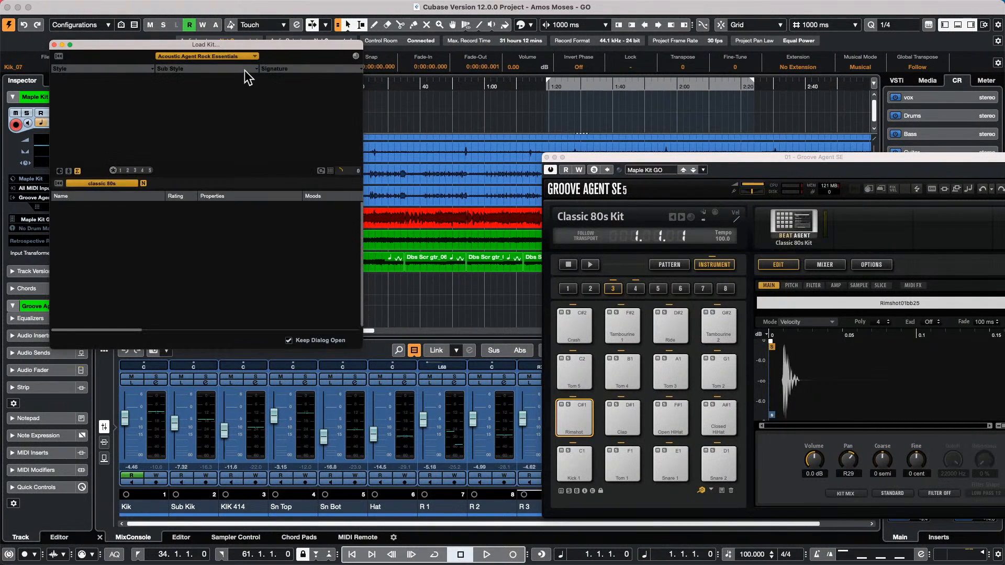
# Look for the classic 80s kit in the SE Studio Kit, Allen Morgan Signature Drums and Prime Cuts sets
pyautogui.click(237, 57)
pyautogui.click(302, 84)
pyautogui.click(203, 57)
pyautogui.click(84, 151)
pyautogui.click(193, 58)
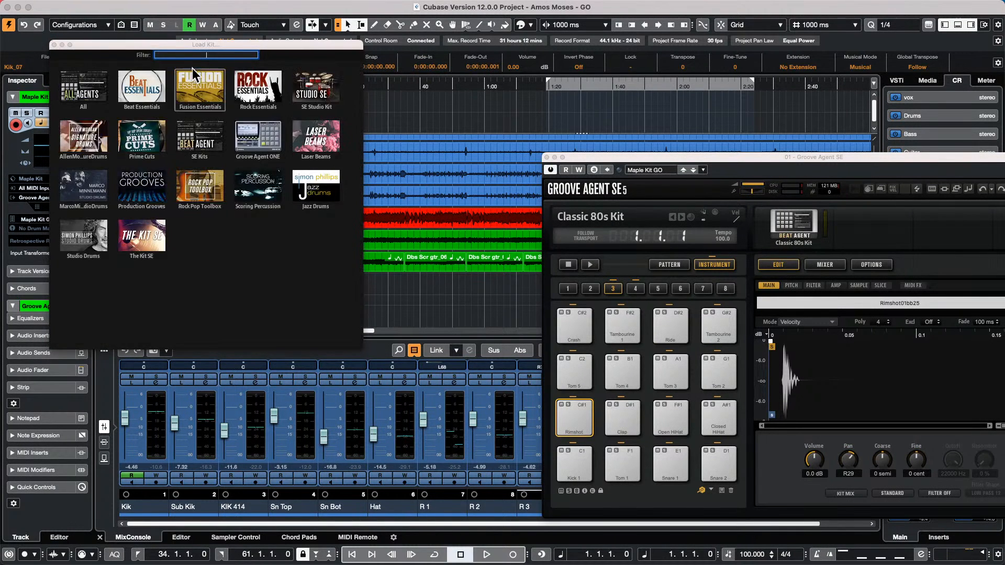
pyautogui.click(163, 122)
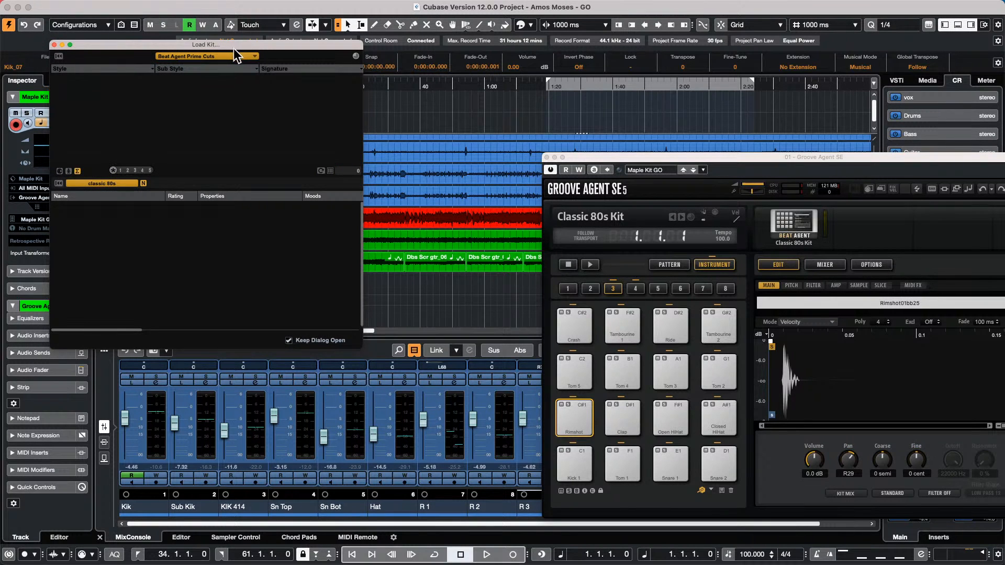
# Recheck the SE Kits, Groove Agent ONE and Laser Beams instrument sets for the classic 80s kit
pyautogui.click(226, 55)
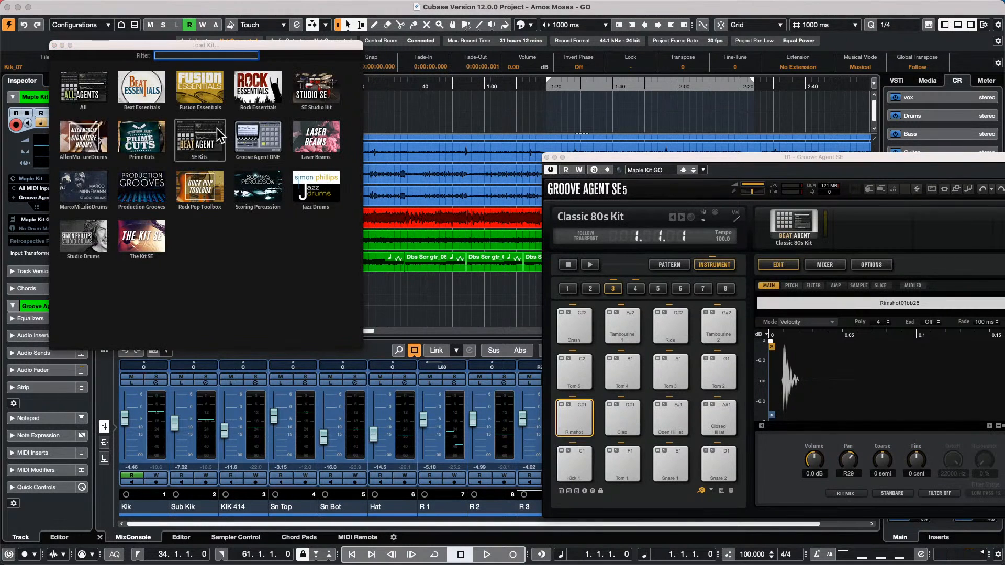
pyautogui.click(216, 130)
pyautogui.click(224, 56)
pyautogui.click(273, 131)
pyautogui.click(237, 54)
pyautogui.click(214, 115)
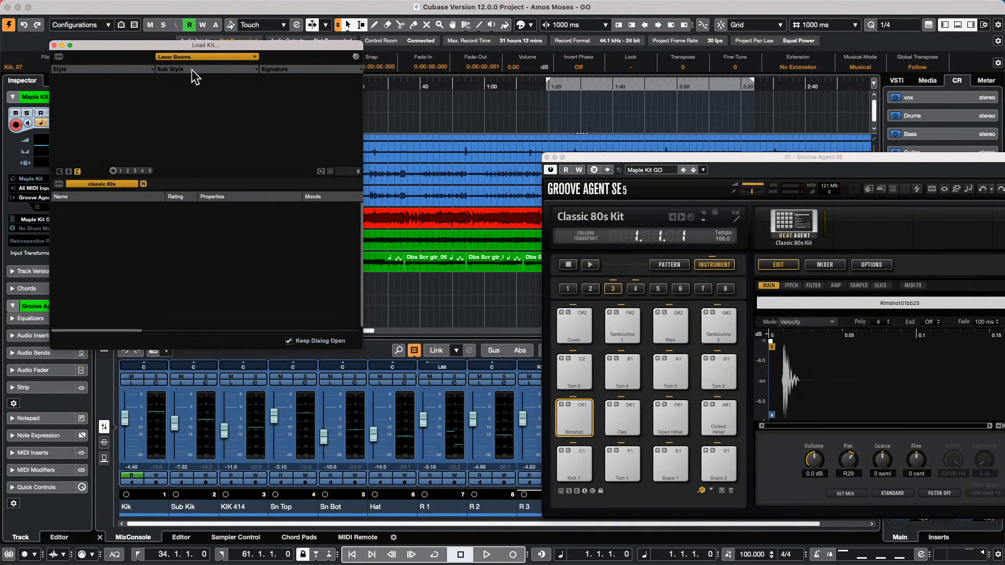
# Look for the classic 80s kit in the Marco Minnemann Studio Drums, Production Grooves, Rock Pop Toolbox and Scoring Percussion sets
pyautogui.click(192, 58)
pyautogui.click(105, 178)
pyautogui.click(205, 58)
pyautogui.click(149, 172)
pyautogui.click(239, 55)
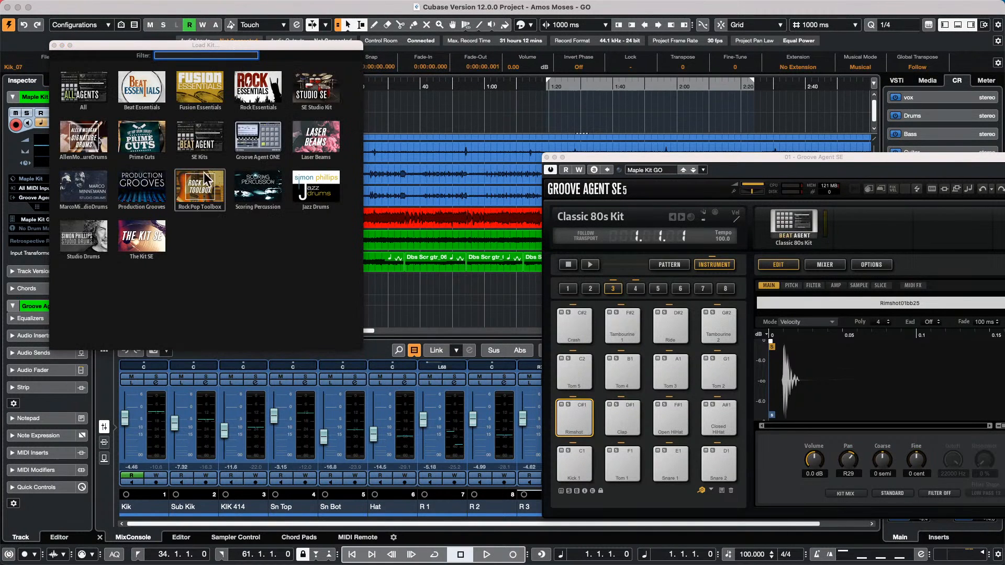
pyautogui.click(204, 173)
pyautogui.click(221, 51)
pyautogui.click(256, 154)
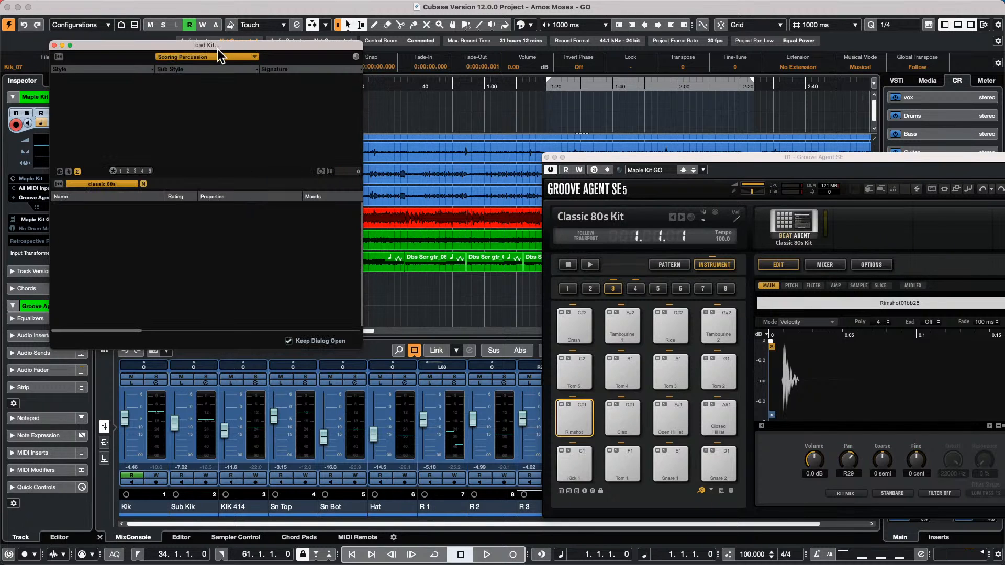
pyautogui.click(218, 53)
pyautogui.click(269, 181)
# Check the Simon Phillips Jazz Drums, Simon Phillips Studio Drums and The Kit SE sets for the classic 80s kit
pyautogui.click(208, 55)
pyautogui.click(319, 173)
pyautogui.click(230, 54)
pyautogui.click(86, 238)
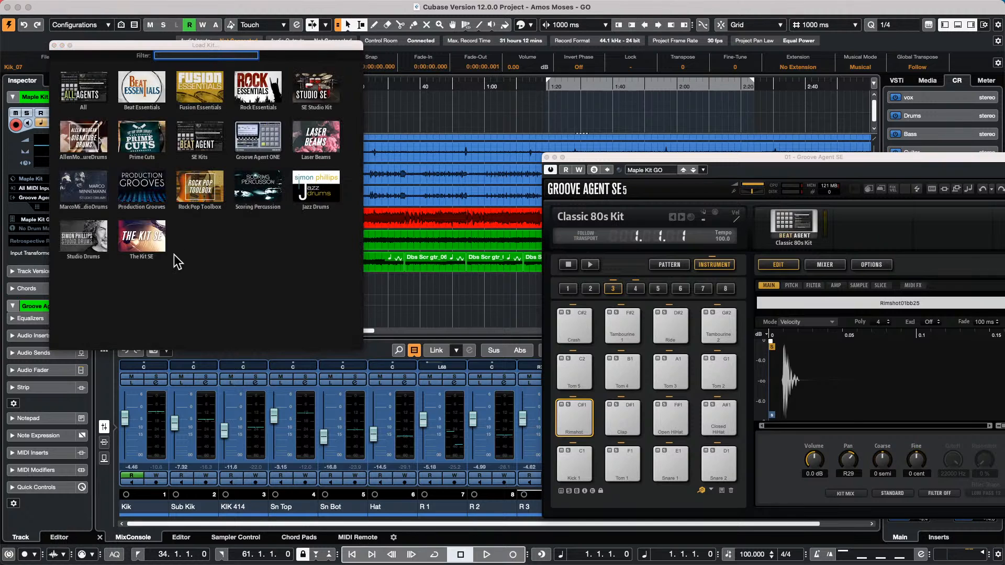
pyautogui.click(159, 244)
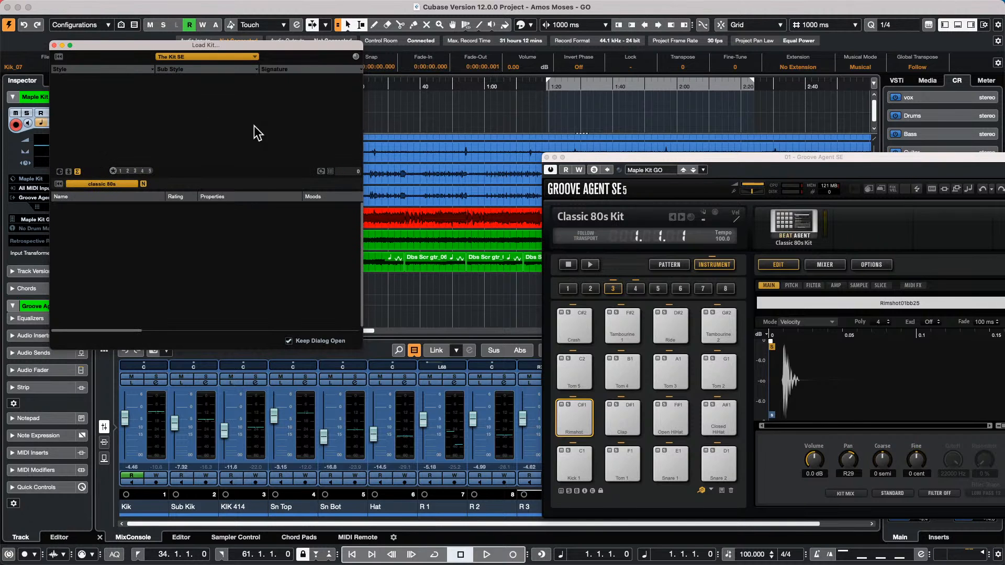
# Return the kit browser to all instrument sets, and close both the browser and the Groove Agent SE window
pyautogui.click(238, 58)
pyautogui.click(74, 97)
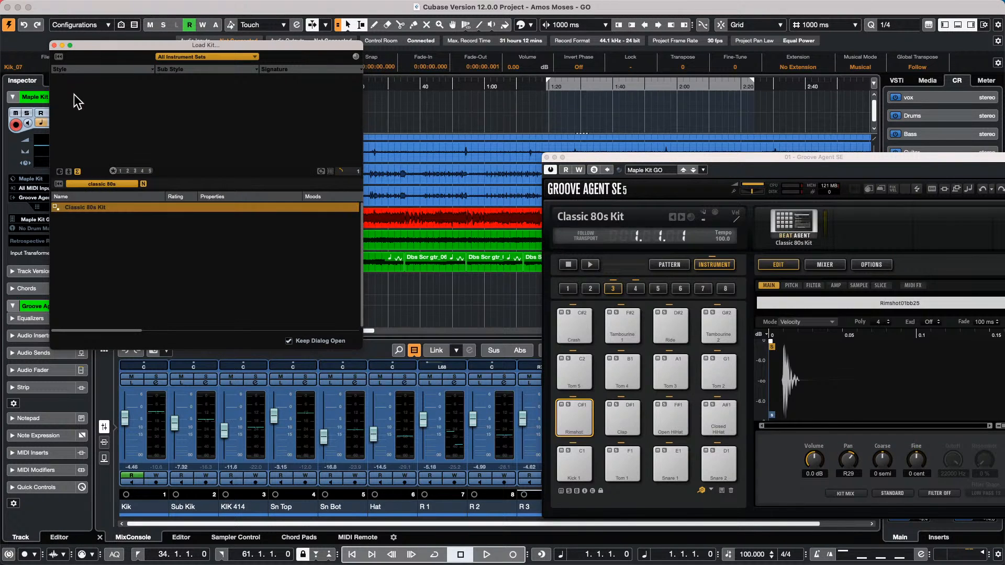
pyautogui.click(54, 46)
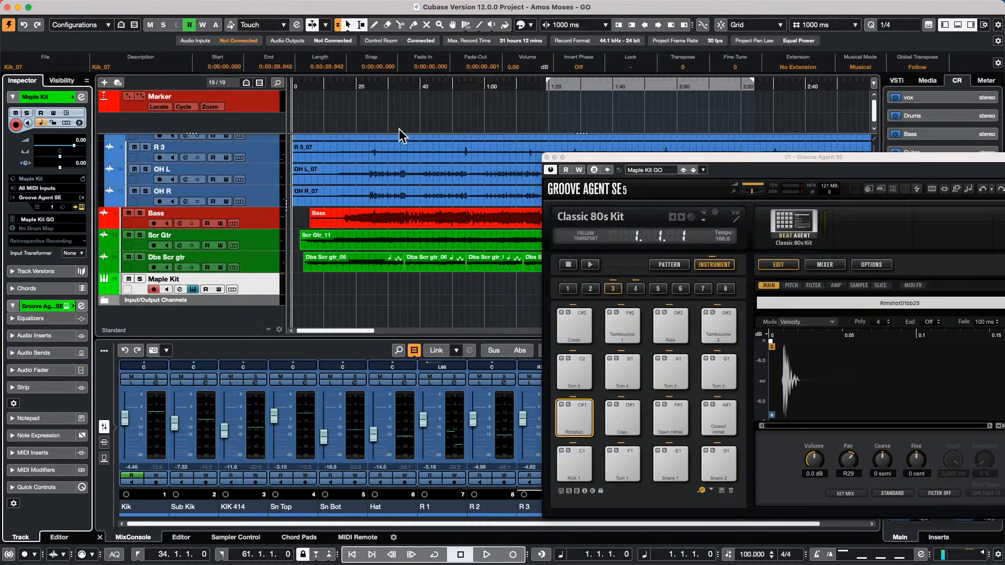
pyautogui.click(546, 156)
pyautogui.click(546, 157)
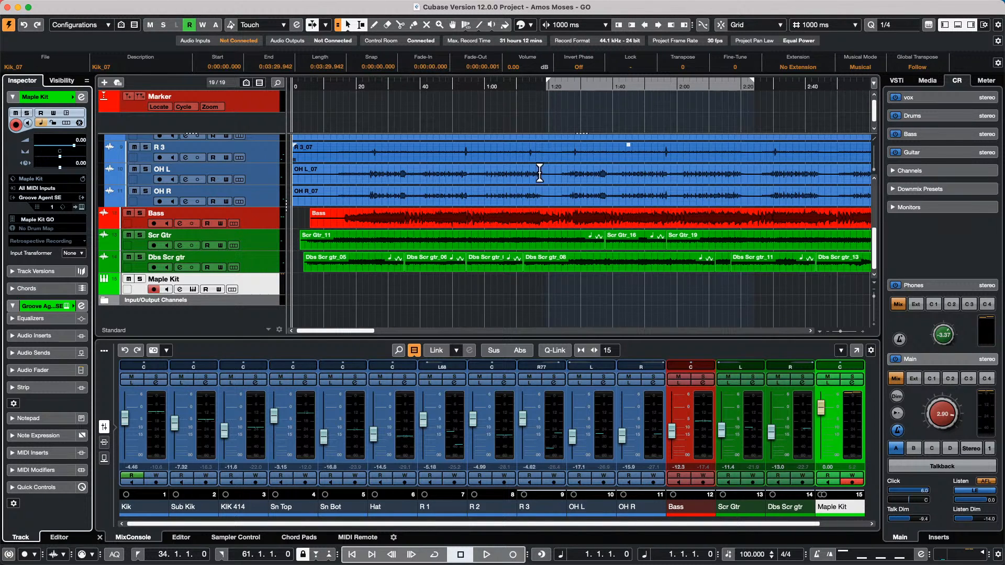
# Review the Mackie Control device settings in Studio Setup and close the dialog
pyautogui.moveTo(231, 563)
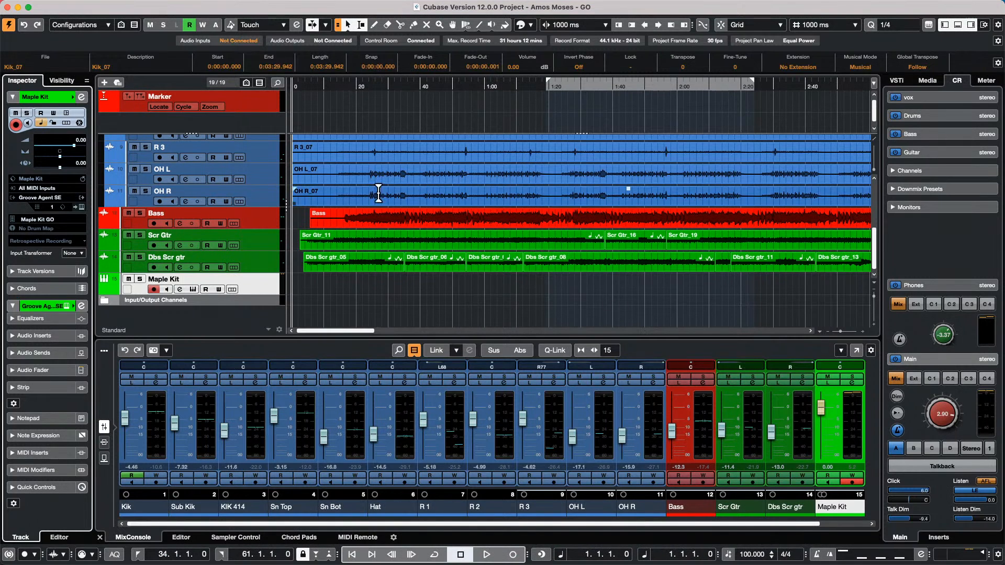
pyautogui.scroll(5, 437, 238)
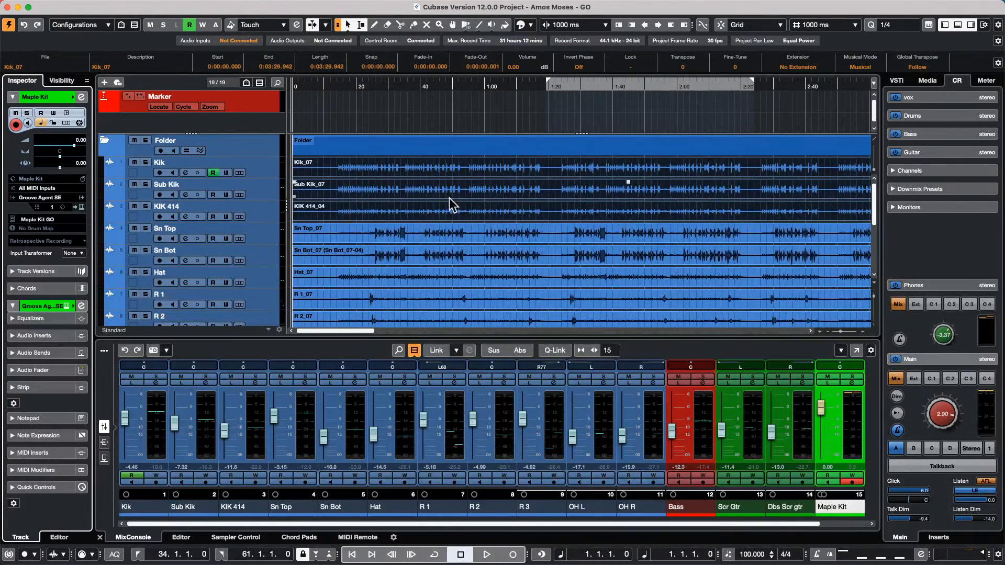
pyautogui.click(323, 5)
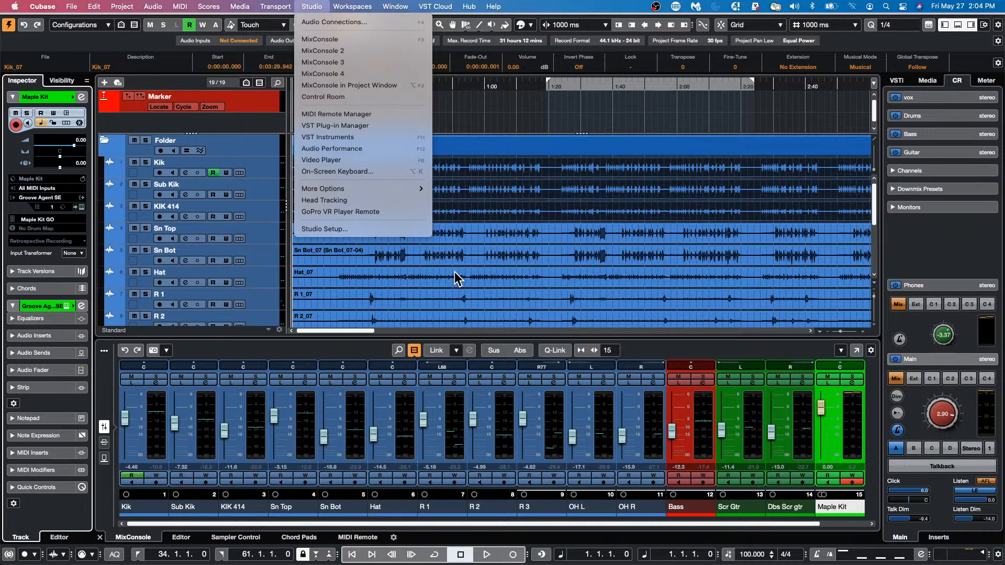
pyautogui.click(375, 231)
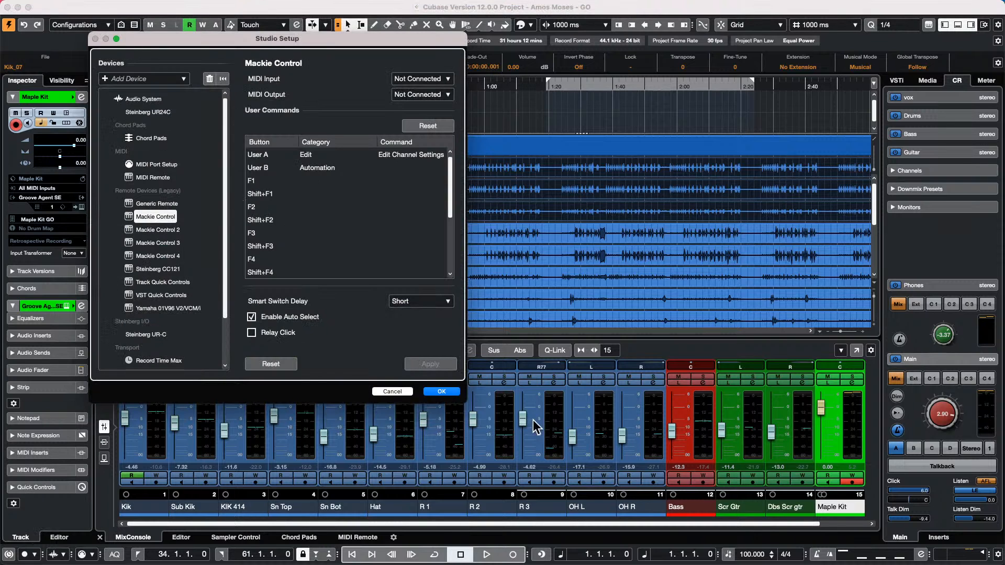
pyautogui.click(441, 392)
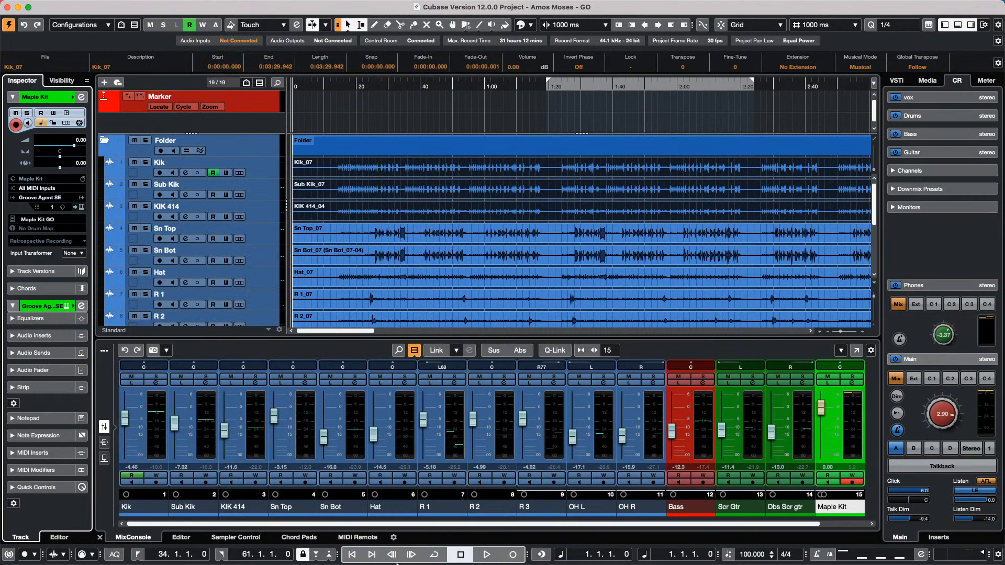
# Open the Korg nanoKONTROL2 controller surface in MIDI Remote
pyautogui.click(361, 536)
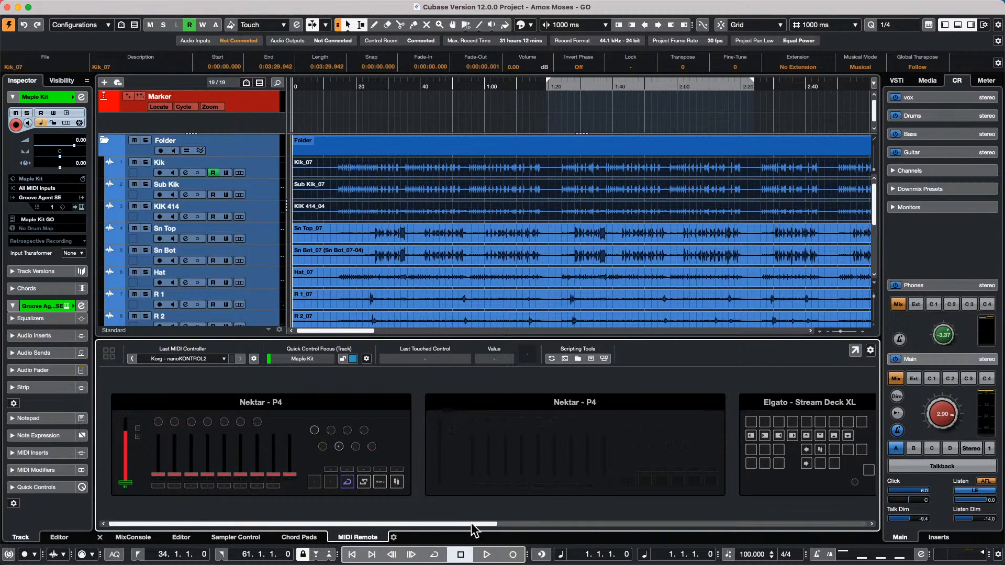
pyautogui.moveTo(471, 523); pyautogui.dragTo(889, 520)
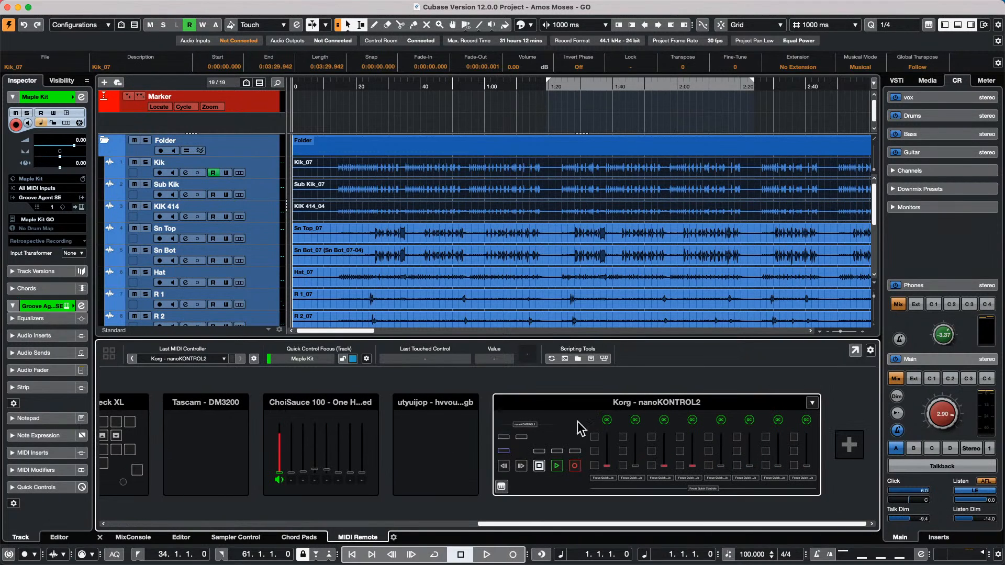
pyautogui.click(526, 418)
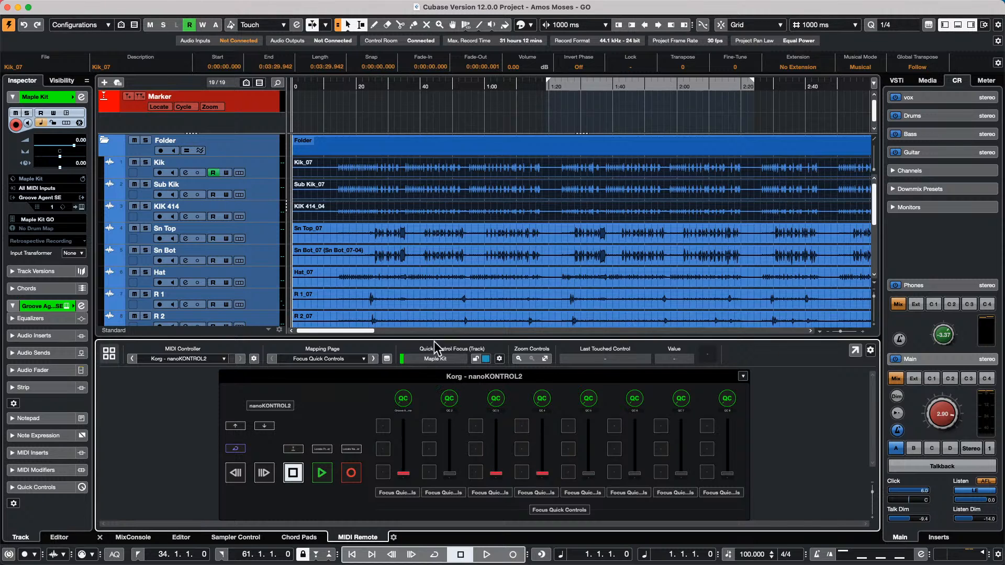
# Switch the mapping page to EQ of Selected Track and open the Mapping Assistant's Functions Browser for the eighth channel's lowest button
pyautogui.click(343, 361)
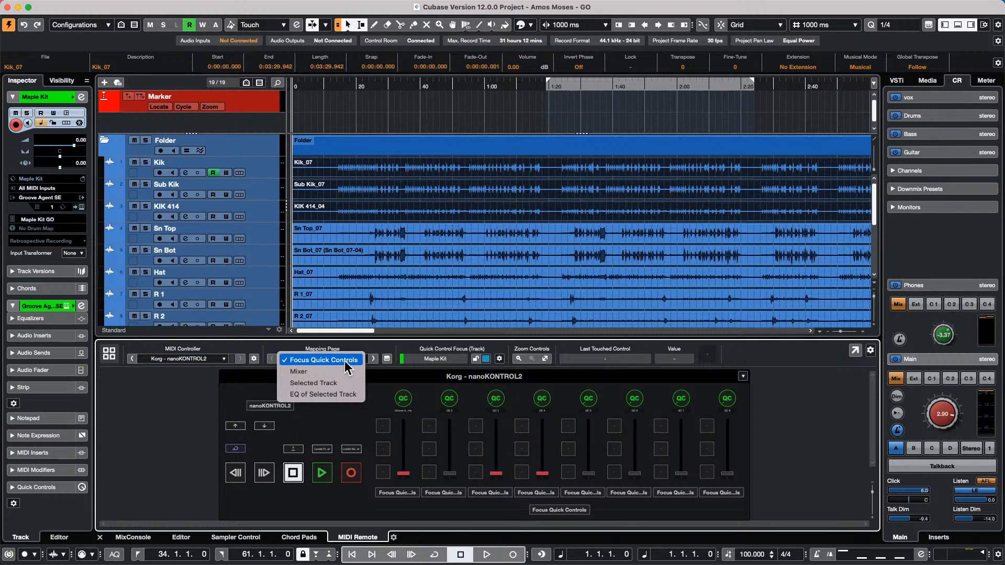
pyautogui.click(345, 395)
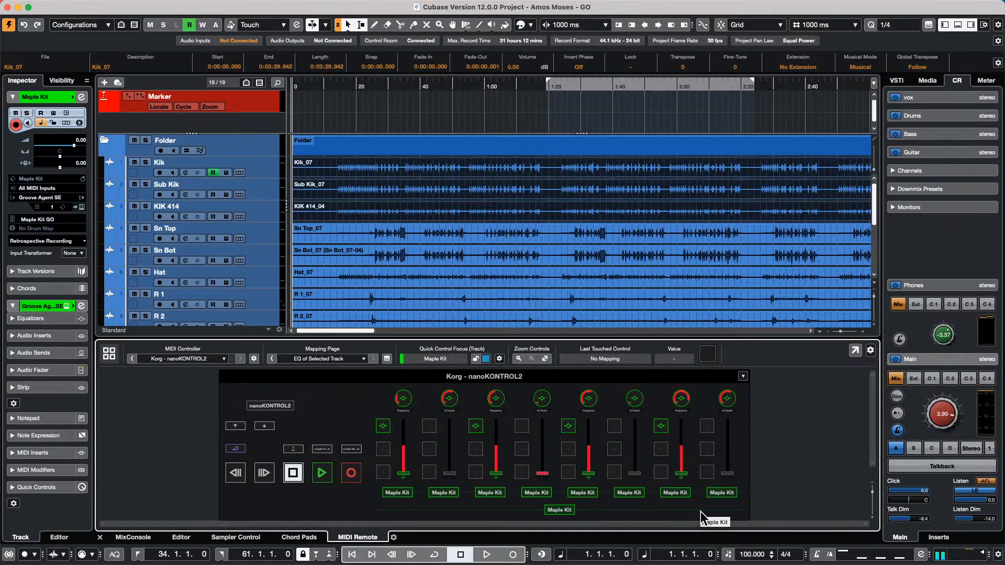
pyautogui.doubleClick(708, 473)
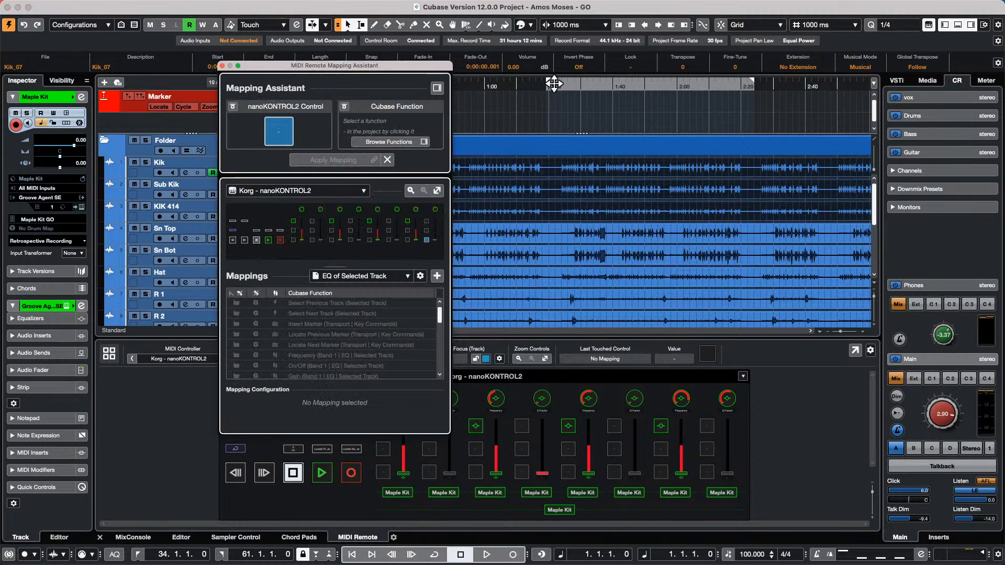
pyautogui.click(437, 88)
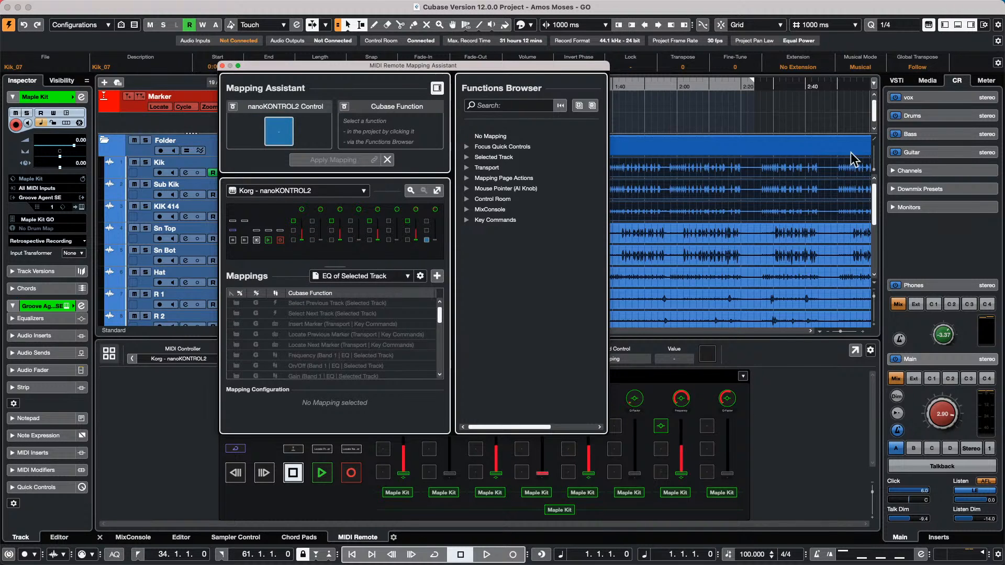
# Map the Hide Selected Tracks macro from Key Commands to the selected nanoKONTROL2 button and close the Mapping Assistant
pyautogui.click(467, 220)
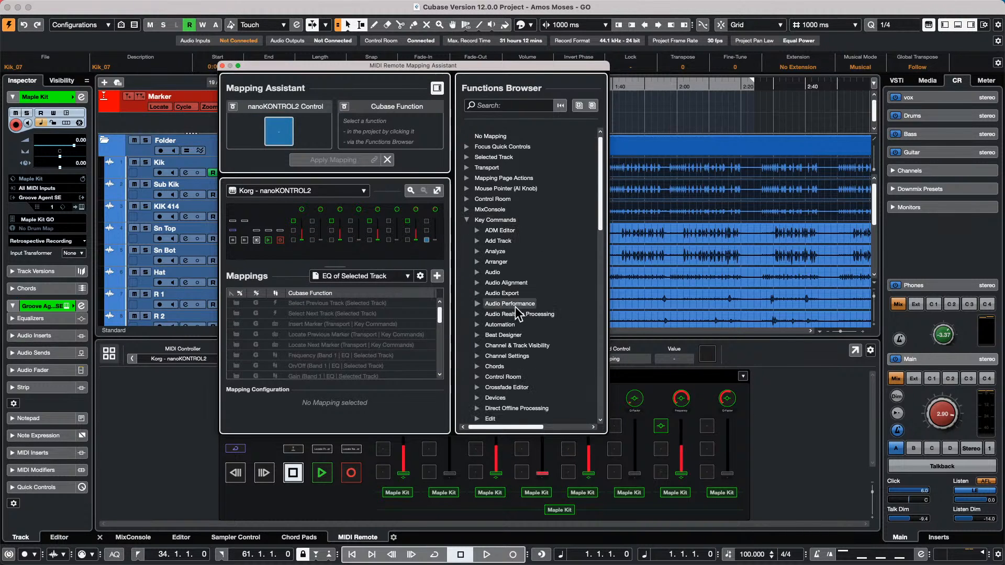
pyautogui.scroll(-6, 517, 313)
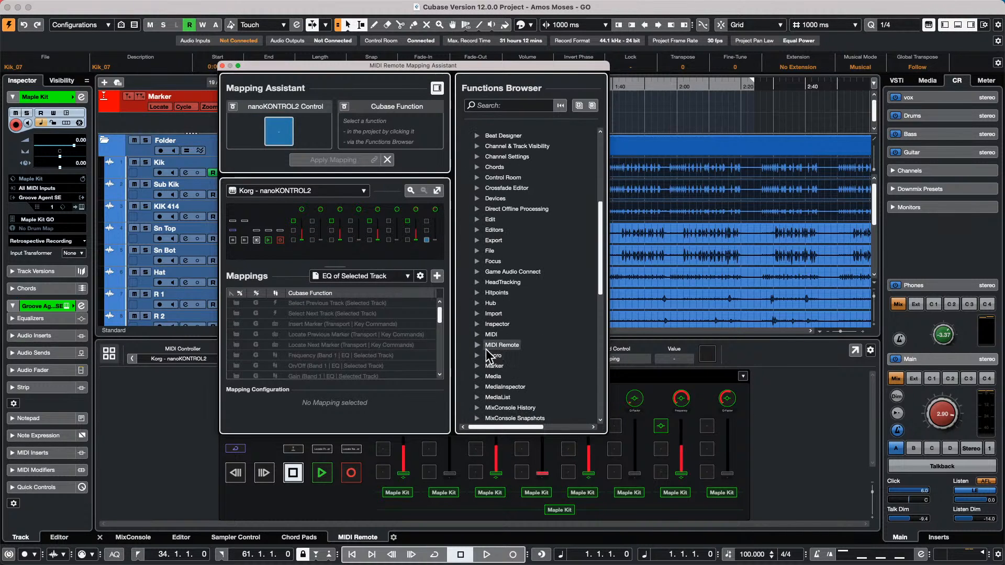
pyautogui.click(477, 355)
pyautogui.scroll(-2, 511, 318)
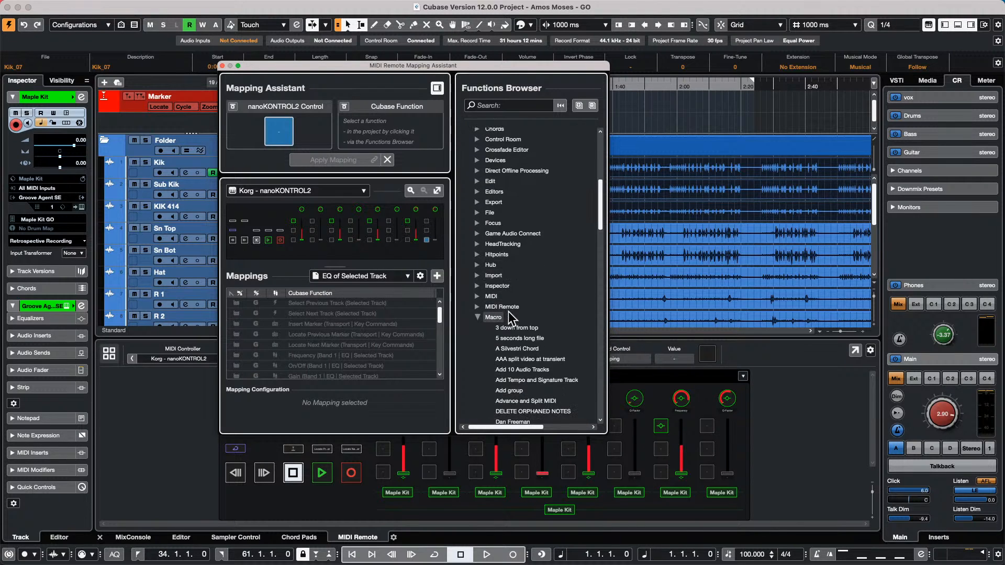
pyautogui.scroll(-2, 511, 317)
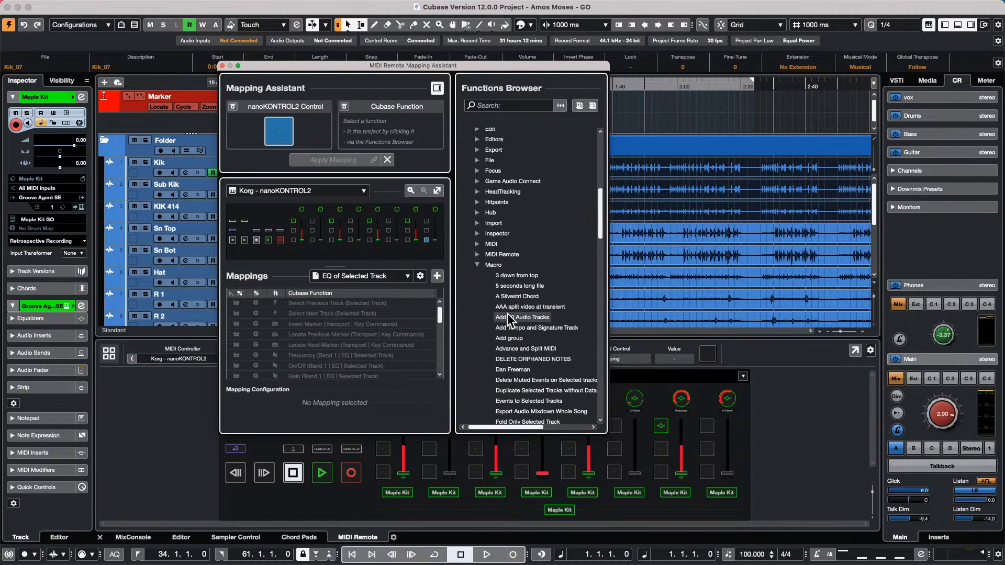
pyautogui.scroll(-2, 509, 324)
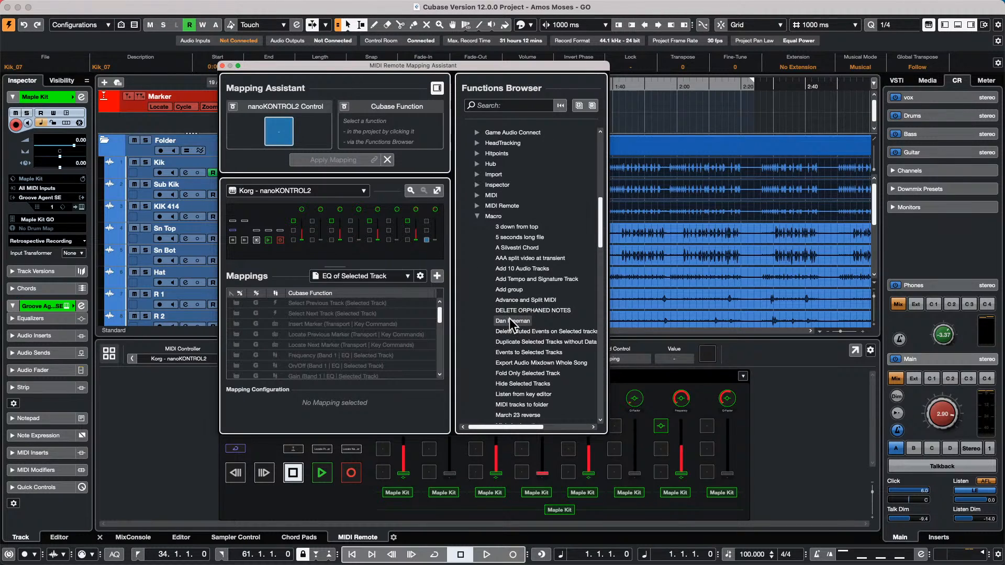
pyautogui.scroll(-1, 510, 320)
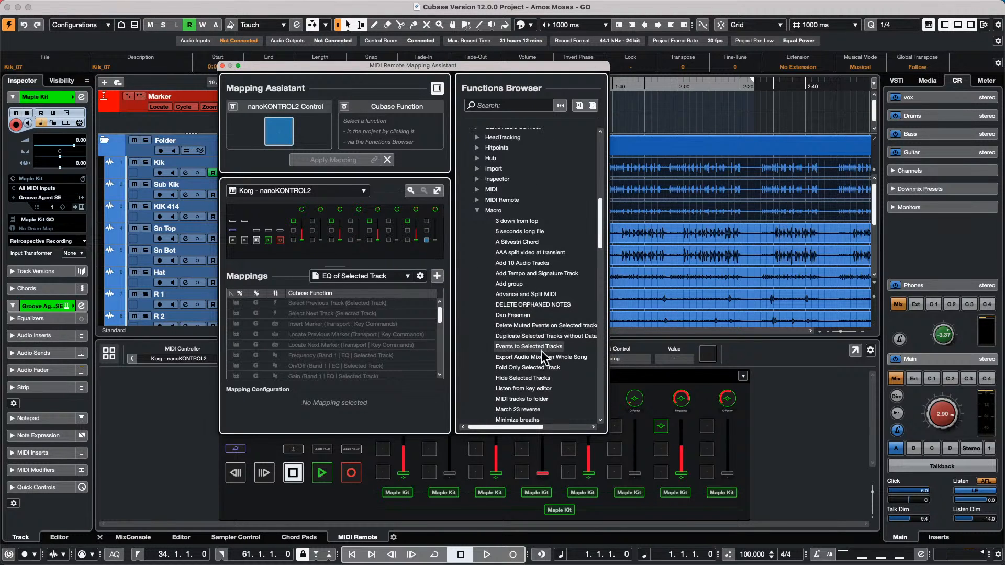
pyautogui.click(541, 379)
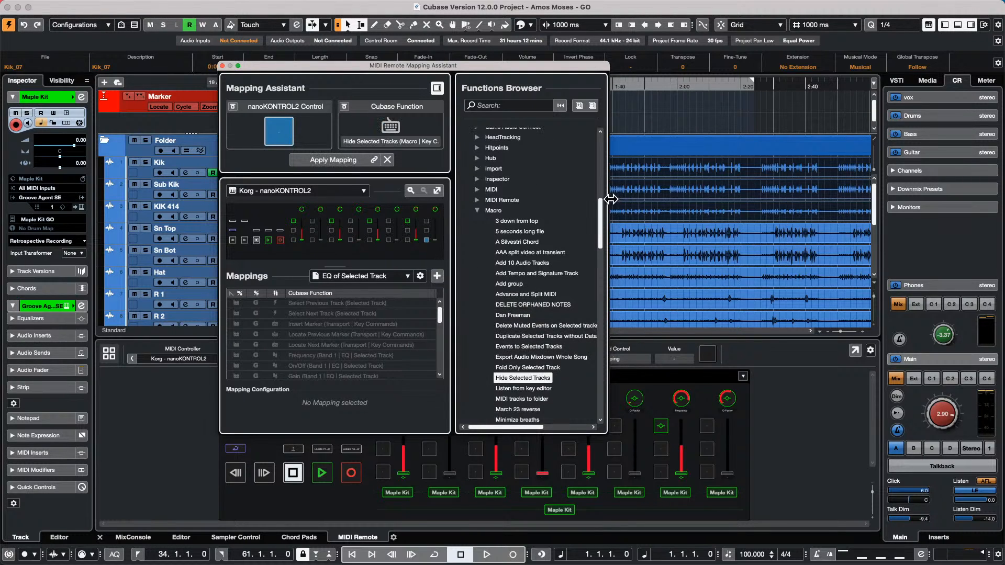
pyautogui.click(334, 160)
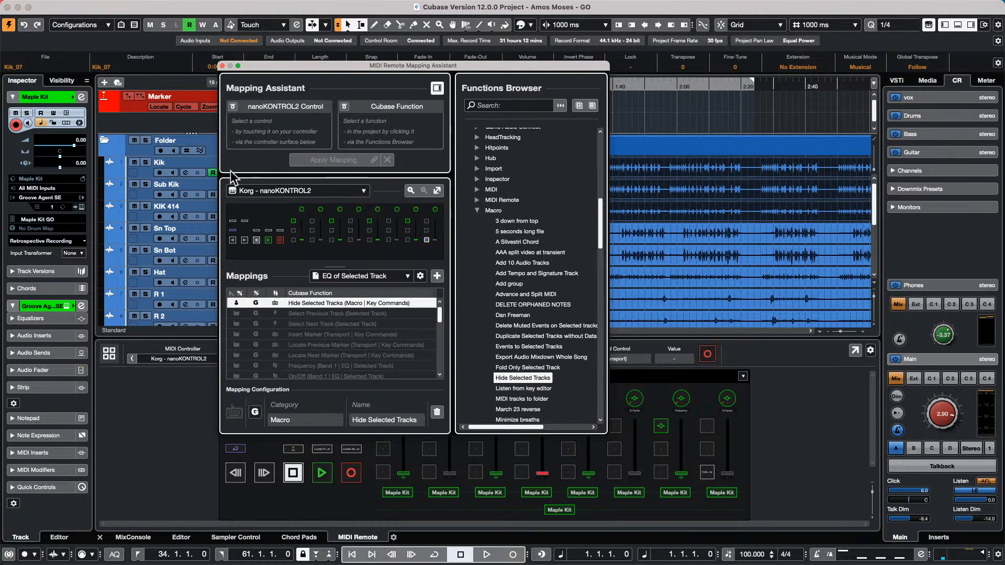
pyautogui.click(222, 66)
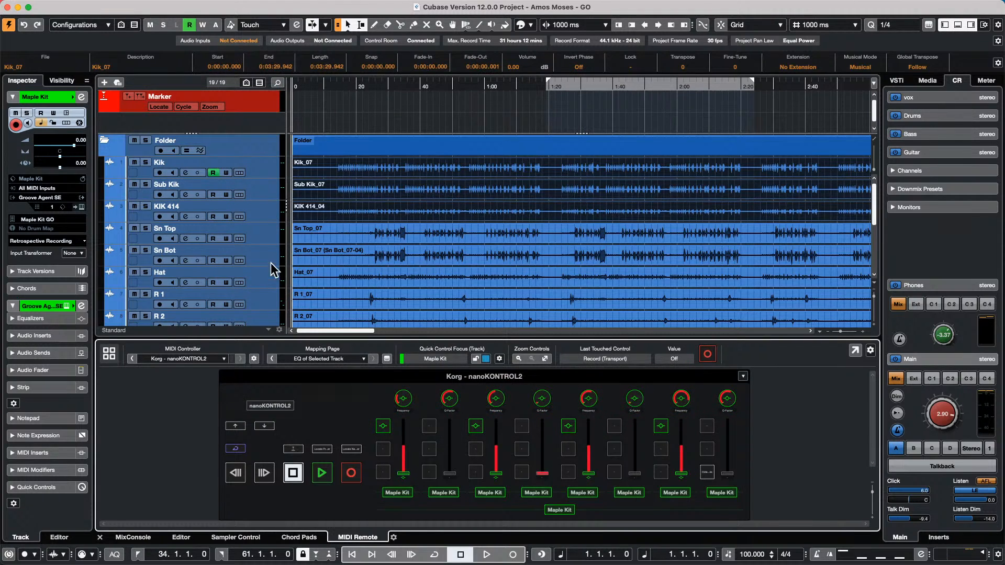
# Hide the Kik track with the mapped controller button and show it again through the track visibility list
pyautogui.click(264, 171)
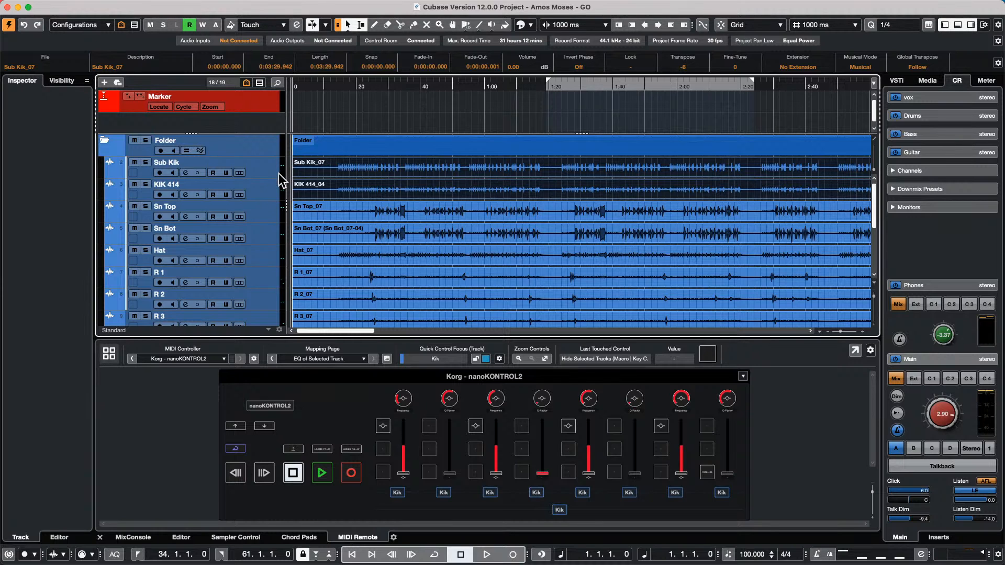
pyautogui.moveTo(262, 4)
pyautogui.click(122, 5)
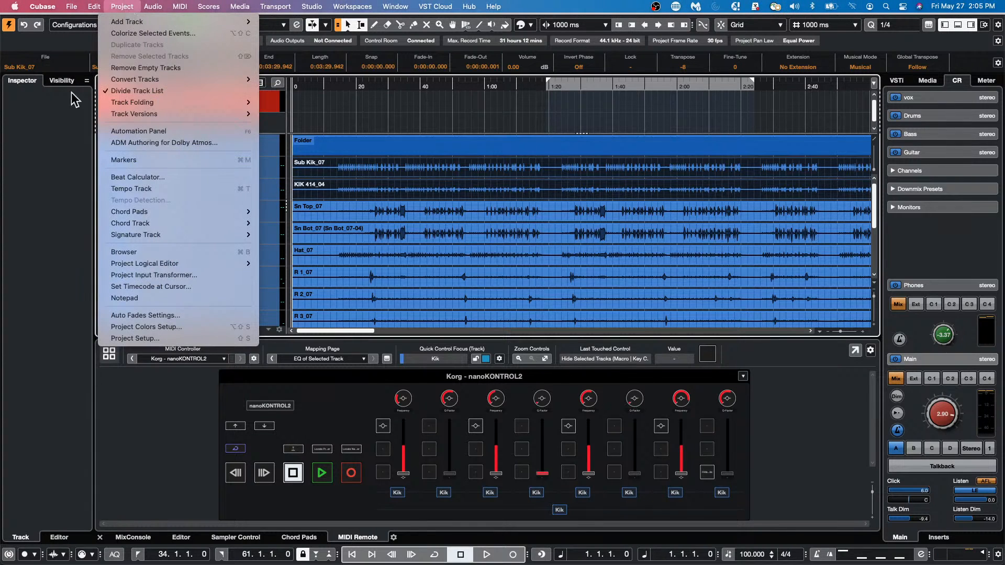
pyautogui.click(65, 106)
pyautogui.click(64, 83)
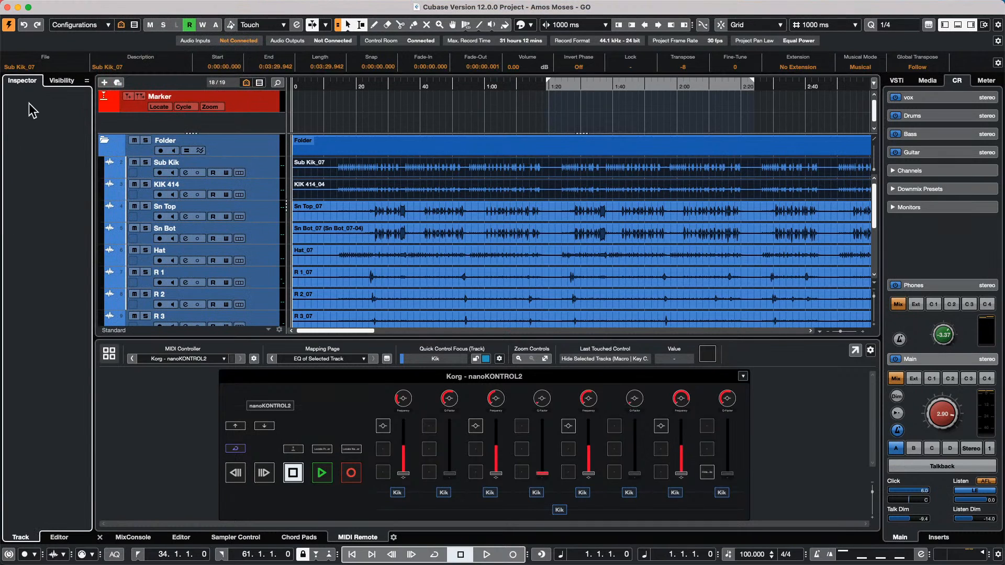
pyautogui.click(256, 162)
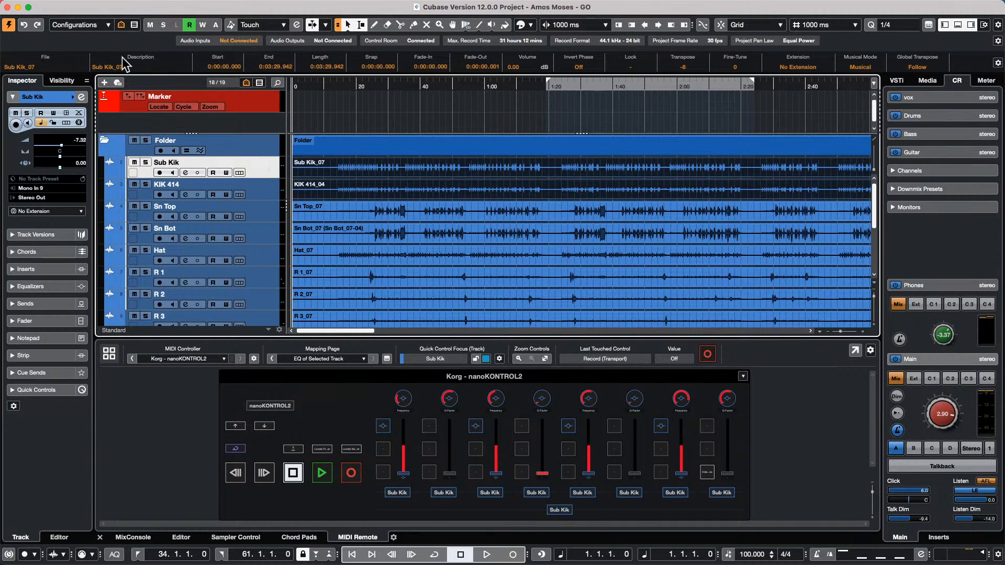
pyautogui.click(62, 81)
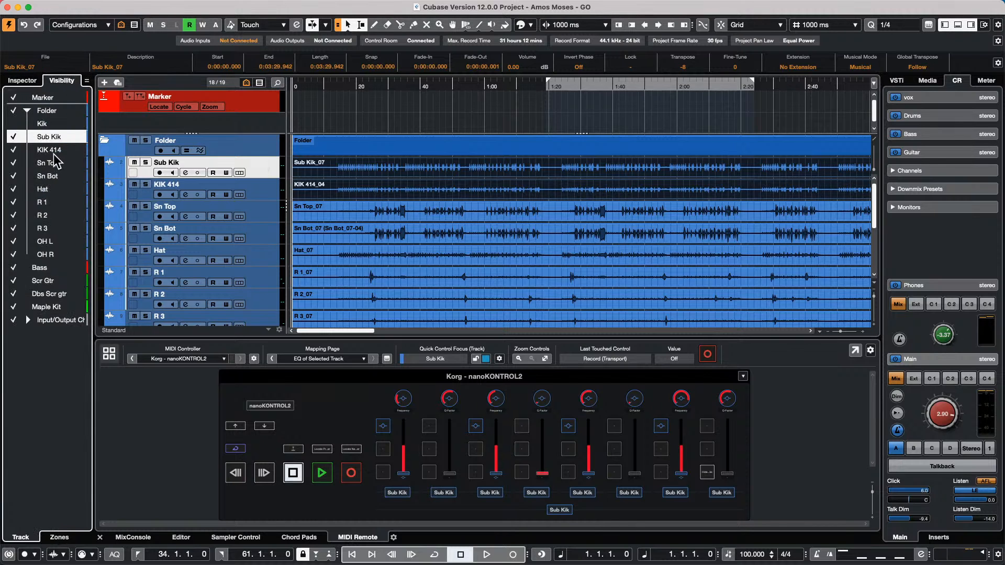
pyautogui.click(12, 124)
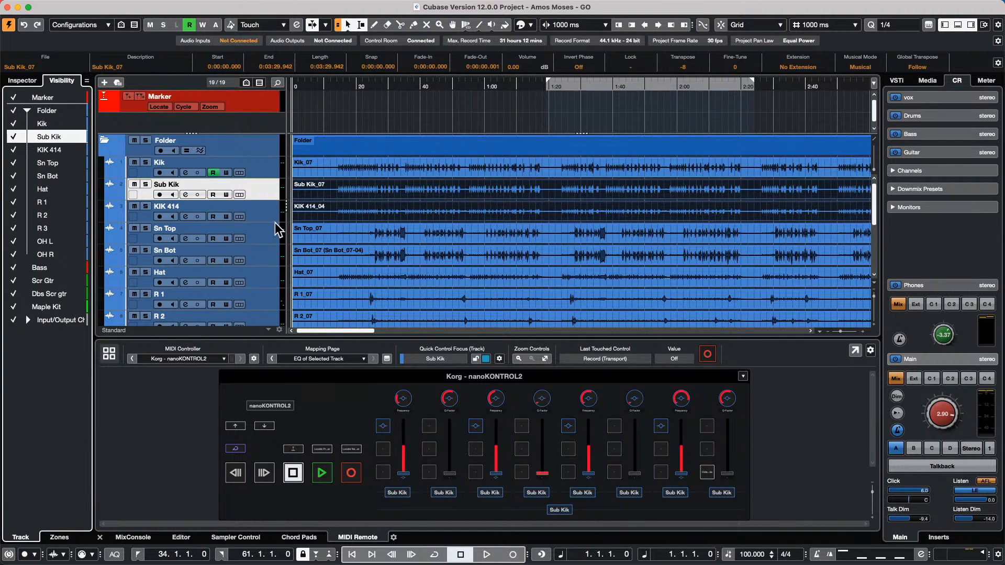
# Hide the tracks from Sub Kik through Sn Bot with the mapped controller button, and make them visible again
pyautogui.click(239, 260)
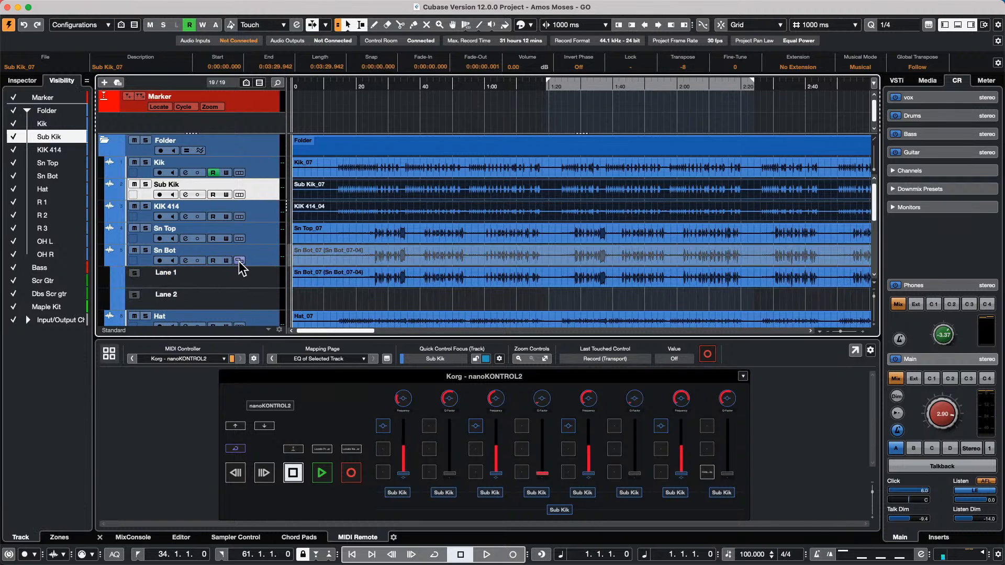
pyautogui.click(239, 260)
pyautogui.keyDown('shift'); pyautogui.click(268, 260); pyautogui.keyUp('shift')
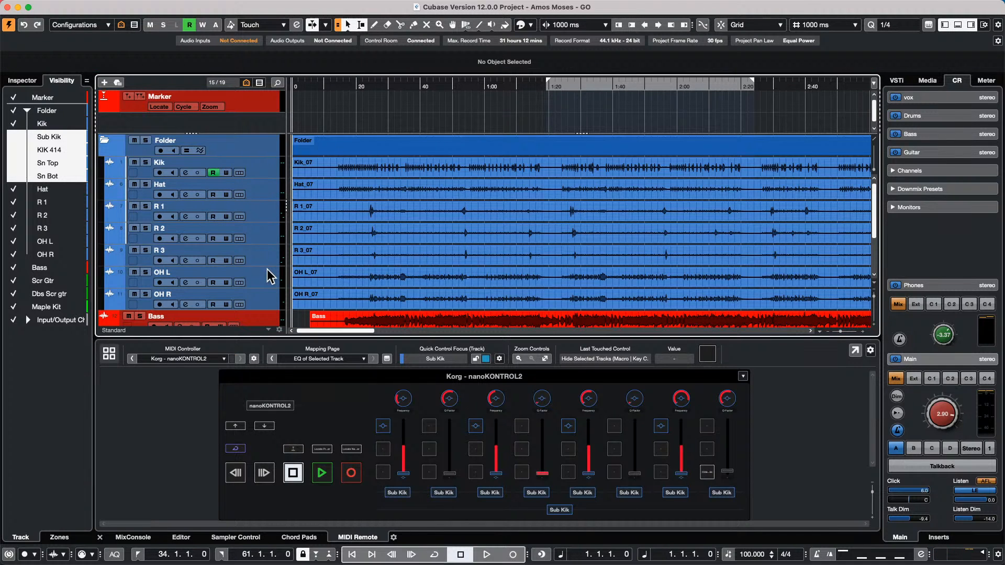
pyautogui.click(14, 136)
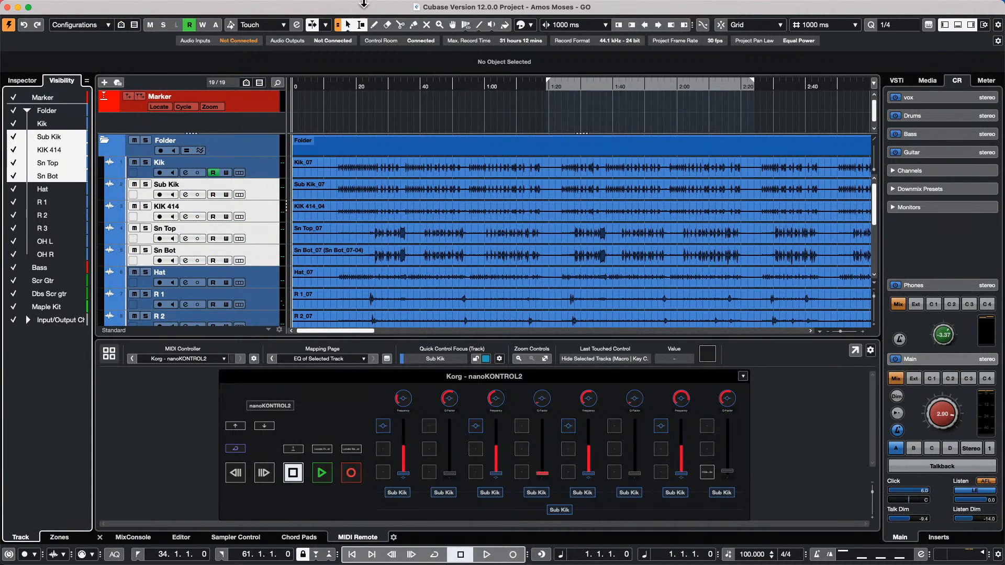
# Open the Generic Remote settings in Studio Setup and set Fader 3's device to Command
pyautogui.moveTo(442, 7)
pyautogui.click(306, 7)
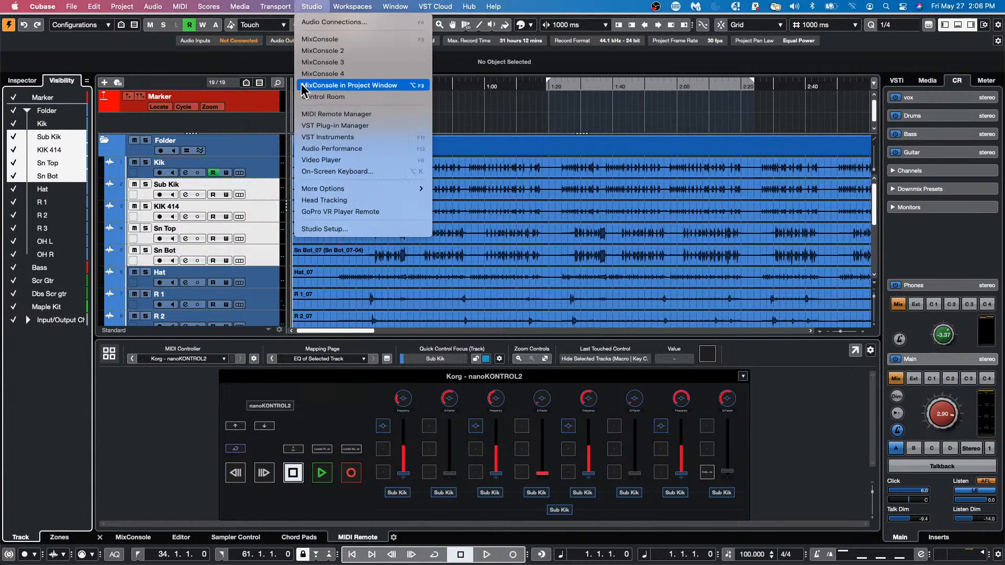
pyautogui.click(324, 229)
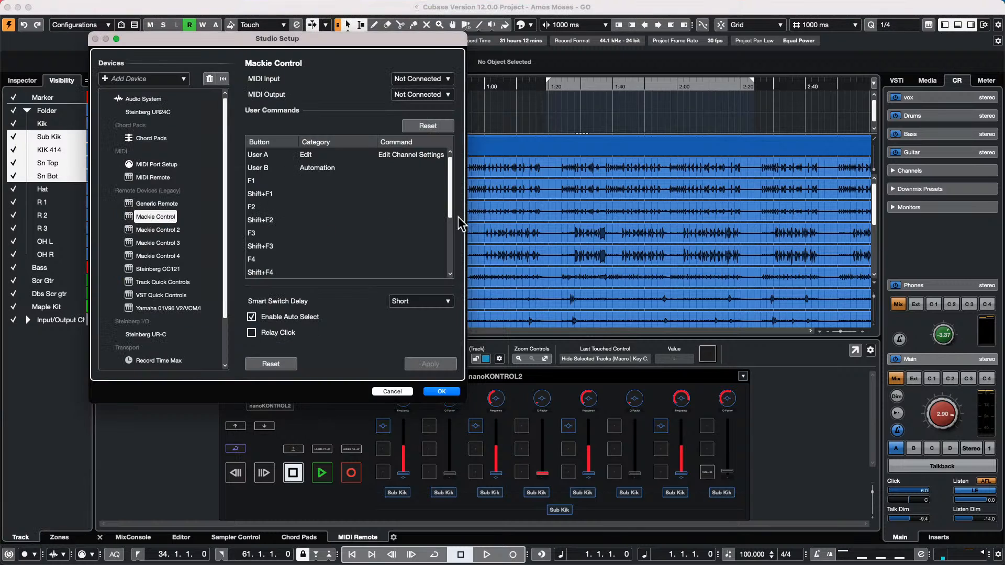
pyautogui.click(157, 203)
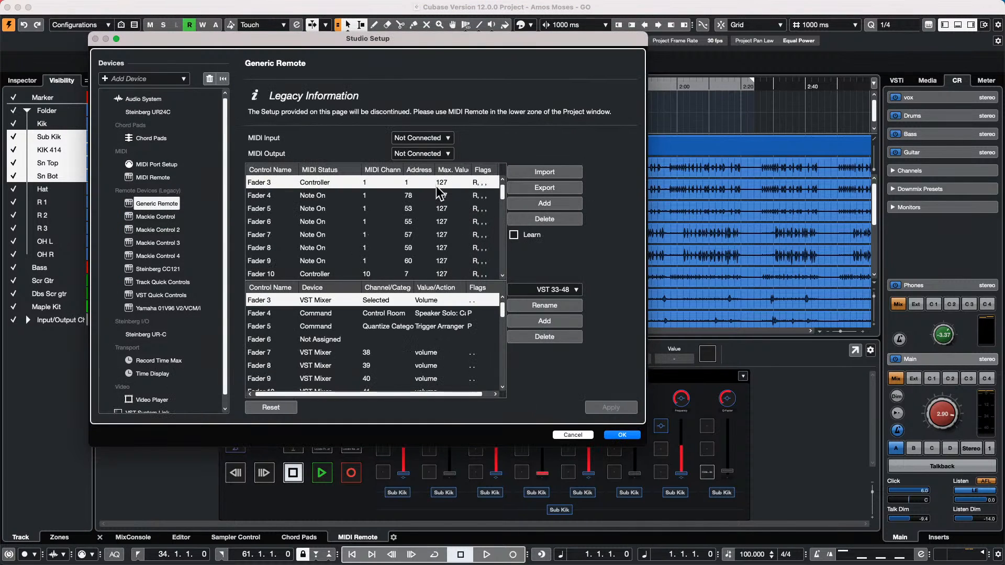
pyautogui.click(316, 300)
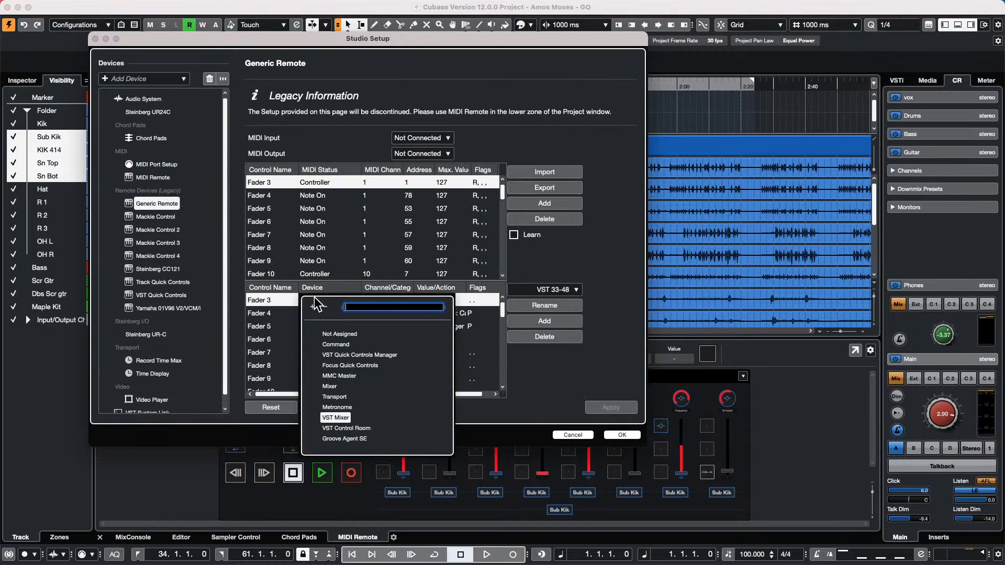
pyautogui.click(348, 343)
# Assign the Macro category and the Add group action to Fader 3, and cancel the Studio Setup changes
pyautogui.click(404, 303)
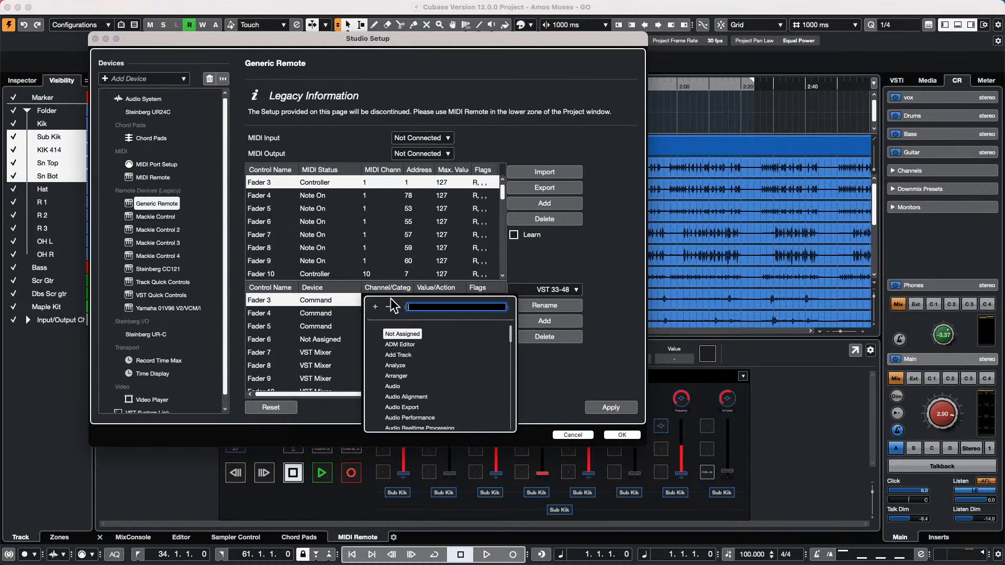
pyautogui.scroll(-15, 398, 364)
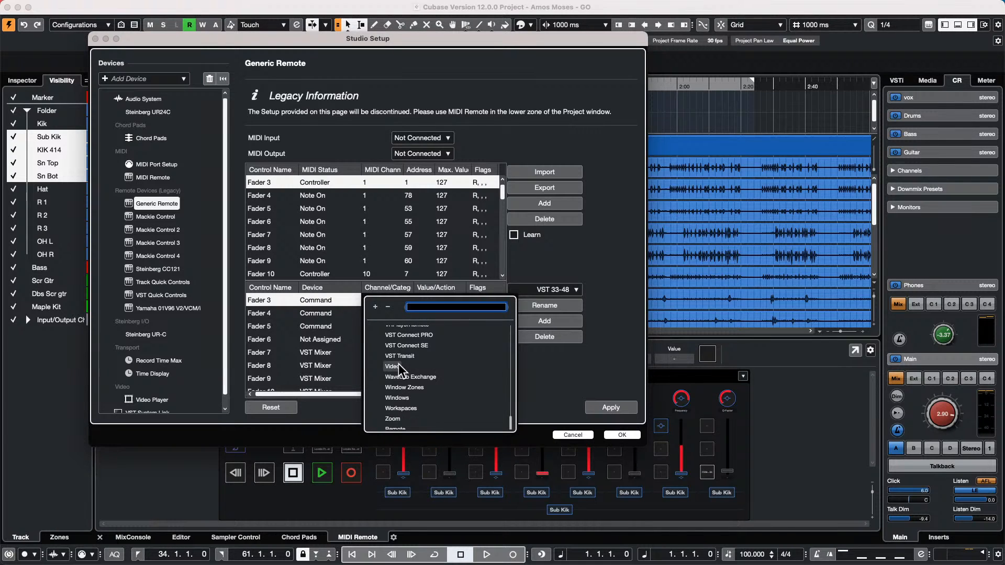
pyautogui.scroll(10, 397, 373)
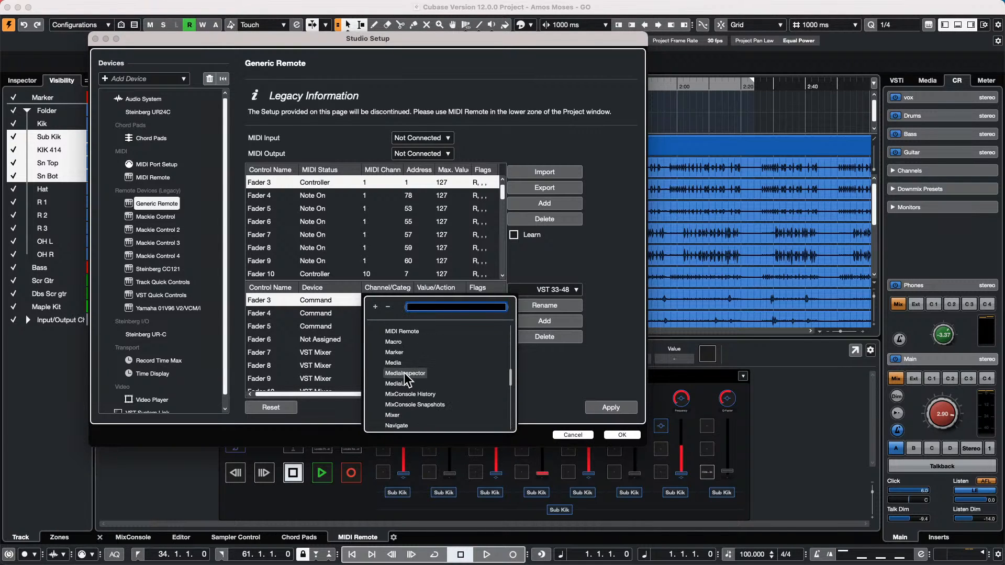
pyautogui.click(394, 342)
pyautogui.click(449, 300)
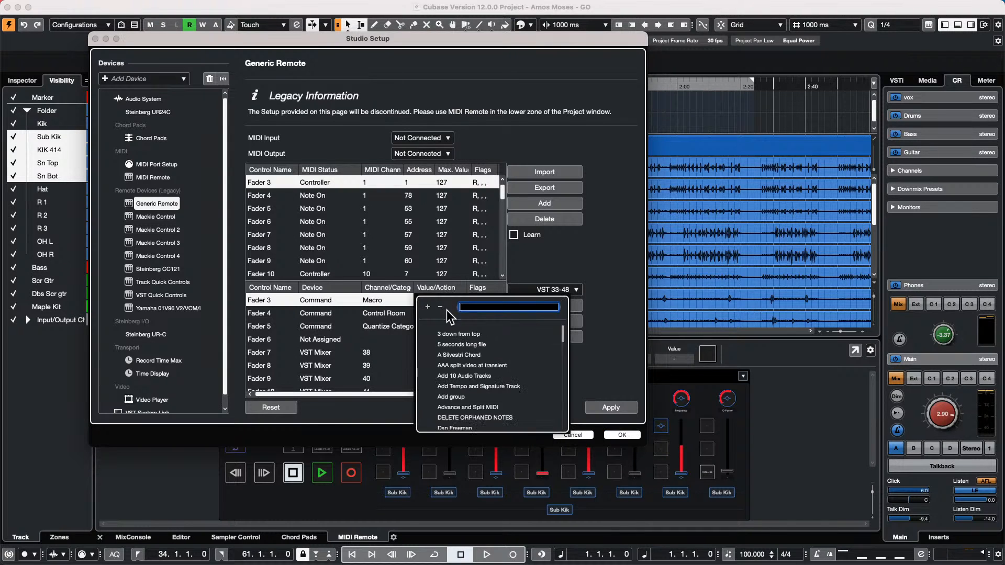
pyautogui.click(460, 396)
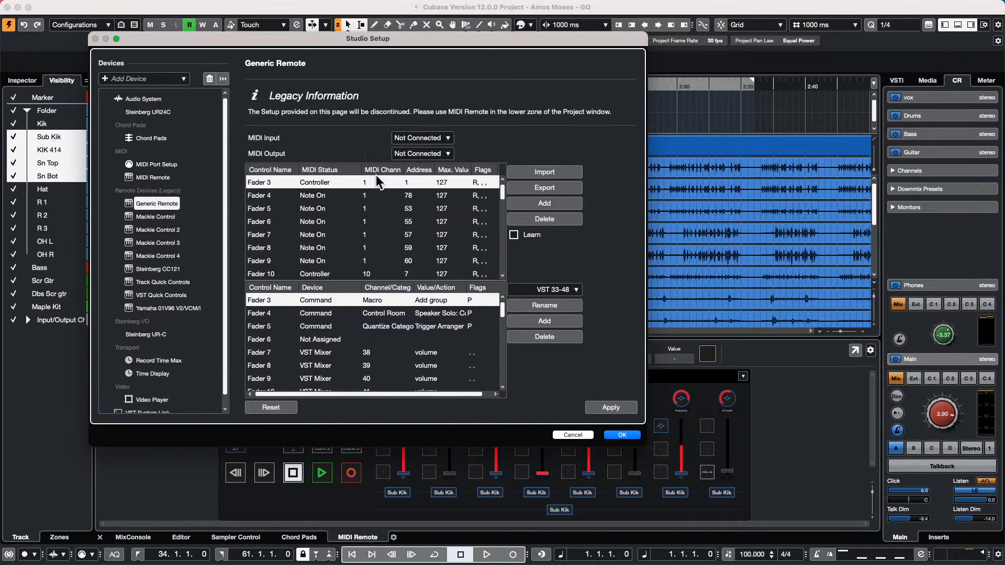
pyautogui.click(513, 235)
pyautogui.click(581, 435)
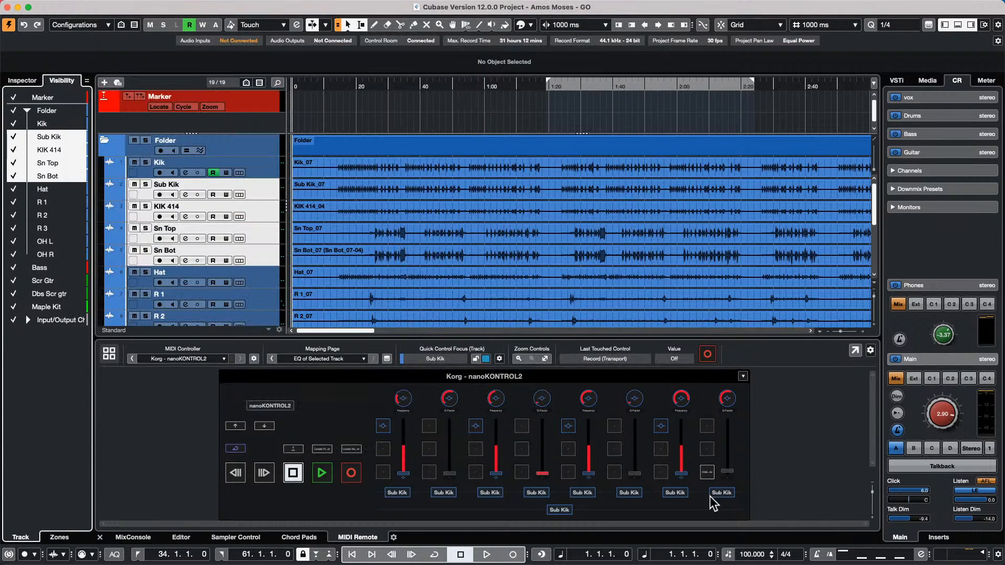
# Delete the Hide Selected Tracks mapping from the nanoKONTROL2 button and close the Mapping Assistant
pyautogui.doubleClick(708, 474)
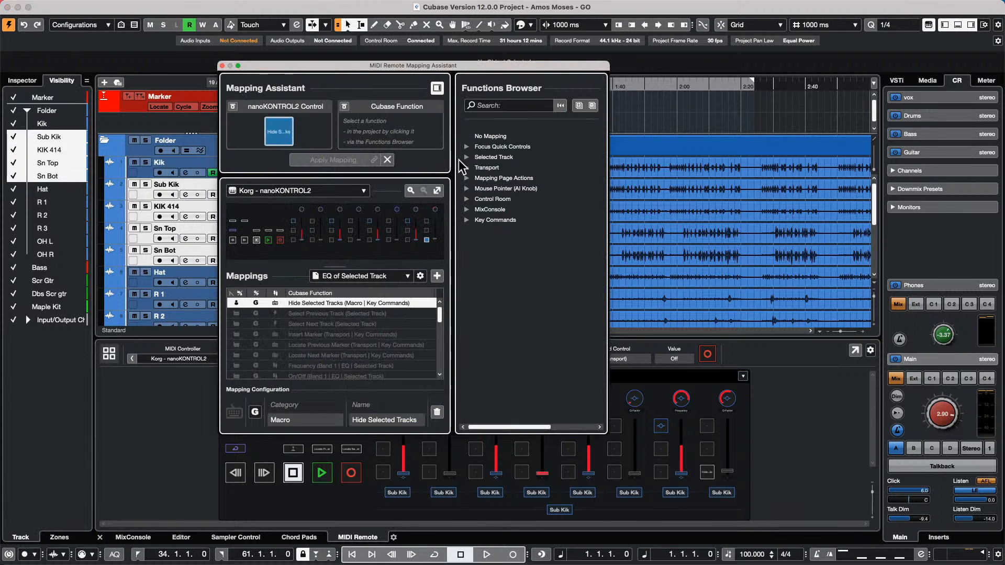
pyautogui.click(437, 412)
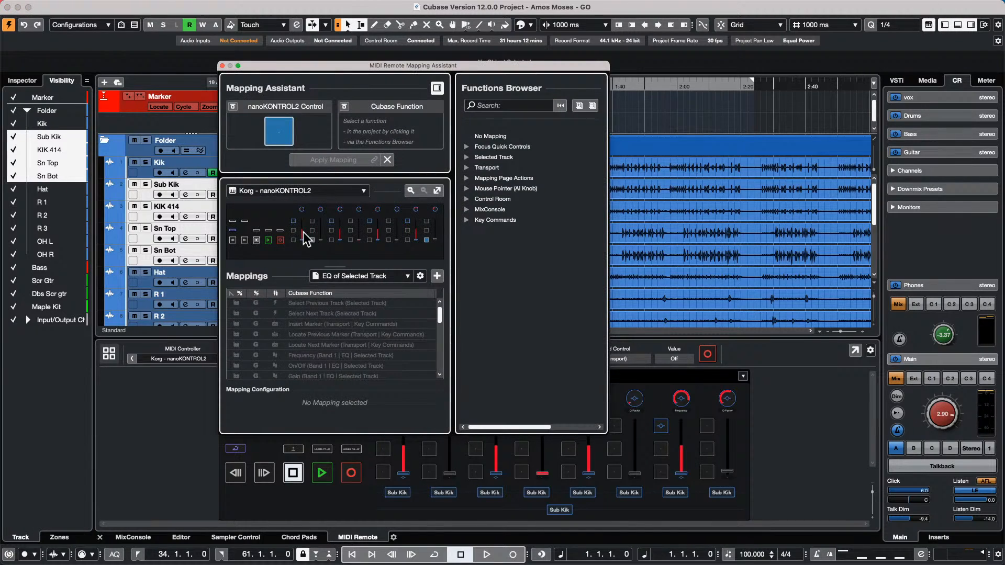
pyautogui.click(222, 65)
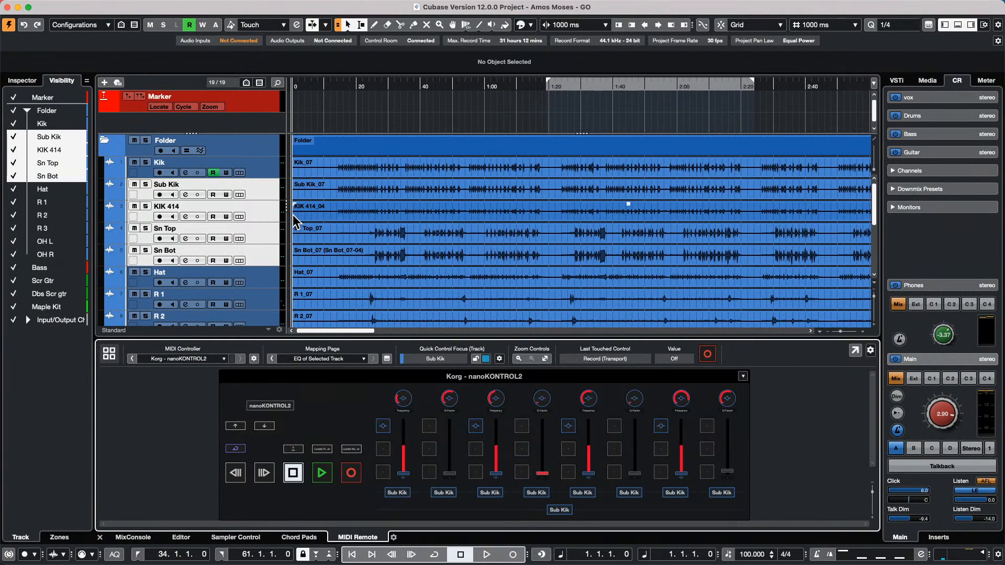
# Select the Sub Kik track and switch the nanoKONTROL2 mapping page to Focus Quick Controls
pyautogui.press('Up')
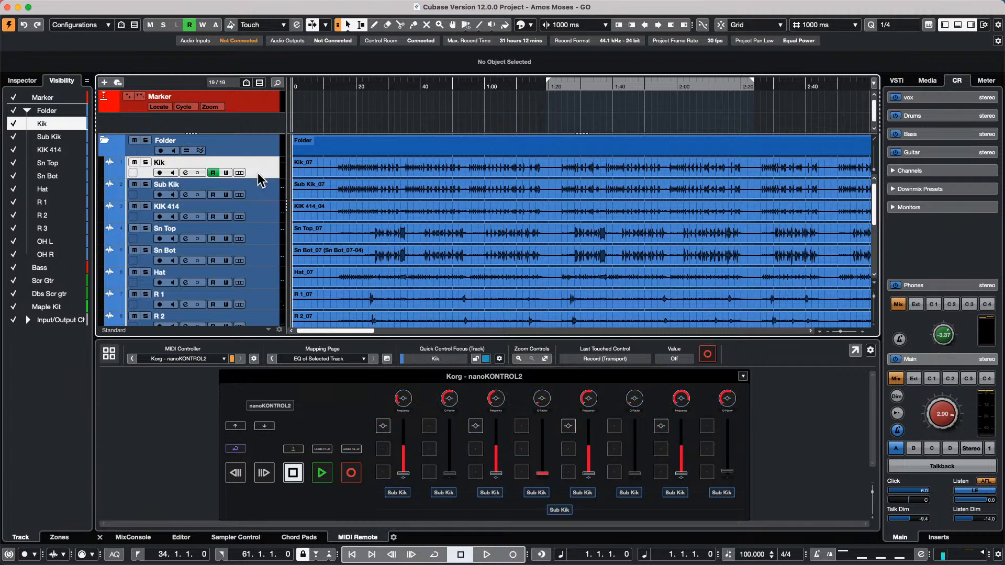
pyautogui.click(261, 201)
pyautogui.click(257, 176)
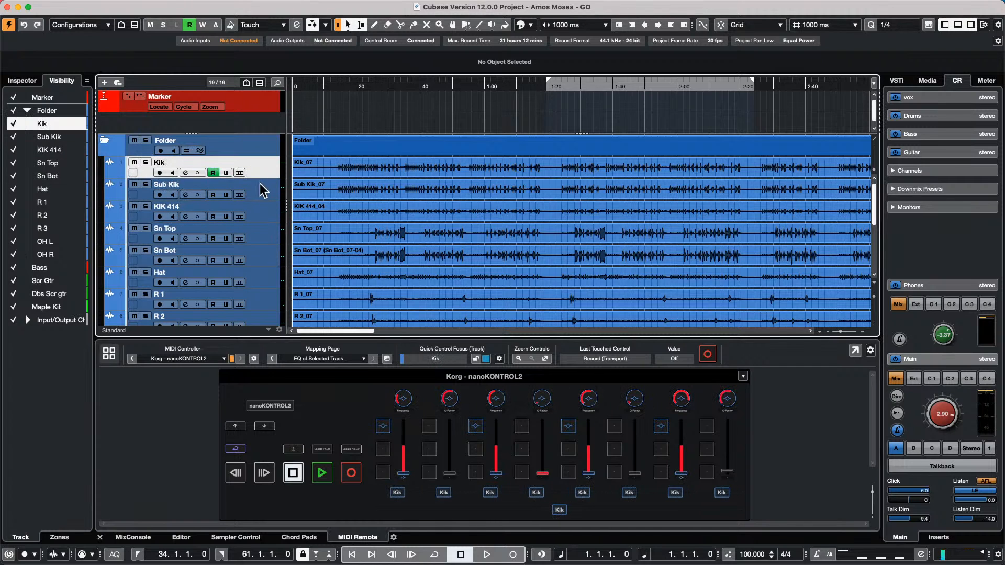
pyautogui.click(262, 188)
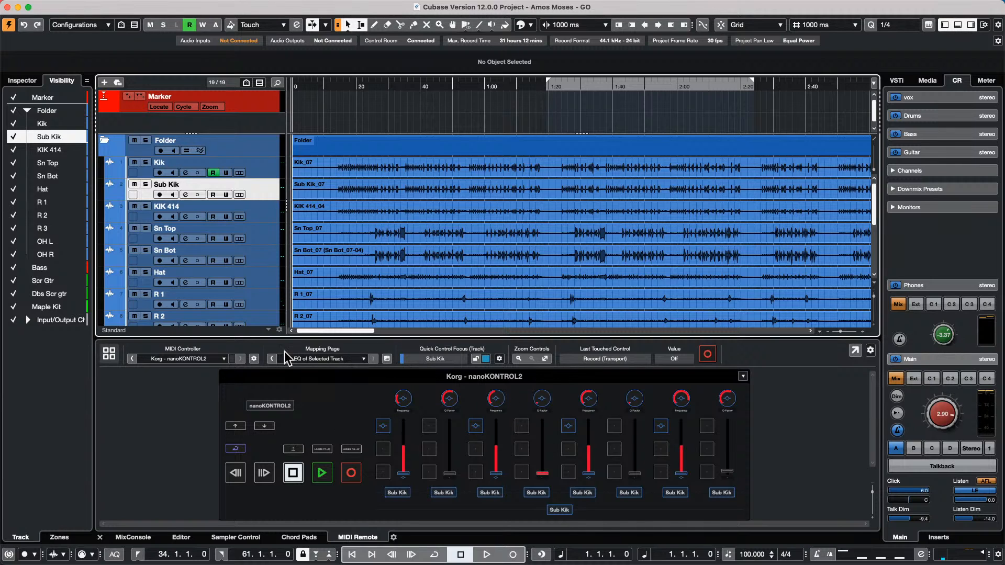
pyautogui.click(350, 361)
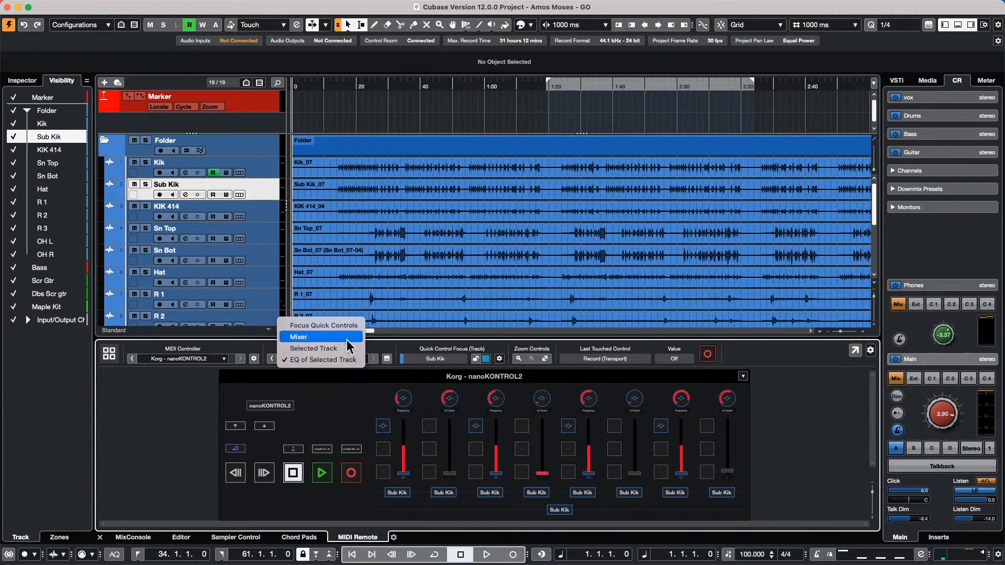
pyautogui.click(350, 324)
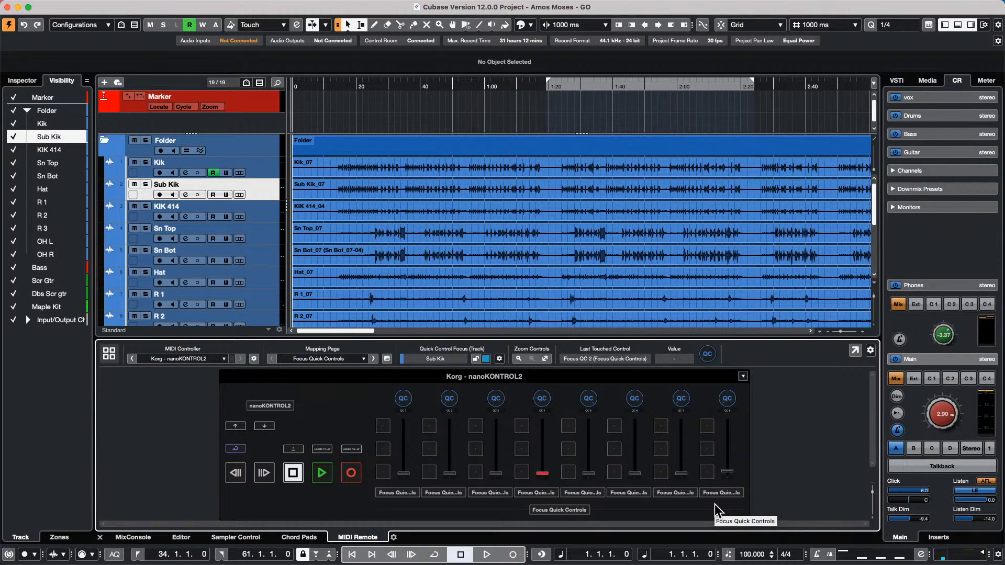
# Show Sub Kik's Quick Controls in the Inspector and load the Volume/Pan/Pre-Filter/Sends preset
pyautogui.click(16, 76)
pyautogui.click(17, 81)
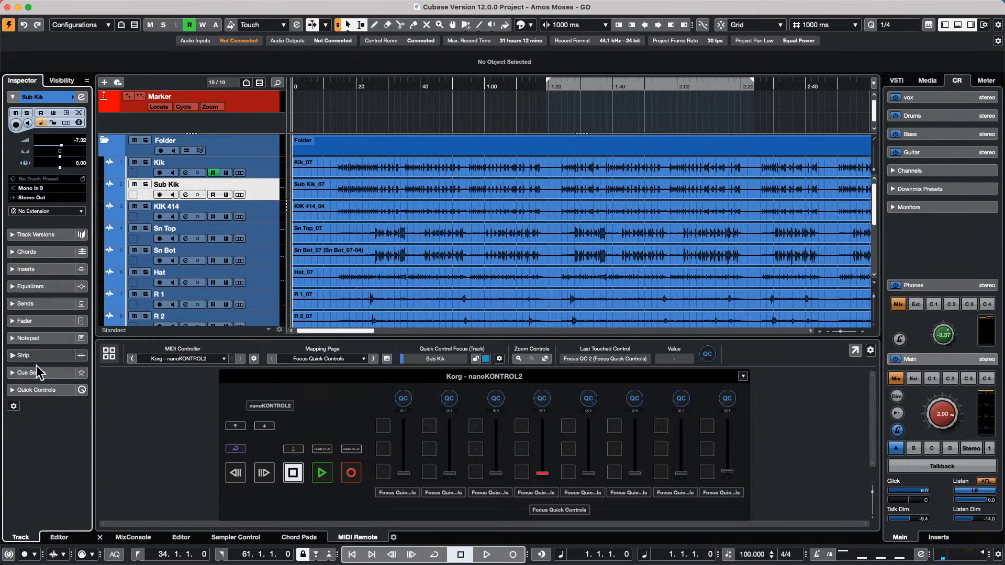
pyautogui.click(36, 390)
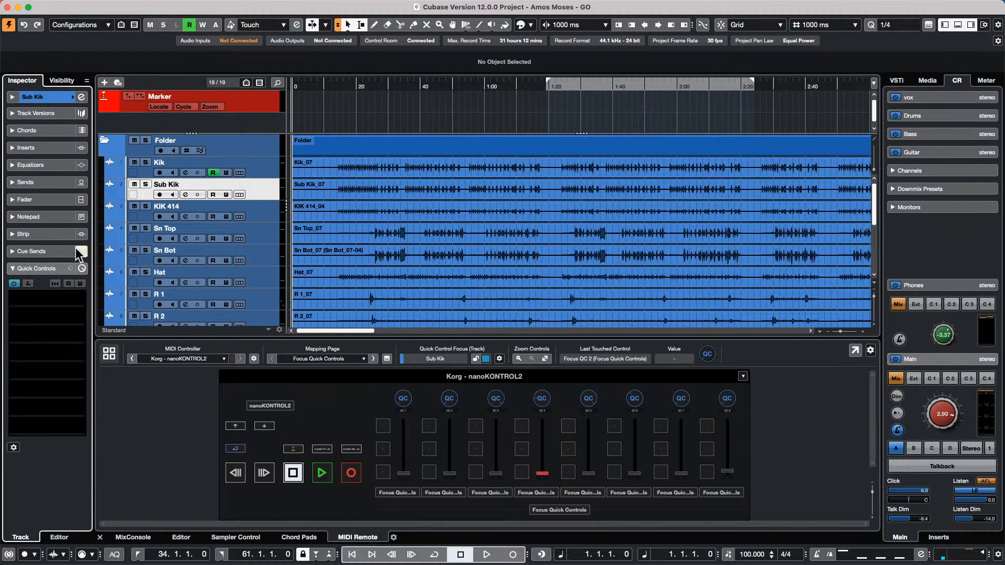
pyautogui.click(69, 283)
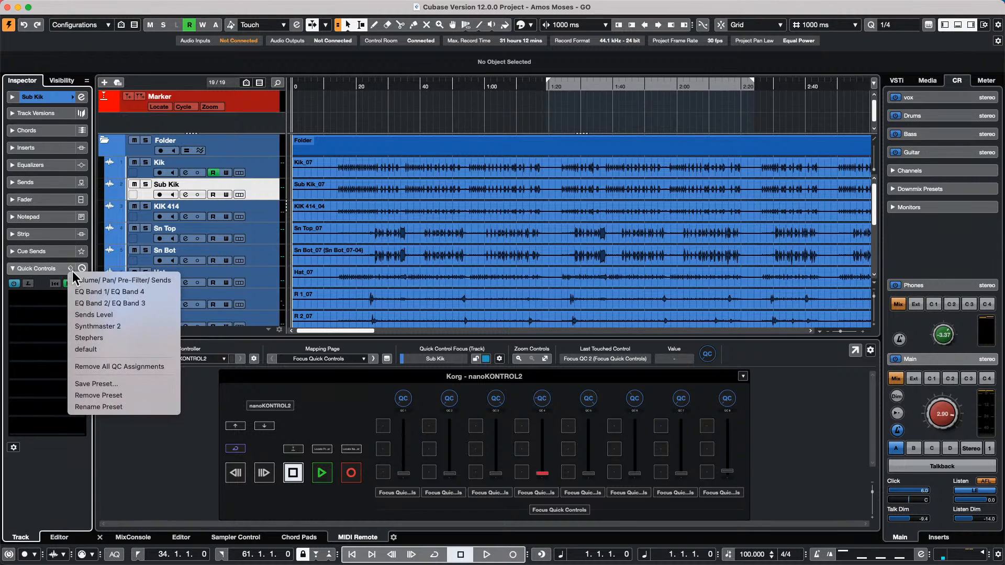
pyautogui.click(121, 281)
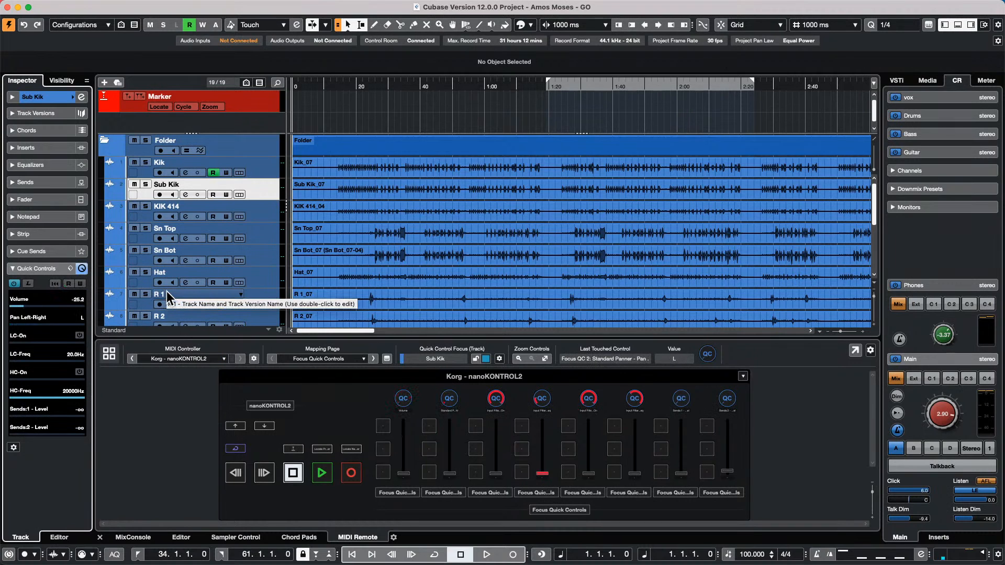
# Switch the nanoKONTROL2 mapping page to Mixer and check the channel faders in the MixConsole before returning to MIDI Remote
pyautogui.click(333, 359)
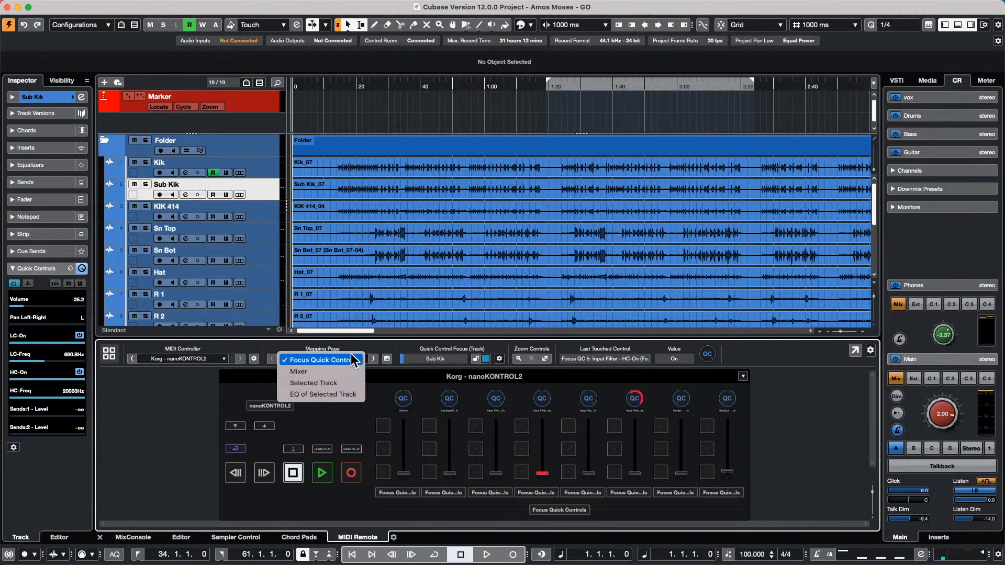
pyautogui.click(342, 371)
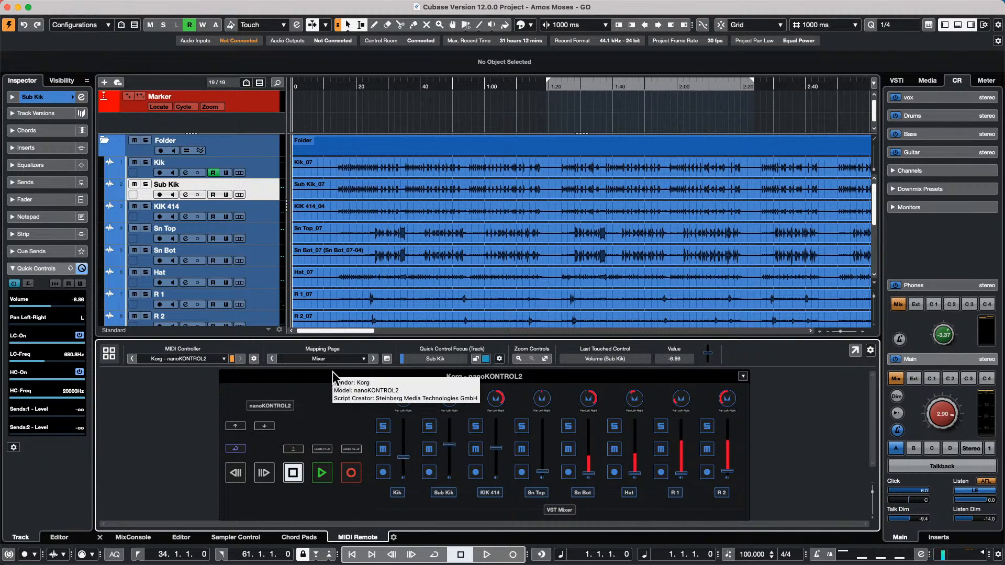
pyautogui.click(132, 537)
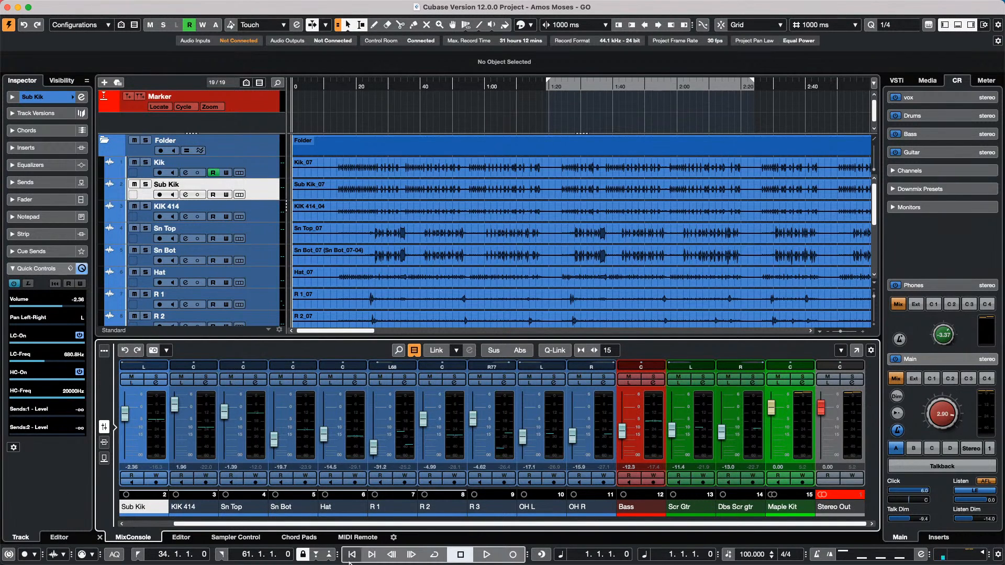
pyautogui.click(358, 537)
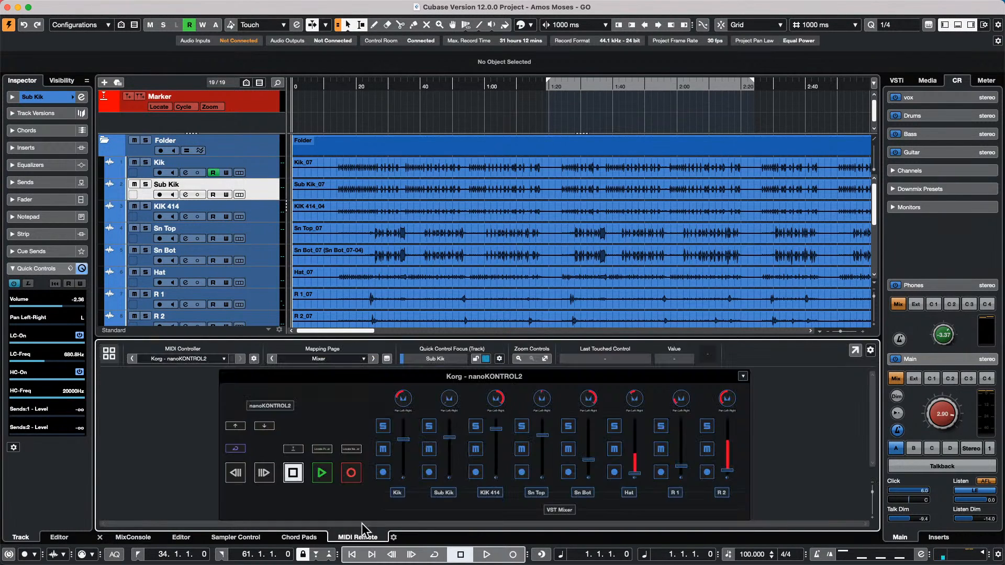
# Cycle the nanoKONTROL2 through the Selected Track and Mixer mapping pages, and return to Focus Quick Controls
pyautogui.click(332, 355)
pyautogui.click(340, 366)
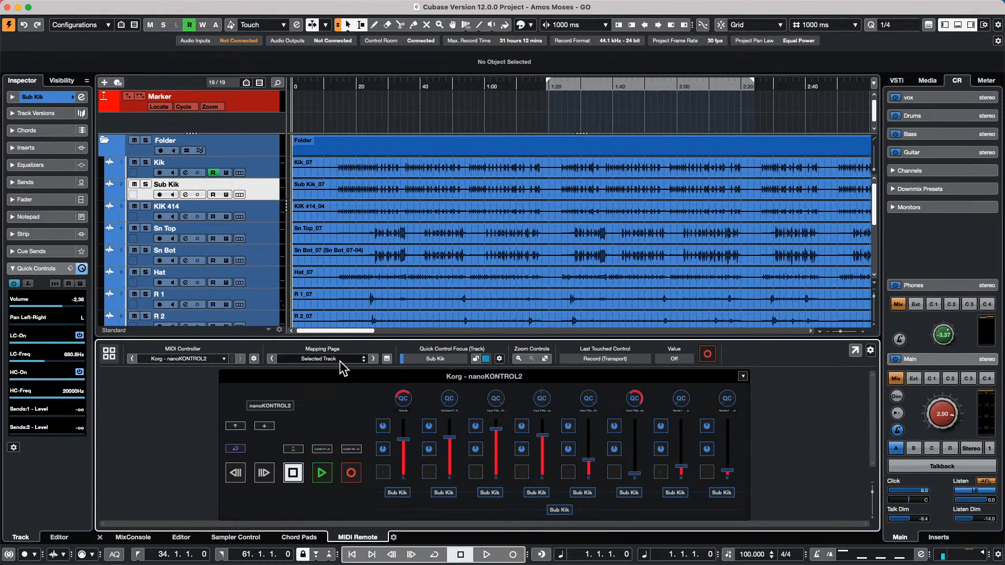
pyautogui.click(340, 361)
pyautogui.click(341, 361)
pyautogui.click(341, 361)
pyautogui.click(340, 337)
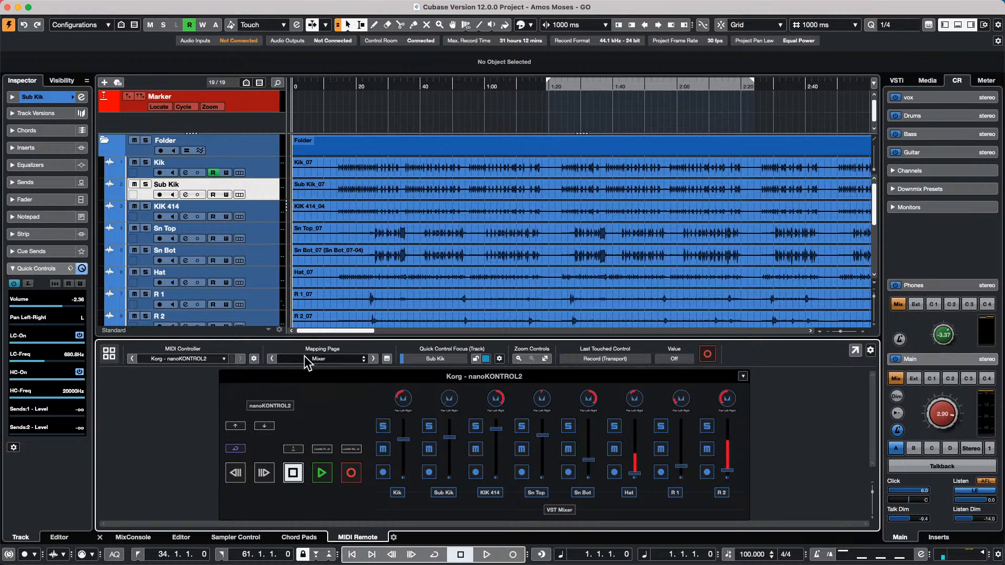
pyautogui.click(329, 359)
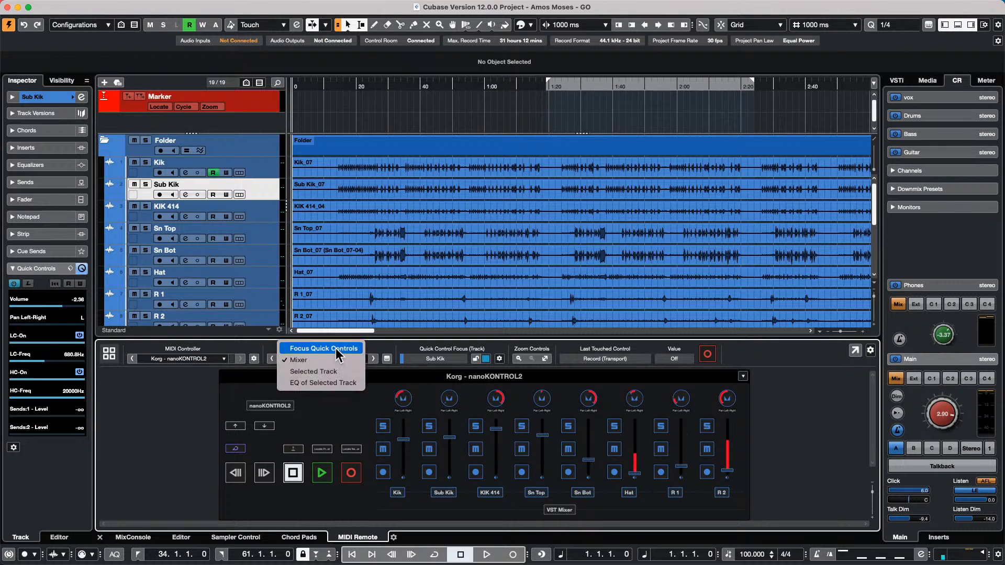
pyautogui.click(338, 349)
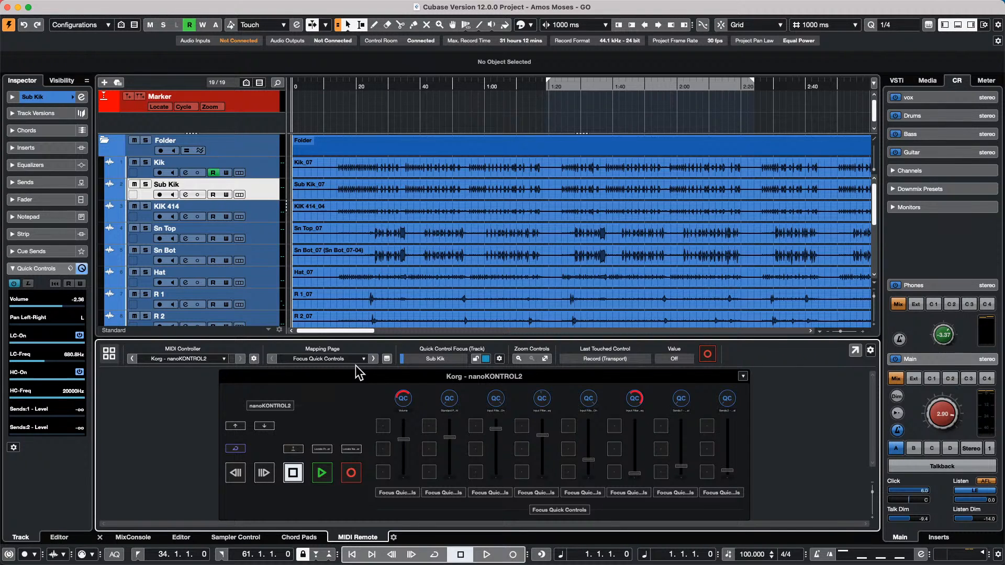
# Browse the VST Instruments in the media browser and examine the content libraries of Groove Agent SE
pyautogui.click(928, 81)
pyautogui.click(902, 81)
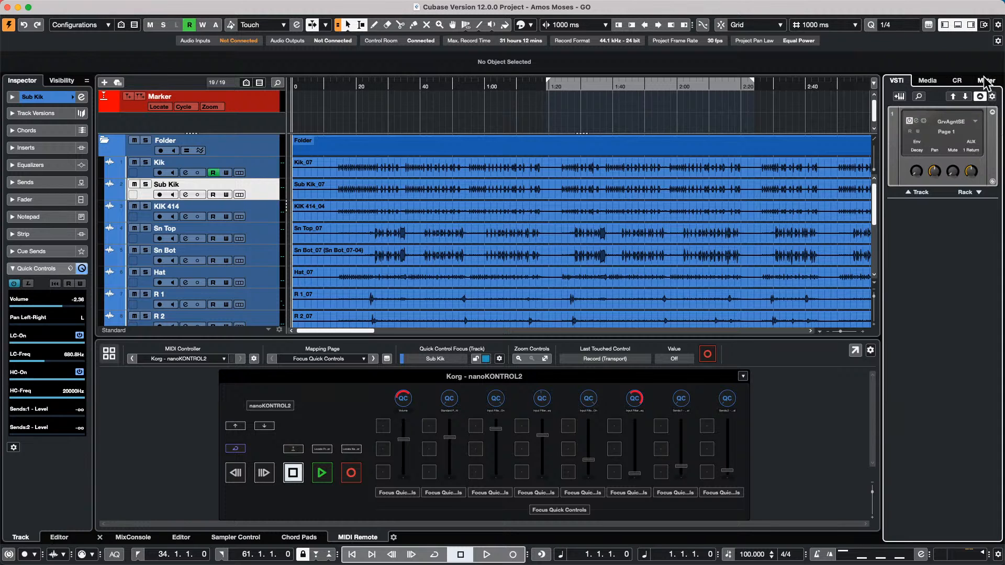
pyautogui.click(928, 82)
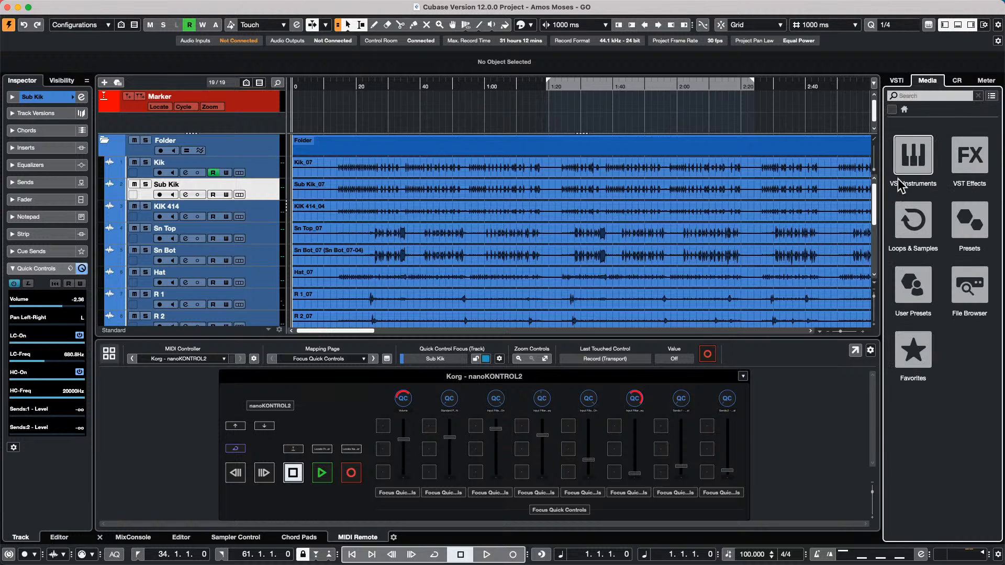
pyautogui.click(913, 156)
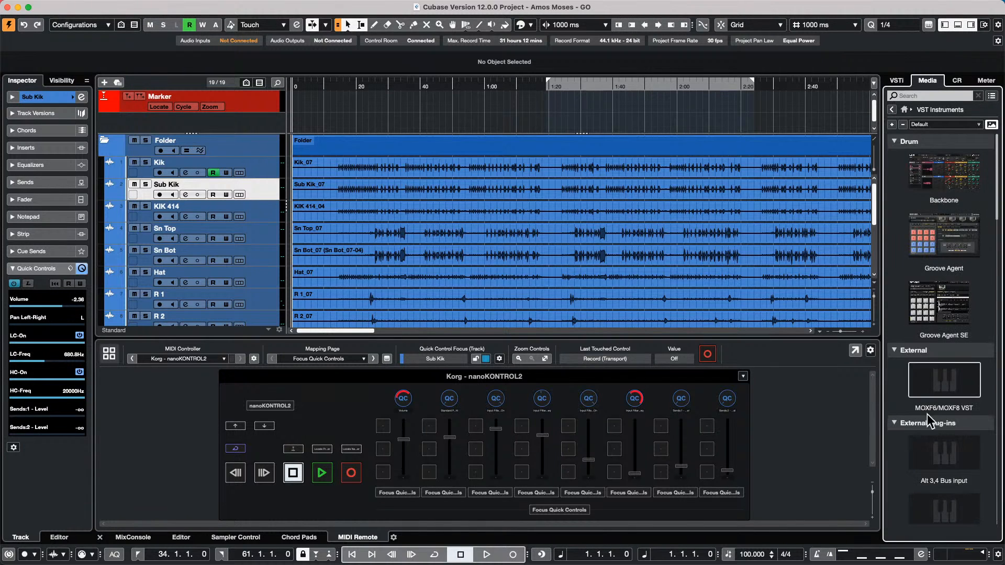
pyautogui.scroll(-5, 926, 412)
pyautogui.scroll(6, 930, 389)
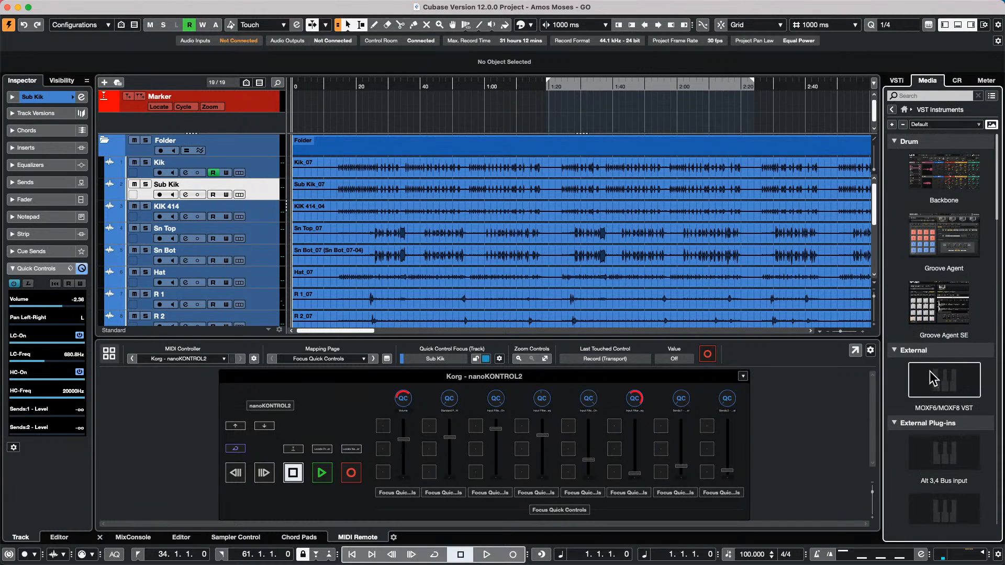
pyautogui.click(950, 313)
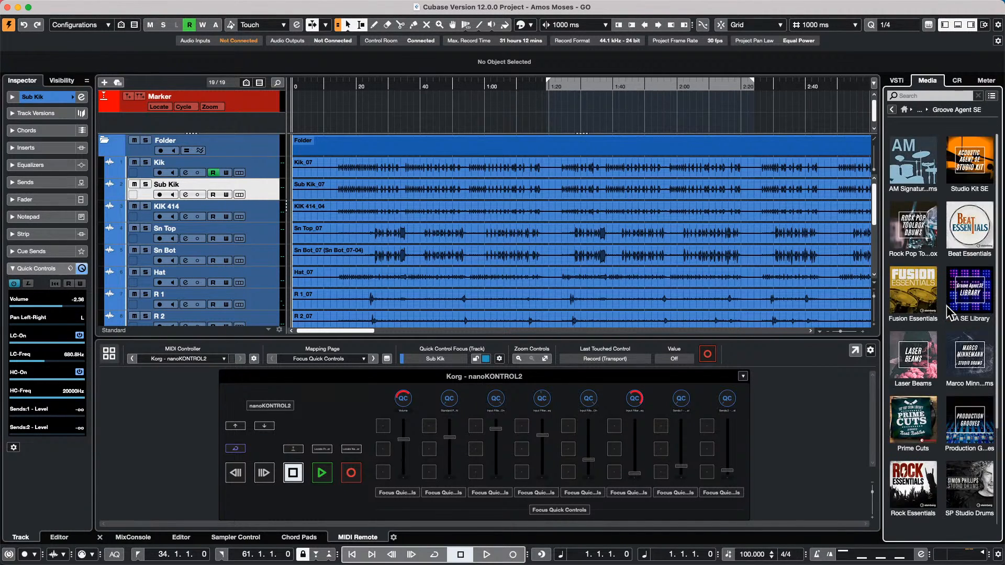
pyautogui.scroll(-2, 906, 209)
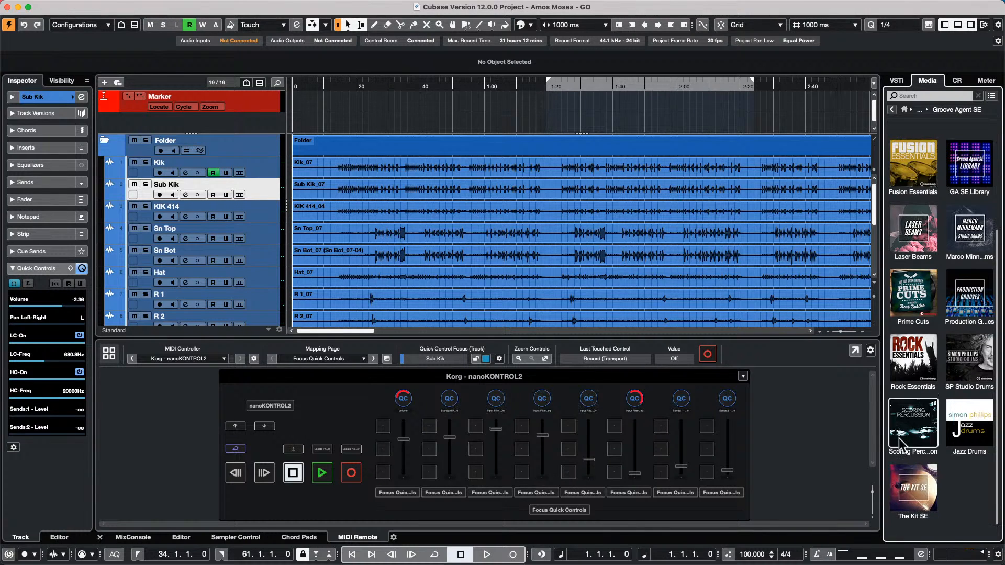
pyautogui.scroll(2, 967, 490)
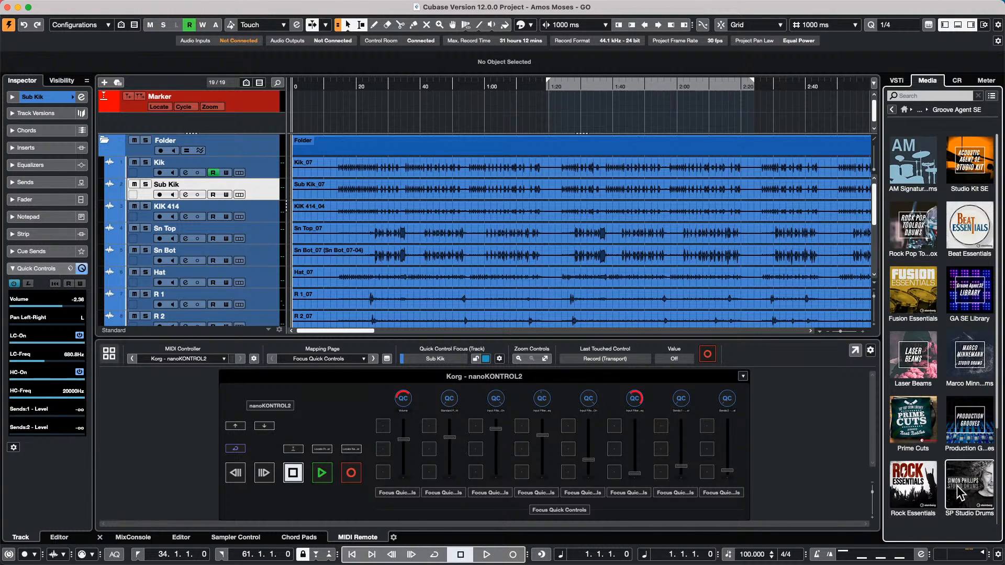
pyautogui.scroll(-2, 956, 426)
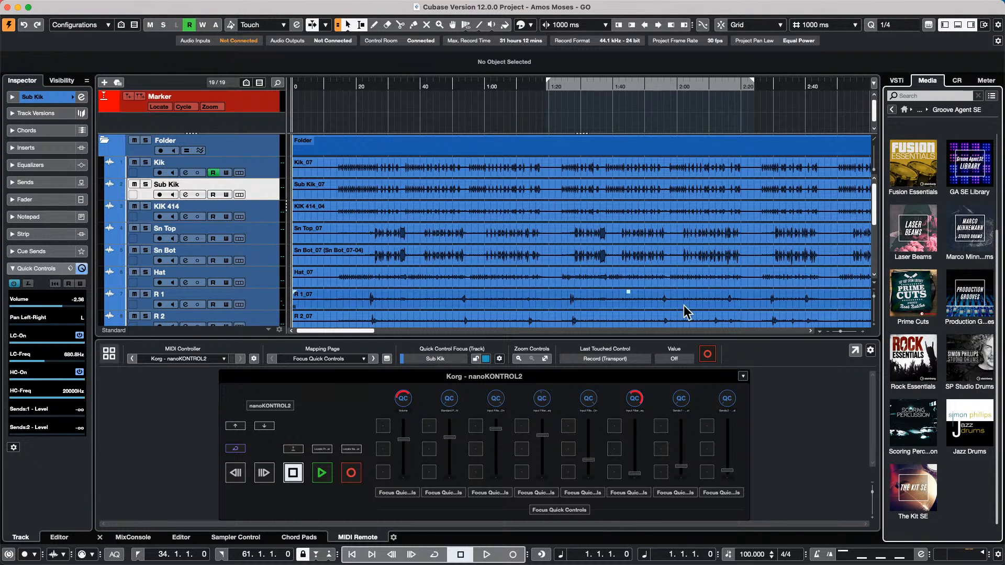
# Bounce a range about 19 s long on the Bass track, replacing the events, and open the bounced event in the editor
pyautogui.scroll(-5, 840, 288)
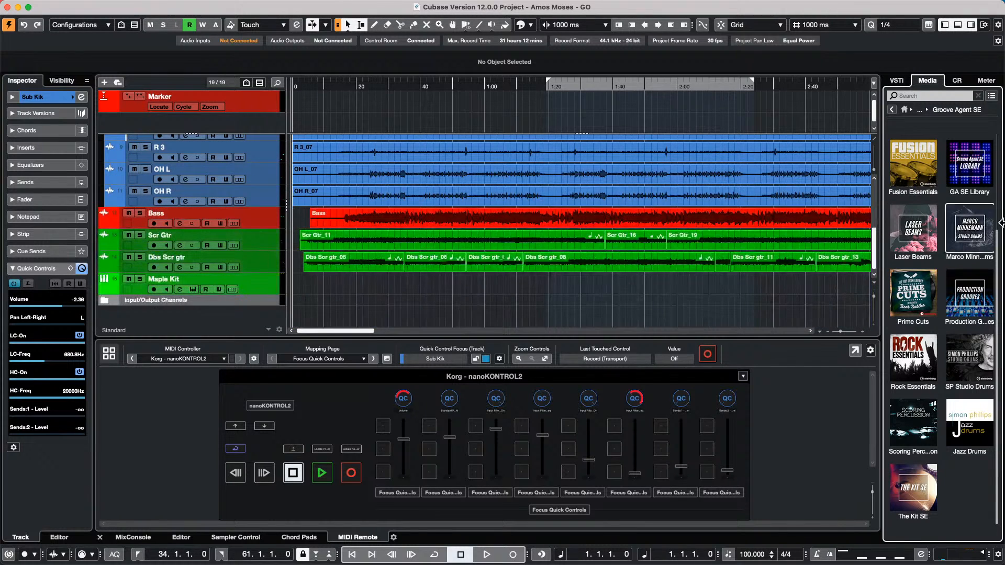
pyautogui.moveTo(496, 218); pyautogui.dragTo(558, 215)
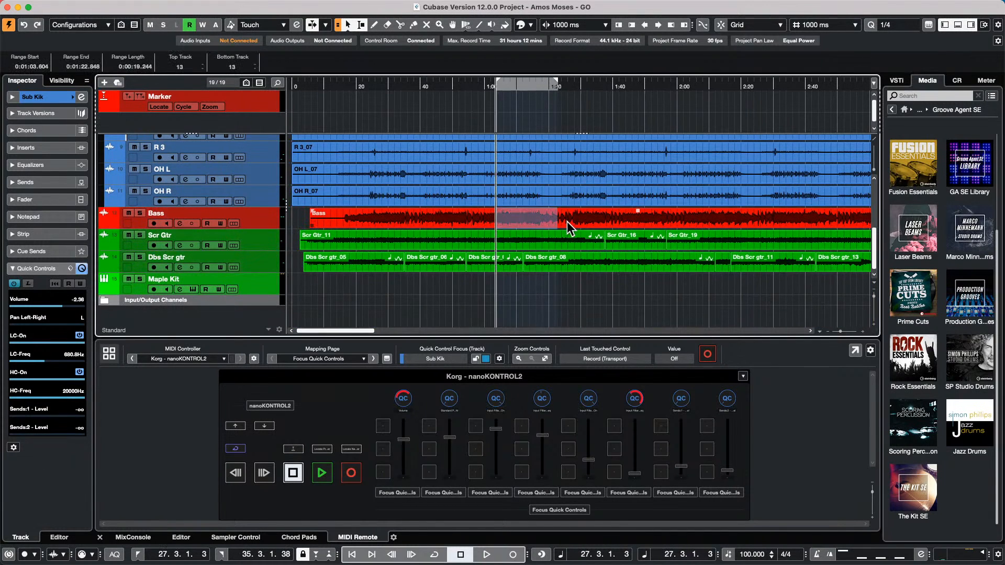
pyautogui.click(122, 6)
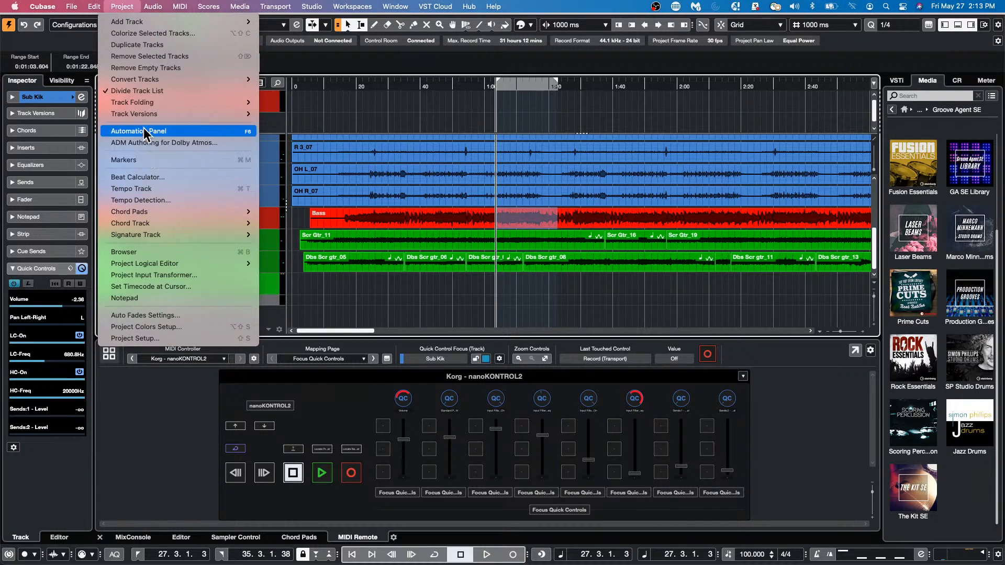
pyautogui.moveTo(147, 115)
pyautogui.moveTo(94, 6)
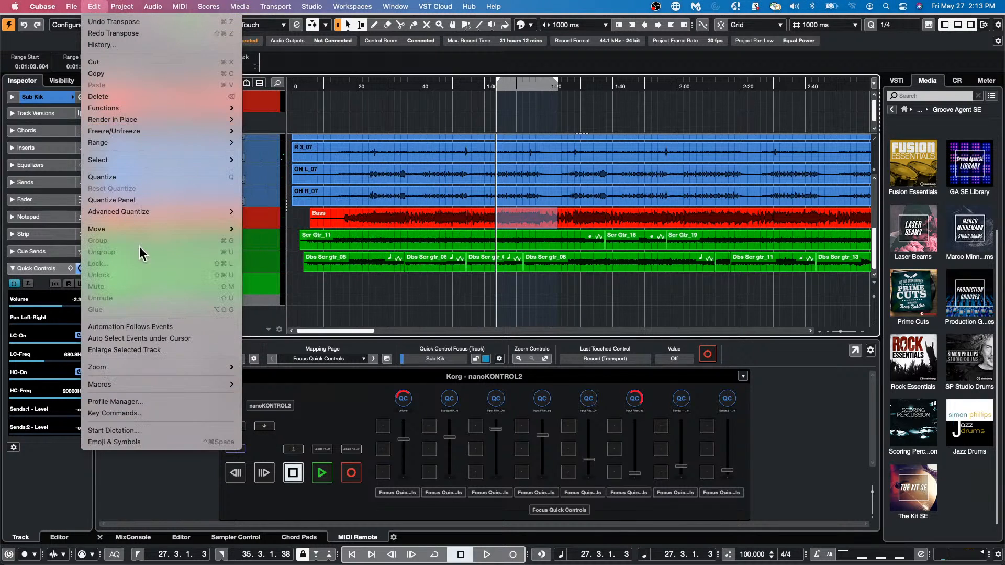
pyautogui.moveTo(163, 131)
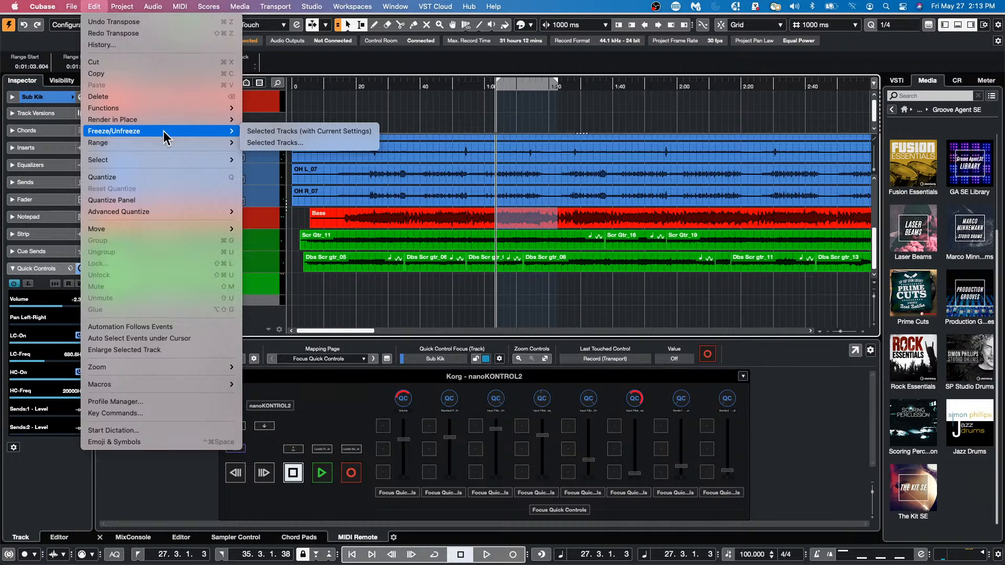
pyautogui.moveTo(155, 7)
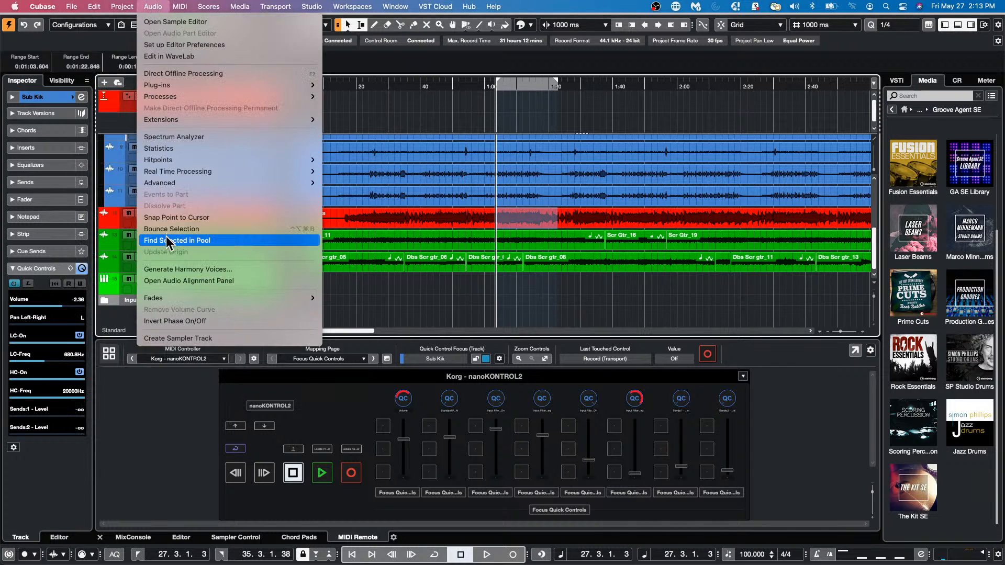
pyautogui.click(189, 229)
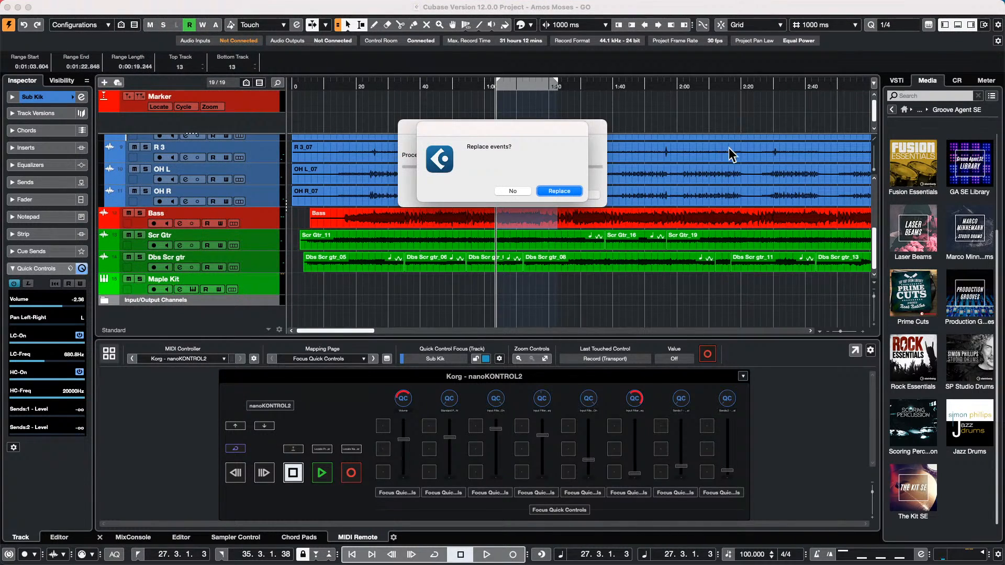
pyautogui.click(554, 189)
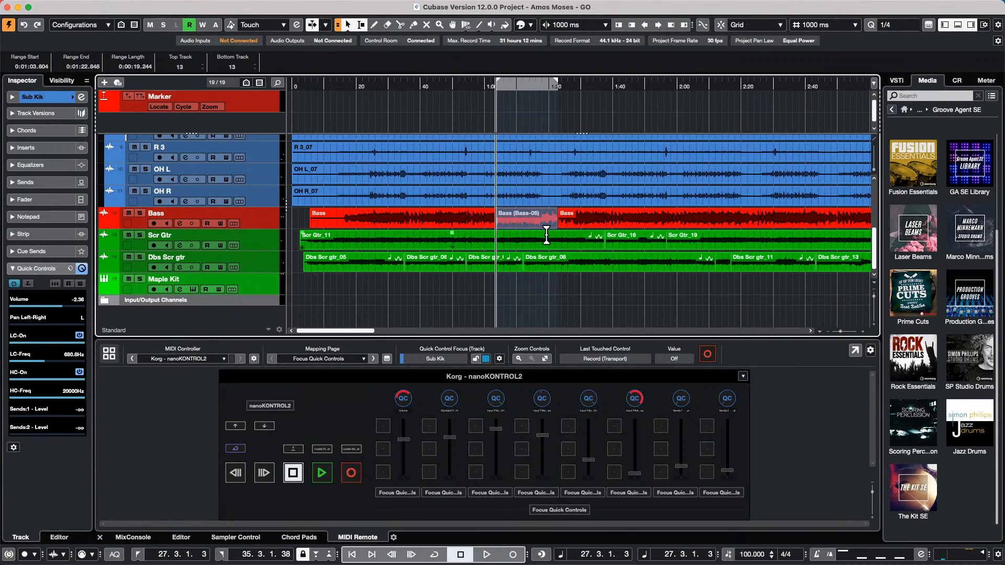
pyautogui.doubleClick(525, 225)
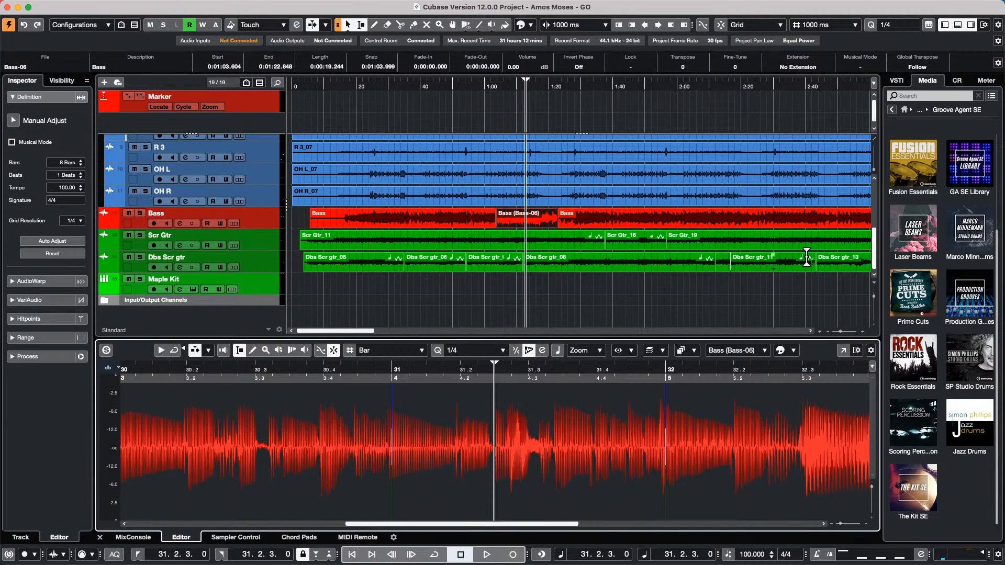
# Mark a range about 9 s long on the Bass track, and add an enlarged Quadro audio track below OH R
pyautogui.moveTo(619, 214); pyautogui.dragTo(644, 222)
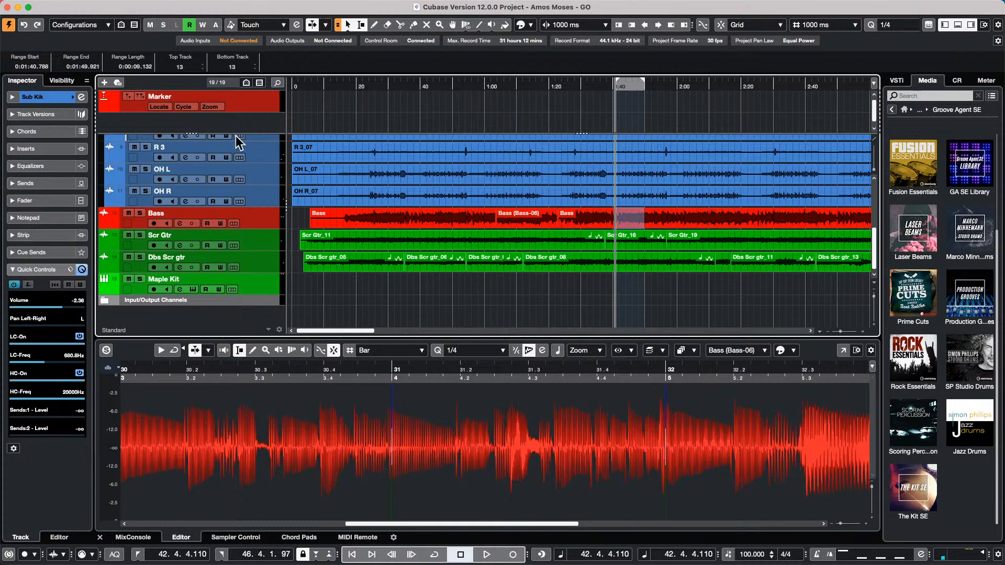
pyautogui.click(260, 194)
pyautogui.rightClick(258, 198)
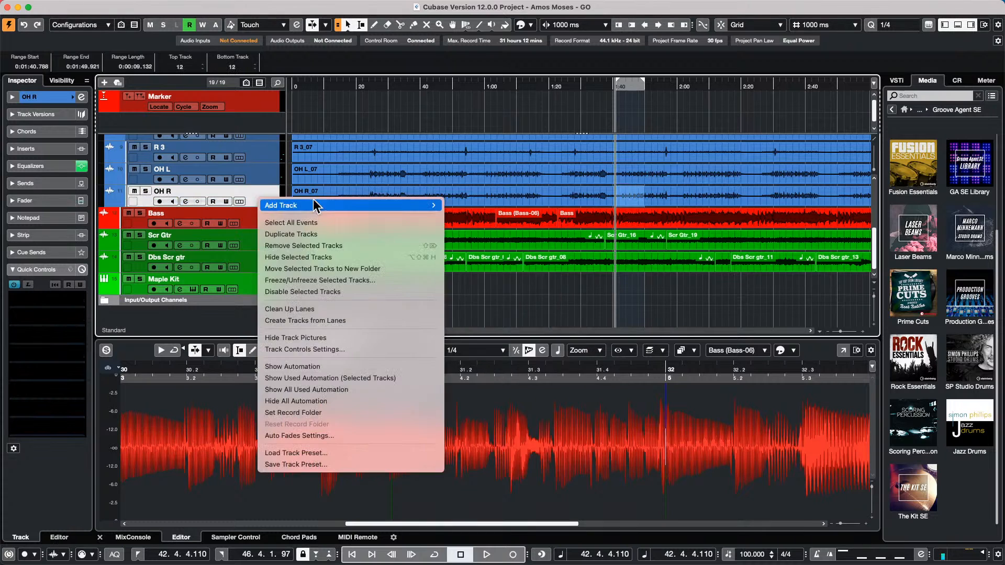
pyautogui.moveTo(316, 205)
pyautogui.click(556, 209)
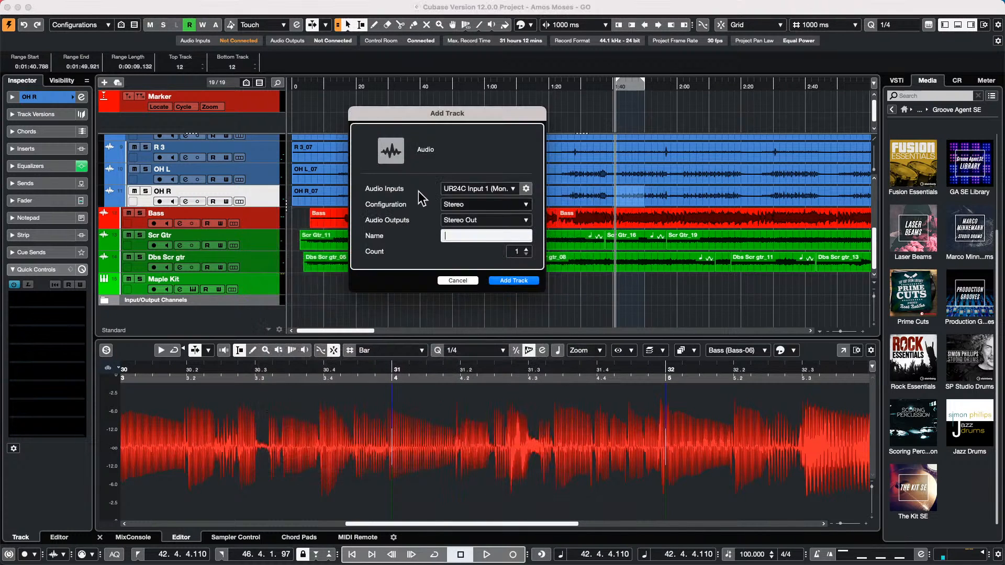
pyautogui.click(505, 204)
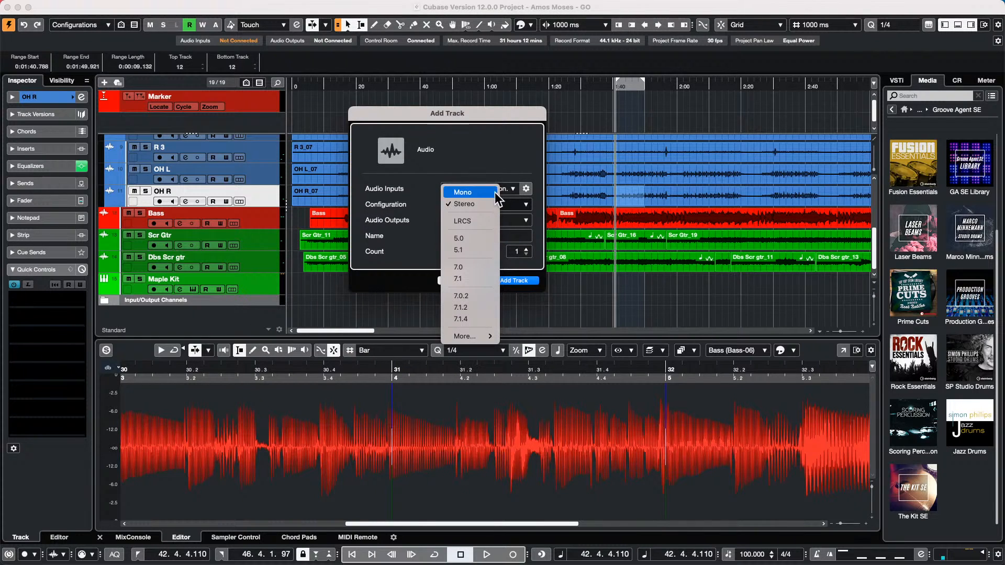
pyautogui.moveTo(458, 336)
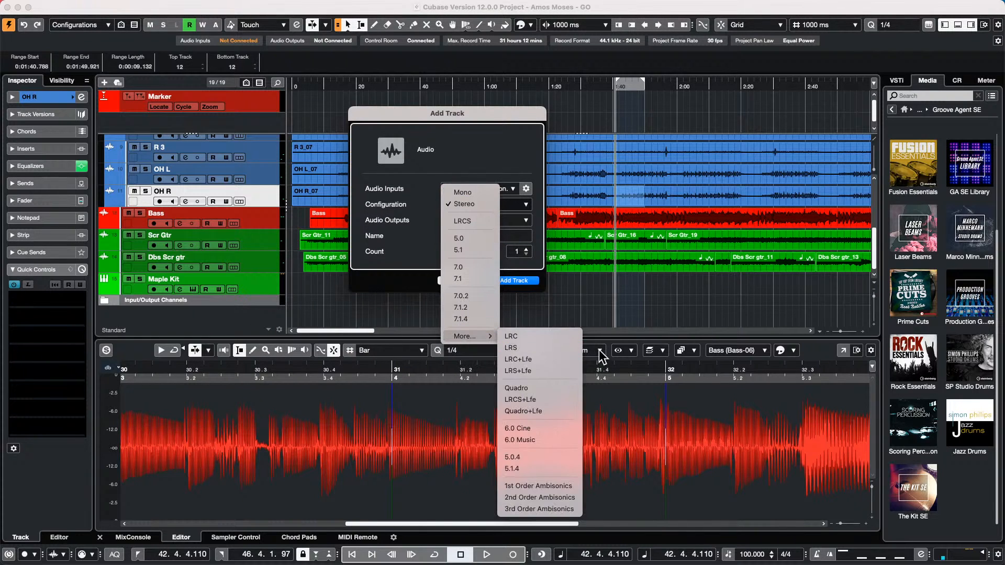
pyautogui.click(544, 393)
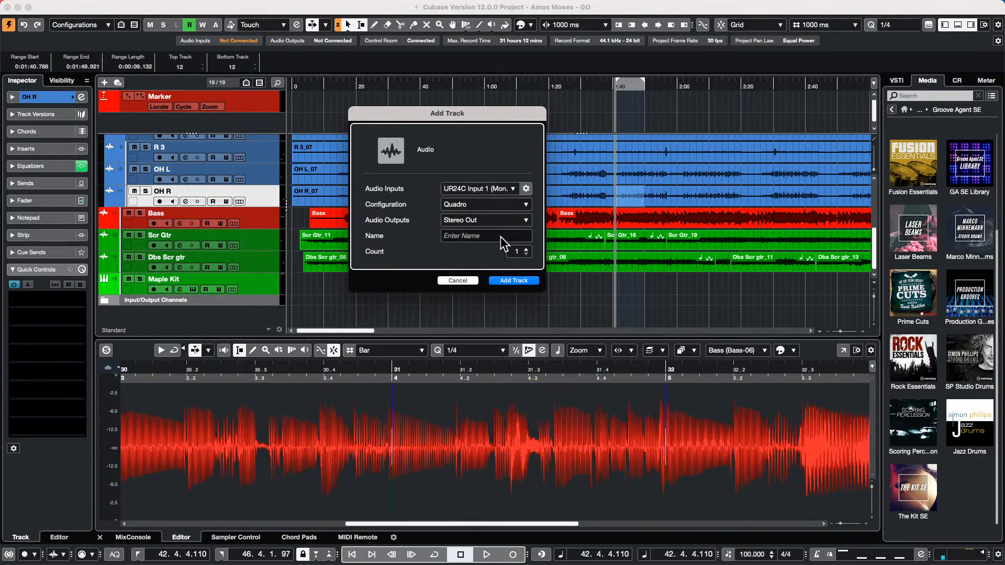
pyautogui.click(516, 281)
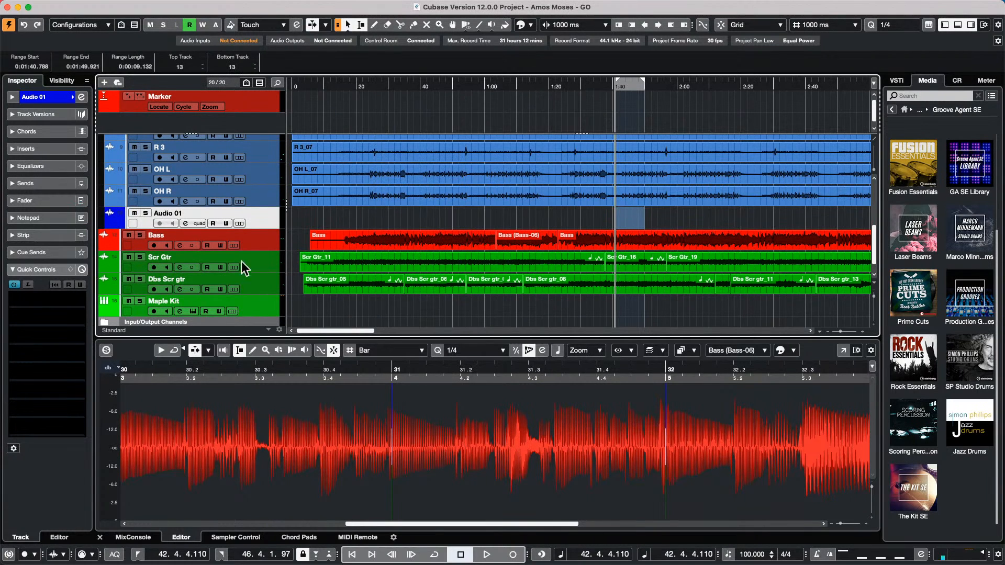
pyautogui.moveTo(262, 230); pyautogui.dragTo(262, 260)
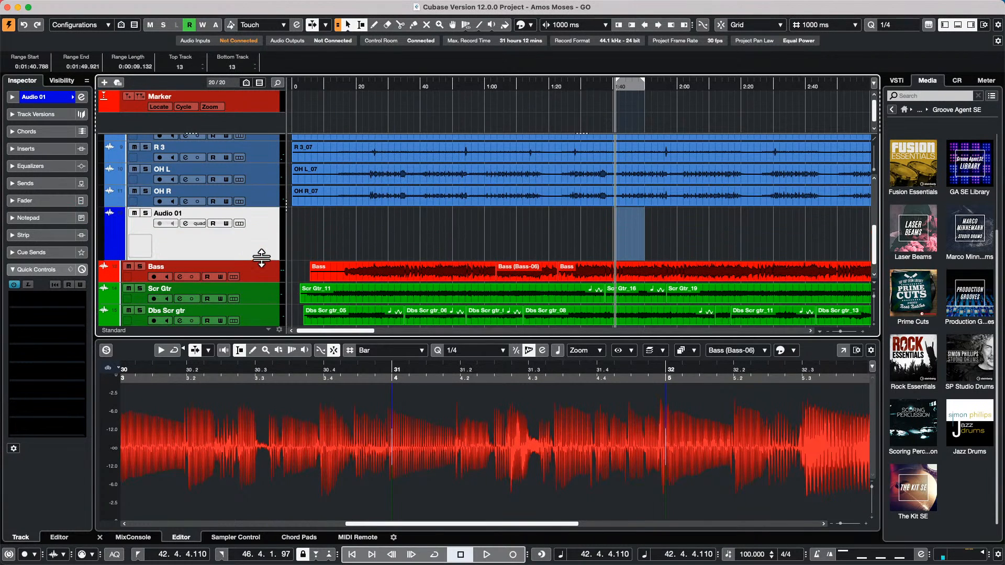
# Examine the Audio 01 track's channel settings and its MixConvert V6 downmix from Quadro to Stereo, and close both windows
pyautogui.click(81, 96)
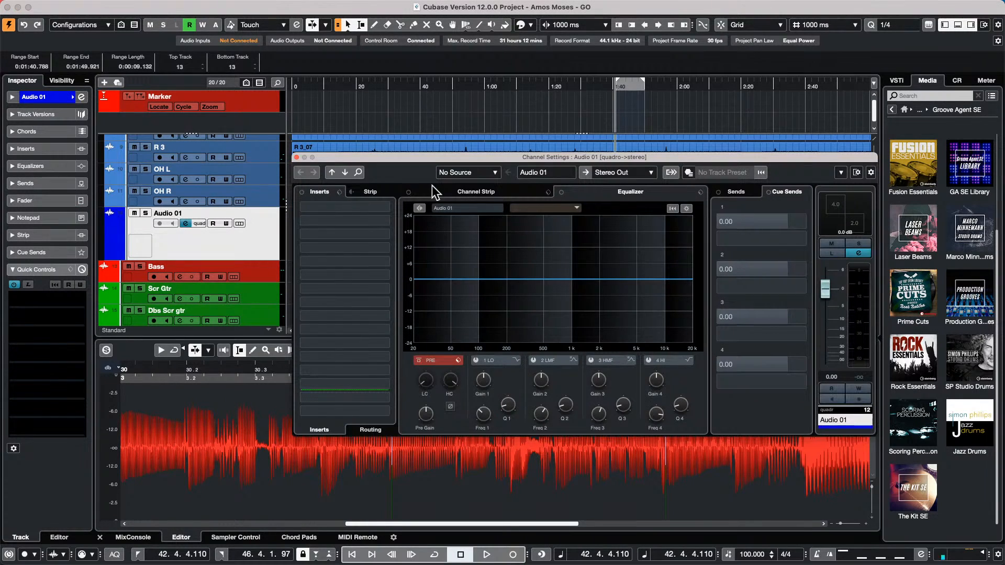
pyautogui.click(843, 211)
pyautogui.doubleClick(843, 211)
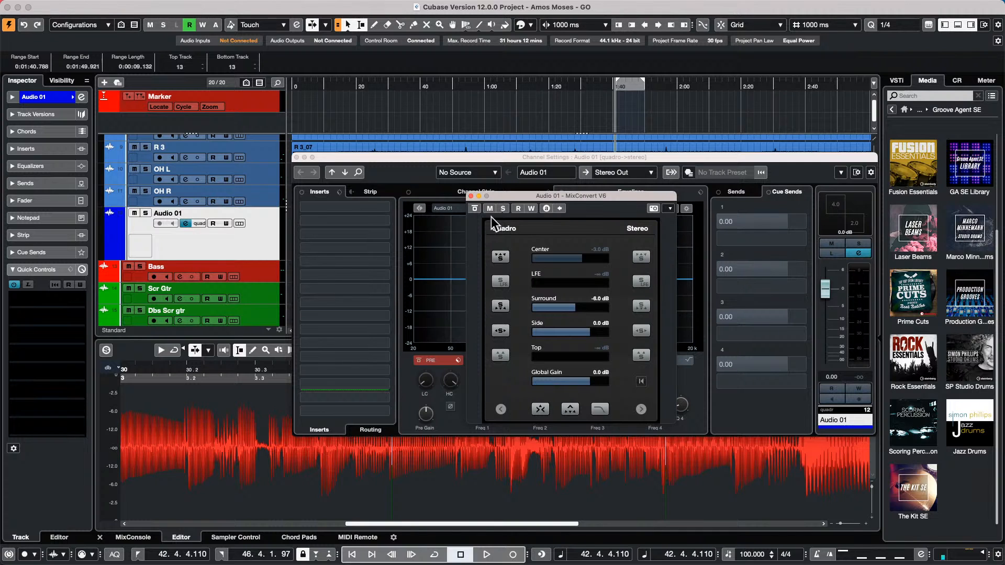
pyautogui.click(471, 197)
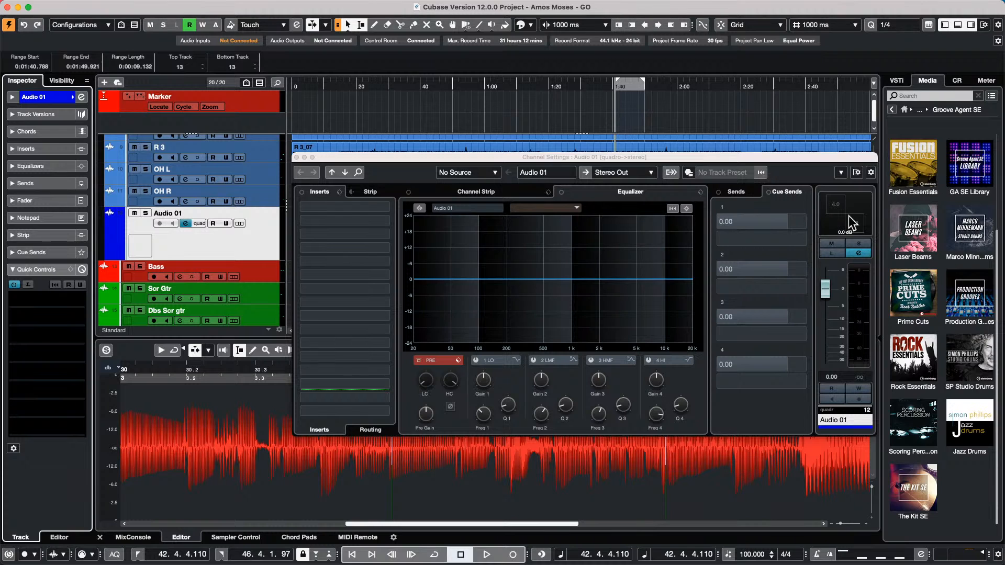
pyautogui.click(296, 156)
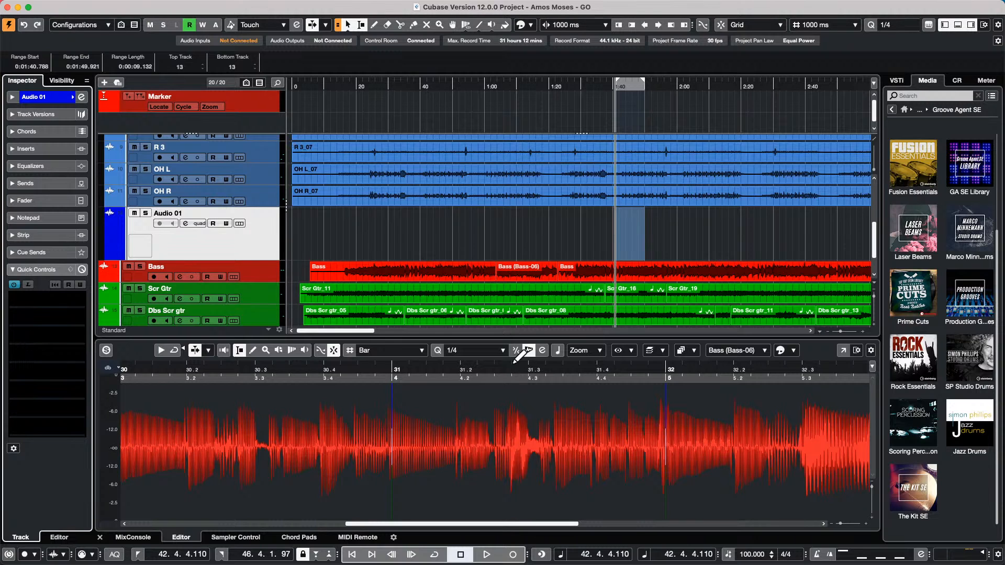
# Set the Audio 01 track's extension to SpectraLayers and open the bounced Bass event in the sample editor
pyautogui.click(536, 274)
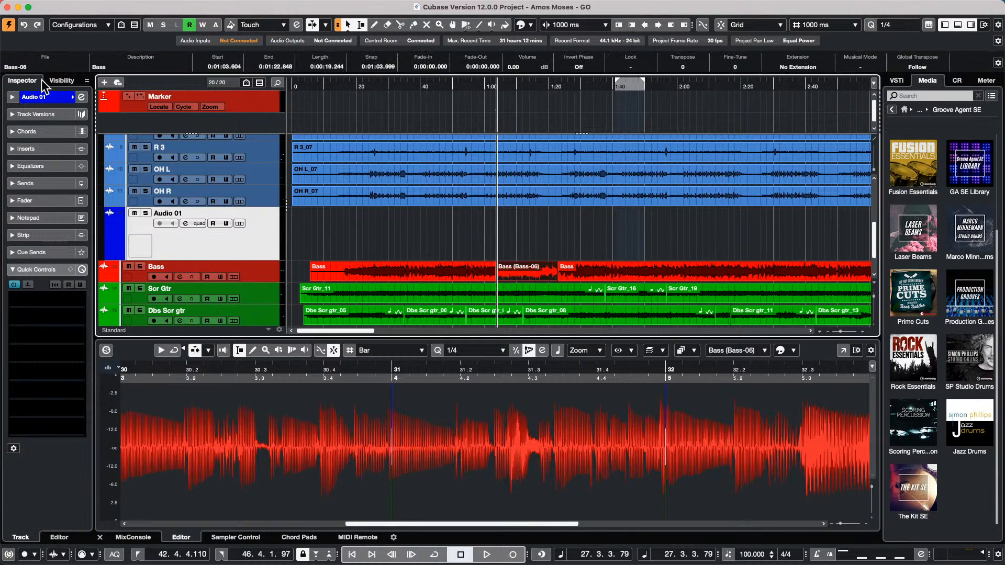
pyautogui.click(45, 96)
pyautogui.click(46, 212)
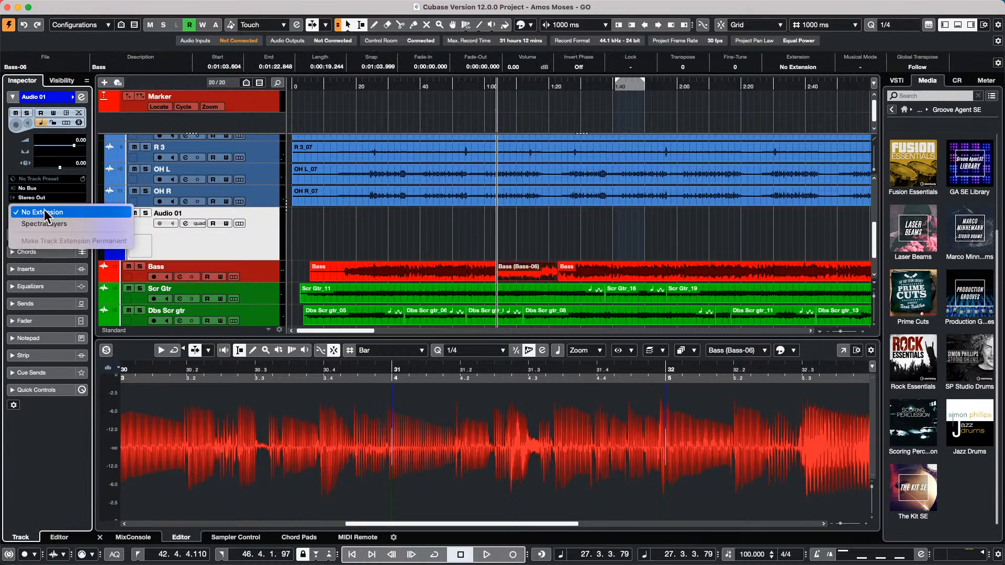
pyautogui.click(39, 226)
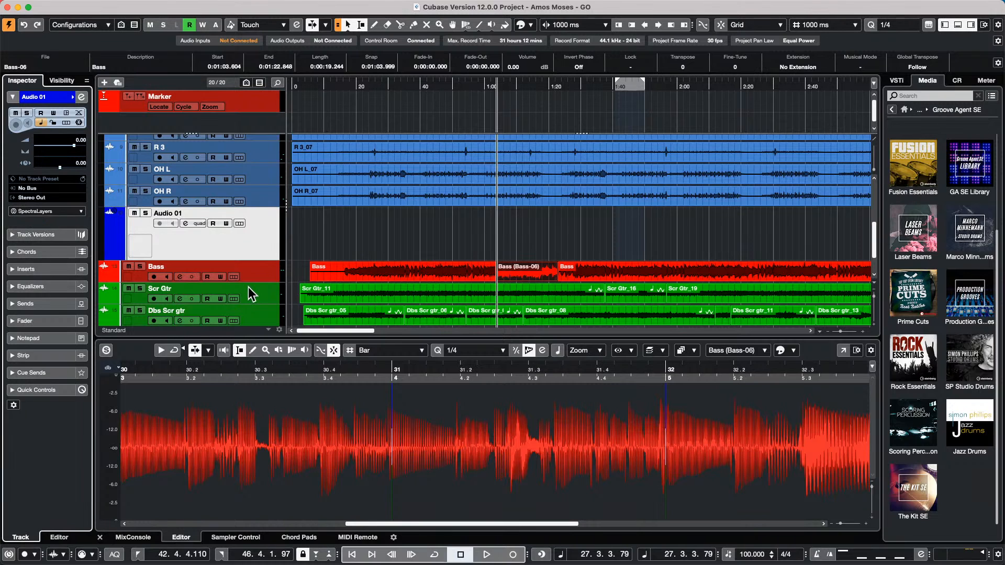
pyautogui.doubleClick(523, 274)
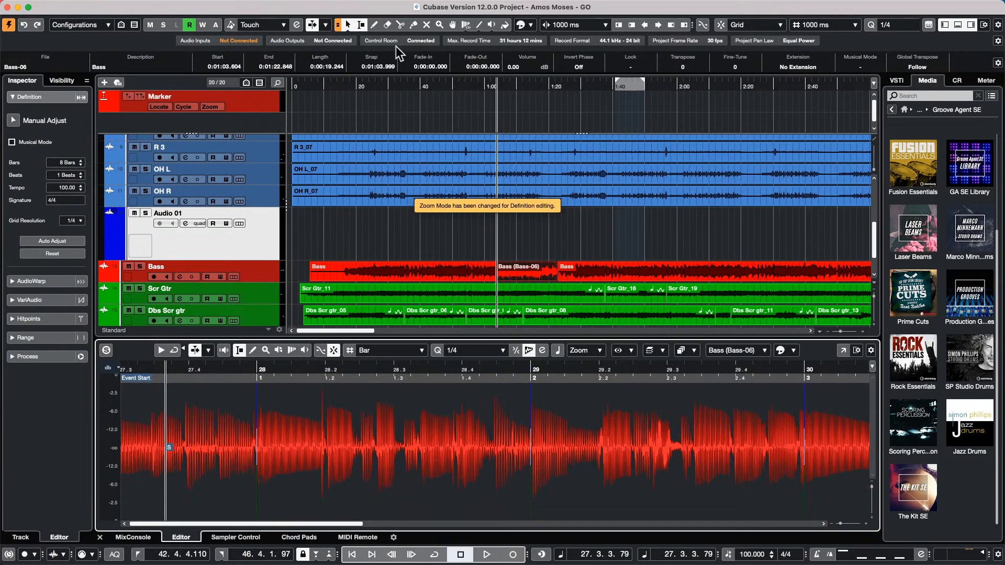
# Apply the SpectraLayers extension to the OH L_07 event on the OH L track
pyautogui.moveTo(360, 86); pyautogui.dragTo(366, 49)
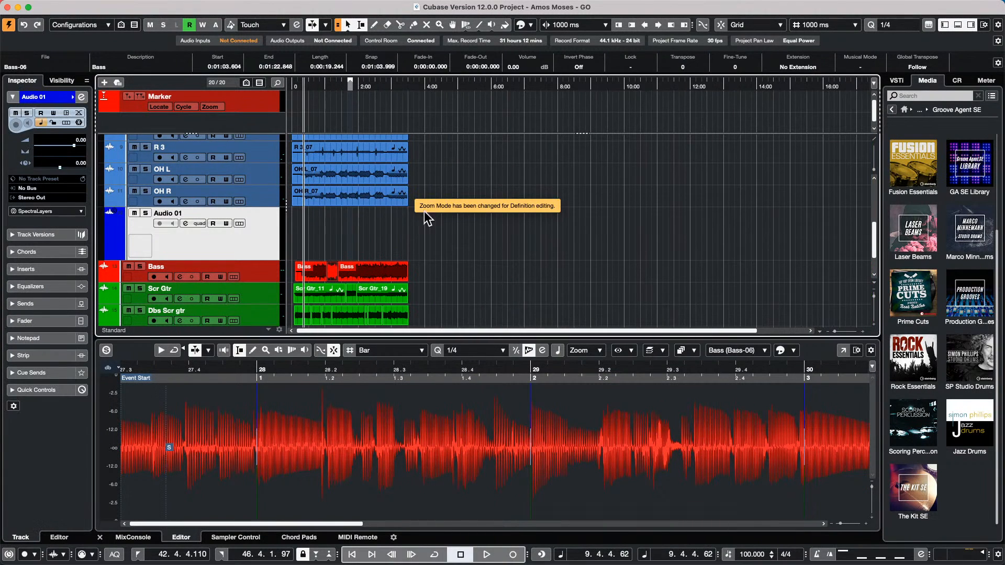
pyautogui.click(280, 175)
pyautogui.moveTo(41, 3)
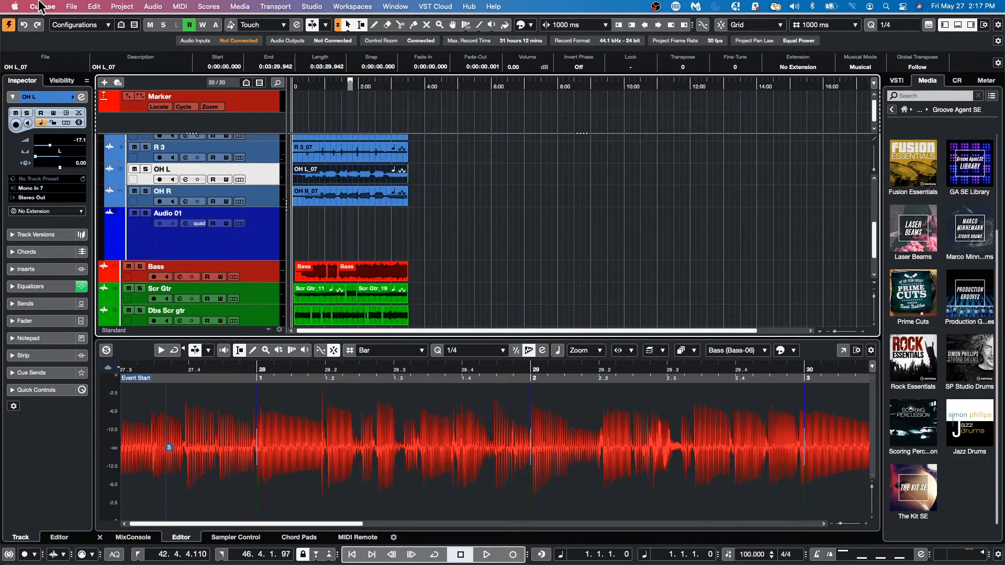
pyautogui.click(126, 8)
pyautogui.moveTo(153, 7)
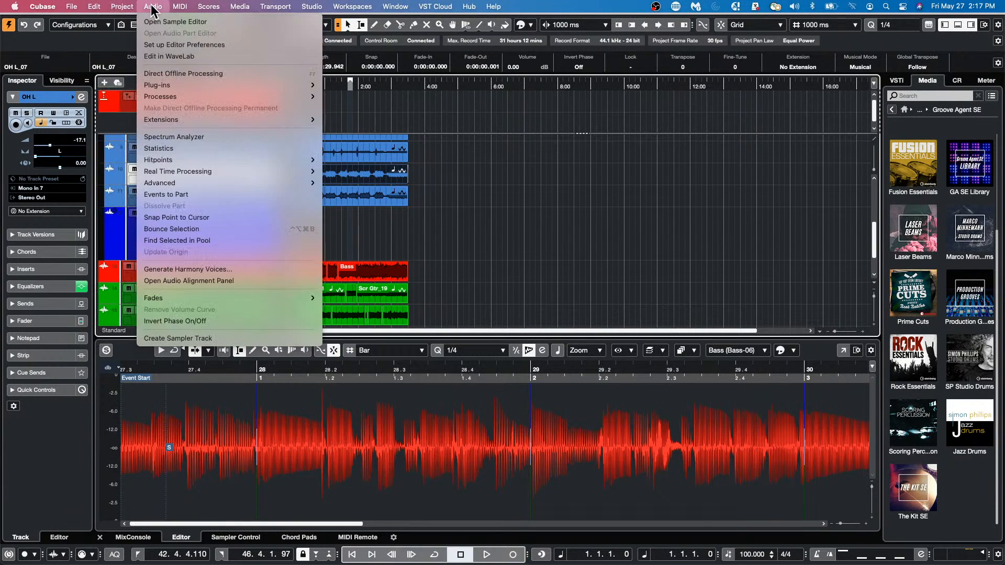
pyautogui.moveTo(171, 99)
pyautogui.click(398, 119)
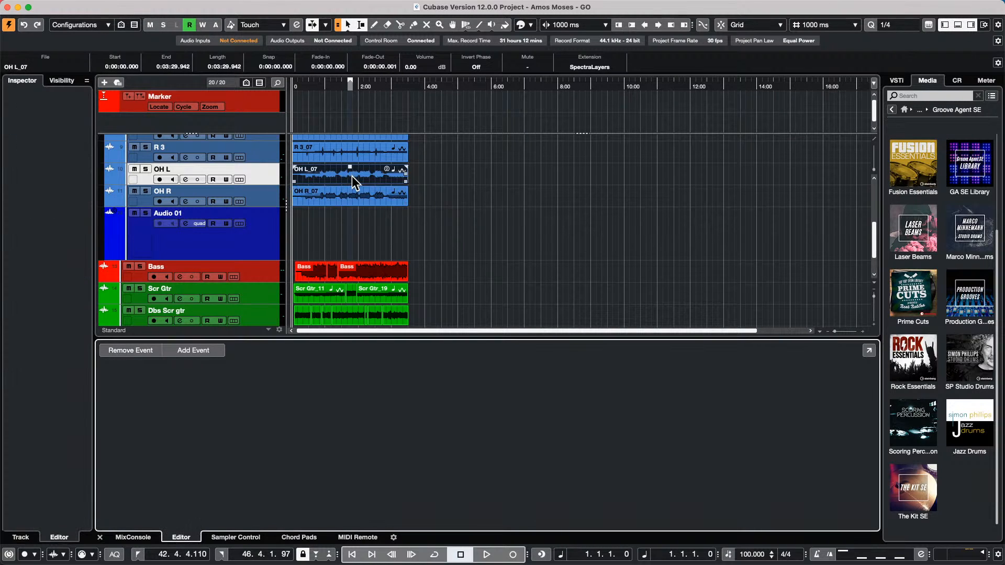
# Try the SpectraLayers editor's Add Event and Remove Event functions with the overhead events, and select the OH R track
pyautogui.click(204, 351)
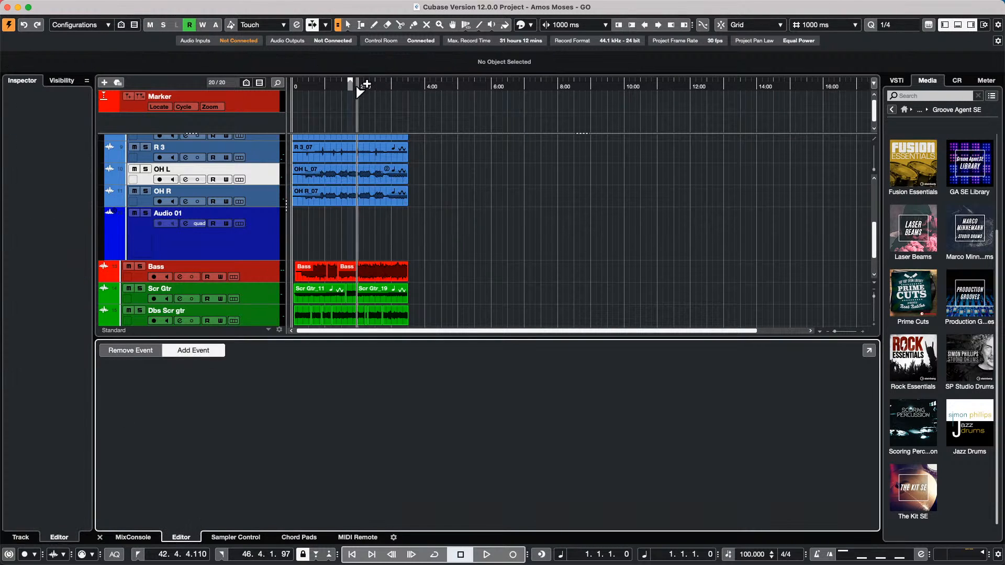
pyautogui.click(343, 175)
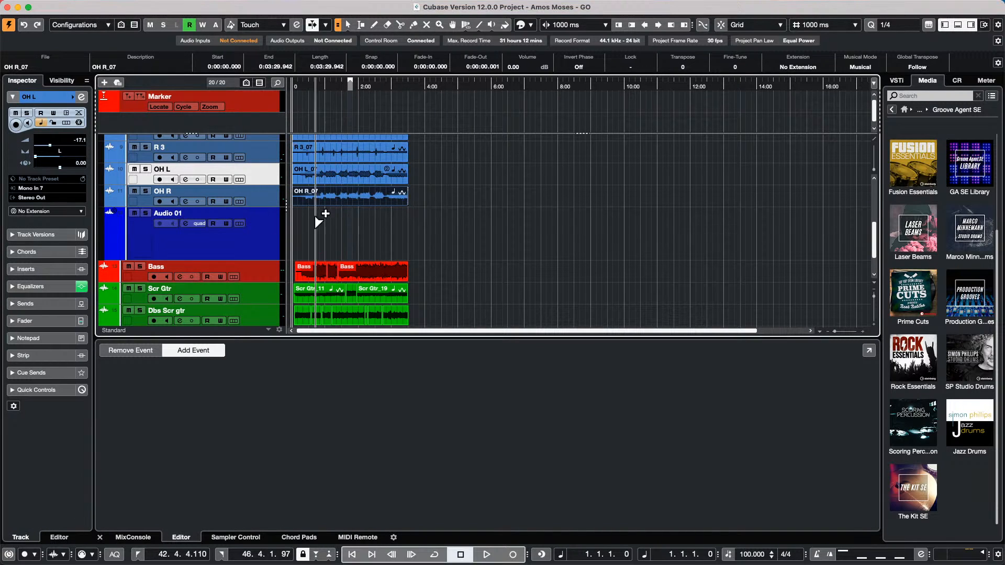
pyautogui.click(125, 351)
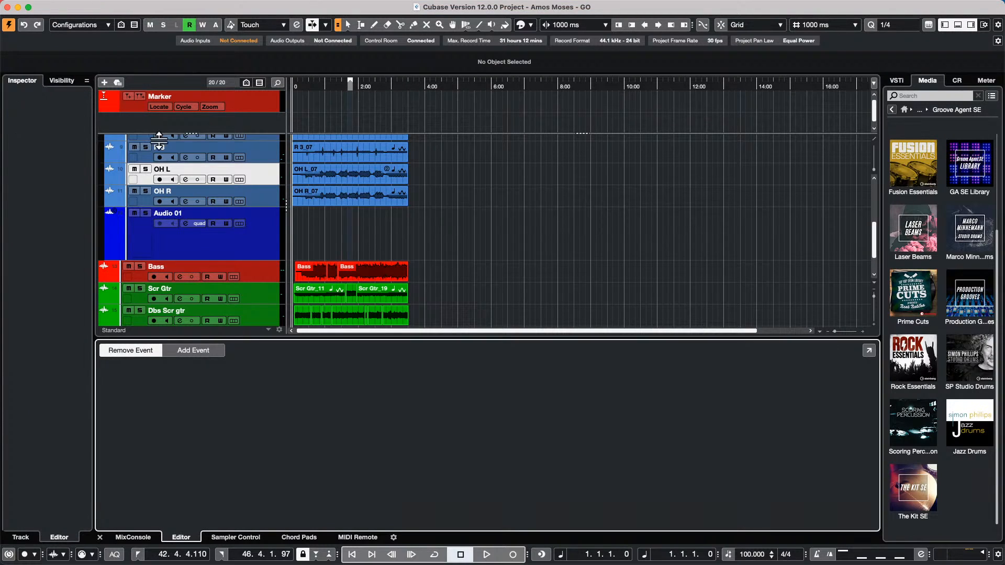
pyautogui.click(262, 198)
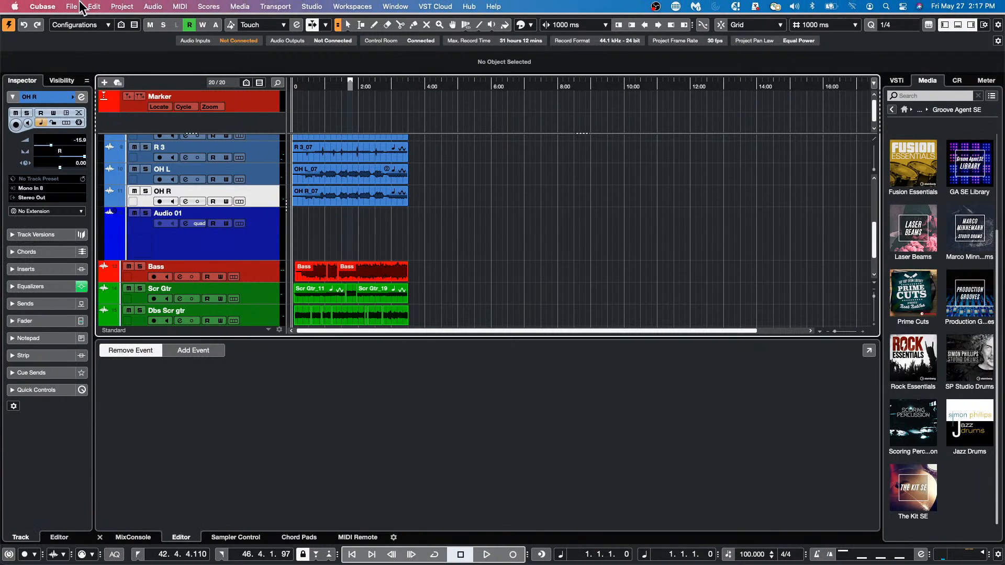
# Open the recent project "jump off" from the project list
pyautogui.click(81, 6)
pyautogui.click(79, 18)
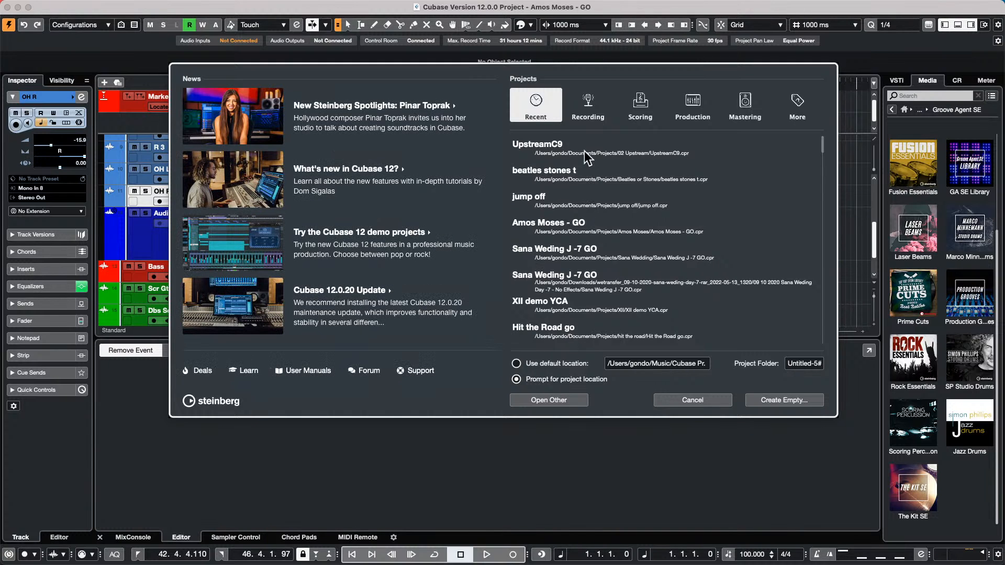
pyautogui.doubleClick(564, 201)
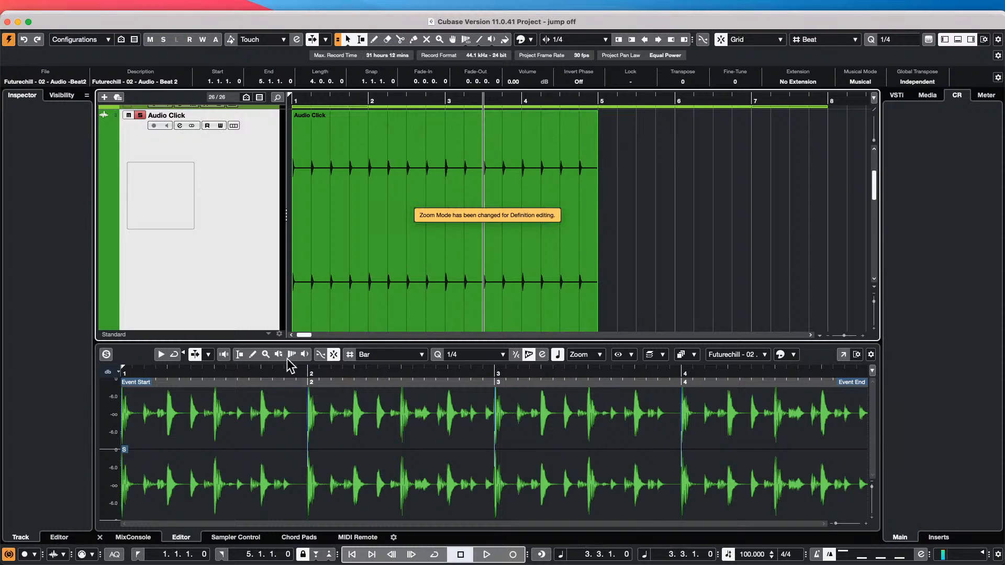
# Revert the jump off project to its previously saved version and delete the new files created since that save
pyautogui.click(28, 21)
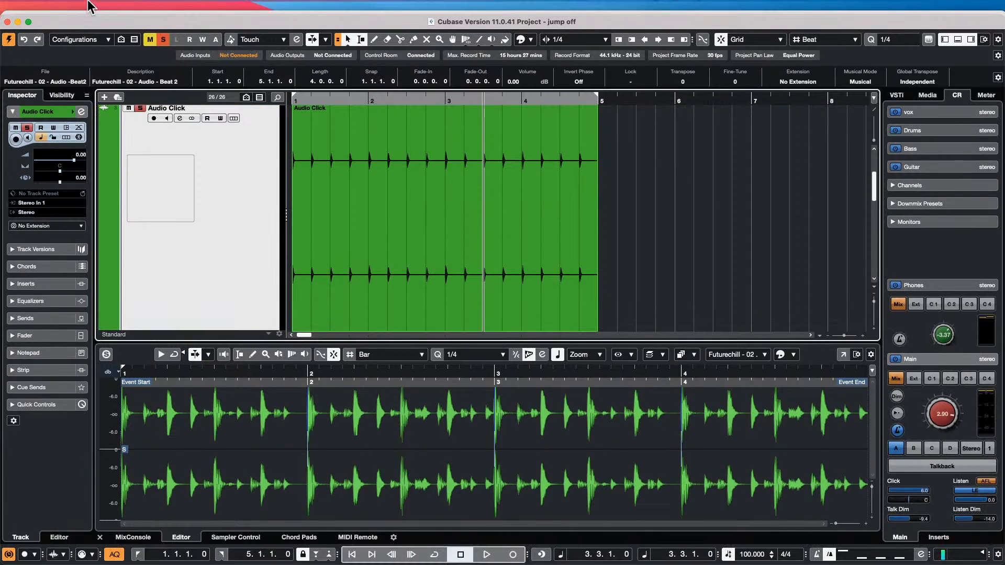
pyautogui.click(72, 6)
pyautogui.click(97, 119)
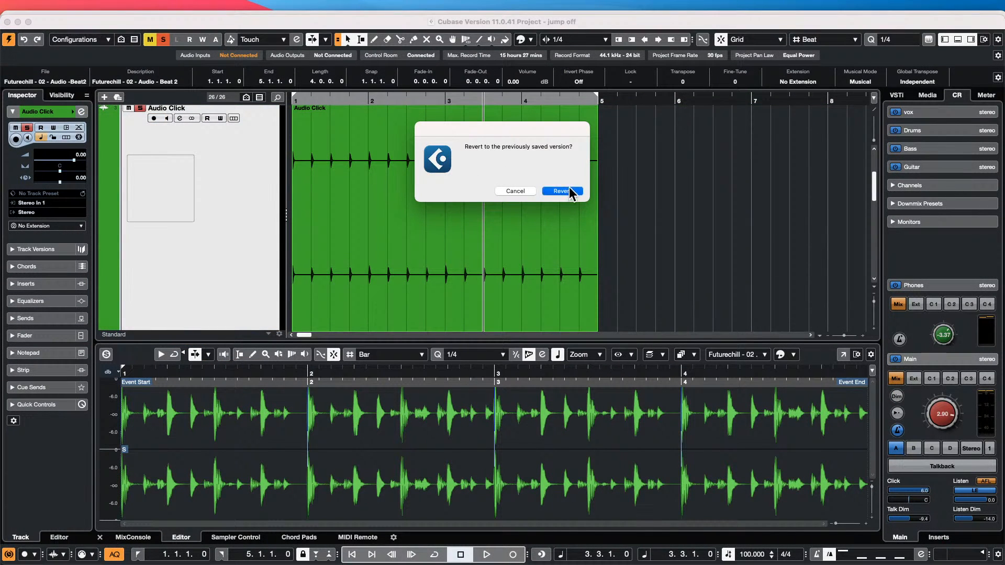
pyautogui.click(570, 191)
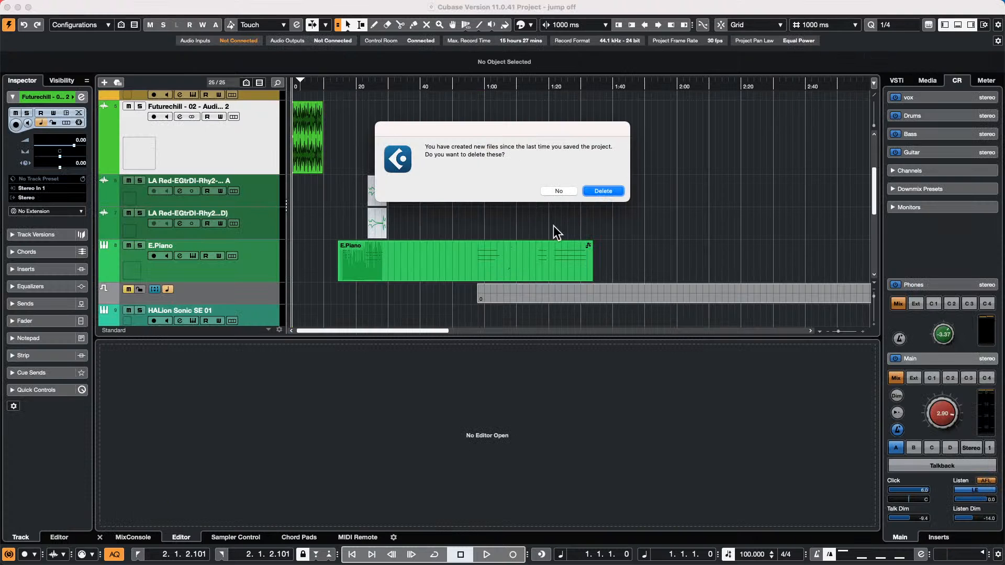
pyautogui.click(603, 192)
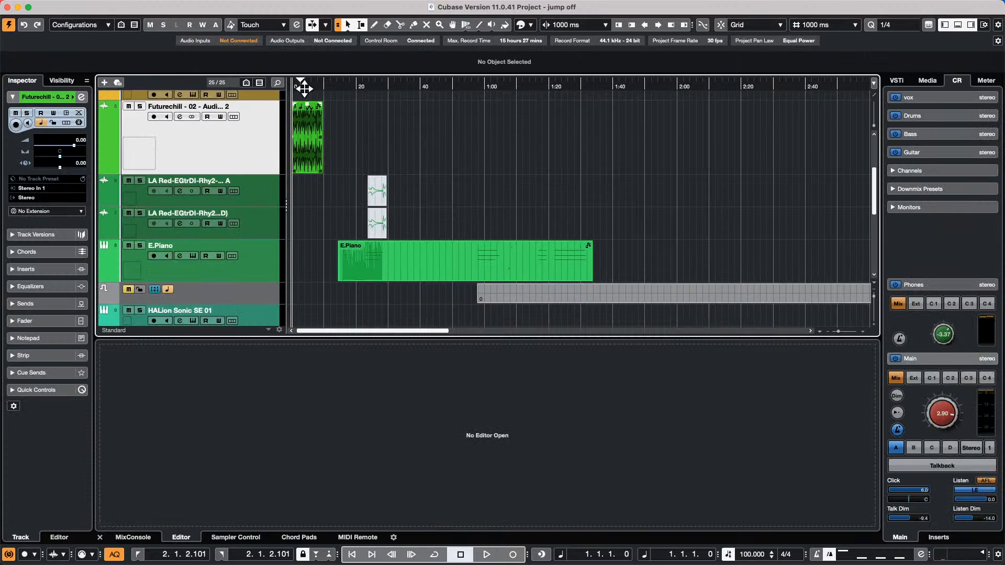
# Apply the SpectraLayers extension to the Futurechill - 02 - Audio - Beat 2 event
pyautogui.press('h')
pyautogui.press('h')
pyautogui.press('h')
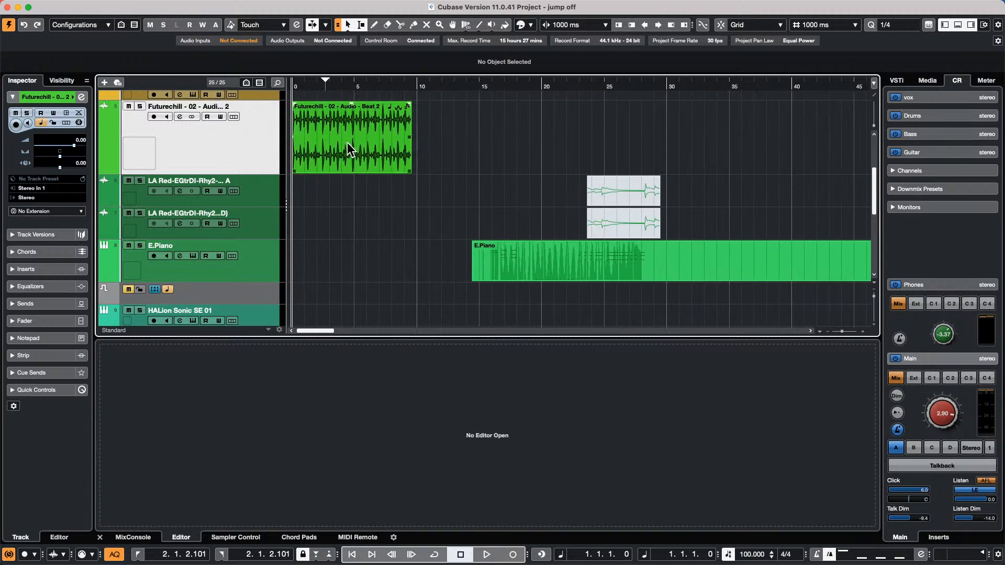
pyautogui.click(378, 148)
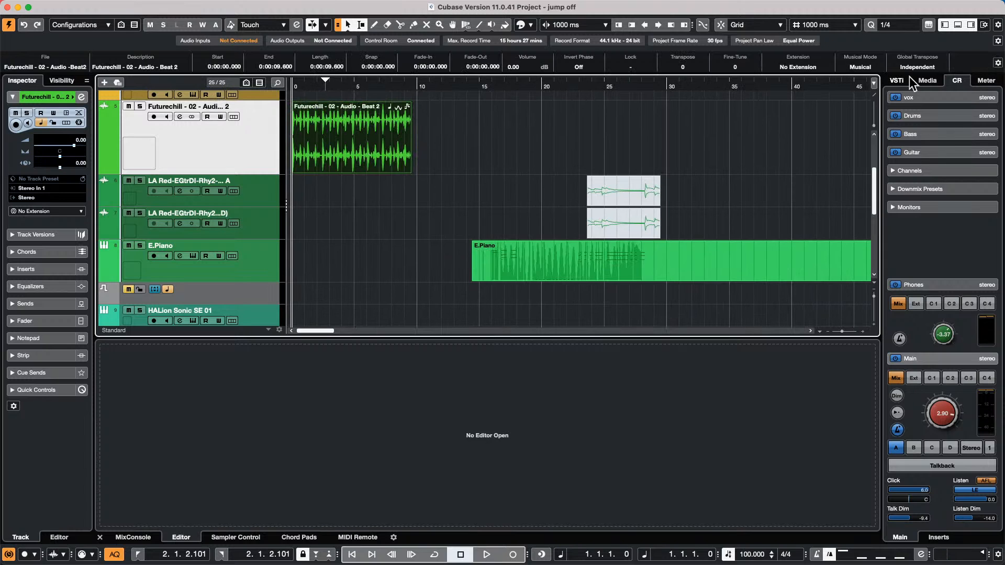
pyautogui.click(801, 66)
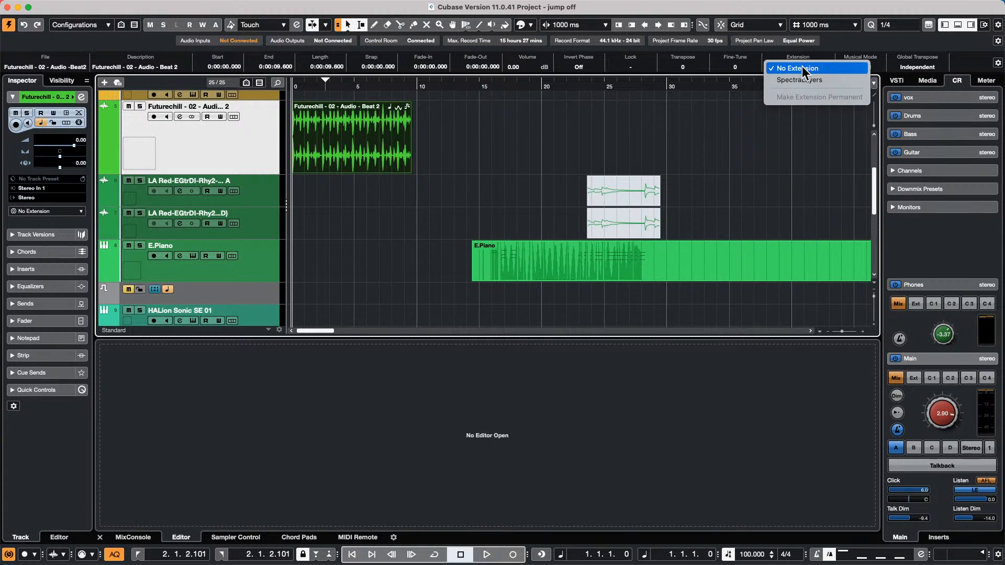
pyautogui.click(805, 80)
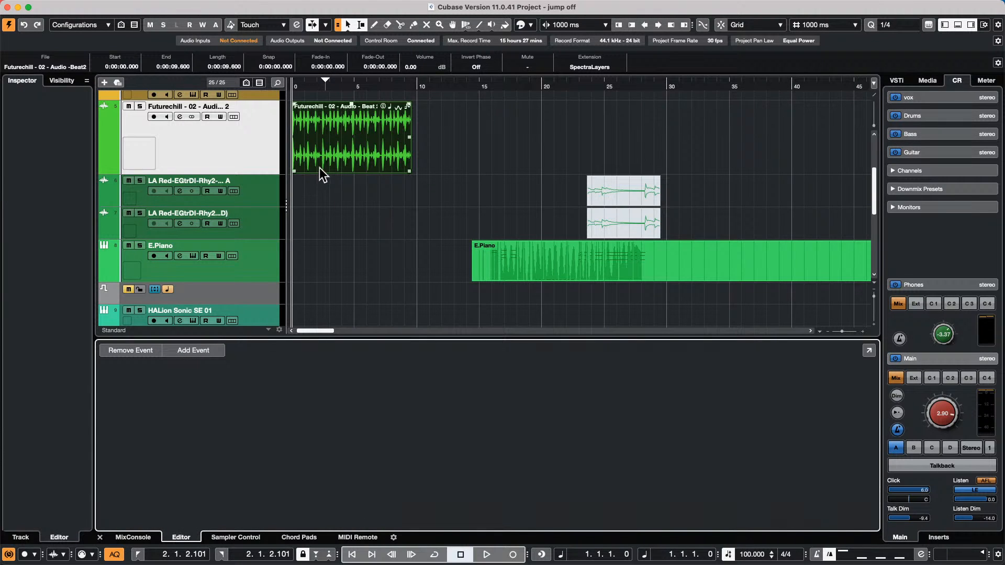
# Try to bring the Futurechill beat event up in the SpectraLayers editor
pyautogui.doubleClick(341, 155)
pyautogui.doubleClick(340, 155)
pyautogui.click(341, 155)
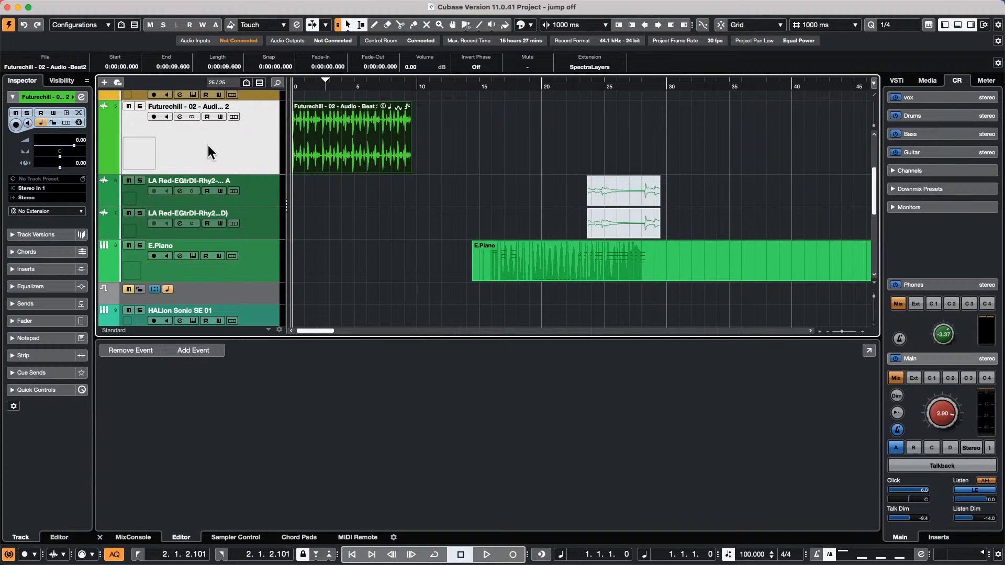
# Set the Futurechill beat track's extension to SpectraLayers and open its audio event for editing
pyautogui.click(63, 212)
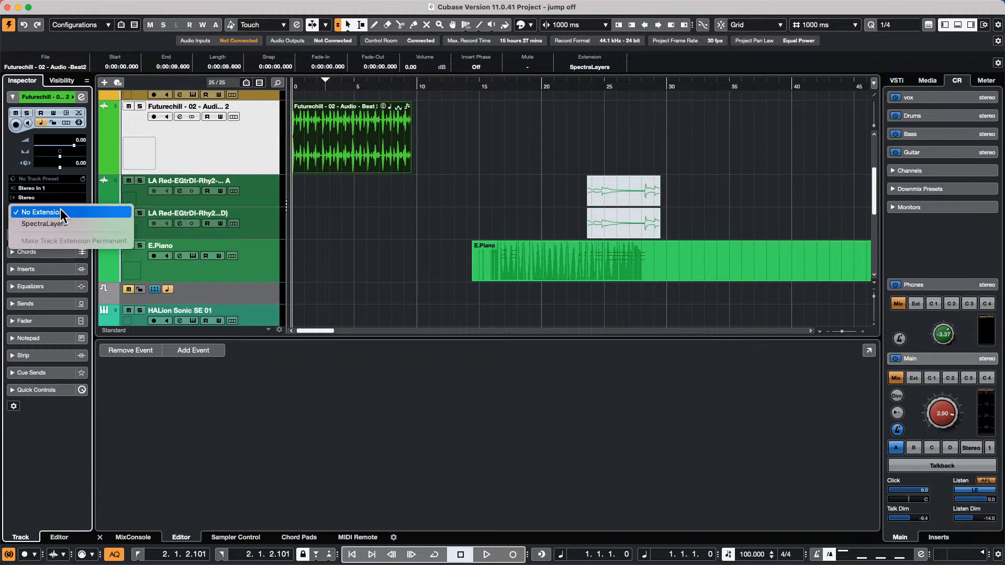
pyautogui.click(61, 225)
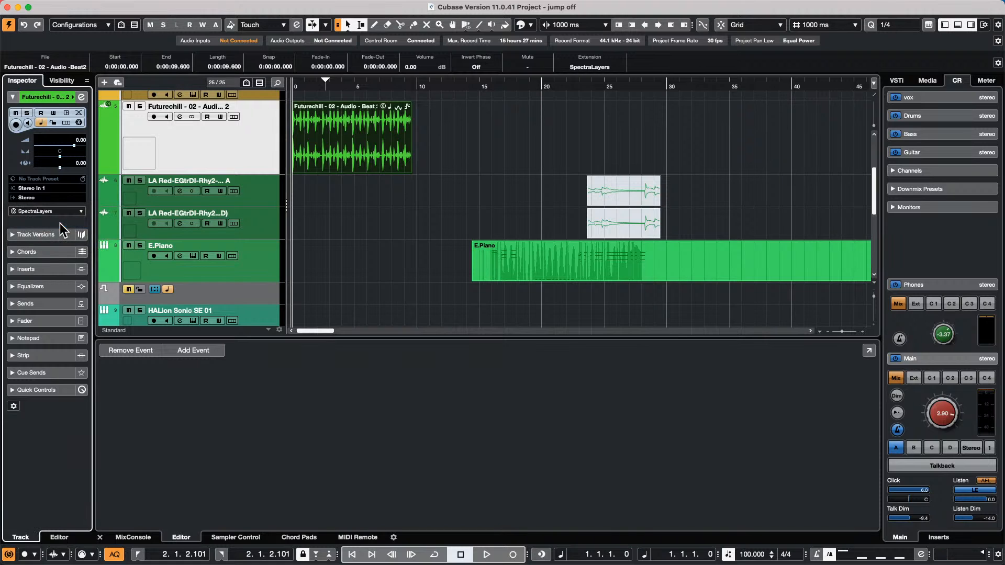
pyautogui.doubleClick(354, 147)
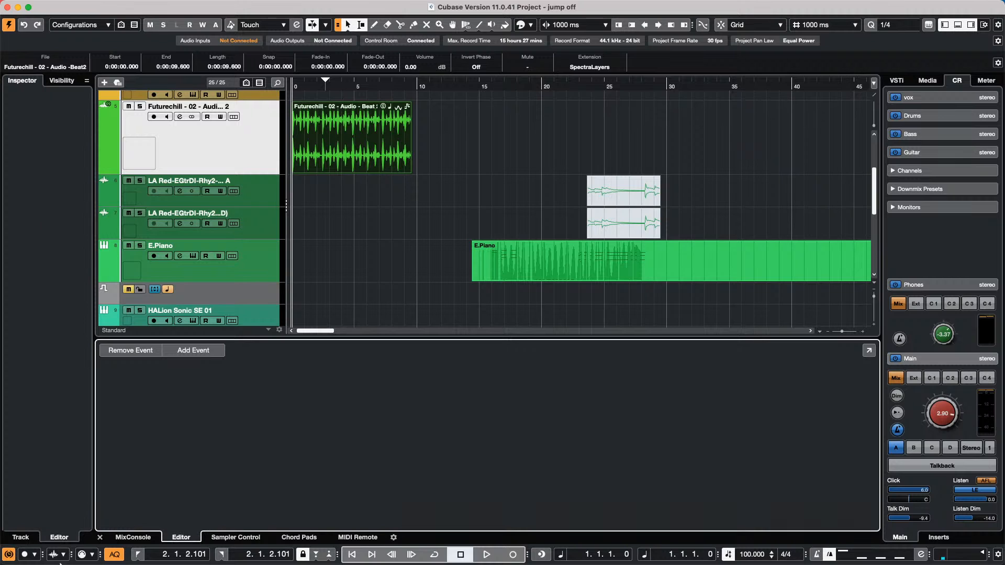
# Bring up the file browser for opening another existing project
pyautogui.moveTo(89, 3)
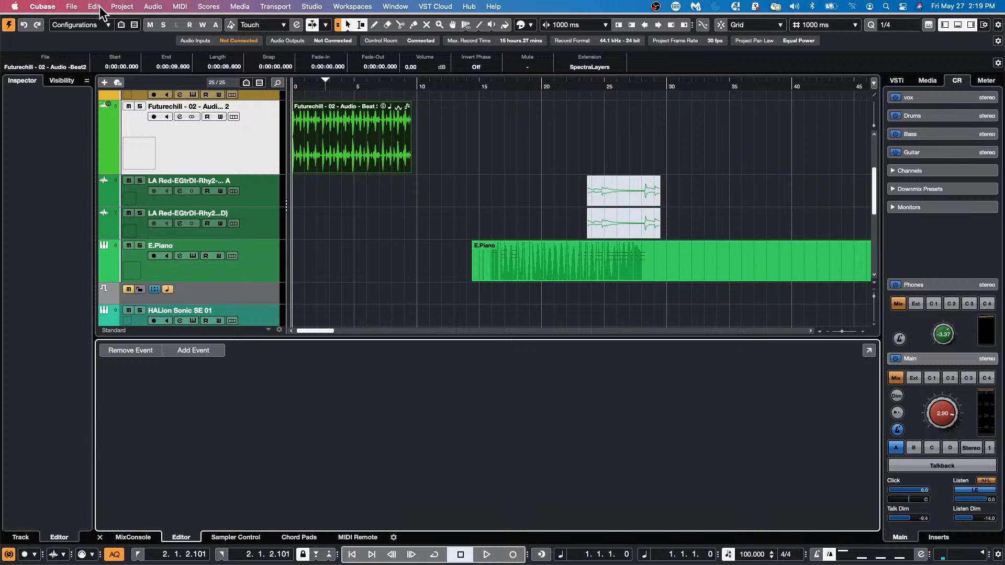
pyautogui.click(74, 7)
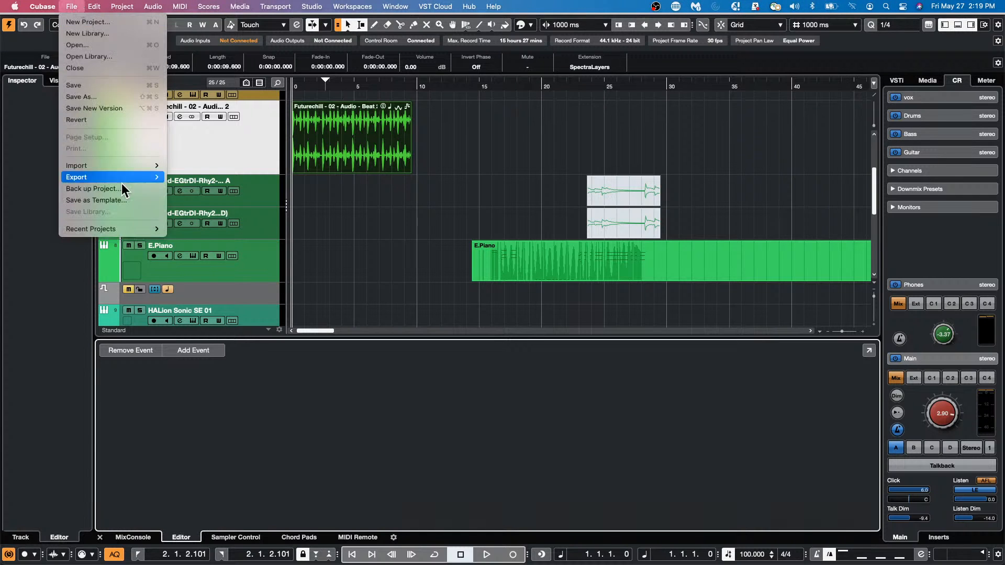
pyautogui.click(97, 45)
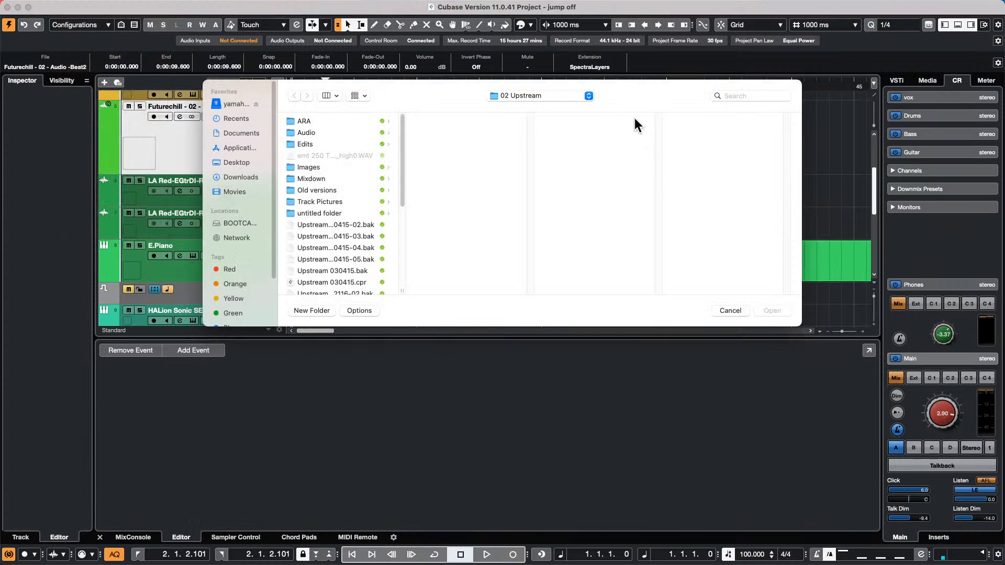
# Open the project file CX Audio.cpr from the CX Audio folder inside Projects and activate it
pyautogui.click(532, 96)
pyautogui.click(532, 107)
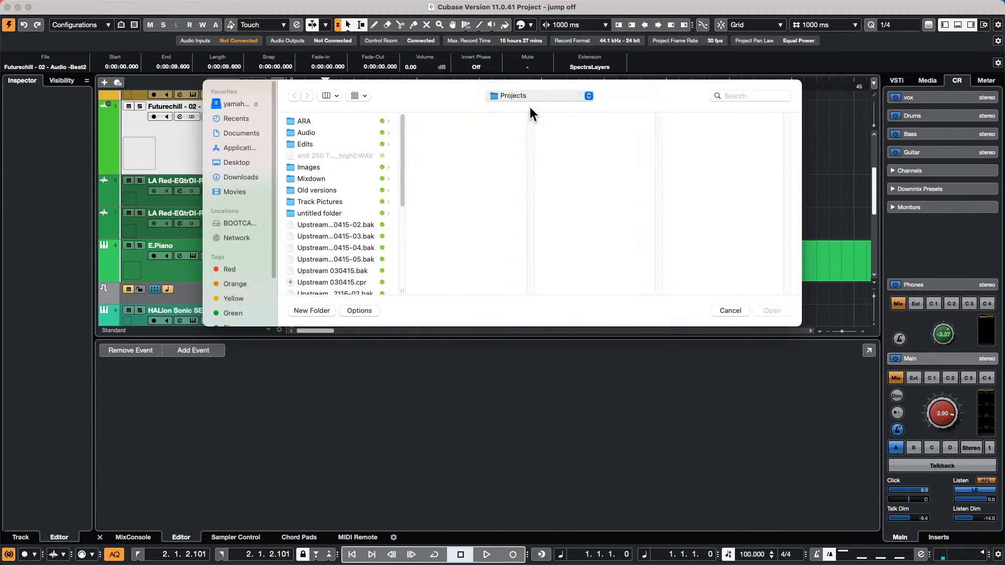
pyautogui.scroll(-10, 457, 184)
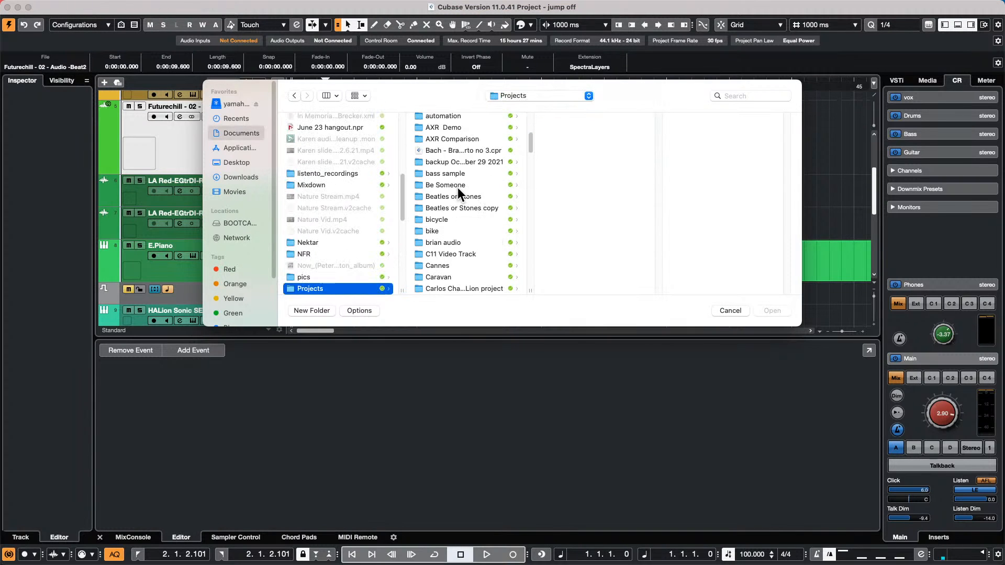
pyautogui.scroll(-3, 458, 188)
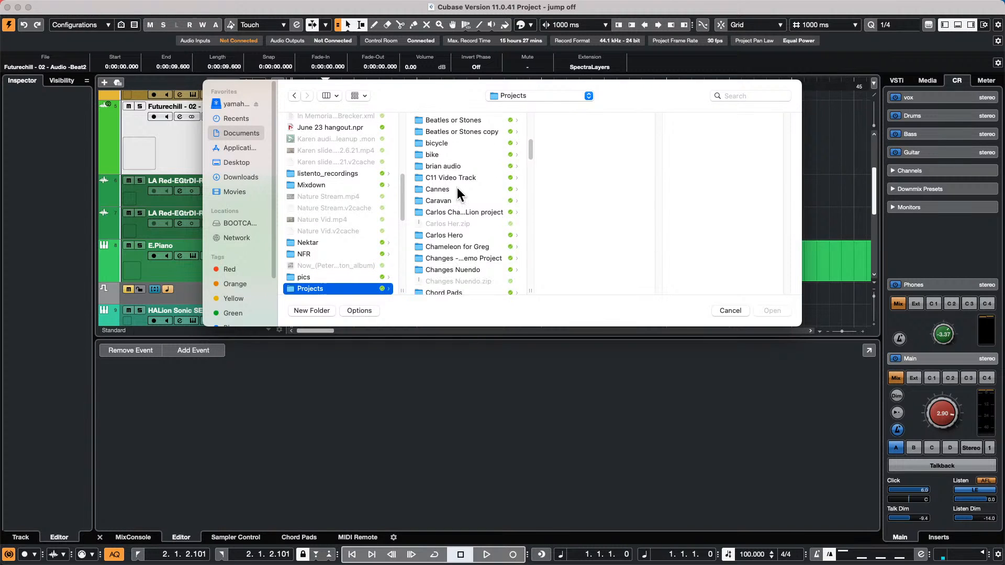
pyautogui.scroll(-7, 458, 188)
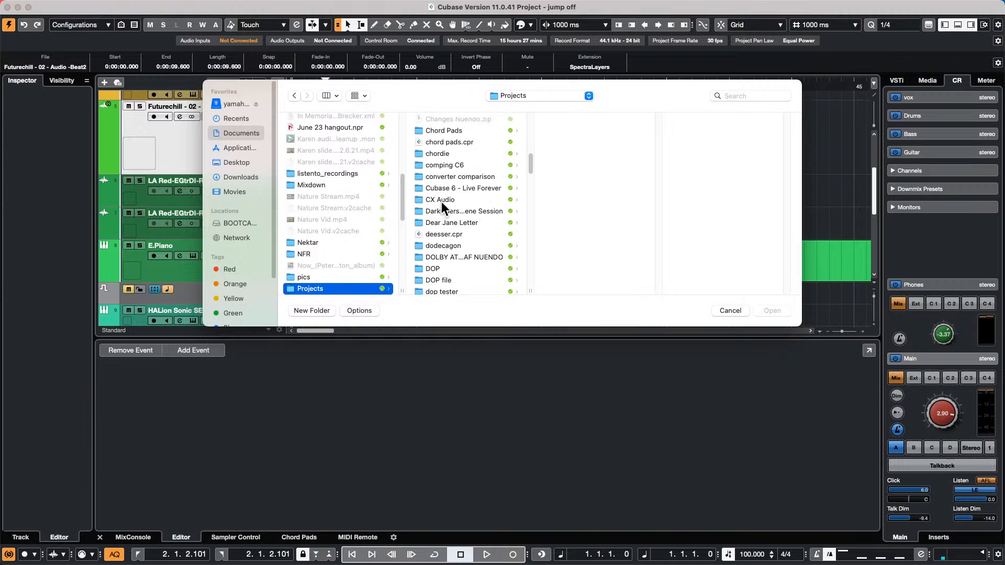
pyautogui.click(442, 200)
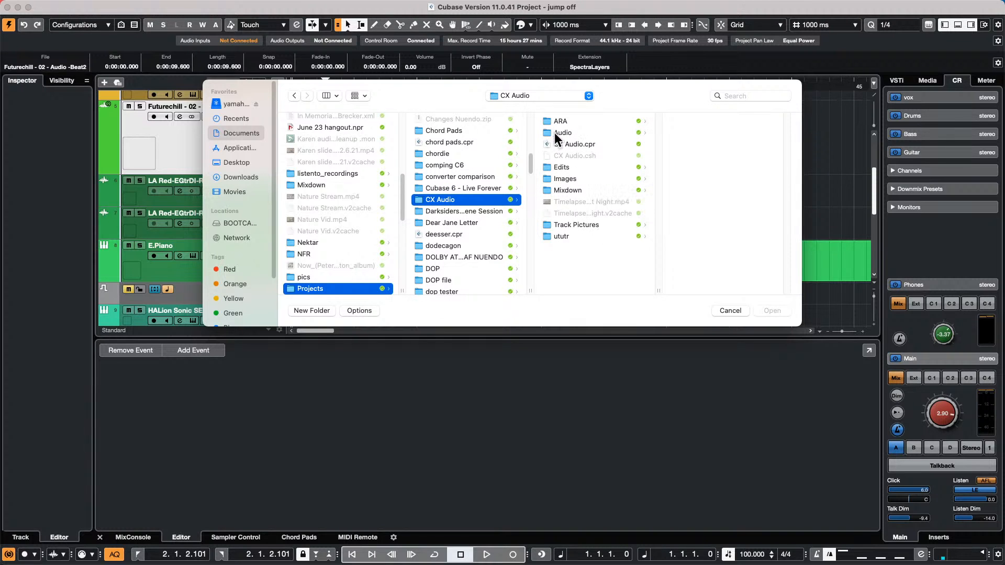
pyautogui.doubleClick(569, 145)
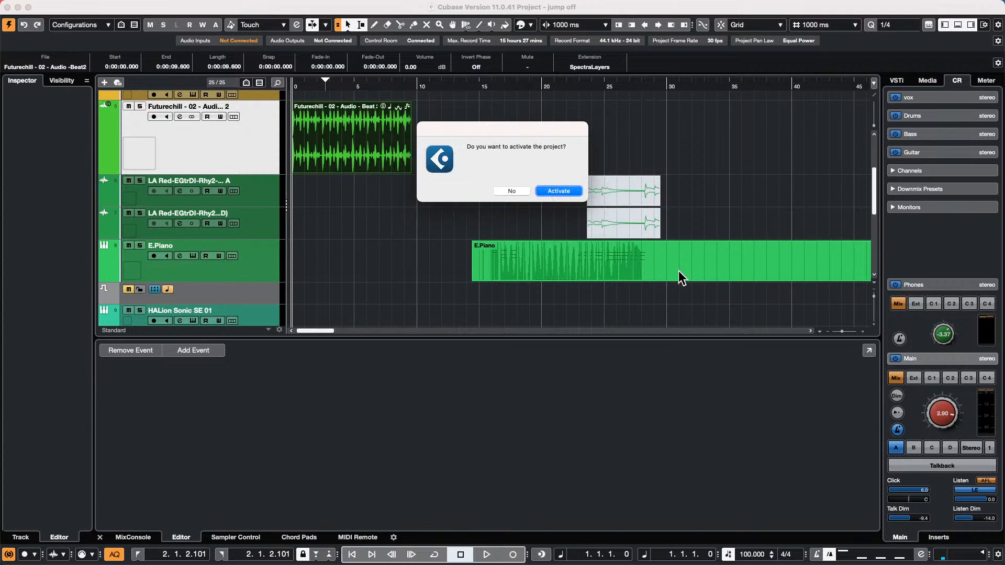
pyautogui.press('Return')
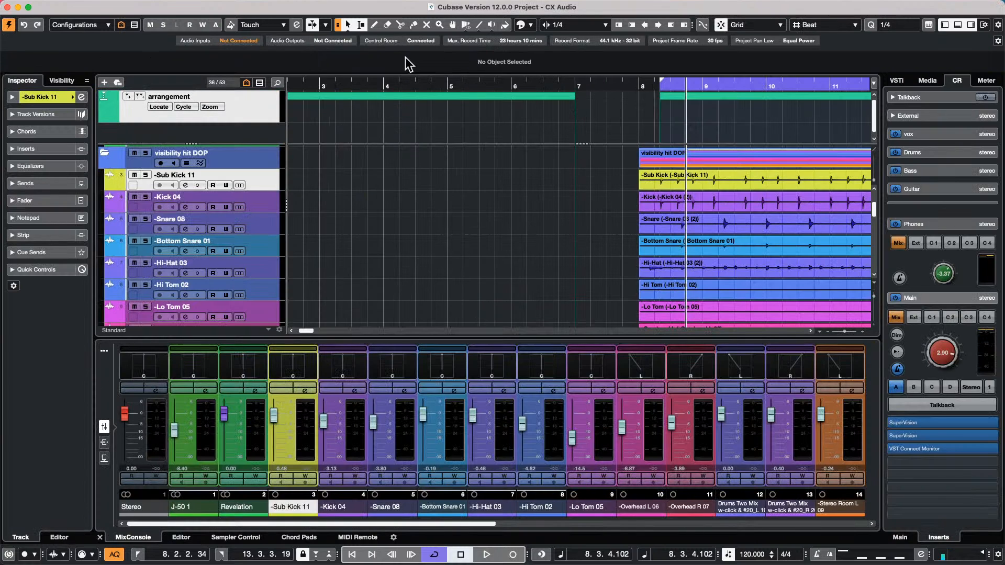
# Locate the side chain distroyer section with its kick and synth tracks and place the playback position shortly before bar 20
pyautogui.moveTo(398, 82); pyautogui.dragTo(406, 43)
pyautogui.scroll(-10, 485, 215)
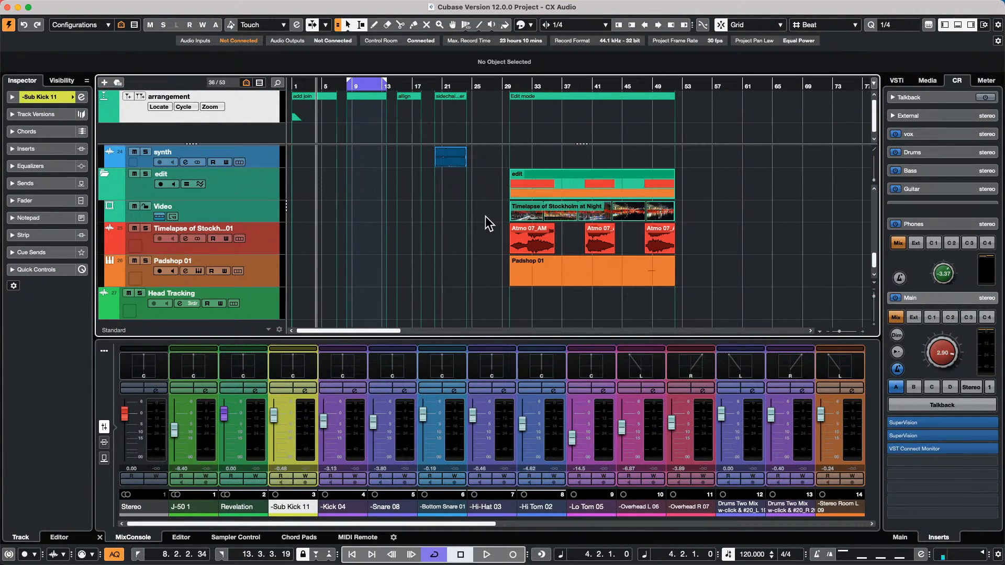
pyautogui.scroll(3, 485, 216)
pyautogui.moveTo(450, 89); pyautogui.dragTo(438, 126)
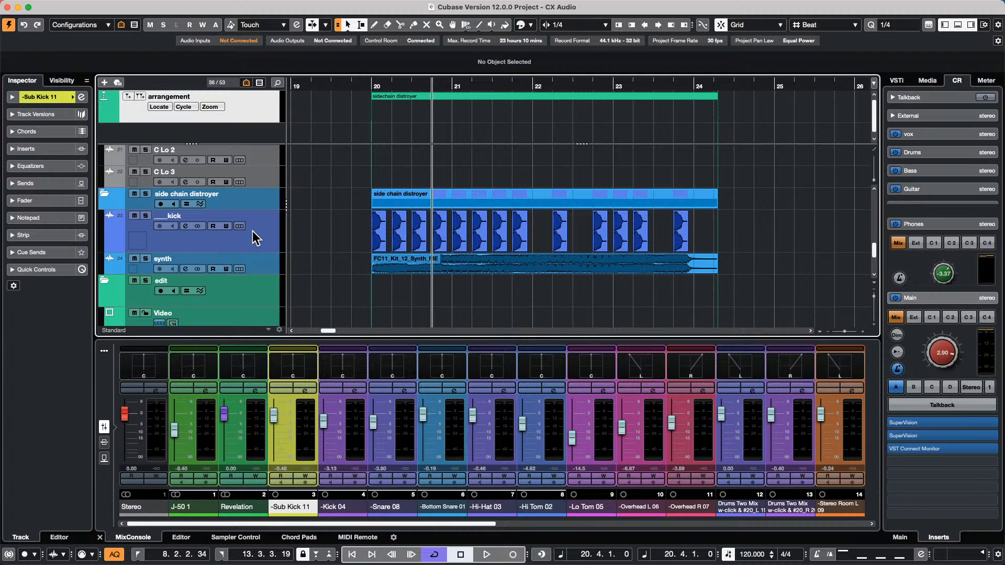
pyautogui.click(346, 90)
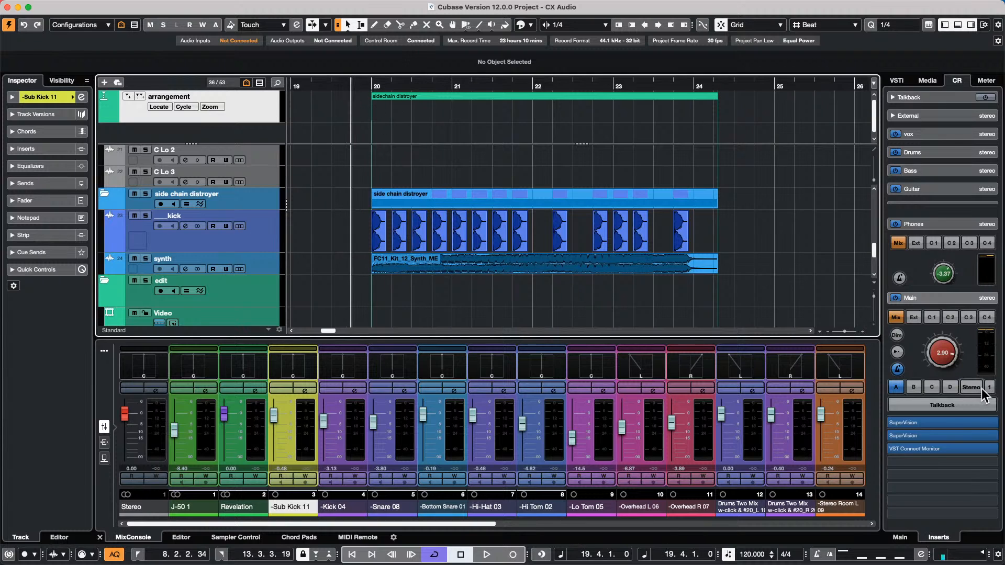
# Lower the Control Room main level to -12.7 and play the side chain distroyer section for a few bars
pyautogui.moveTo(947, 356); pyautogui.dragTo(937, 398)
pyautogui.moveTo(894, 452)
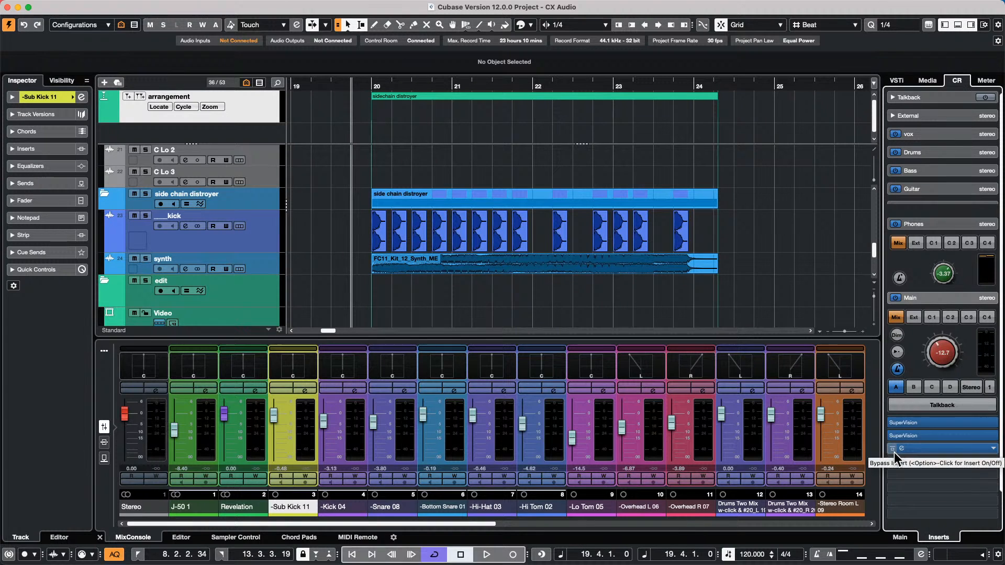
pyautogui.press('space')
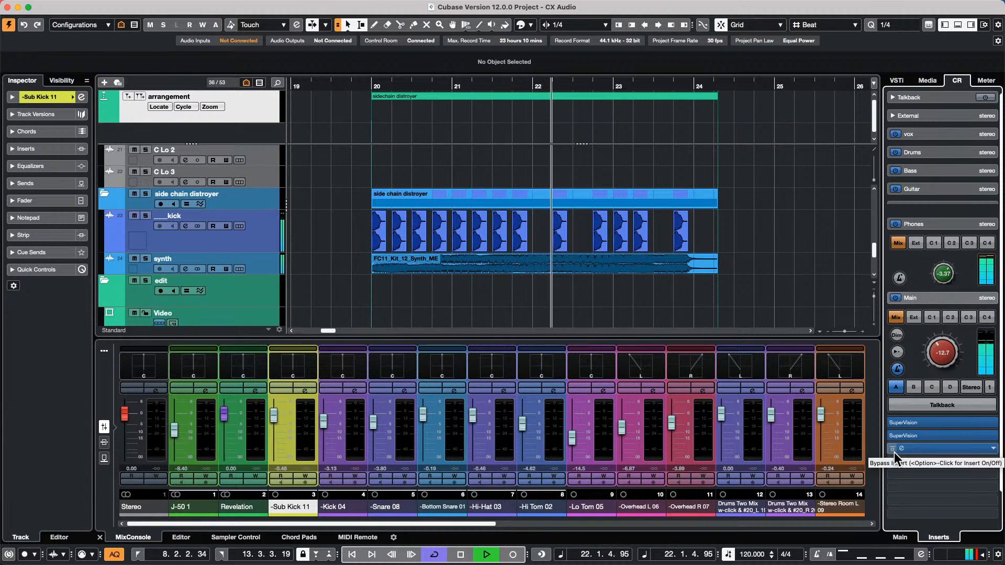
pyautogui.press('space')
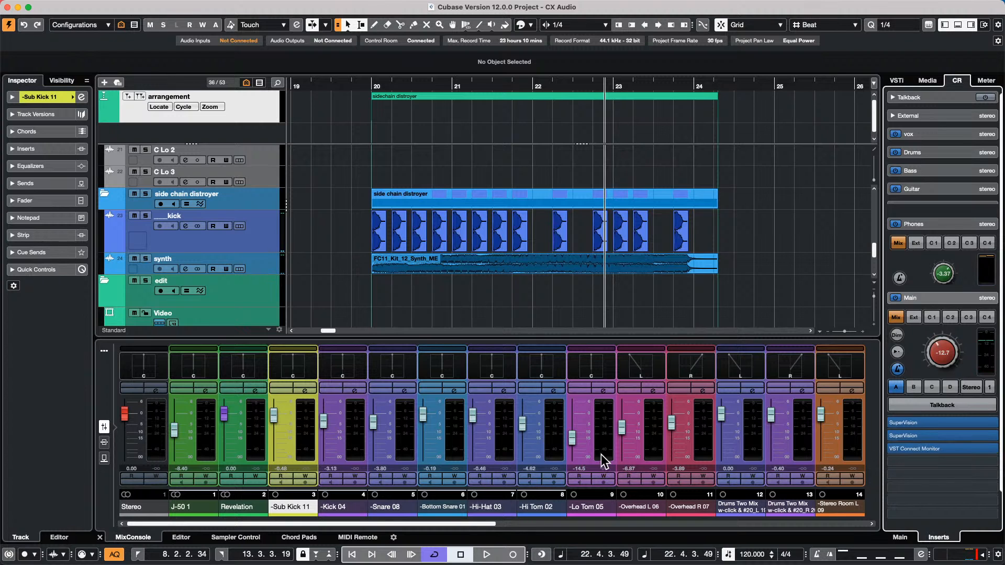
# Open the Compressor insert on the synth track and add the ___kick track as its side-chain source
pyautogui.click(262, 264)
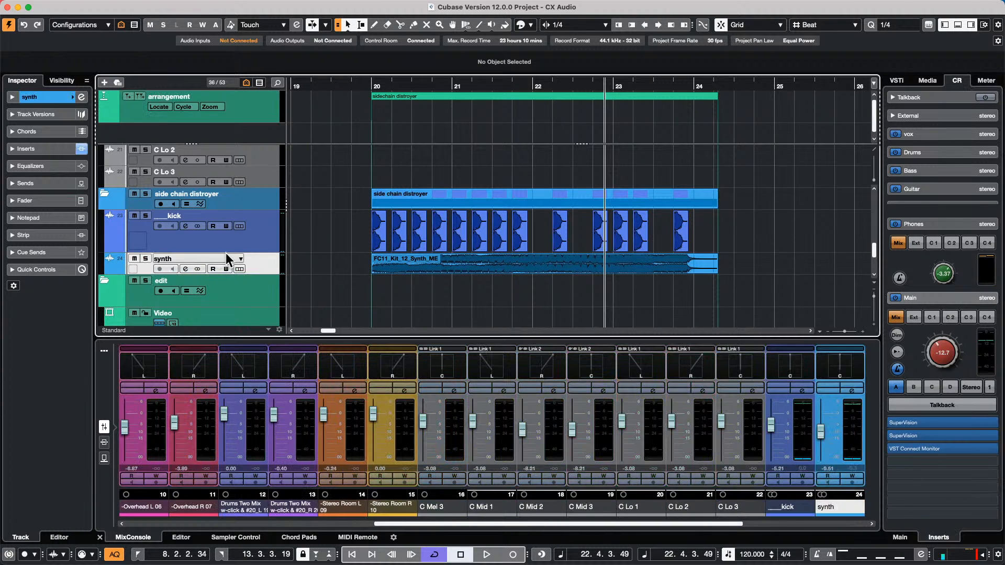
pyautogui.click(21, 149)
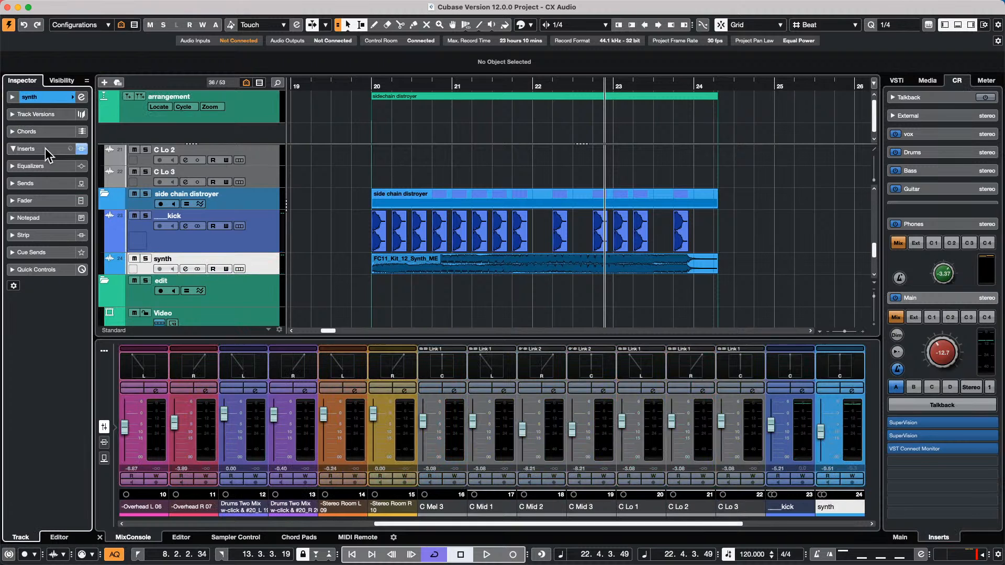
pyautogui.click(50, 170)
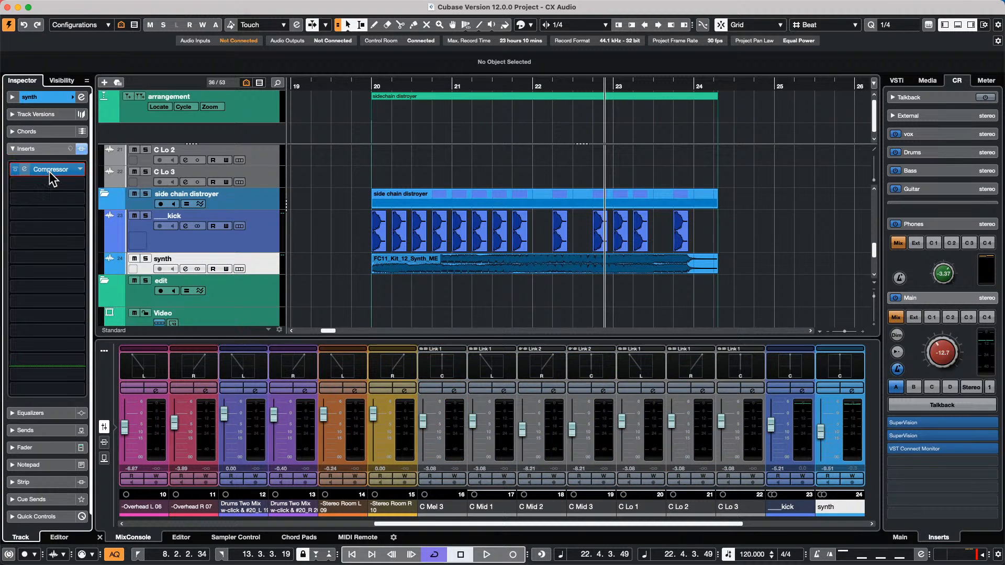
pyautogui.moveTo(369, 171); pyautogui.dragTo(672, 198)
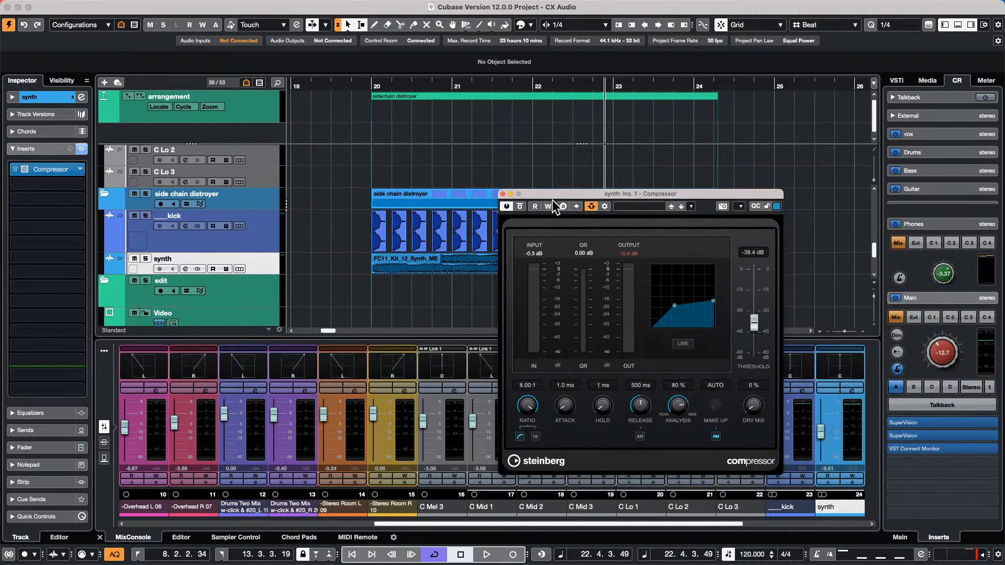
pyautogui.click(591, 205)
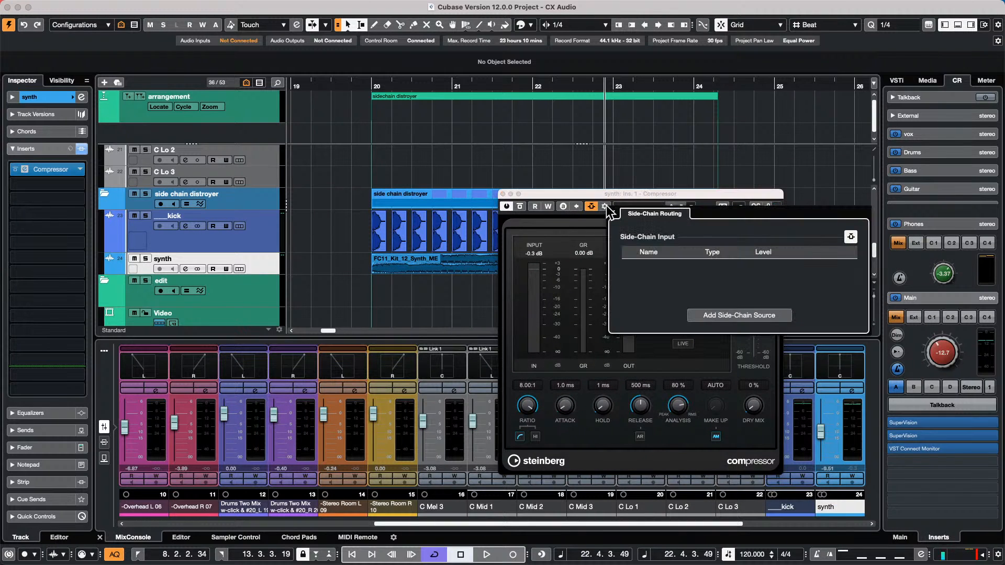
pyautogui.click(741, 316)
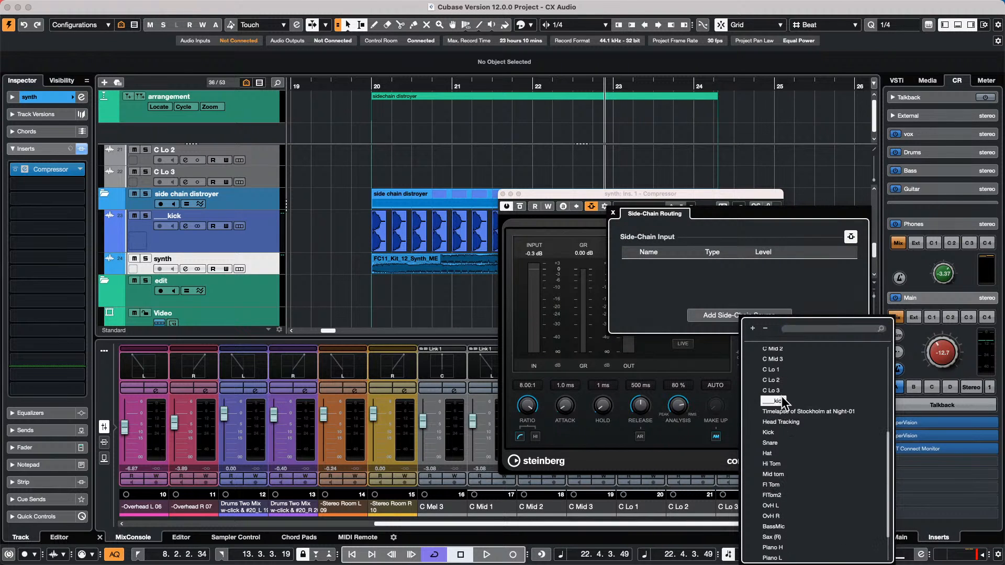
pyautogui.click(779, 401)
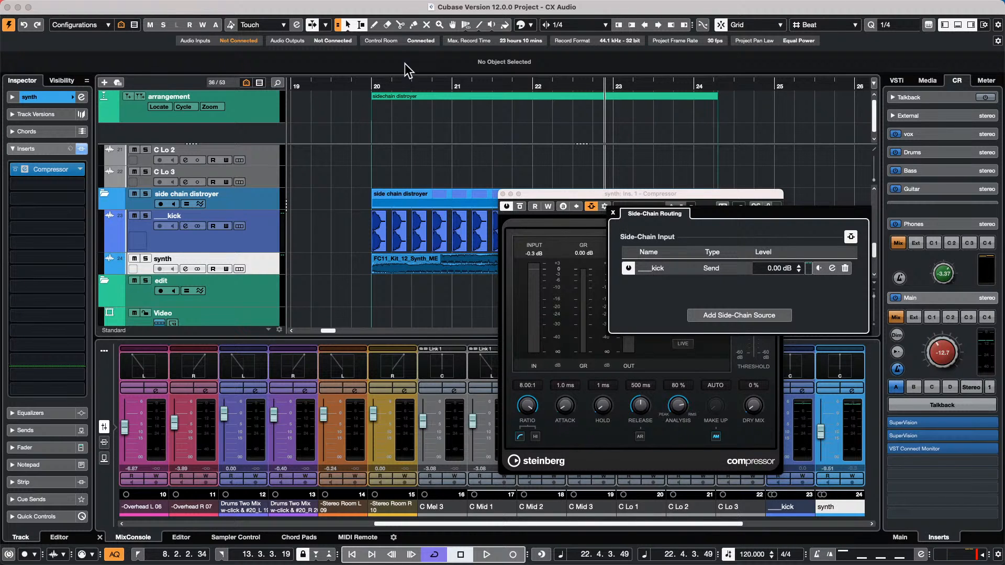
# Audition the side-chained synth with the kick, raising the Control Room main level to -6.72 during playback
pyautogui.click(391, 82)
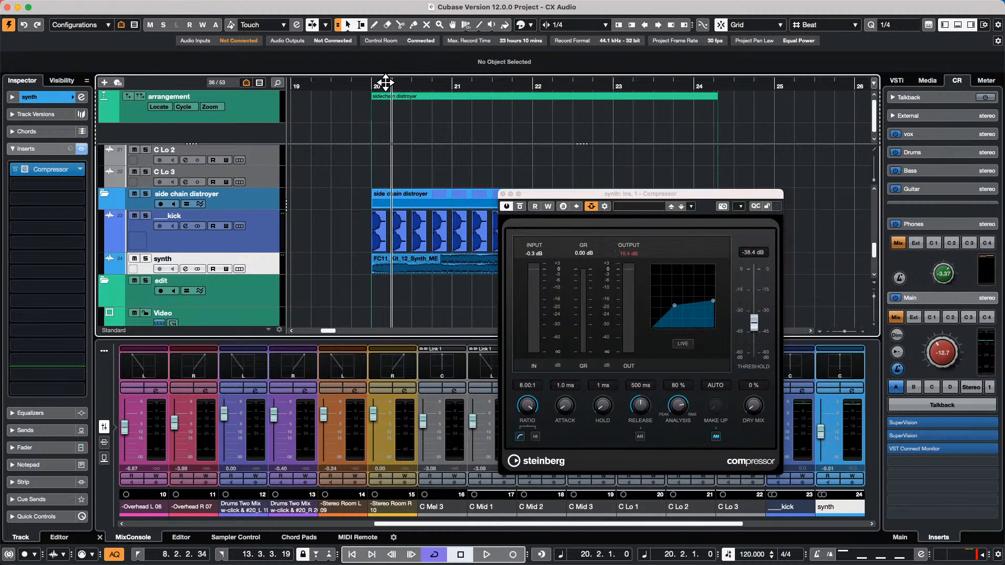
pyautogui.press('space')
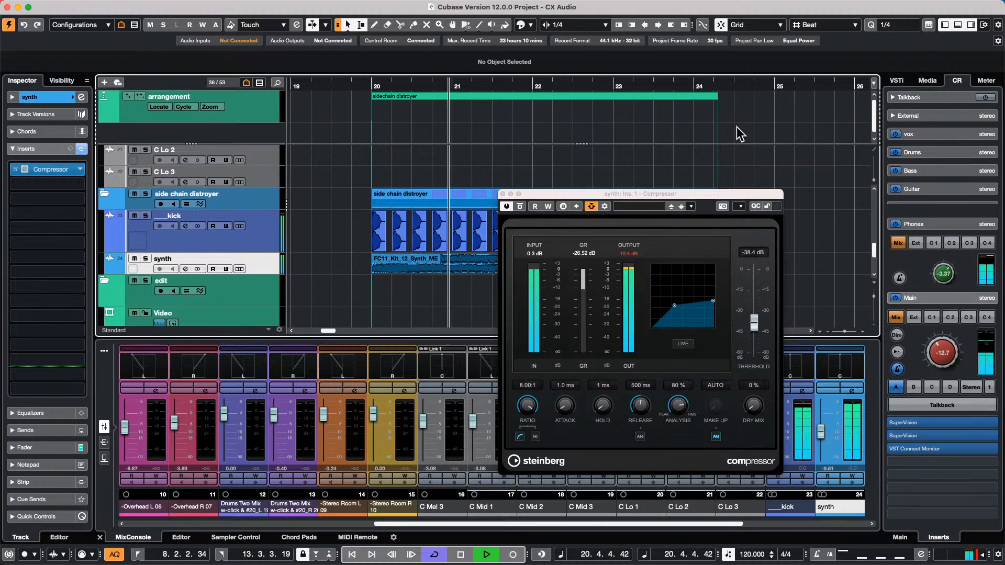
pyautogui.moveTo(944, 355); pyautogui.dragTo(944, 343)
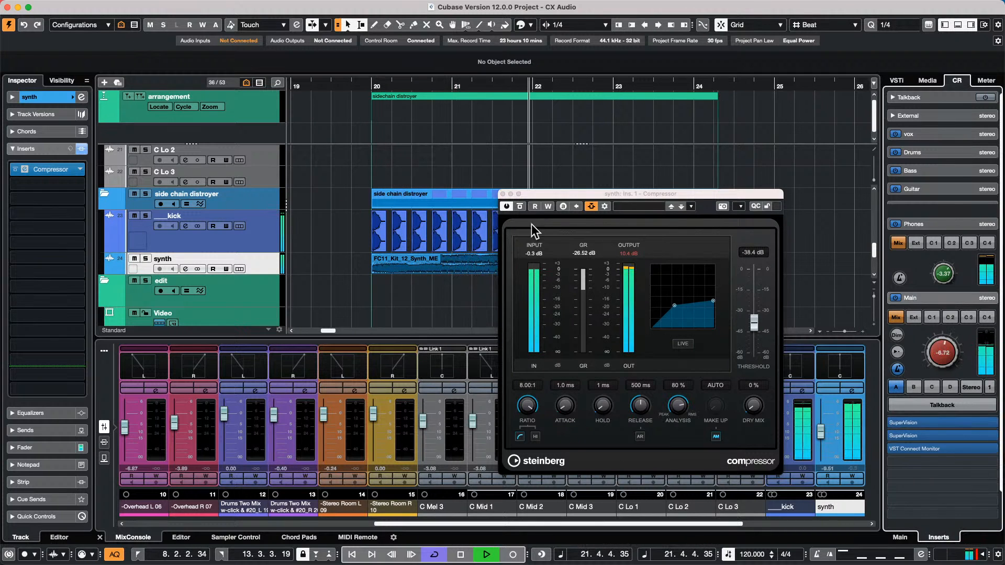
pyautogui.moveTo(554, 190); pyautogui.dragTo(668, 162)
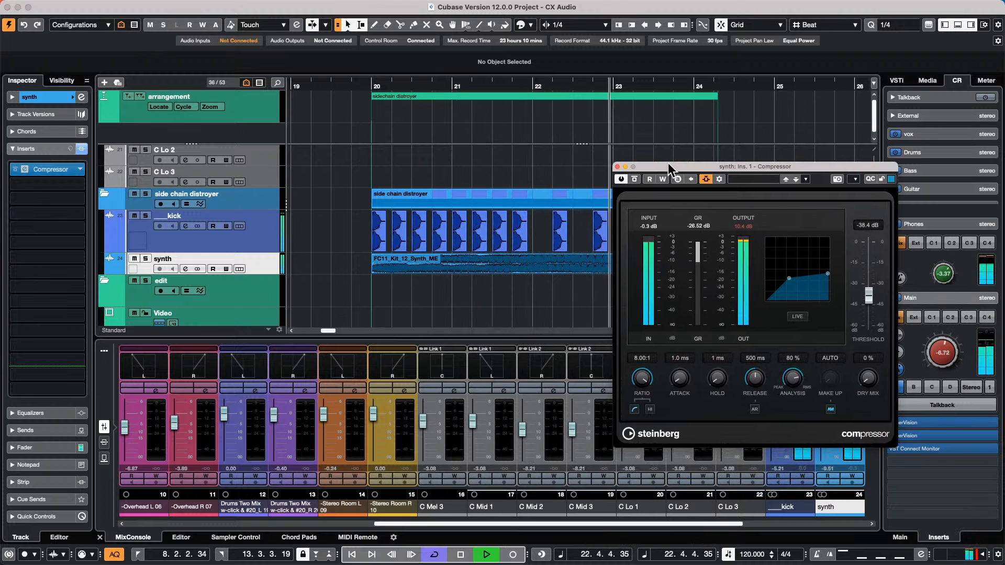
pyautogui.click(335, 83)
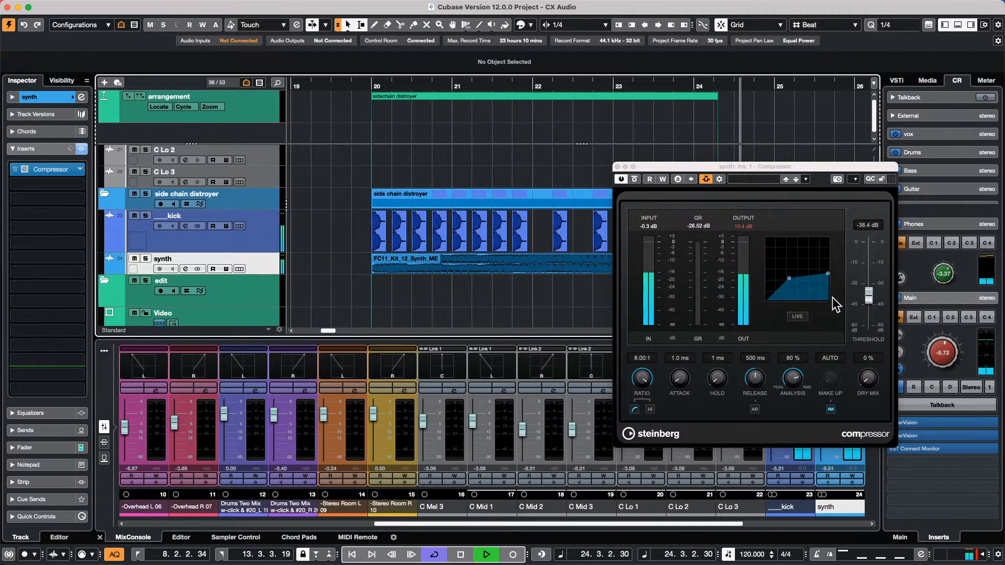
pyautogui.press('space')
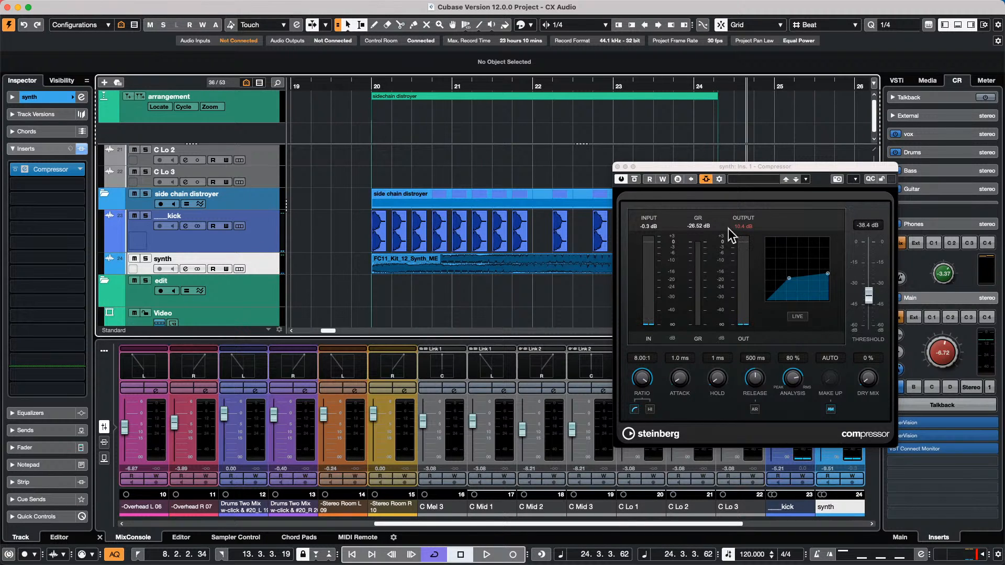
# Review the synth compressor's side-chain routing, then close the routing and compressor windows
pyautogui.click(706, 180)
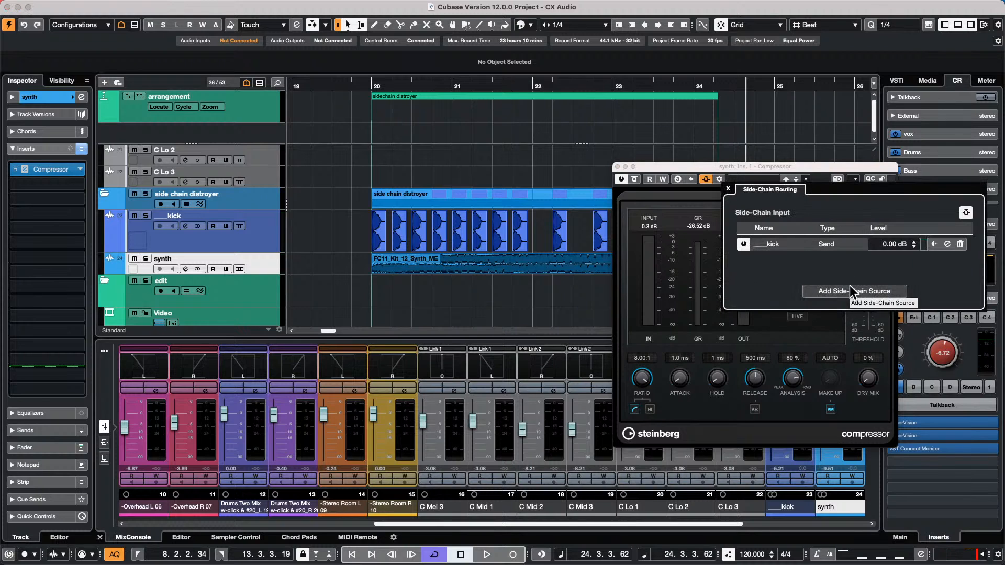
pyautogui.click(728, 189)
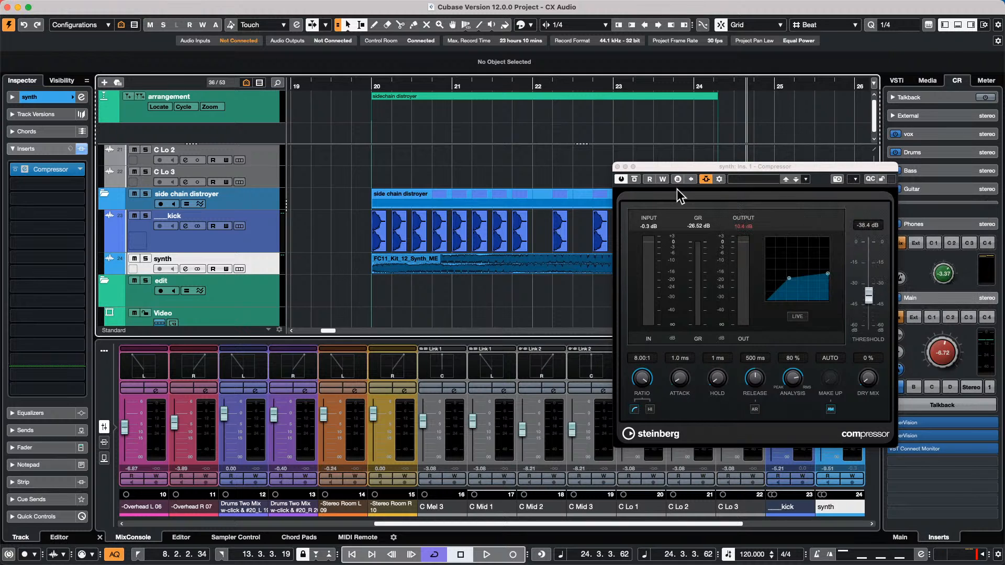
pyautogui.click(617, 167)
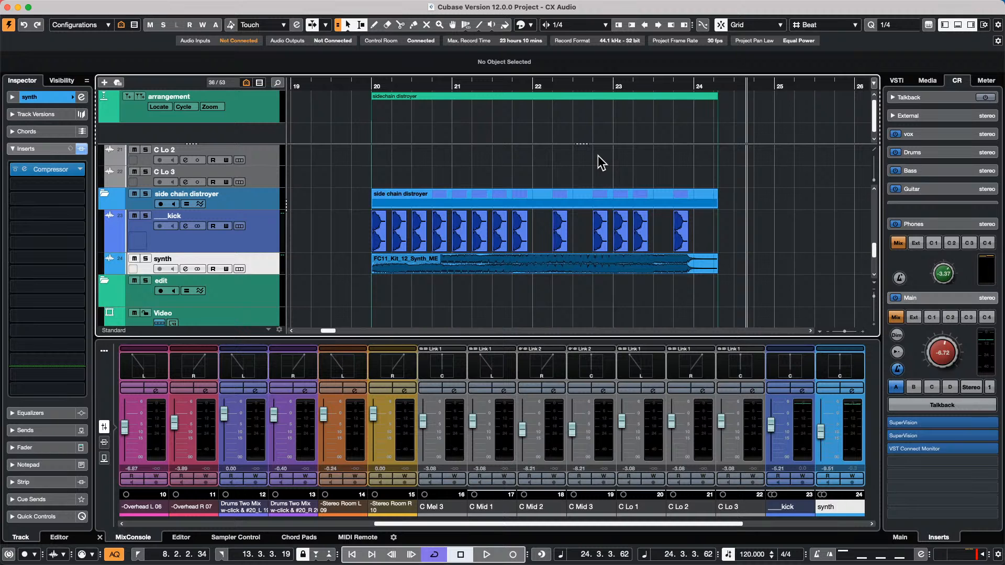
# Create a new empty project, using the CX Audio folder as its location
pyautogui.moveTo(125, 1)
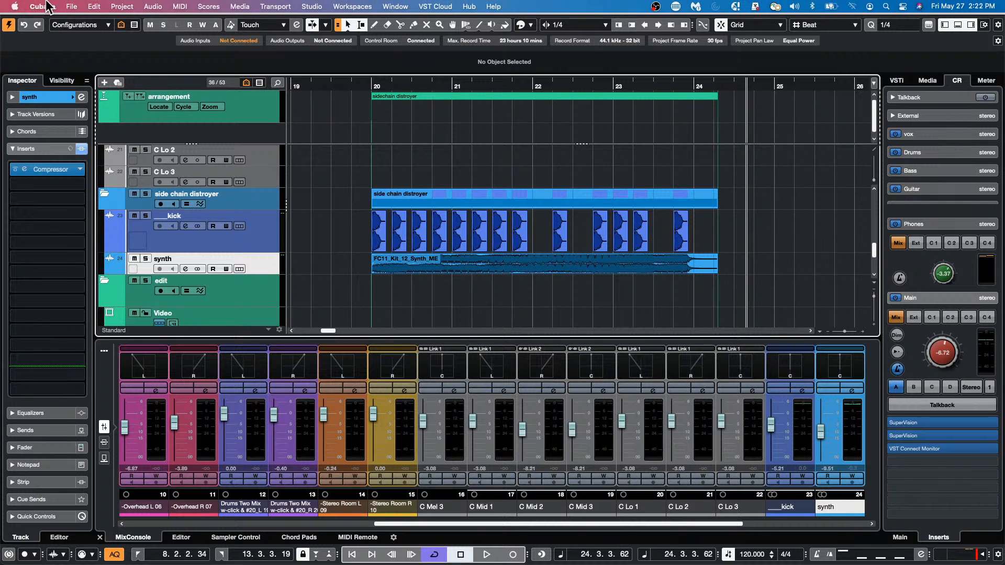
pyautogui.click(65, 6)
pyautogui.click(78, 15)
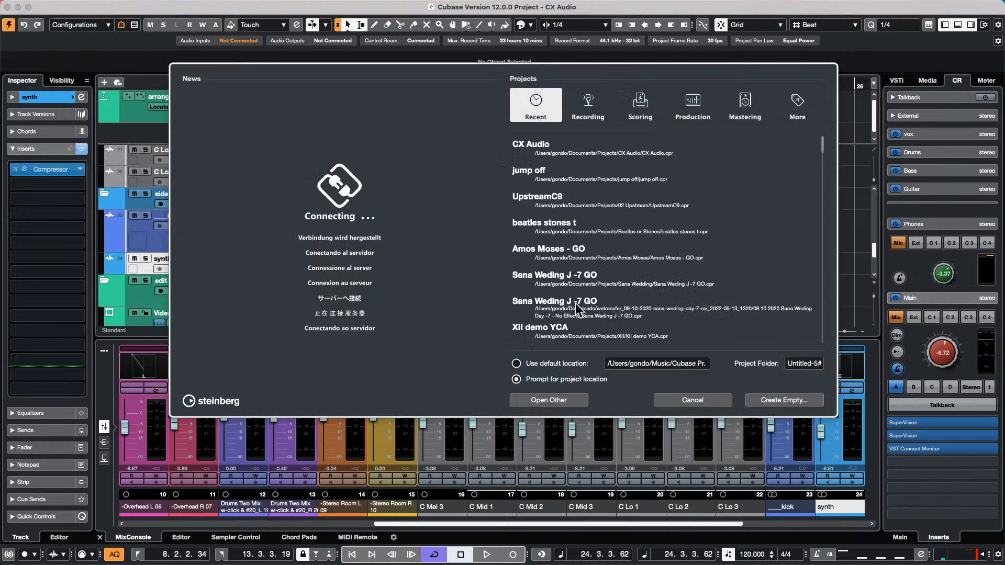
pyautogui.click(777, 401)
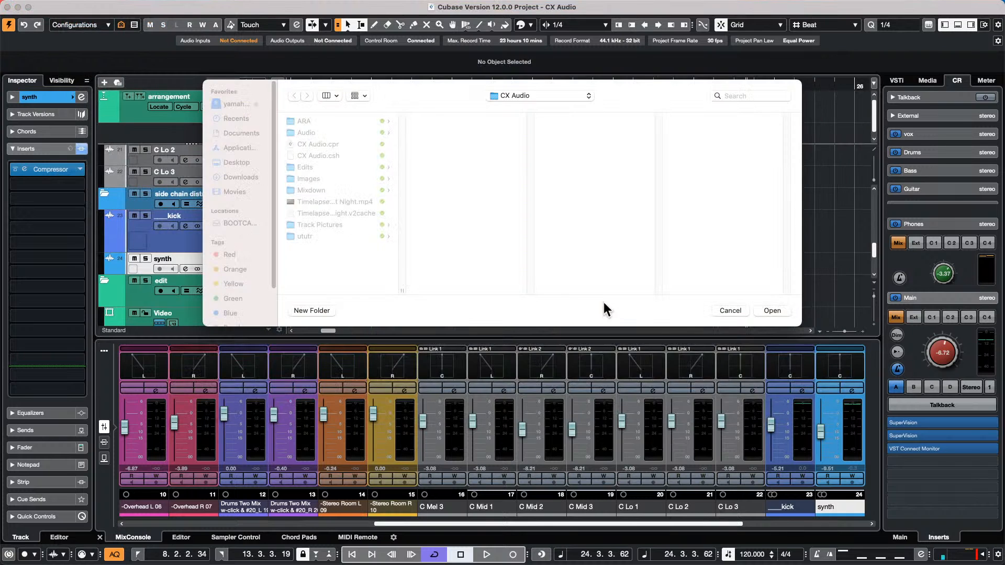
pyautogui.click(772, 310)
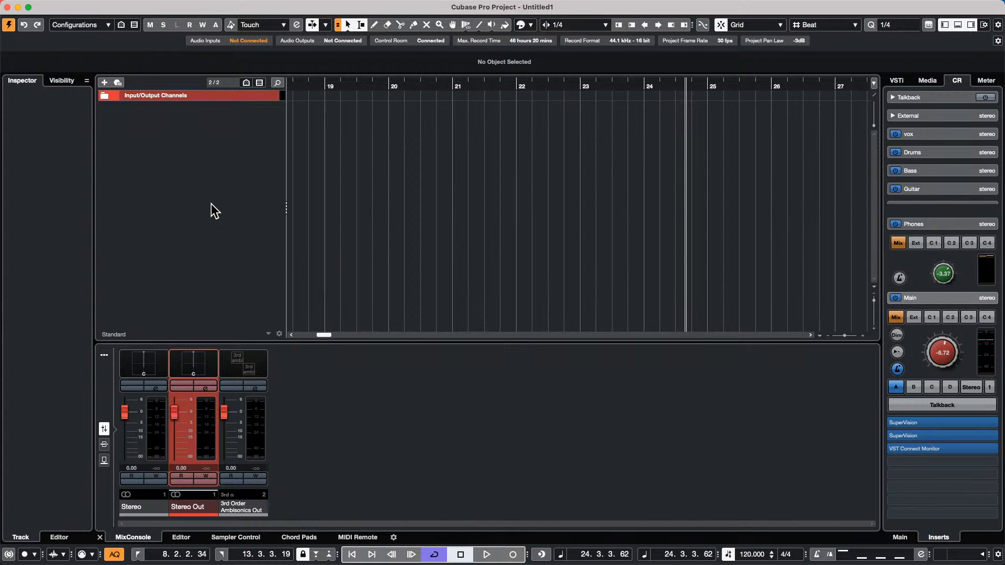
# Add an instrument track that uses Groove Agent SE as its instrument and Stereo Out as its output
pyautogui.rightClick(163, 110)
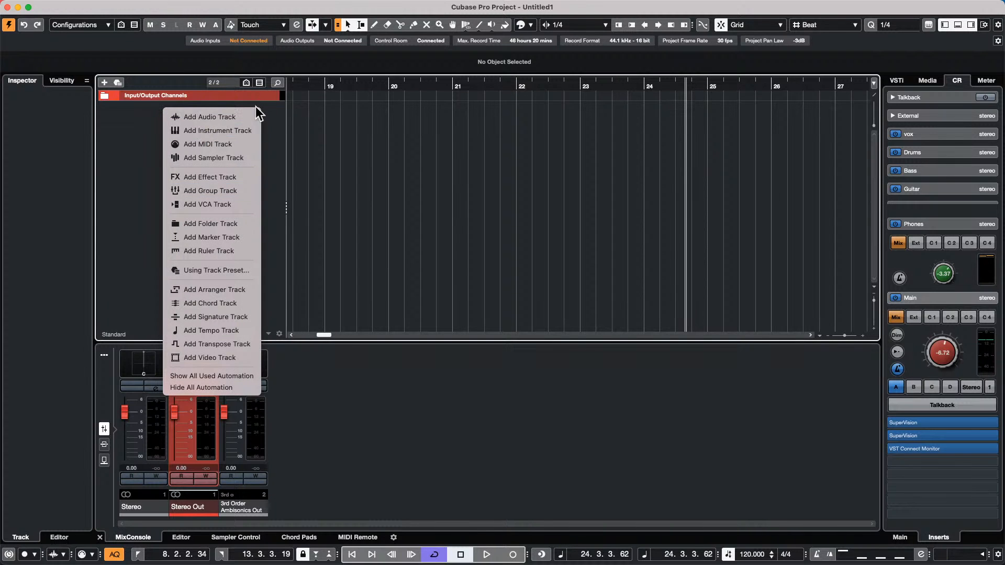
pyautogui.click(246, 131)
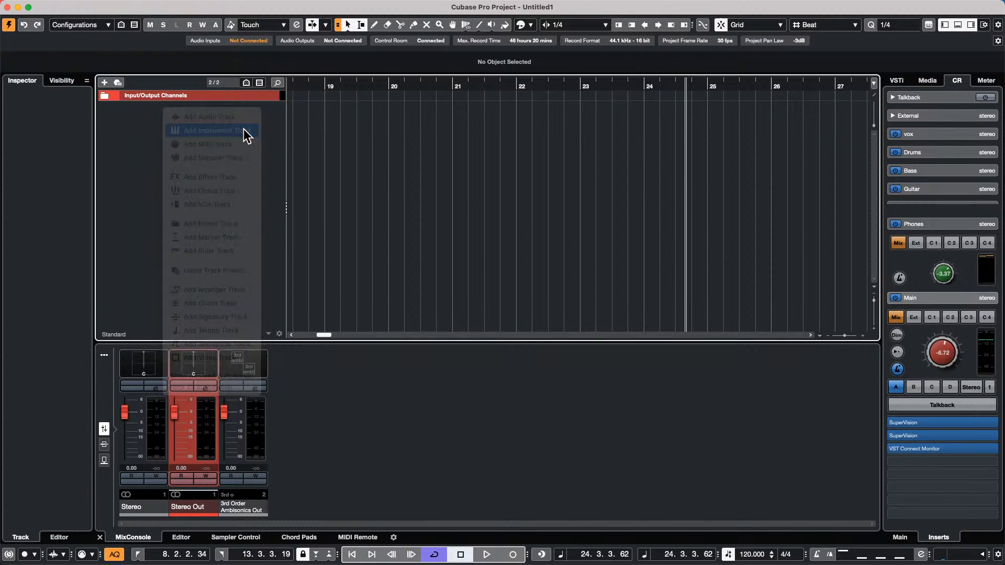
pyautogui.click(490, 190)
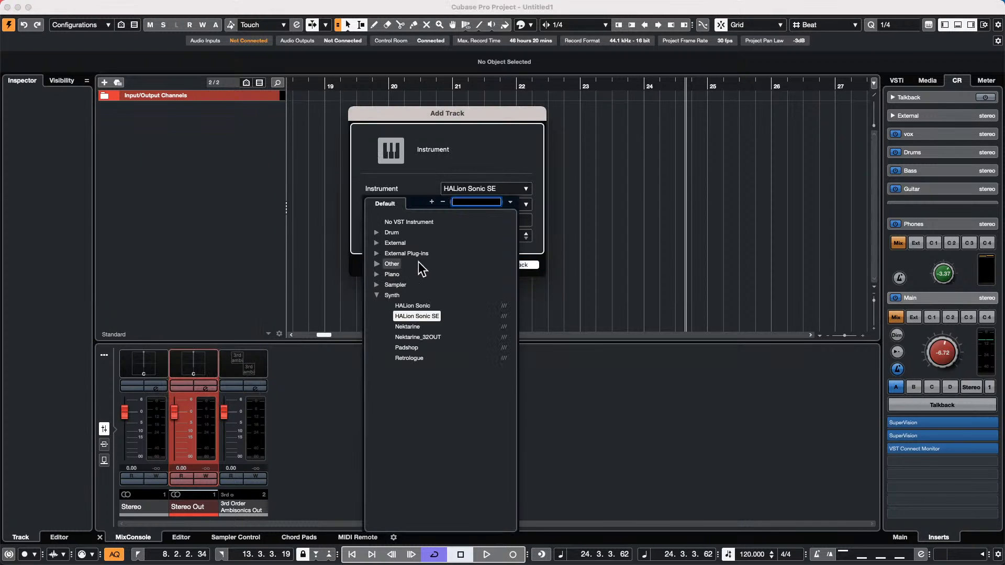
pyautogui.click(378, 233)
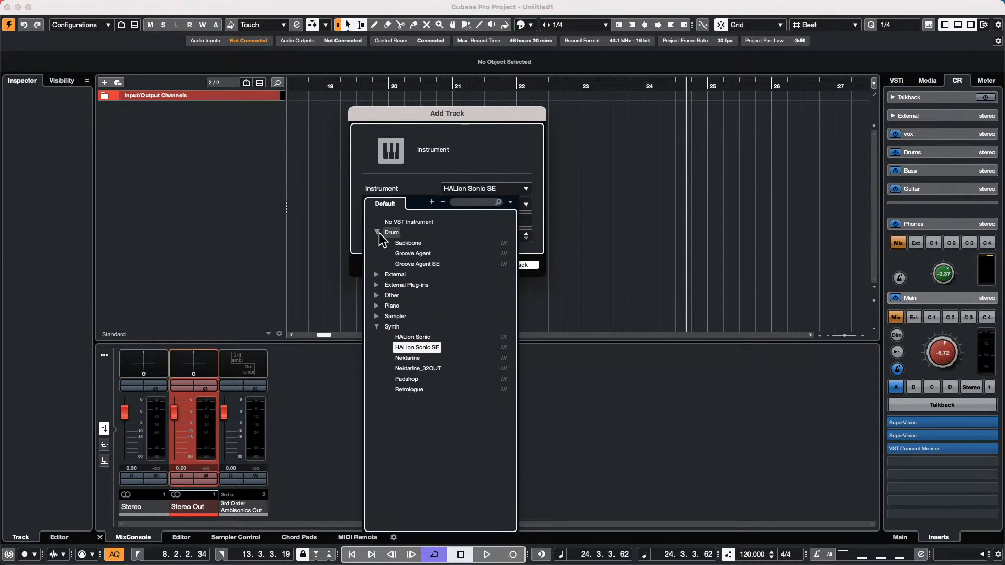
pyautogui.click(412, 262)
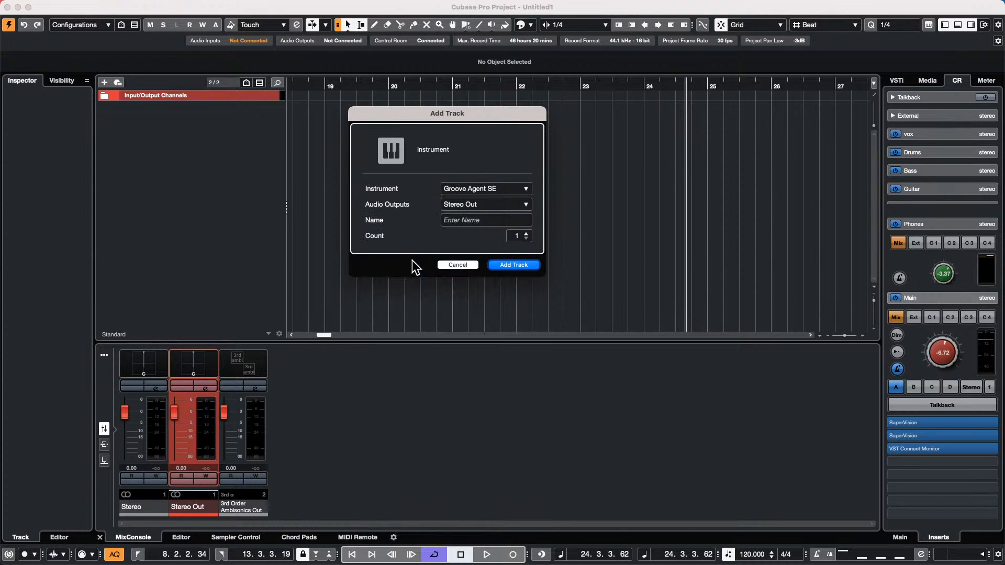
pyautogui.click(521, 269)
# Load the Classic 80s Kit into Groove Agent SE and close the kit browser
pyautogui.moveTo(598, 156); pyautogui.dragTo(599, 64)
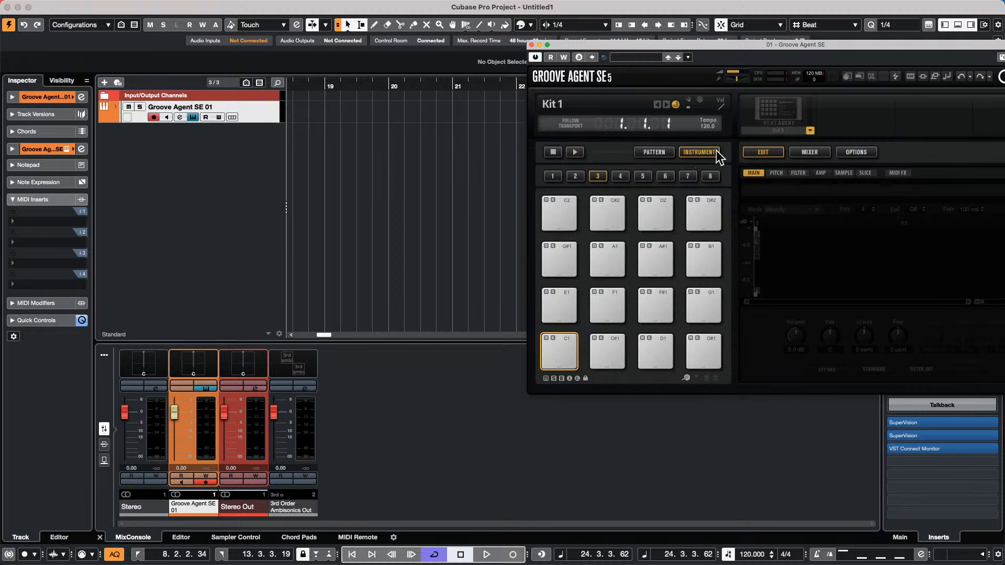
pyautogui.rightClick(770, 110)
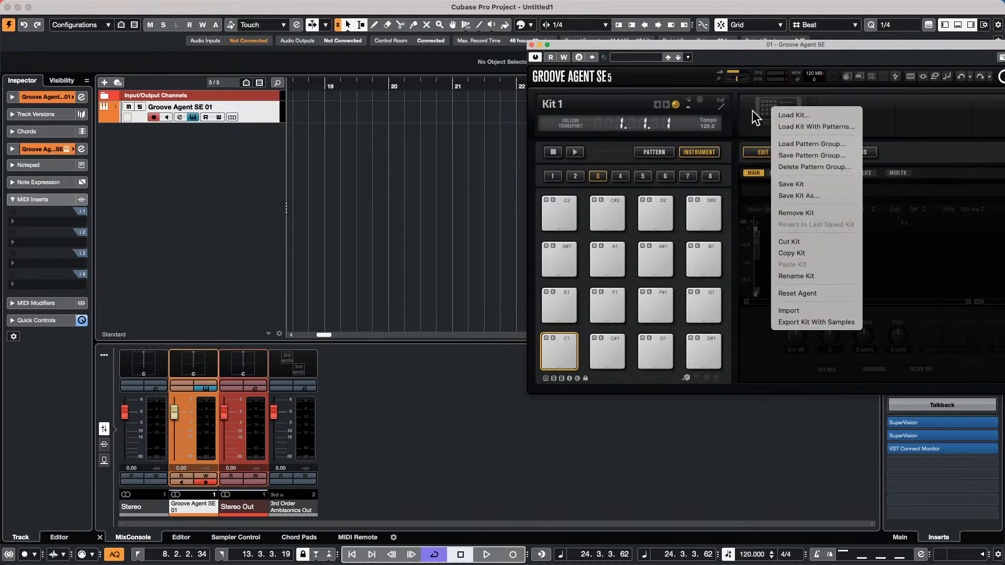
pyautogui.click(781, 124)
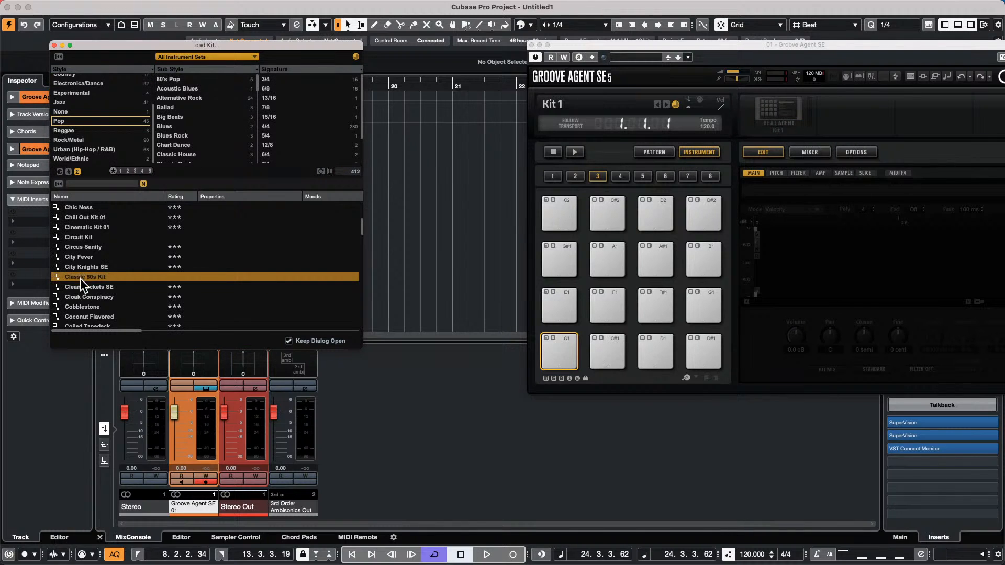
pyautogui.doubleClick(149, 280)
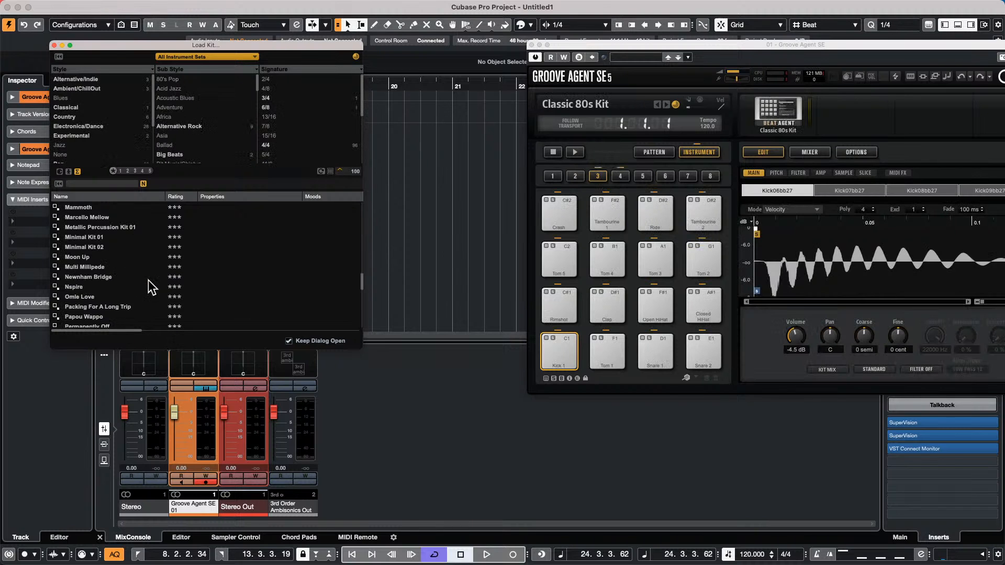
pyautogui.click(55, 45)
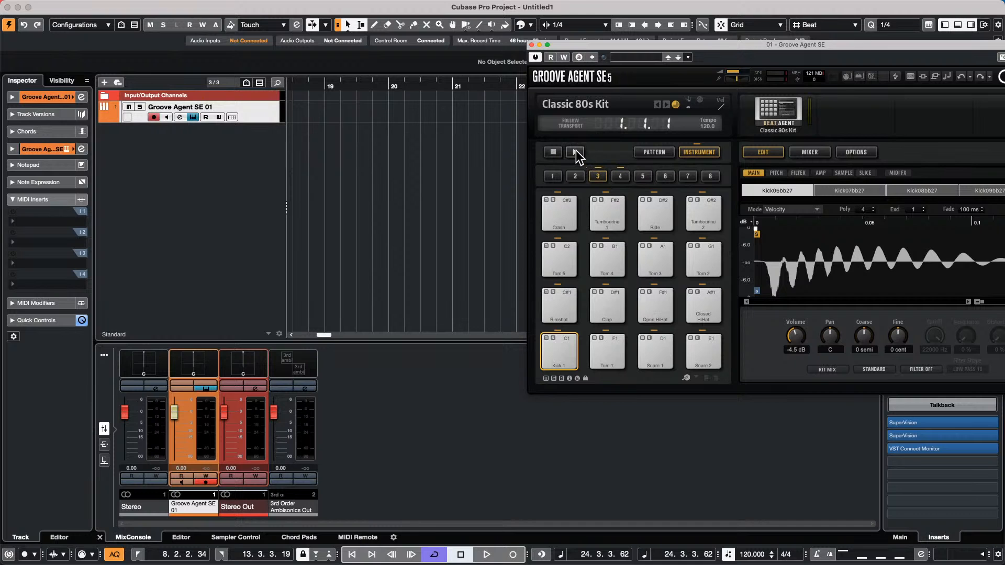
# Audition the kit's drum pads, including the clap, rimshot, open hi-hat, toms and crash
pyautogui.moveTo(607, 356)
pyautogui.mouseDown()
pyautogui.moveTo(642, 337)
pyautogui.moveTo(608, 346)
pyautogui.mouseUp()
pyautogui.click(608, 294)
pyautogui.click(558, 302)
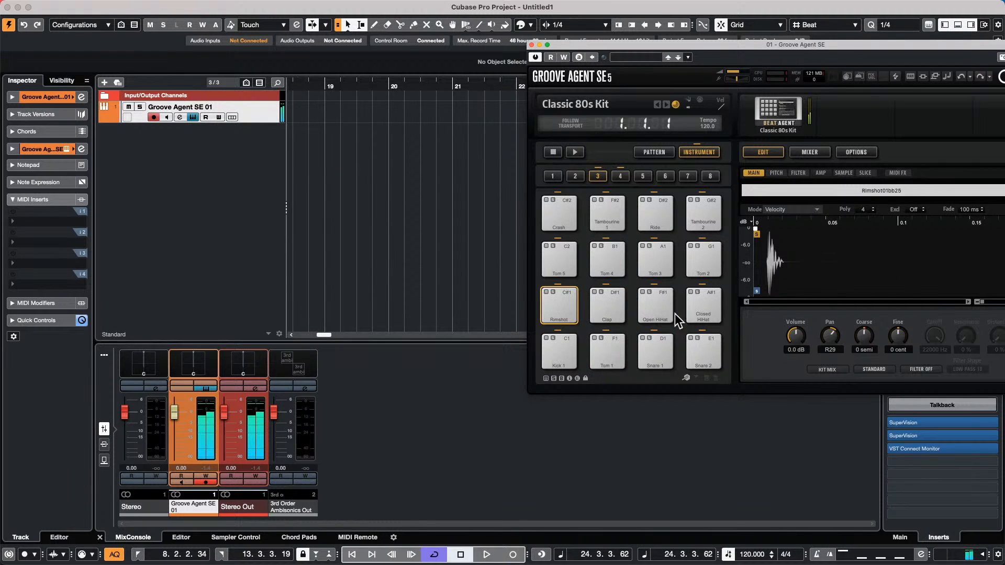
pyautogui.click(662, 300)
pyautogui.click(697, 253)
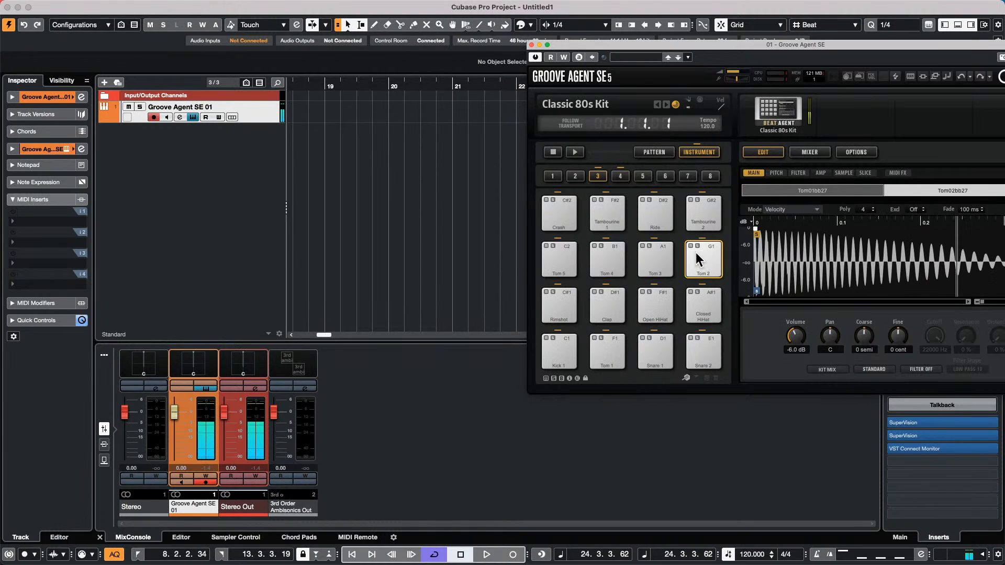
pyautogui.click(655, 257)
pyautogui.click(607, 257)
pyautogui.click(559, 259)
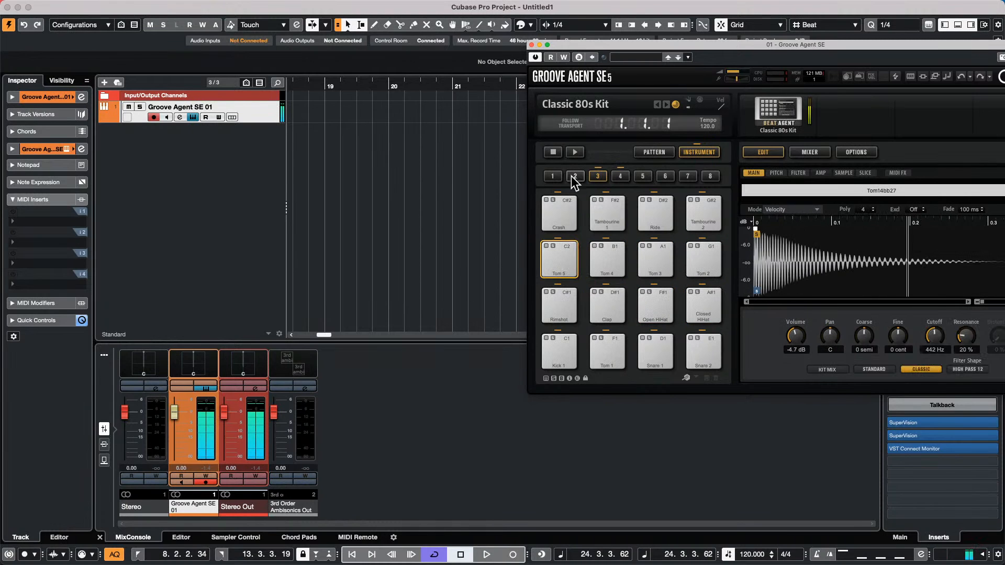
pyautogui.click(561, 205)
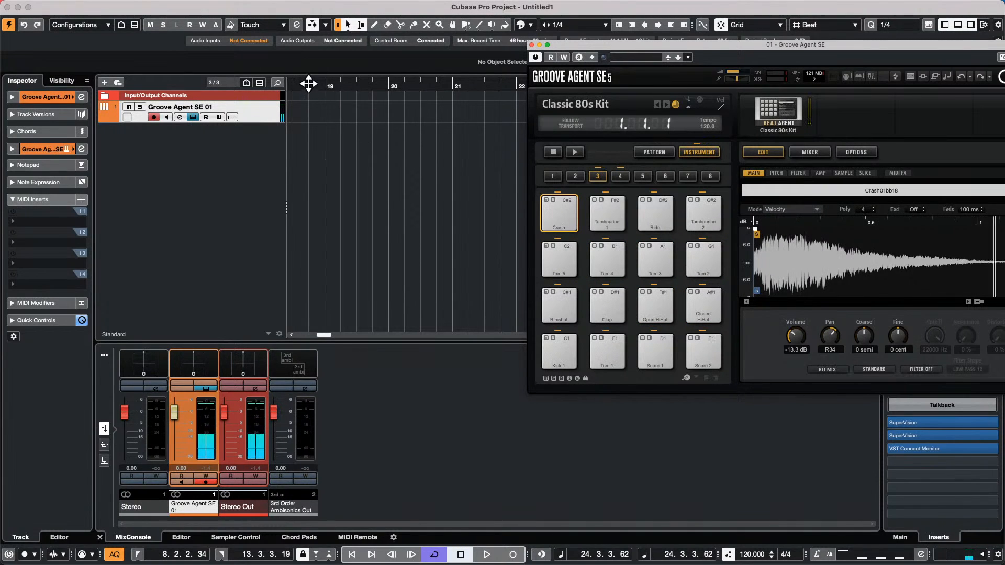
# Draw a two-bar MIDI part from bar 1 to bar 3 on the Groove Agent SE track
pyautogui.moveTo(309, 84); pyautogui.dragTo(255, 28)
pyautogui.rightClick(355, 124)
pyautogui.click(370, 125)
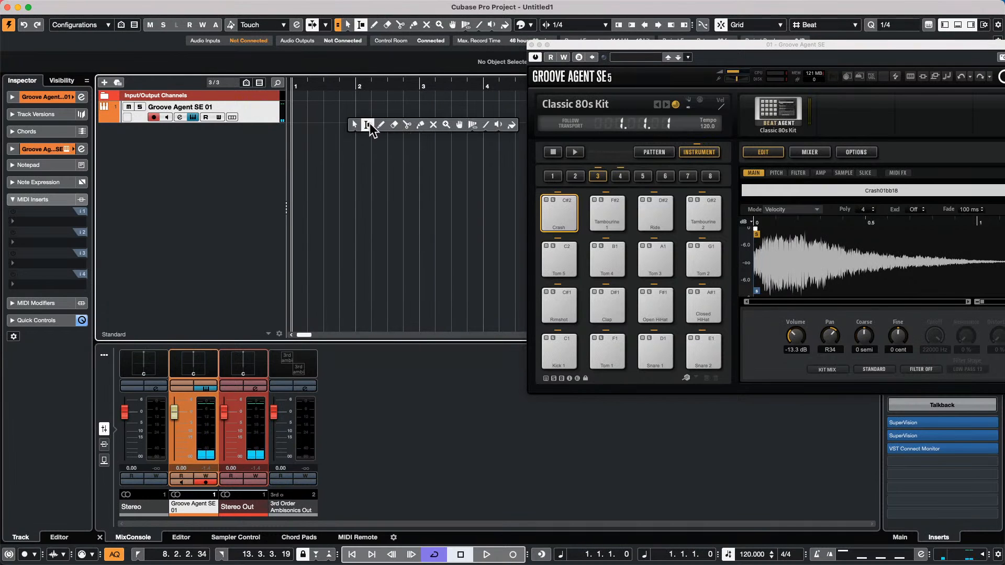
pyautogui.click(381, 125)
pyautogui.moveTo(295, 112)
pyautogui.mouseDown()
pyautogui.moveTo(431, 112)
pyautogui.moveTo(419, 115)
pyautogui.mouseUp()
pyautogui.press('1')
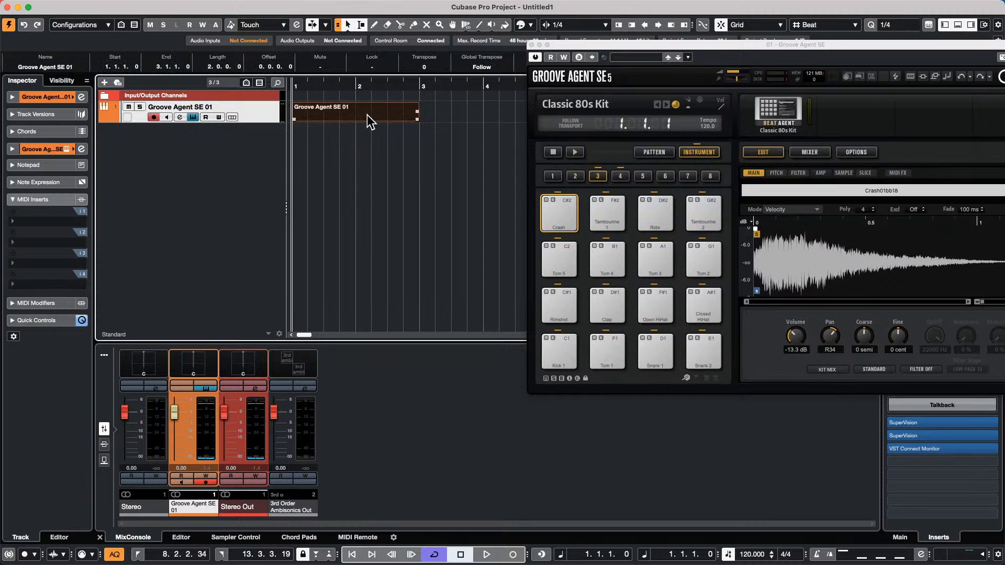
# Create a drum map from the instrument for the Groove Agent SE track
pyautogui.doubleClick(366, 115)
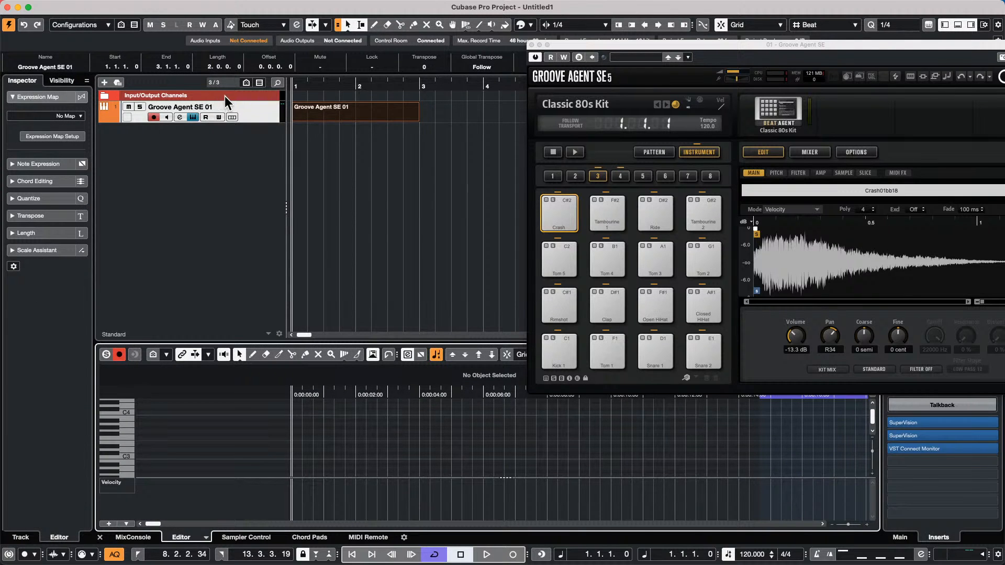
pyautogui.click(244, 109)
pyautogui.click(31, 97)
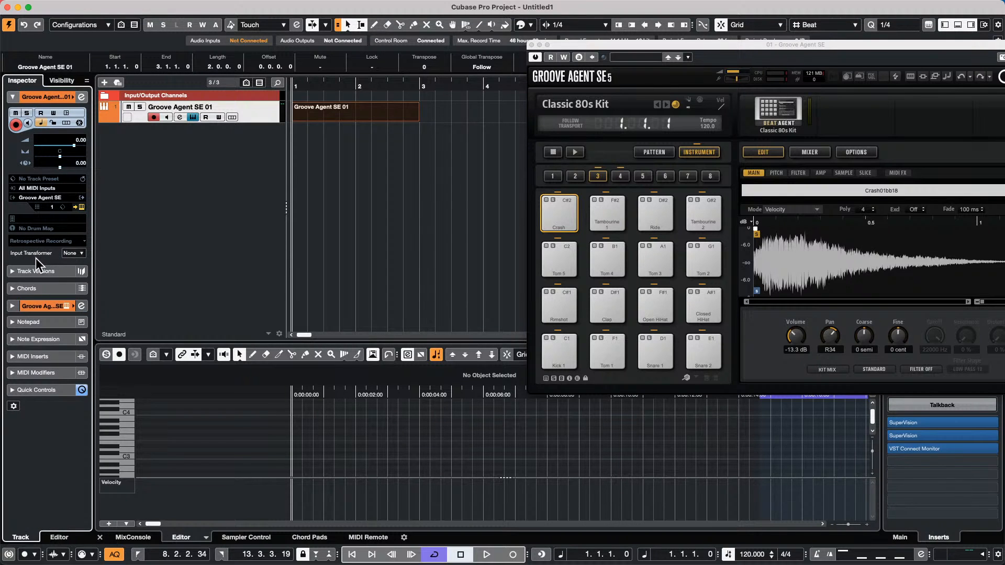
pyautogui.click(39, 228)
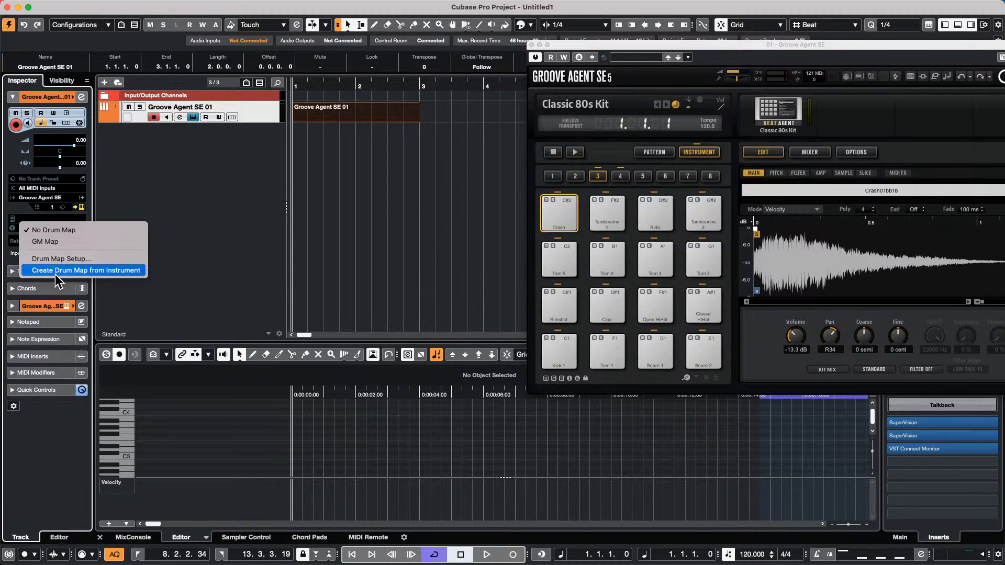
pyautogui.click(74, 270)
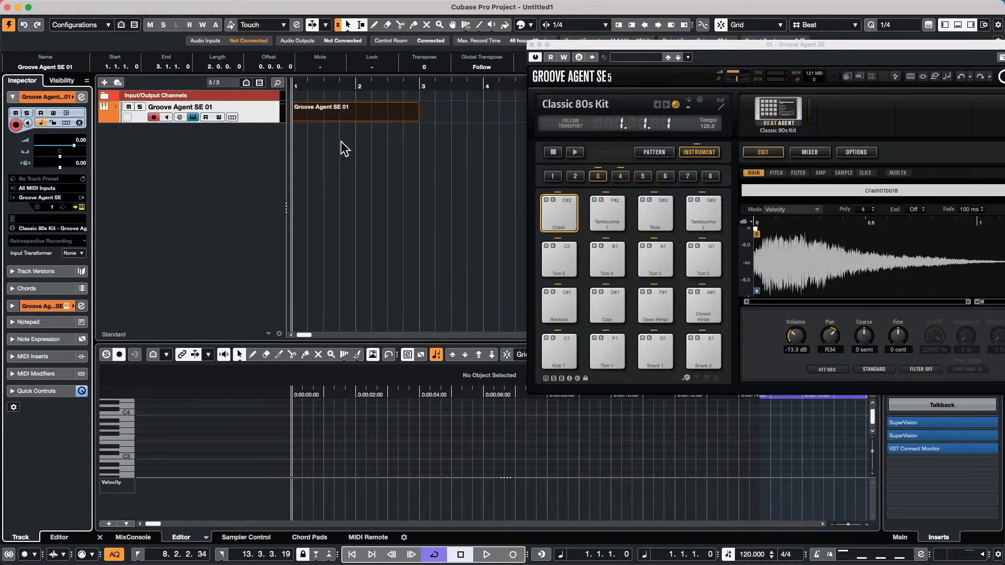
# Open the MIDI part in the Drum Editor and enlarge the editor area
pyautogui.doubleClick(344, 116)
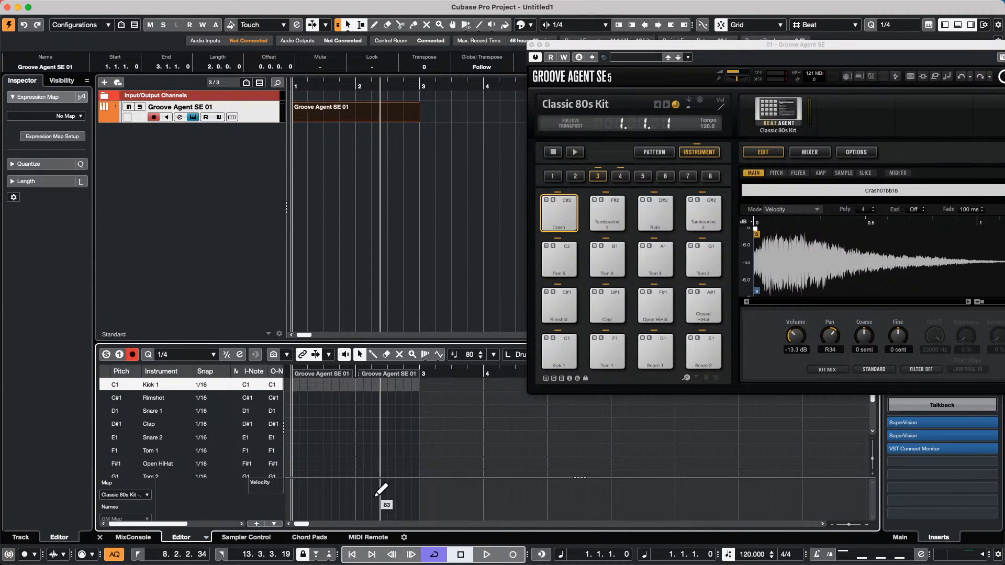
pyautogui.moveTo(426, 341); pyautogui.dragTo(460, 224)
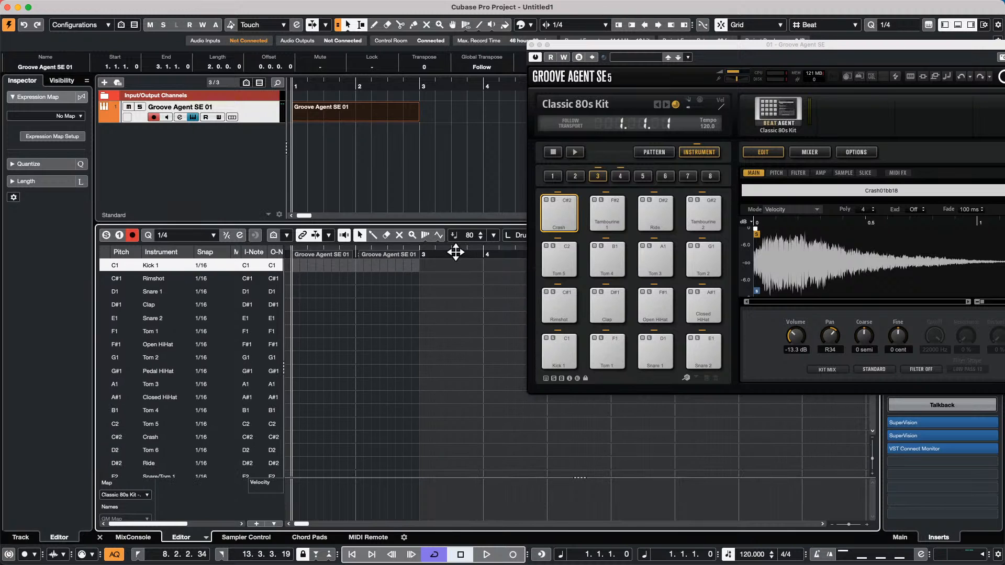
pyautogui.press('h')
pyautogui.press('h')
pyautogui.press('h')
pyautogui.press('h')
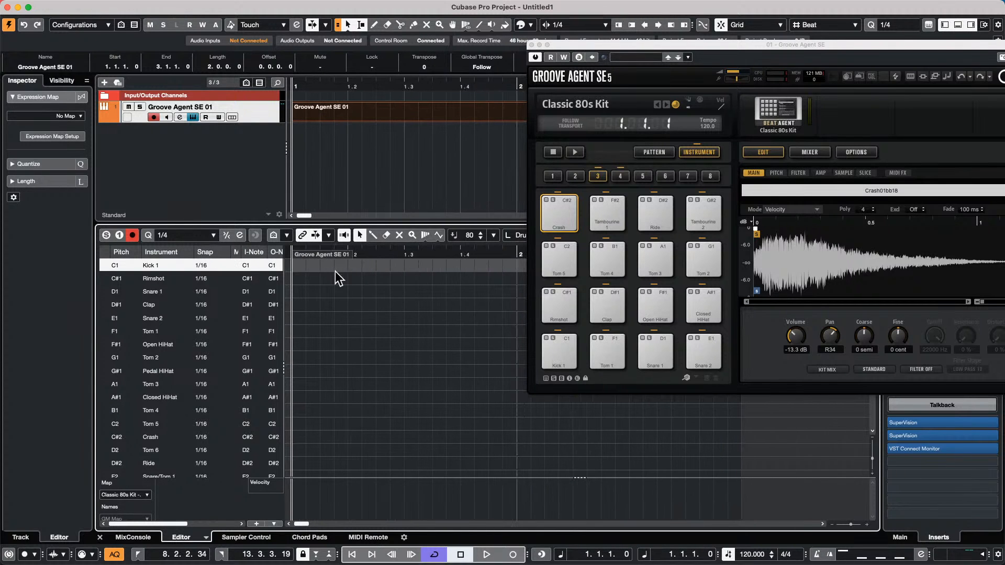
# Set the locators around the two-bar part and start looped playback
pyautogui.moveTo(392, 254); pyautogui.dragTo(390, 220)
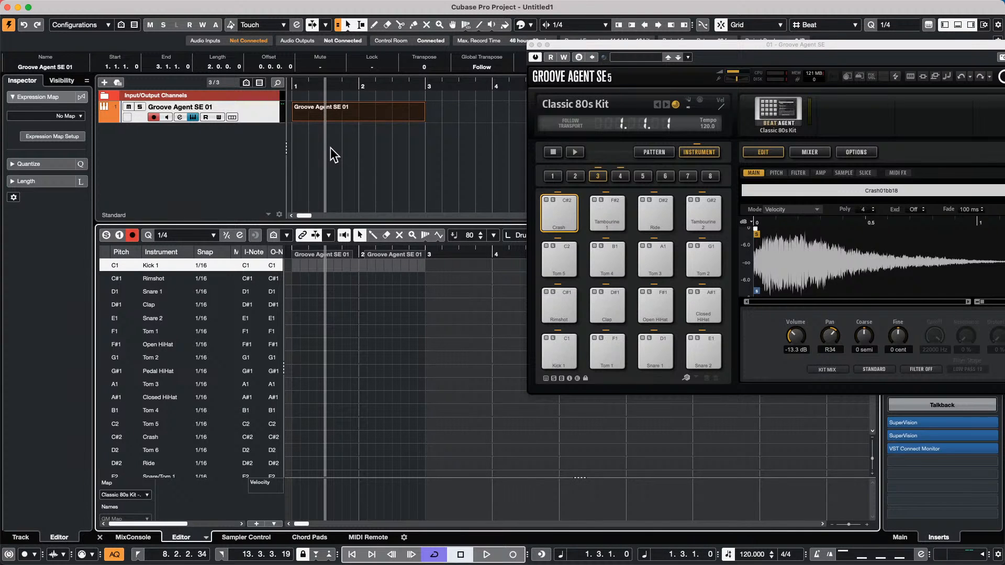
pyautogui.press('p')
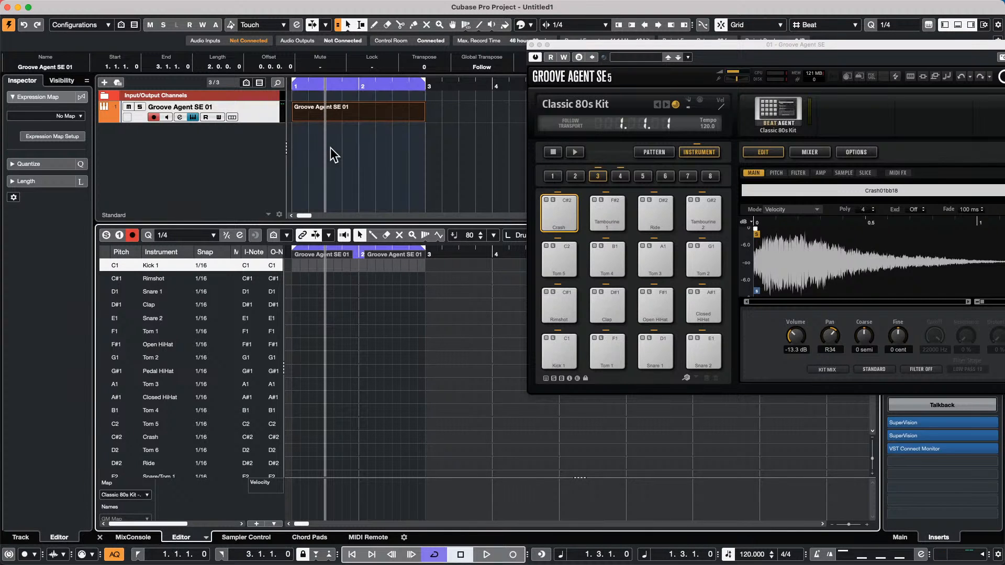
pyautogui.press('space')
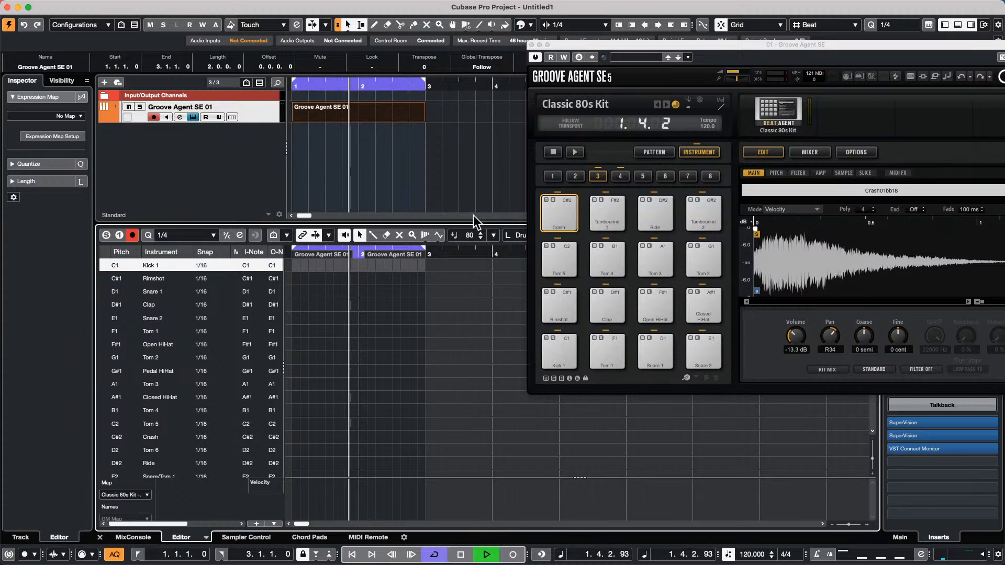
# Enter Kick 1 hits on beats 1 and 3 of both bars, plus one just before bar 1's beat 3 and one late in bar 2
pyautogui.rightClick(296, 263)
pyautogui.click(312, 264)
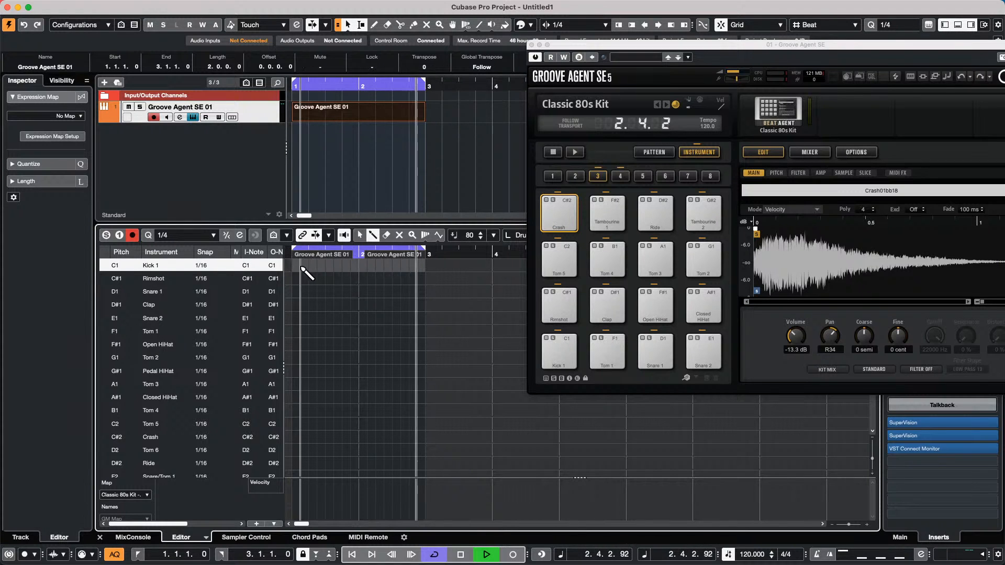
pyautogui.click(292, 266)
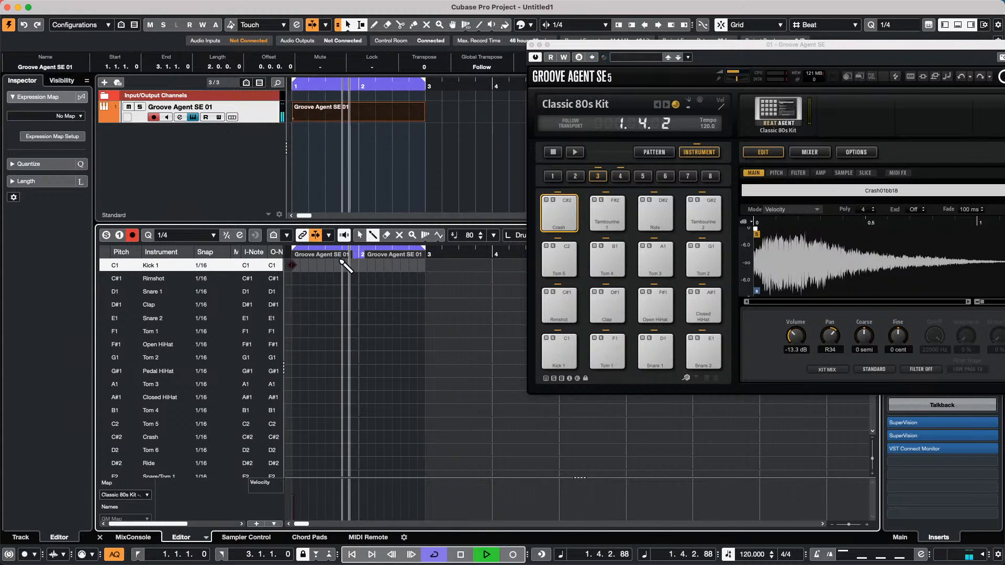
pyautogui.click(324, 266)
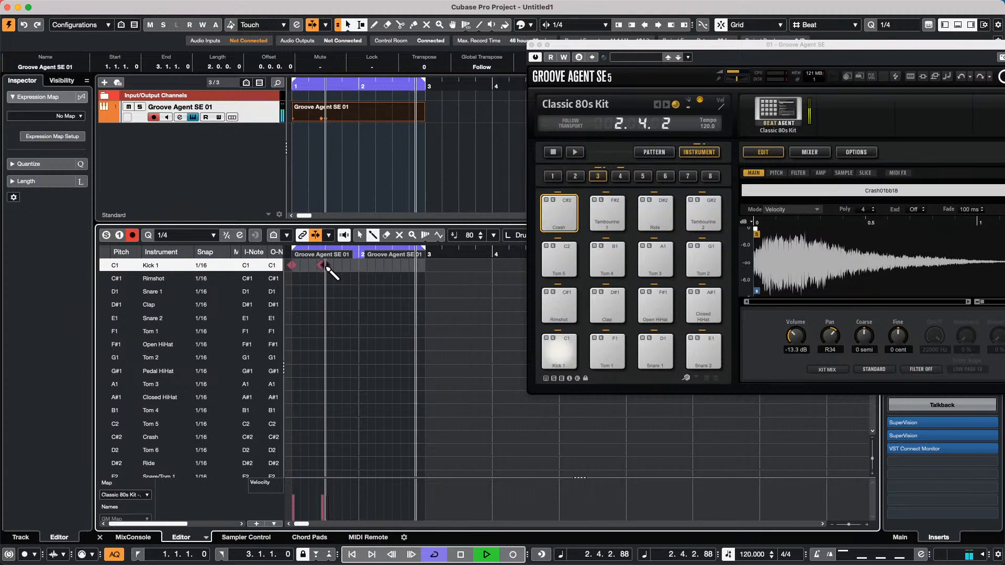
pyautogui.click(363, 266)
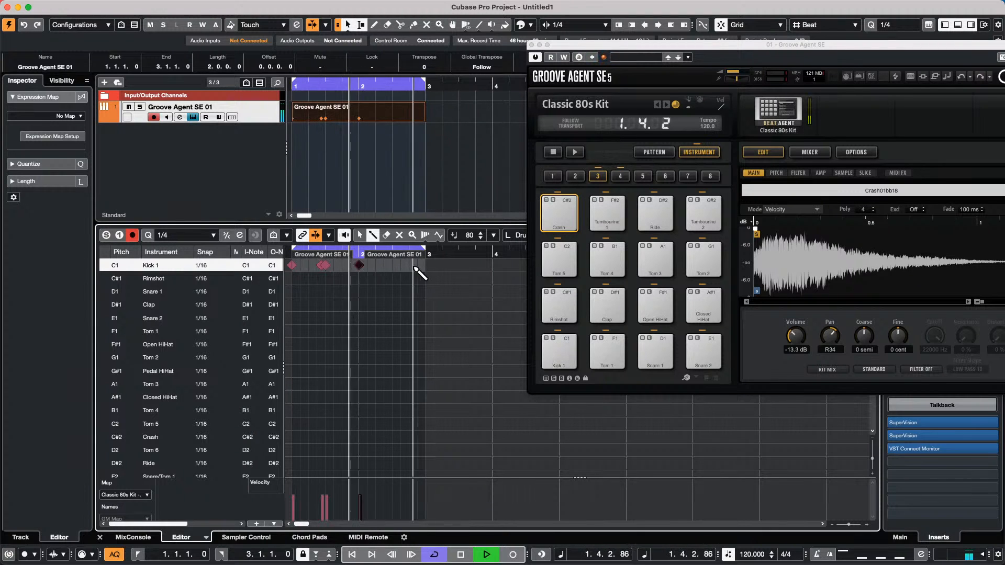
pyautogui.click(392, 265)
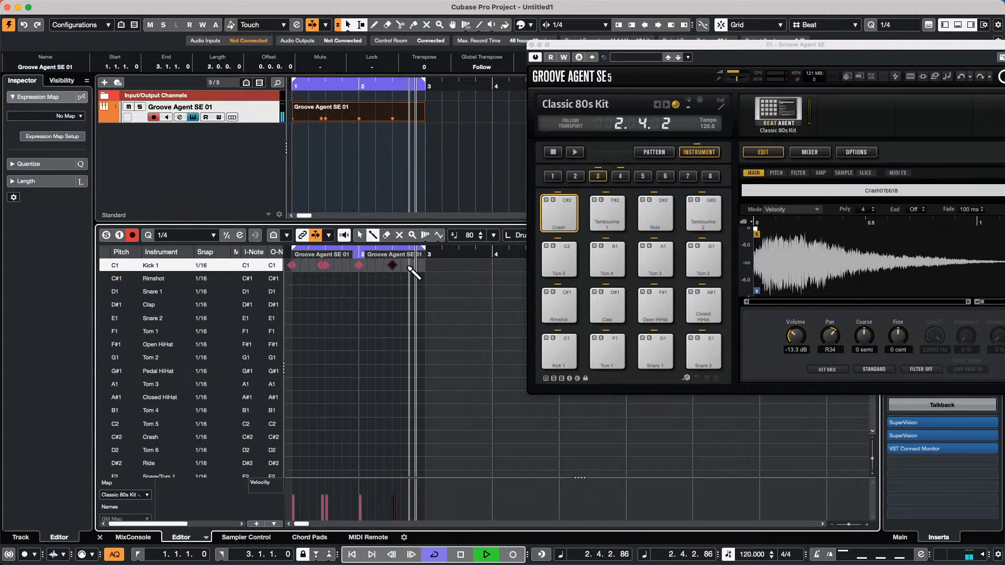
pyautogui.click(417, 266)
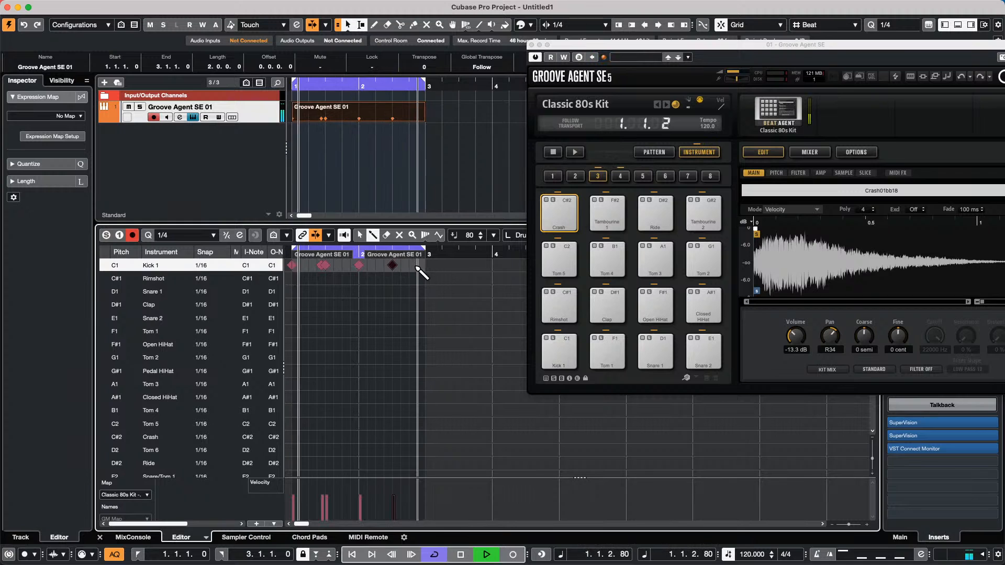
# Add Snare 1 hits around beat 2 of bar 1, early in bar 2 and continuously from its beat 3, plus claps near beat 4 of both bars
pyautogui.click(312, 292)
pyautogui.click(363, 292)
pyautogui.moveTo(390, 292); pyautogui.dragTo(422, 292)
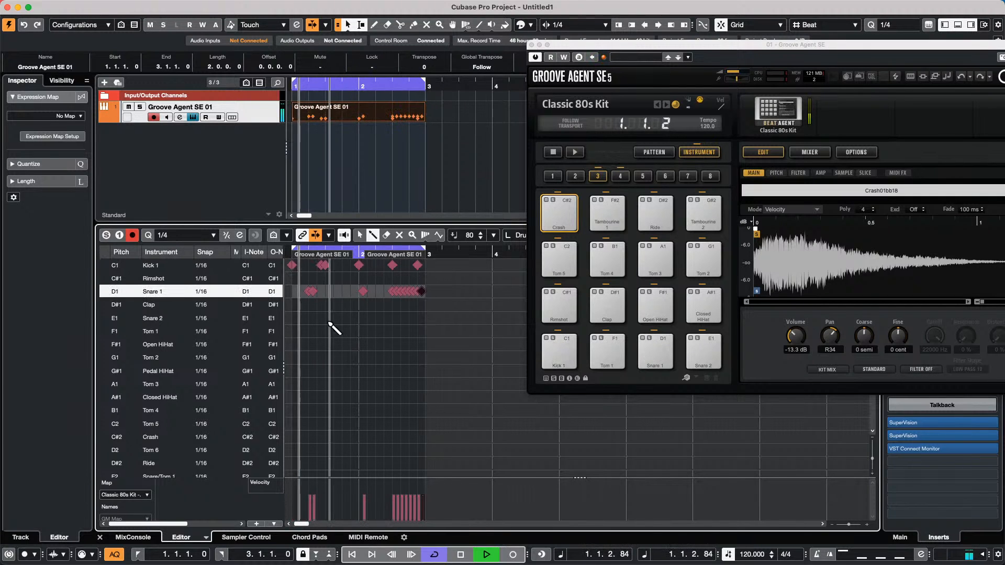
pyautogui.click(317, 292)
pyautogui.moveTo(341, 305); pyautogui.dragTo(347, 305)
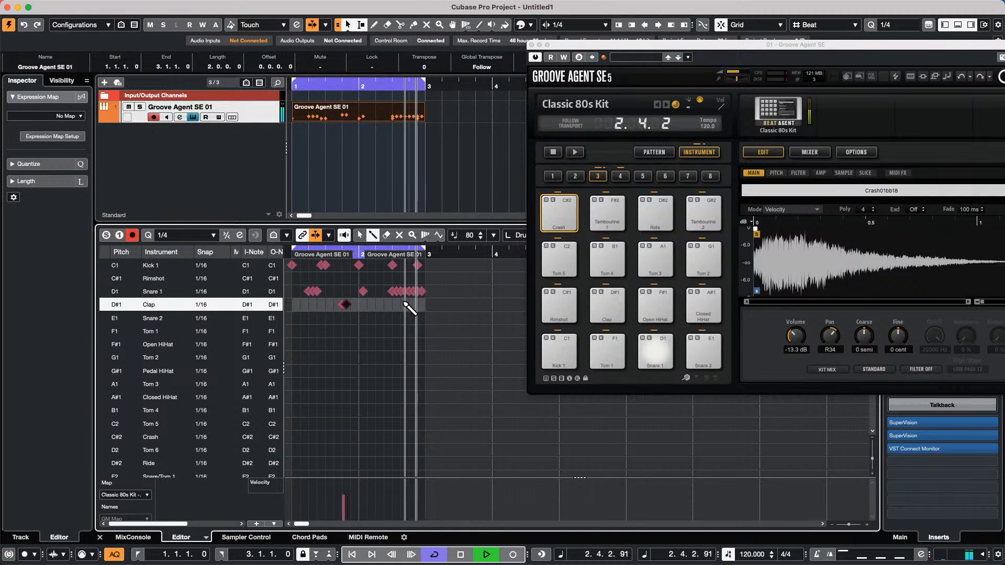
pyautogui.click(406, 305)
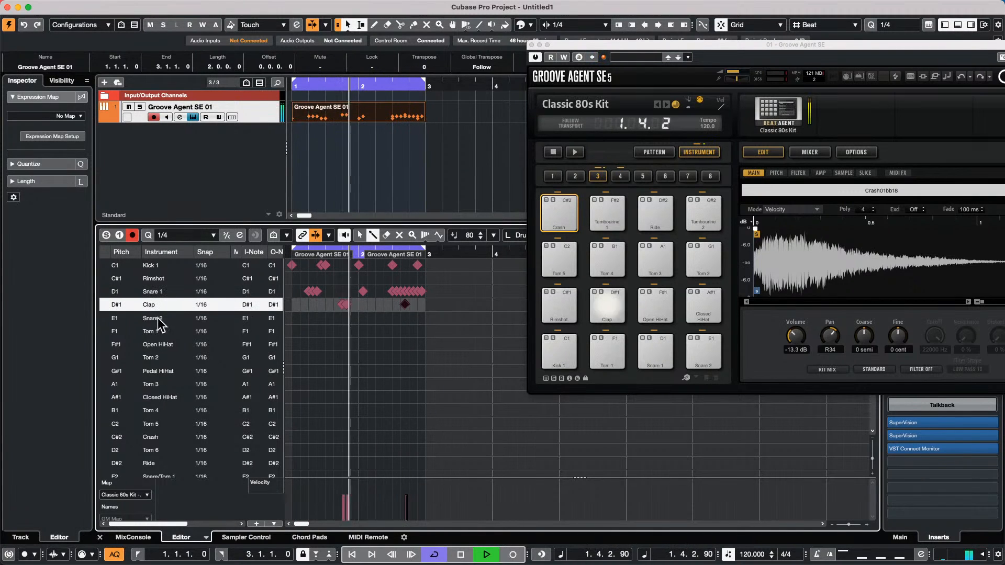
# Ramp the velocities of the Snare 1 roll upward from beat 3 to the end of bar 2
pyautogui.click(145, 291)
pyautogui.moveTo(393, 517); pyautogui.dragTo(424, 487)
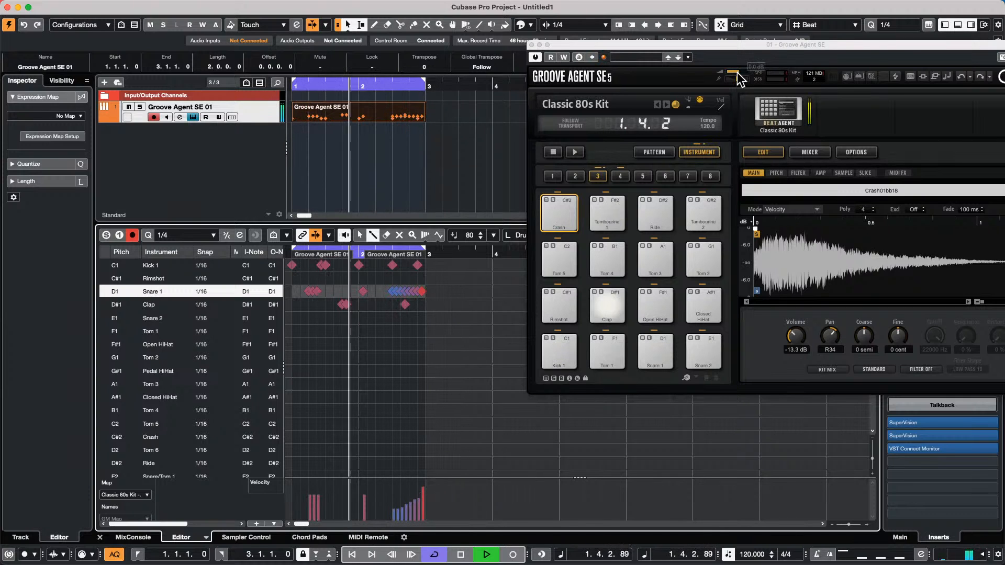
# Add Closed HiHat hits continuously from about beat 2 of bar 1 to the start of bar 2, plus single hits near bar 2's beats 3 and 4
pyautogui.click(309, 398)
pyautogui.click(368, 397)
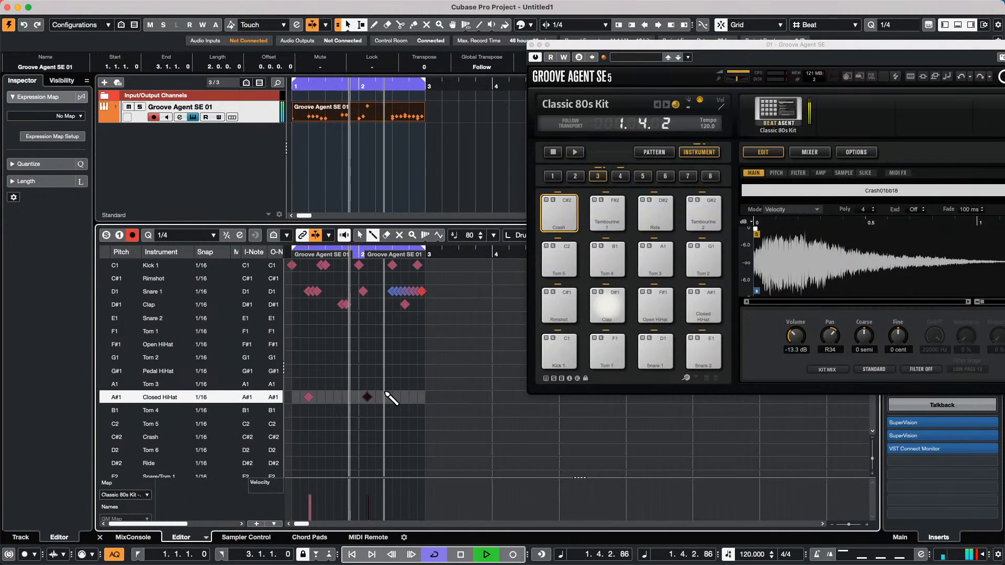
pyautogui.click(389, 397)
pyautogui.click(405, 397)
pyautogui.click(343, 397)
pyautogui.click(347, 397)
pyautogui.click(368, 397)
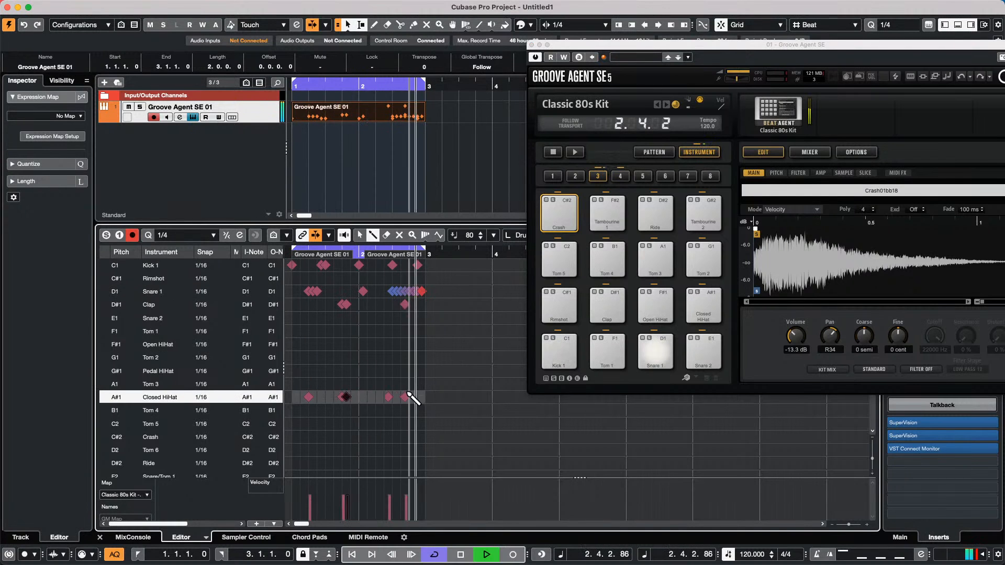
pyautogui.click(309, 397)
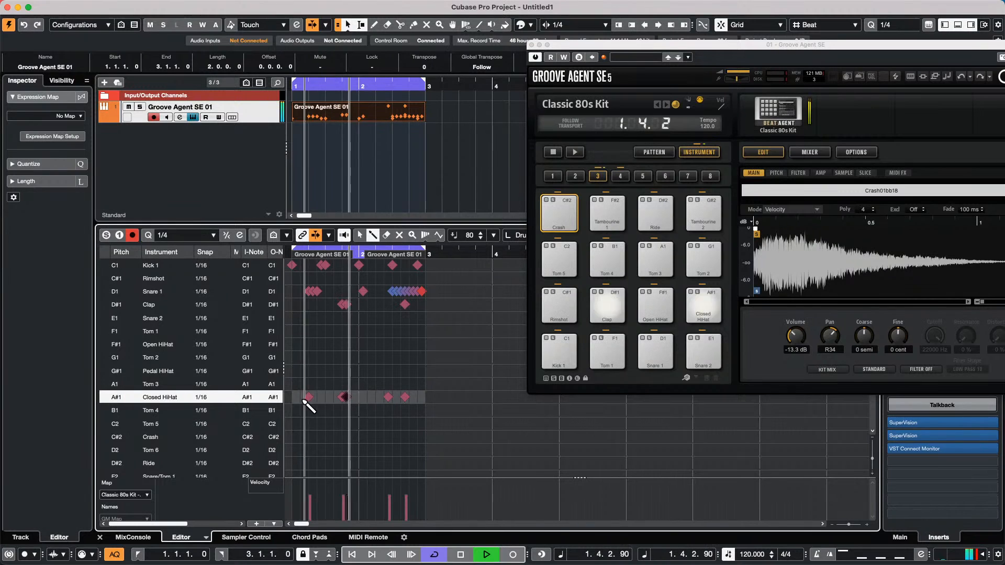
pyautogui.click(343, 397)
pyautogui.click(347, 397)
pyautogui.moveTo(359, 398); pyautogui.dragTo(320, 401)
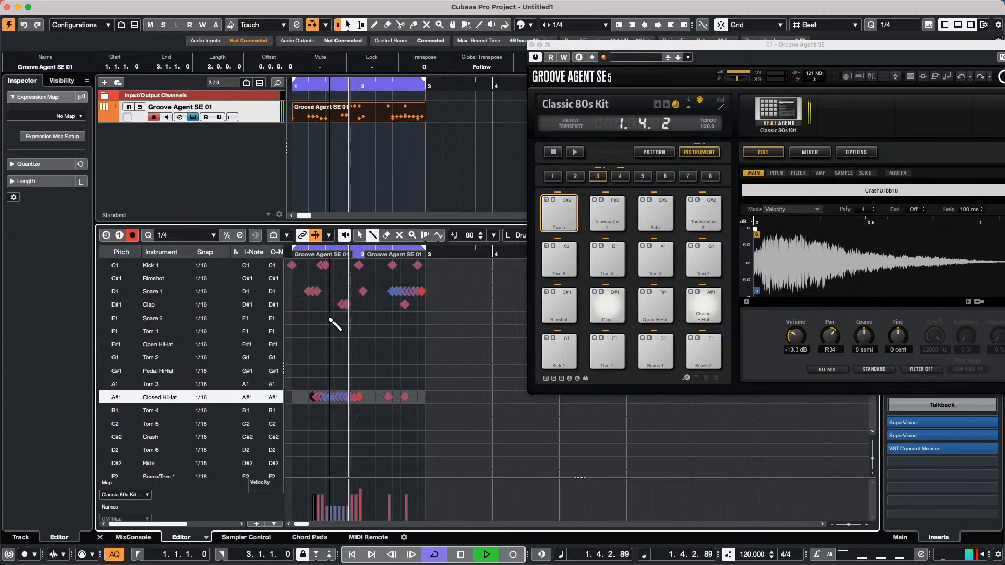
# Add Open HiHat hits late in bar 1 and near bar 2's beat 2, and Snare 2 hits near both beat 3s and at bar 2's start
pyautogui.moveTo(346, 344); pyautogui.dragTo(372, 343)
pyautogui.click(383, 344)
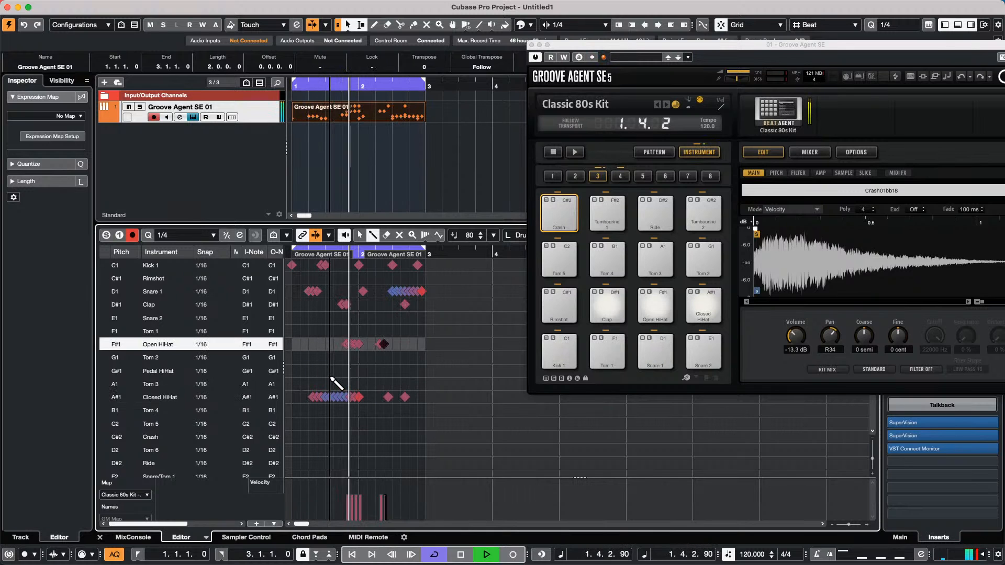
pyautogui.click(327, 318)
pyautogui.click(361, 318)
pyautogui.click(388, 318)
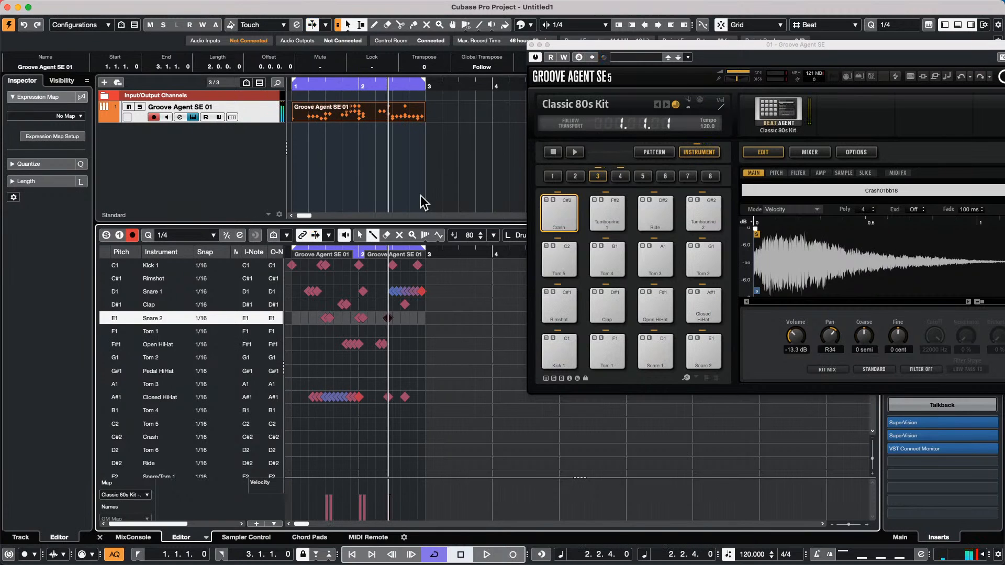
# Switch the project window to the Erase tool
pyautogui.rightClick(384, 183)
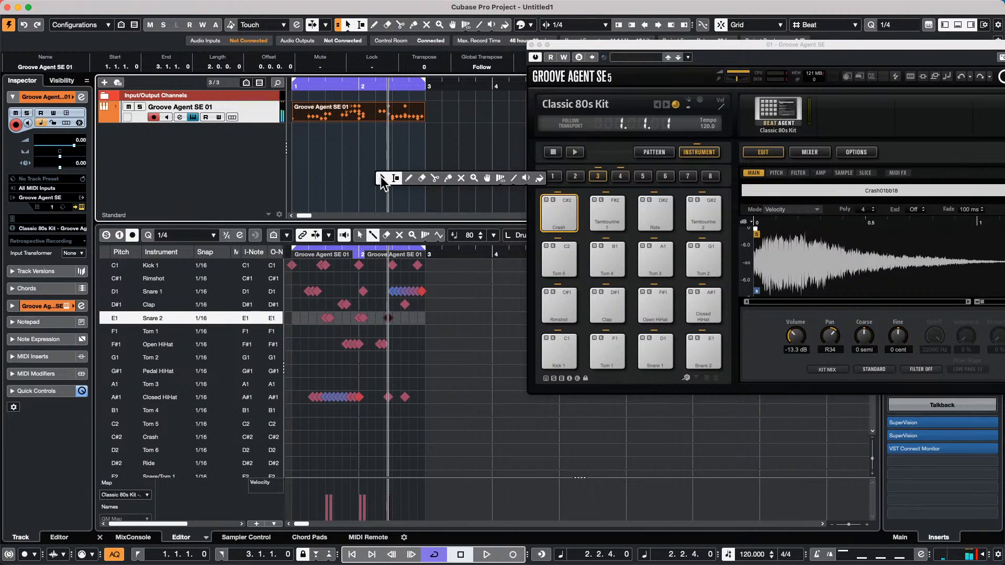
pyautogui.click(422, 178)
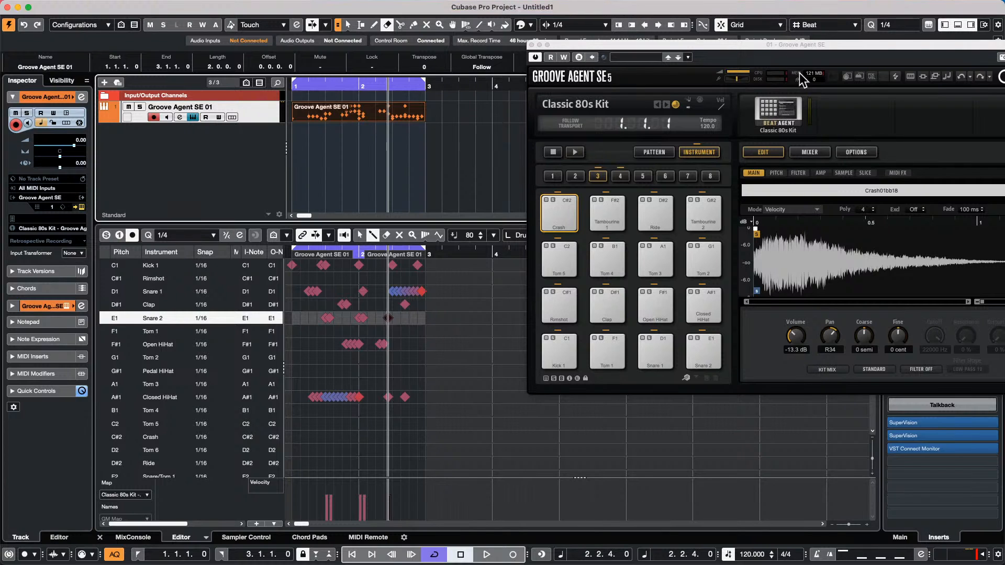
# Move the Groove Agent window aside and add a second instrument track with Groove Agent SE routed to Stereo Out
pyautogui.moveTo(774, 42); pyautogui.dragTo(536, 55)
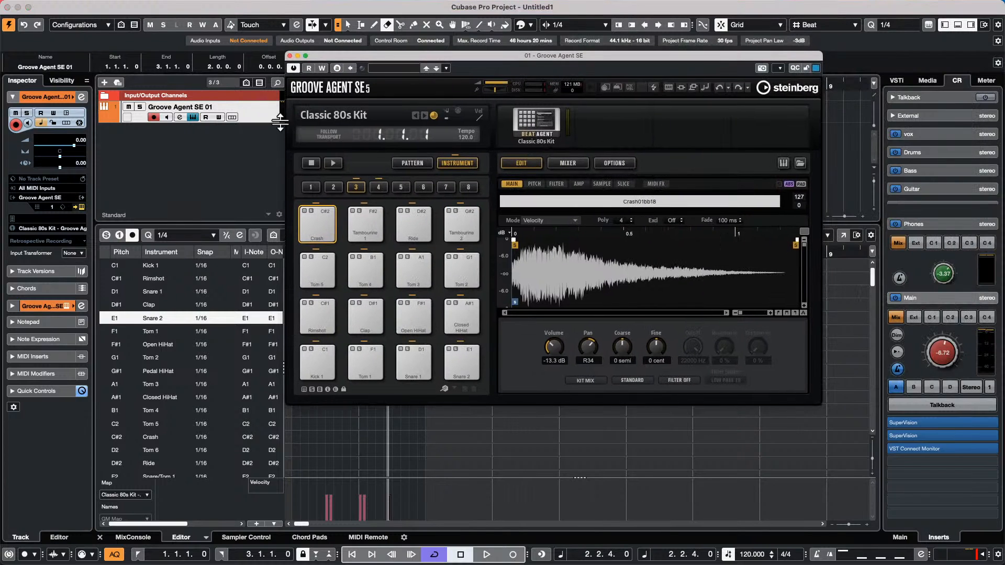
pyautogui.rightClick(205, 143)
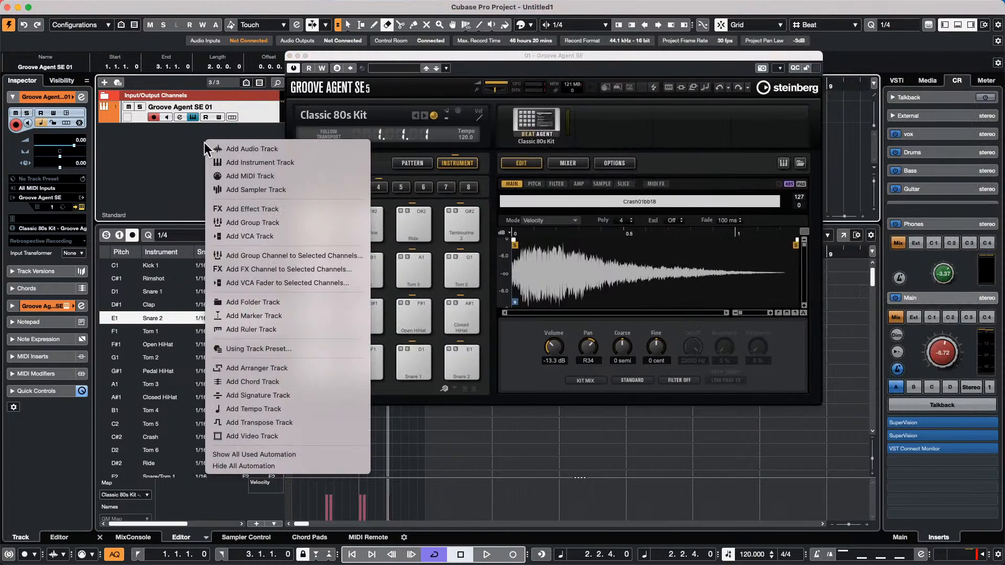
pyautogui.click(251, 162)
pyautogui.click(510, 192)
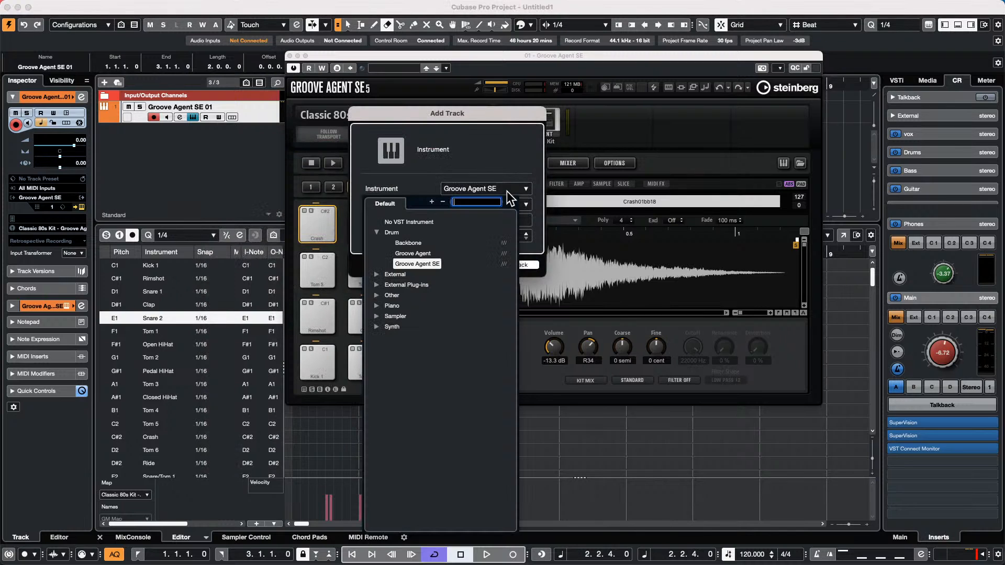
pyautogui.click(428, 264)
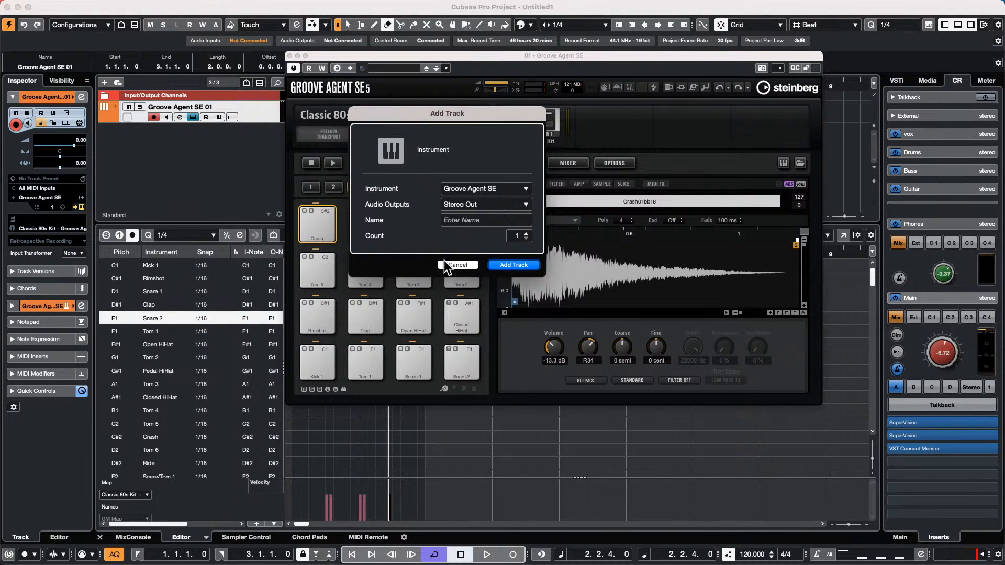
pyautogui.click(519, 266)
# Load the kit Forget The Past with its patterns into the new Groove Agent SE by filtering for "forget", and close the kit browser
pyautogui.rightClick(724, 75)
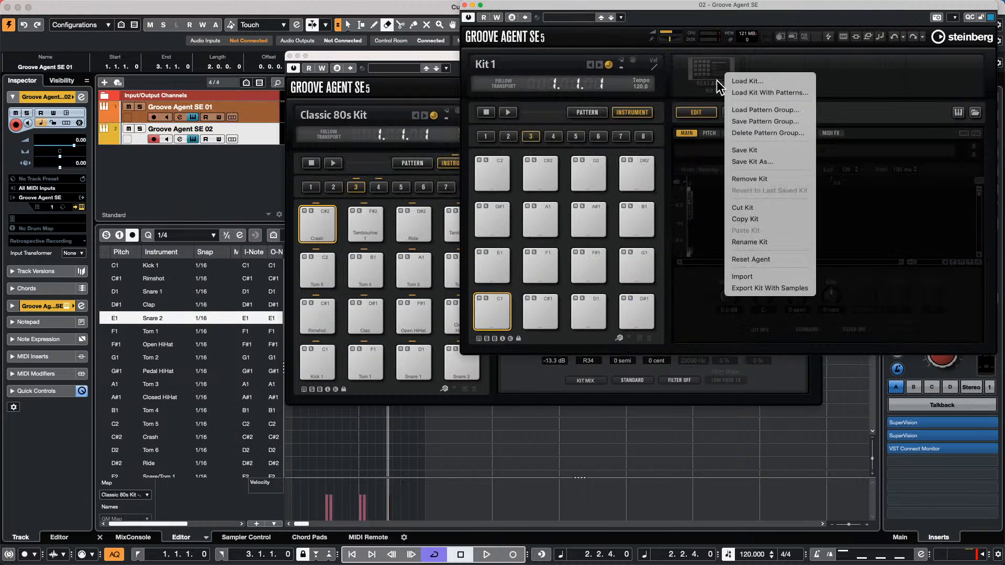
pyautogui.click(796, 93)
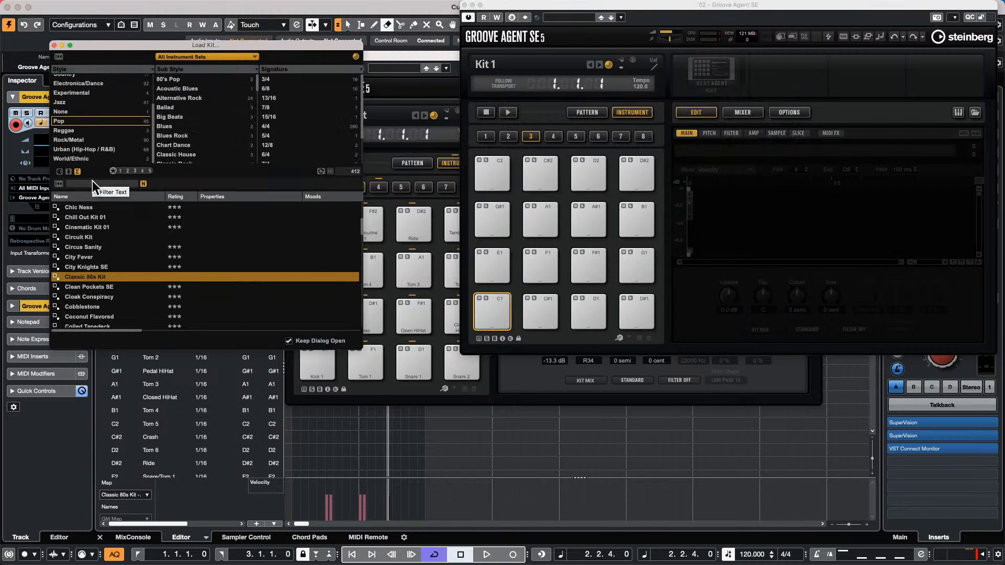
pyautogui.click(114, 184)
pyautogui.write('forh')
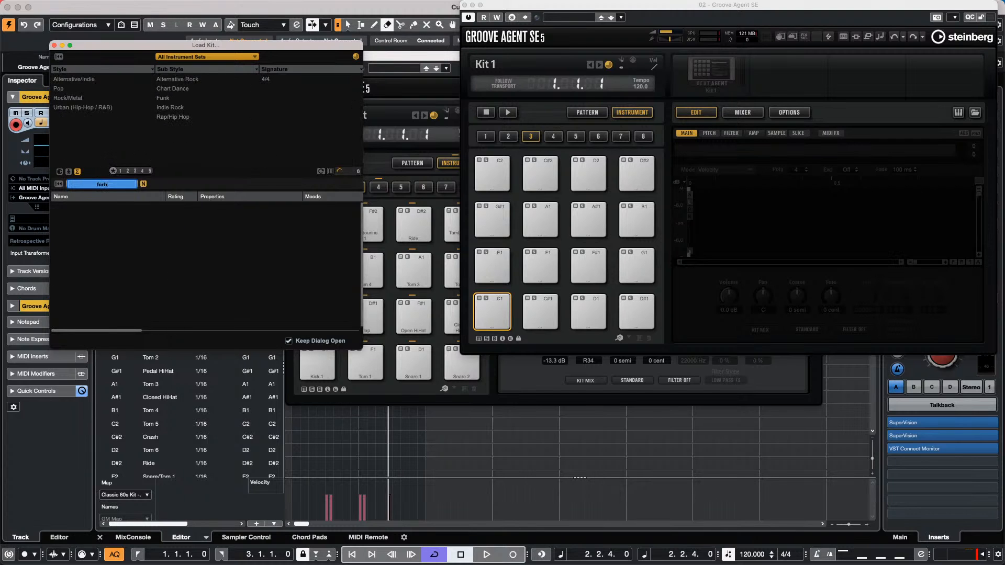
pyautogui.press('BackSpace')
pyautogui.write('get')
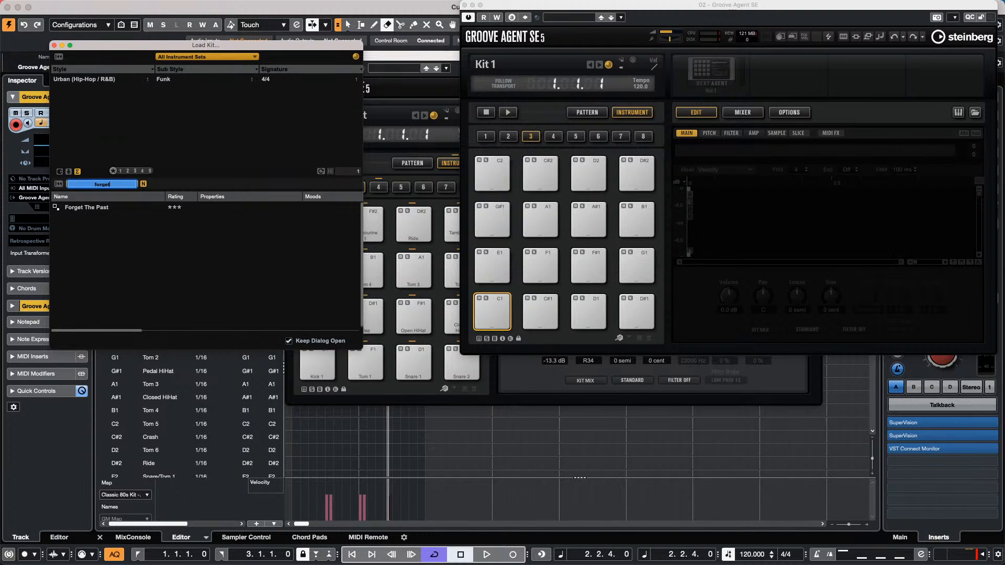
pyautogui.doubleClick(104, 209)
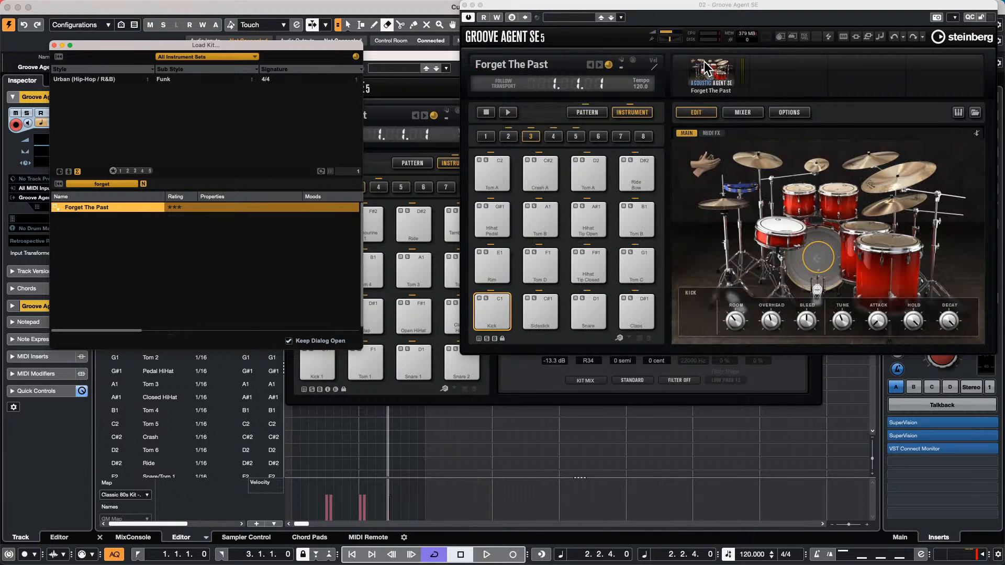
pyautogui.click(54, 45)
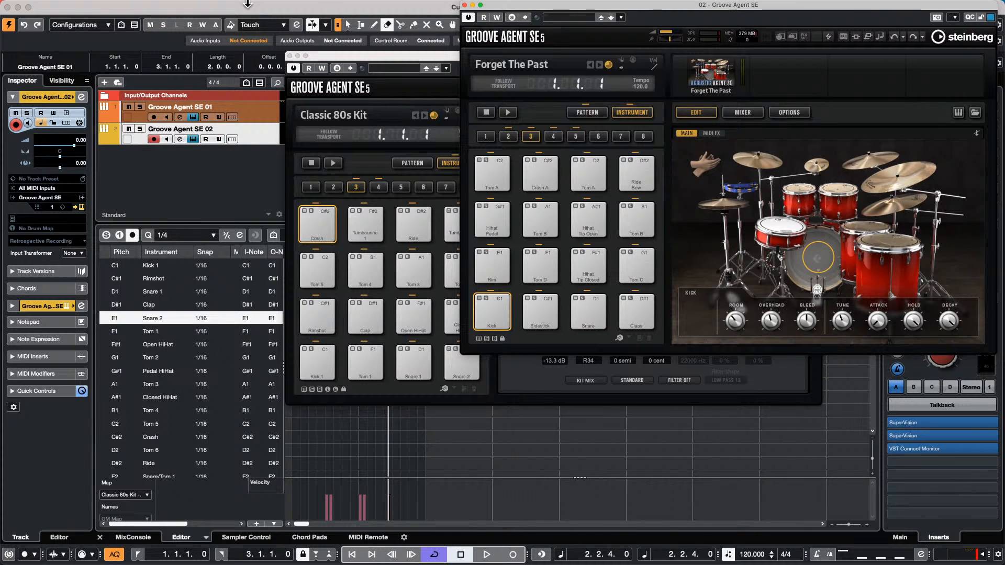
# Switch to the already open wedding project whose name ends in "J -7 GO"
pyautogui.moveTo(117, 6)
pyautogui.click(72, 6)
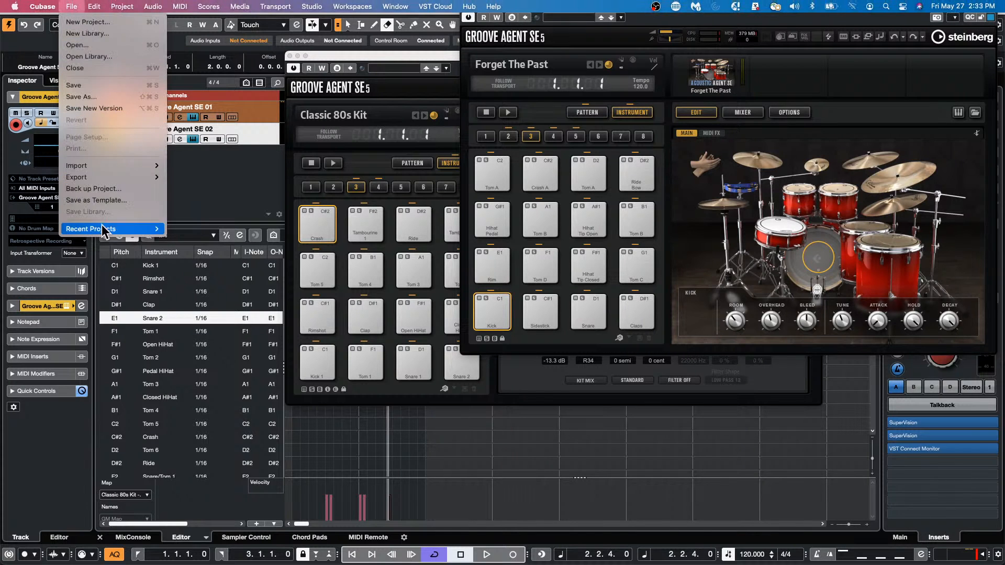
pyautogui.moveTo(117, 230)
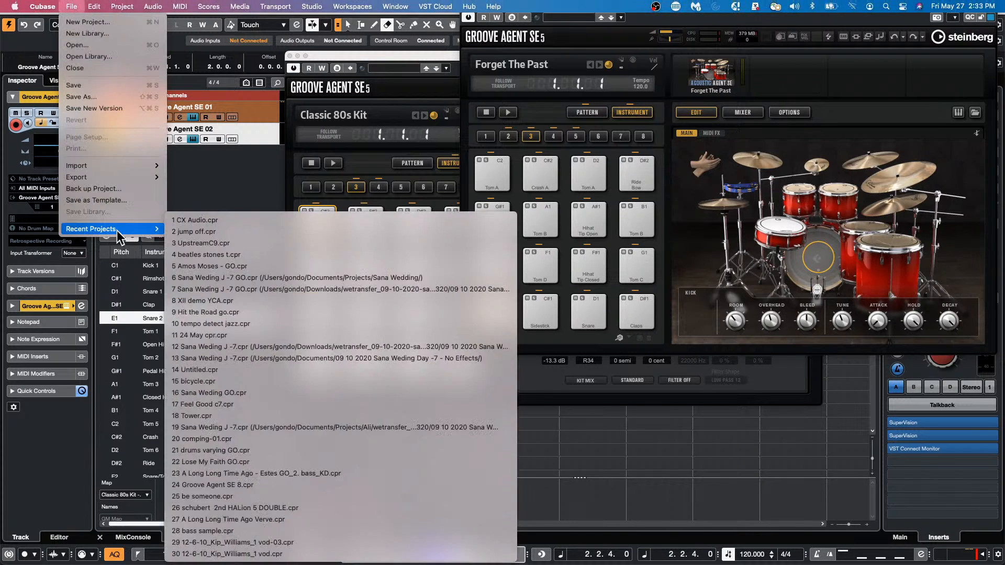
pyautogui.click(324, 231)
pyautogui.click(396, 7)
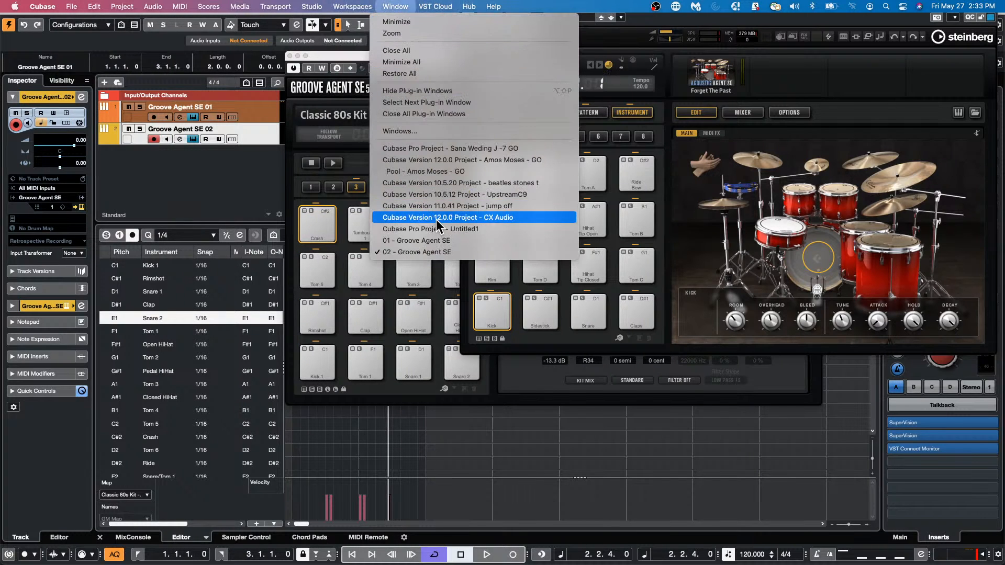
pyautogui.click(450, 149)
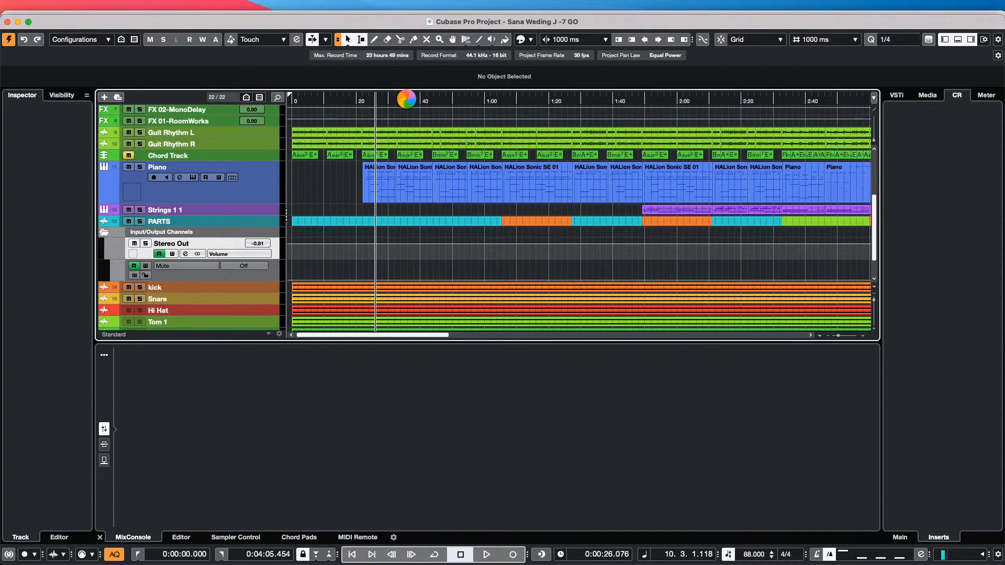
# Start playback from about 0:23 and raise the Control Room main level to -1.79
pyautogui.moveTo(355, 100); pyautogui.dragTo(397, 98)
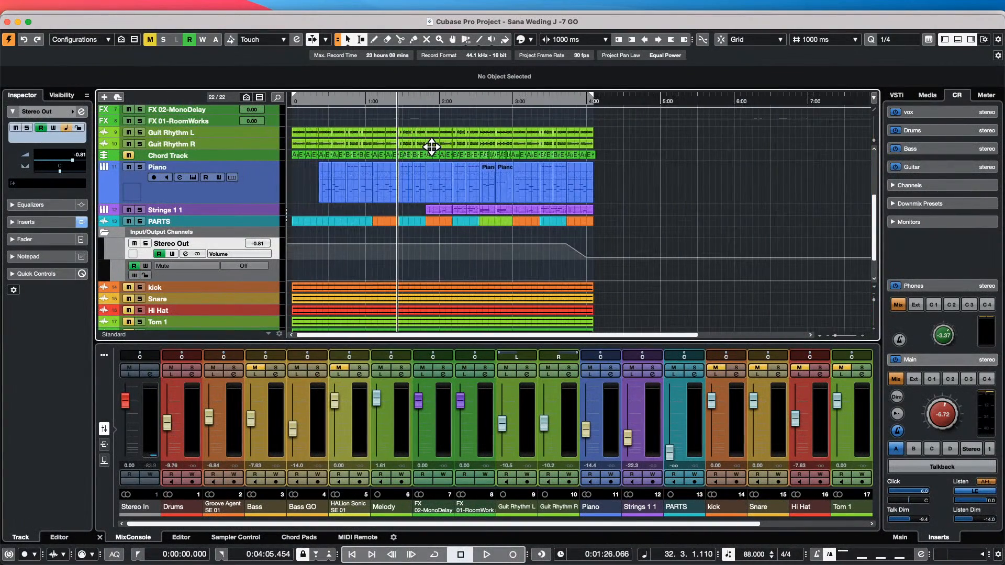
pyautogui.scroll(5, 403, 237)
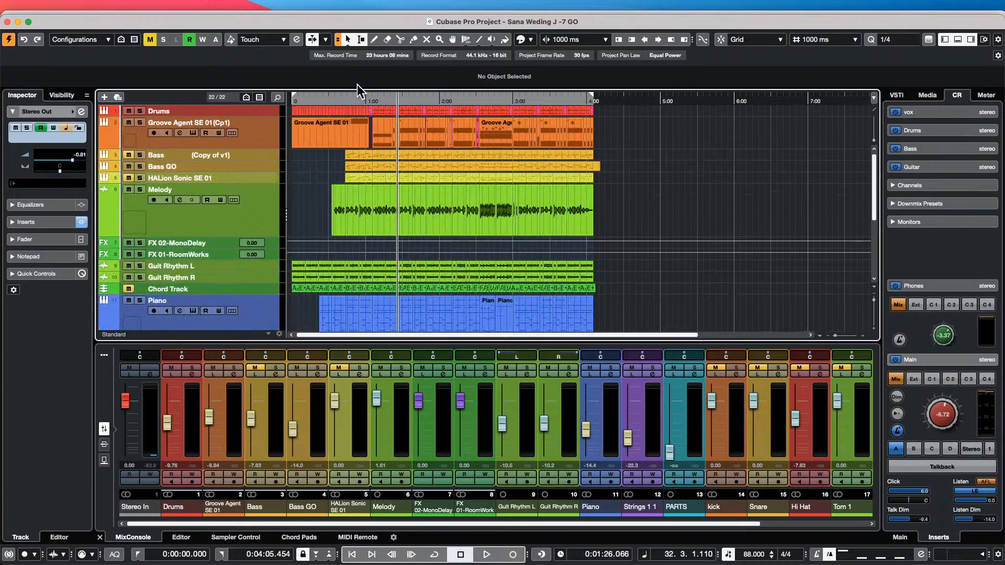
pyautogui.moveTo(333, 104)
pyautogui.mouseDown()
pyautogui.moveTo(315, 101)
pyautogui.moveTo(321, 115)
pyautogui.mouseUp()
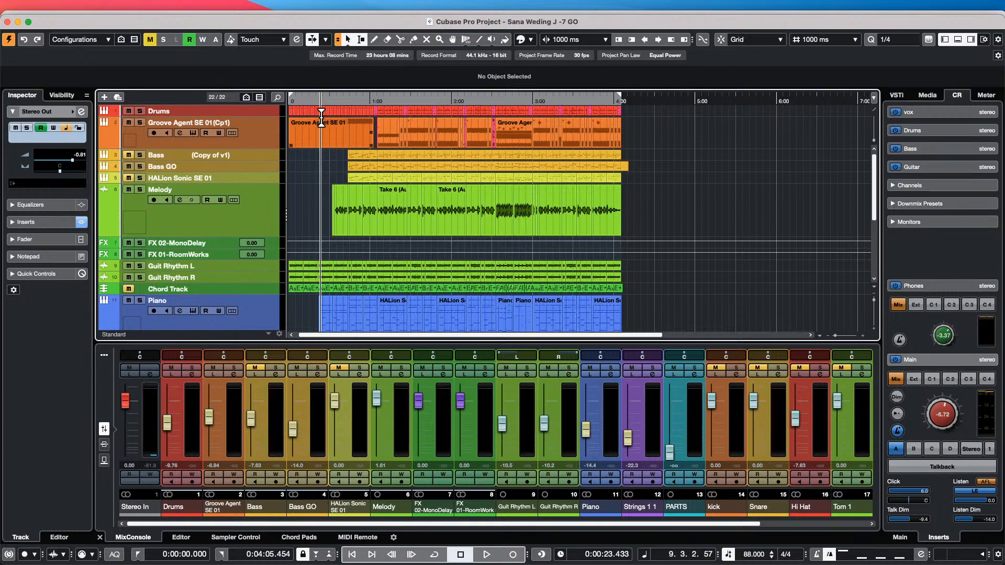
pyautogui.press('space')
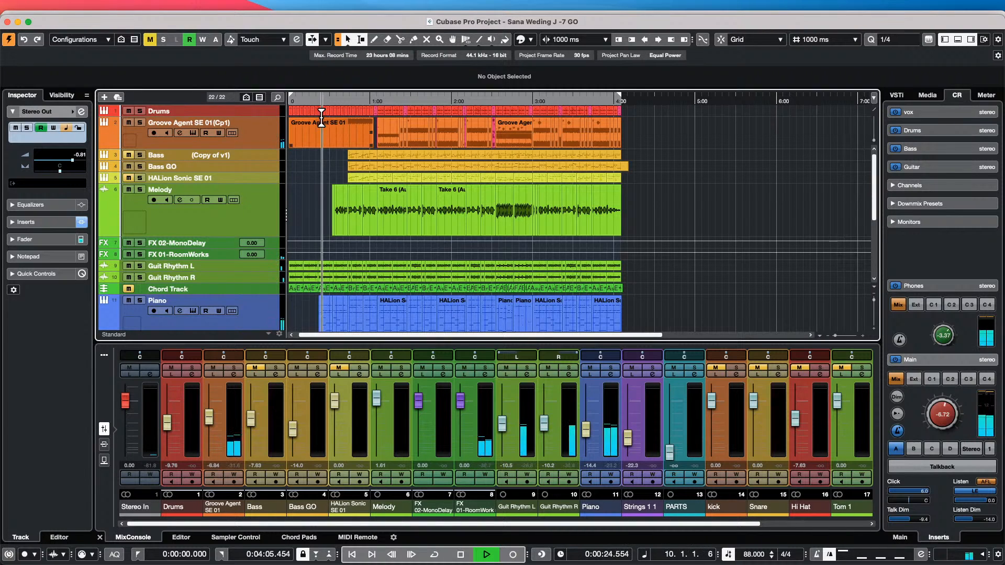
pyautogui.moveTo(949, 427); pyautogui.dragTo(946, 403)
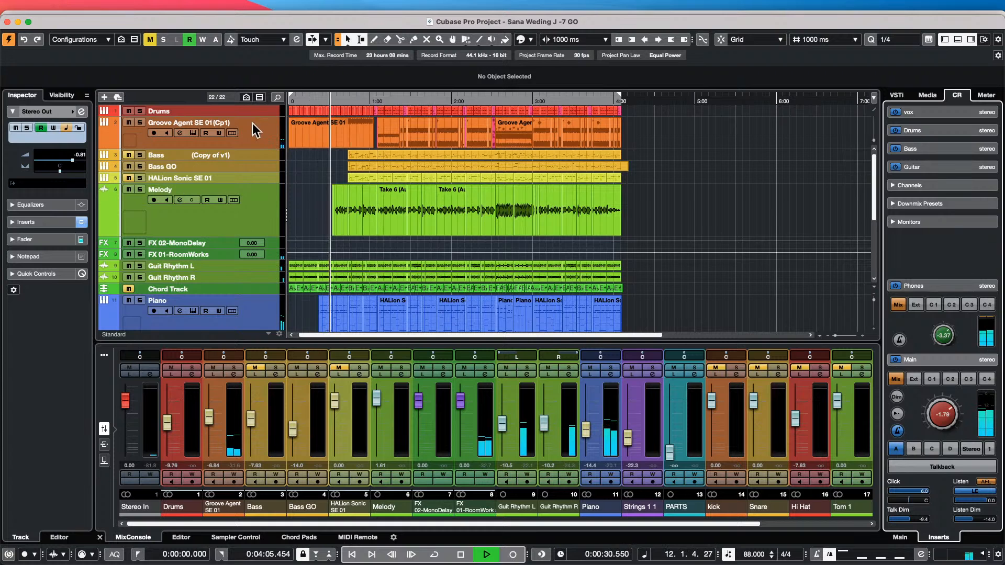
# Open the Groove Agent SE instrument window of the Groove Agent SE 01(Cp1) track
pyautogui.click(267, 135)
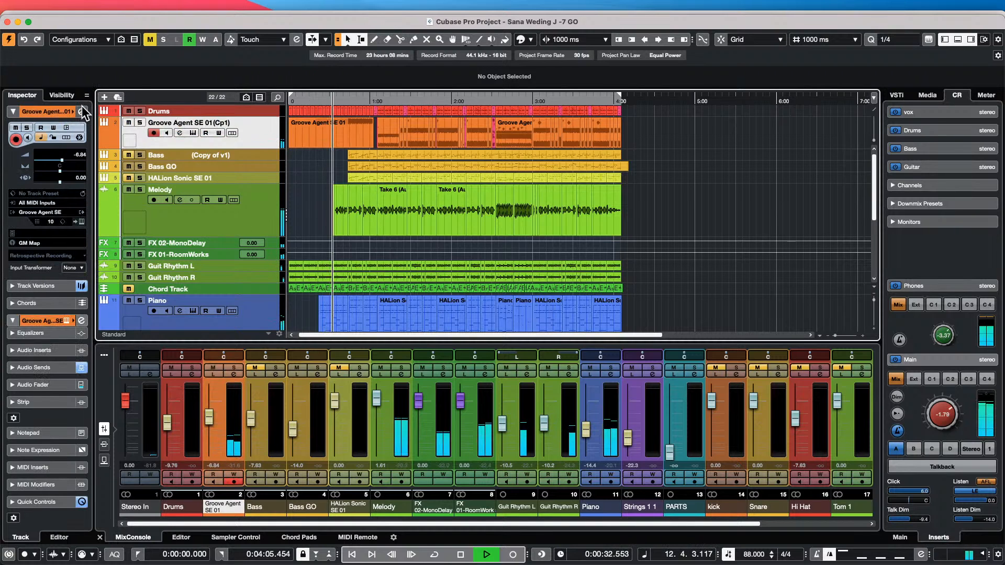
pyautogui.click(81, 112)
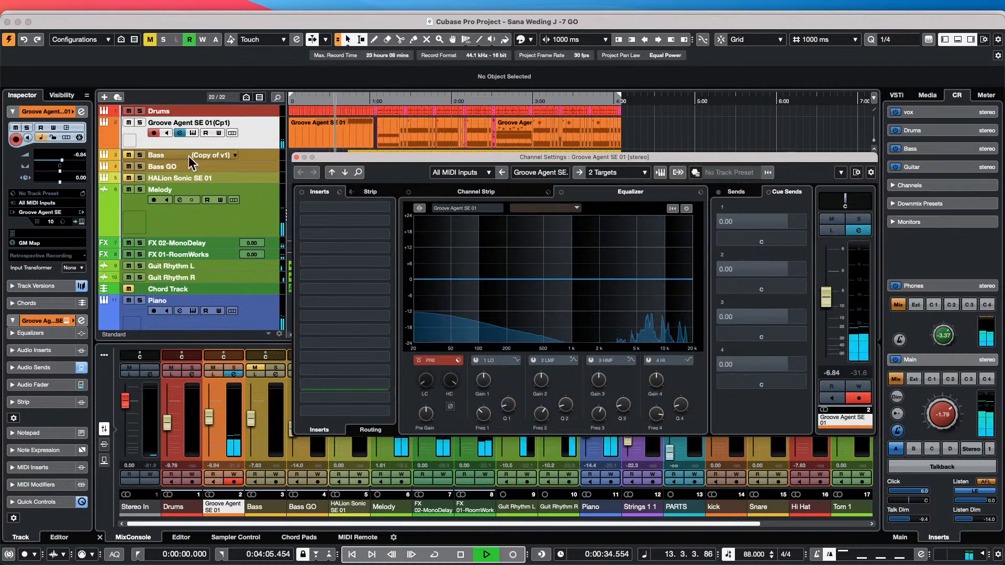
pyautogui.click(297, 157)
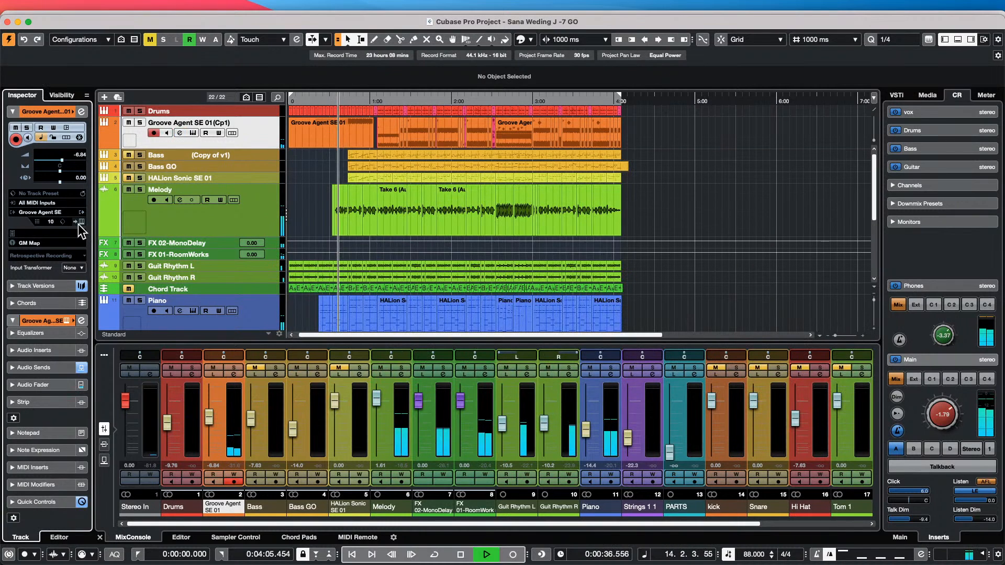
pyautogui.click(82, 222)
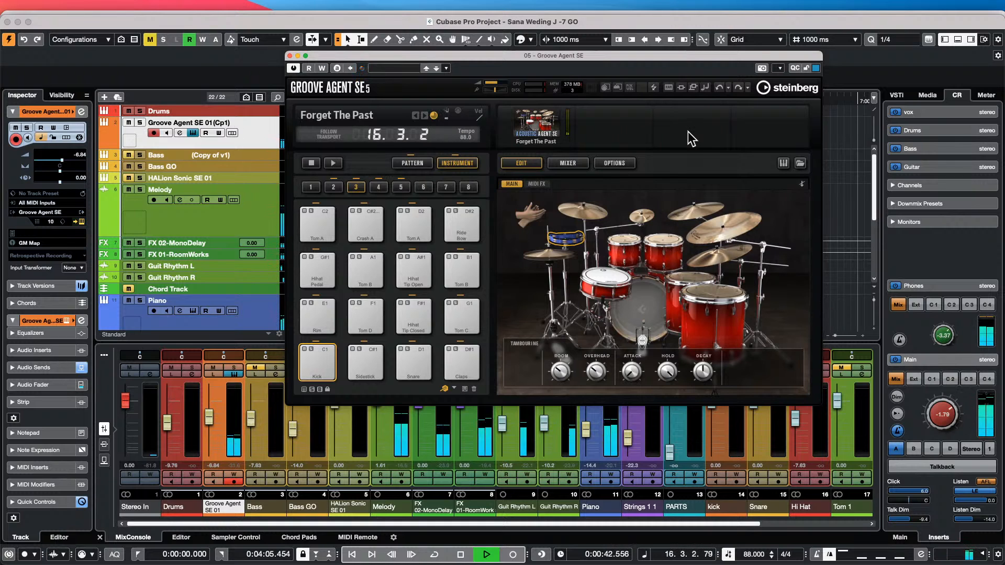
# Enlarge the project window to fill the screen and raise the Control Room main level to -1.20
pyautogui.click(71, 17)
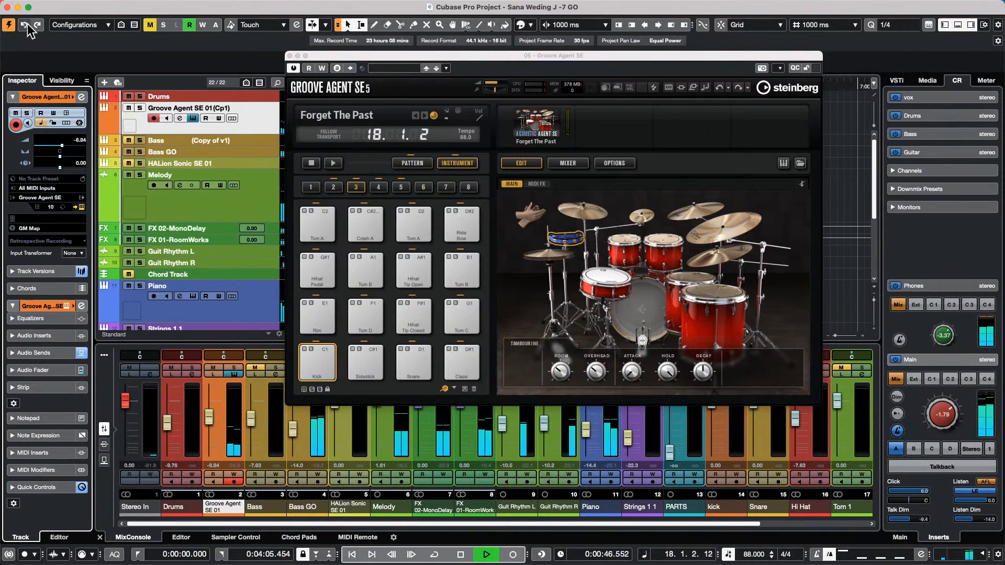
pyautogui.click(28, 22)
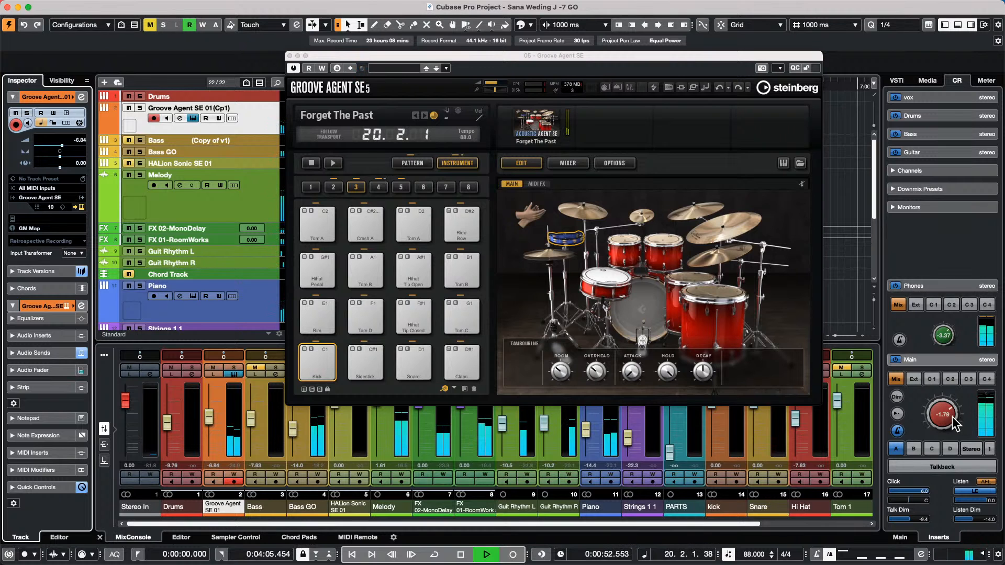
pyautogui.moveTo(943, 415); pyautogui.dragTo(943, 412)
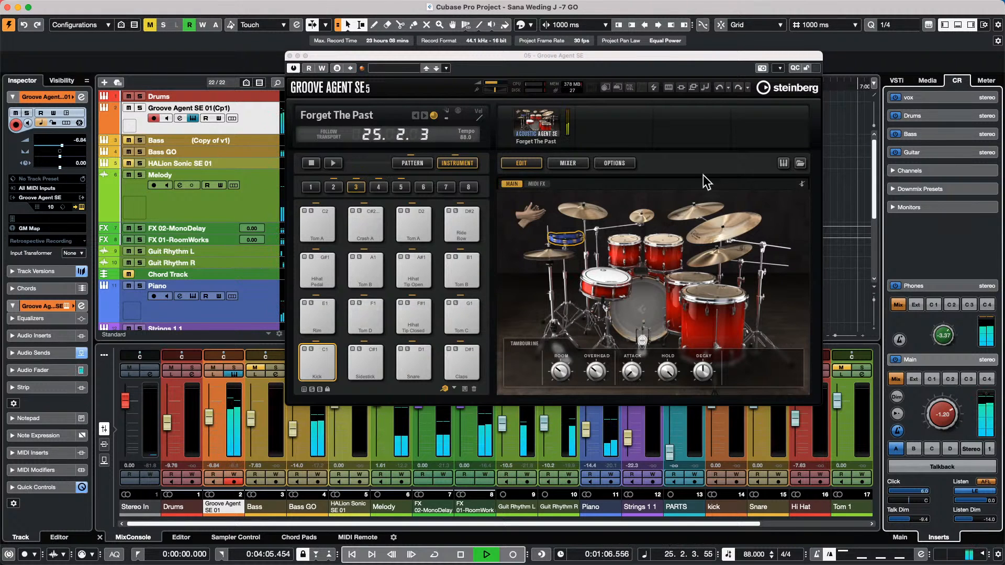
# Check the kit's pattern pads, return to its instrument pads, and switch Groove Agent SE off and back on during playback
pyautogui.click(413, 163)
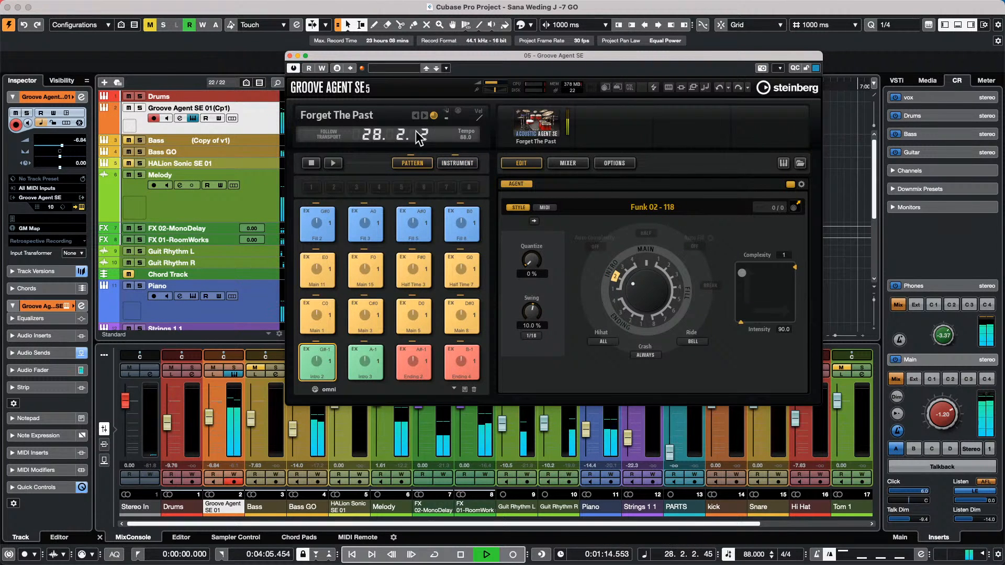
pyautogui.click(453, 163)
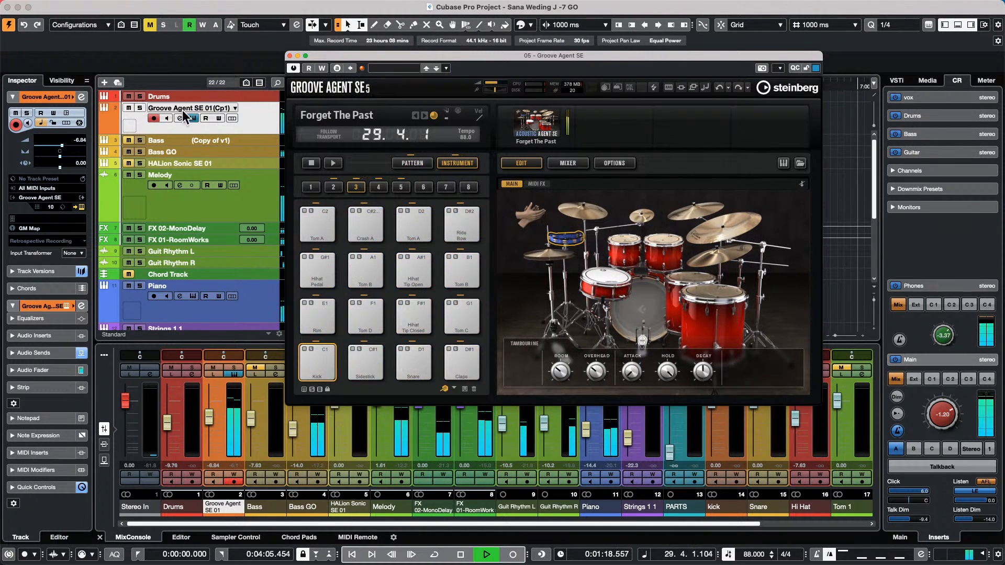
pyautogui.click(291, 68)
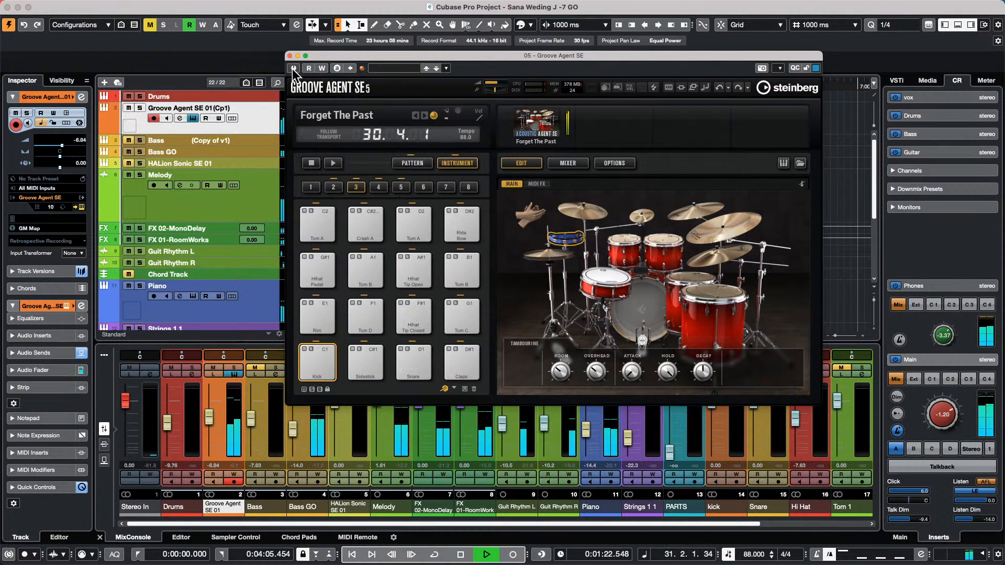
pyautogui.click(292, 68)
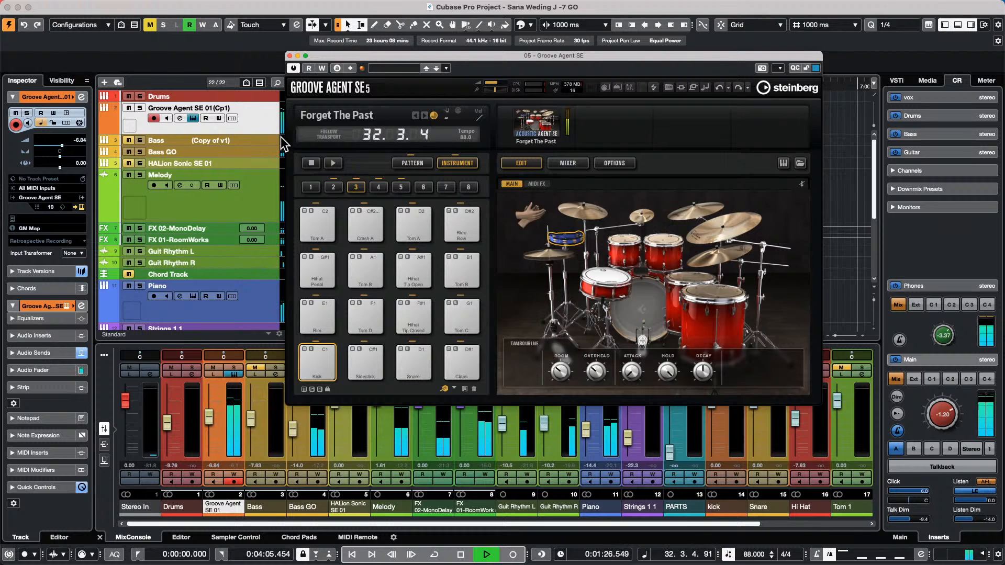
# Show the Forget The Past kit's mixer and raise the Control Room main level to -0.86
pyautogui.click(573, 165)
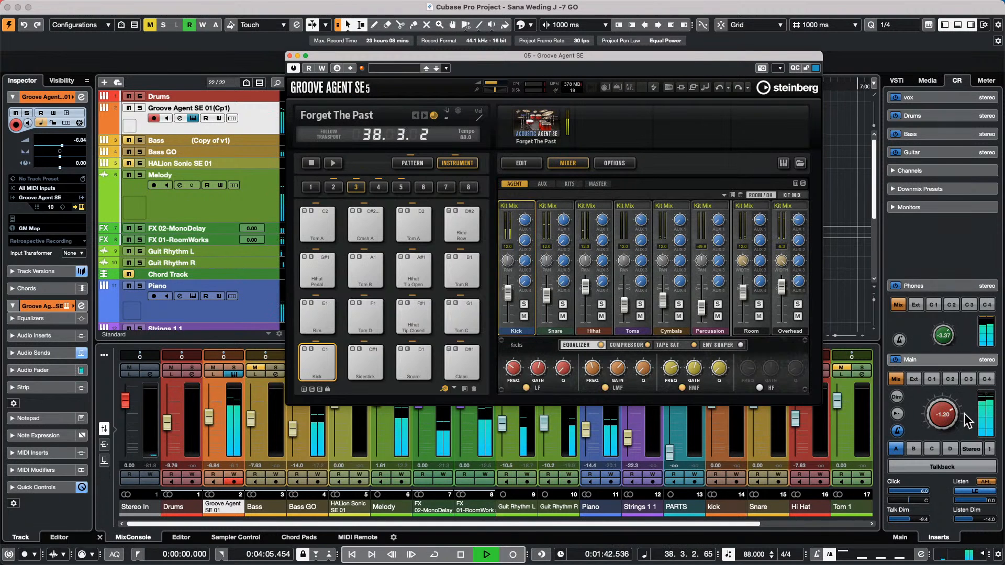
pyautogui.click(947, 412)
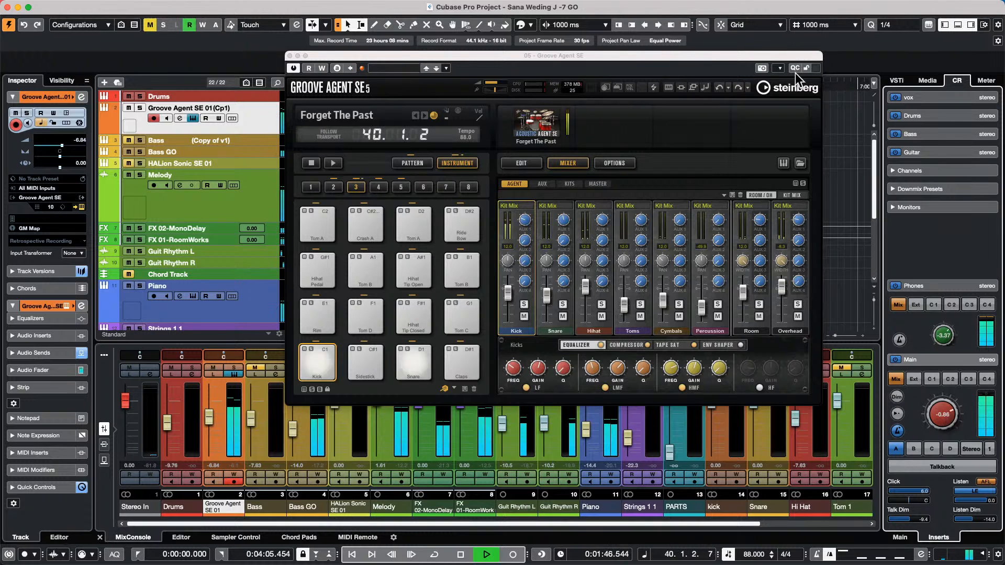
# Examine the Funk 02 - 118 pattern style settings, and return to the kit's instrument edit view
pyautogui.click(413, 163)
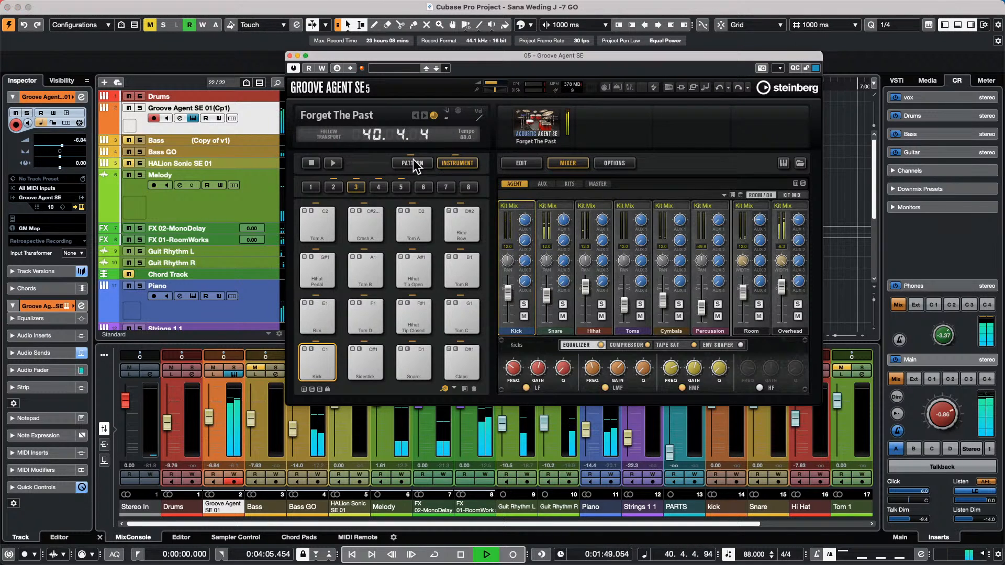
pyautogui.click(514, 163)
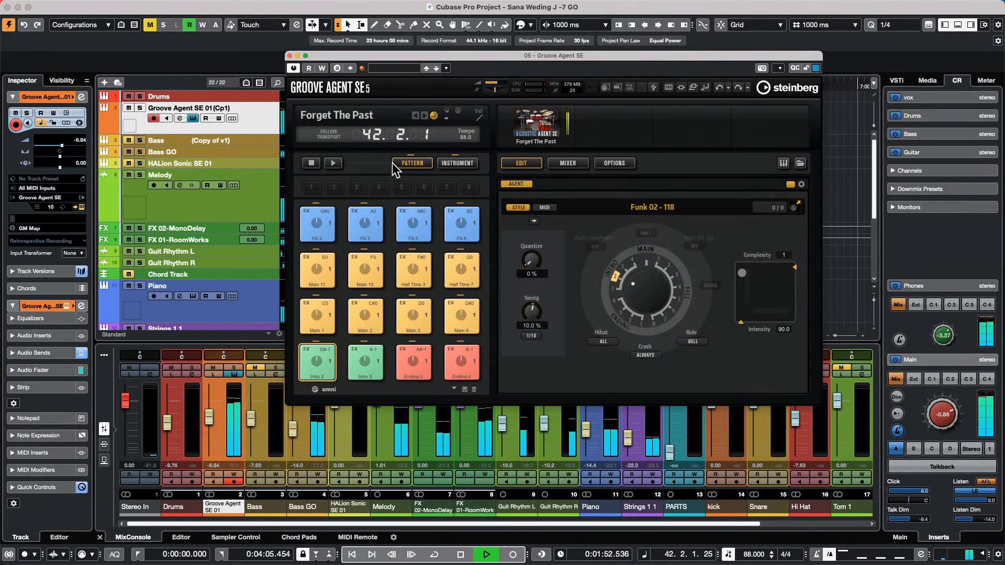
pyautogui.click(464, 163)
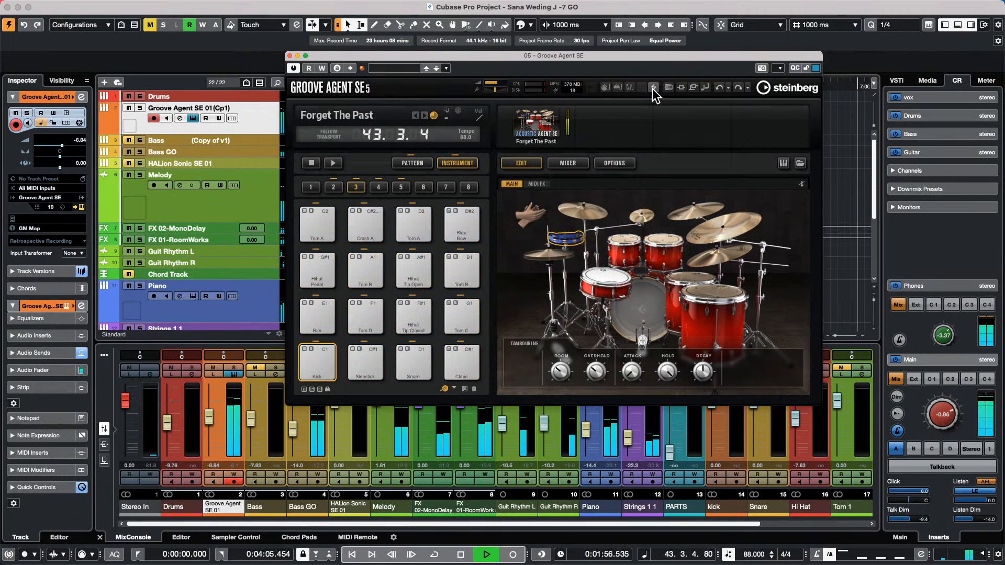
# Make the pad selection follow the played notes, and stop playback and close the Groove Agent SE window
pyautogui.click(606, 88)
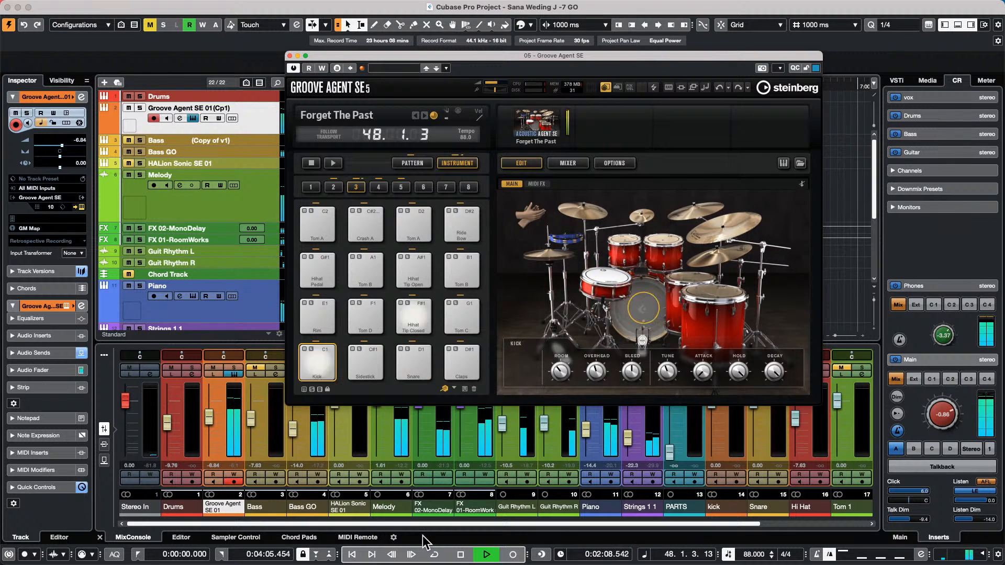
pyautogui.press('space')
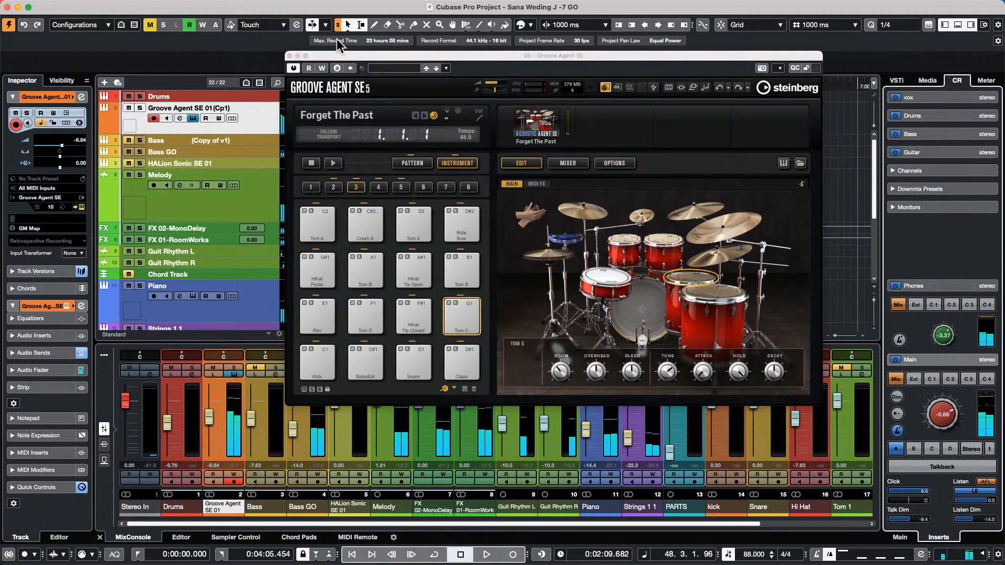
pyautogui.click(290, 56)
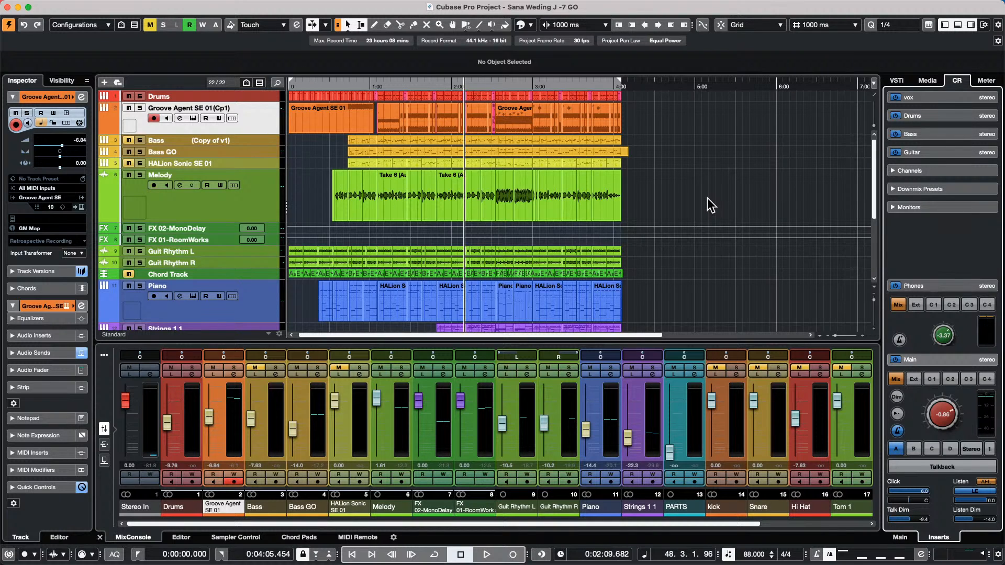
# Open the first Strings 1 1 part, starting at about 1:49, in the Key Editor
pyautogui.scroll(-1, 359, 170)
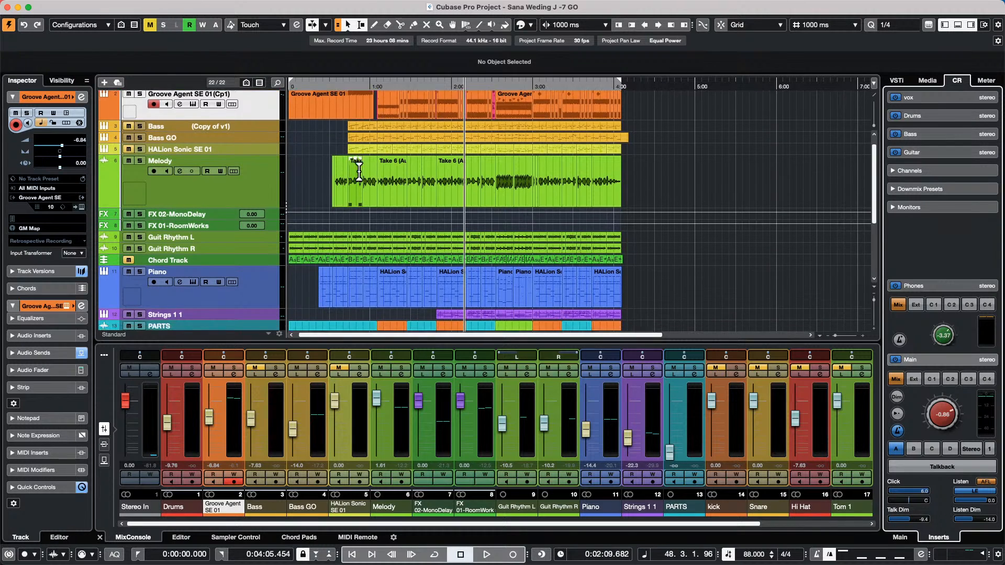
pyautogui.scroll(-1, 359, 170)
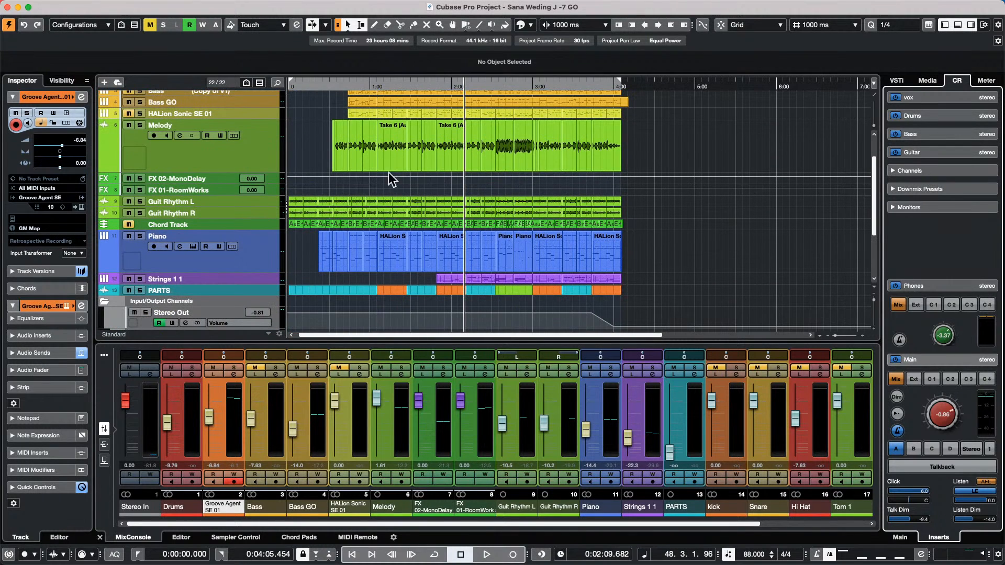
pyautogui.click(474, 280)
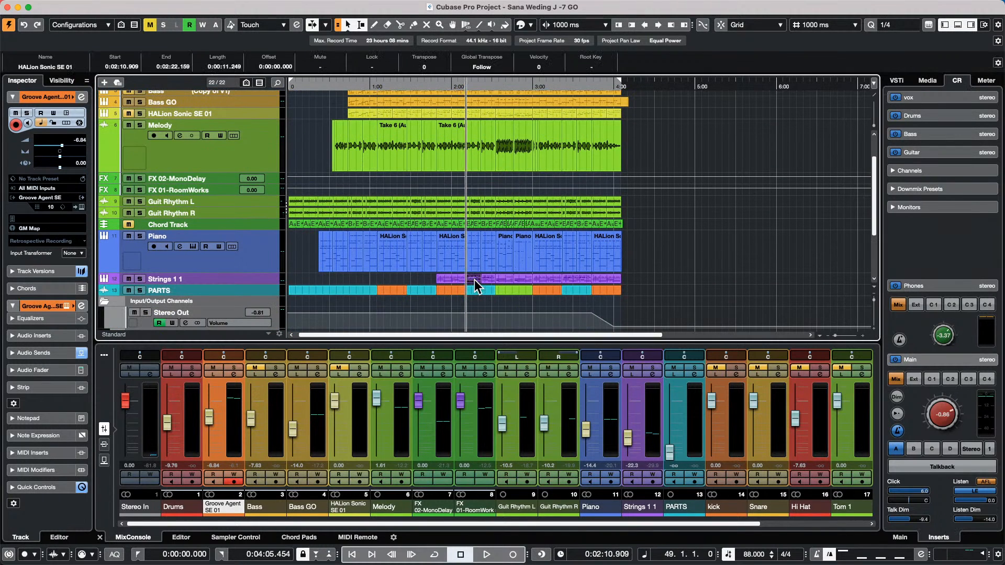
pyautogui.click(213, 286)
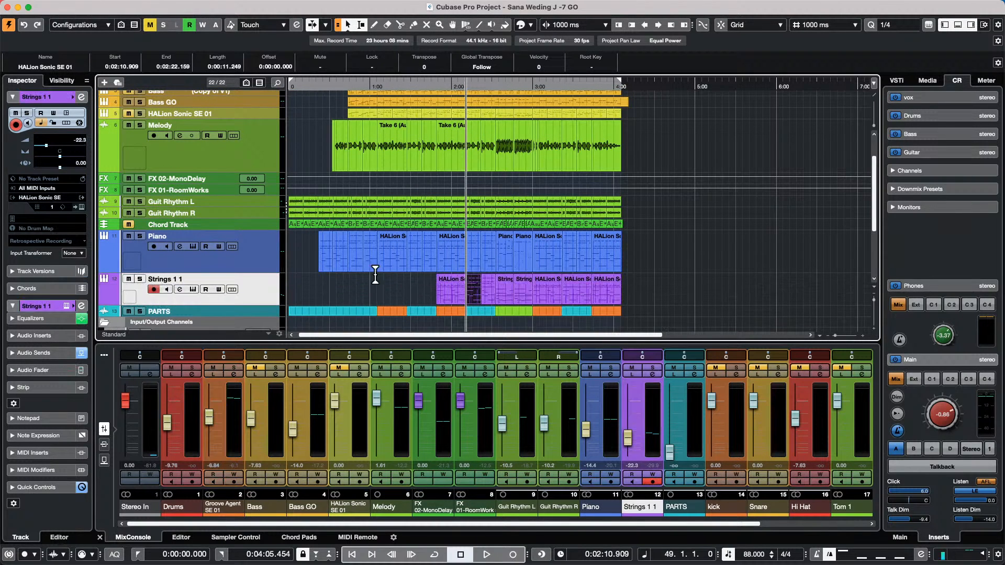
pyautogui.doubleClick(449, 294)
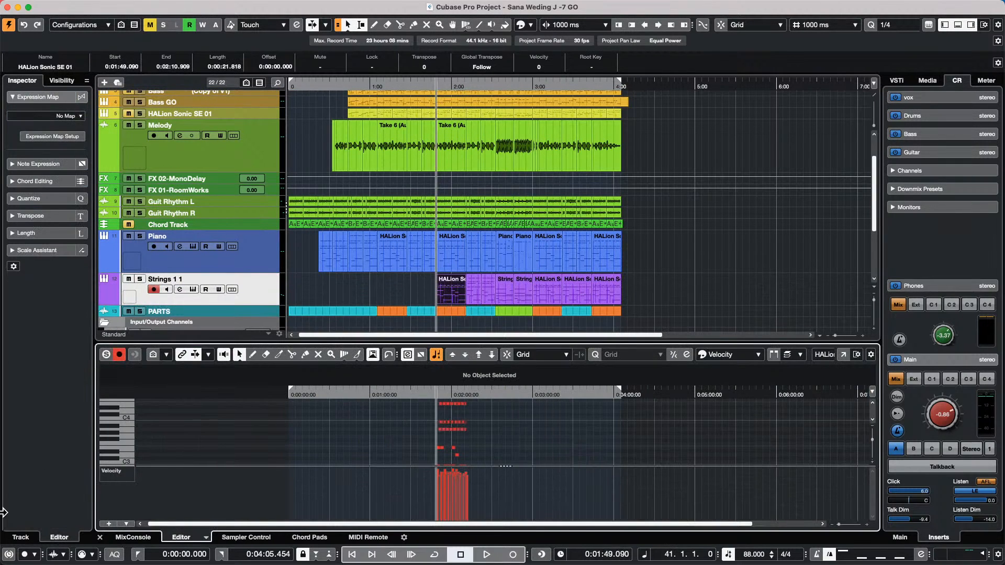
# Set the strings part's controller lane to Articulations/Dynamics
pyautogui.click(120, 471)
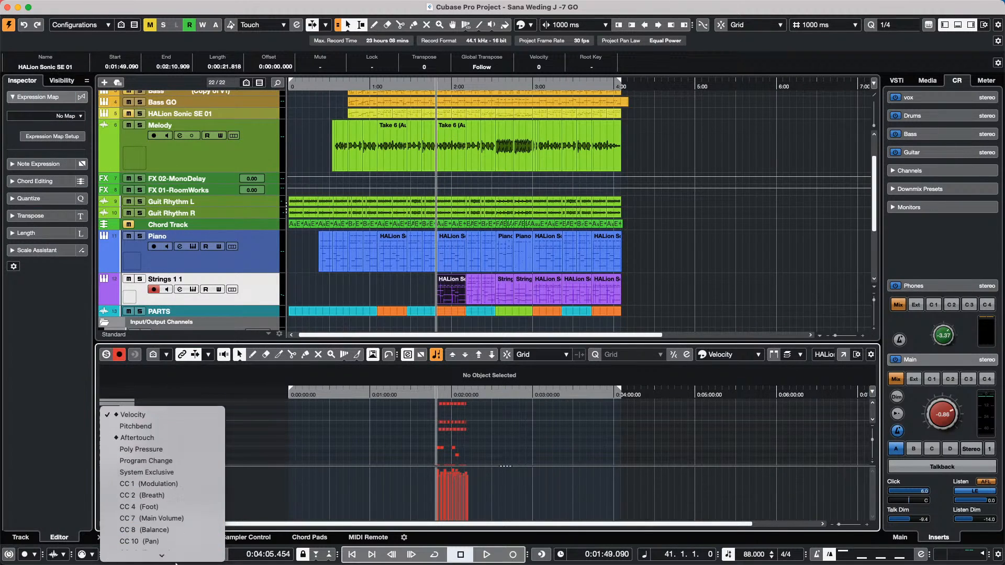
pyautogui.moveTo(176, 563)
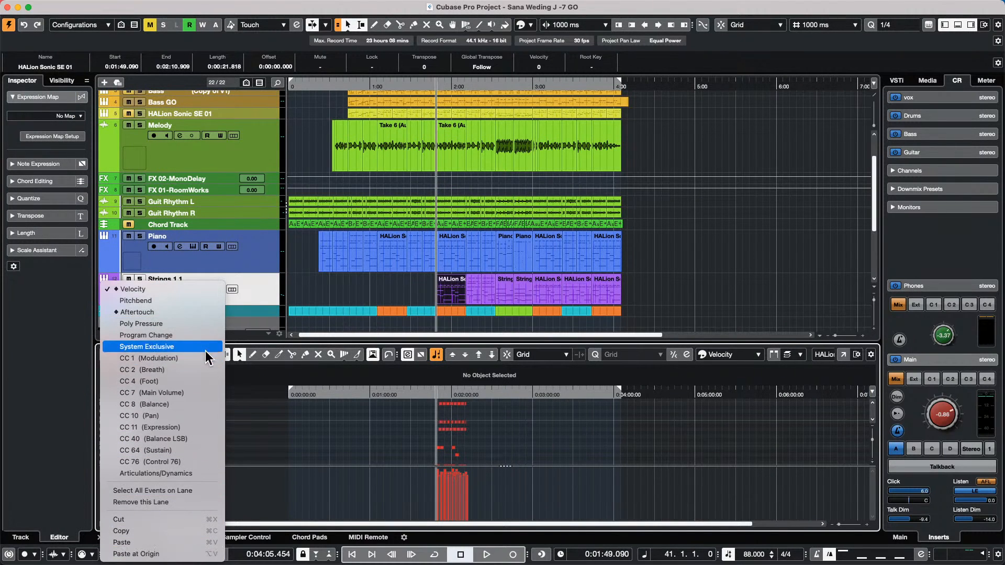
pyautogui.click(200, 473)
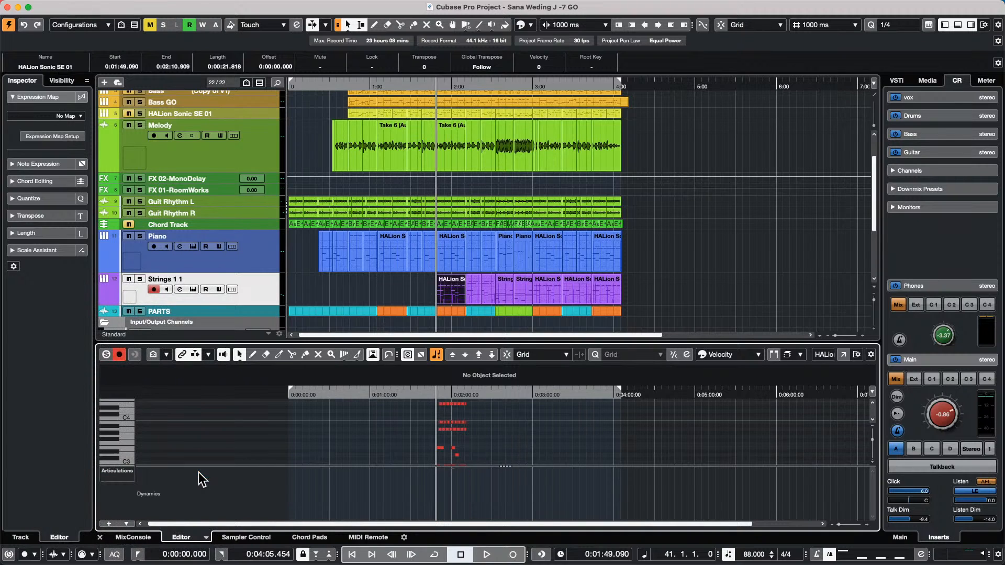
# Draw an mf dynamics event at about 0:21 on the Dynamics lane and return to the selection tool
pyautogui.rightClick(355, 491)
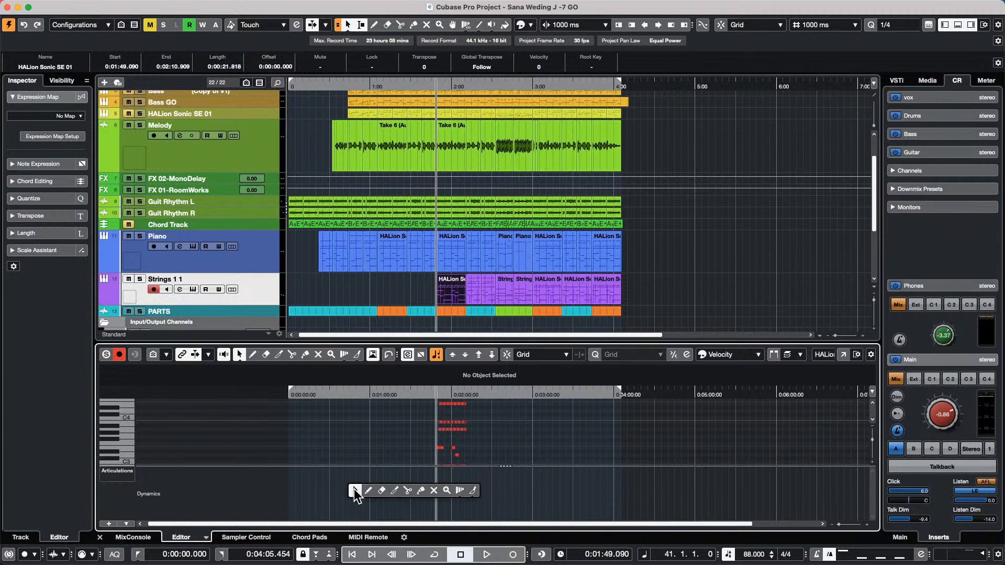
pyautogui.click(368, 490)
pyautogui.click(318, 494)
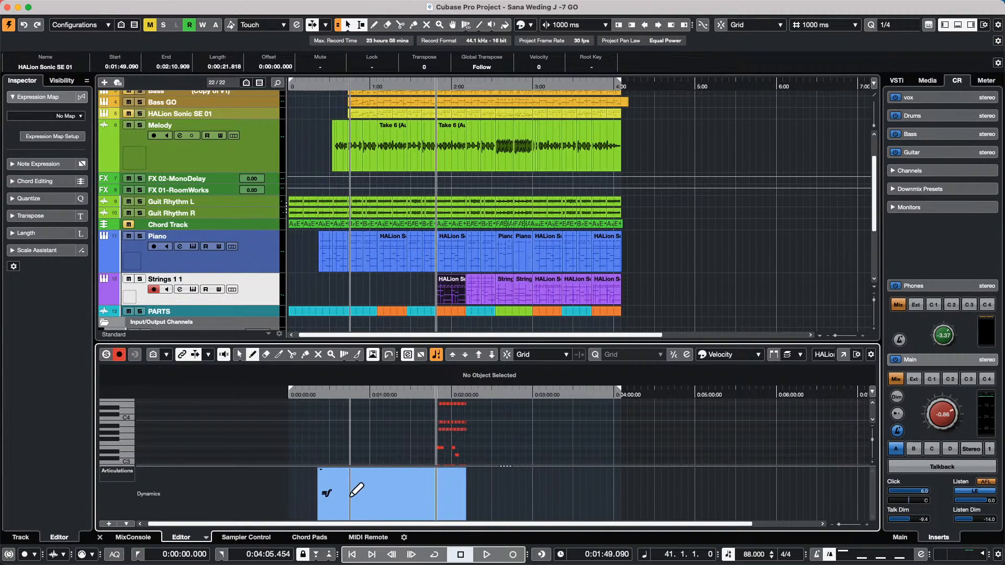
pyautogui.rightClick(356, 490)
pyautogui.click(347, 490)
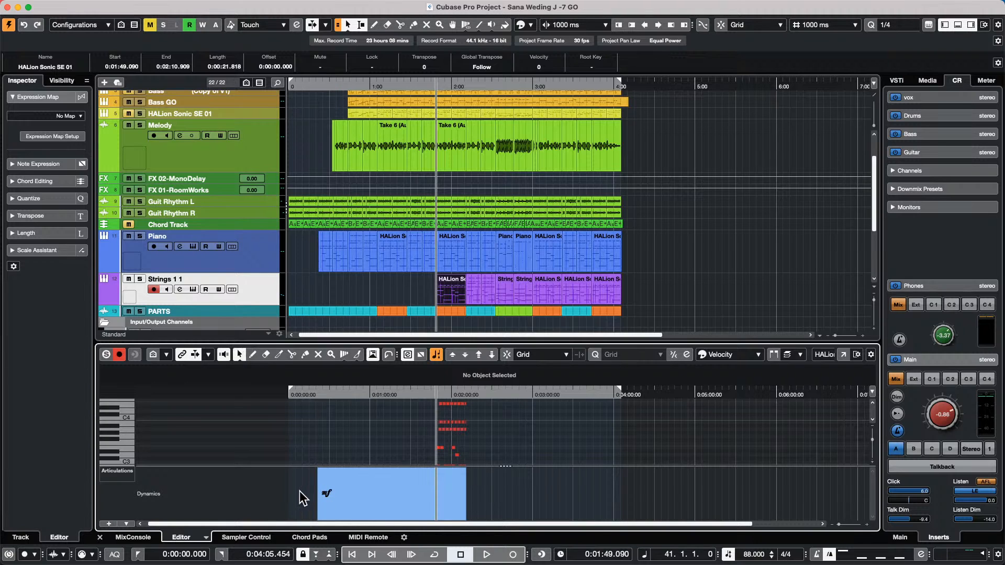
# Open the Dynamics Mapping setup from the mf event and enable Send Volume and Send Controller
pyautogui.click(327, 494)
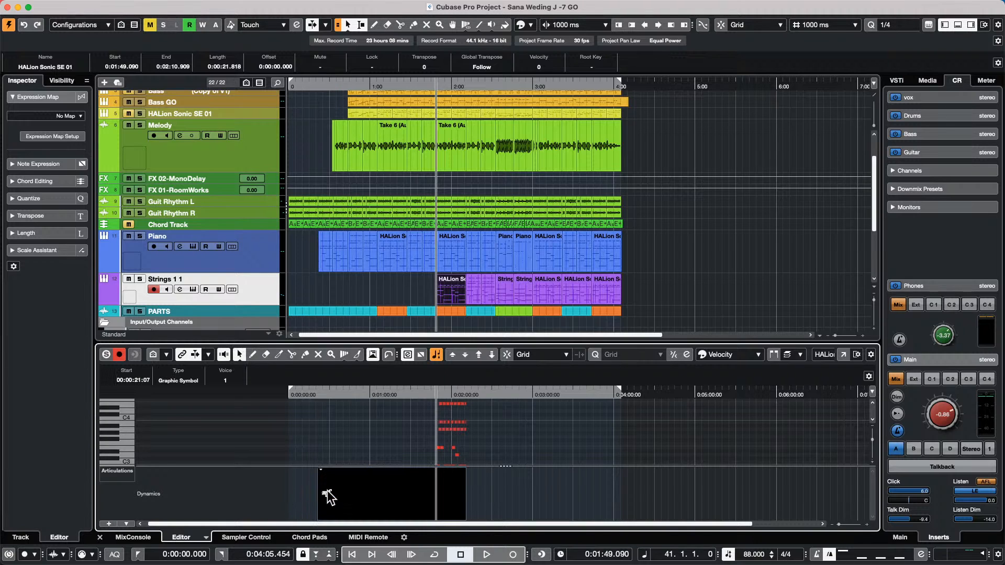
pyautogui.click(325, 478)
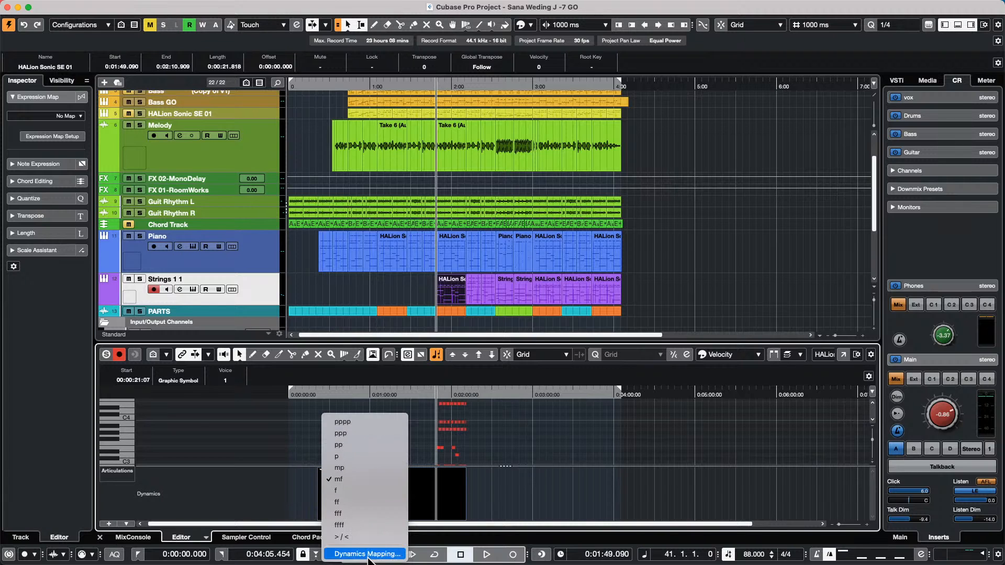
pyautogui.click(368, 556)
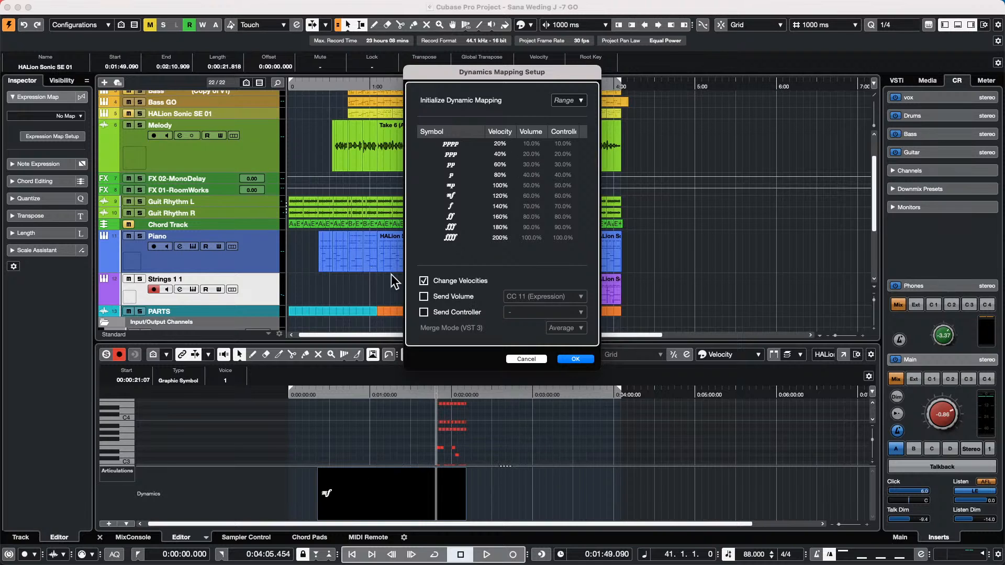
pyautogui.click(424, 296)
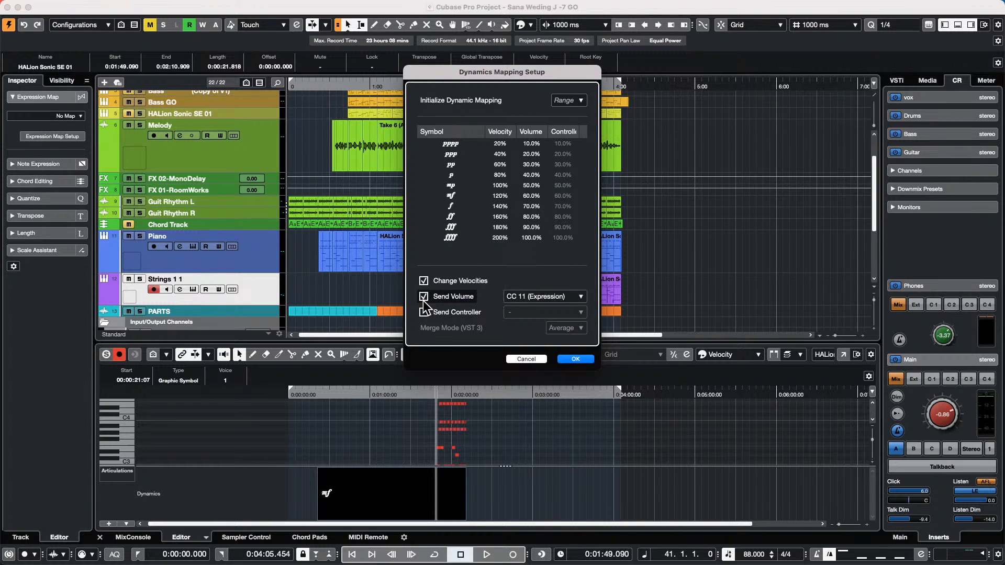
pyautogui.click(424, 312)
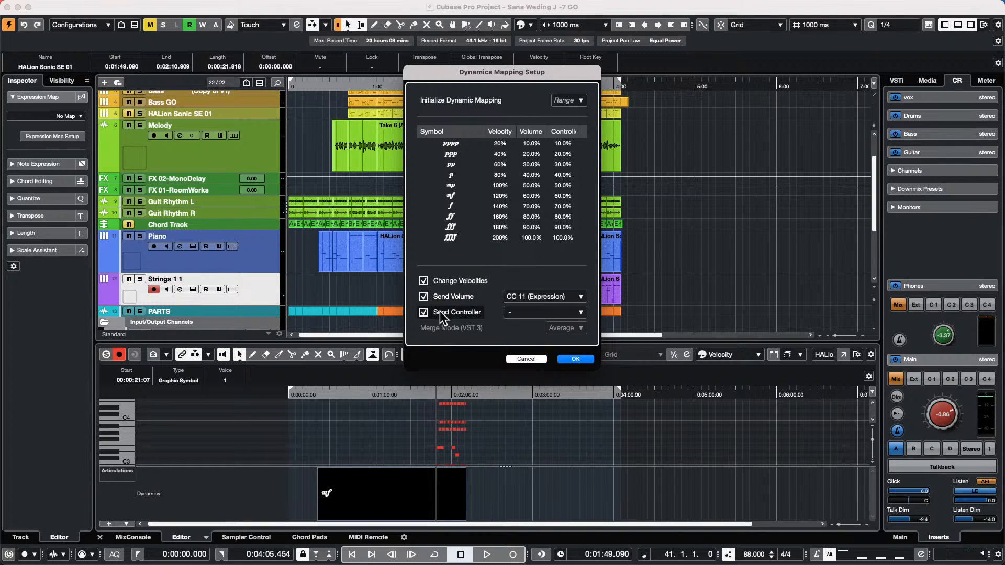
# Examine the available Send Controller assignments and the range options for initializing the dynamic mapping
pyautogui.click(580, 313)
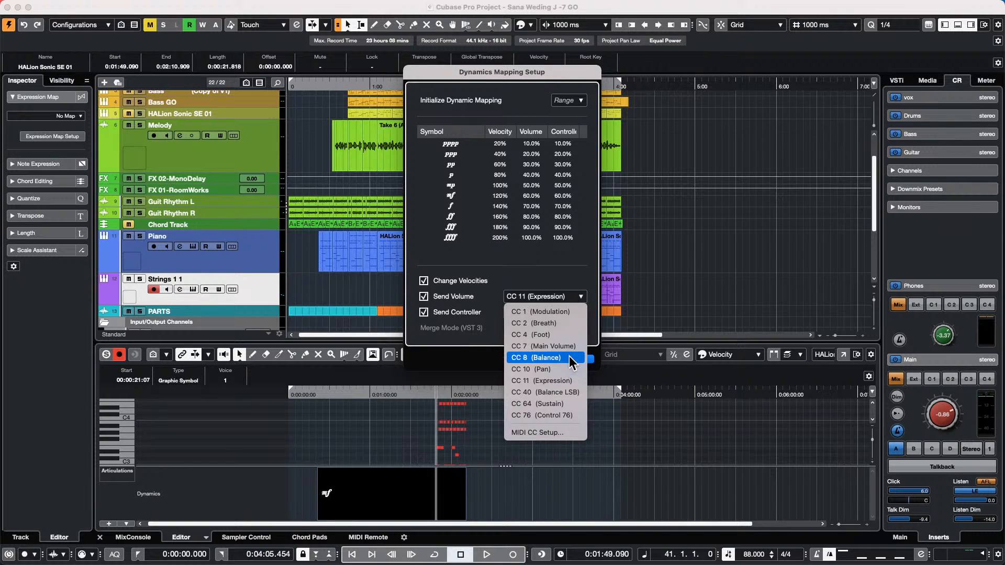
pyautogui.click(519, 251)
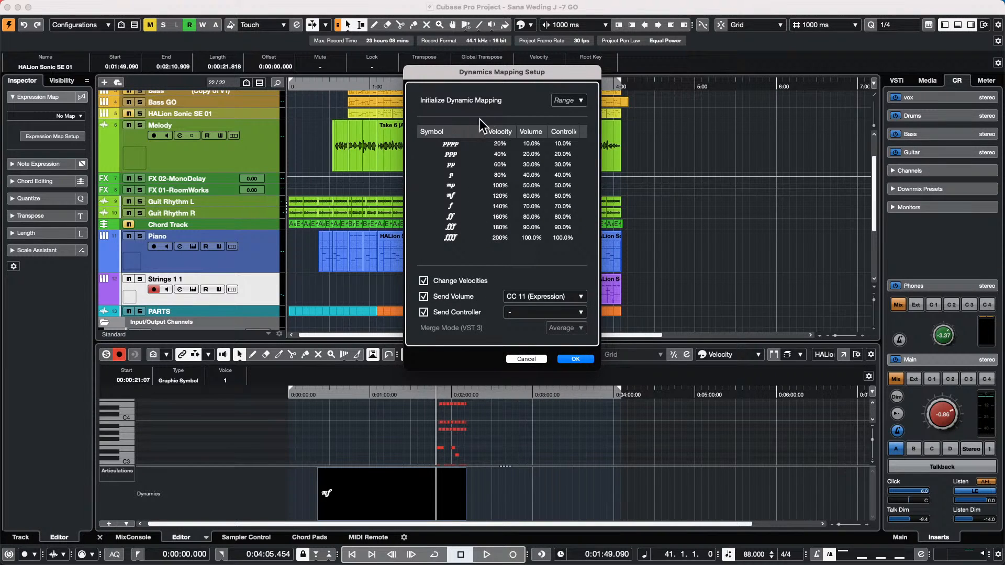
pyautogui.click(575, 100)
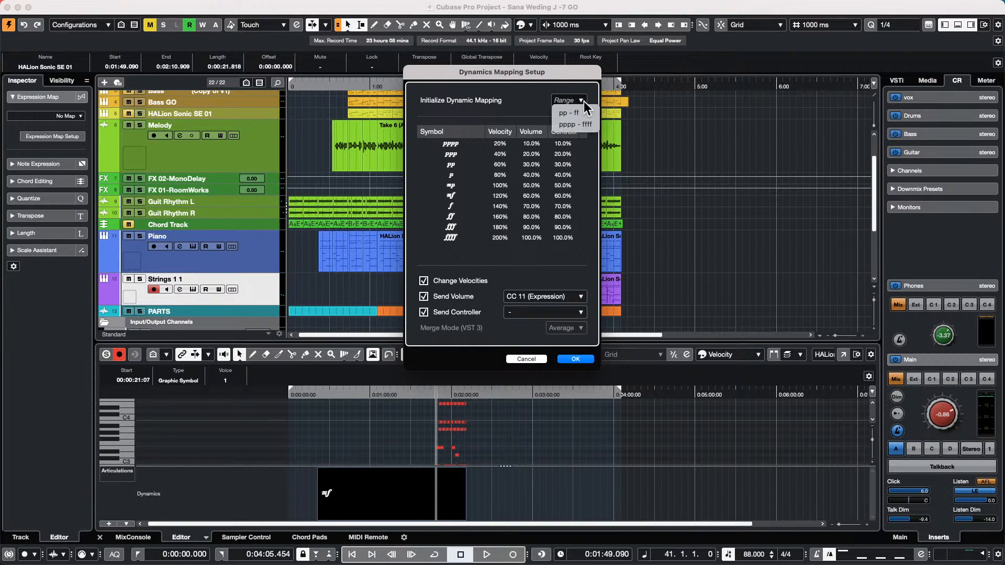
pyautogui.click(534, 110)
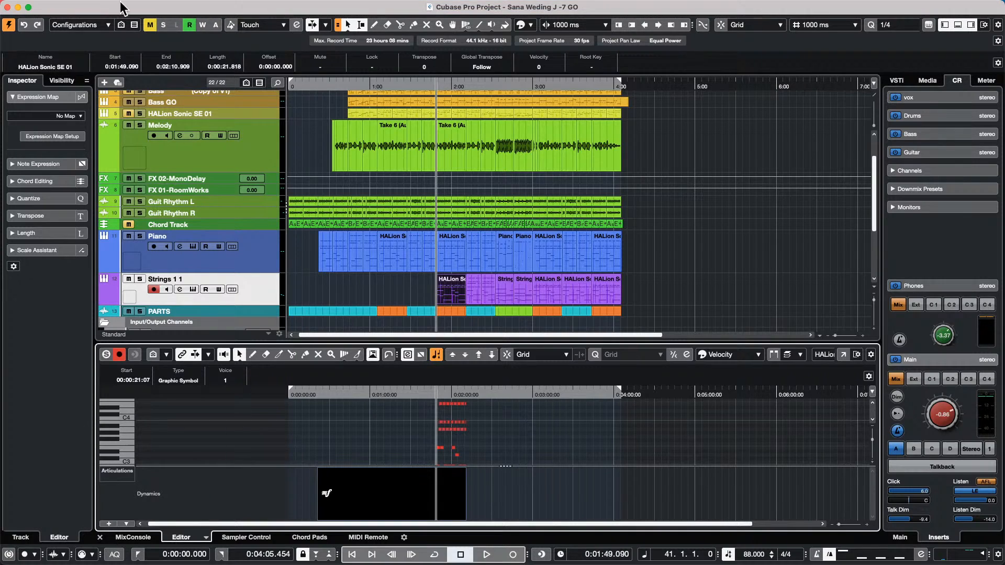
# Open the recent project "beatles stones t" and show the tracks at the start of its track list
pyautogui.click(71, 7)
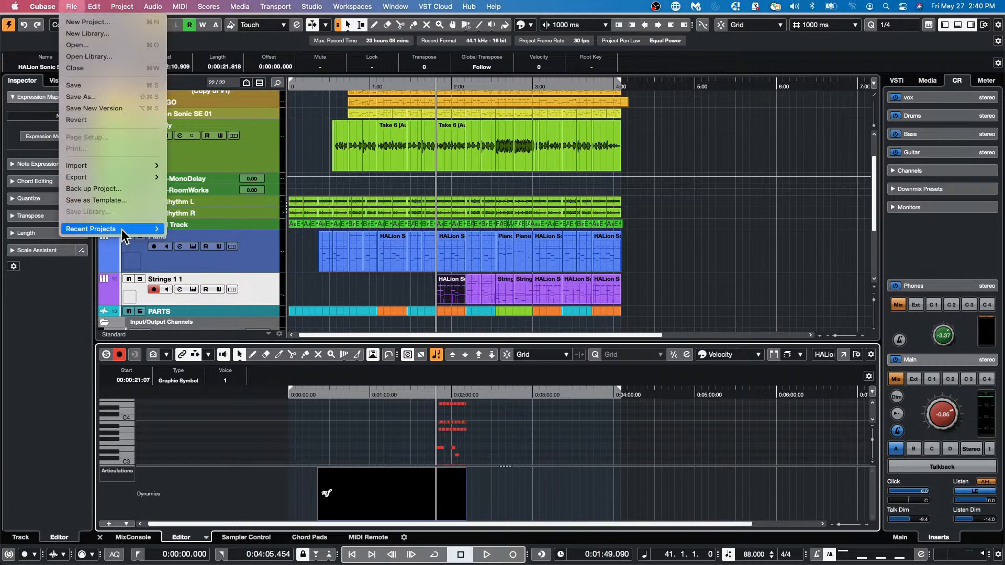
pyautogui.moveTo(121, 230)
pyautogui.click(247, 256)
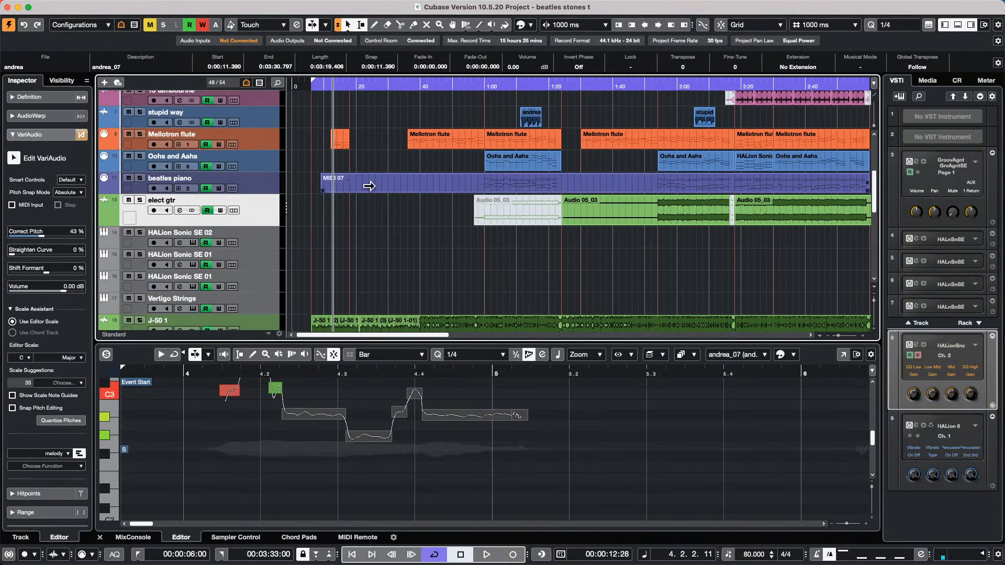
pyautogui.scroll(5, 369, 186)
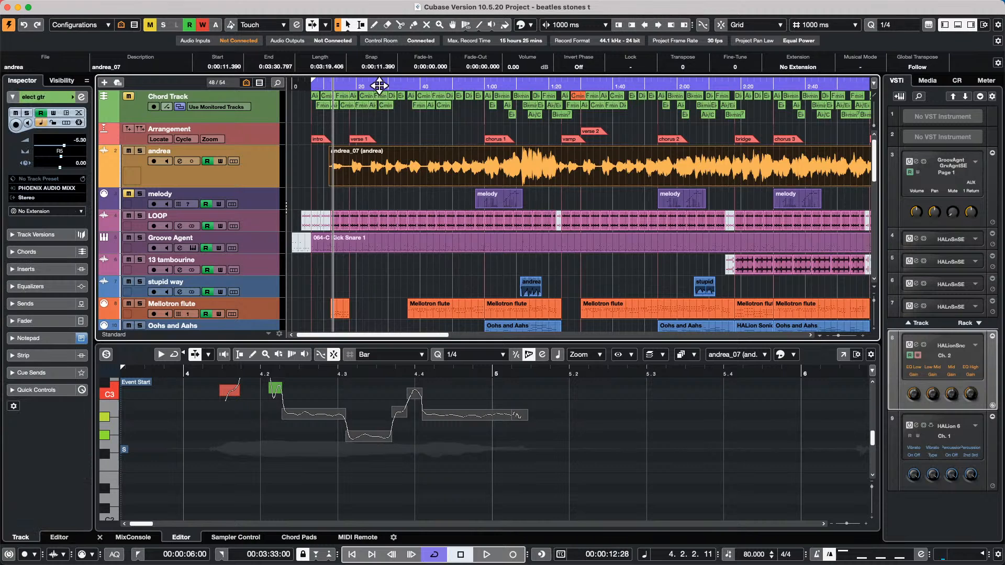
# Play the song from about 0:23 and open the channel settings of the vocal track below the Arrangement track
pyautogui.moveTo(373, 86); pyautogui.dragTo(547, 118)
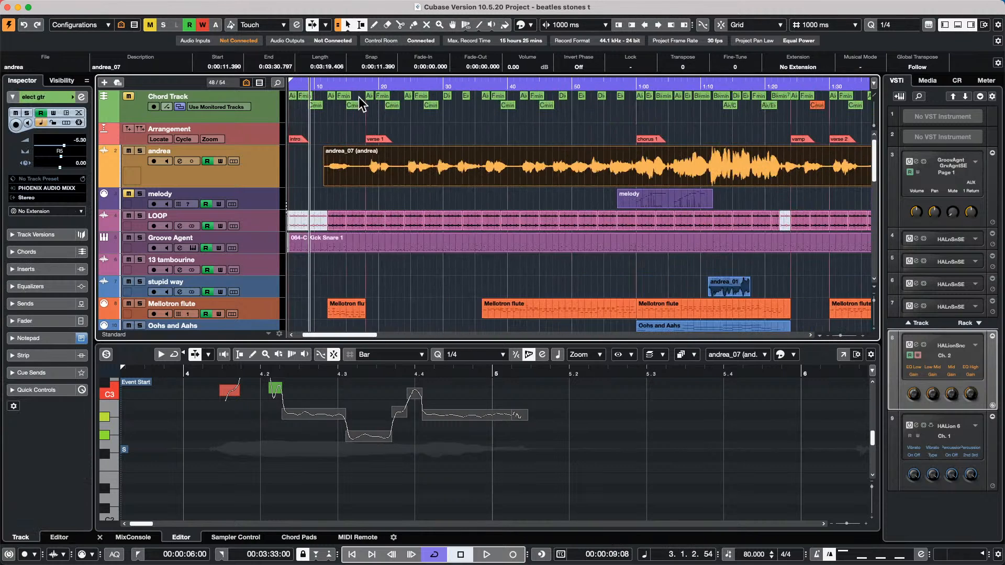
pyautogui.click(399, 82)
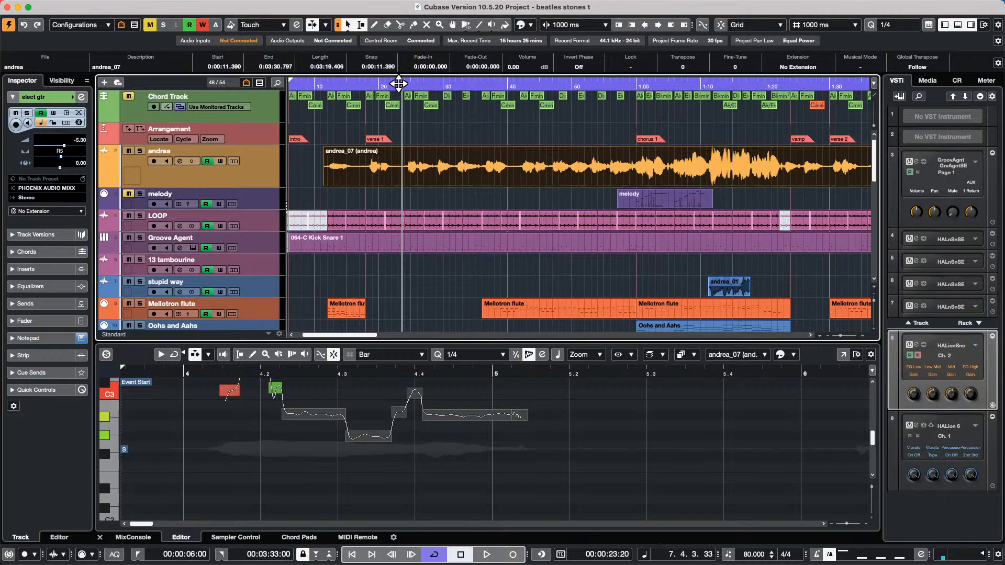
pyautogui.press('space')
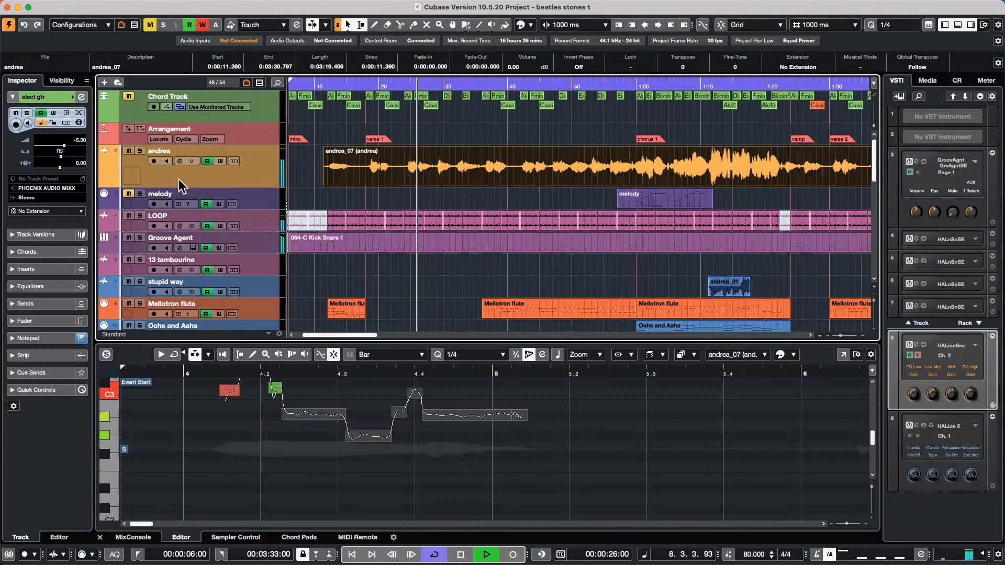
pyautogui.click(180, 161)
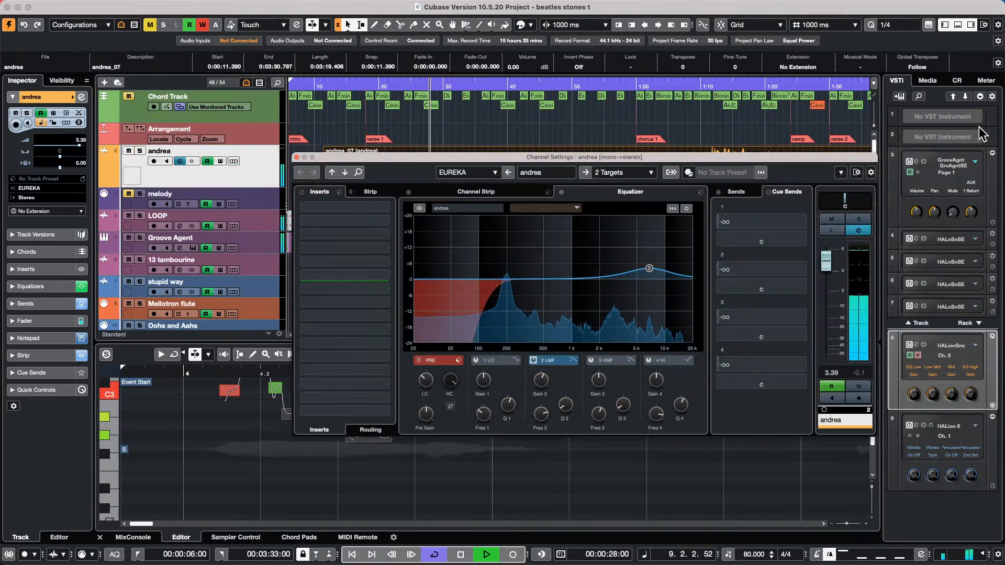
pyautogui.moveTo(638, 159); pyautogui.dragTo(446, 98)
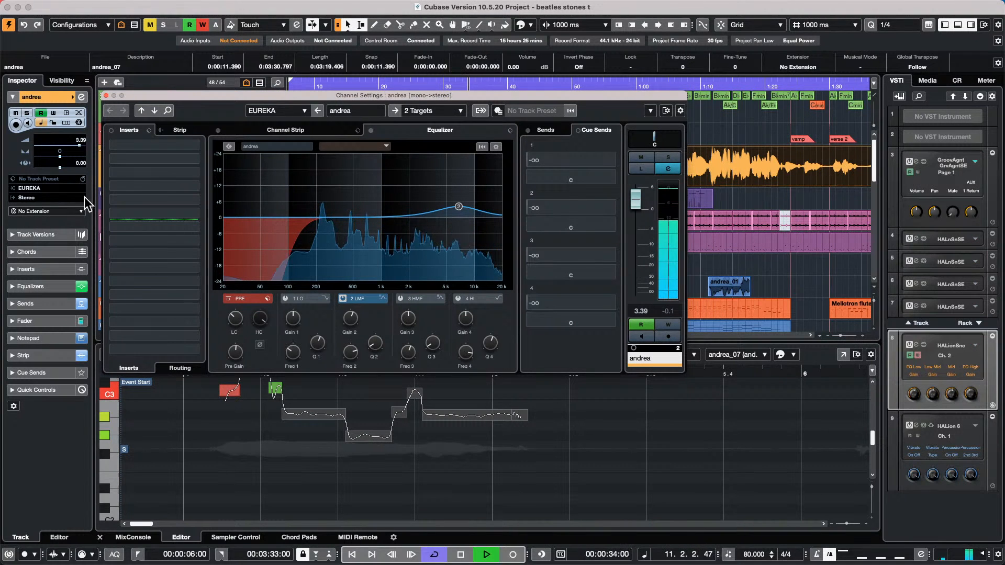
# Try the Listen mode of the vocal channel's equalizer and view the options for loading and saving EQ presets
pyautogui.click(230, 147)
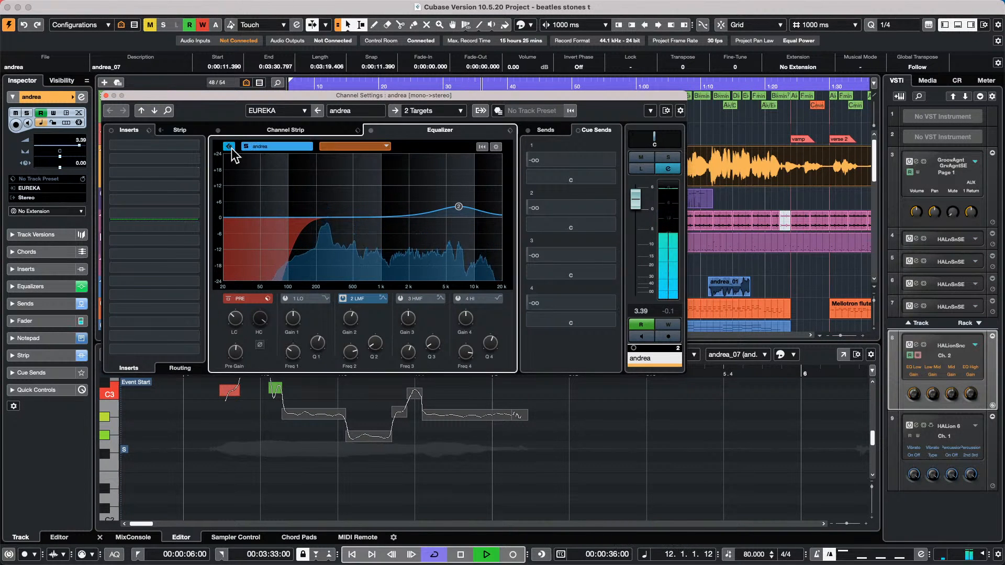
pyautogui.click(230, 147)
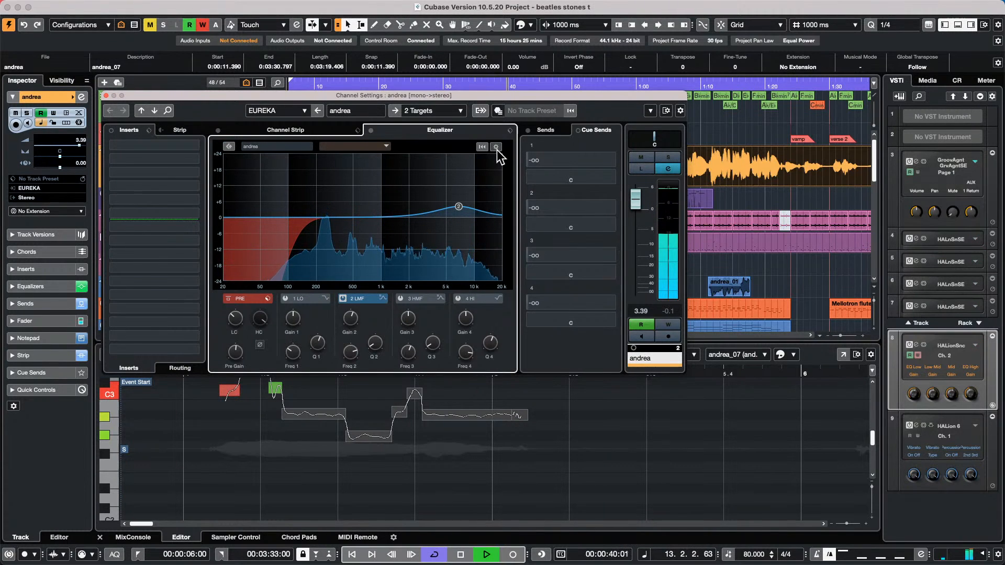
pyautogui.click(510, 131)
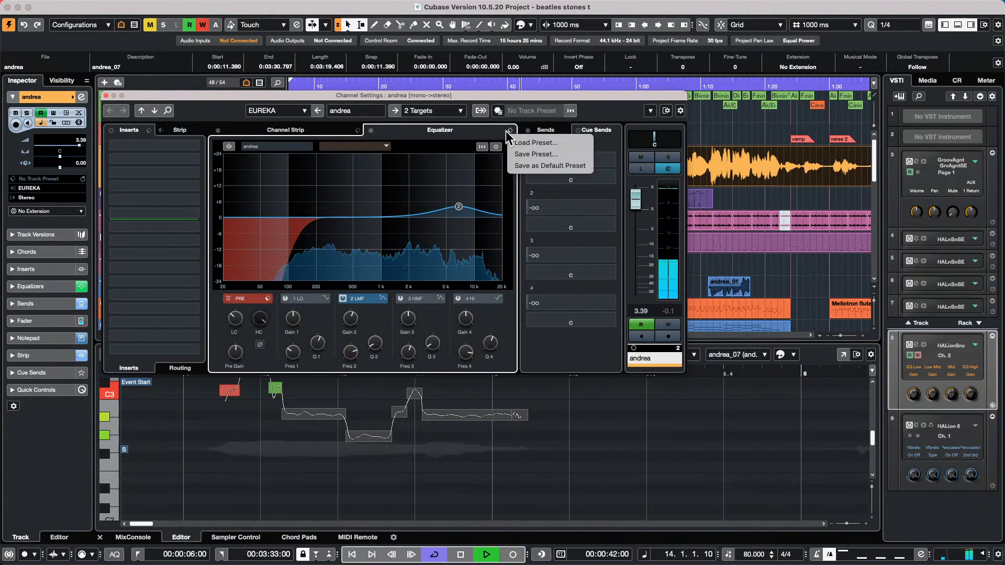
pyautogui.click(447, 184)
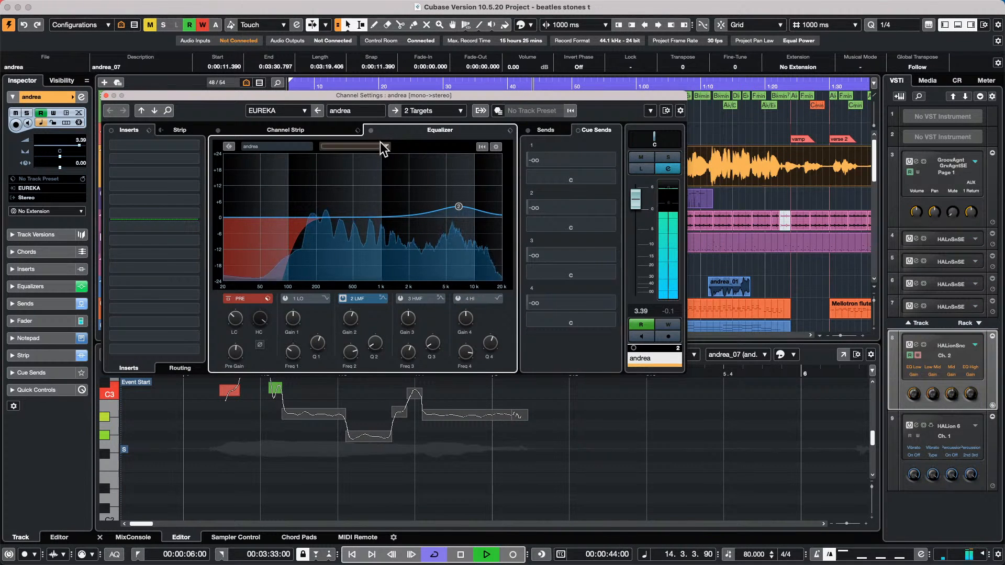
# Compare the vocal with its equalizer bypassed and active during playback, leaving the equalizer active
pyautogui.click(371, 131)
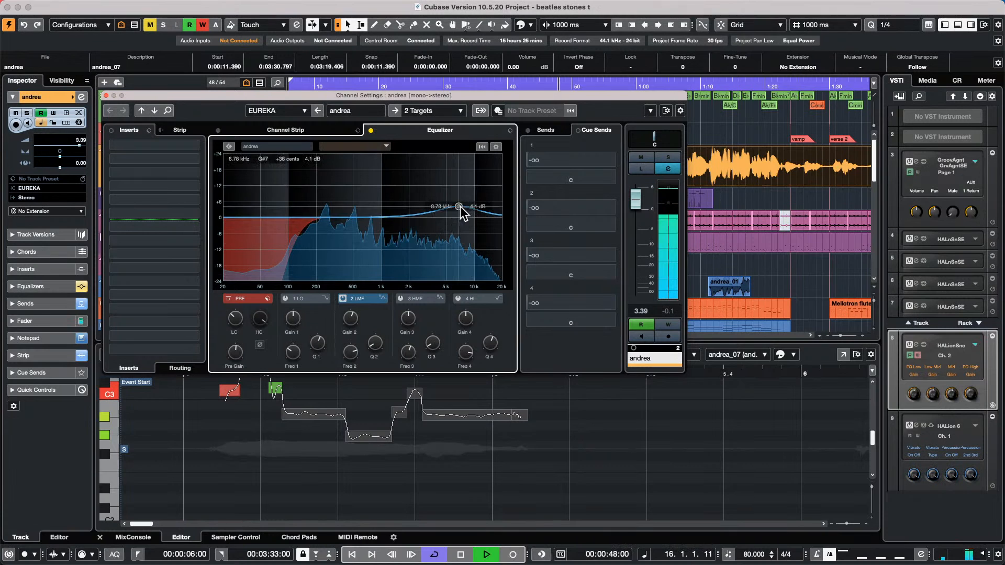
pyautogui.click(372, 132)
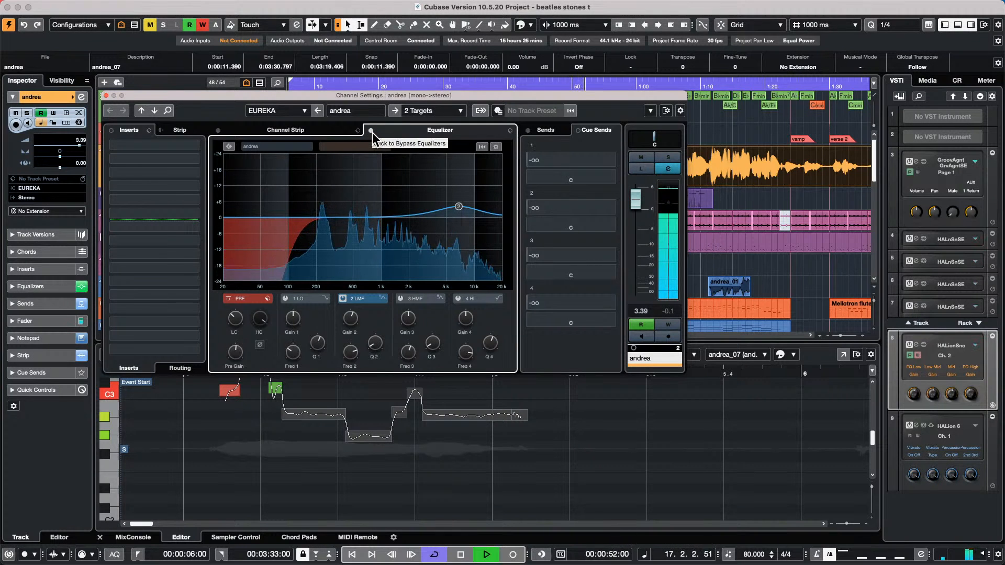
pyautogui.click(372, 131)
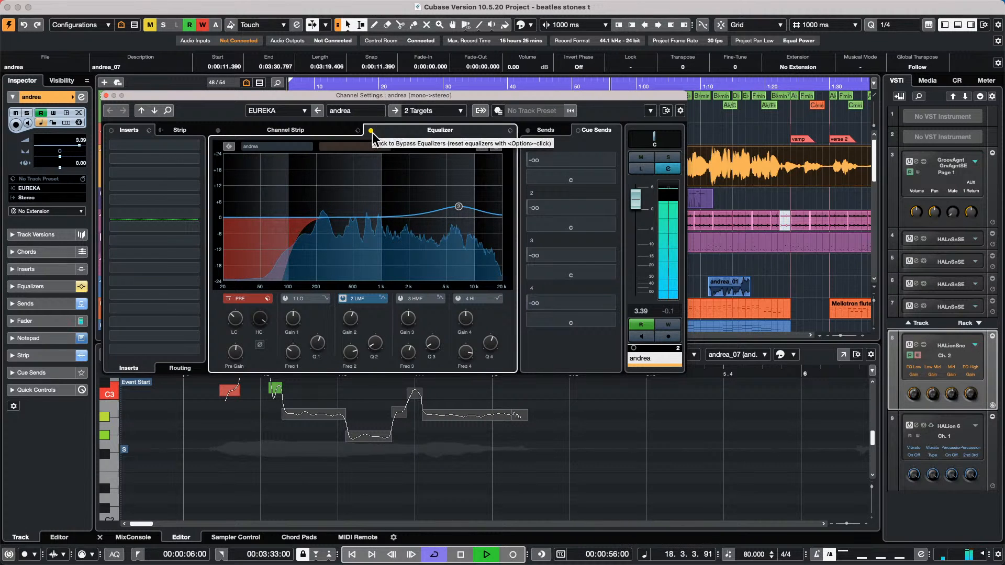
pyautogui.click(372, 131)
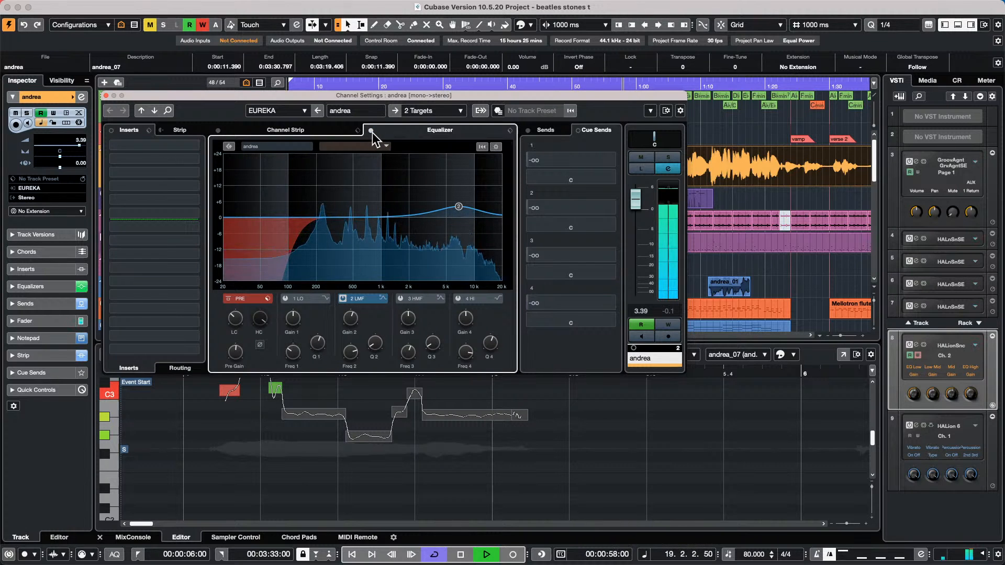
# Show the send destinations of the vocal channel in its channel settings
pyautogui.click(549, 131)
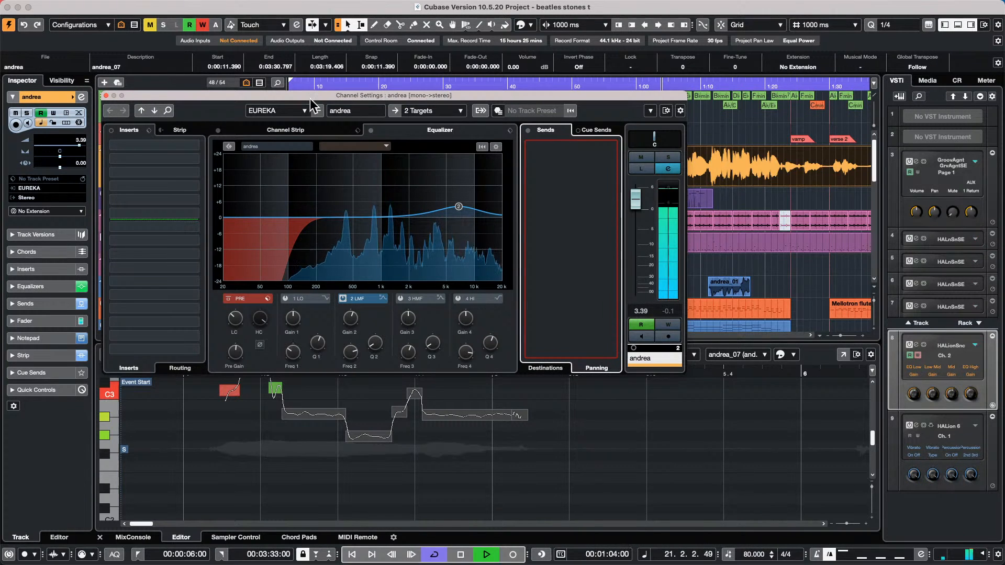
pyautogui.moveTo(315, 94); pyautogui.dragTo(306, 131)
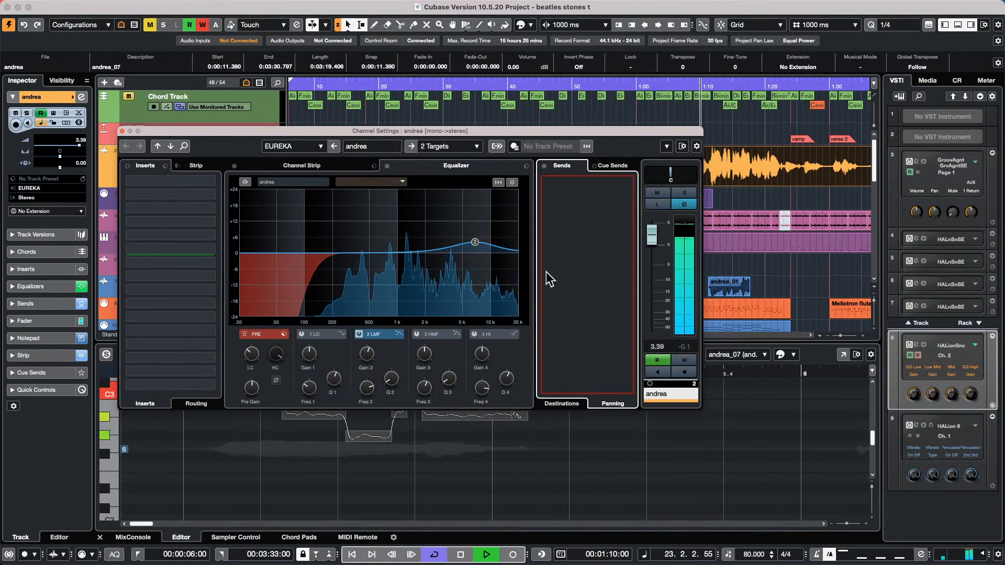
pyautogui.click(569, 406)
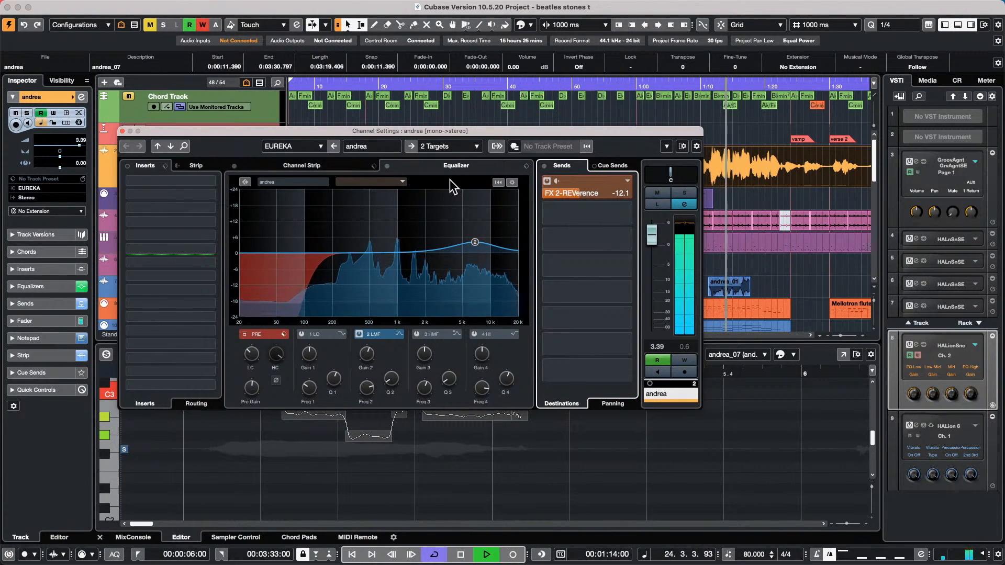
# Solo the vocal with its FX 2-REVerence send and equalizer bypassed, and expand the compressor in its channel strip
pyautogui.click(689, 196)
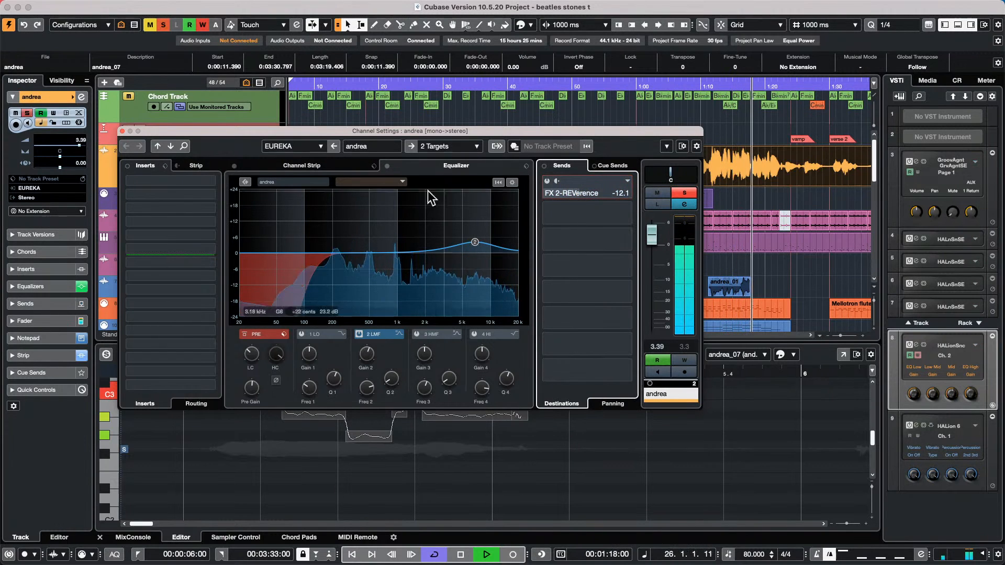
pyautogui.click(387, 166)
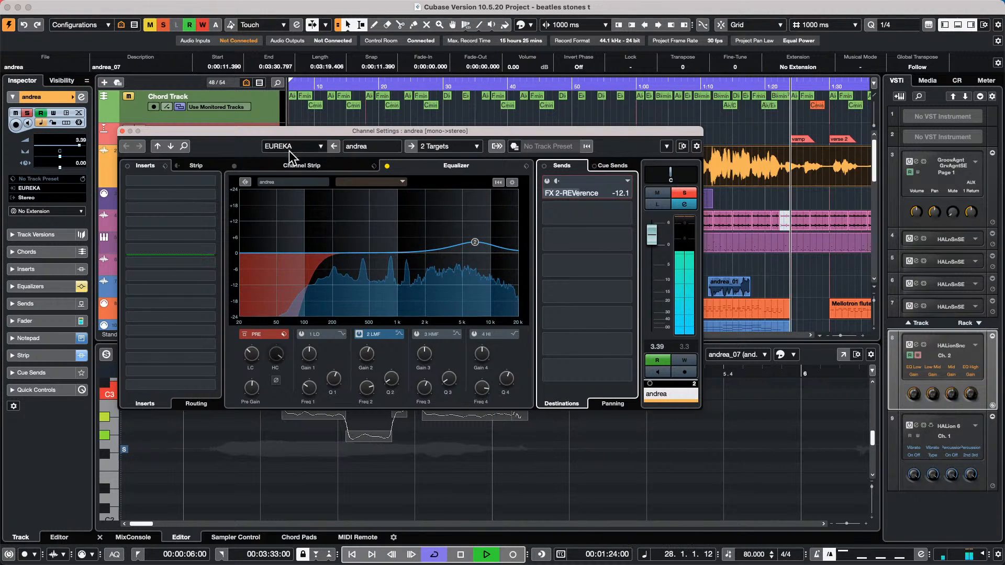
pyautogui.click(301, 164)
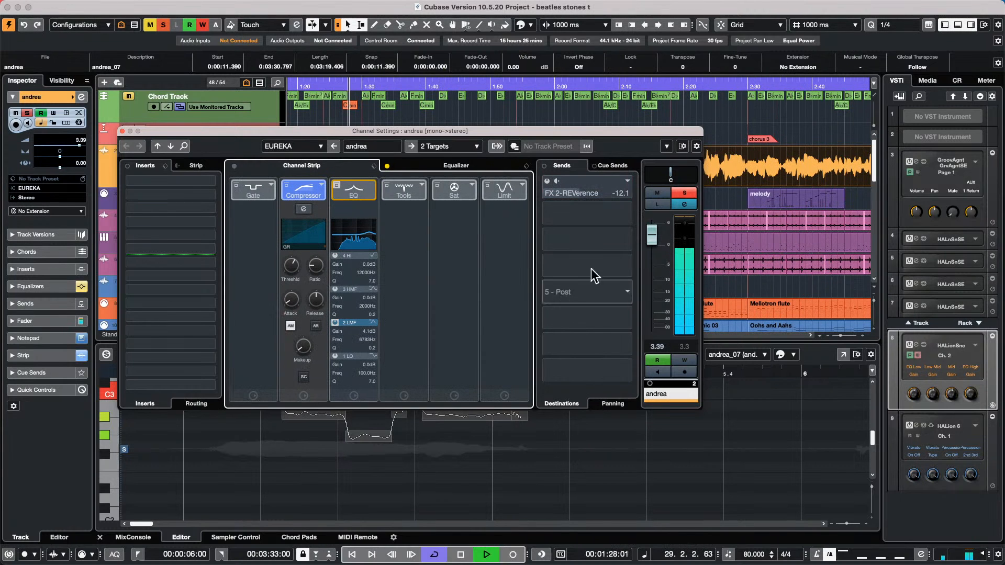
pyautogui.click(304, 209)
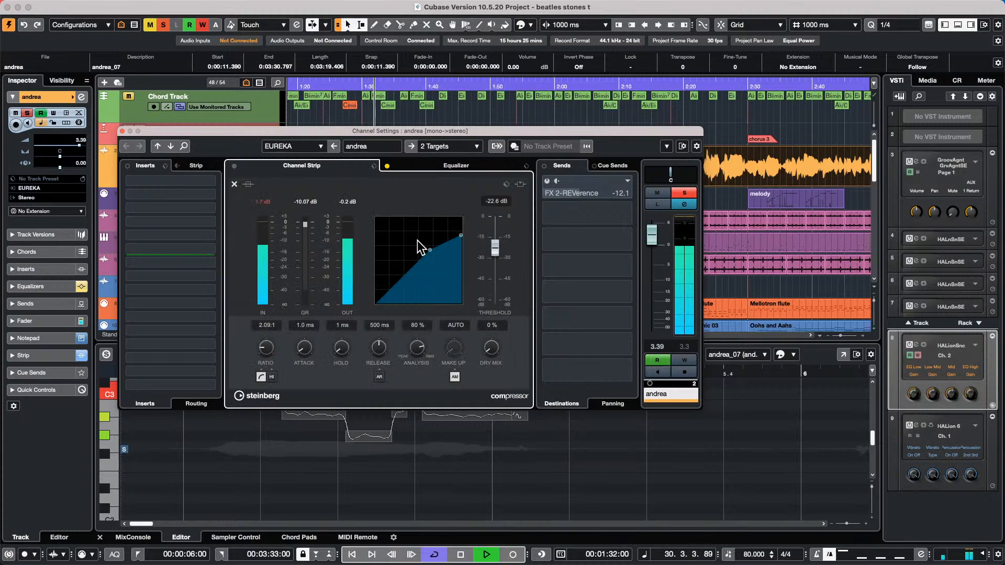
# Reactivate the vocal's reverb send and equalizer, and unsolo the channel with the equalizer curve in view
pyautogui.click(548, 181)
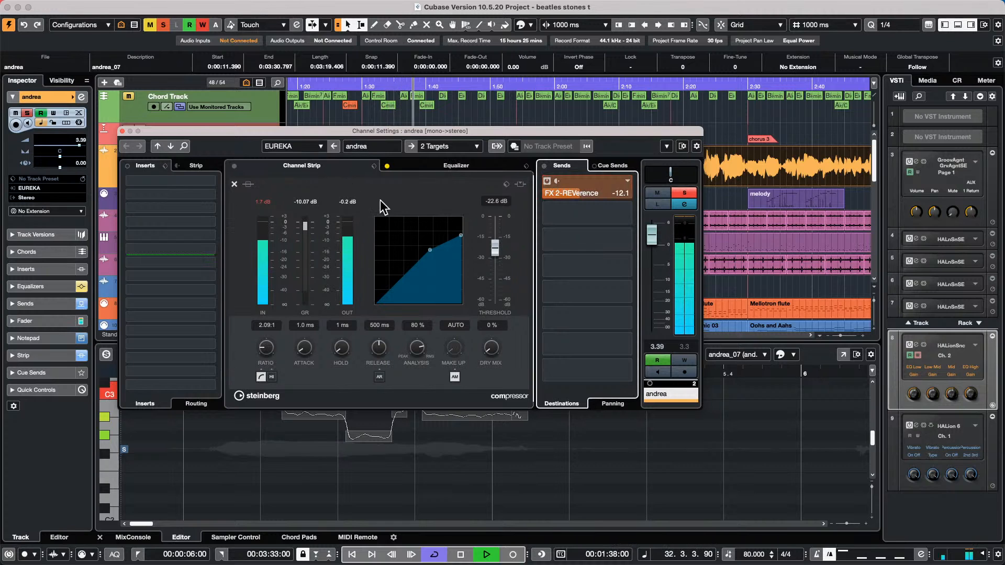
pyautogui.click(388, 167)
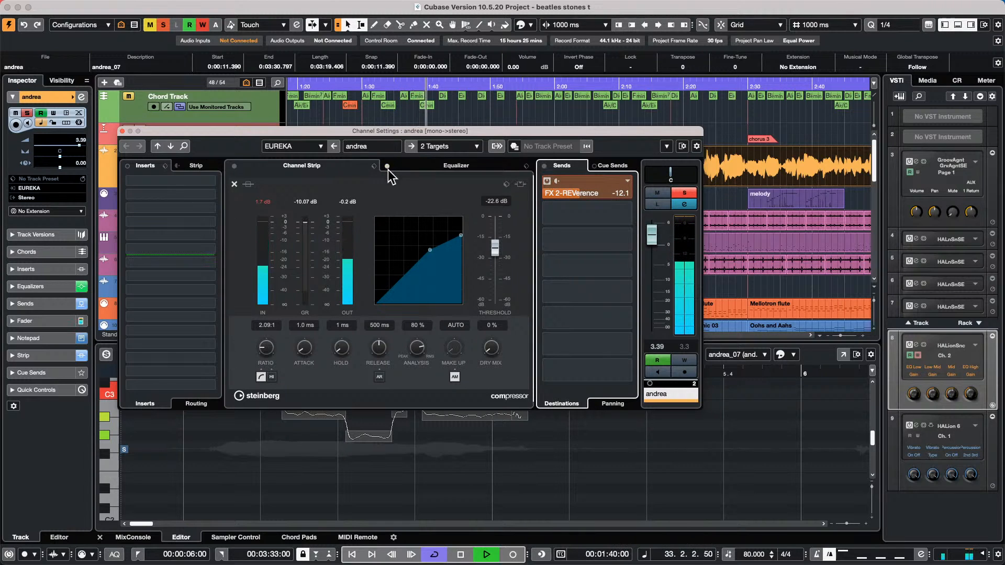
pyautogui.click(450, 165)
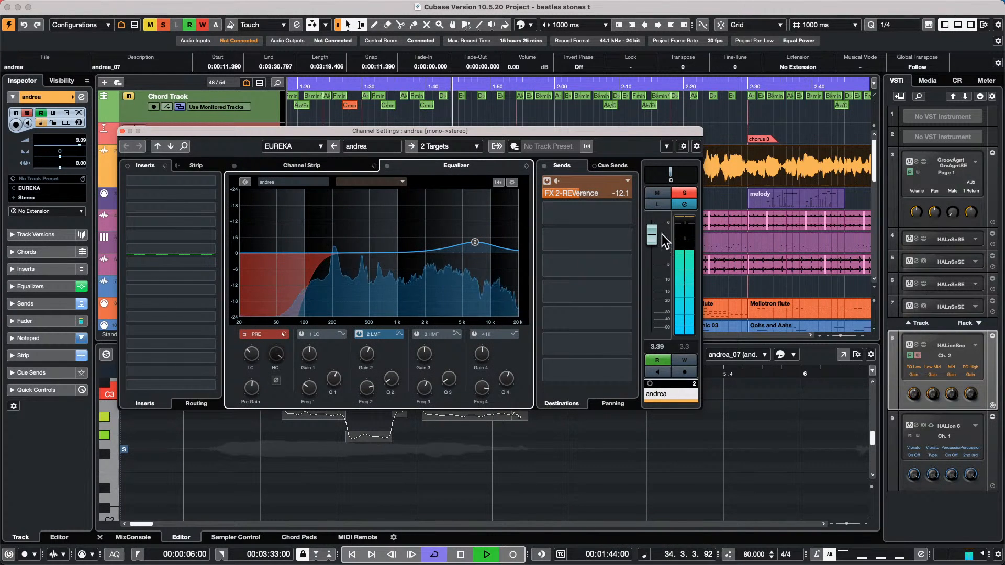
pyautogui.click(685, 192)
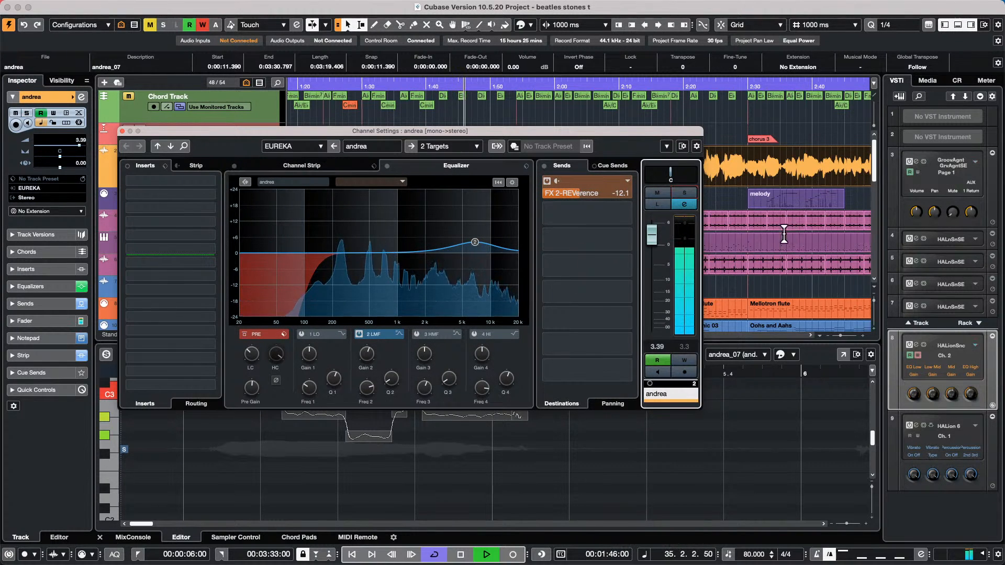
# Compare the vocal in the full mix with its reverb send, equalizer and channel strip bypassed and reactivated
pyautogui.click(547, 182)
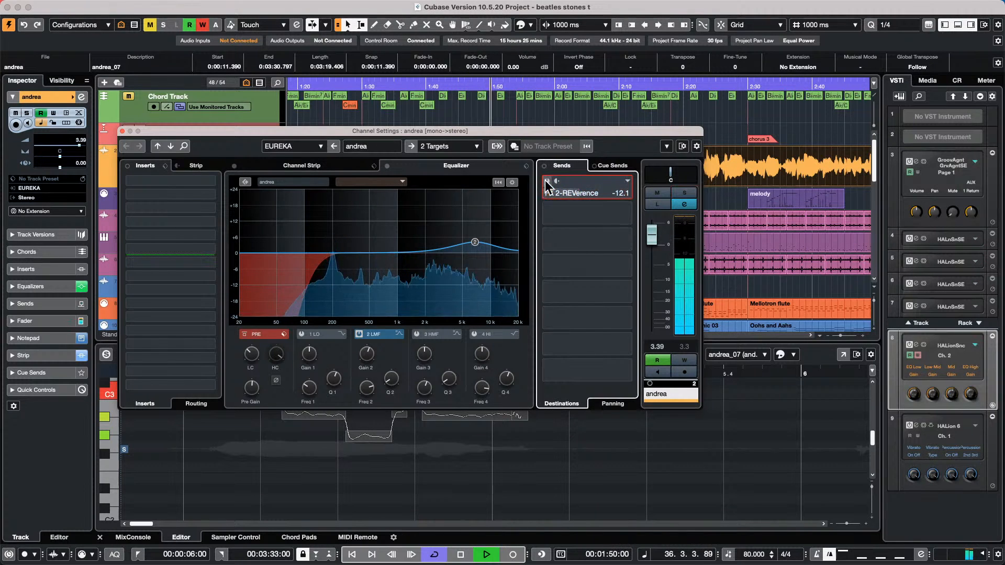
pyautogui.click(387, 166)
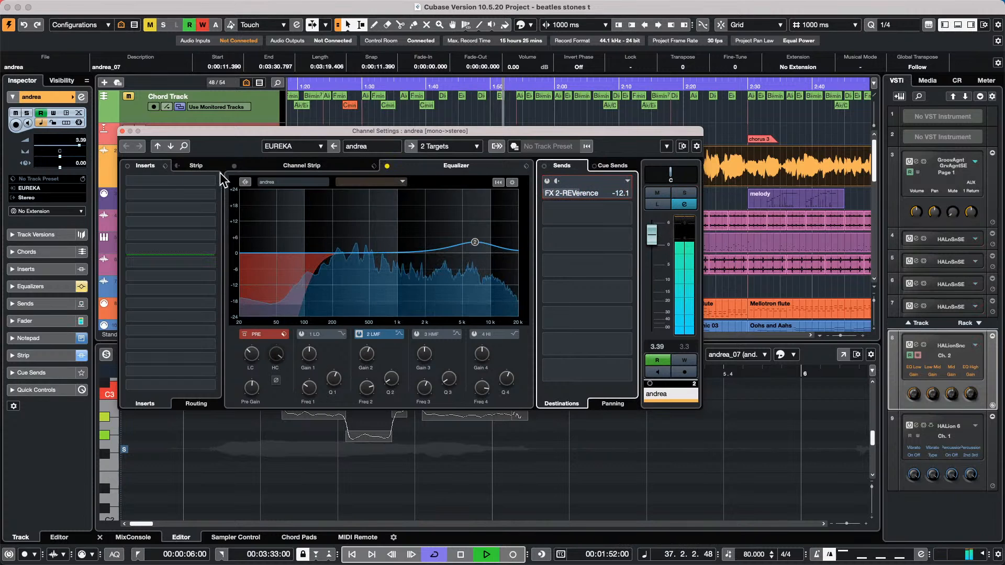
pyautogui.click(235, 166)
pyautogui.click(387, 166)
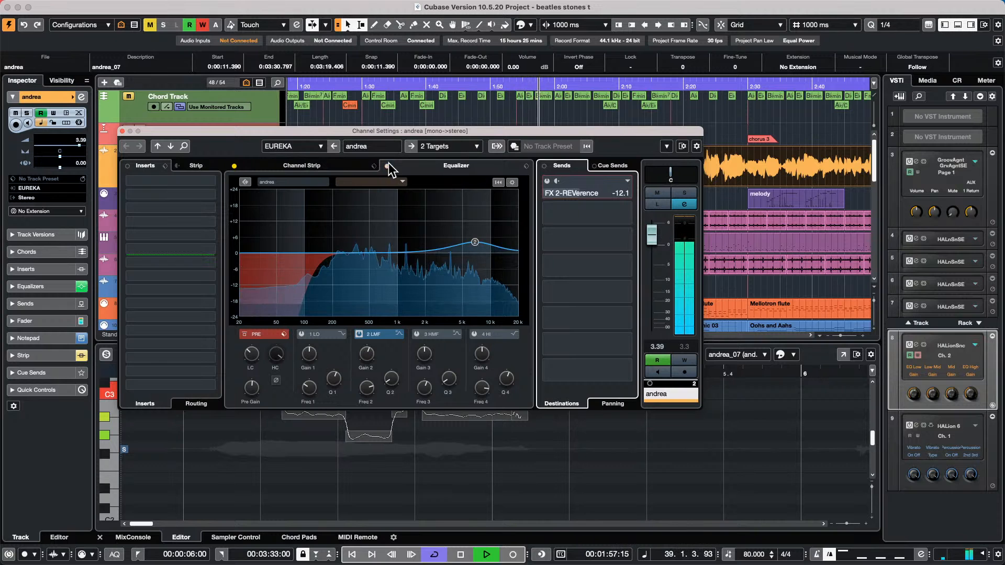
pyautogui.click(550, 184)
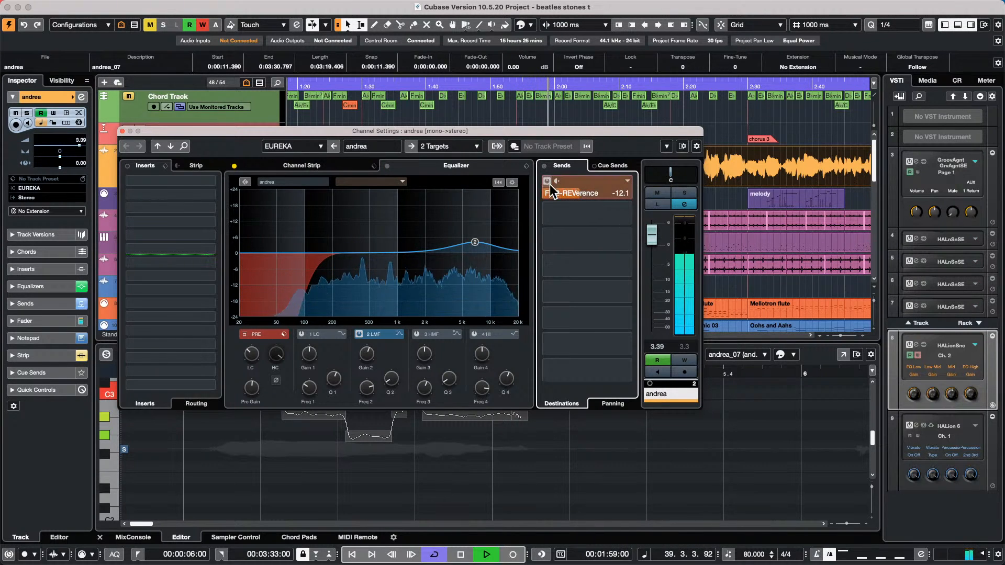
pyautogui.click(234, 165)
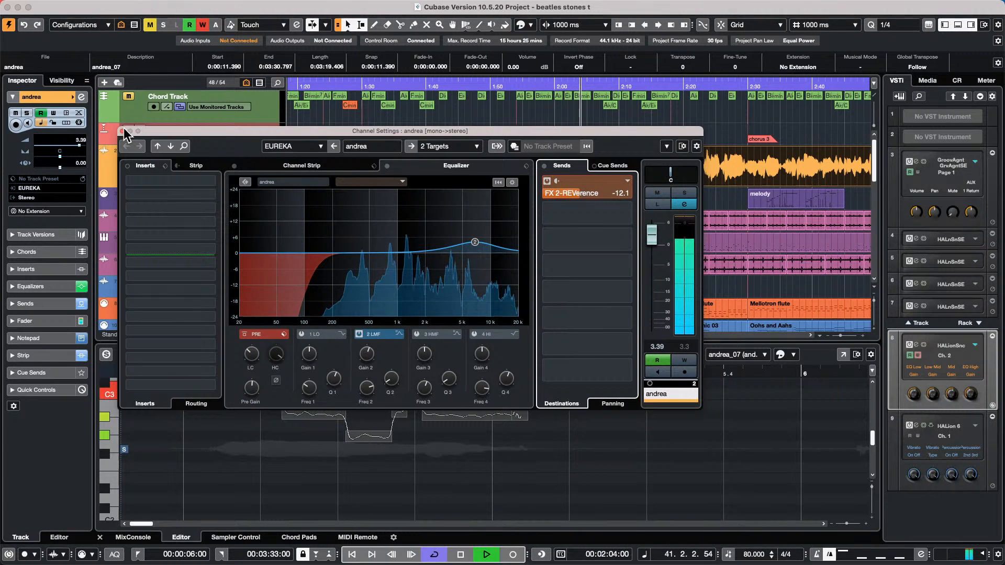
# Stop playback and close the vocal track's channel settings
pyautogui.press('space')
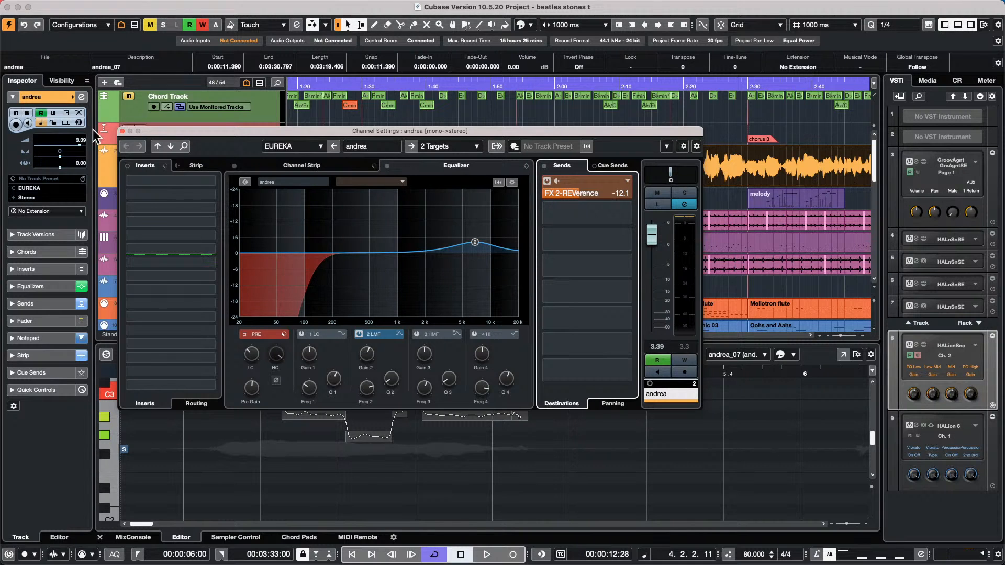
pyautogui.click(122, 131)
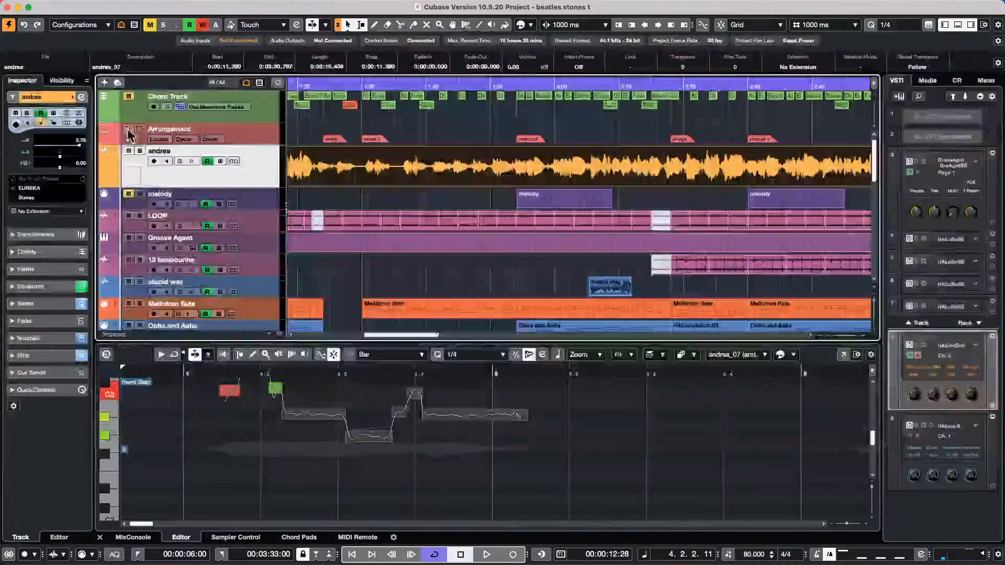
# Show the MIDI Remote mapping of the Korg nanoKONTROL2 below the project tracks
pyautogui.click(318, 7)
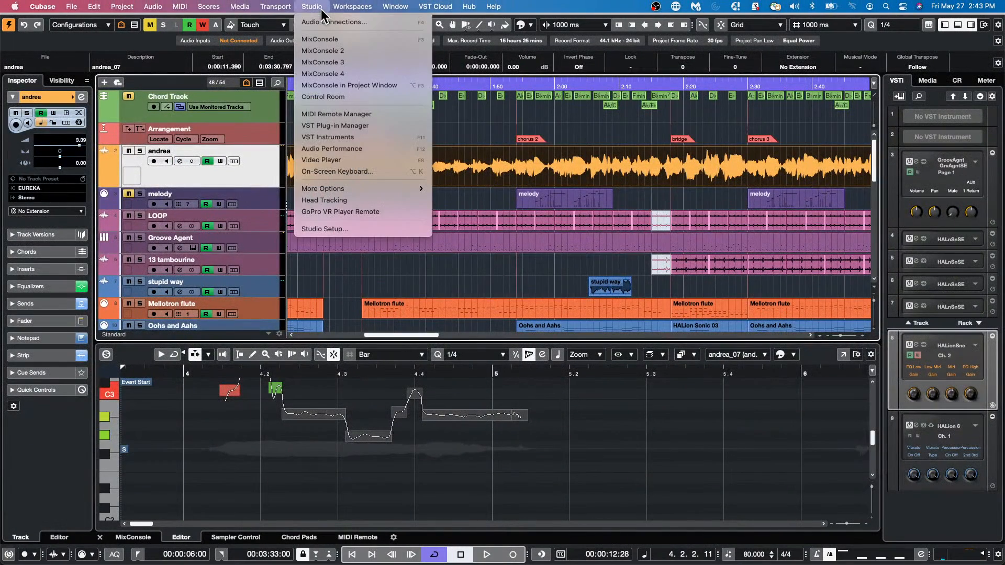
pyautogui.click(338, 416)
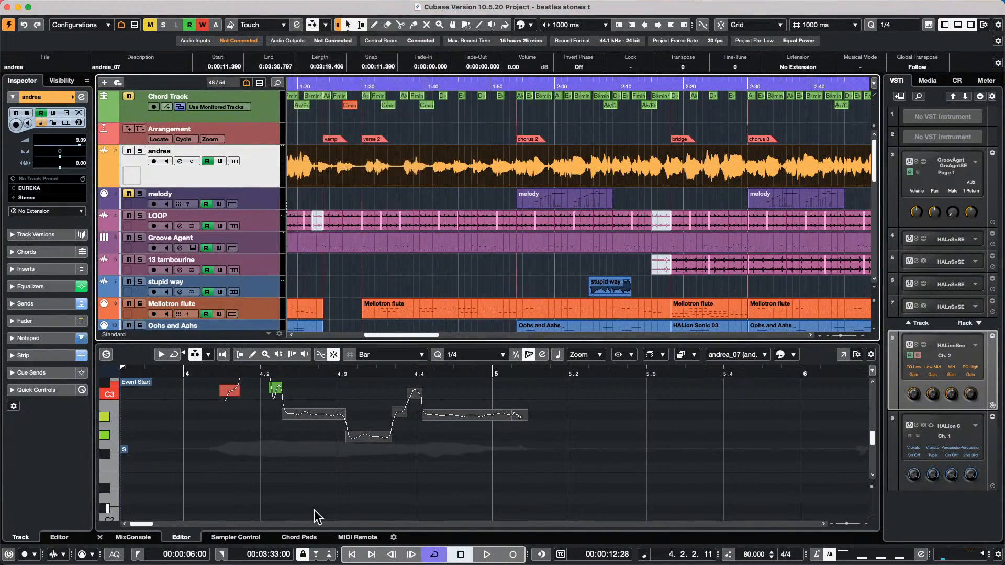
pyautogui.click(358, 537)
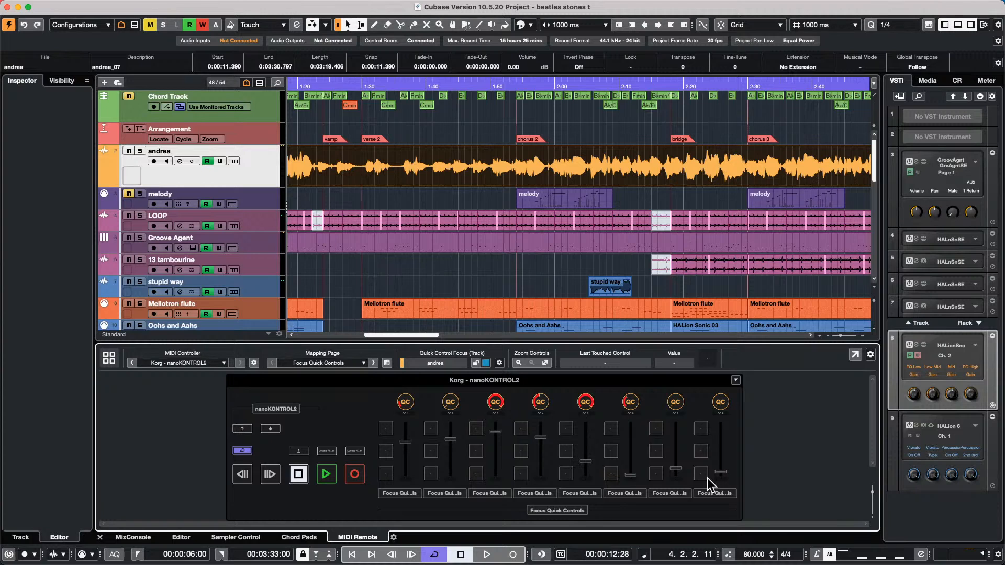
# Create a VST Connect SE setup in the project, using UR24C Input 1 as the talkback device port
pyautogui.moveTo(720, 4)
pyautogui.click(425, 6)
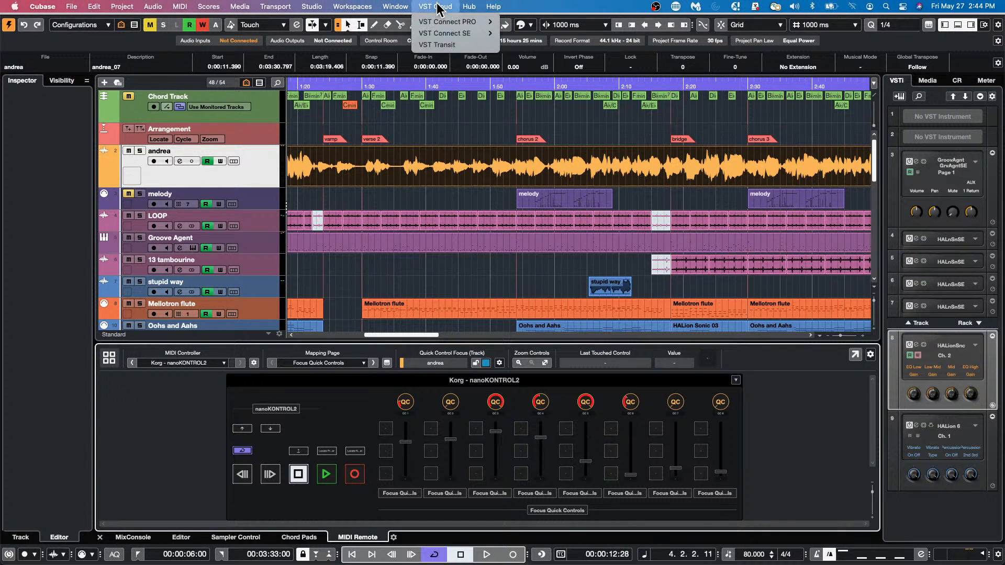
pyautogui.moveTo(438, 34)
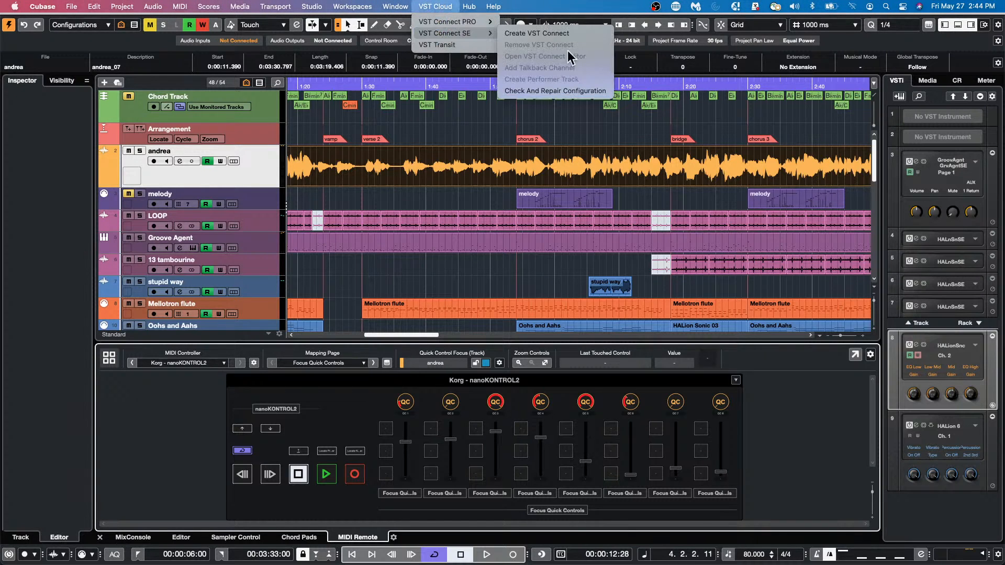
pyautogui.click(543, 34)
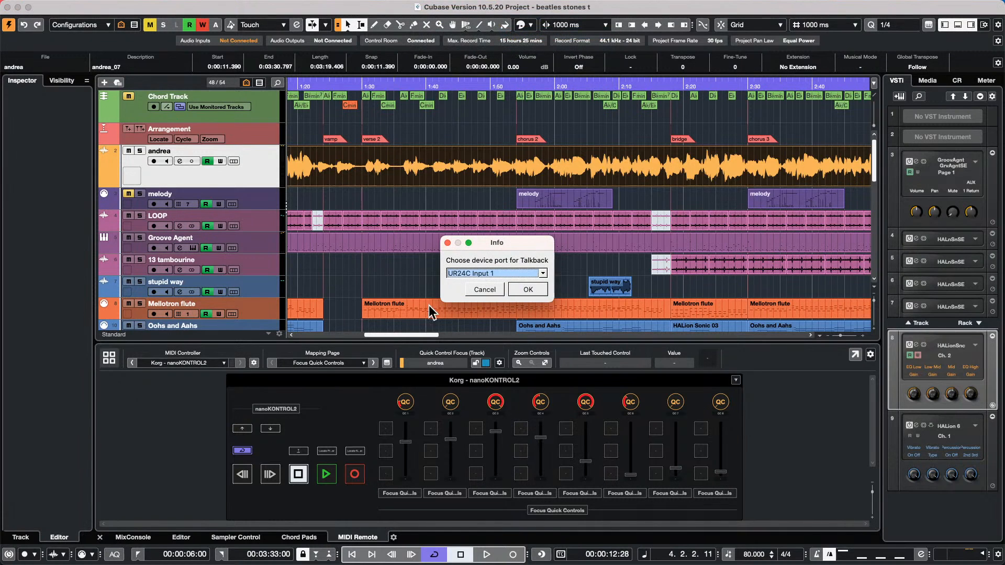
pyautogui.click(518, 292)
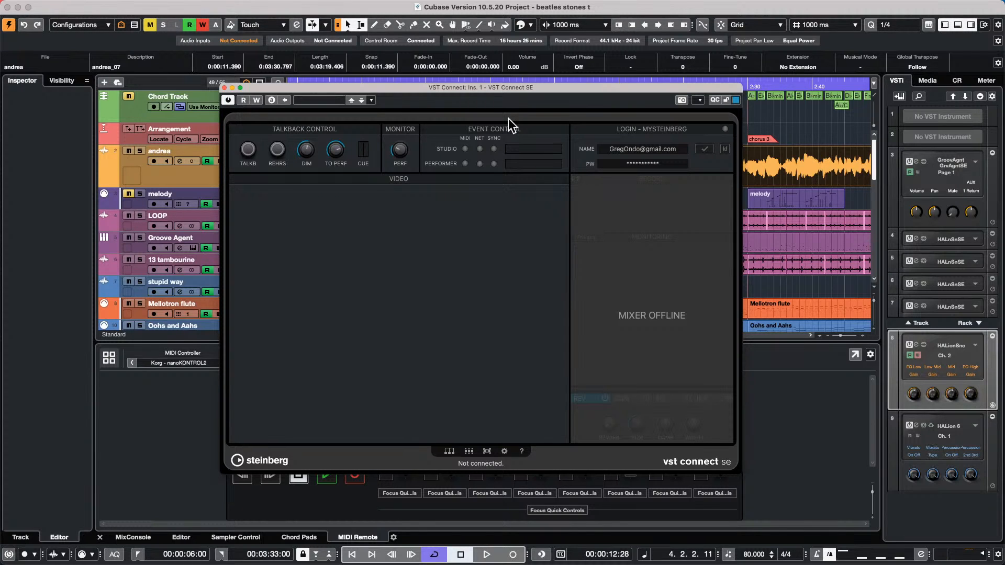
# Choose HD Webcam C615 as the VST Connect video device and log in to the MySteinberg account with the stored credentials
pyautogui.click(504, 451)
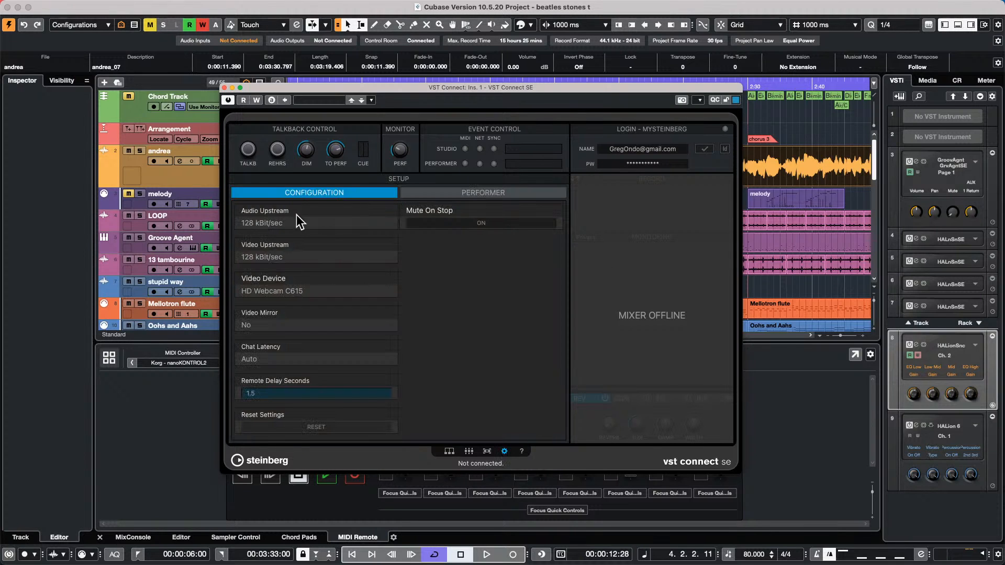
pyautogui.click(326, 287)
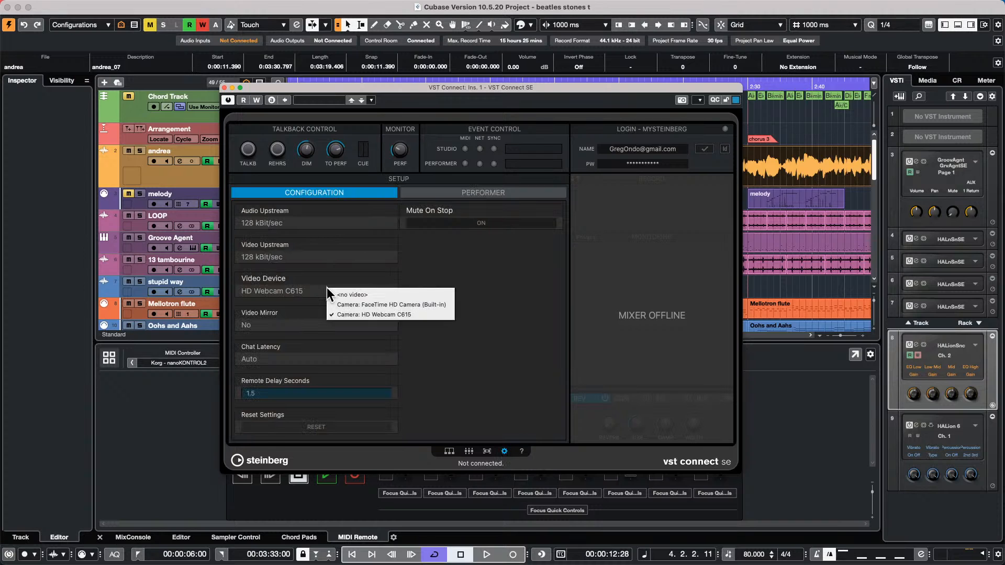
pyautogui.click(400, 315)
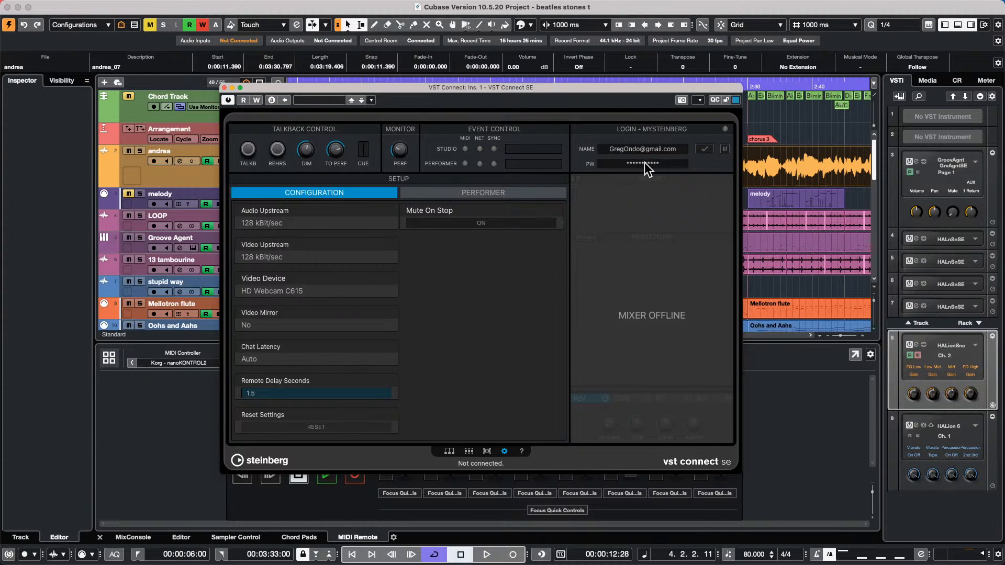
pyautogui.click(701, 149)
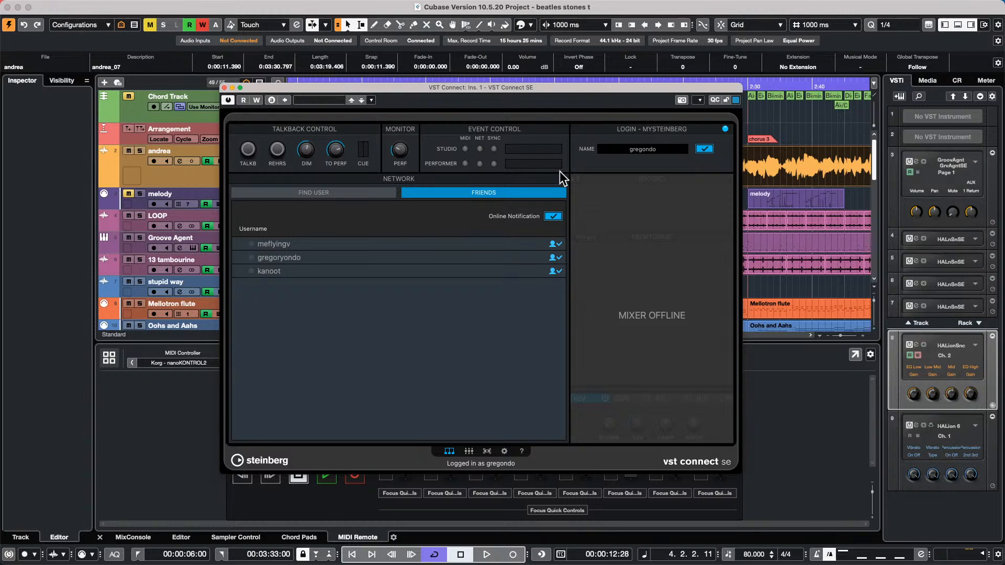
# Record-enable the Performer Rec track at the end of the track list
pyautogui.moveTo(466, 4)
pyautogui.click(409, 7)
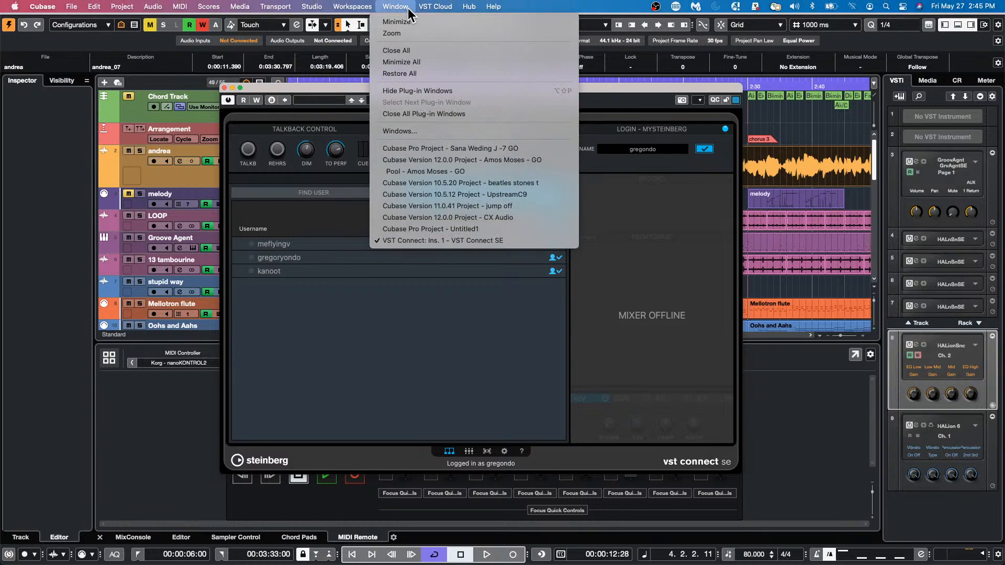
pyautogui.moveTo(440, 33)
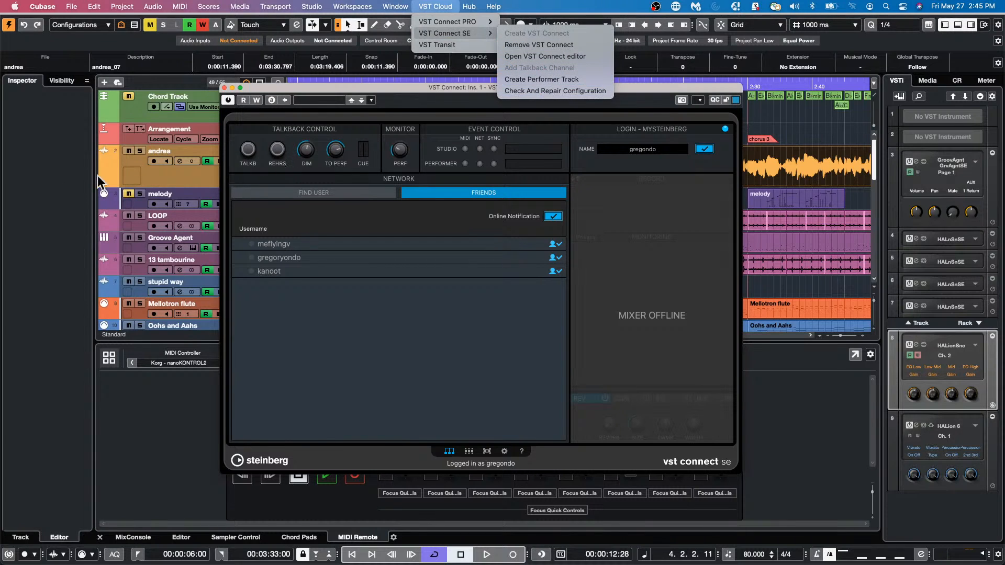
pyautogui.click(142, 176)
pyautogui.scroll(-15, 153, 183)
pyautogui.scroll(-1, 153, 184)
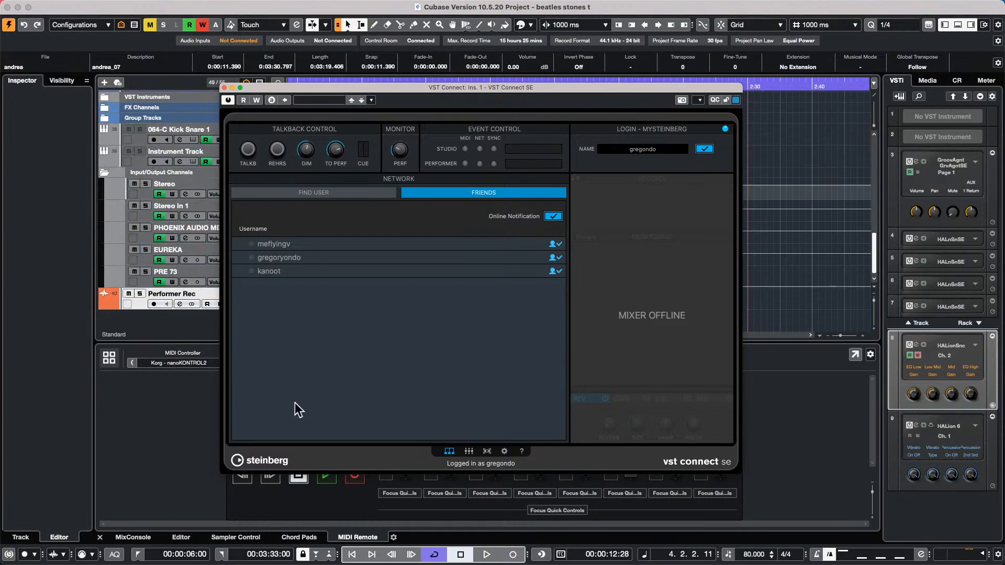
pyautogui.click(152, 305)
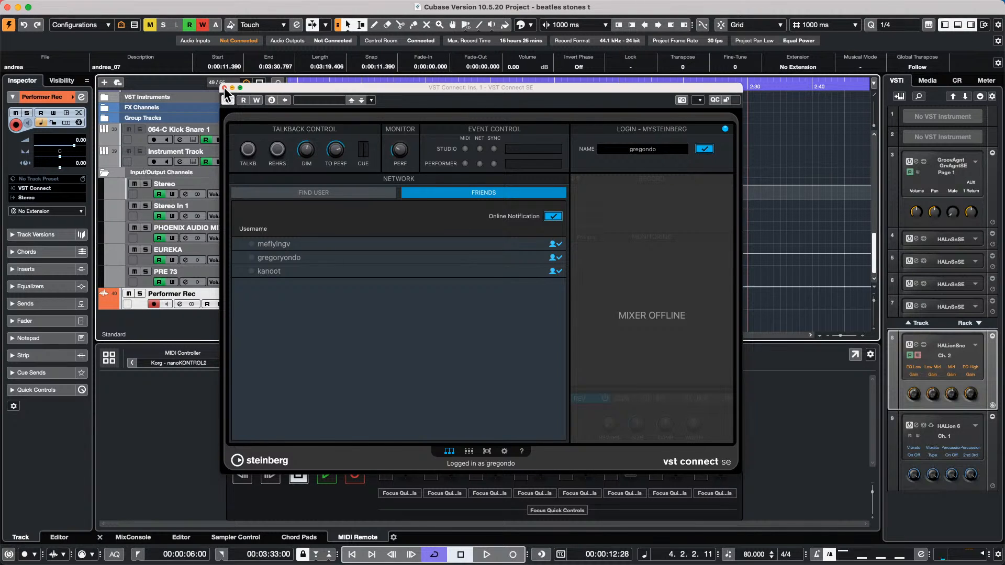
# Show the user search and the friends list in VST Connect SE, and close its window
pyautogui.click(392, 192)
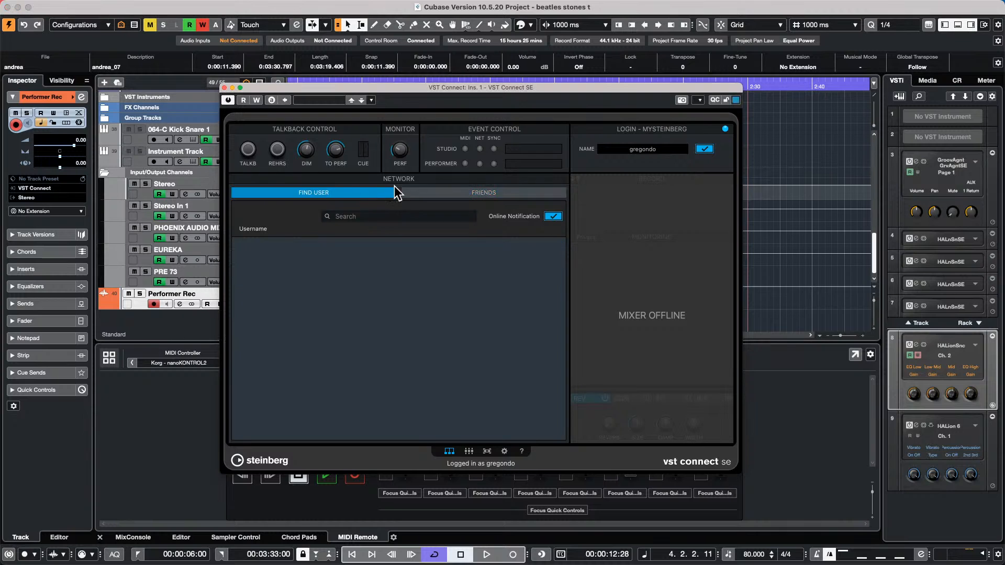
pyautogui.click(483, 194)
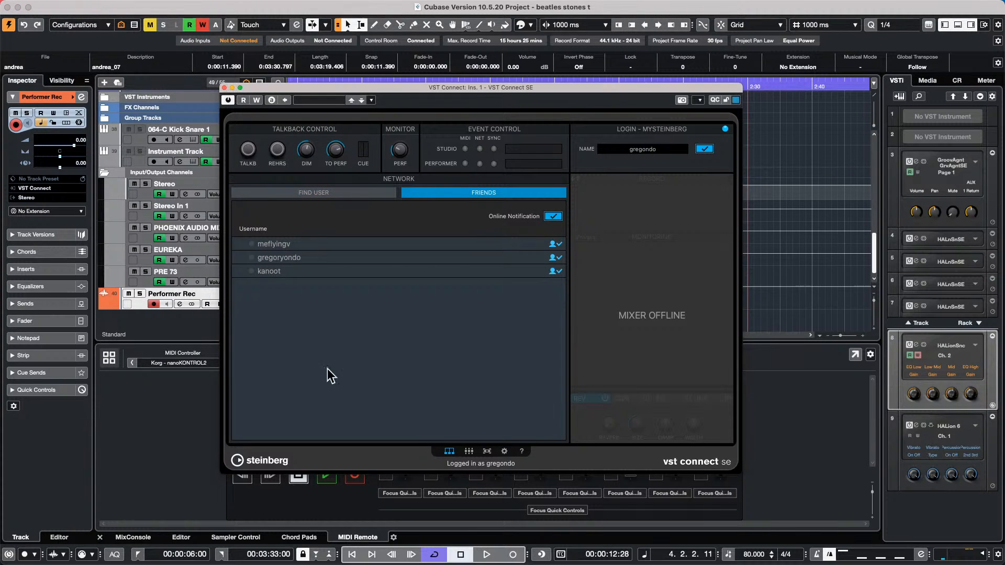
pyautogui.click(224, 87)
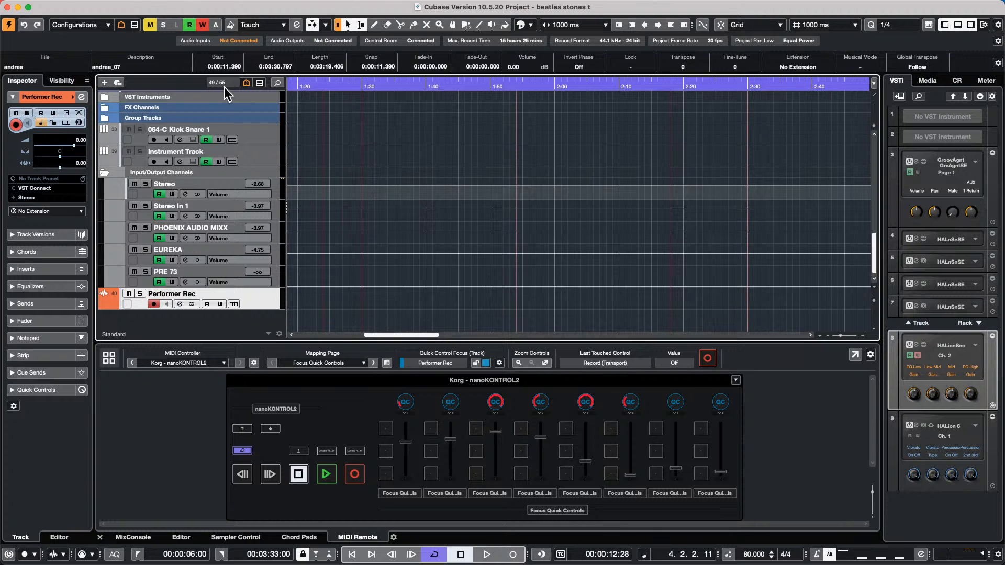
# Switch to Finder, launch Nuendo 12 from the Applications folder and accept All Interfaces in the network interface setup
pyautogui.moveTo(392, 563)
pyautogui.moveTo(230, 563)
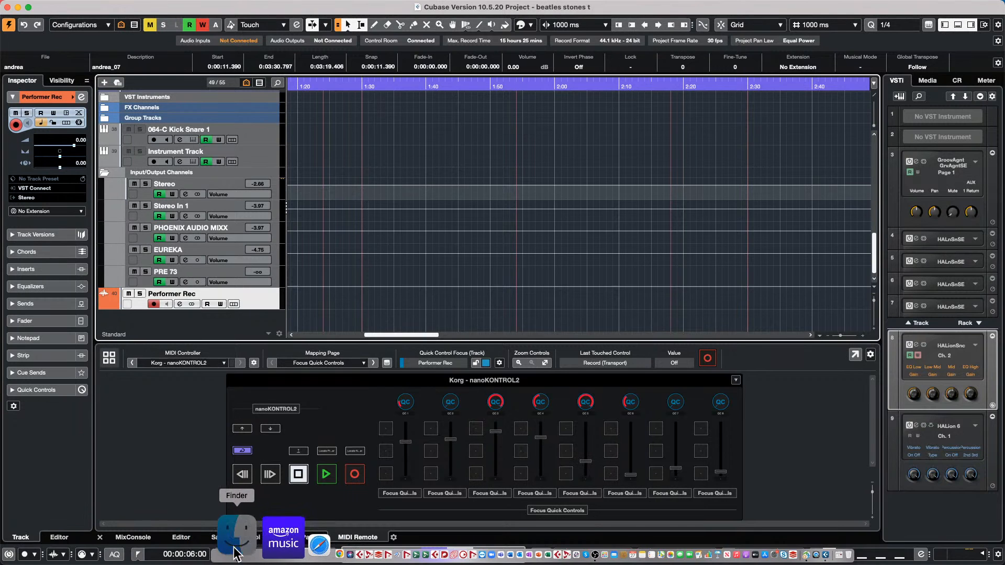
pyautogui.click(232, 558)
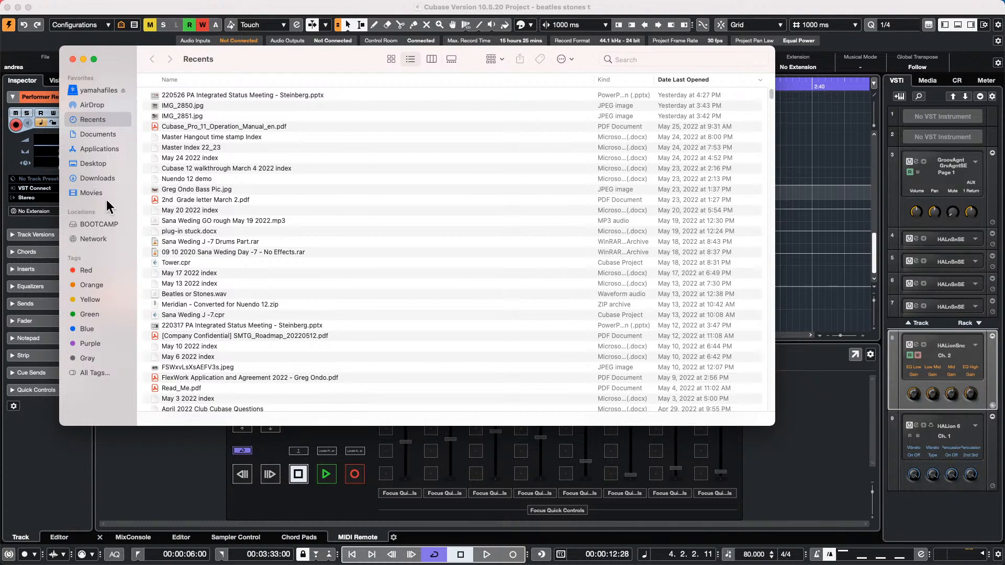
pyautogui.click(107, 148)
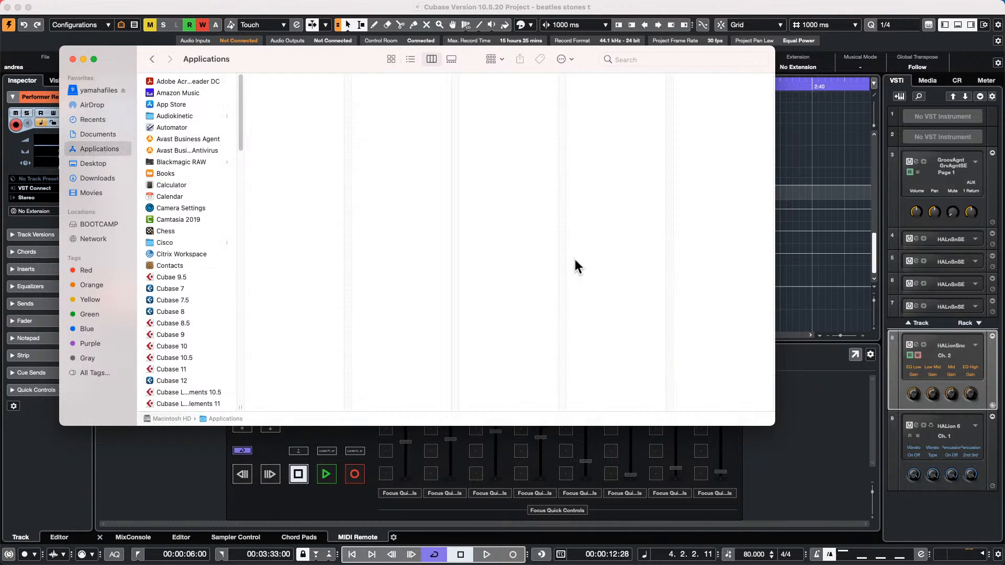
pyautogui.scroll(-10, 232, 275)
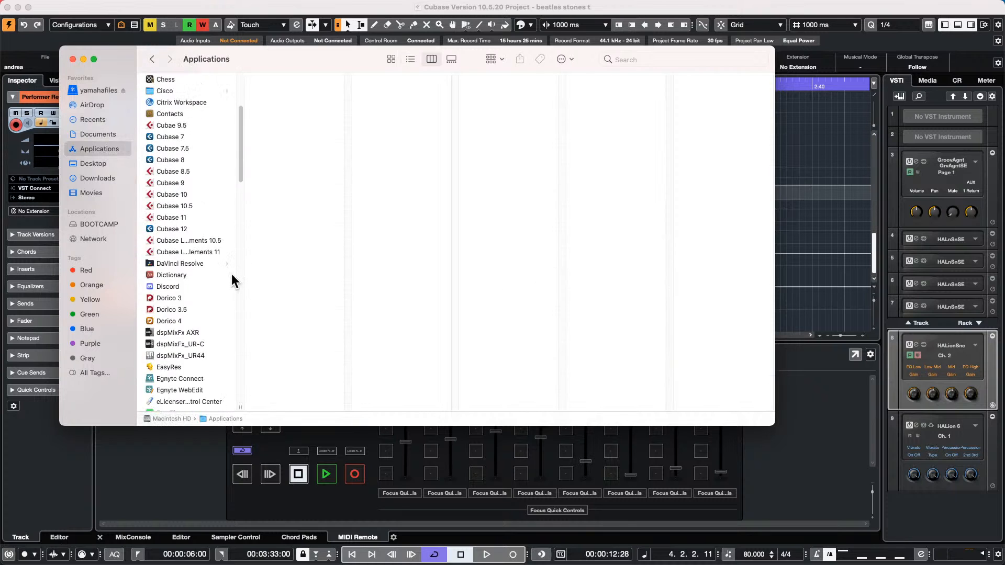
pyautogui.scroll(-3, 232, 275)
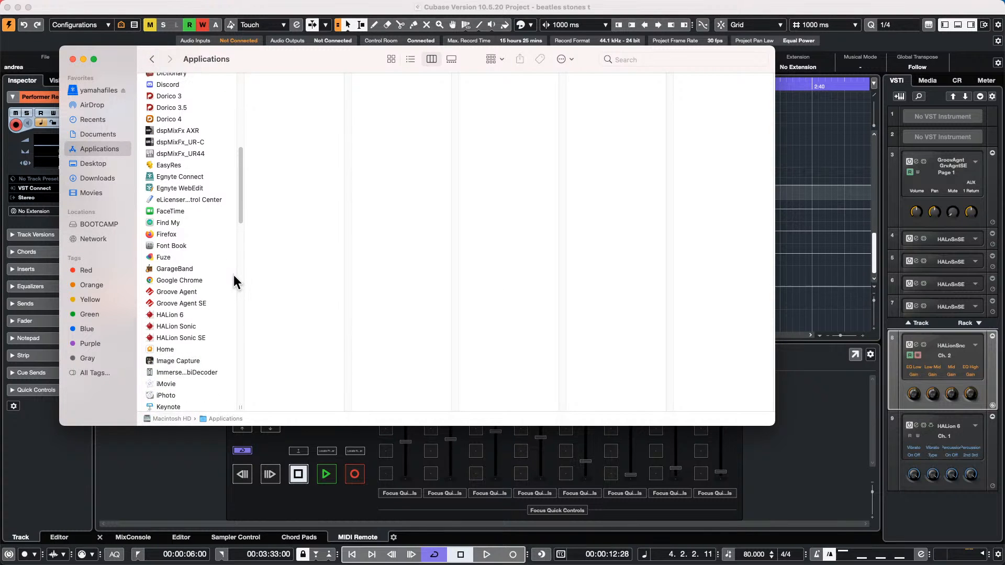
pyautogui.scroll(-3, 235, 275)
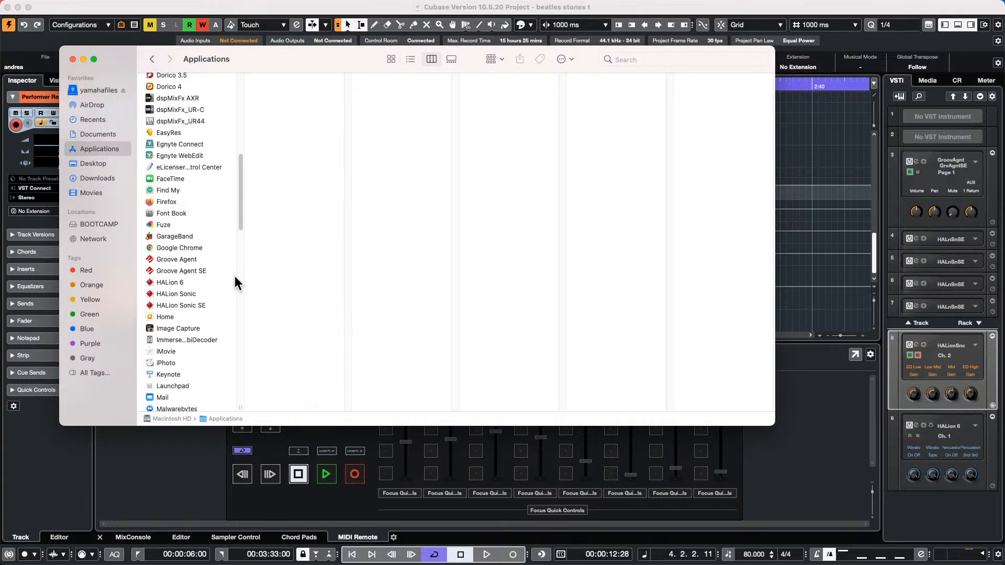
pyautogui.scroll(-2, 231, 276)
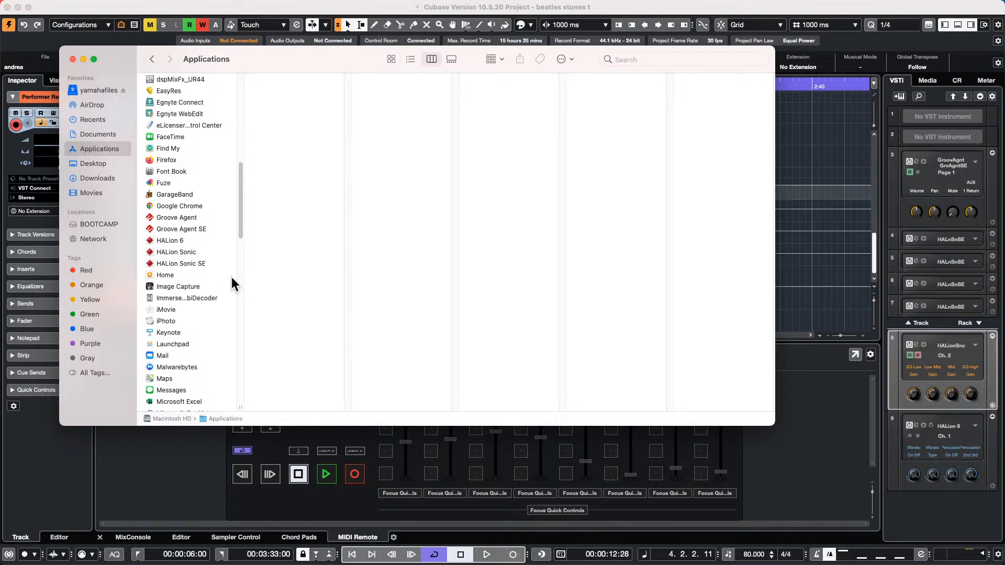
pyautogui.scroll(-7, 210, 286)
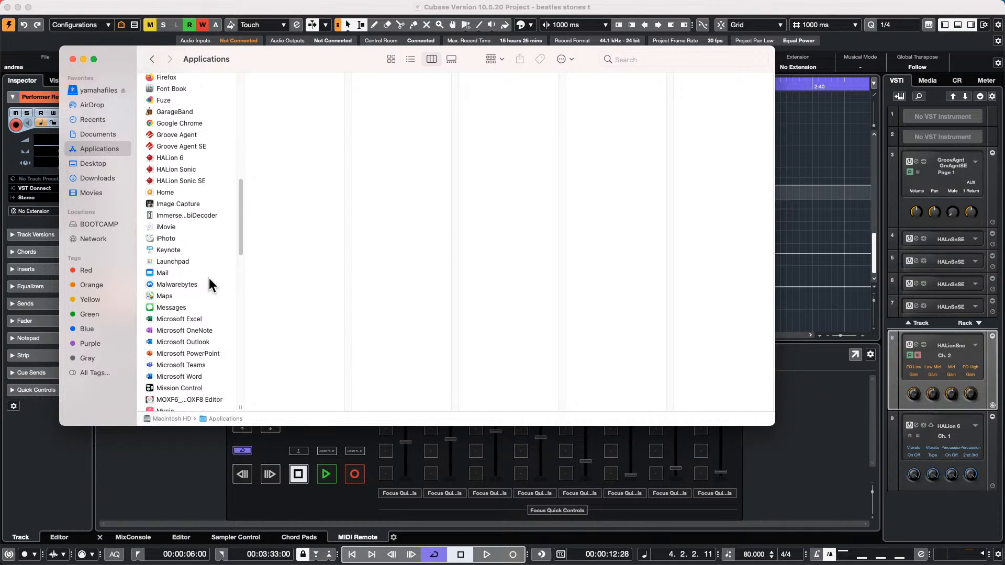
pyautogui.scroll(-15, 212, 280)
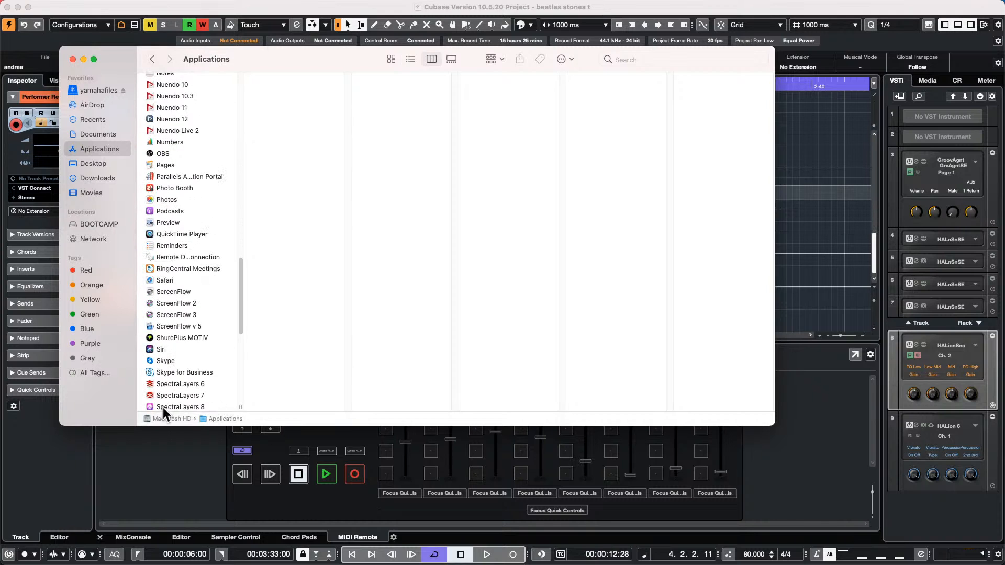
pyautogui.click(167, 116)
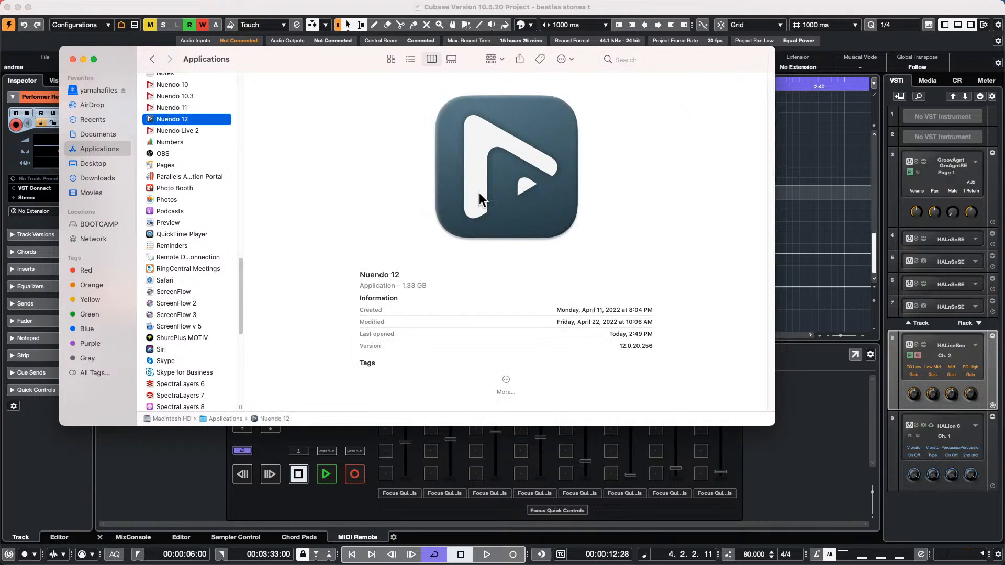
pyautogui.doubleClick(506, 151)
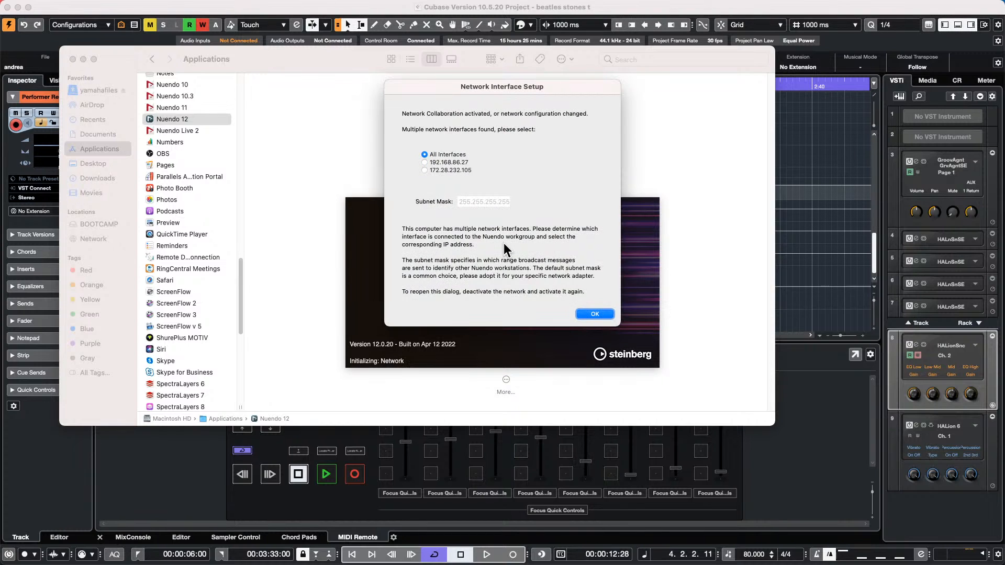
pyautogui.click(602, 314)
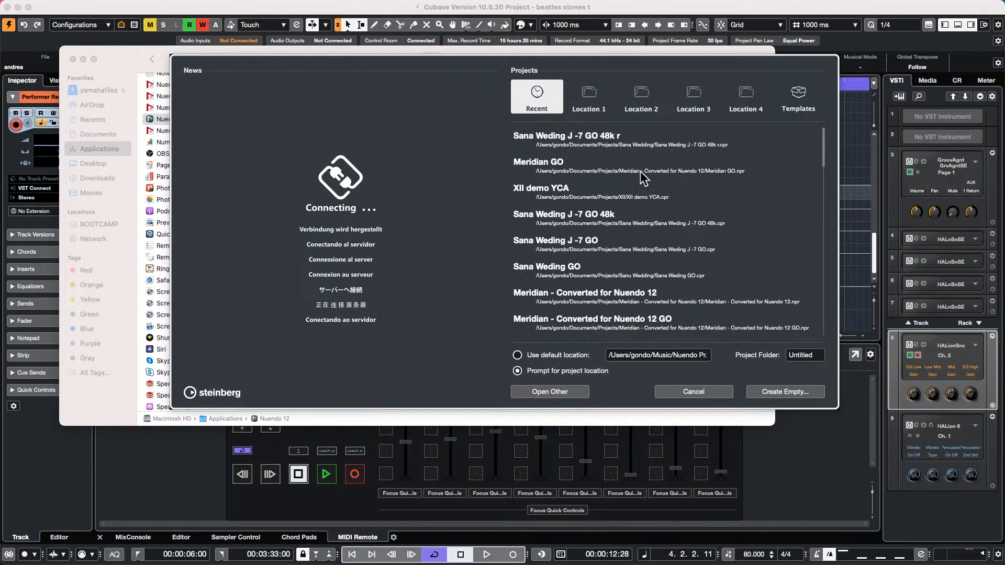
# Open the recent project Sana Weding J -7 GO 48k r, allowing different sample rates and dismissing the missing plug-in and file notices
pyautogui.doubleClick(561, 140)
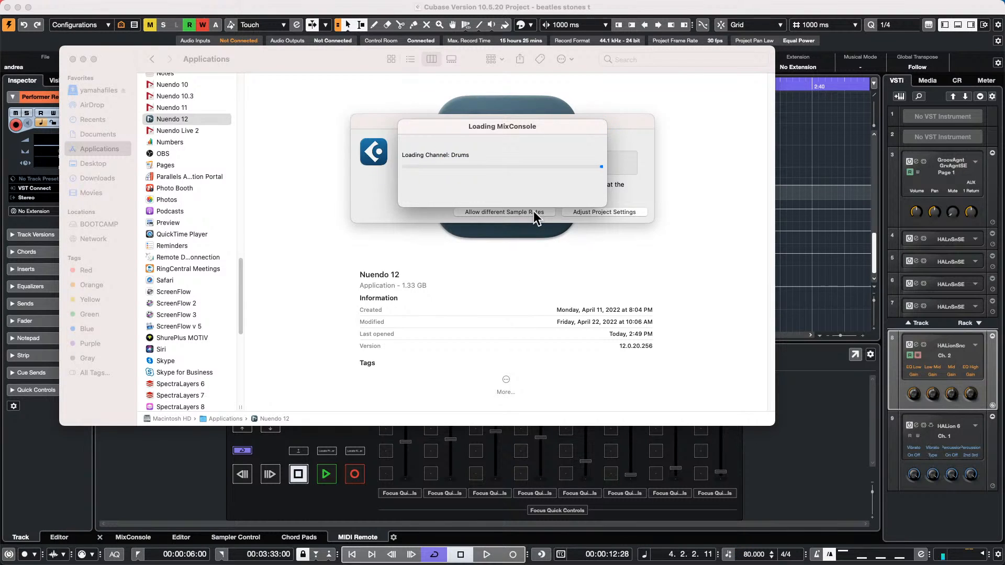
pyautogui.click(510, 211)
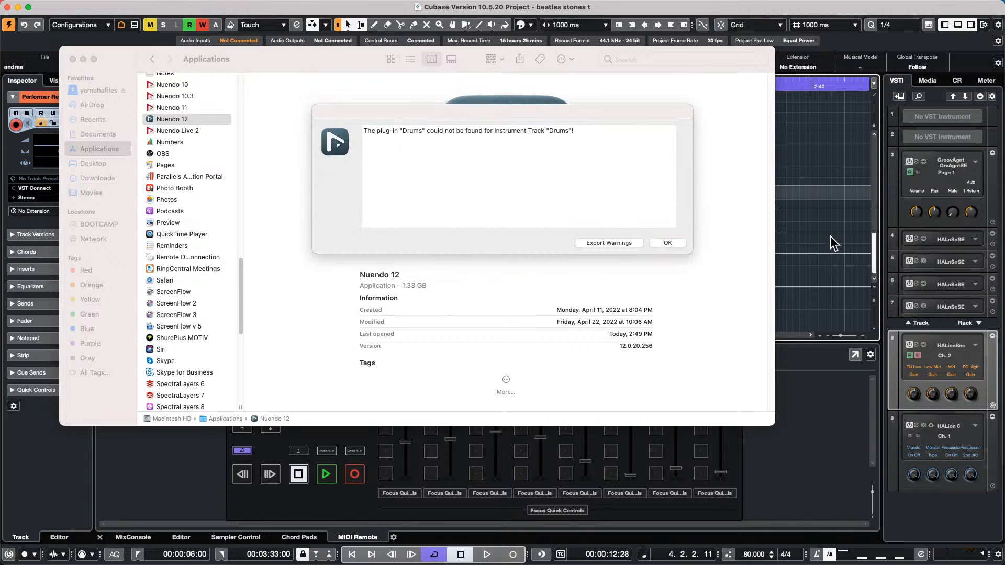
pyautogui.click(659, 243)
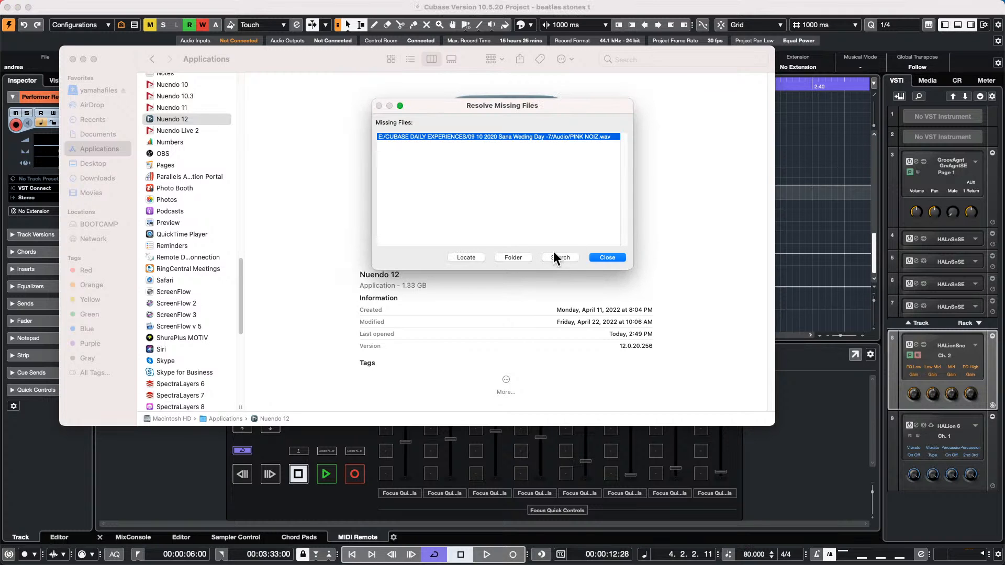
pyautogui.click(606, 258)
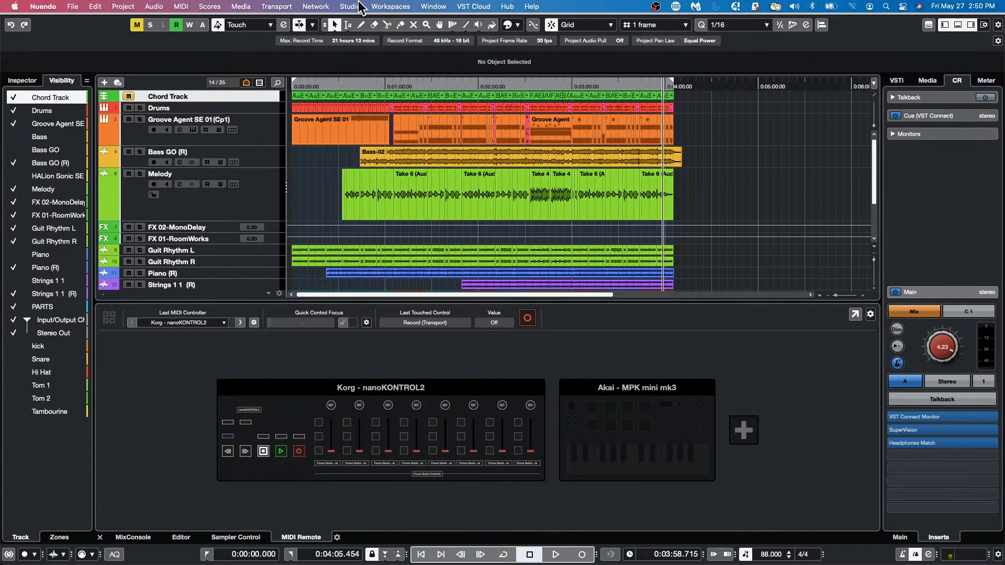
# Check the Control Room and output bus assignments in Nuendo's Audio Connections, and close the window
pyautogui.click(357, 8)
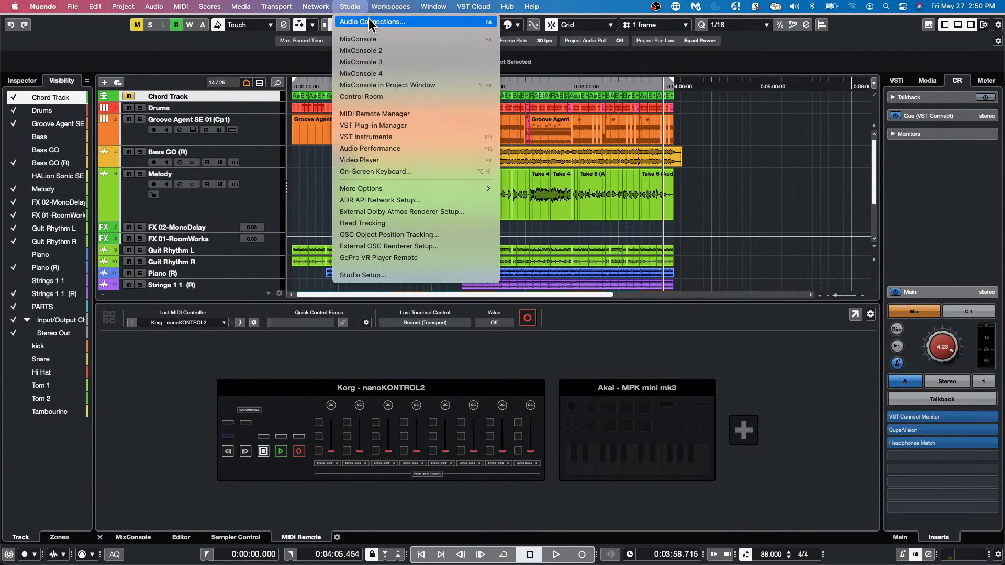
pyautogui.click(368, 21)
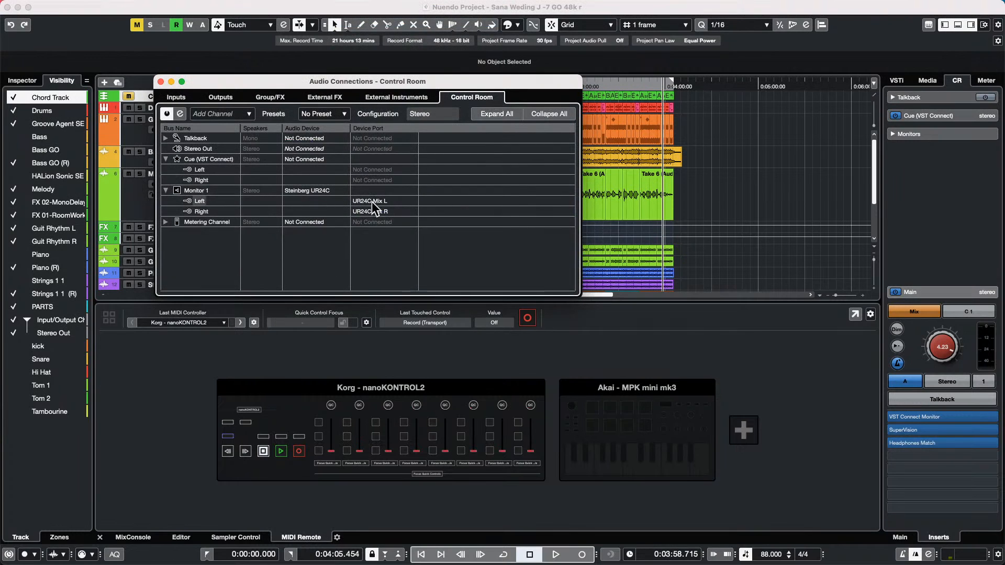
pyautogui.click(218, 96)
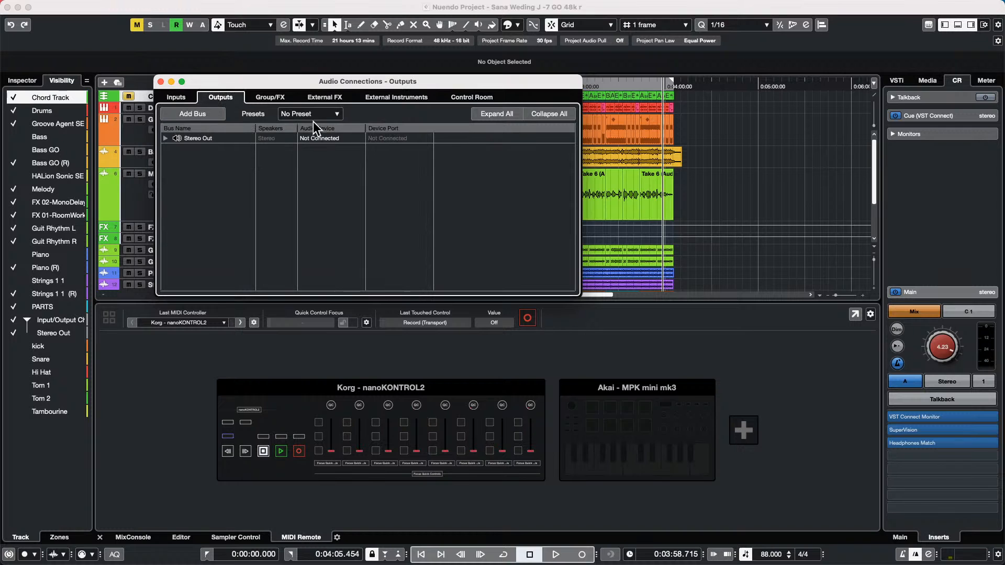
pyautogui.click(343, 137)
pyautogui.click(161, 82)
# Quit Nuendo and switch back to the beatles stones t project in Cubase
pyautogui.click(43, 6)
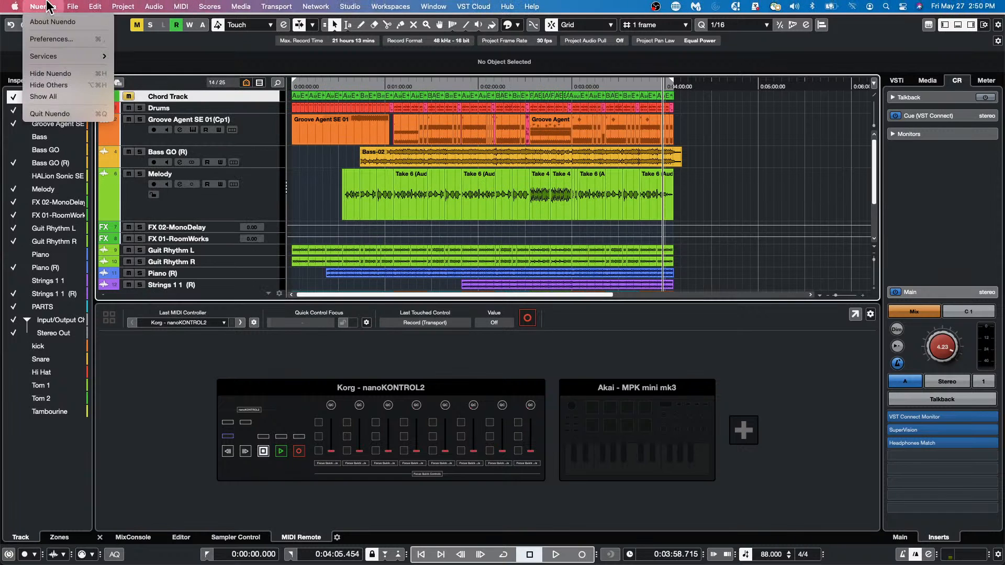
pyautogui.click(64, 114)
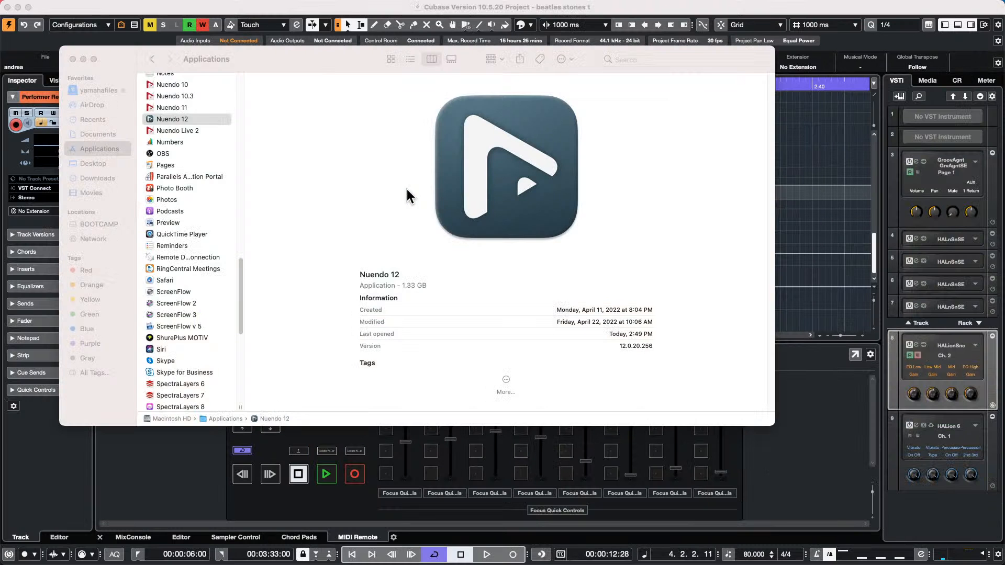
pyautogui.click(62, 48)
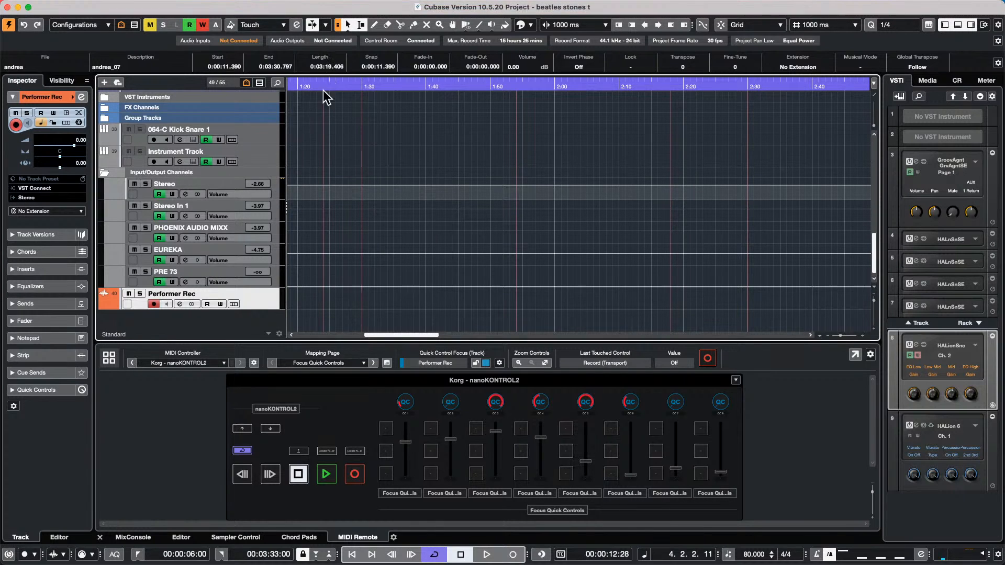
# Open the Export Audio Mixdown dialog, examine its options and the Export Queue section, and close it without exporting
pyautogui.moveTo(331, 86); pyautogui.dragTo(22, 6)
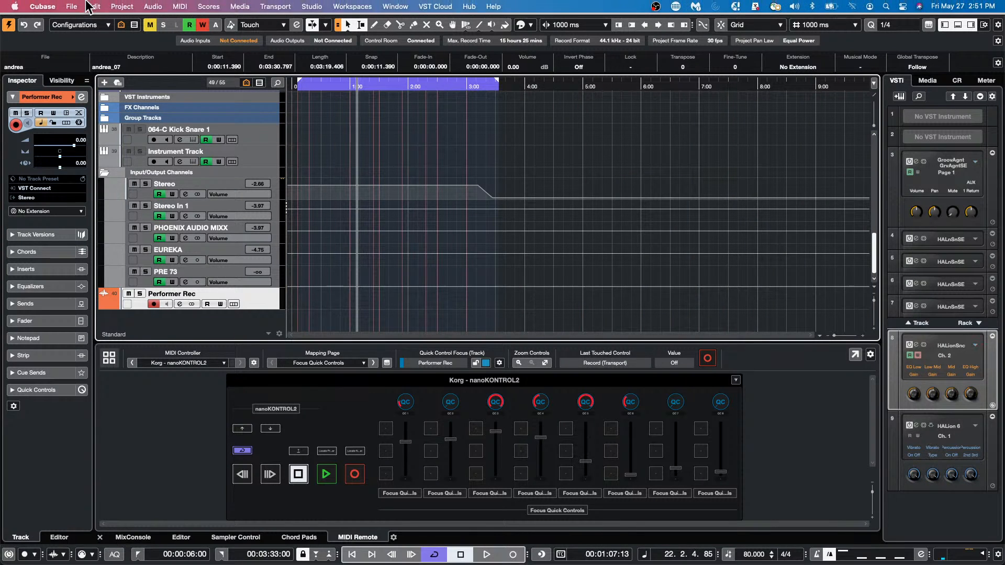
pyautogui.click(71, 6)
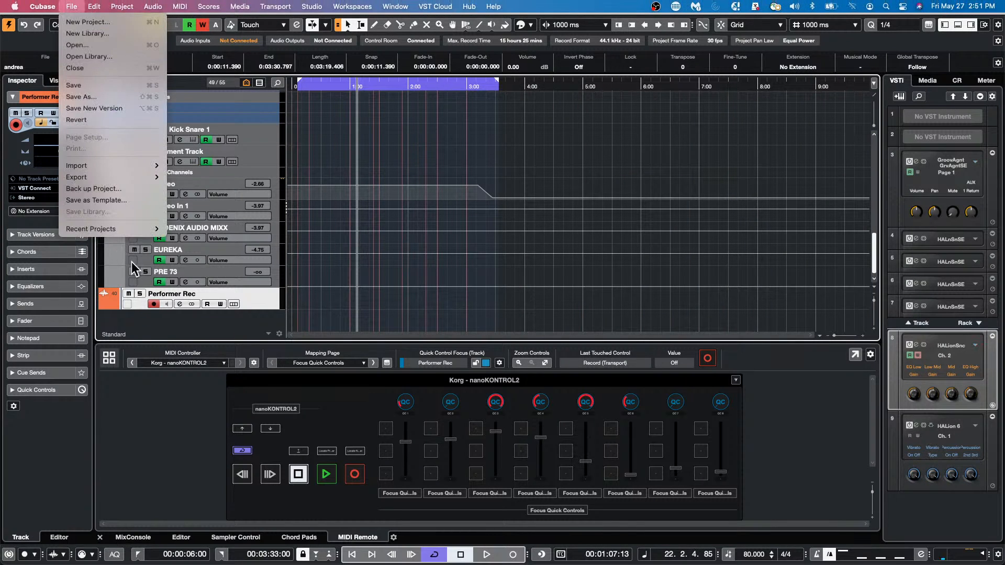
pyautogui.moveTo(106, 229)
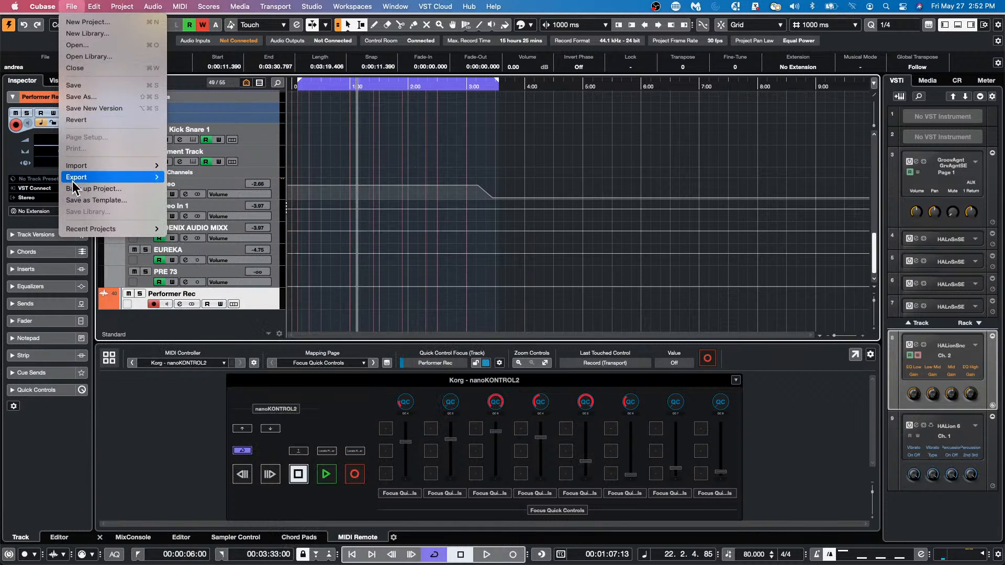
pyautogui.moveTo(79, 177)
pyautogui.click(190, 178)
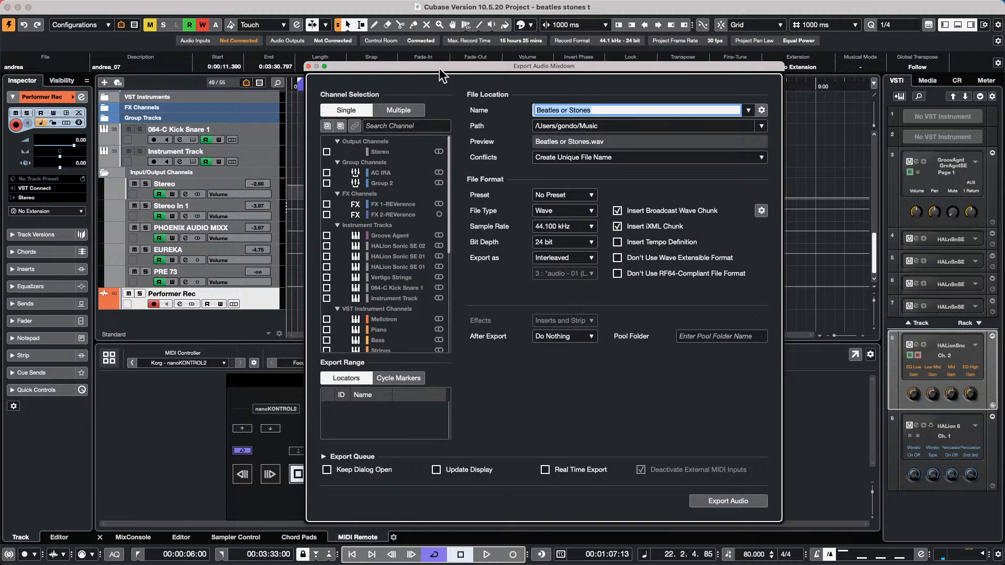
pyautogui.moveTo(440, 70); pyautogui.dragTo(372, 9)
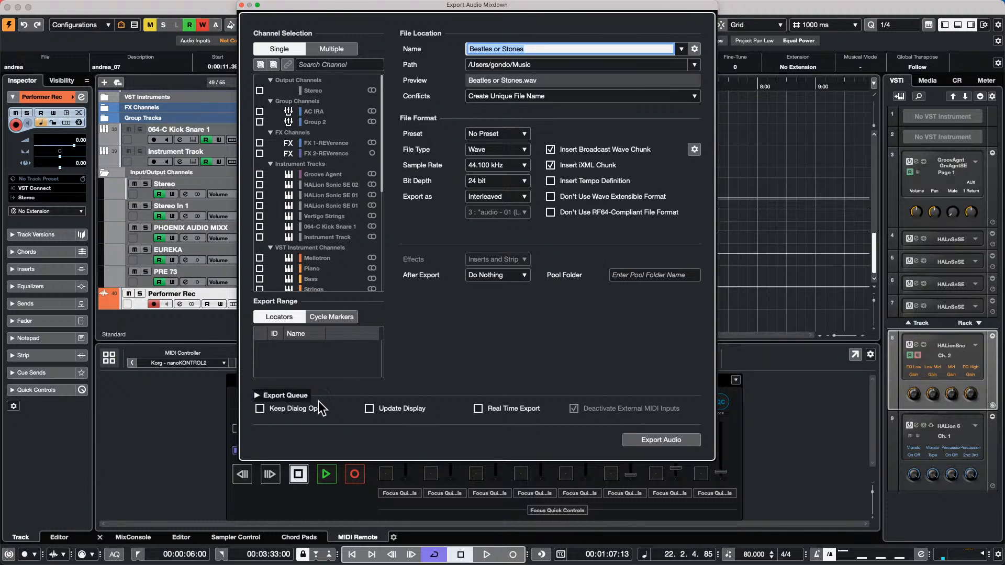
pyautogui.click(283, 395)
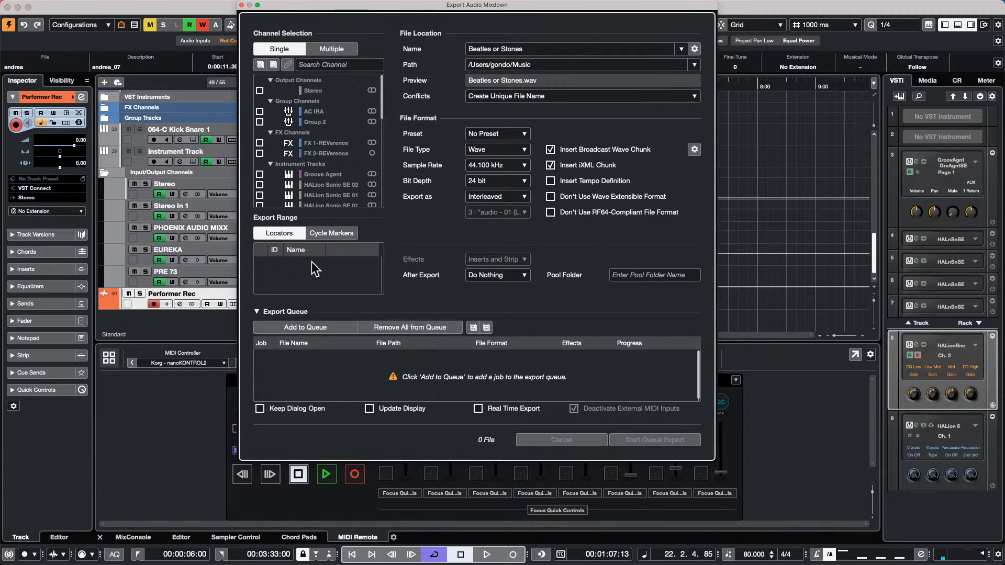
pyautogui.click(256, 310)
pyautogui.click(256, 396)
pyautogui.click(241, 5)
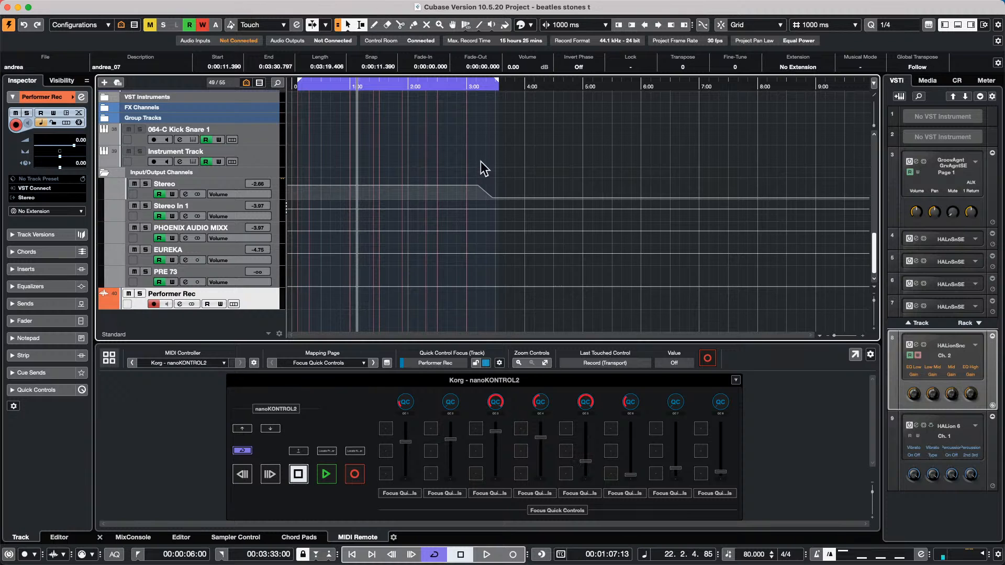
# Play the song from about 0:54 and briefly solo the andrea vocal track
pyautogui.scroll(10, 481, 161)
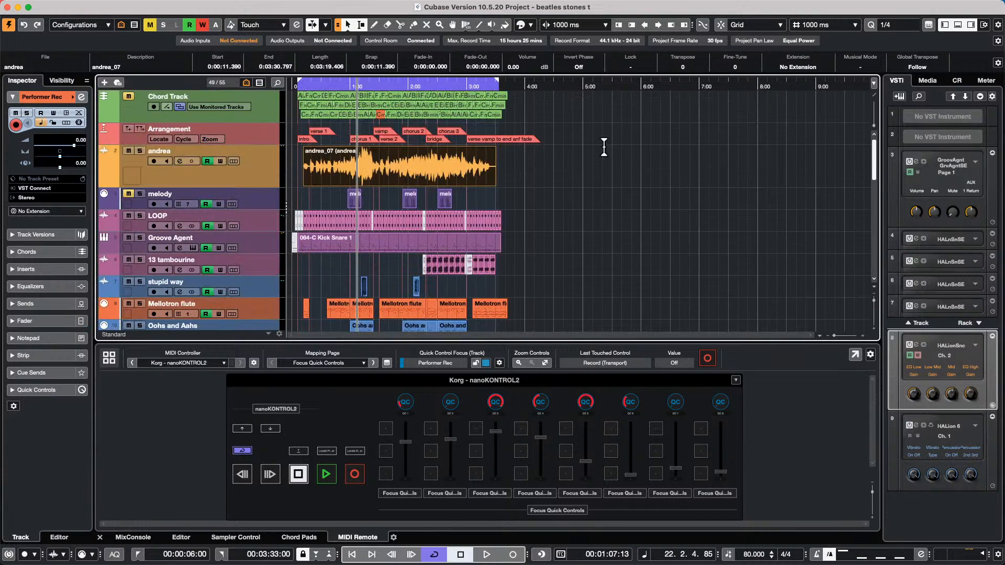
pyautogui.click(343, 83)
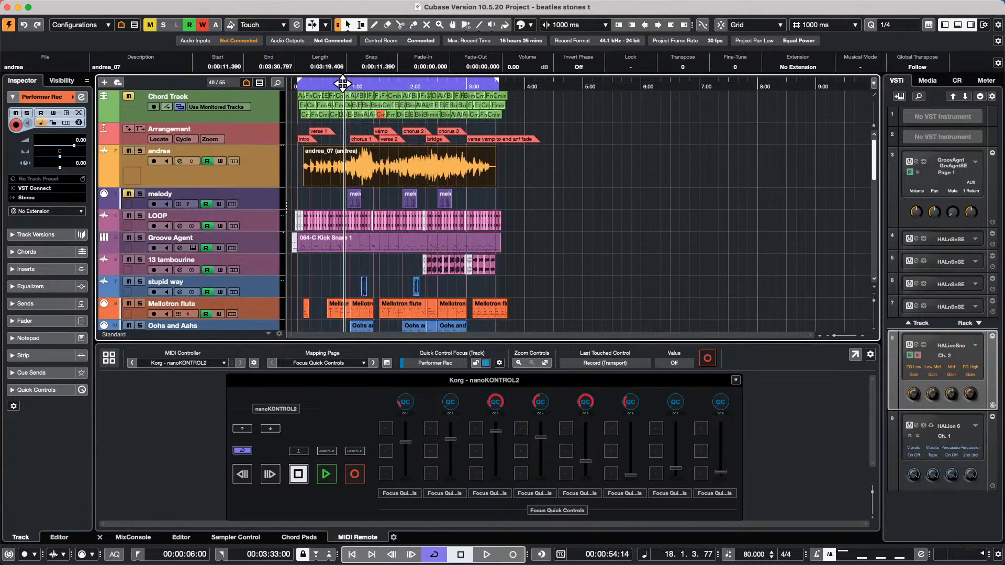
pyautogui.press('space')
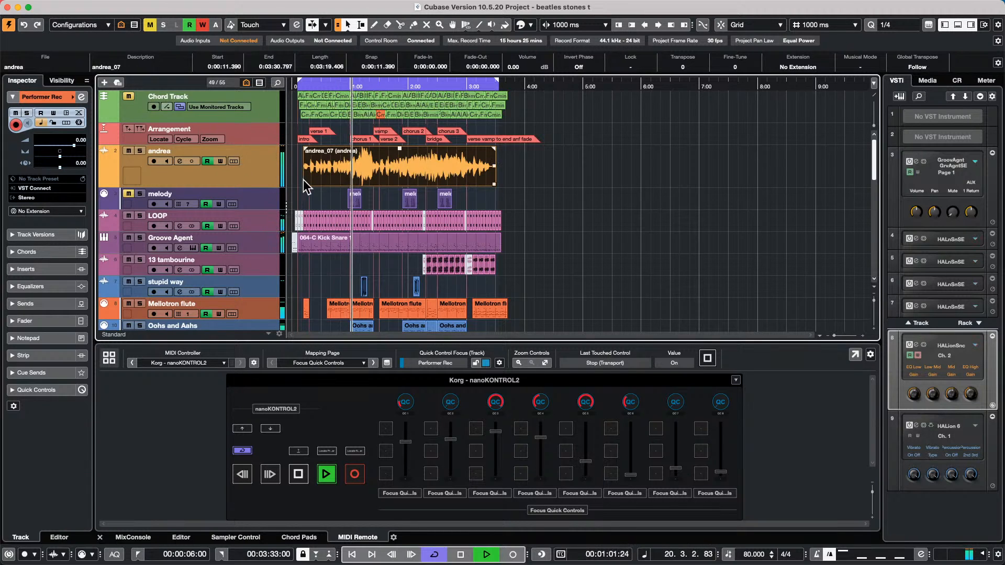
pyautogui.click(140, 151)
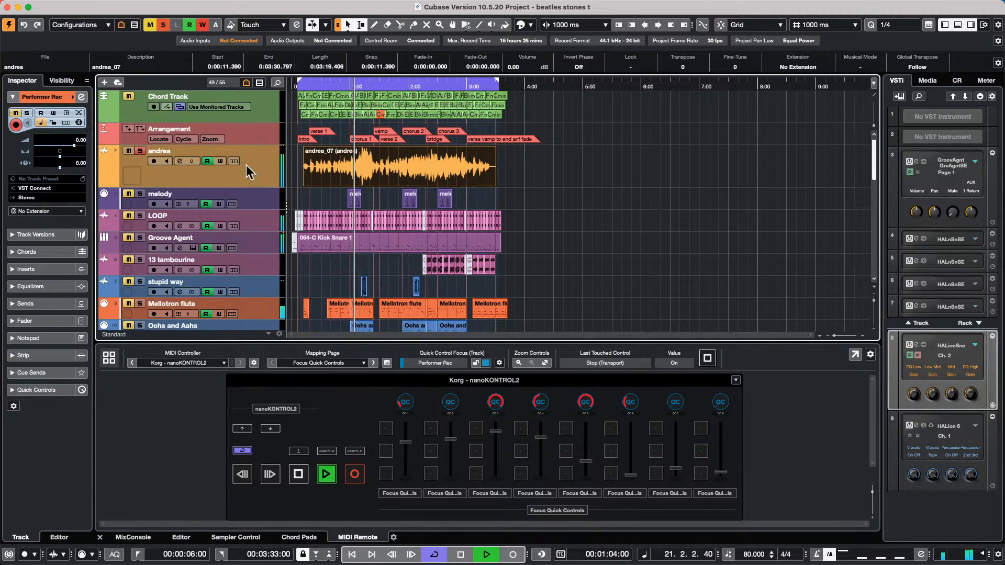
pyautogui.click(140, 151)
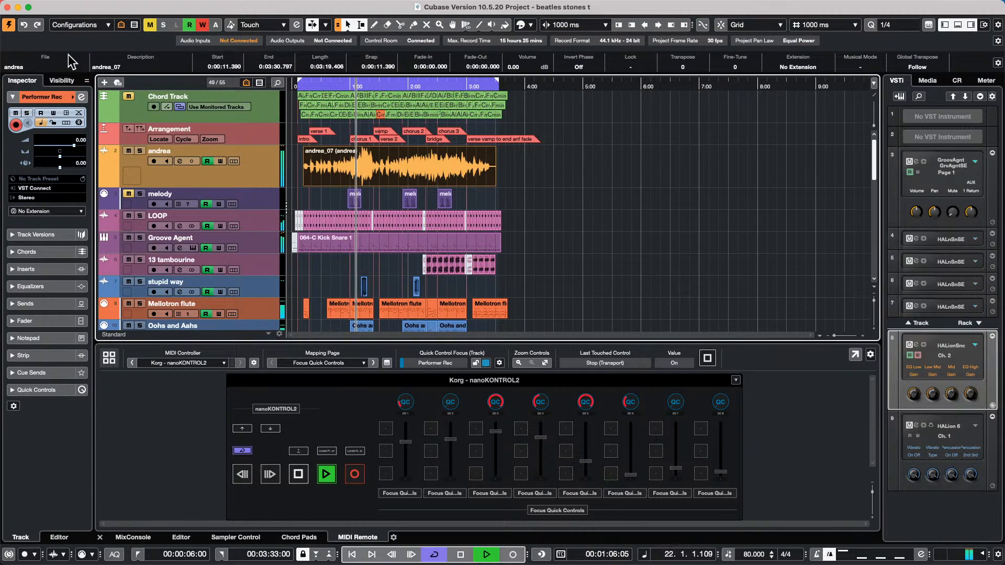
# Open the Channel Settings of the Performer Rec track, move the window clear of the track list, and stop playback
pyautogui.click(82, 96)
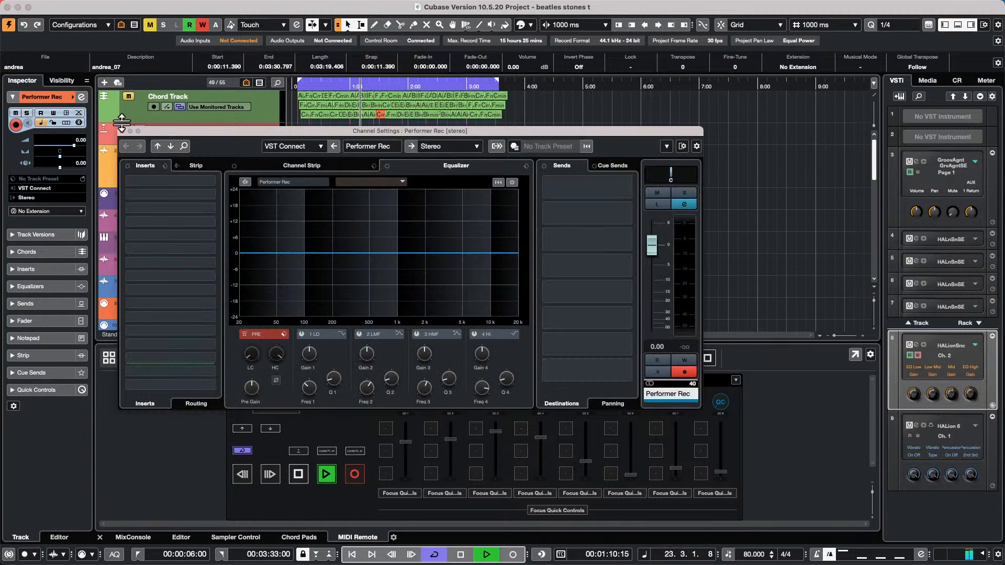
pyautogui.moveTo(162, 131); pyautogui.dragTo(430, 137)
pyautogui.press('space')
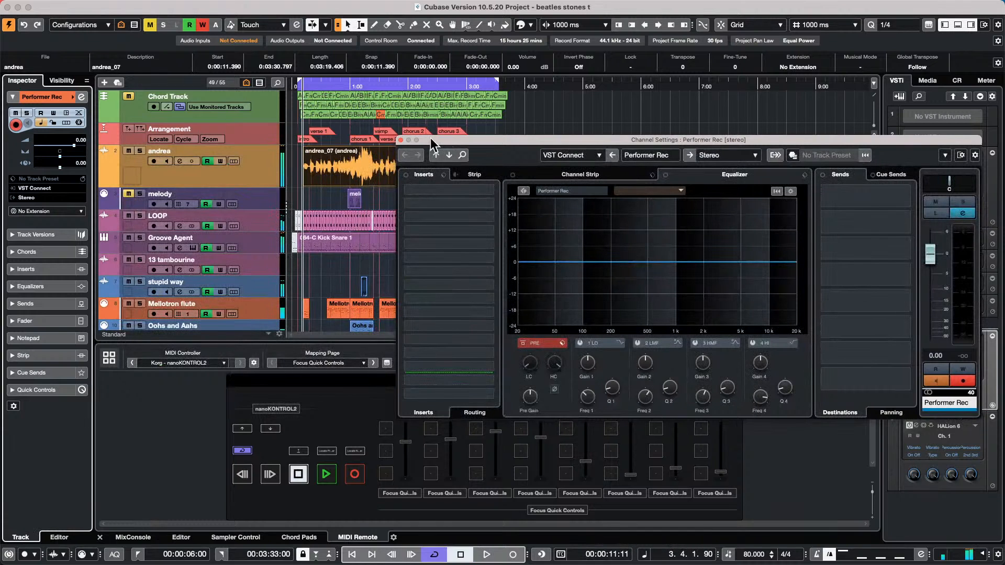
# Open the recent project Sana Weding J -7 GO from the Sana Wedding projects folder
pyautogui.moveTo(7, 4)
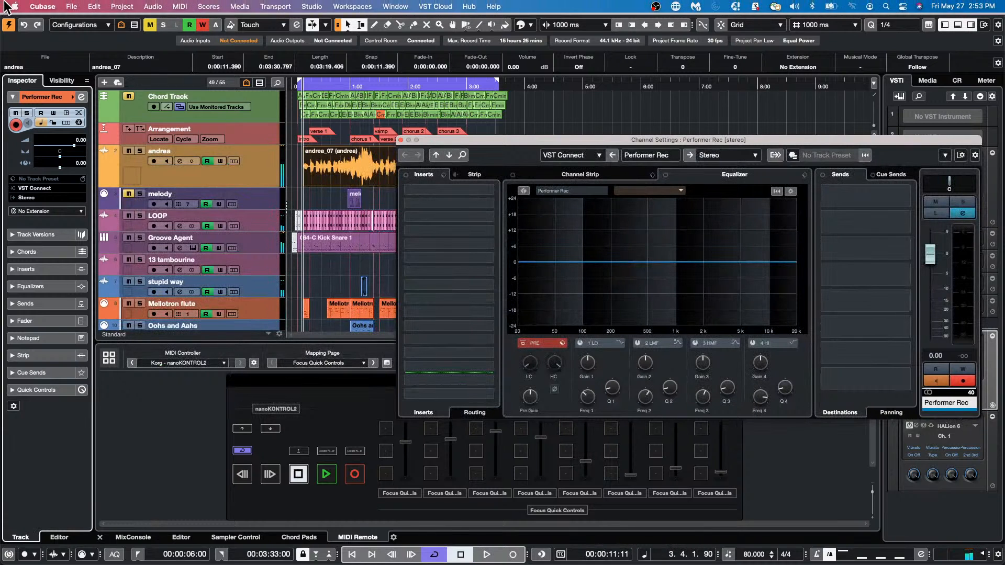
pyautogui.click(71, 6)
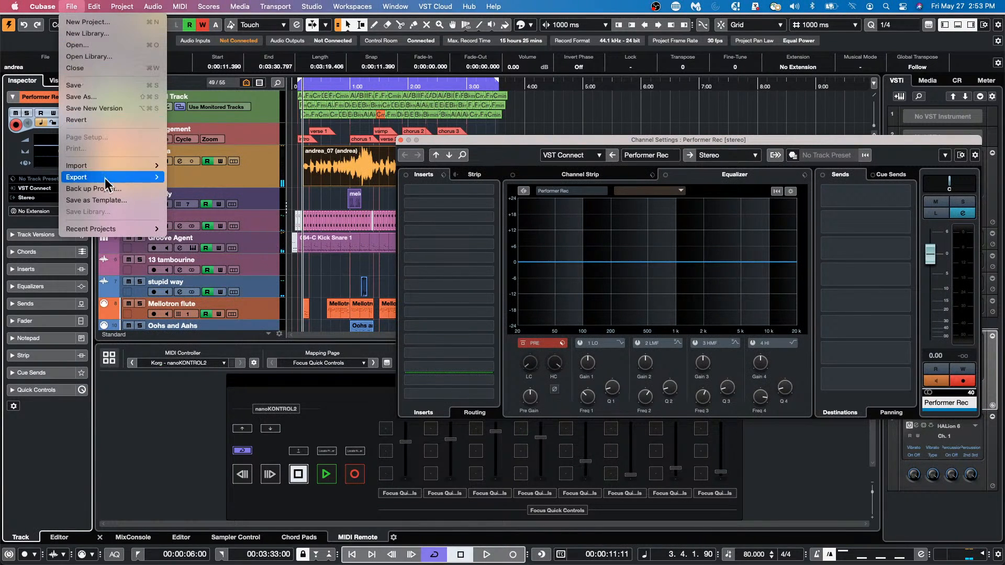
pyautogui.moveTo(110, 229)
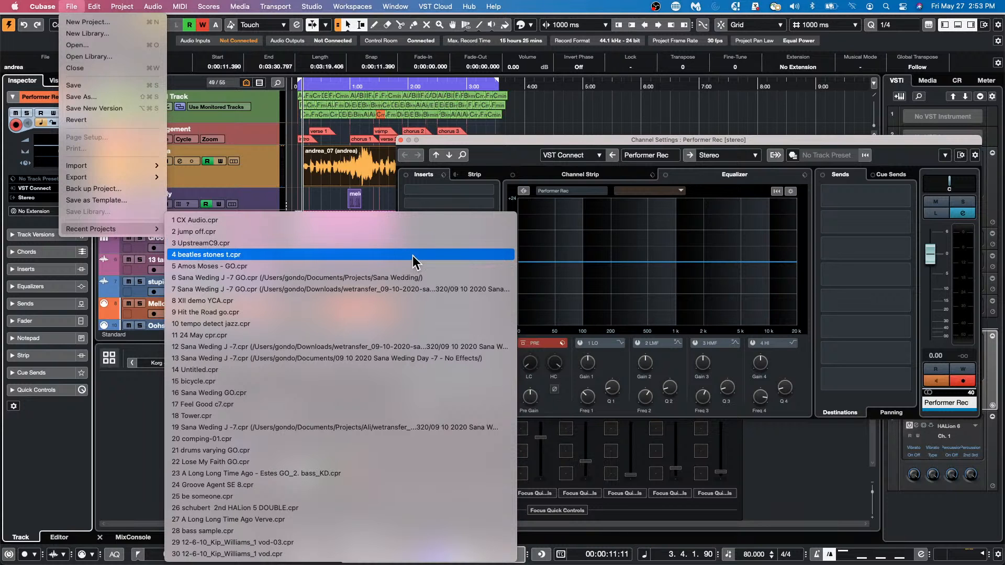
pyautogui.click(413, 273)
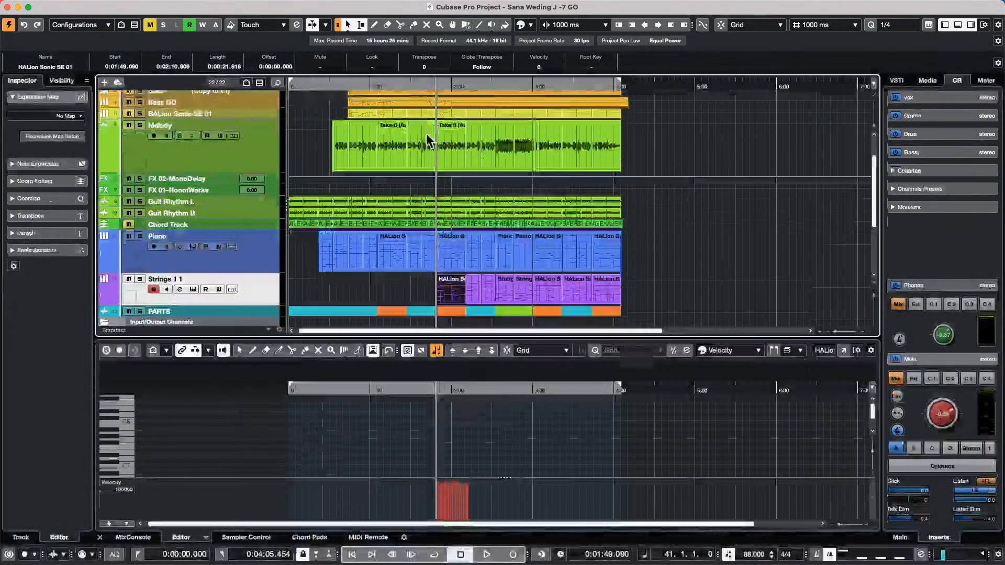
# Play the song from about 1:00 and show the Channel Settings of the Bass GO track
pyautogui.click(370, 89)
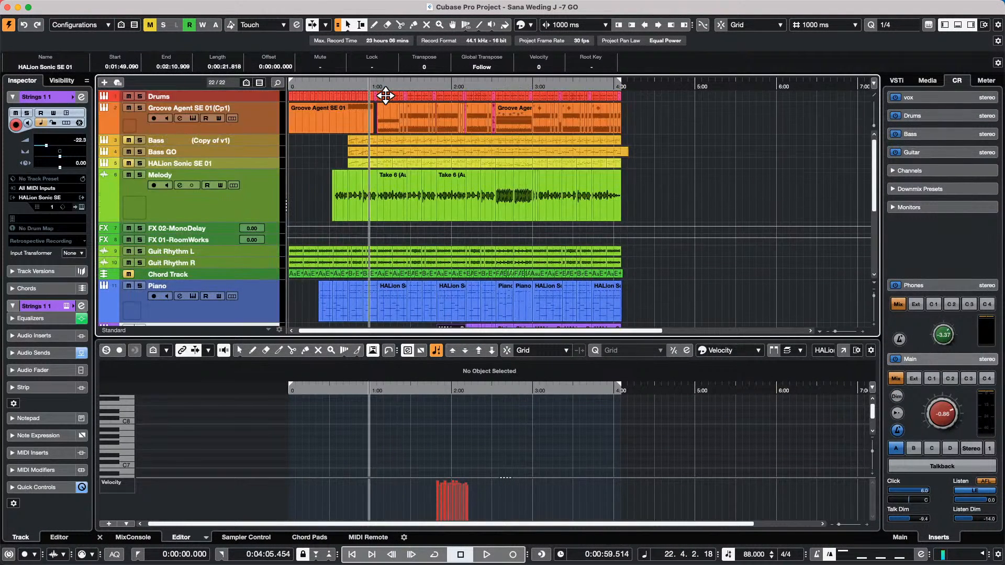
pyautogui.press('space')
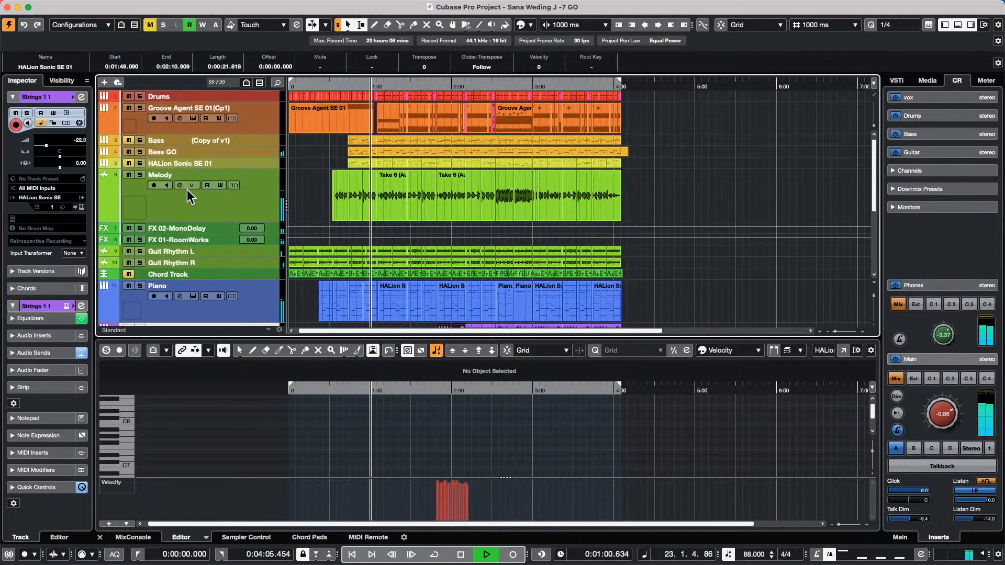
pyautogui.click(266, 153)
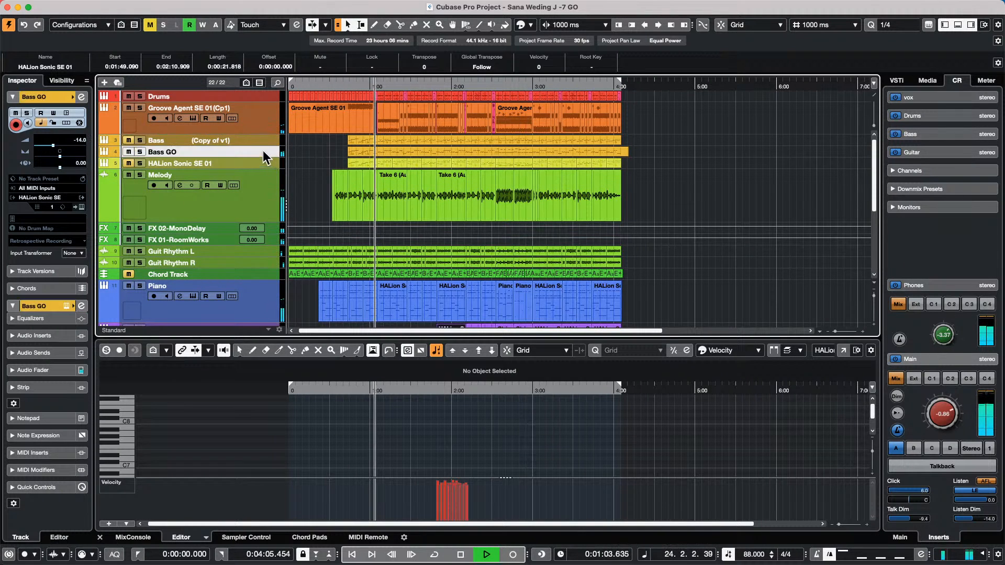
pyautogui.click(81, 97)
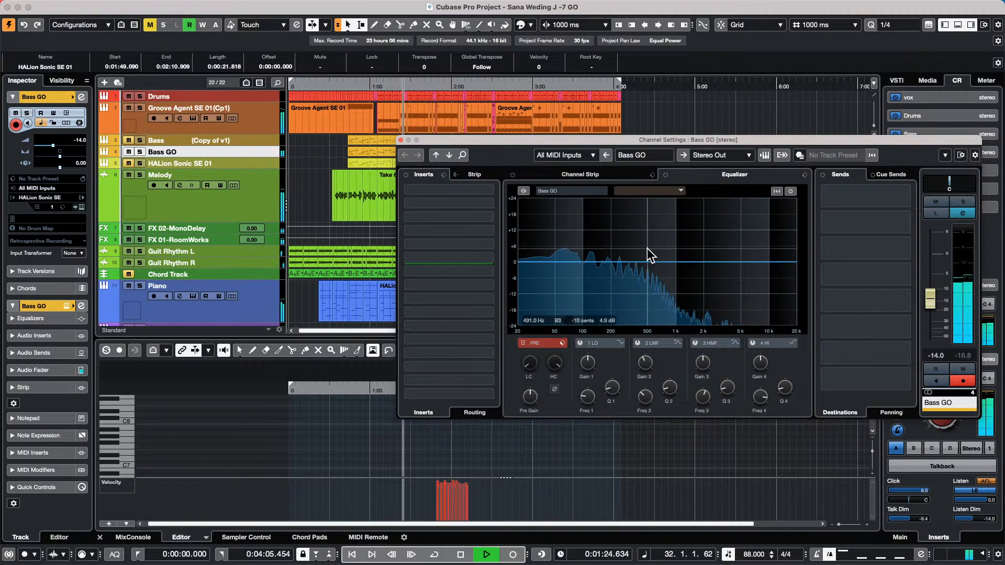
# Try a low-band equalizer boost on Bass GO, bypass it, briefly solo the channel, and stop playback
pyautogui.click(552, 244)
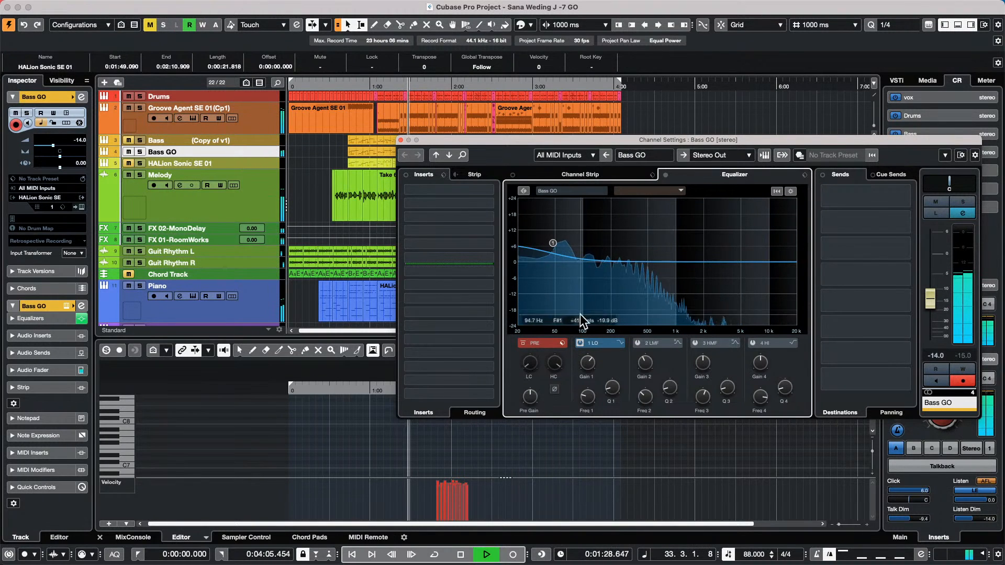
pyautogui.click(580, 343)
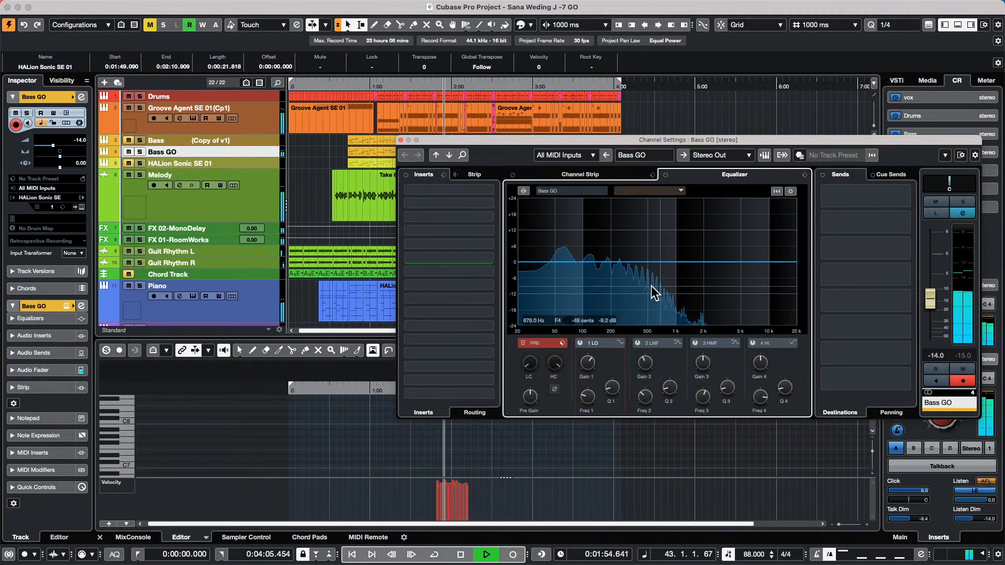
pyautogui.click(964, 203)
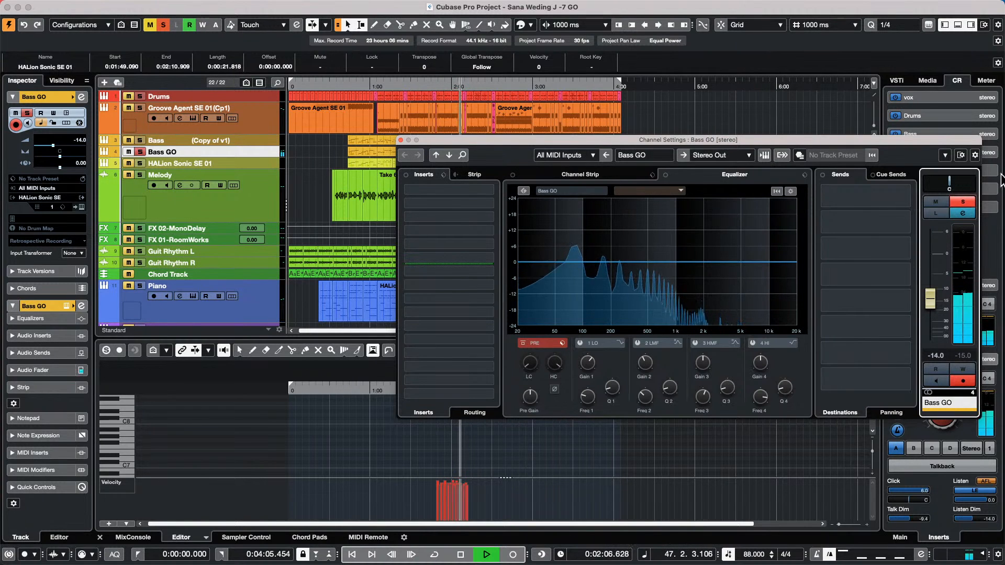
pyautogui.click(961, 200)
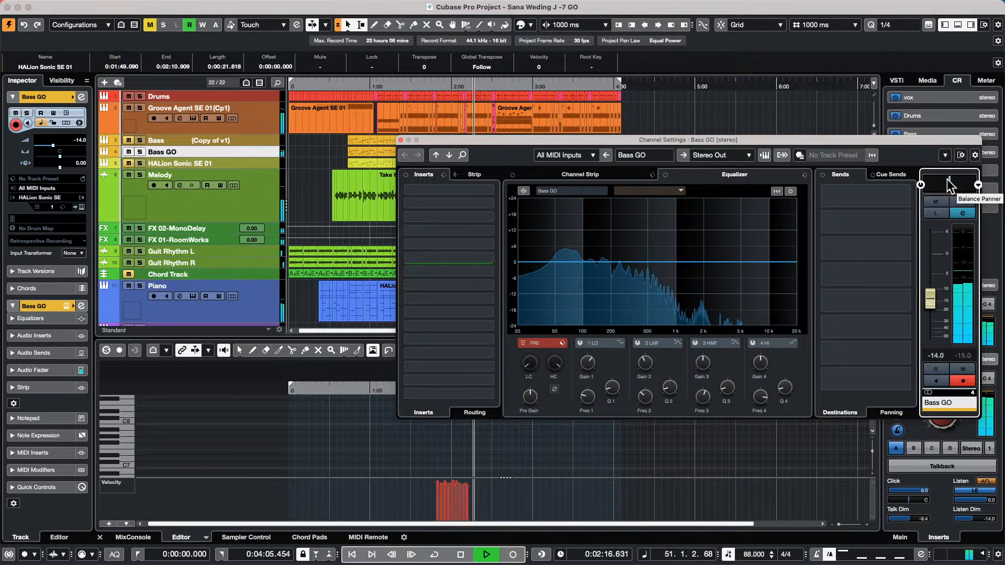
pyautogui.press('space')
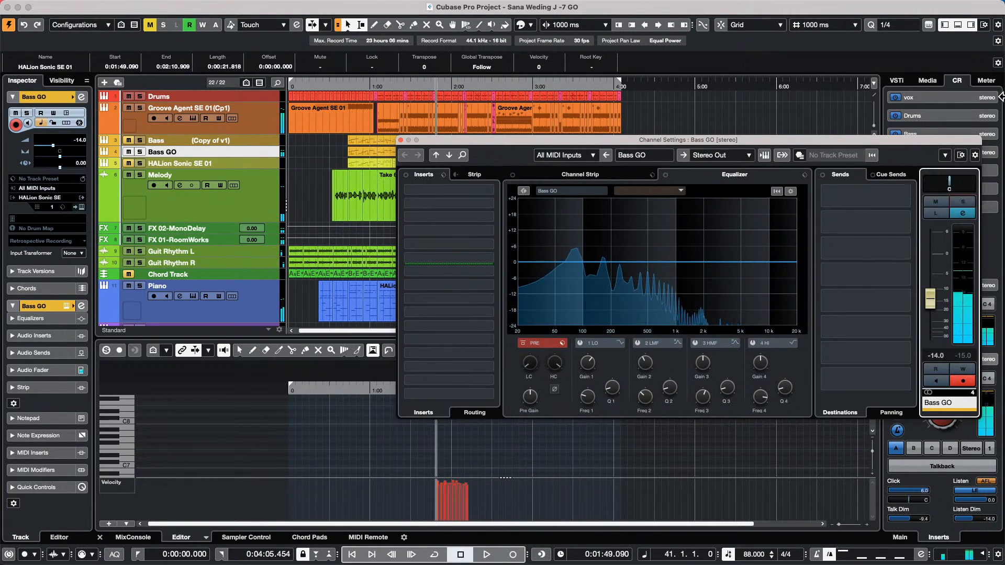
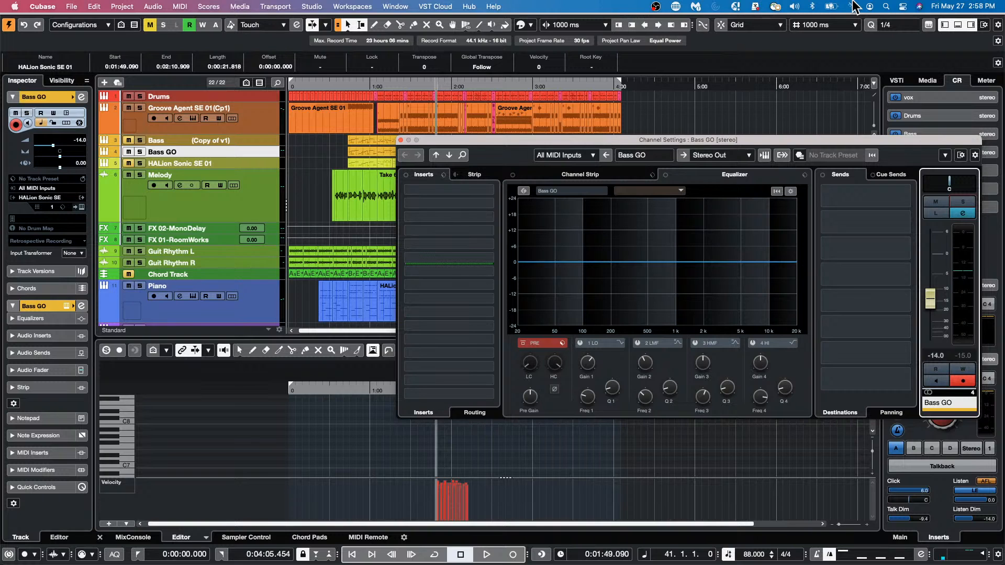
# Open the recent project Amos Moses - GO and close the Bass GO Channel Settings window
pyautogui.click(64, 4)
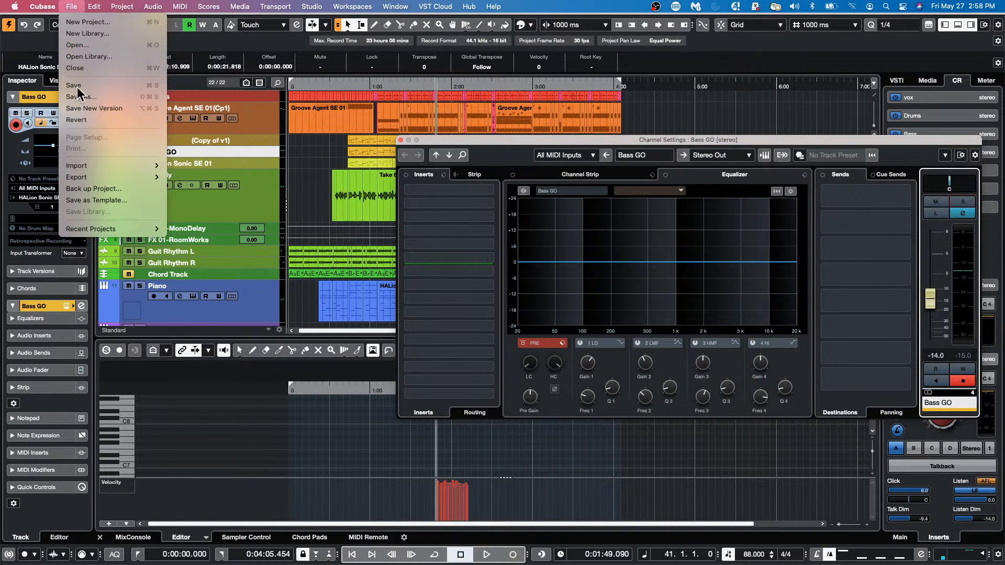
pyautogui.moveTo(105, 227)
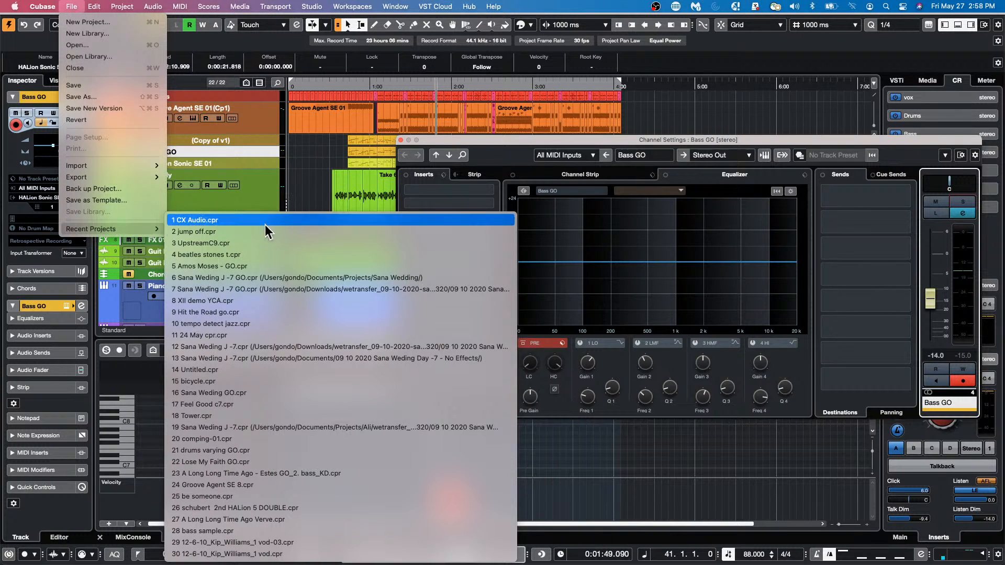
pyautogui.click(263, 262)
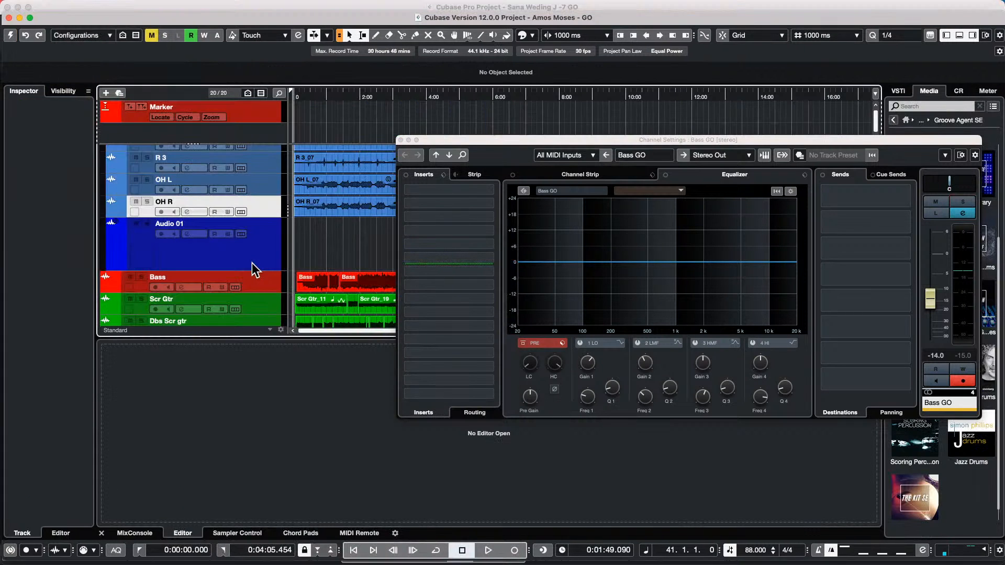
pyautogui.click(401, 139)
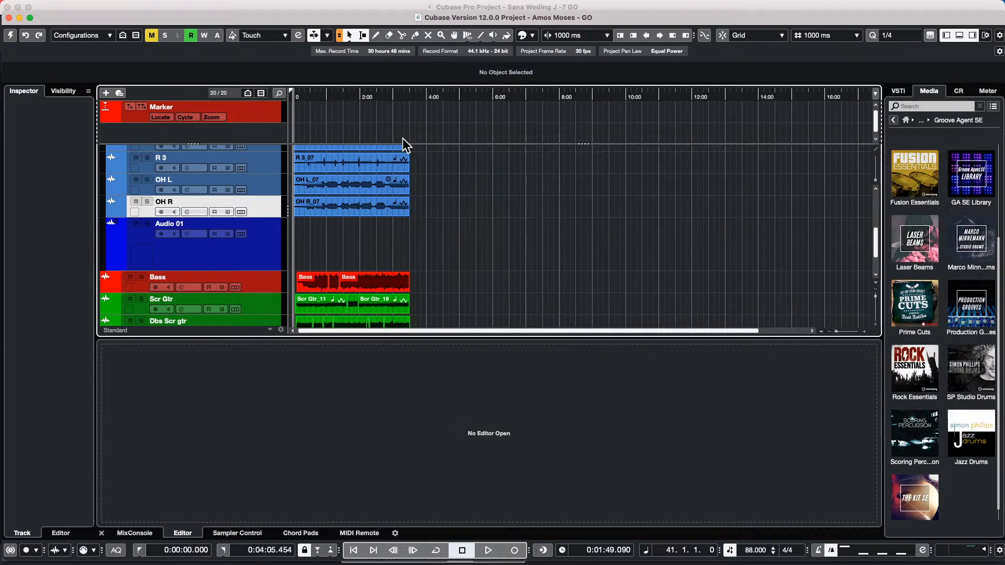
# Activate the Amos Moses - GO project and briefly play the song from near the start
pyautogui.click(11, 35)
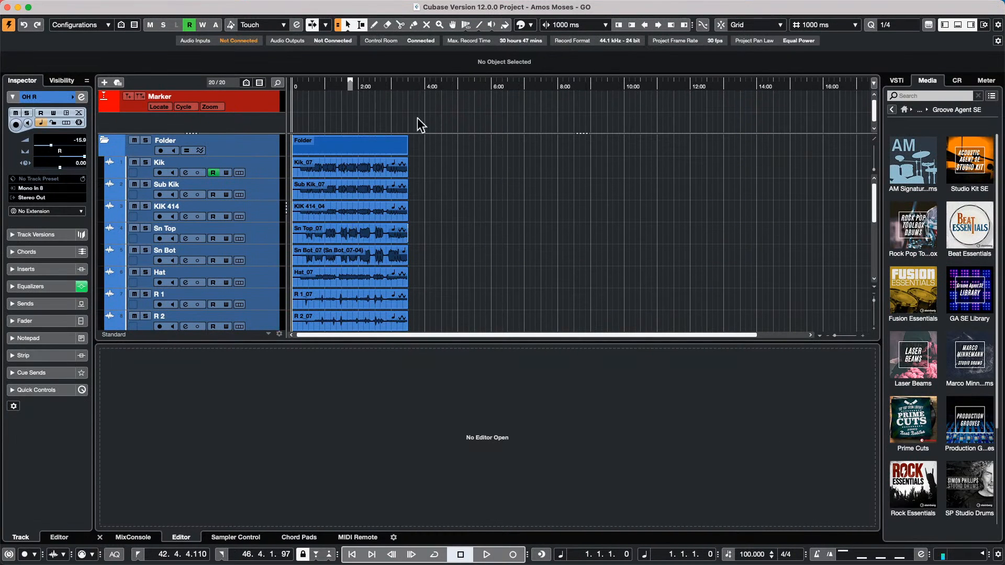
pyautogui.moveTo(308, 81); pyautogui.dragTo(276, 106)
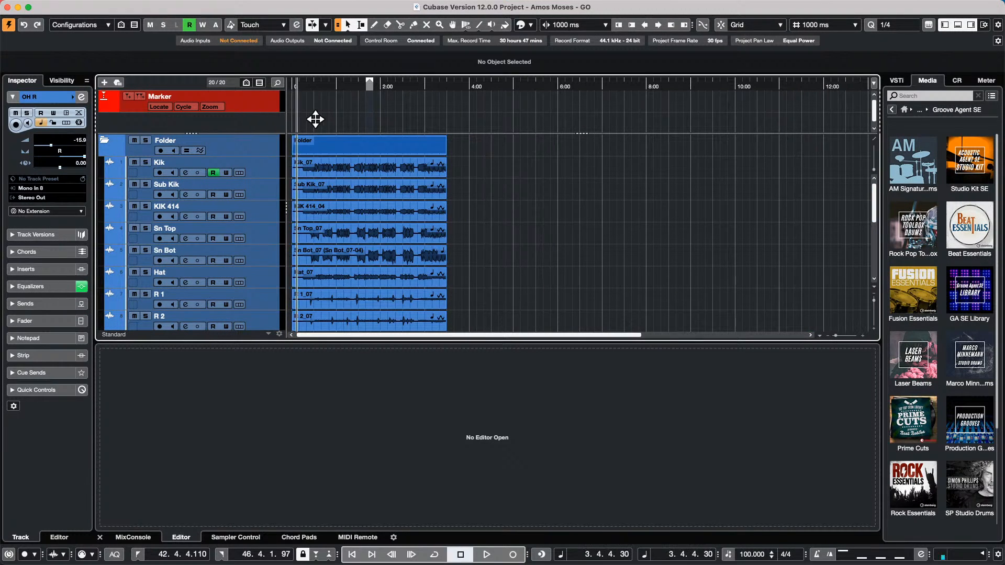
pyautogui.press('space')
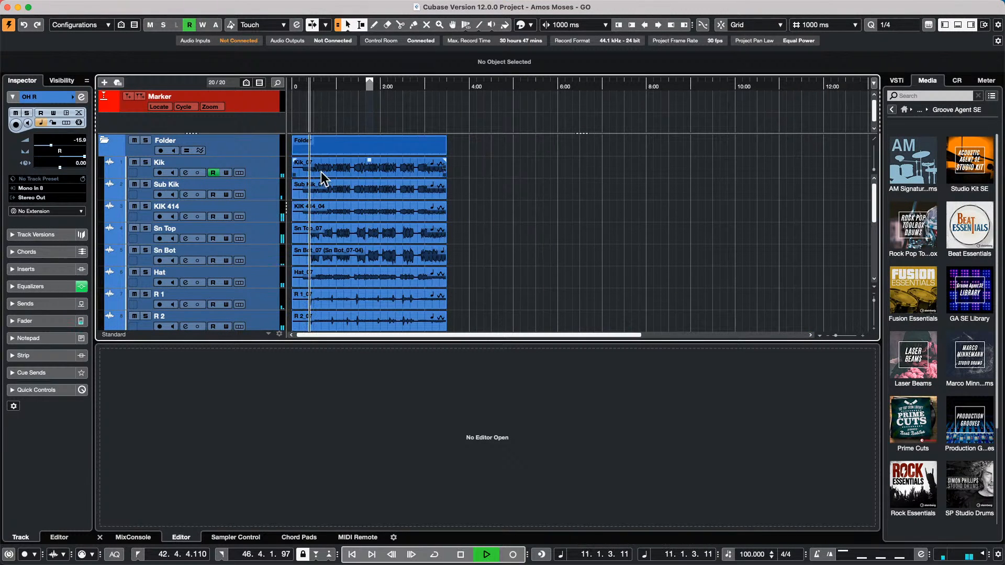
pyautogui.press('space')
# Add a VCA fader to the selected drum channels from Kik to OH R and show the MixConsole in the lower zone
pyautogui.click(266, 176)
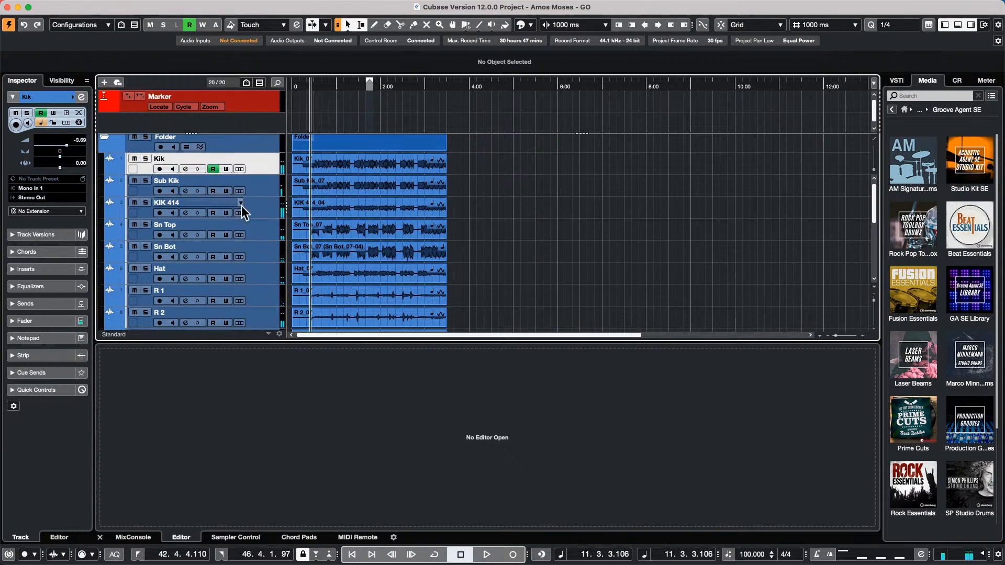
pyautogui.scroll(-5, 238, 212)
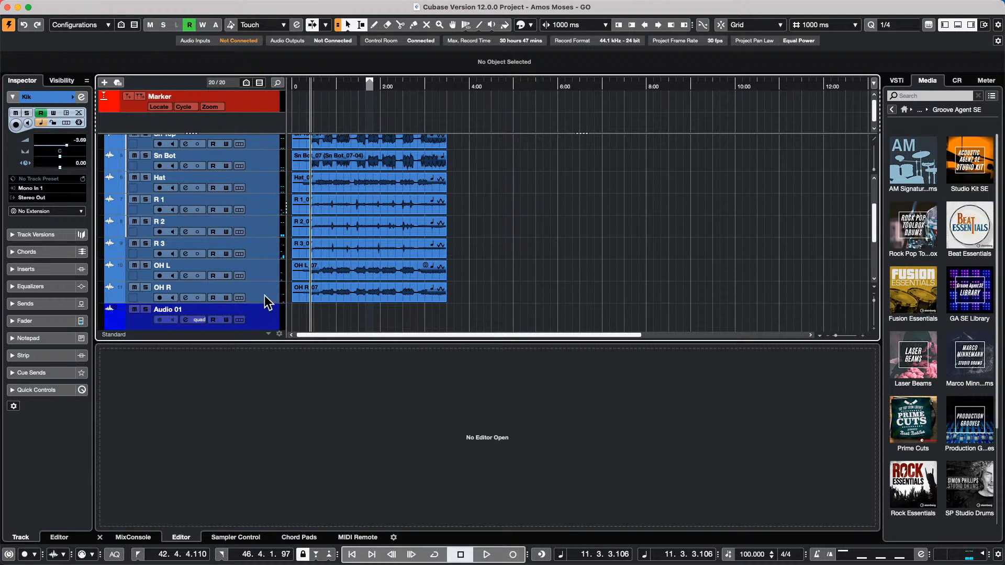
pyautogui.keyDown('shift'); pyautogui.click(264, 297); pyautogui.keyUp('shift')
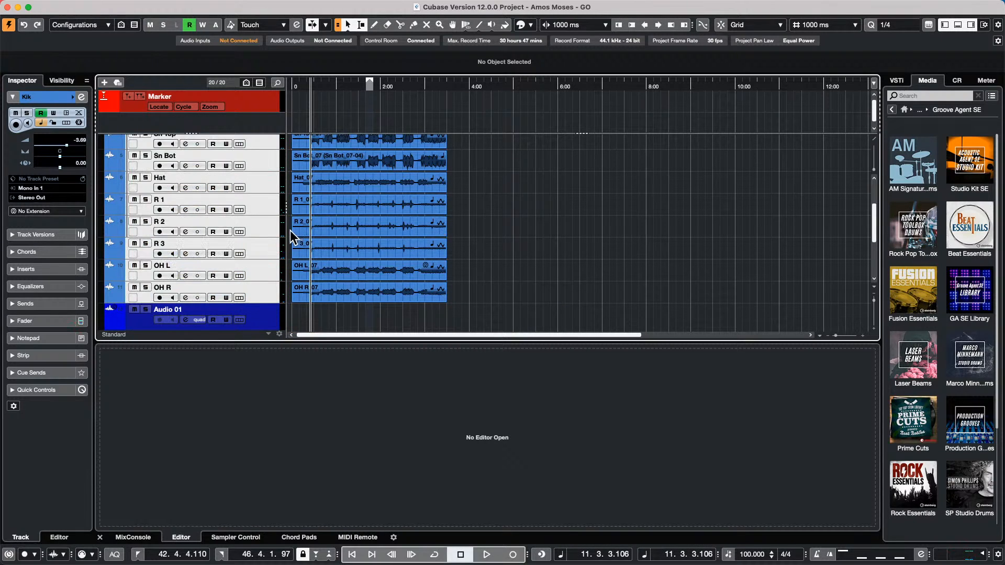
pyautogui.rightClick(266, 223)
pyautogui.moveTo(366, 229)
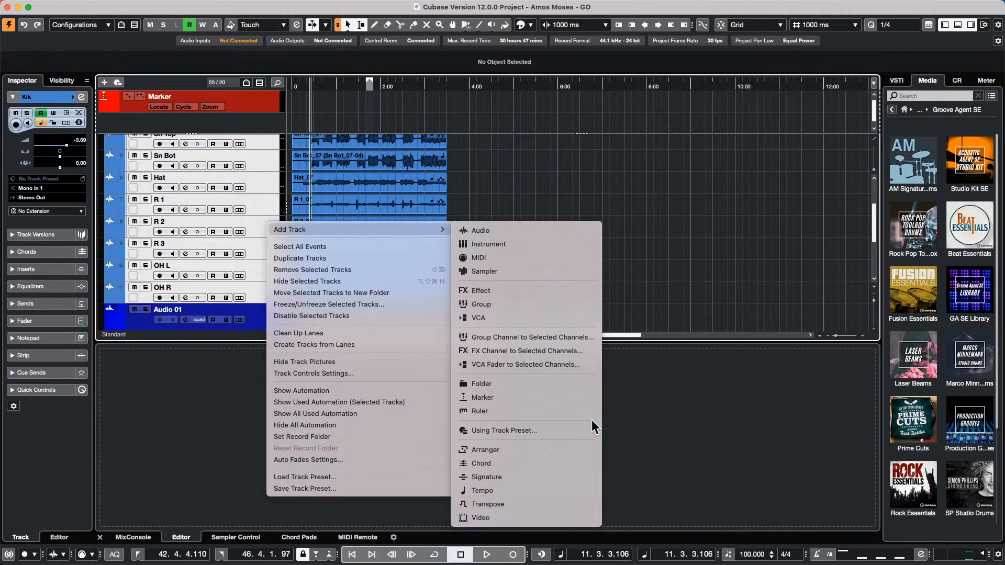
pyautogui.click(678, 162)
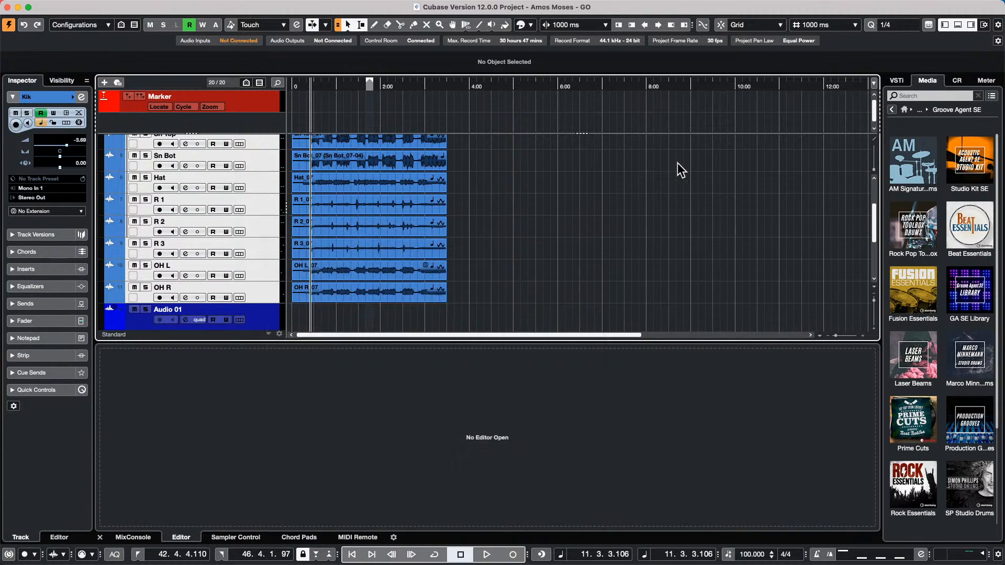
pyautogui.click(129, 538)
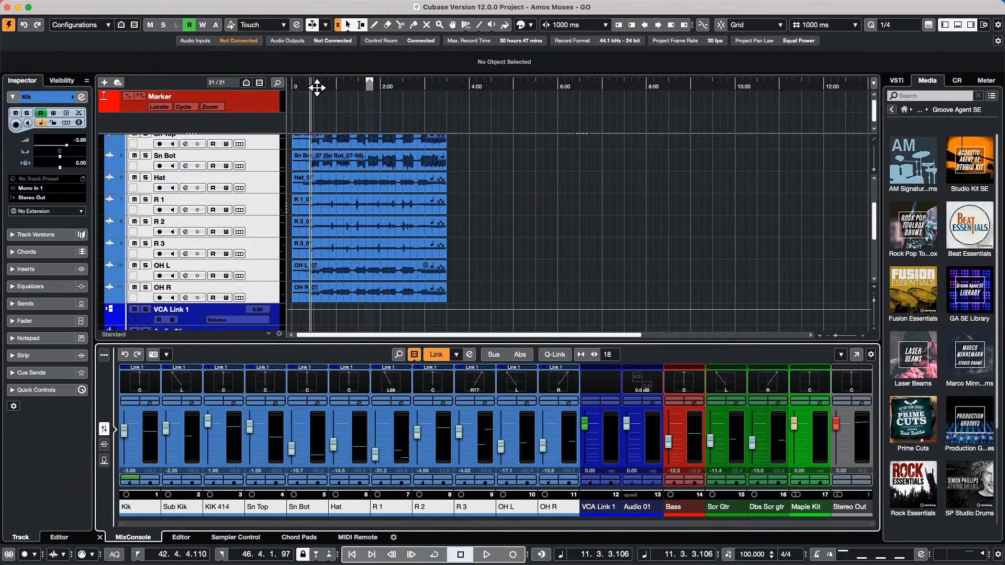
# Play from near the start, enlarge the MixConsole, and write volume automation with the VCA Link 1 fader
pyautogui.moveTo(317, 88); pyautogui.dragTo(113, 61)
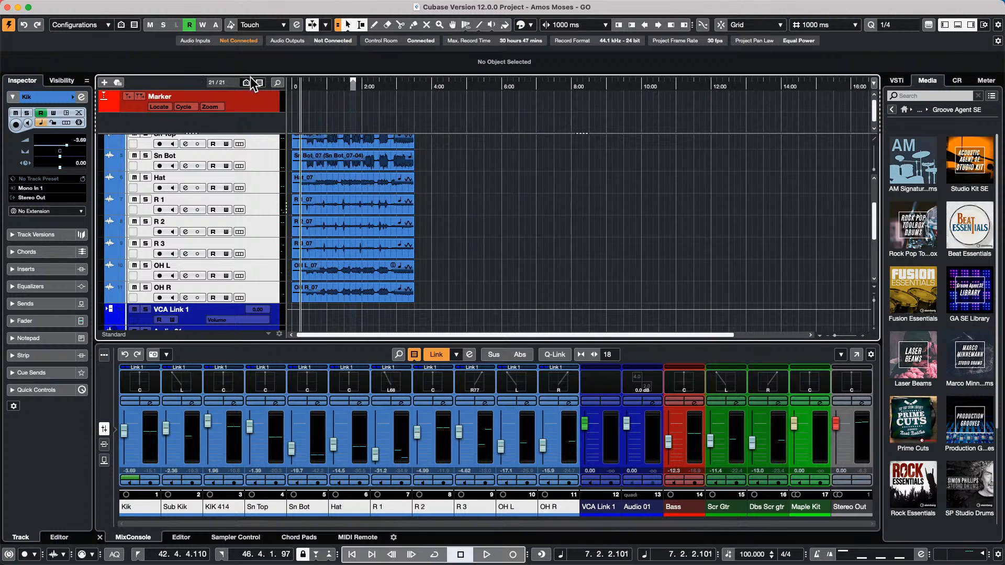
pyautogui.press('space')
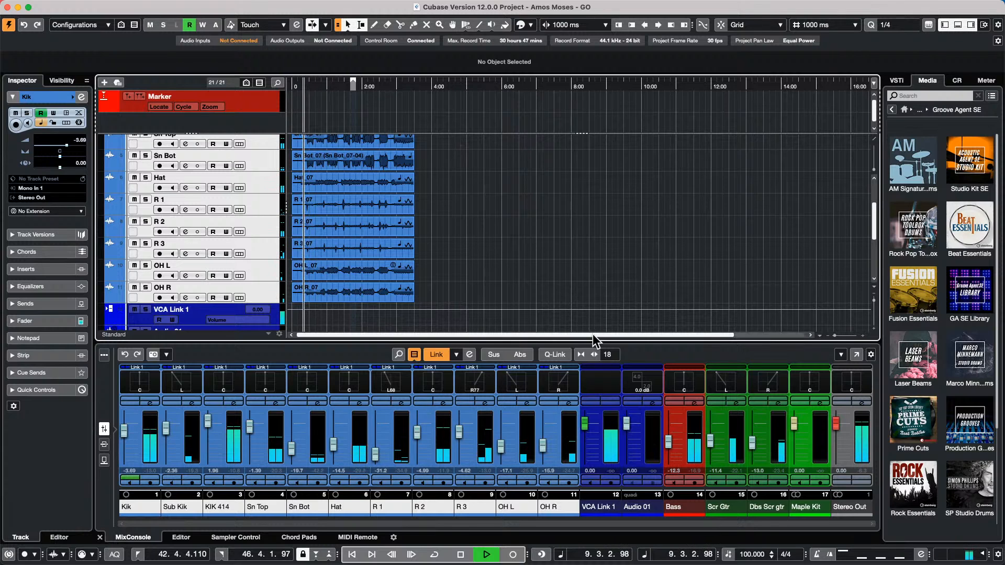
pyautogui.moveTo(592, 335); pyautogui.dragTo(595, 293)
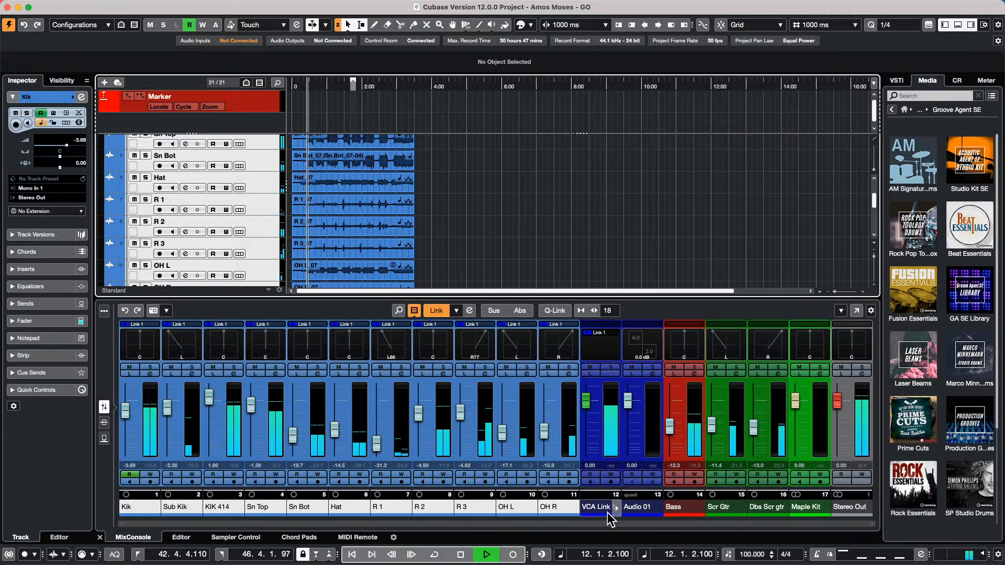
pyautogui.click(615, 474)
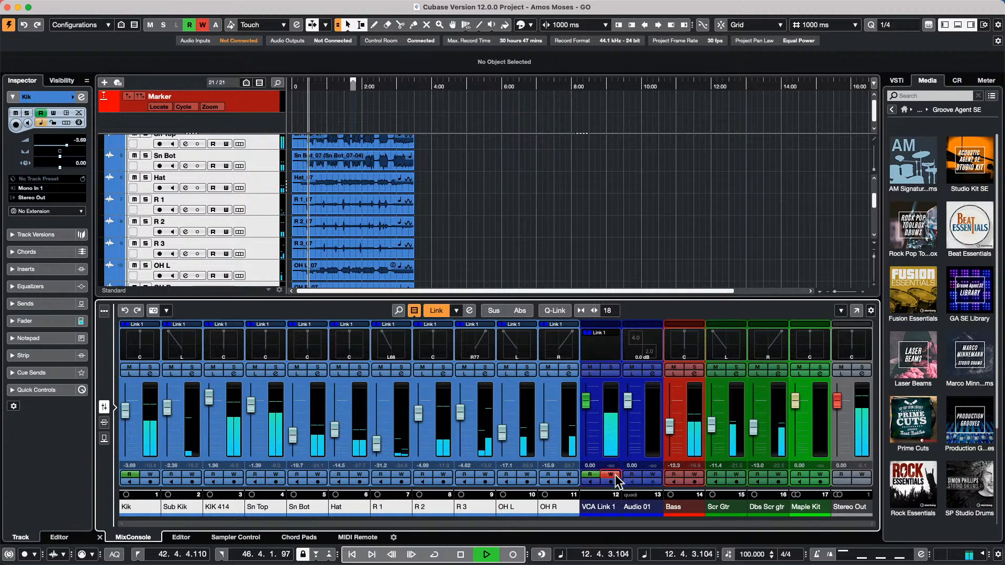
pyautogui.moveTo(587, 402)
pyautogui.mouseDown()
pyautogui.moveTo(575, 433)
pyautogui.moveTo(586, 403)
pyautogui.moveTo(585, 434)
pyautogui.moveTo(587, 392)
pyautogui.moveTo(589, 440)
pyautogui.moveTo(589, 403)
pyautogui.mouseUp()
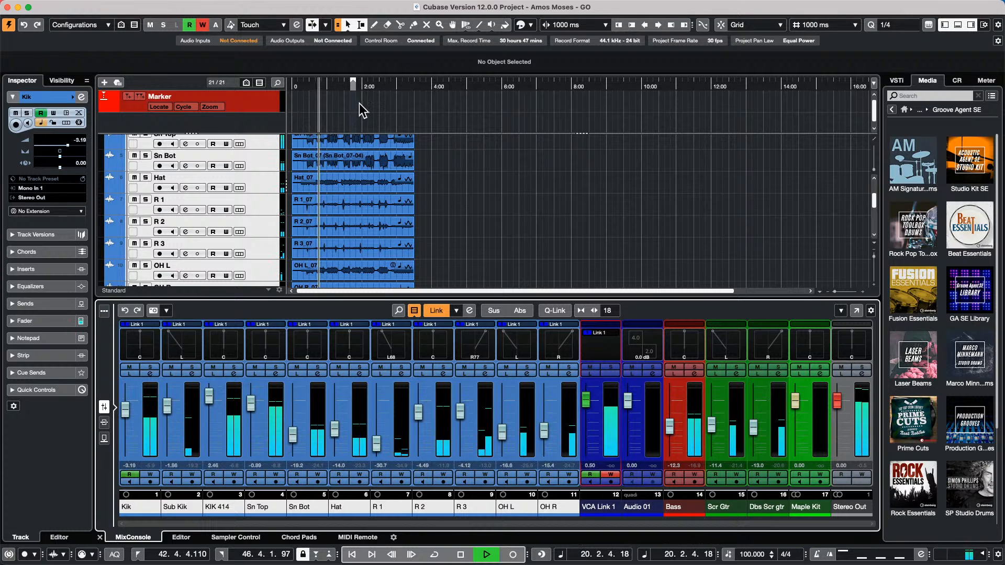
pyautogui.press('space')
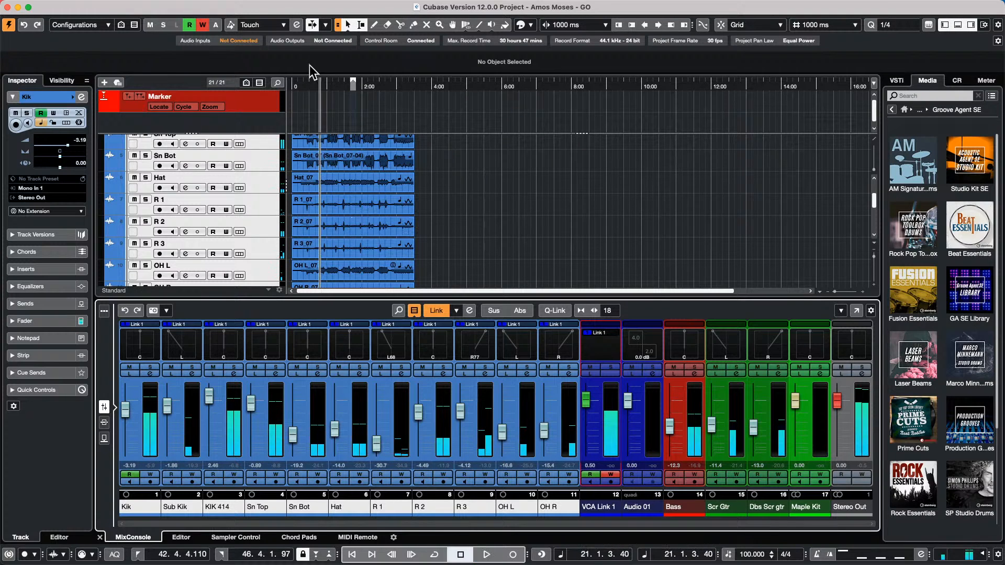
# Replay the song from about 0:25 to check the VCA Link 1 automation on the linked drum faders
pyautogui.click(310, 85)
pyautogui.press('space')
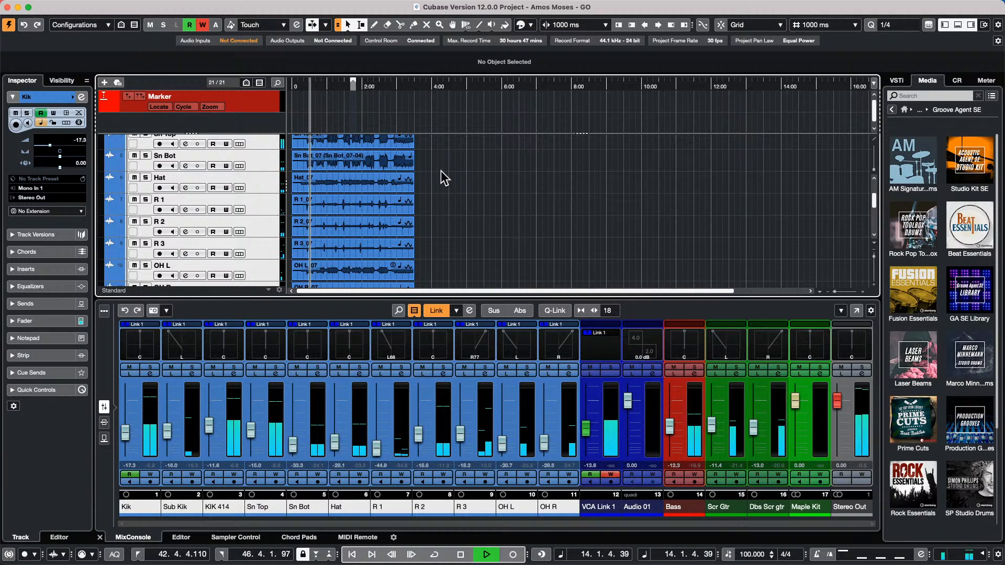
pyautogui.press('space')
# Save the project under the new name Amos Moses - GO delete s and close it
pyautogui.click(72, 6)
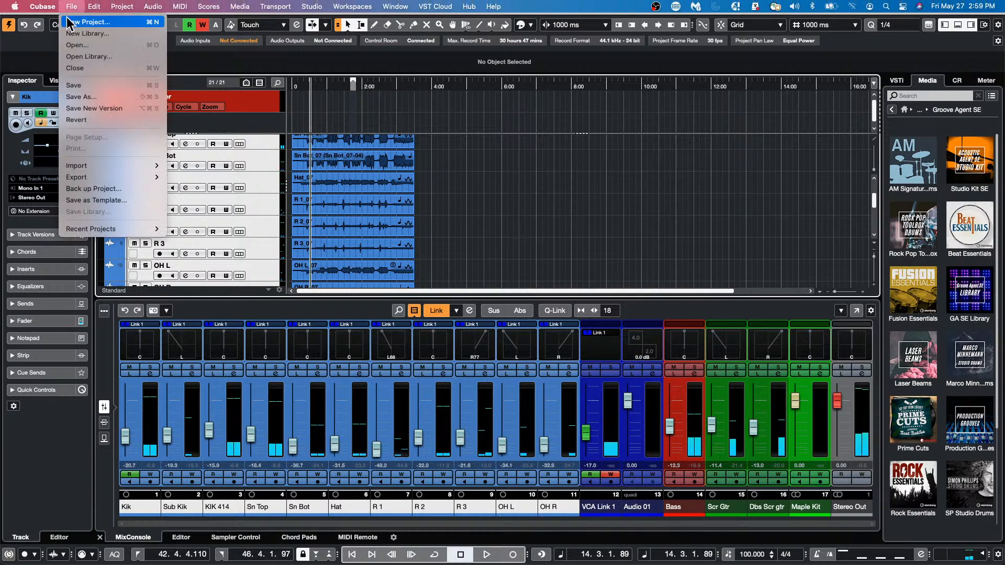
pyautogui.moveTo(124, 170)
pyautogui.click(105, 97)
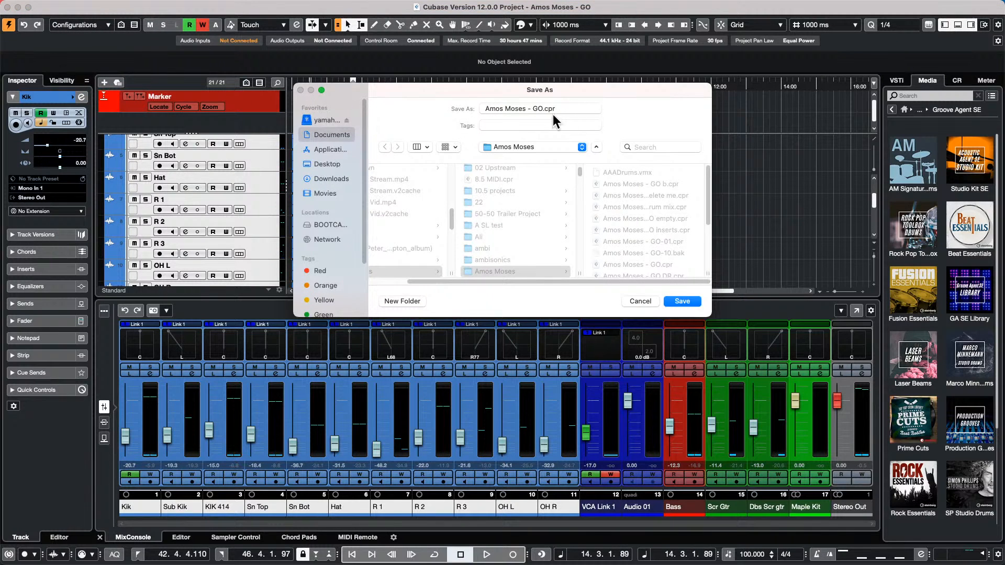
pyautogui.click(541, 108)
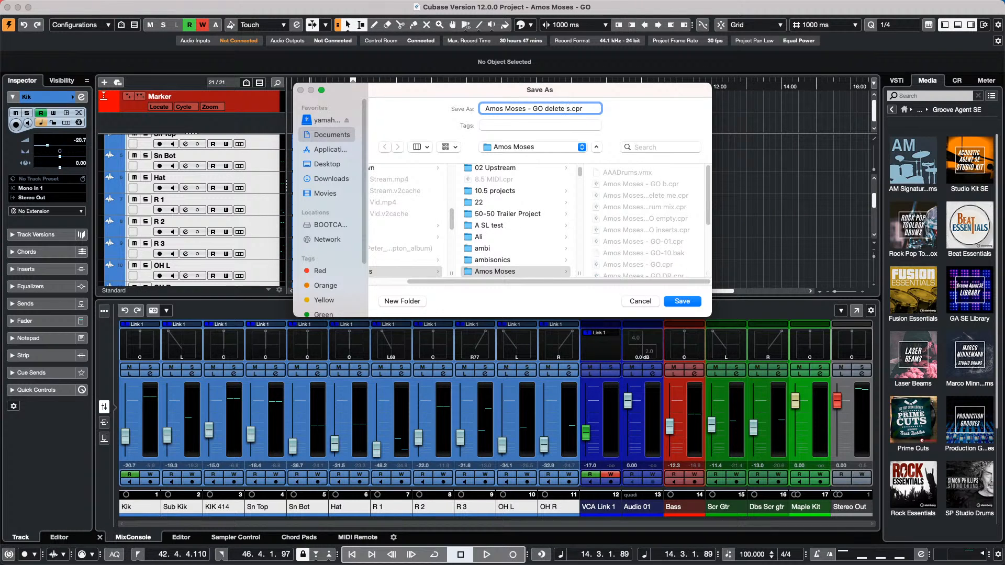
pyautogui.click(681, 301)
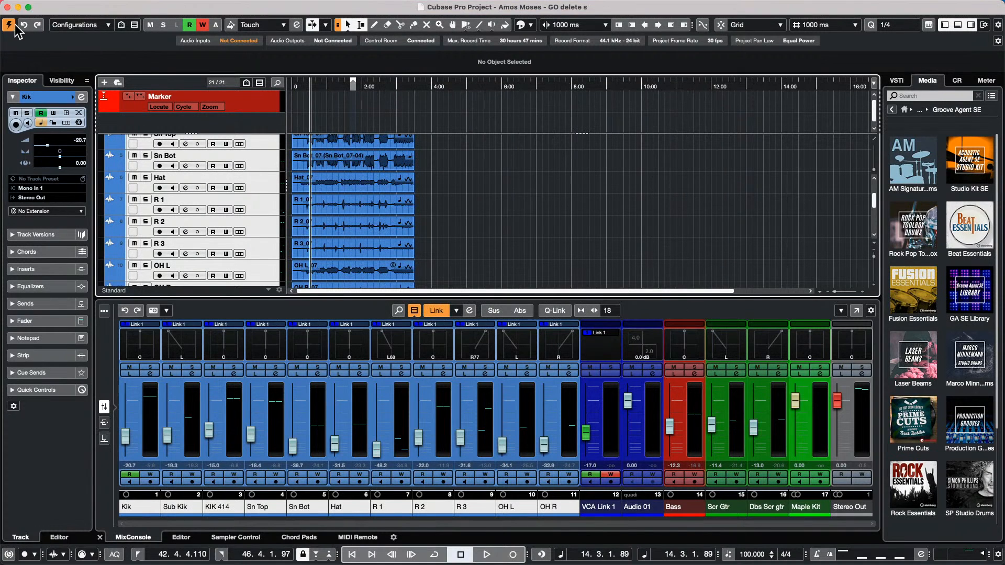
pyautogui.click(7, 6)
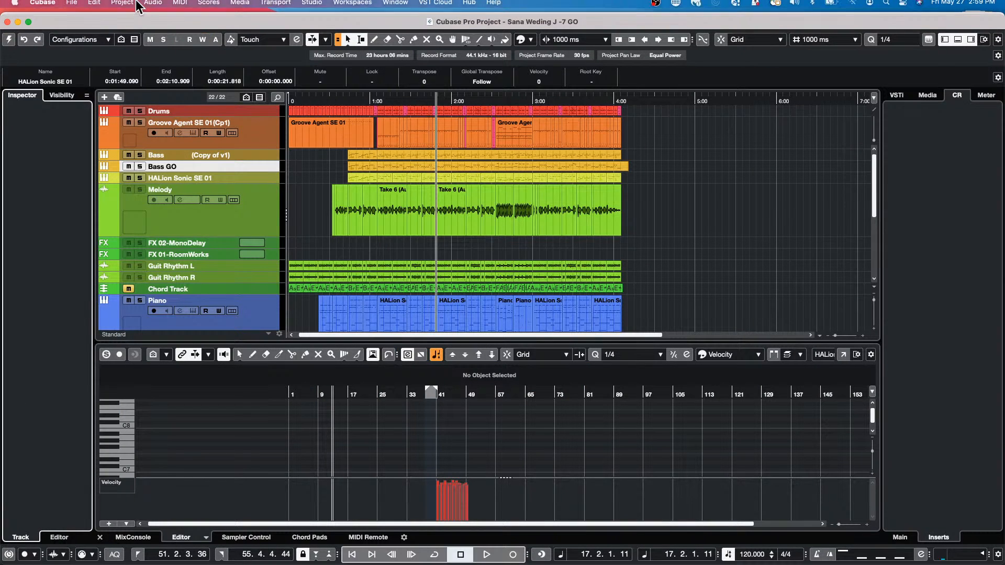
pyautogui.click(70, 7)
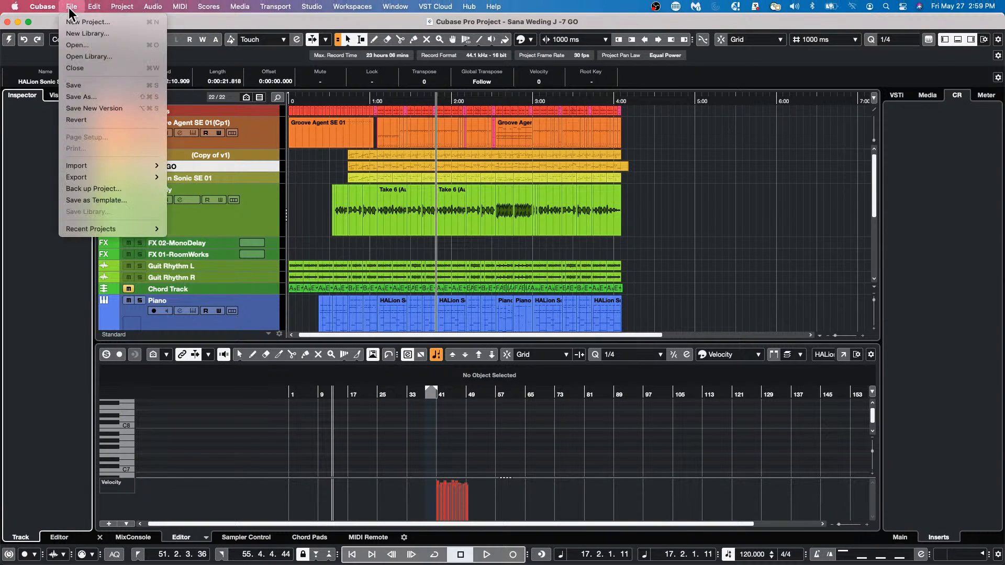
pyautogui.click(77, 45)
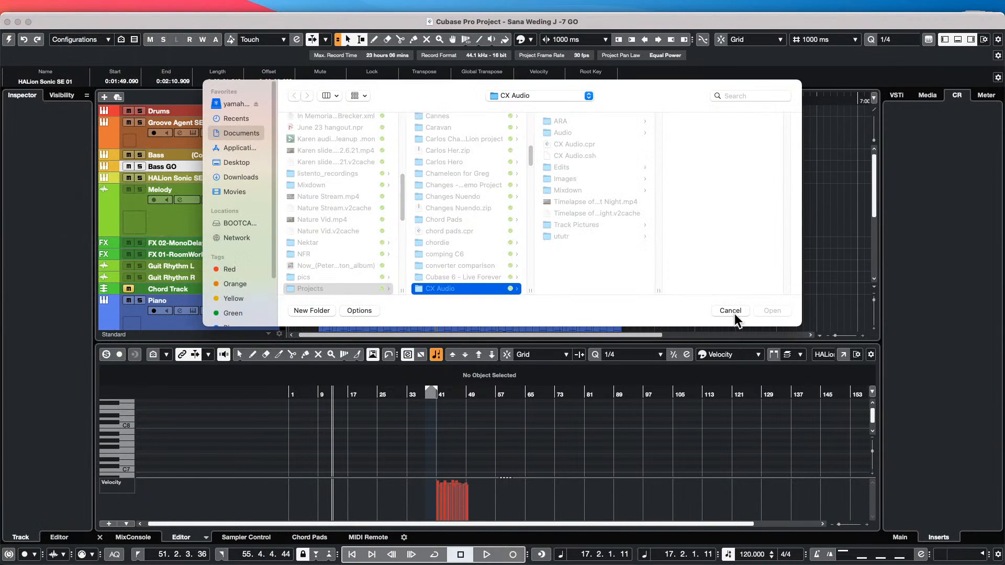
pyautogui.click(731, 311)
# Reopen and activate the recent project Amos Moses - GO delete s, and play it briefly to check the VCA automation
pyautogui.click(73, 8)
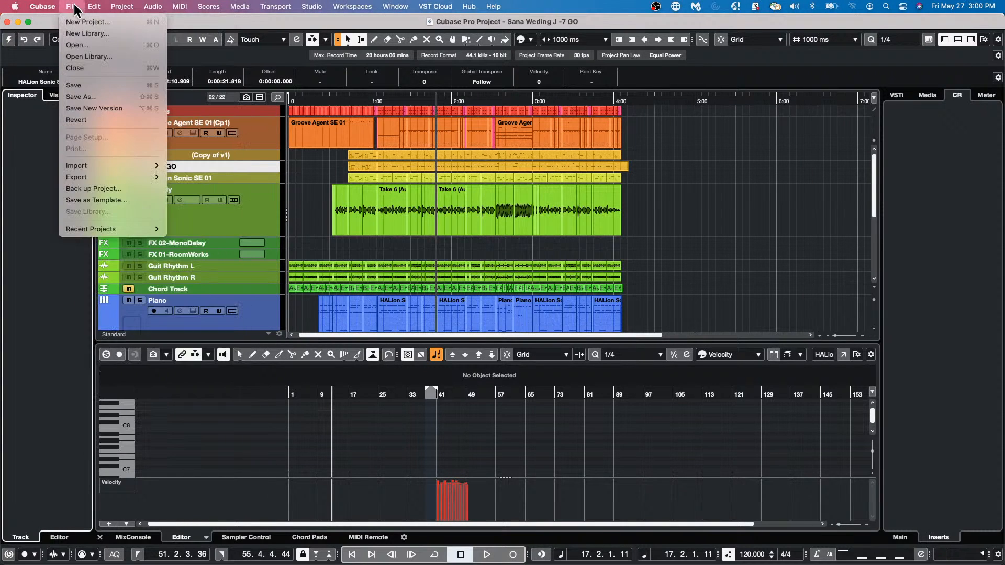
pyautogui.moveTo(114, 228)
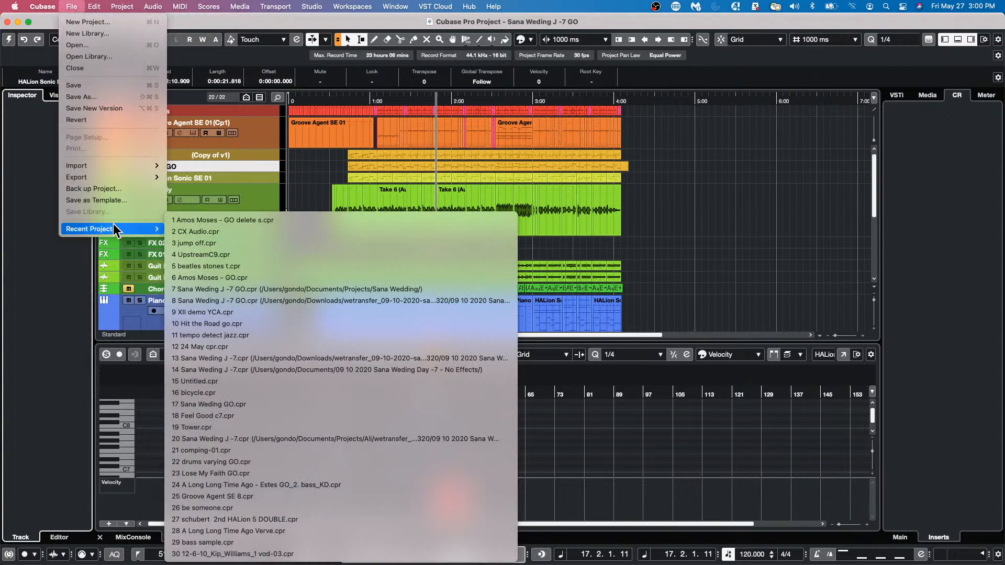
pyautogui.click(762, 215)
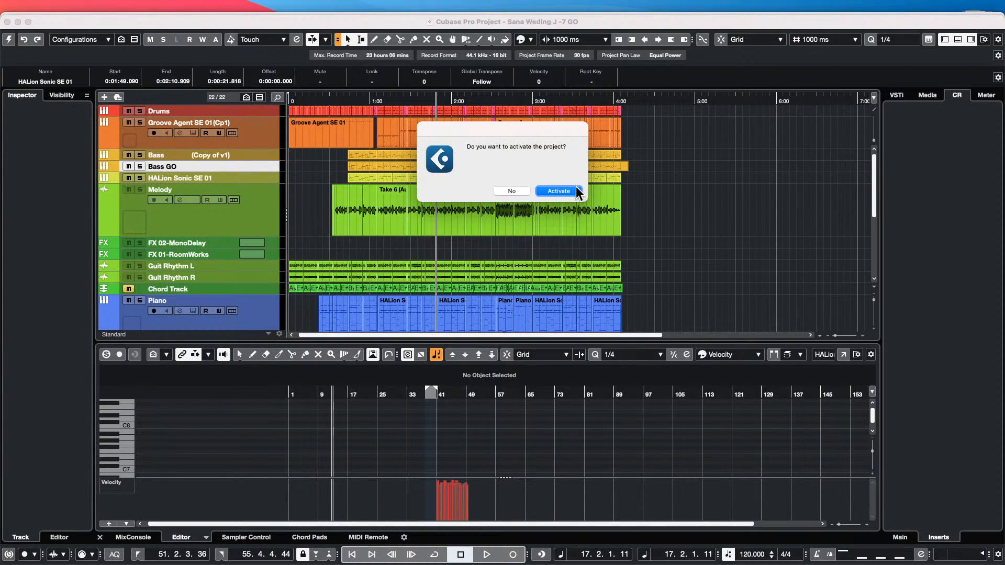
pyautogui.click(568, 191)
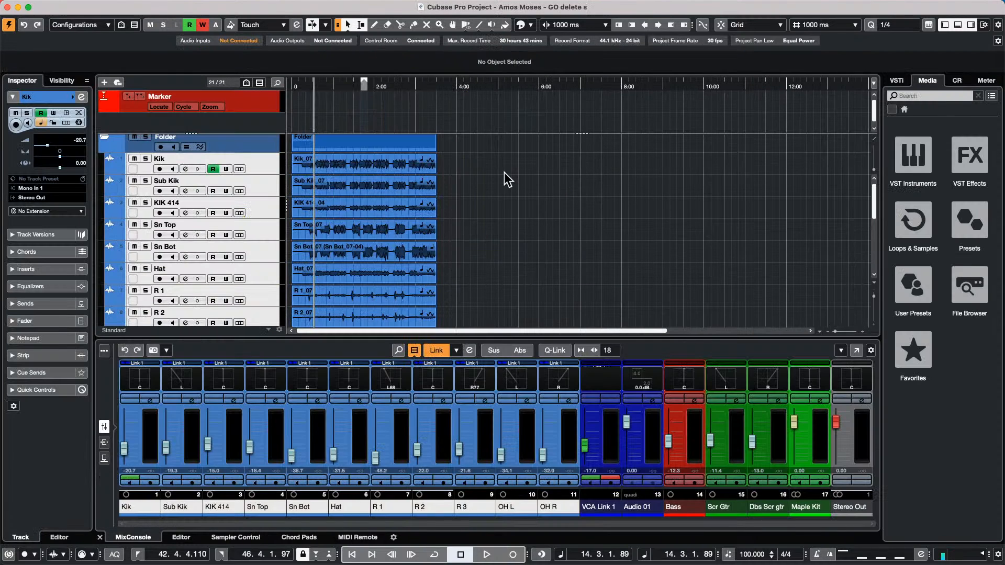
pyautogui.press('space')
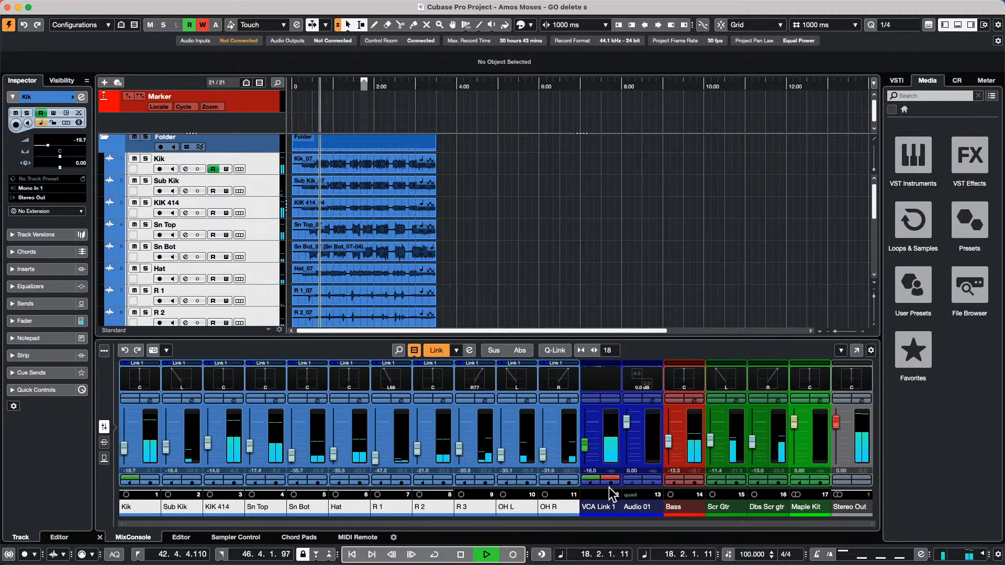
pyautogui.press('space')
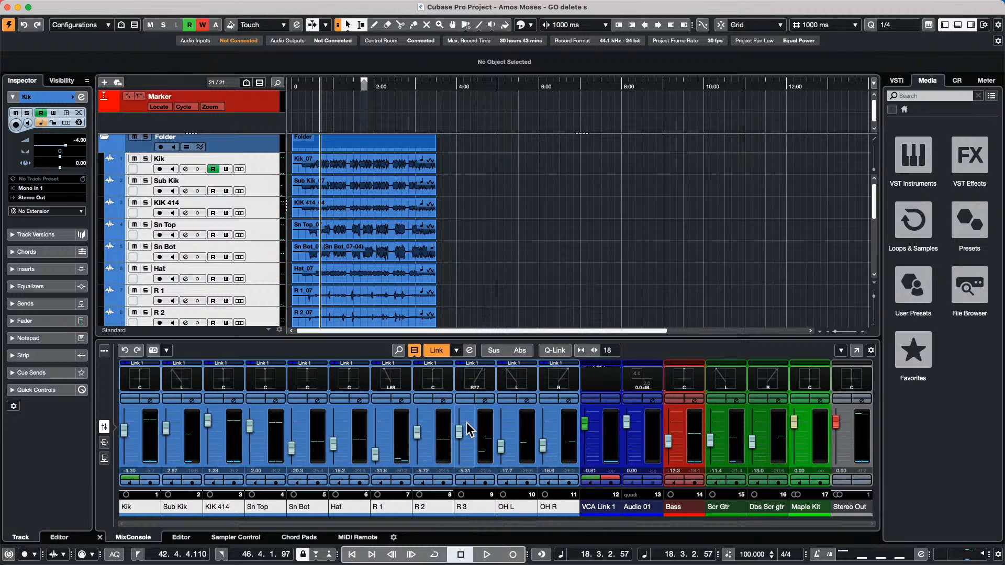
# Turn on Abs mode for the MixConsole link, raise the OH R fader to about -0.23 dB, and select only OH R
pyautogui.click(524, 350)
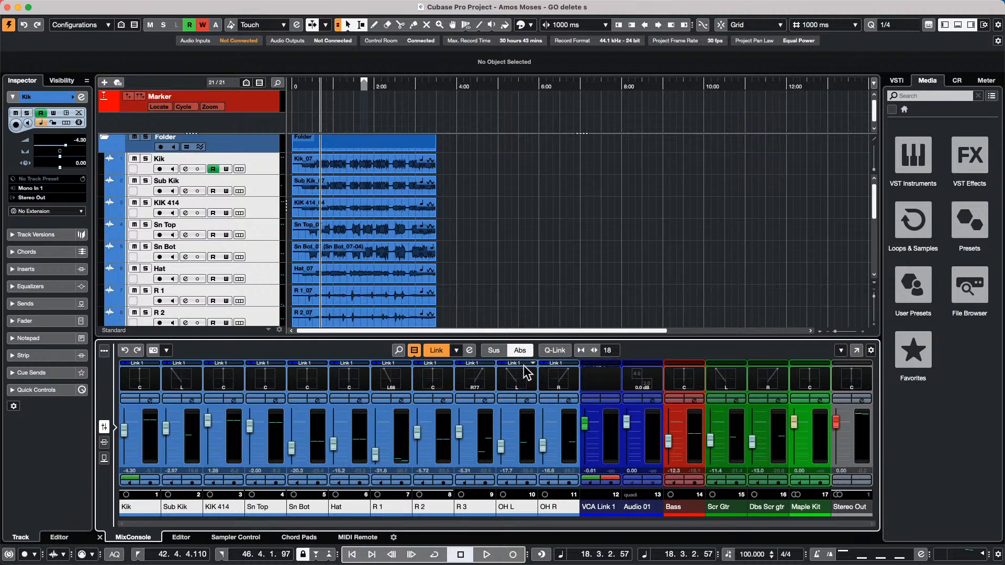
pyautogui.click(545, 426)
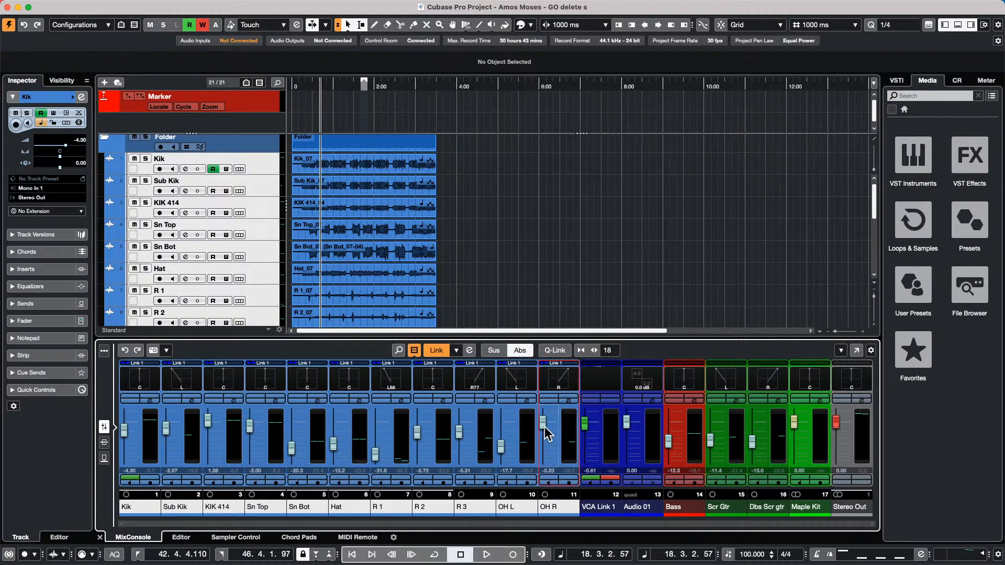
pyautogui.click(565, 444)
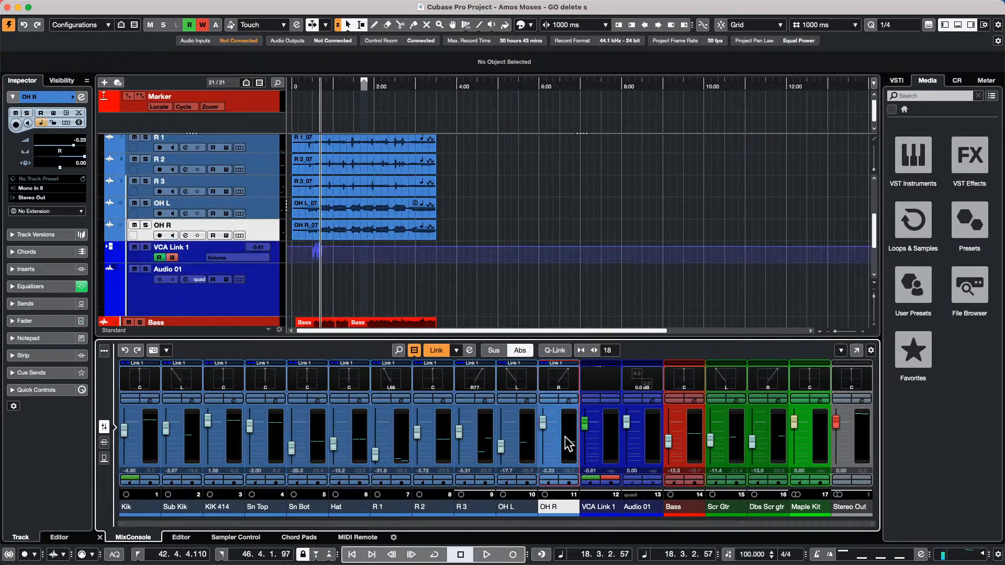
# Reselect the drum channels from Kik, lower only the OH R fader to about -2.75 dB, and enable Q-Link
pyautogui.click(146, 442)
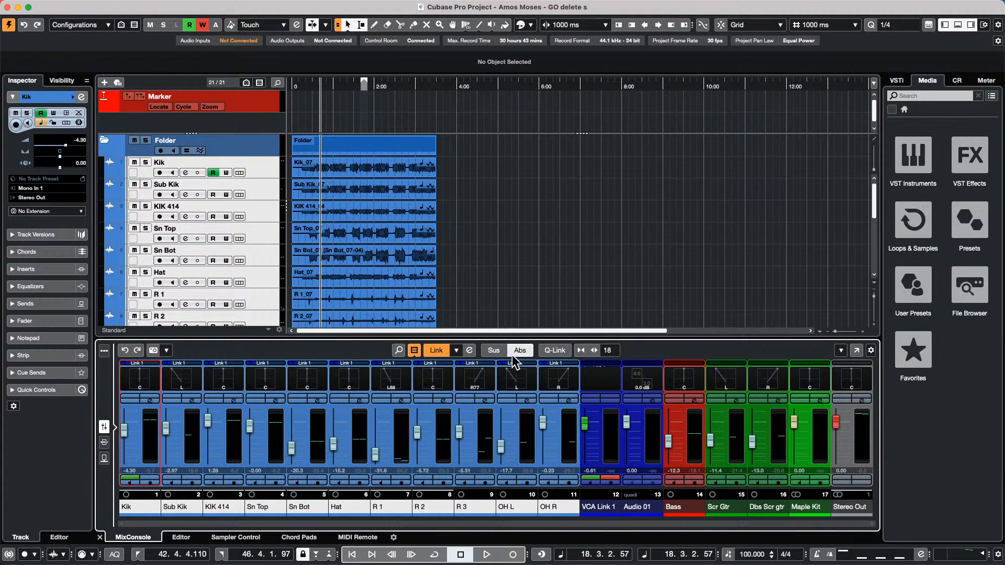
pyautogui.moveTo(543, 422); pyautogui.dragTo(545, 438)
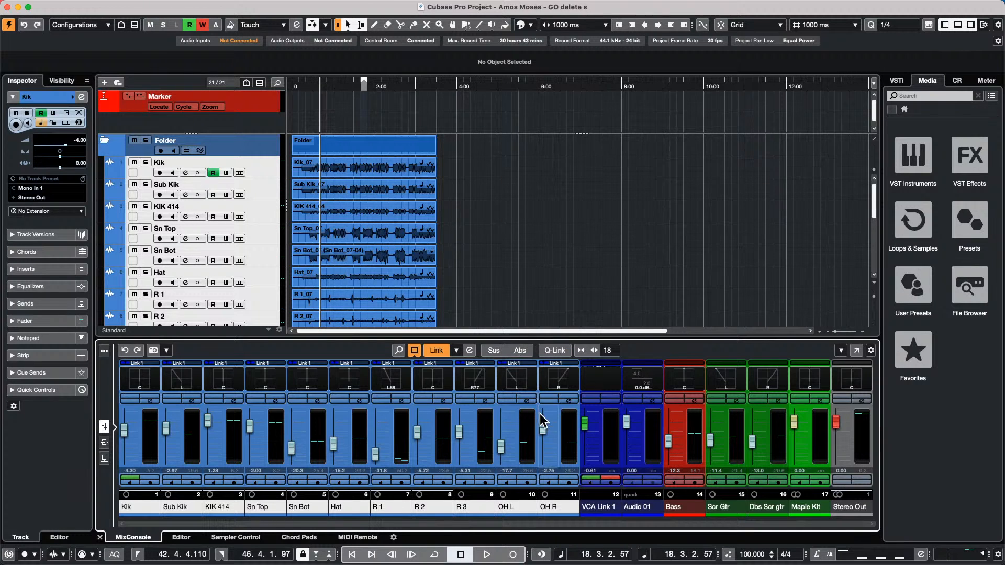
pyautogui.click(555, 351)
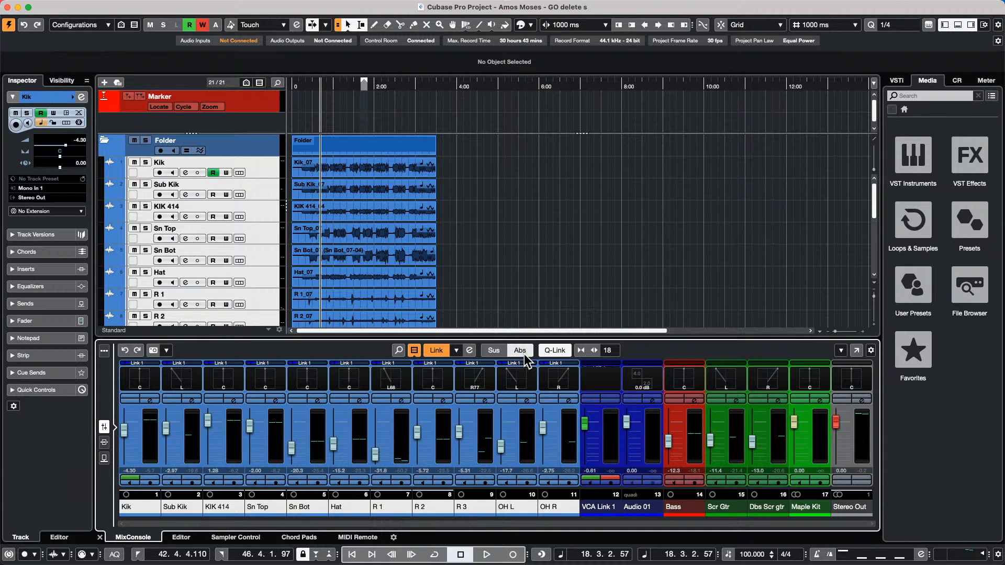
# Bring the drum channel faders from Kik to OH R to about -0.23 dB, and turn off Abs mode and Q-Link
pyautogui.click(544, 432)
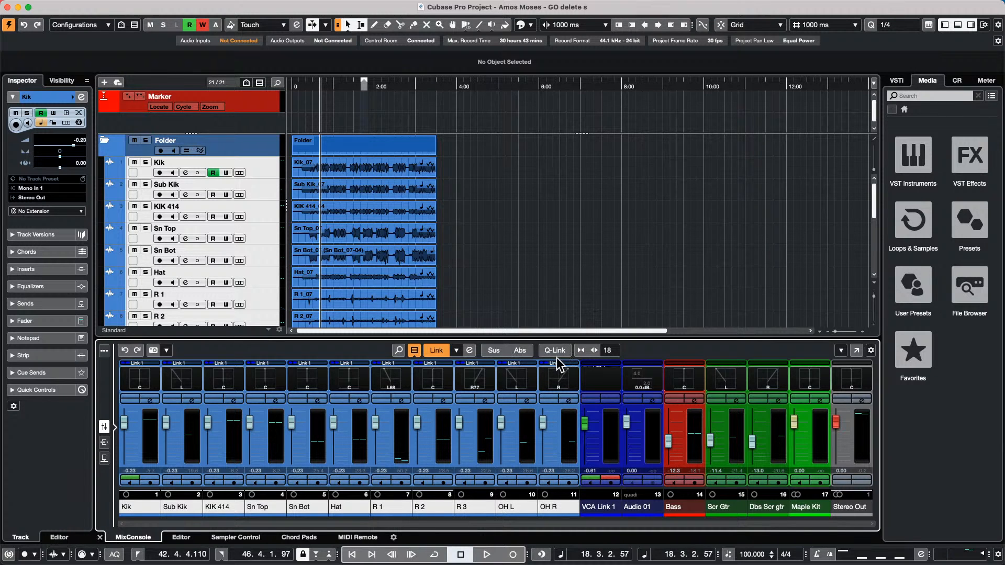
pyautogui.click(520, 350)
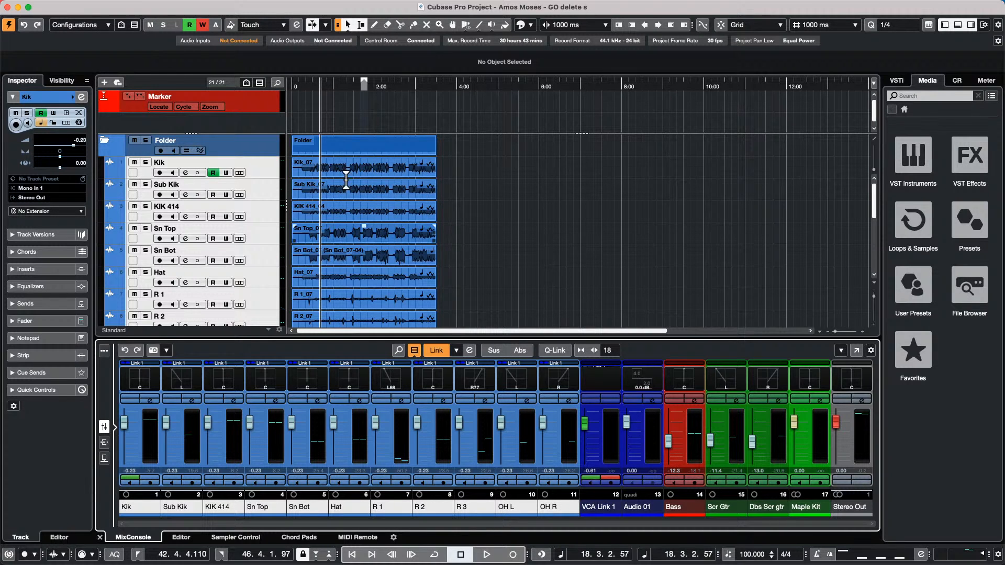
# Position the project cursor at about 0:25 and add a marker there on the Marker track
pyautogui.moveTo(307, 86); pyautogui.dragTo(277, 98)
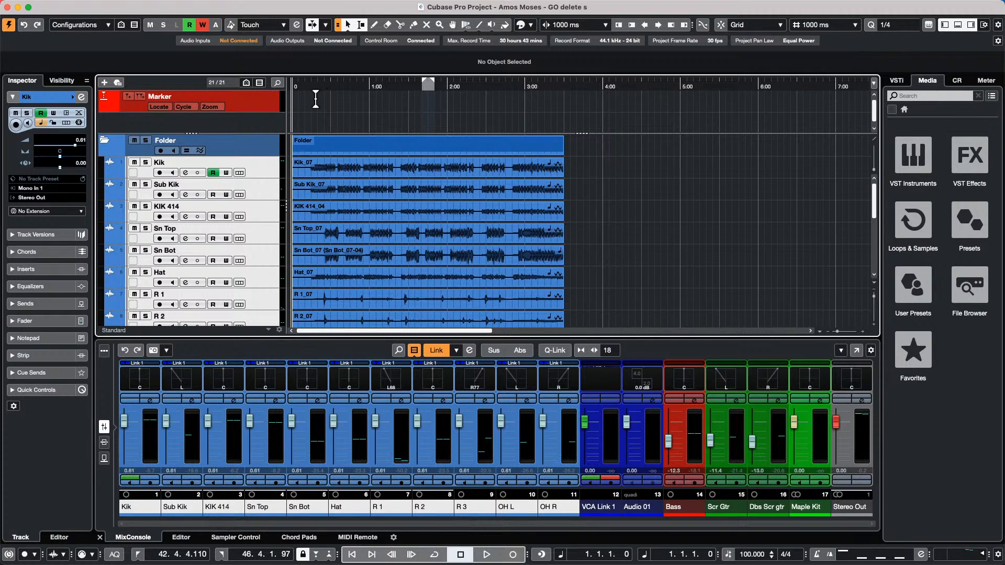
pyautogui.click(324, 84)
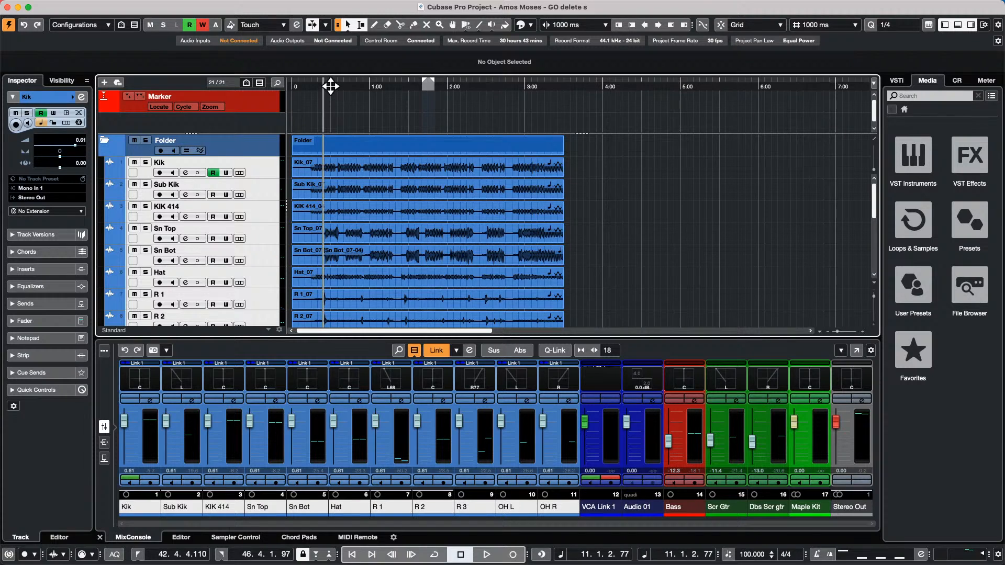
pyautogui.moveTo(330, 85); pyautogui.dragTo(307, 86)
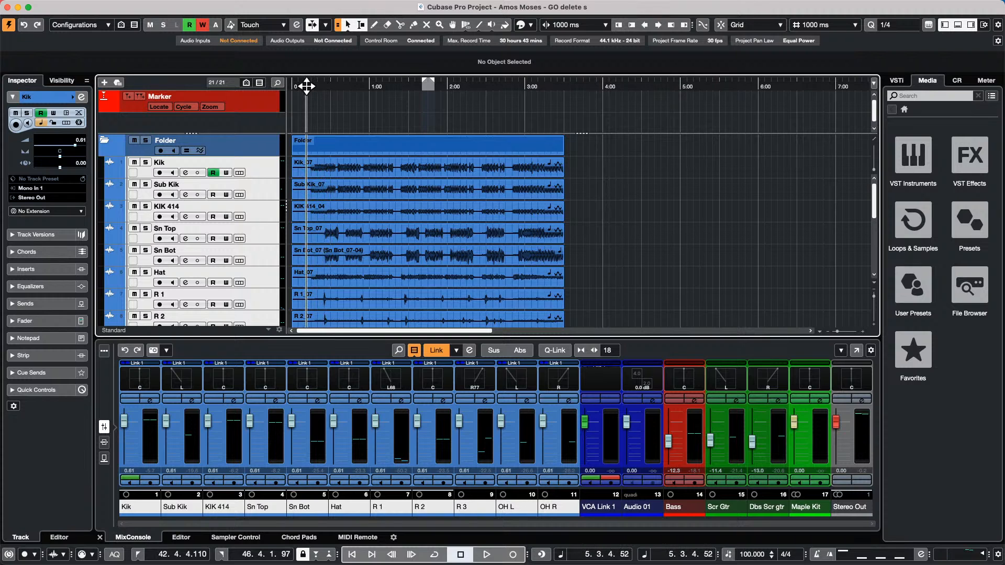
pyautogui.moveTo(307, 83); pyautogui.dragTo(298, 102)
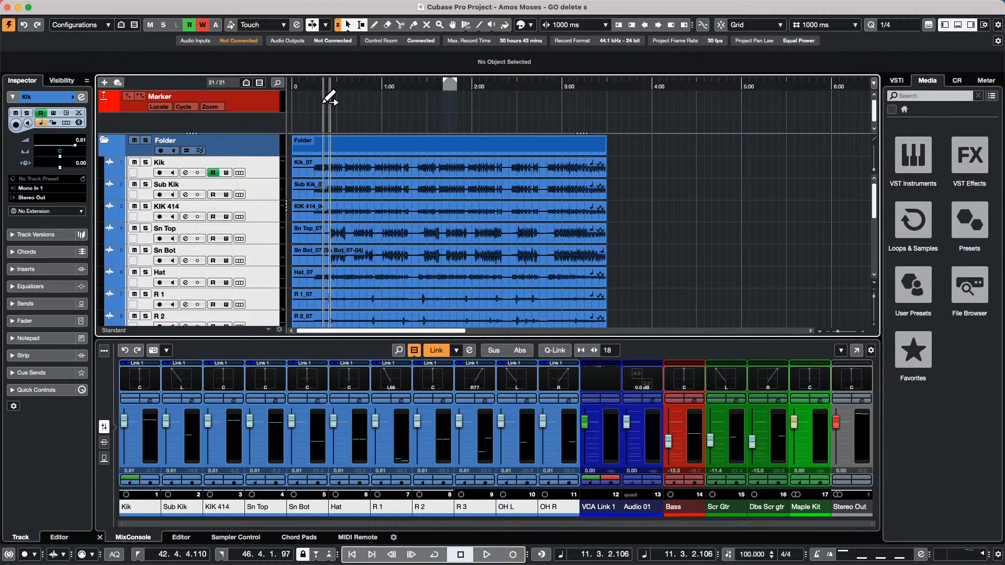
pyautogui.click(256, 105)
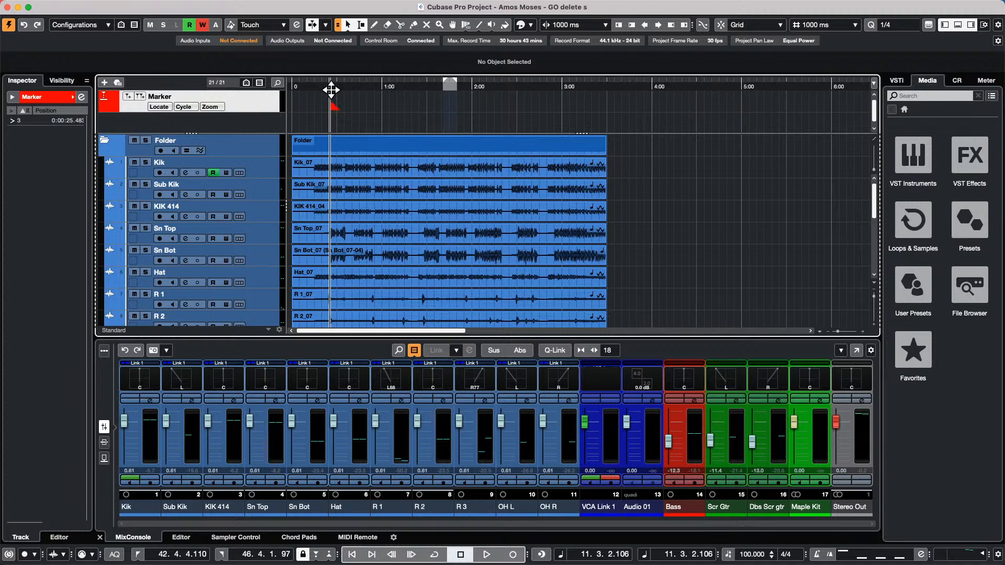
# Add markers at about 0:11, 3:07 and 1:13 on the Marker track, and return the project cursor near the song start
pyautogui.click(308, 90)
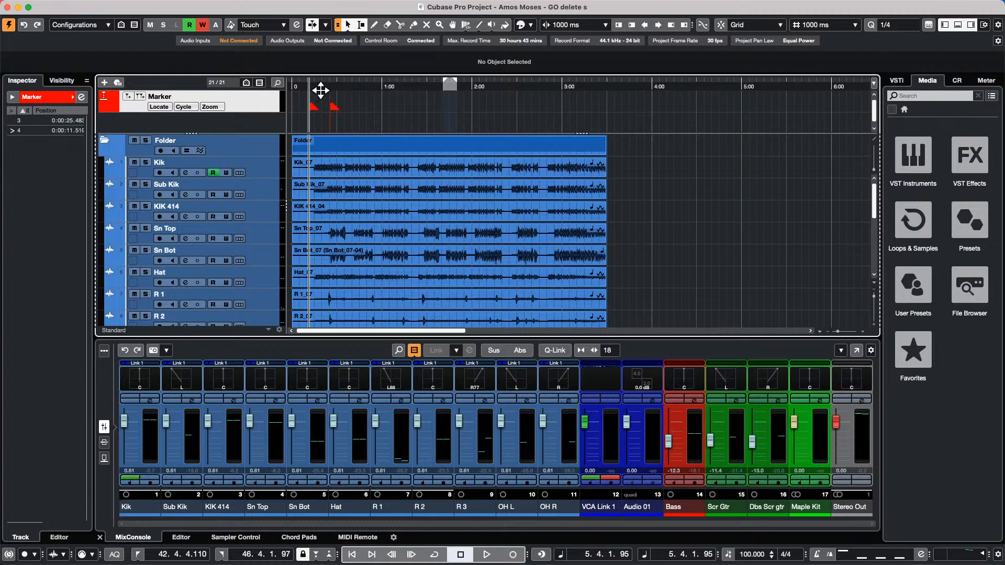
pyautogui.click(573, 87)
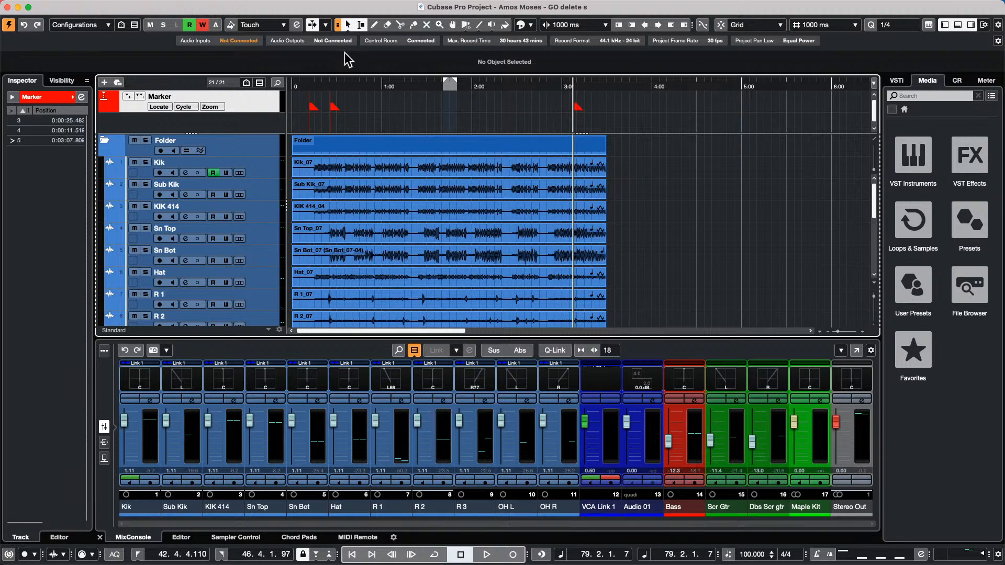
pyautogui.click(401, 85)
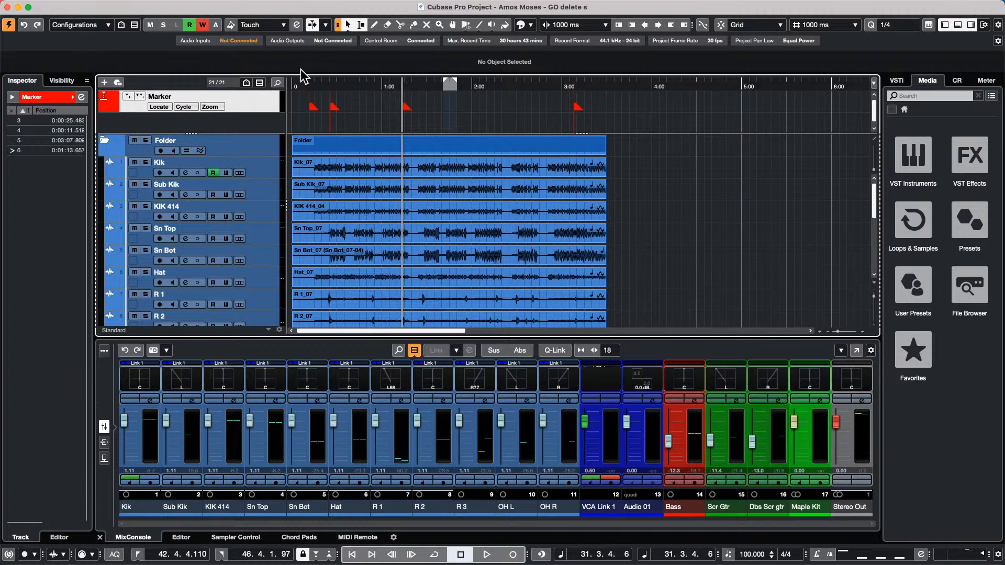
pyautogui.moveTo(297, 84); pyautogui.dragTo(298, 127)
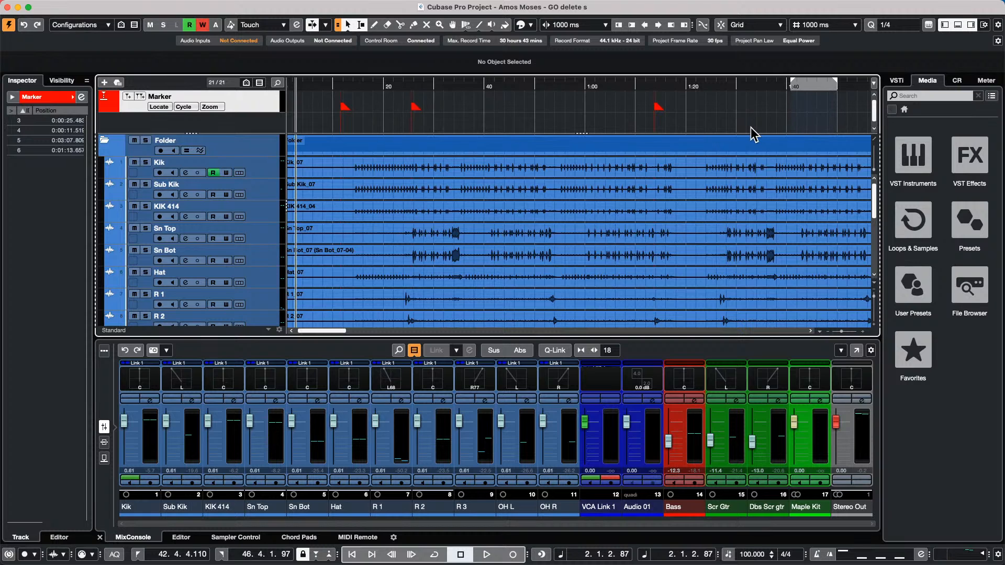
# Switch to Zoom and start the scheduled meeting May 2022 Club Cubase Zoom Social Meetup
pyautogui.moveTo(267, 6)
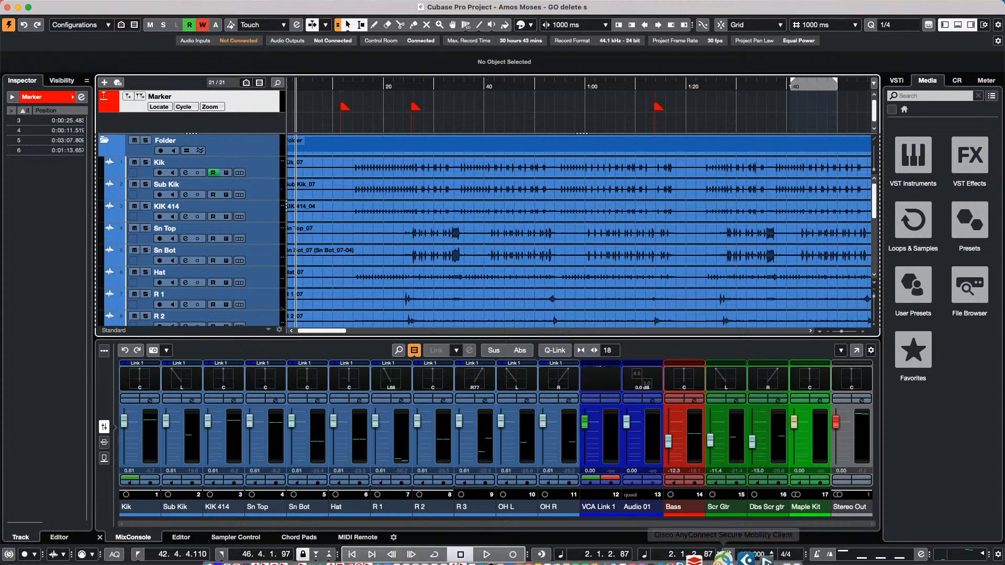
pyautogui.moveTo(602, 559)
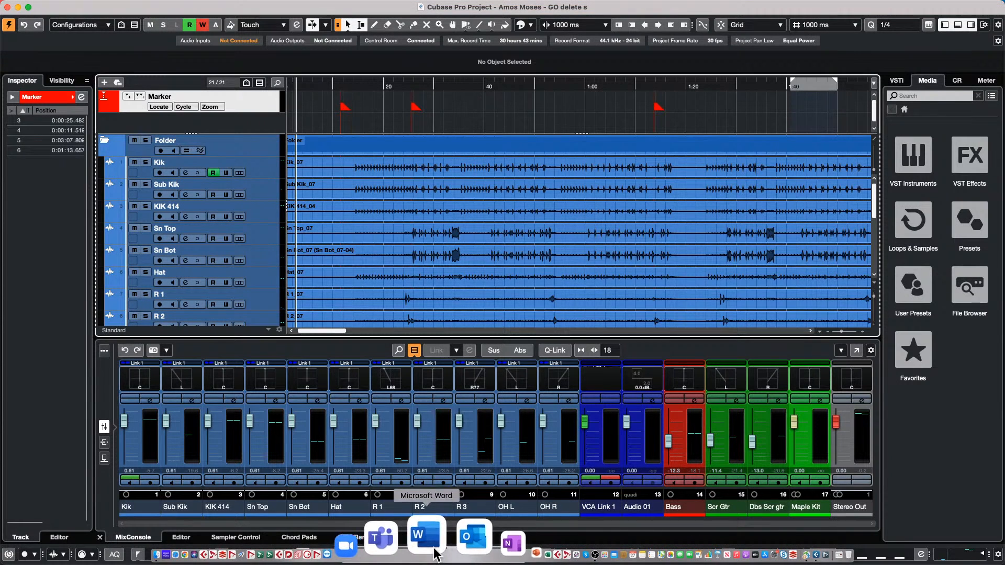
pyautogui.click(416, 551)
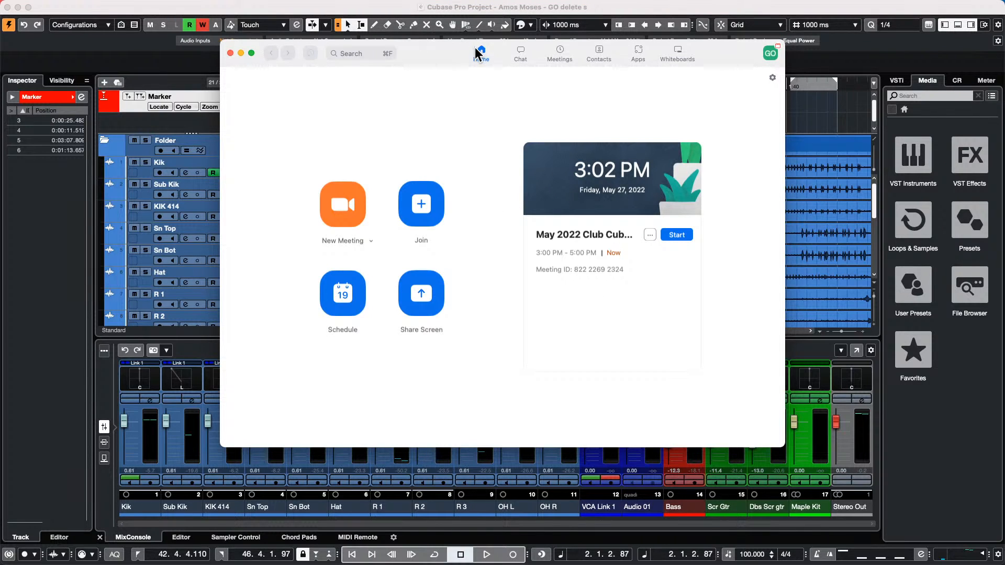
pyautogui.click(561, 54)
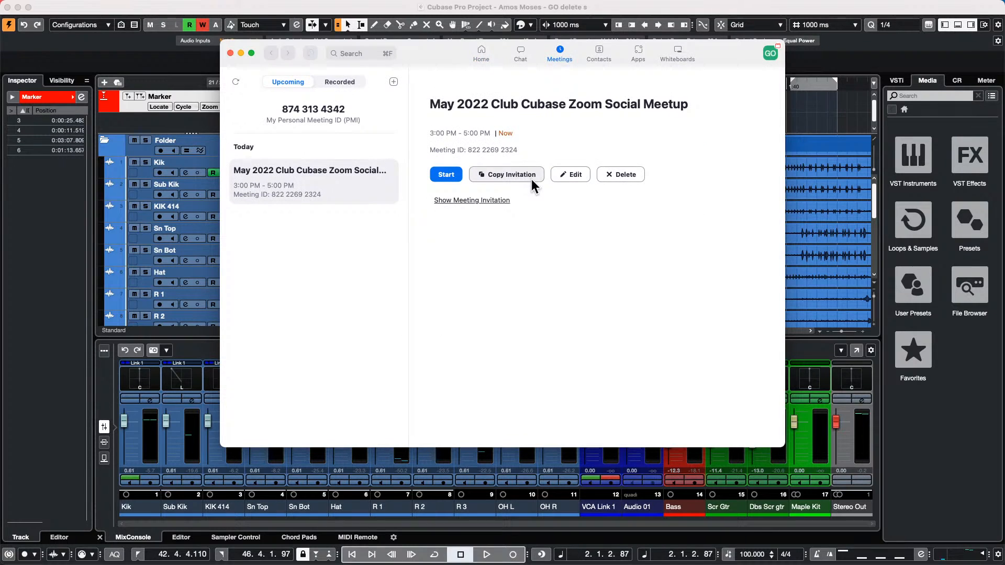
pyautogui.press('super+Tab')
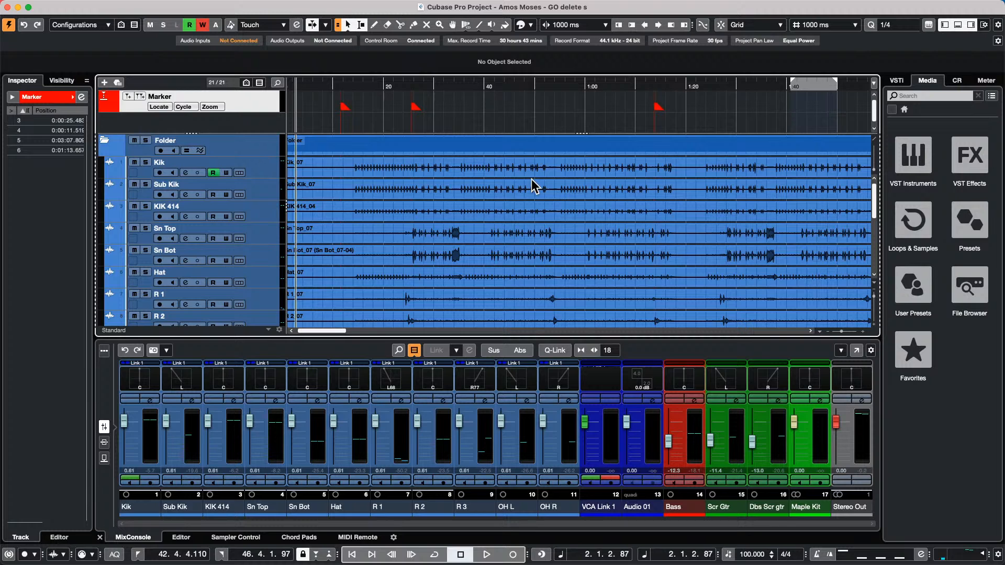
pyautogui.press('super+Tab')
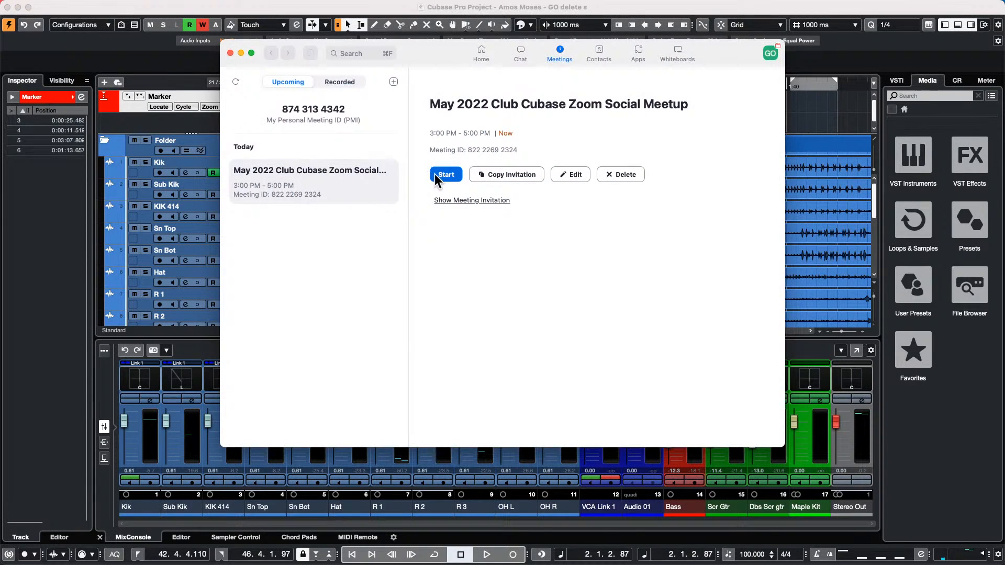
pyautogui.click(438, 178)
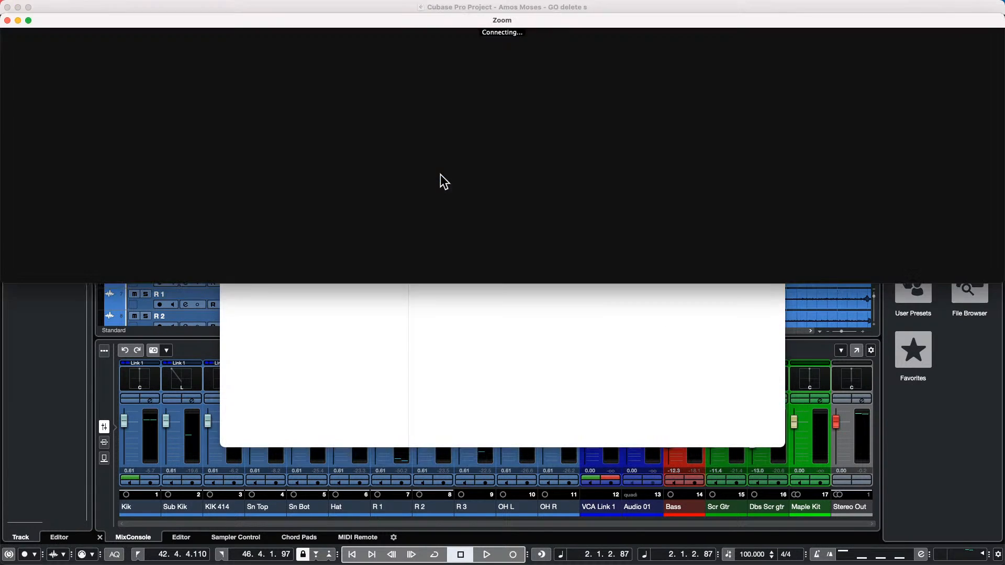
# Make the meeting window full screen, turn on the camera video, and join with computer audio
pyautogui.click(29, 21)
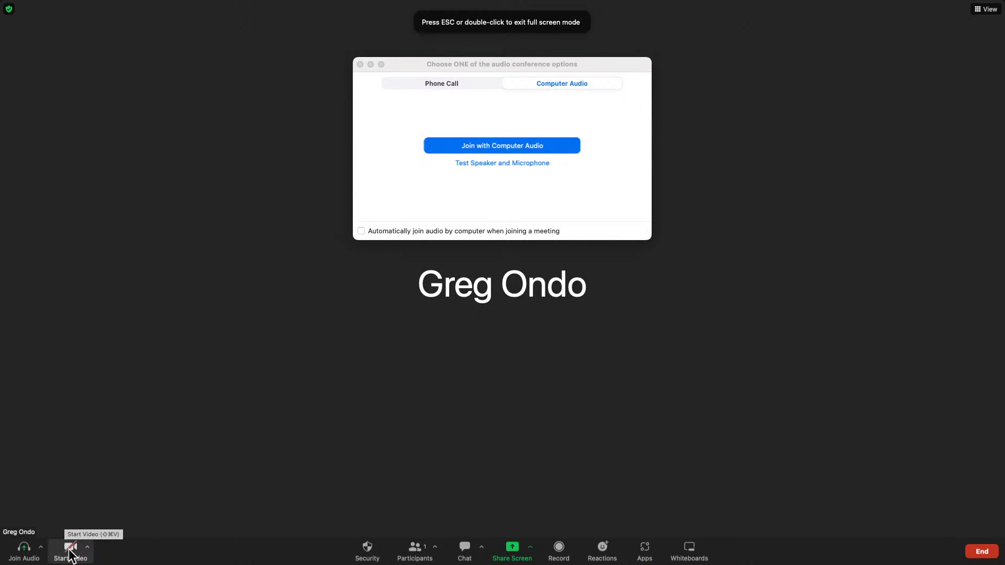
pyautogui.click(71, 549)
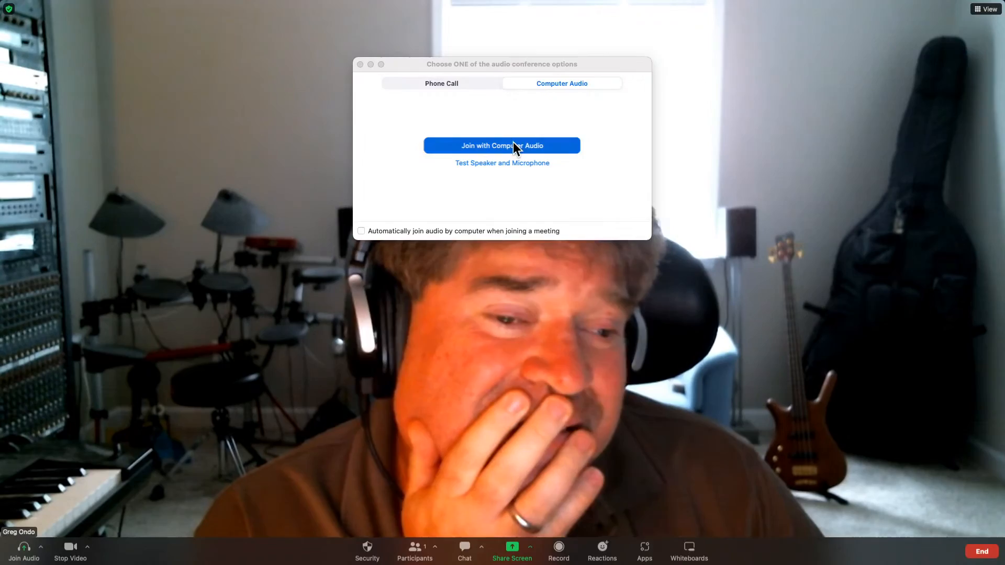
pyautogui.click(513, 145)
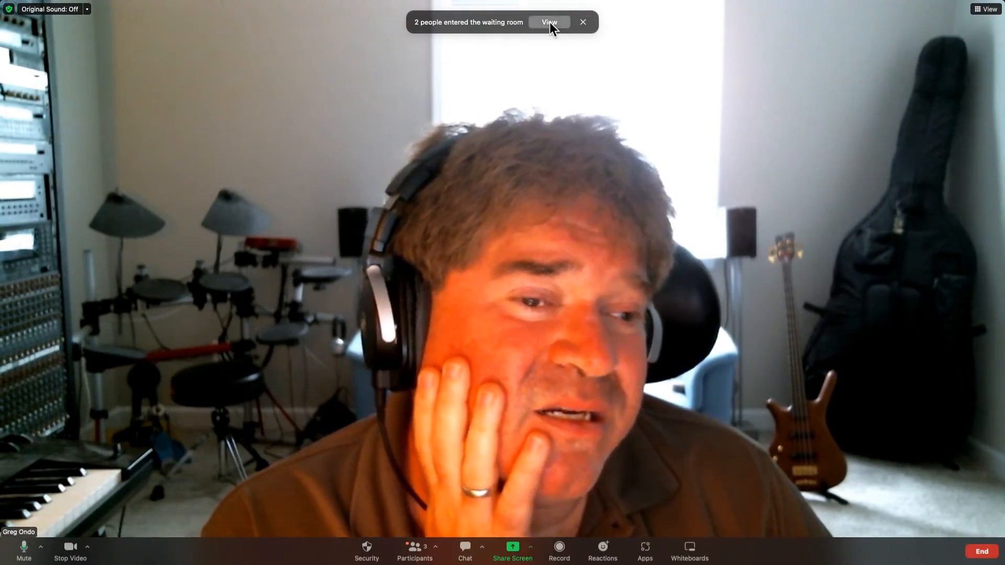
# View the meeting's waiting room, admit the first five waiting people, and enlarge the Participants window
pyautogui.click(550, 22)
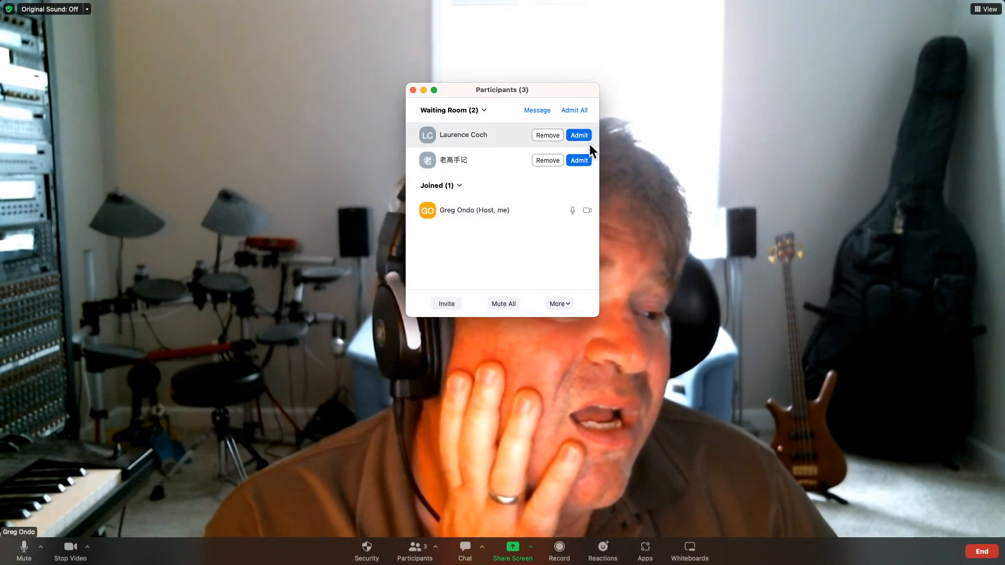
pyautogui.click(582, 135)
pyautogui.click(579, 161)
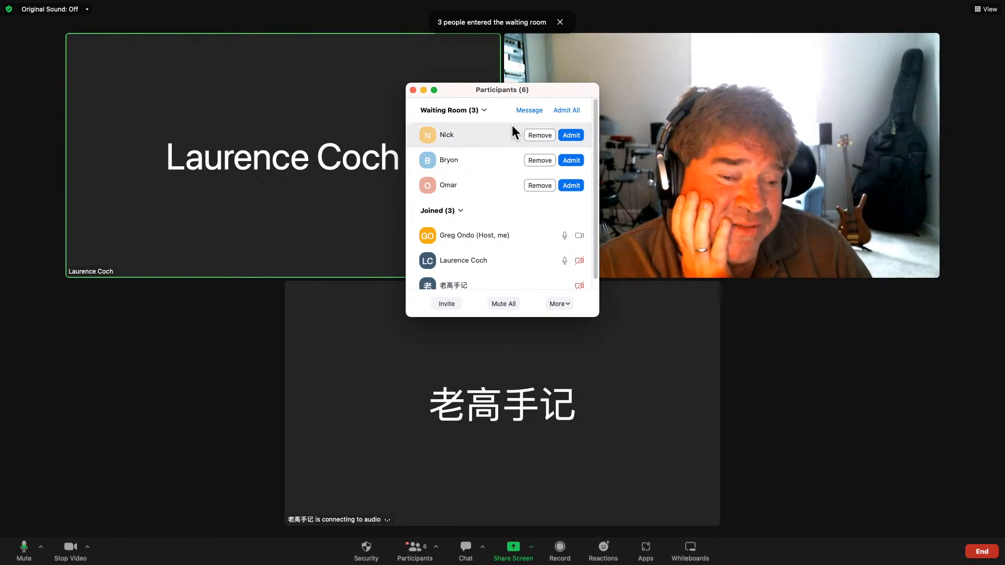
pyautogui.click(559, 134)
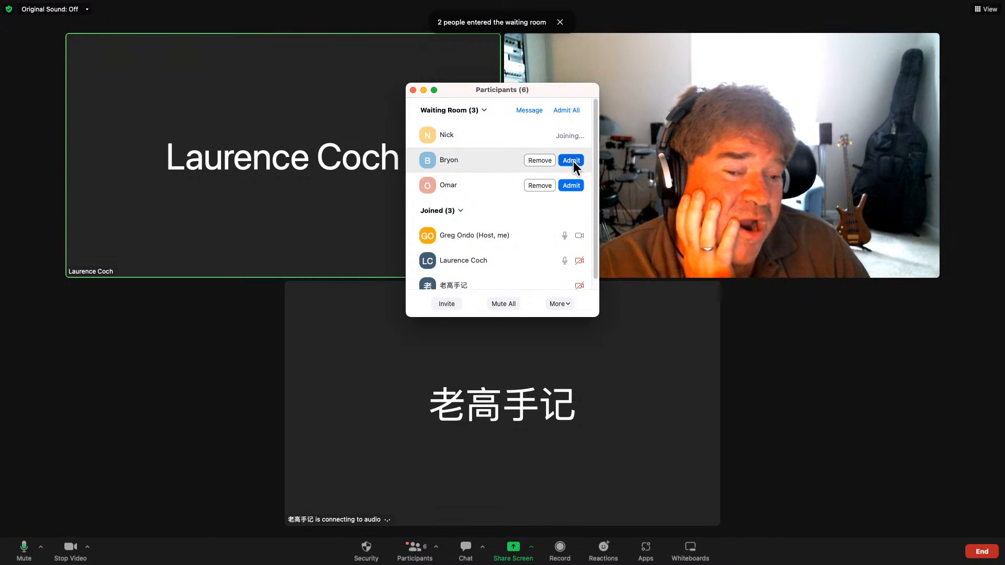
pyautogui.click(572, 161)
pyautogui.click(570, 162)
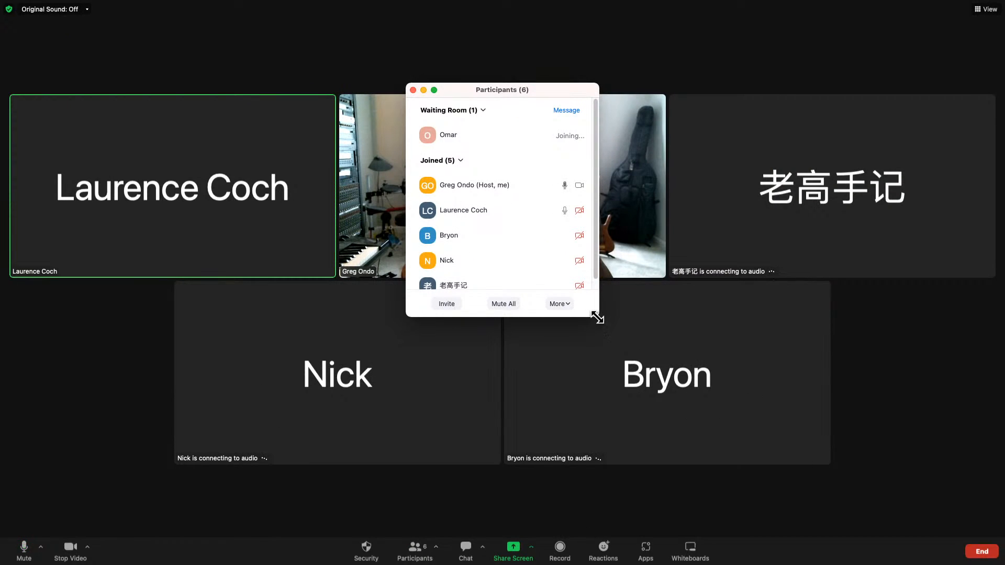
pyautogui.moveTo(598, 316); pyautogui.dragTo(606, 502)
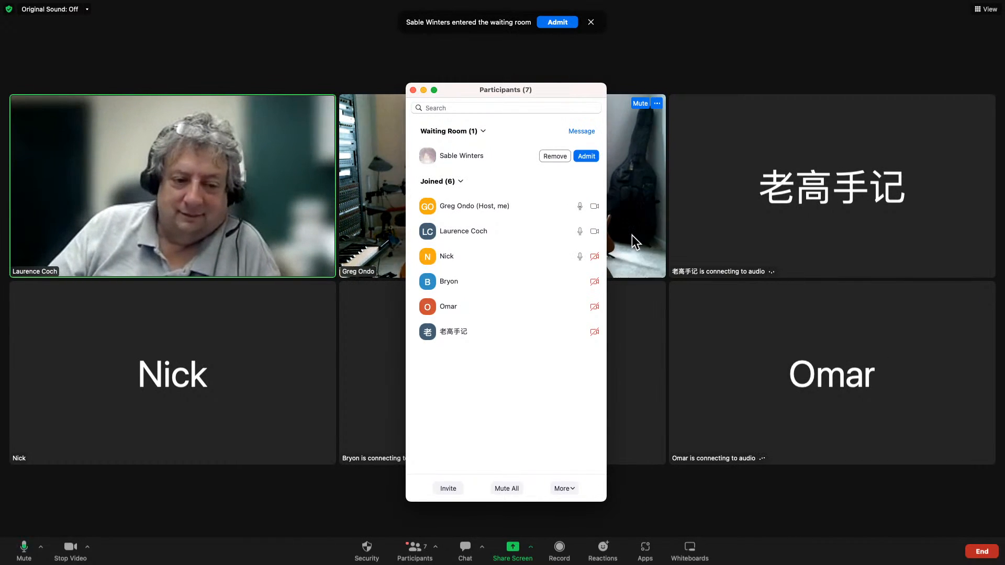
# Admit the next seven people to the meeting as they enter the waiting room
pyautogui.click(557, 23)
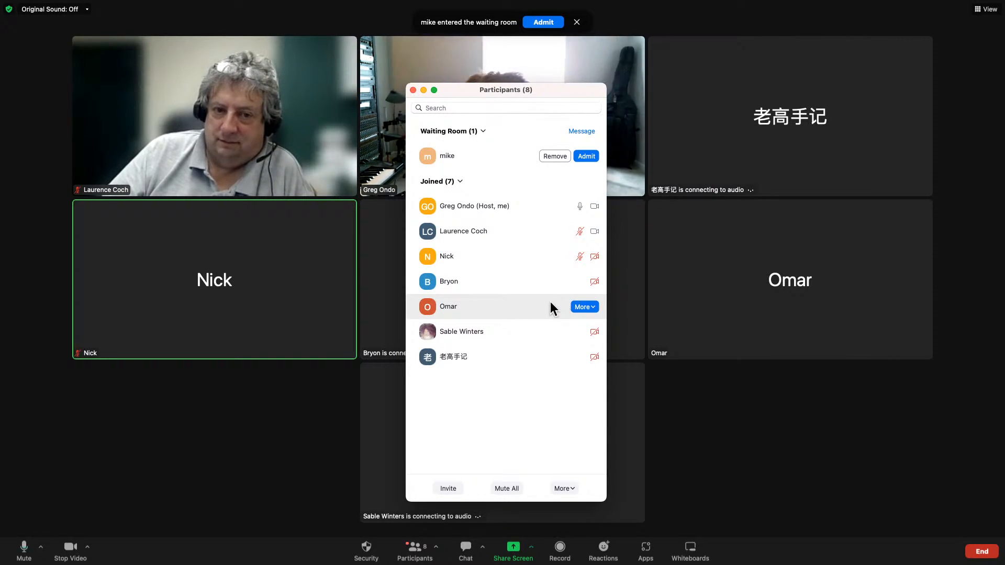
pyautogui.click(584, 156)
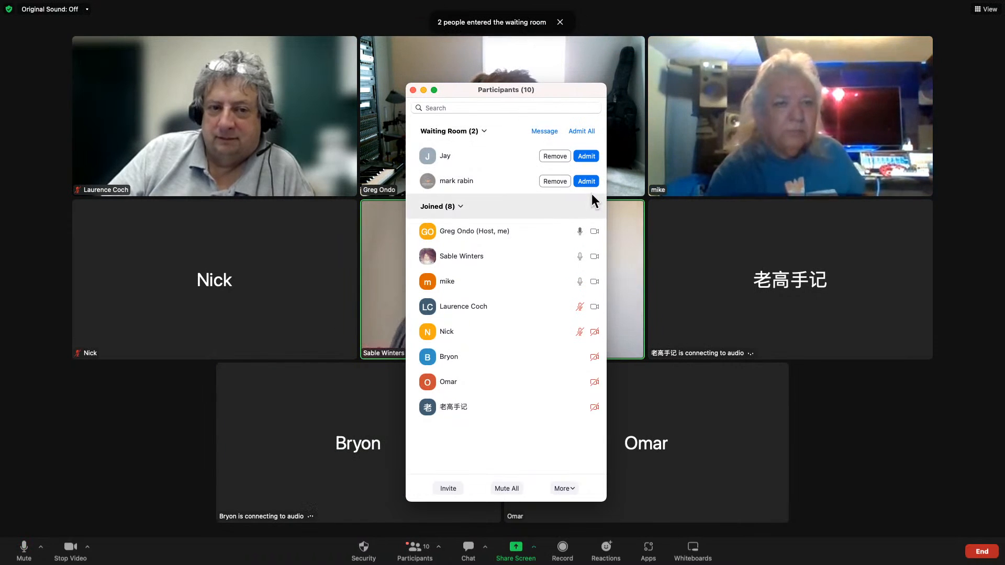
pyautogui.click(585, 182)
pyautogui.click(586, 156)
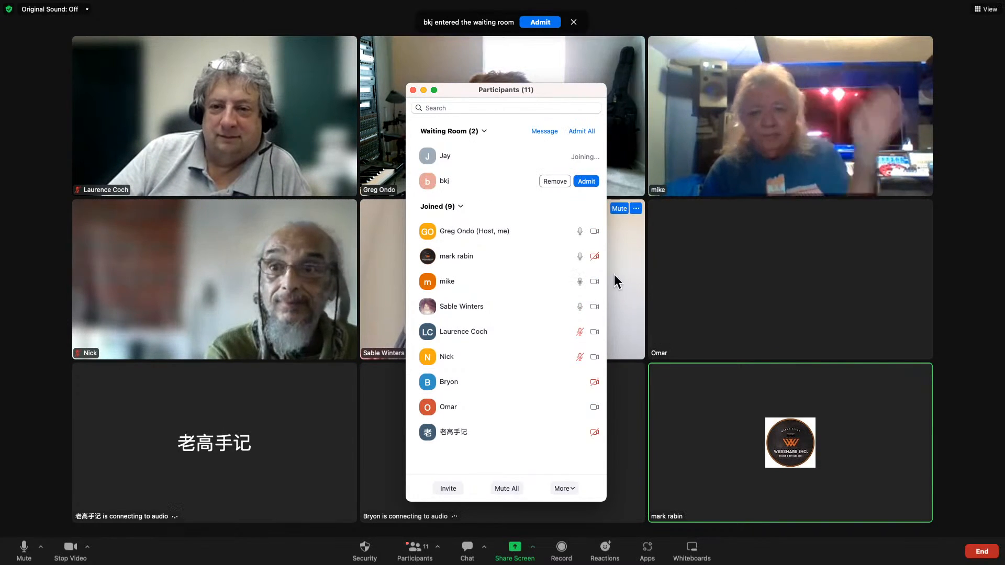
pyautogui.click(585, 181)
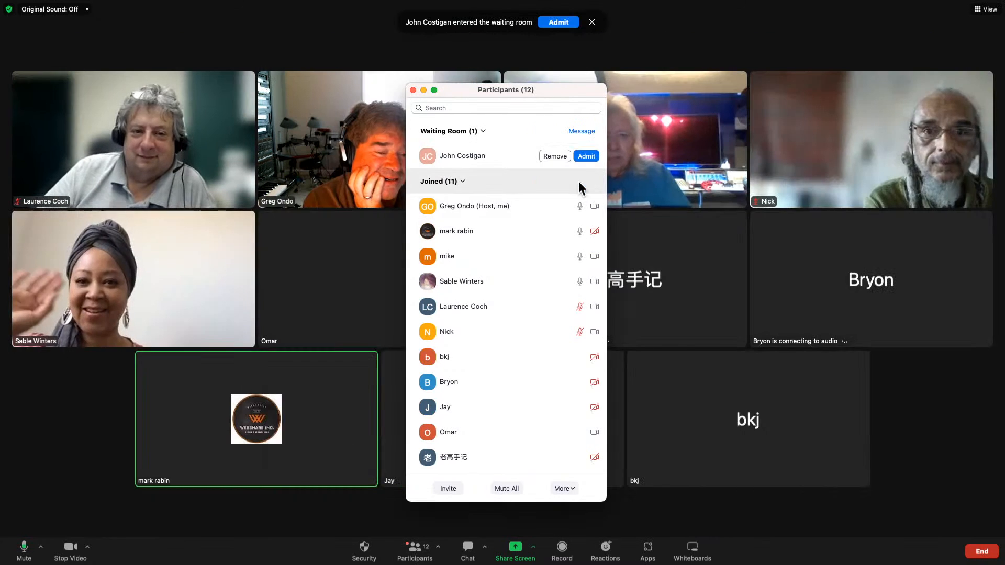
pyautogui.click(587, 156)
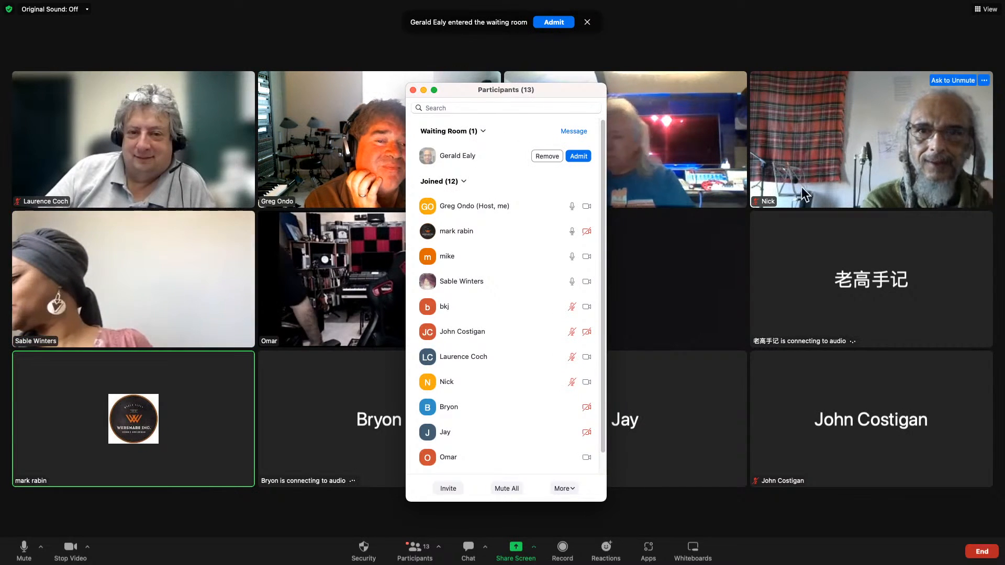
pyautogui.click(555, 22)
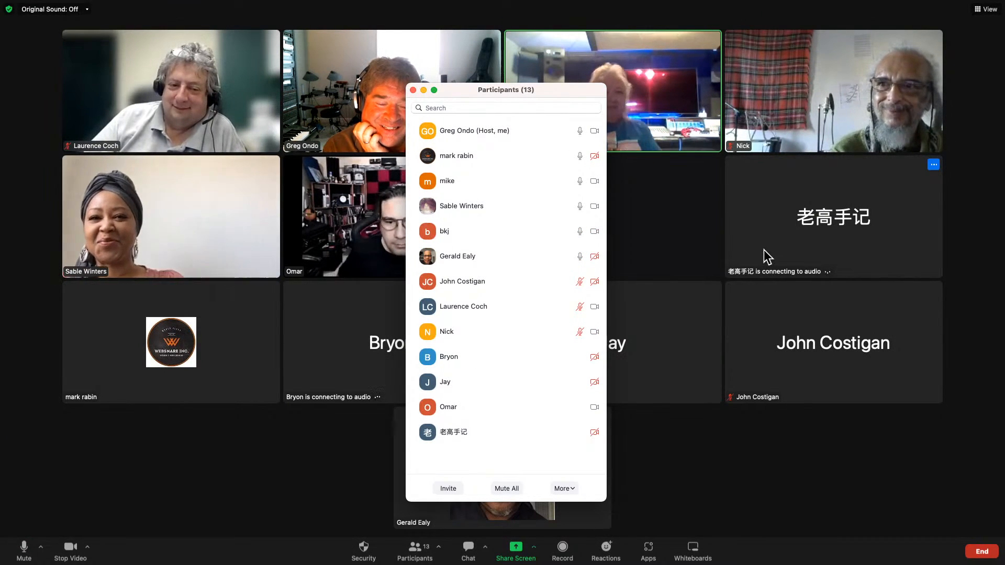
# Move the Participants window clear of the middle video tiles, and admit the next person from the waiting room
pyautogui.moveTo(458, 92); pyautogui.dragTo(796, 111)
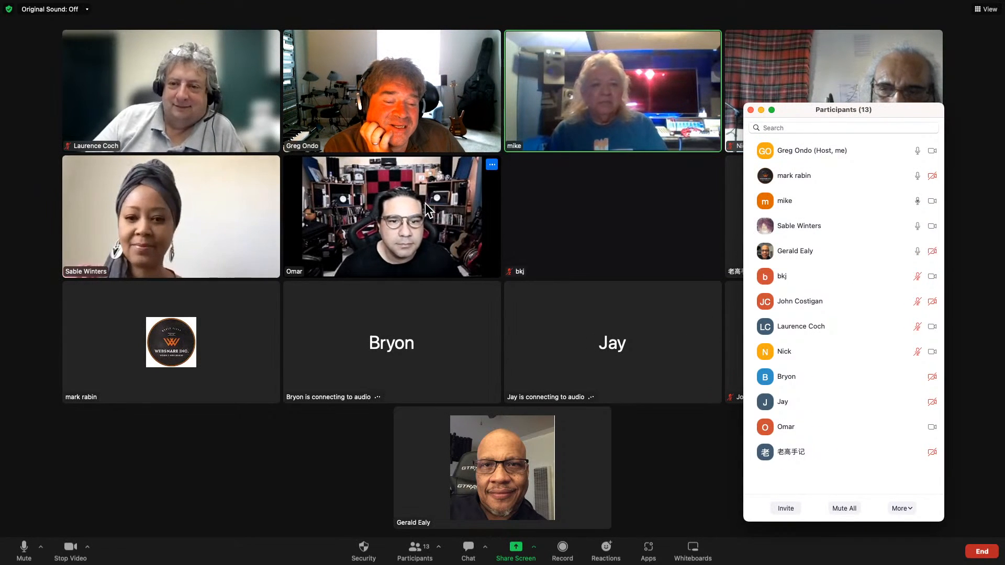
pyautogui.moveTo(889, 108); pyautogui.dragTo(807, 105)
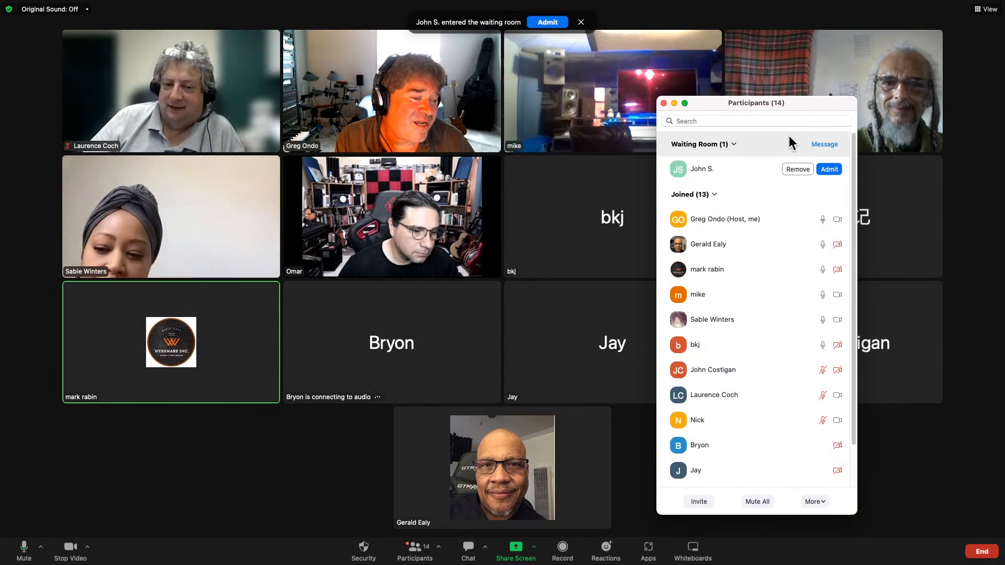
pyautogui.click(829, 169)
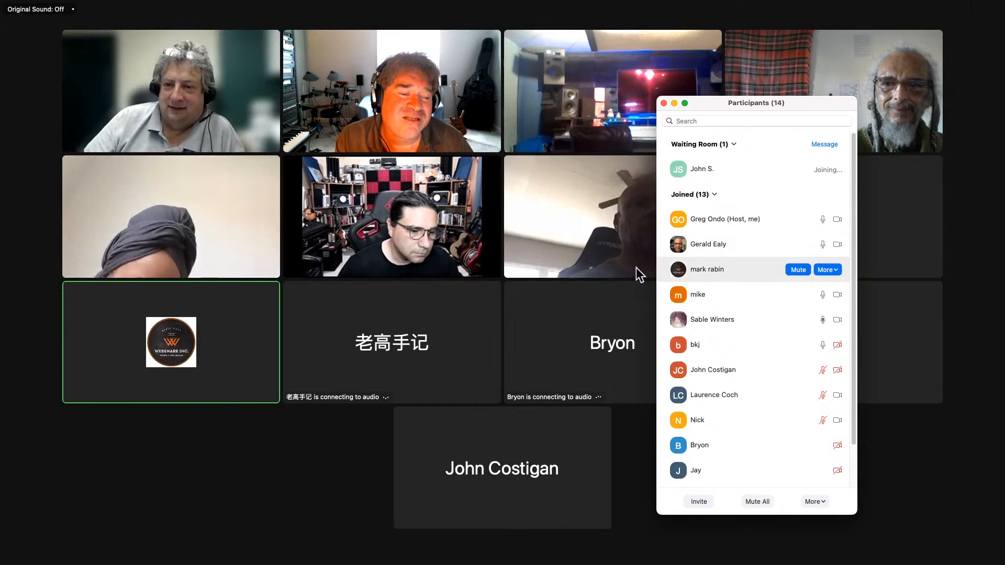